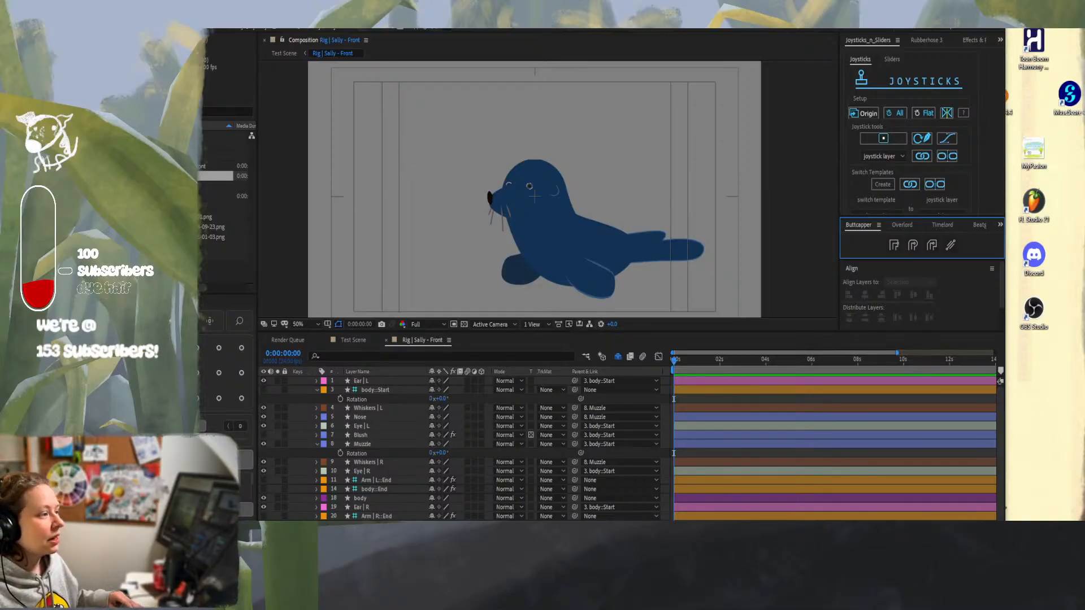
# Switch to the Into the Fog shots table in Airtable and examine the images attached to shot 102-026
pyautogui.press('super+Up')
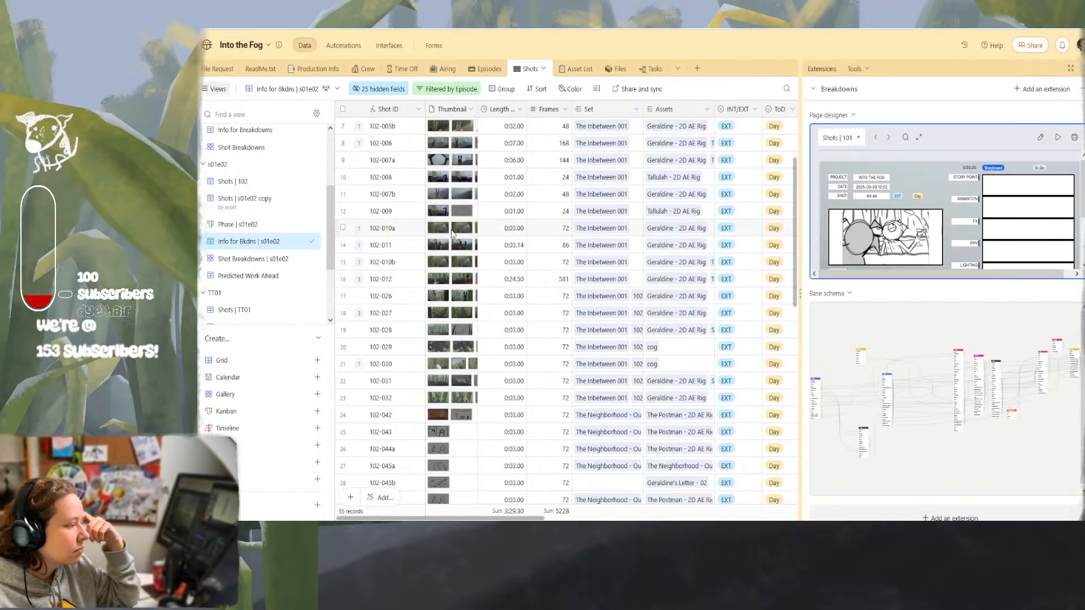
pyautogui.click(472, 231)
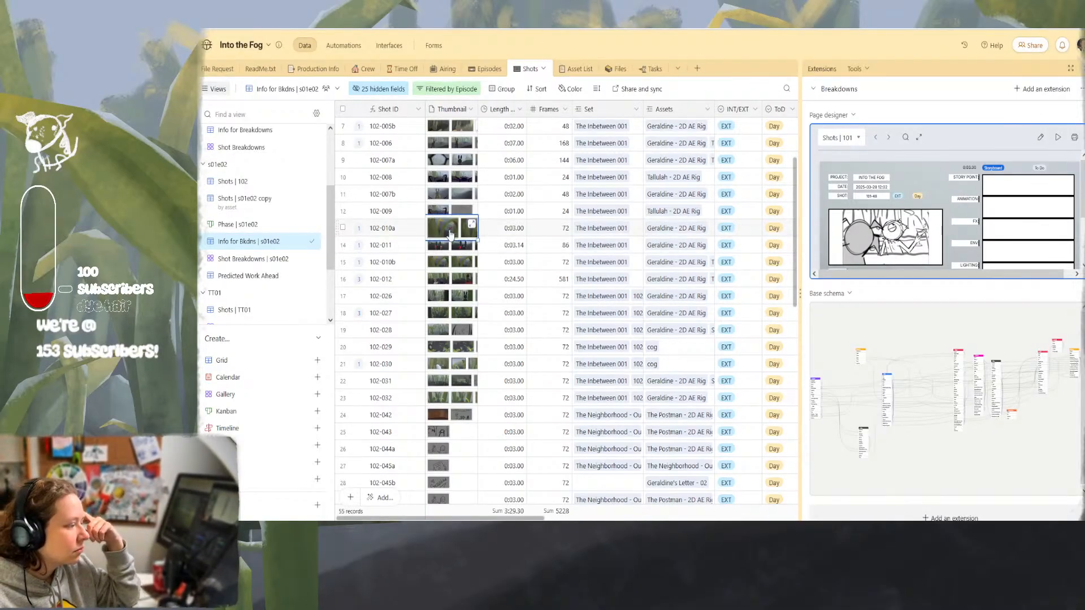
pyautogui.click(459, 264)
pyautogui.click(467, 296)
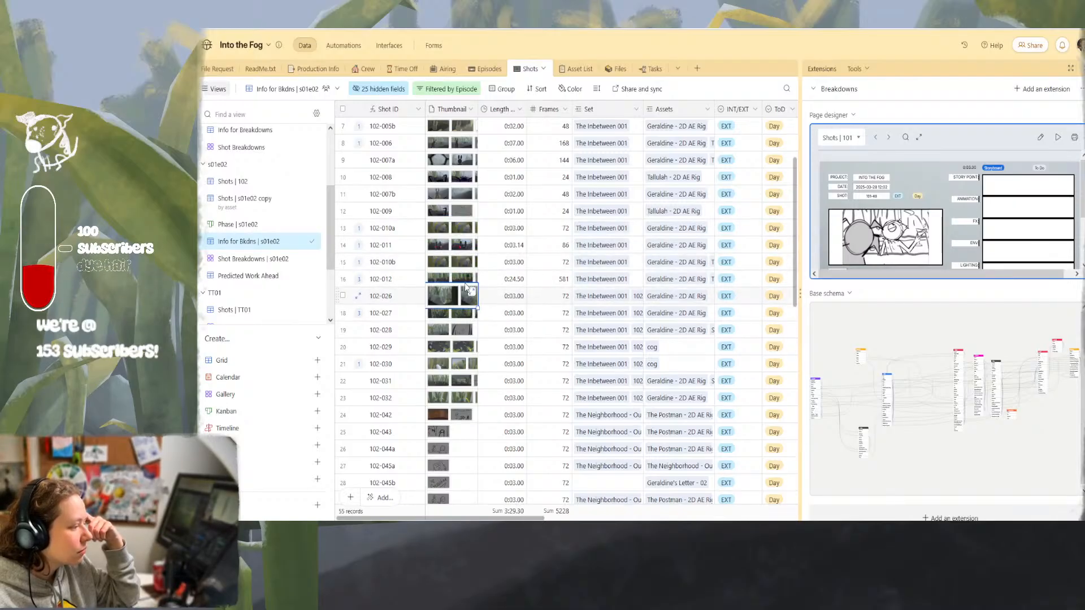
pyautogui.click(472, 291)
pyautogui.click(559, 378)
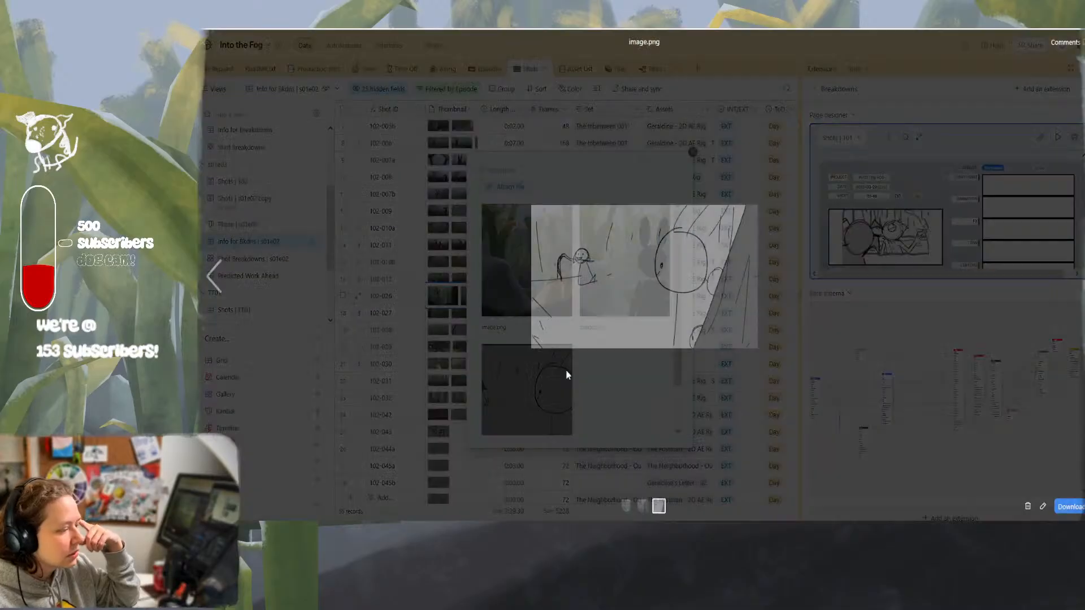
pyautogui.press('Left')
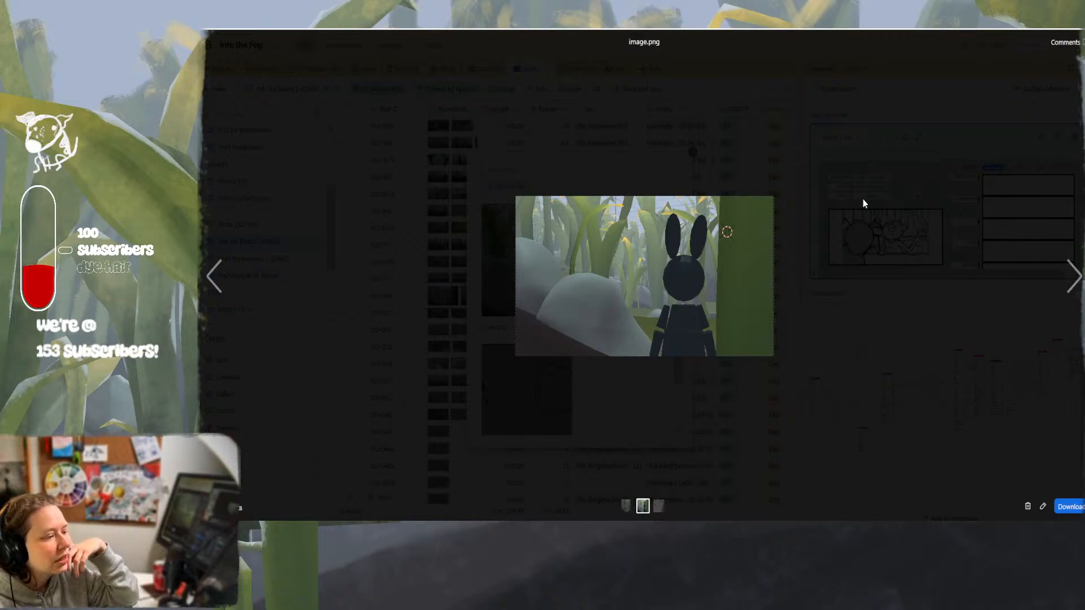
pyautogui.press('Left')
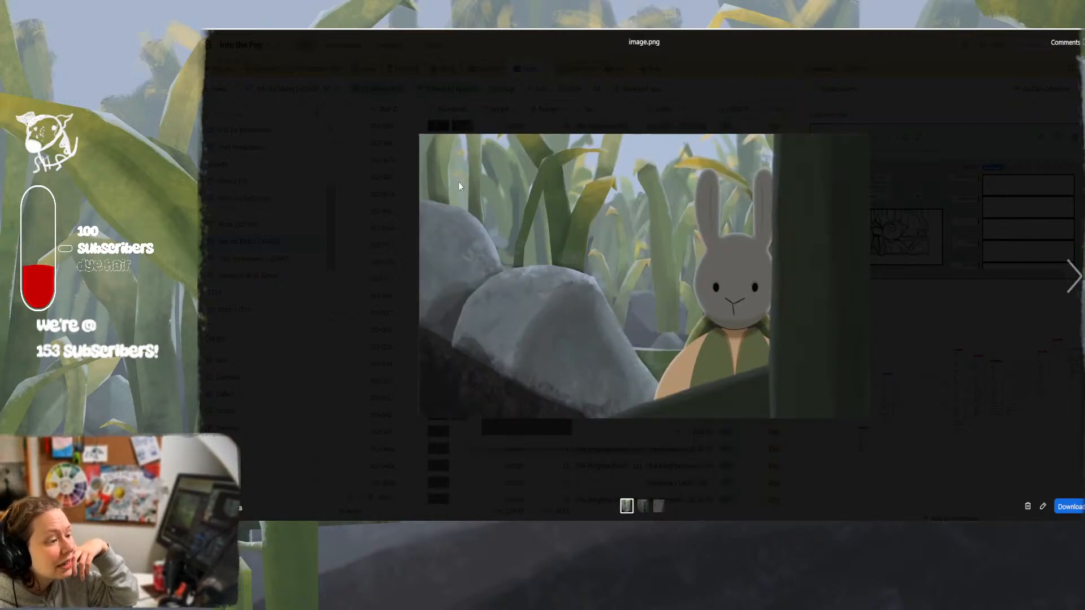
pyautogui.click(914, 138)
pyautogui.click(693, 151)
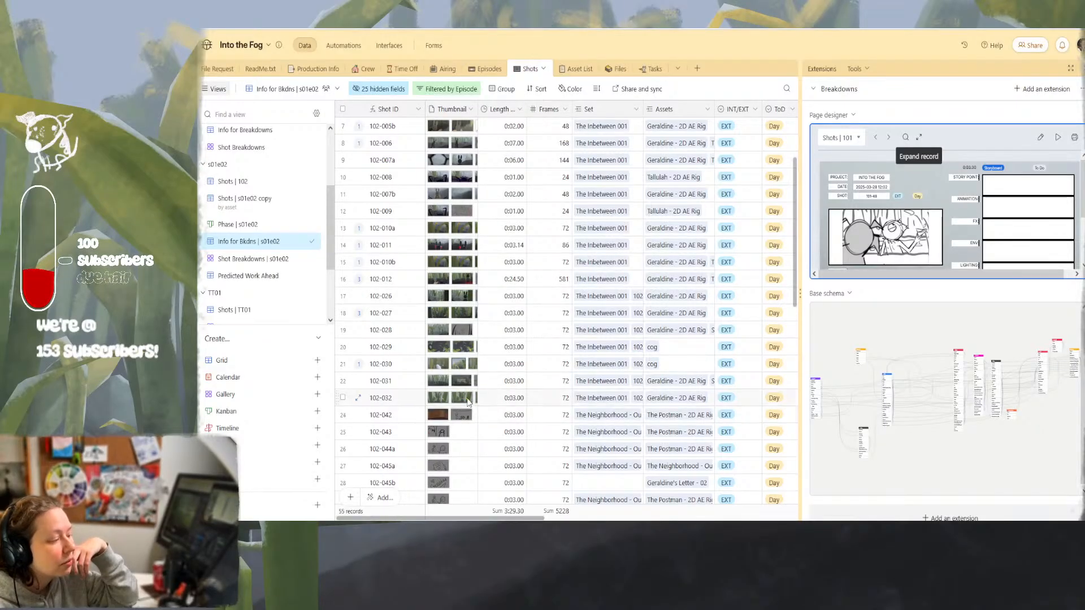
# View the enlarged first thumbnail of shot 102-006, then close the preview
pyautogui.scroll(3, 461, 355)
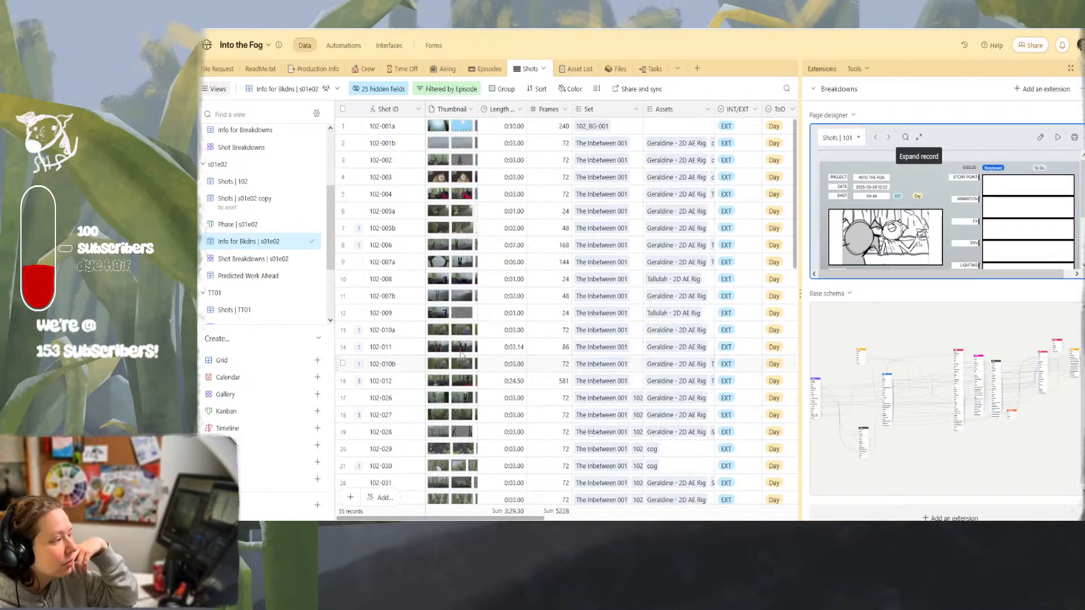
pyautogui.click(450, 242)
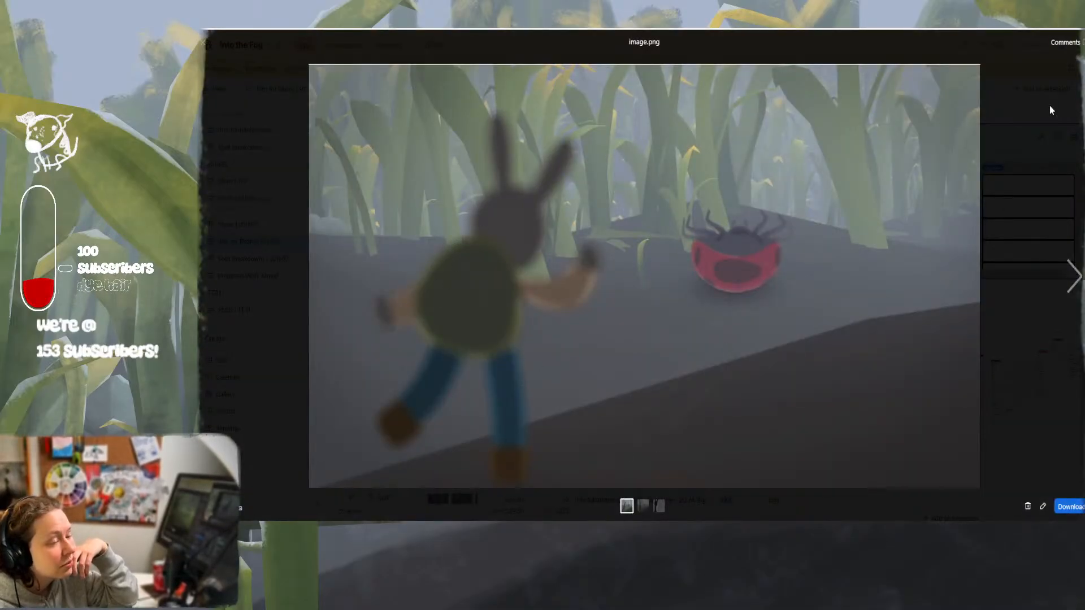
pyautogui.press('Escape')
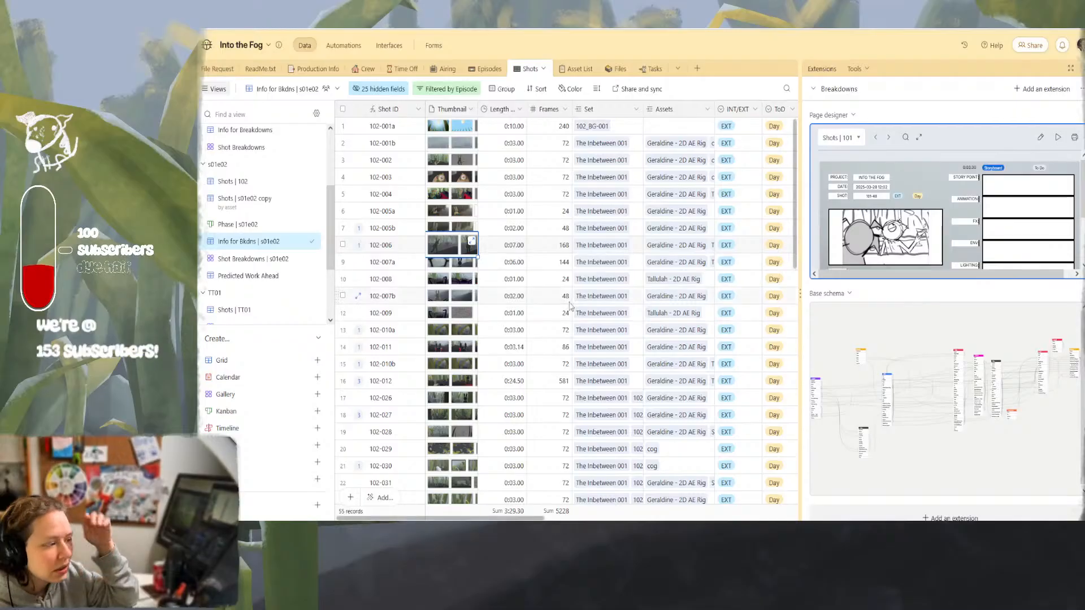
# Bring the YouTube window onto this screen maximized and open the live stream "Animated Pilot | Give her BONES!!"
pyautogui.hotkey('alt', 'Tab')
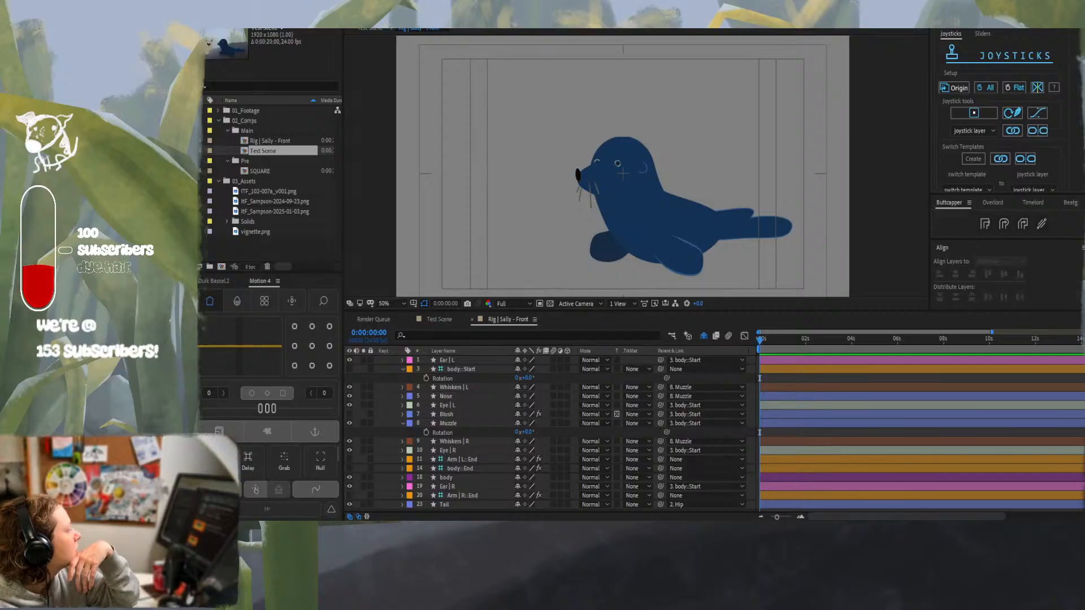
pyautogui.moveTo(199, 121); pyautogui.dragTo(626, 63)
pyautogui.doubleClick(627, 63)
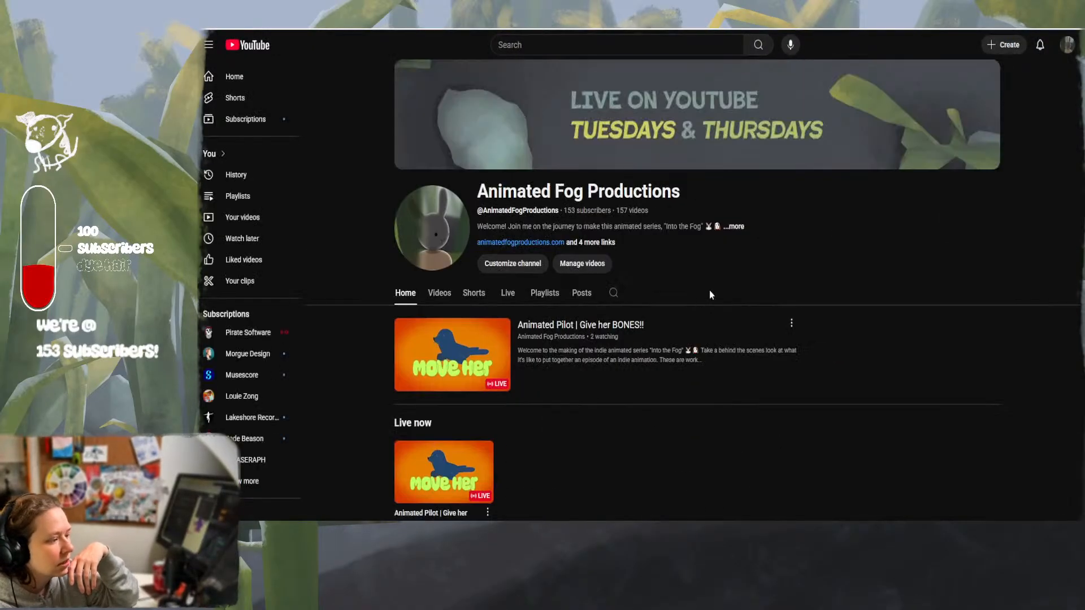
pyautogui.click(525, 324)
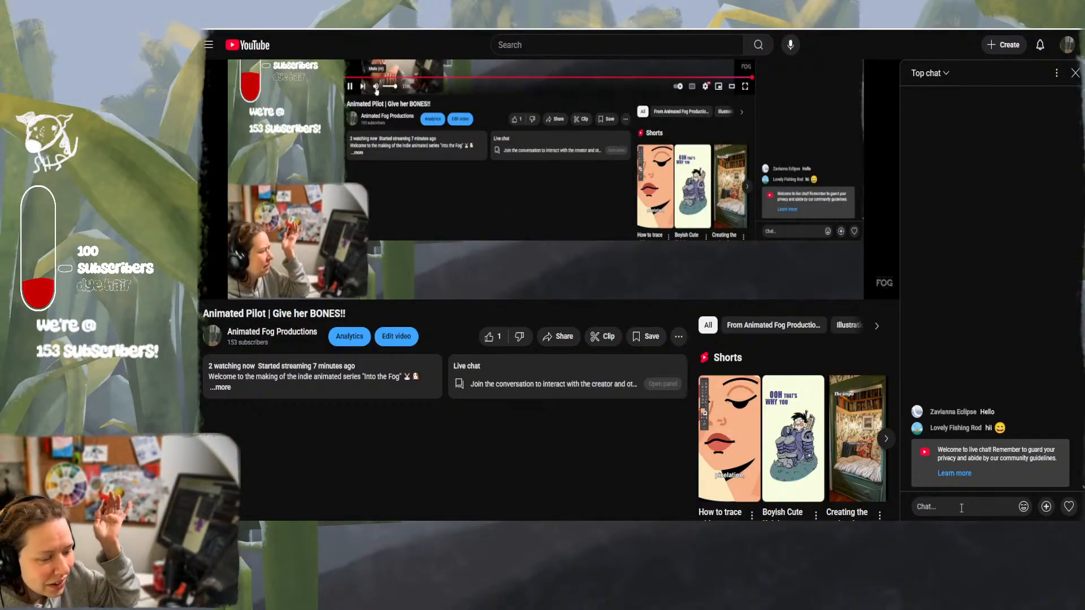
# Pop the stream's live chat out into its own window and move it off this screen
pyautogui.click(1057, 74)
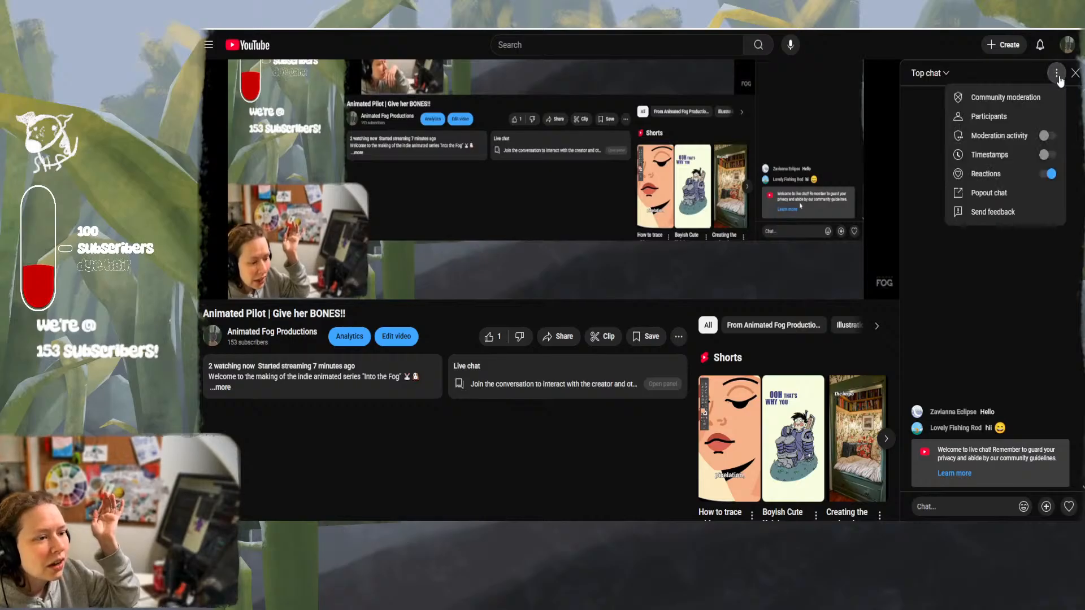
pyautogui.click(997, 196)
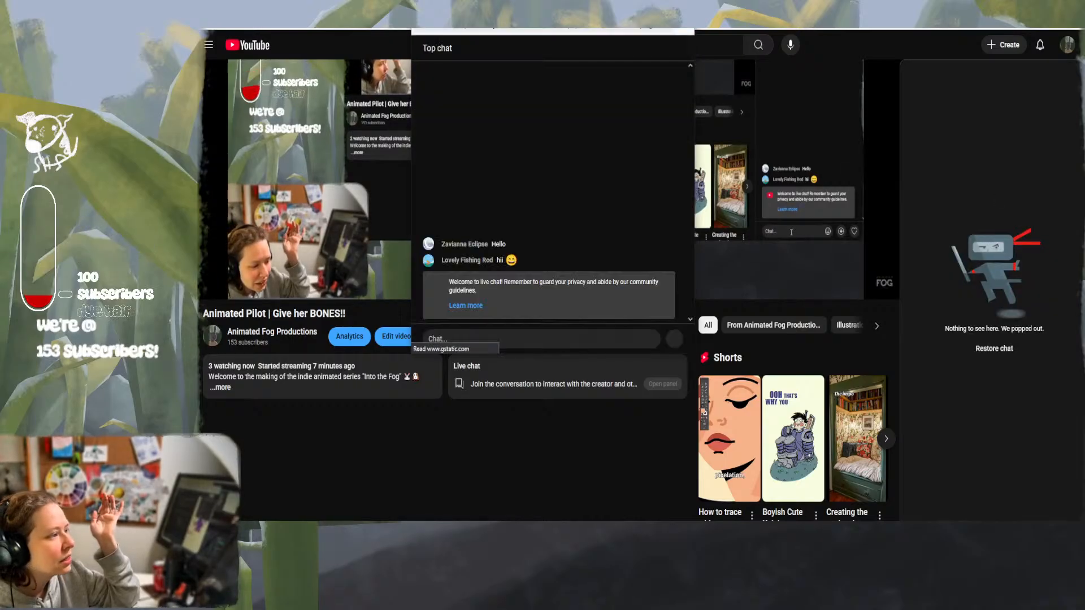
pyautogui.moveTo(553, 15); pyautogui.dragTo(226, 15)
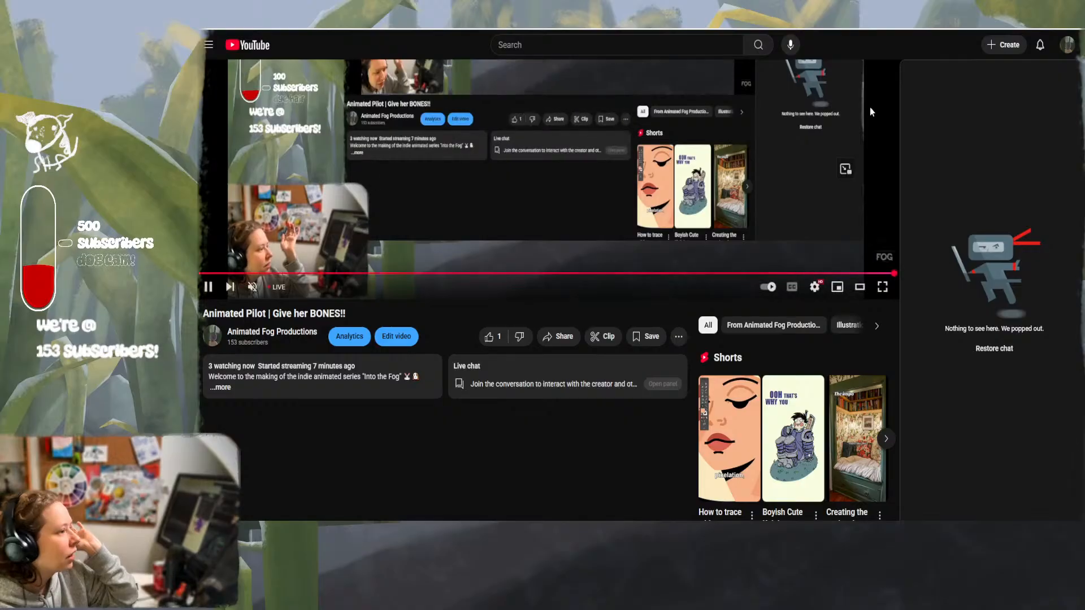
# Bring the After Effects window with the Sally rig in front of the shots table and maximize it
pyautogui.hotkey('alt', 'Tab')
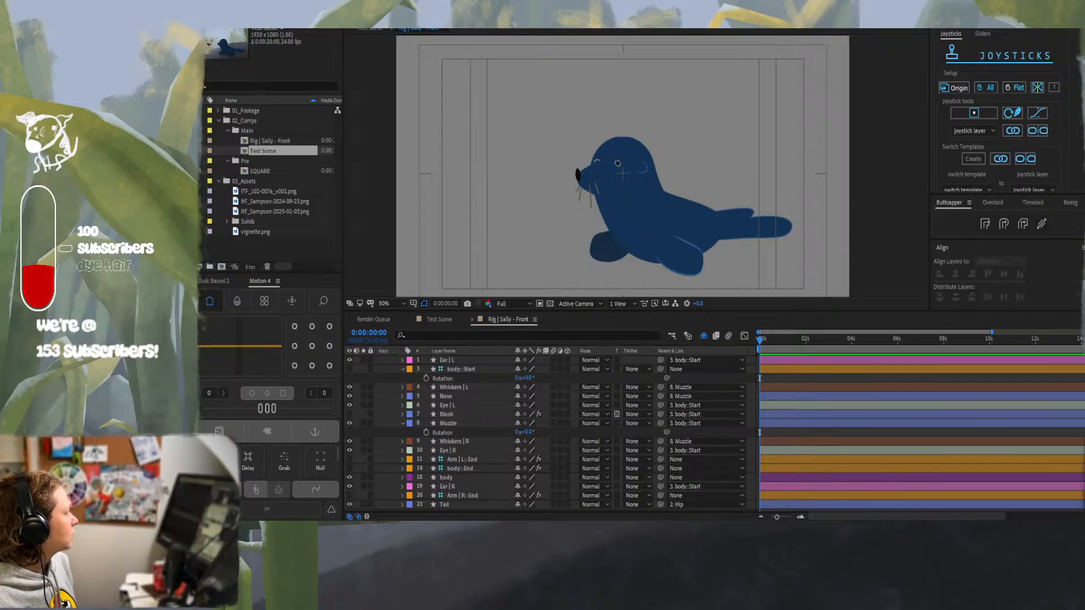
pyautogui.hotkey('alt', 'Tab')
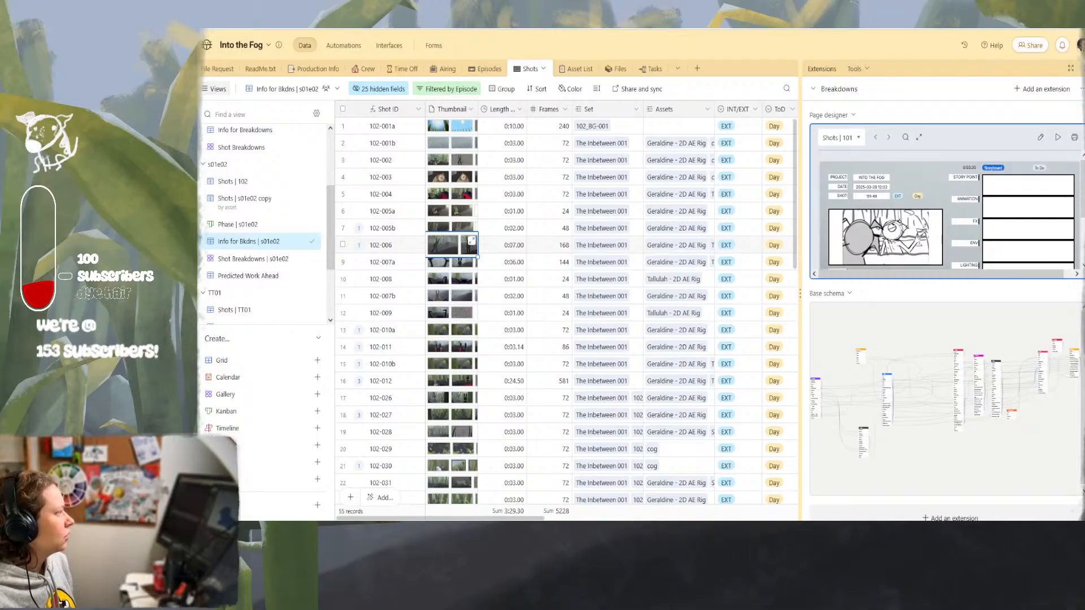
pyautogui.moveTo(67, 101); pyautogui.dragTo(947, 60)
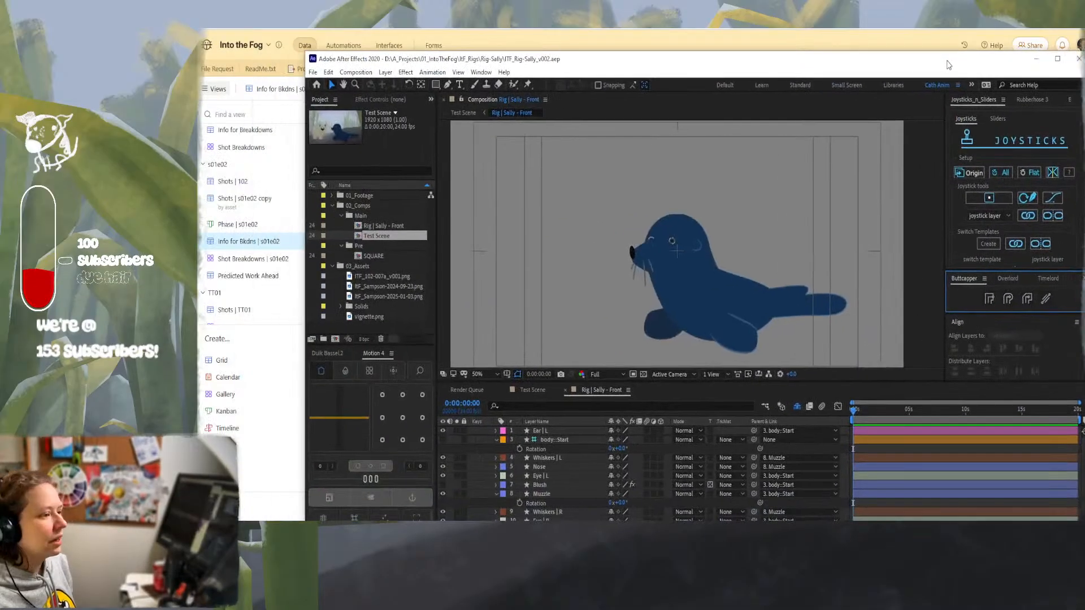
pyautogui.doubleClick(947, 60)
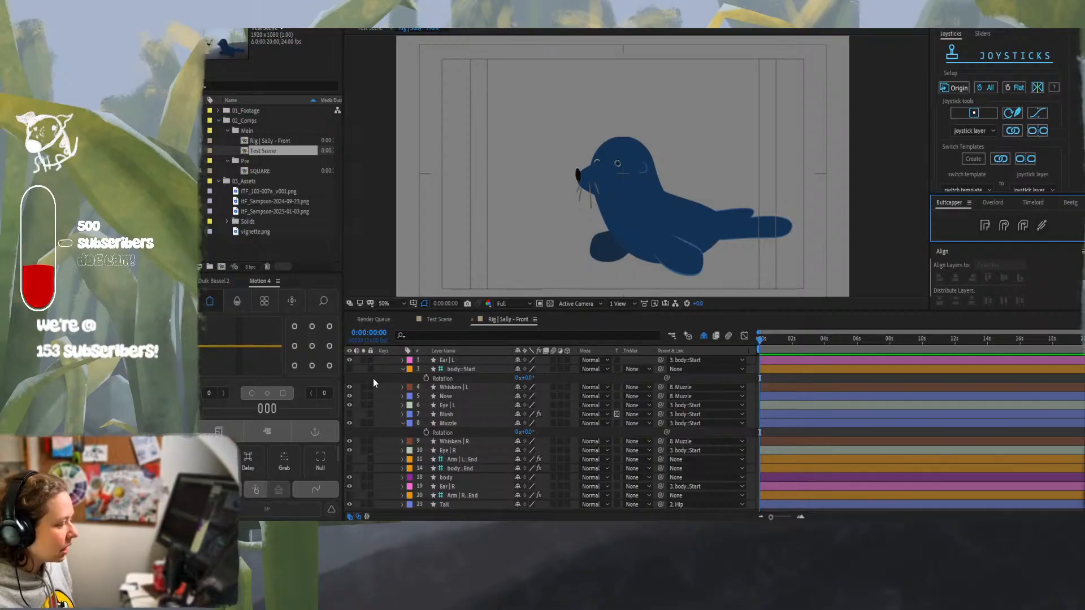
# Turn on visibility for the body::Start, Arm | L::End, body::End and Arm | R::End controller layers in the Sally rig
pyautogui.click(348, 368)
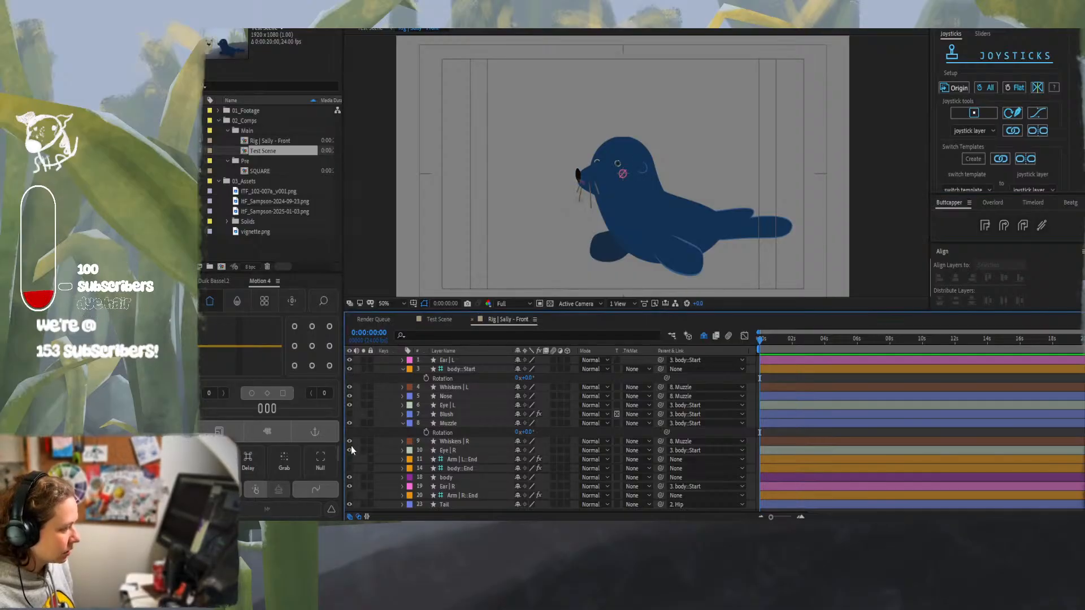
pyautogui.click(348, 461)
pyautogui.click(349, 468)
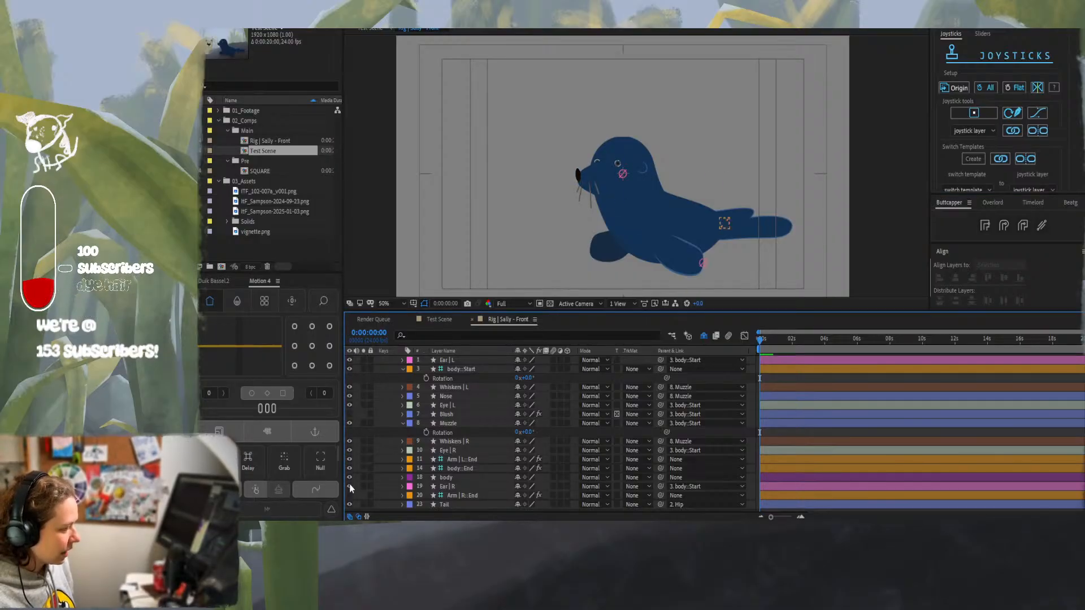
pyautogui.click(349, 495)
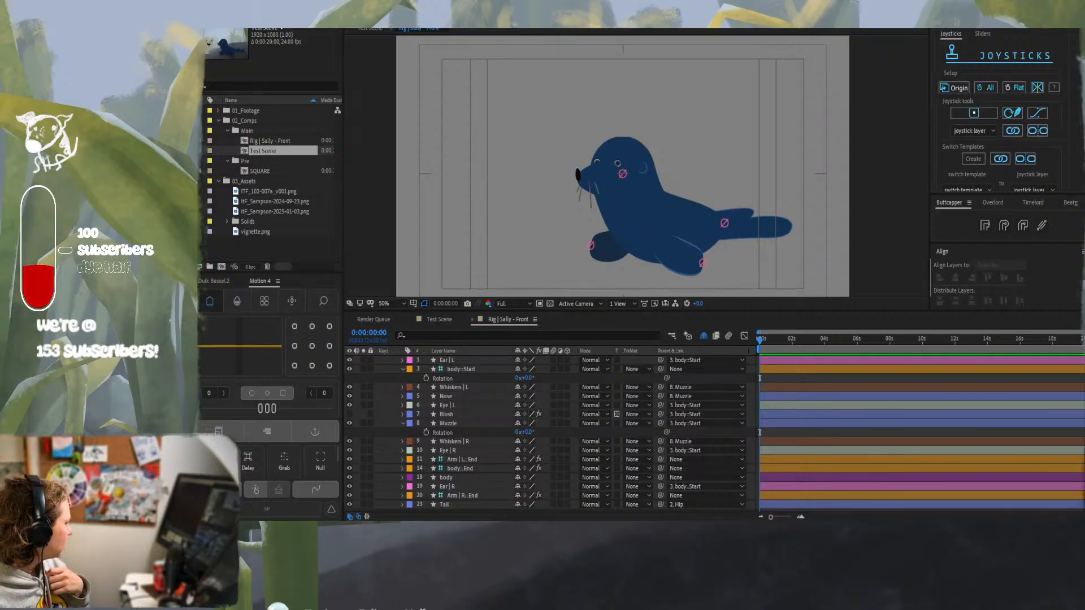
pyautogui.press('super+d')
pyautogui.press('super+d')
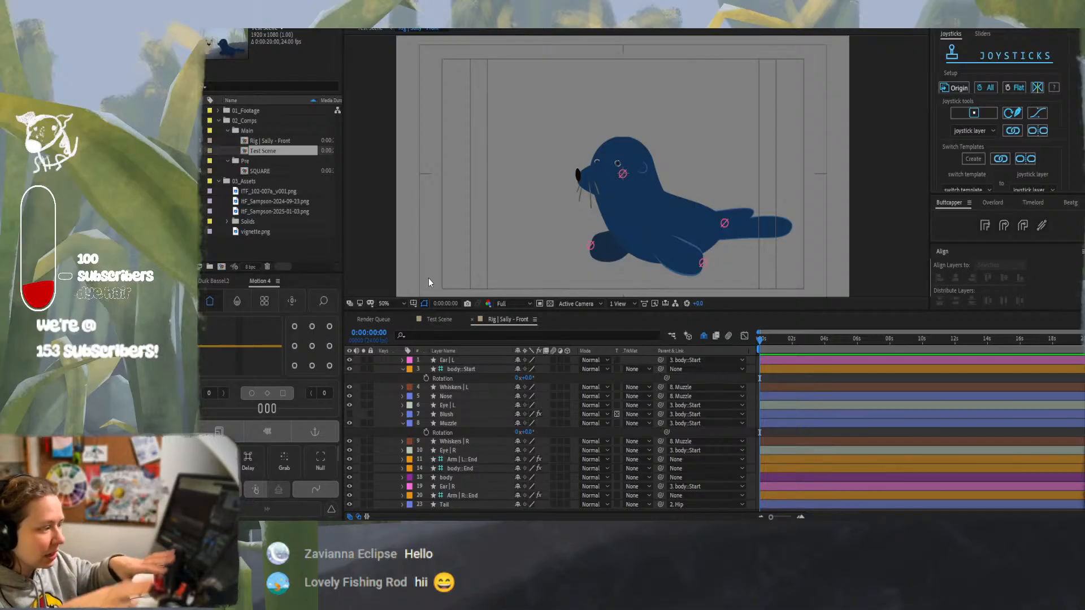
# Look at the seal in the Test Scene composition, then return to the Rig | Sally - Front composition
pyautogui.click(442, 317)
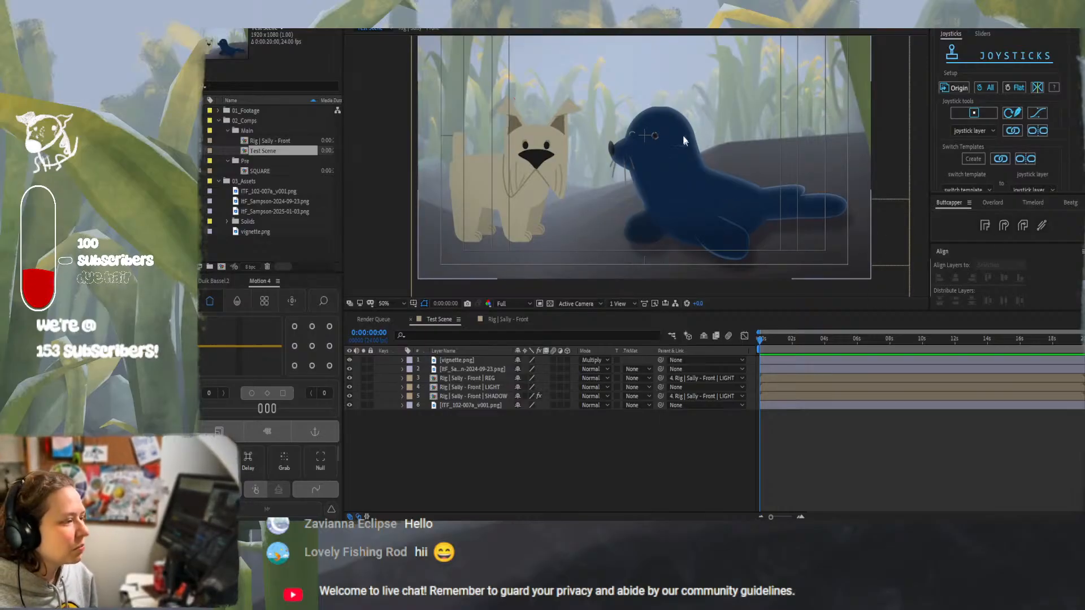
pyautogui.click(508, 320)
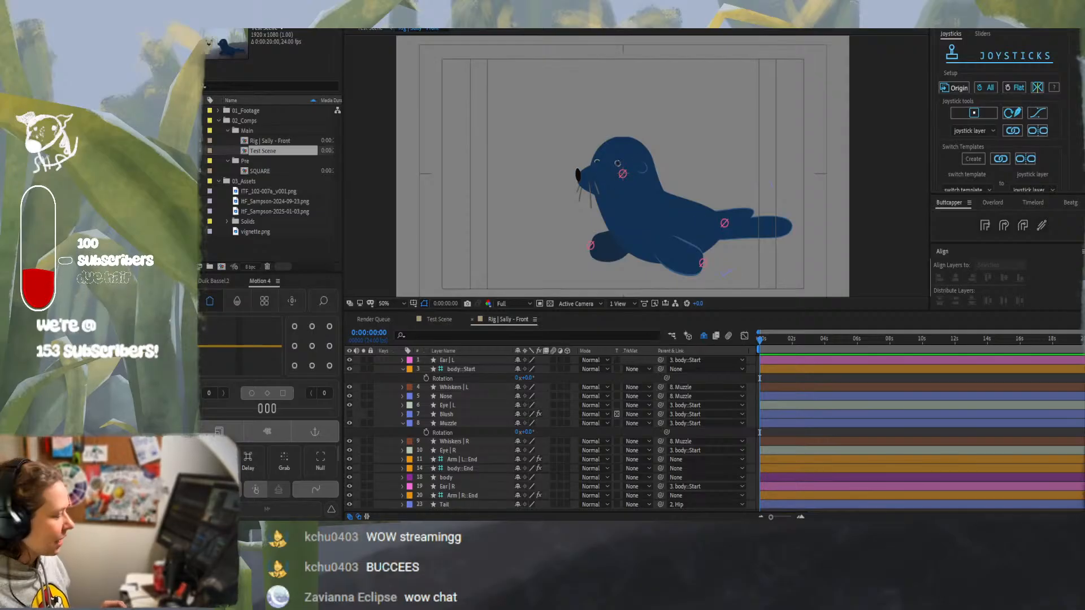
# Switch to the Paint canvas and review the handwritten notes and head-turn sketches for the seal rig
pyautogui.moveTo(686, 532)
pyautogui.click(686, 490)
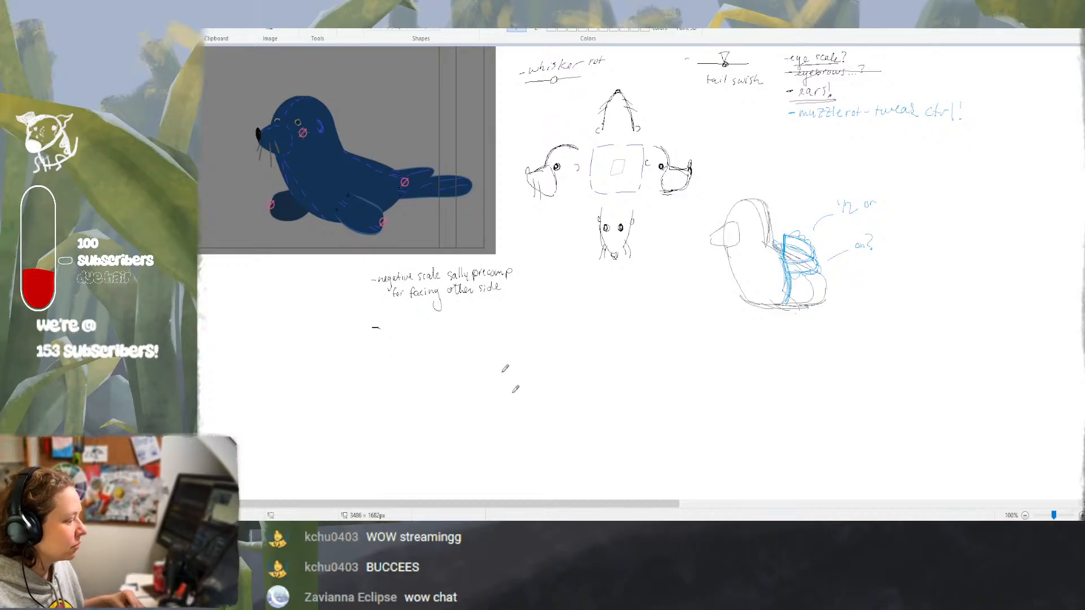
pyautogui.hotkey('alt', 'Tab')
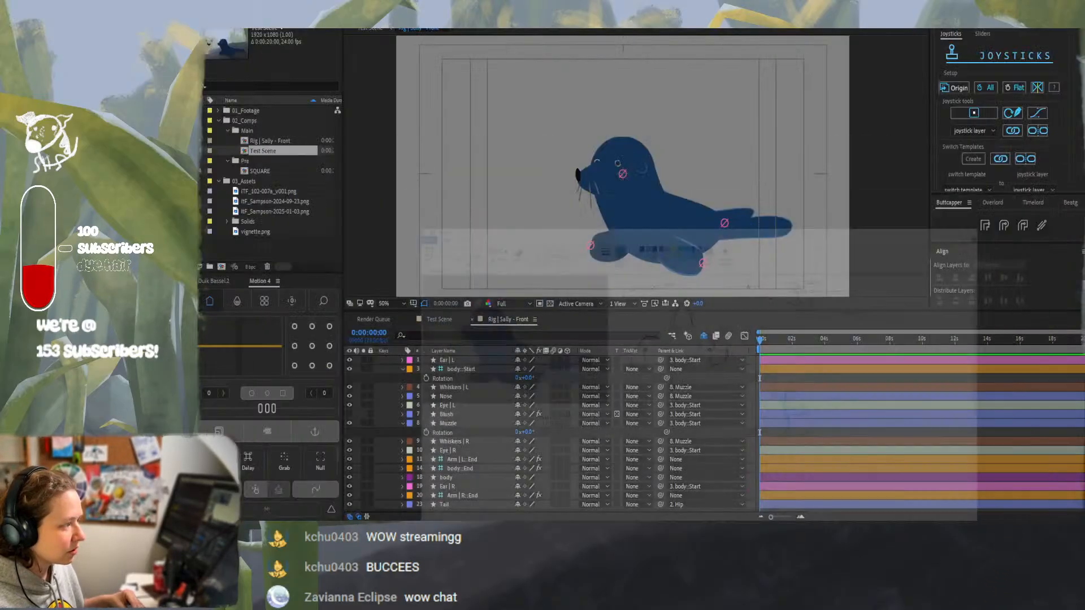
pyautogui.hotkey('alt', 'Tab')
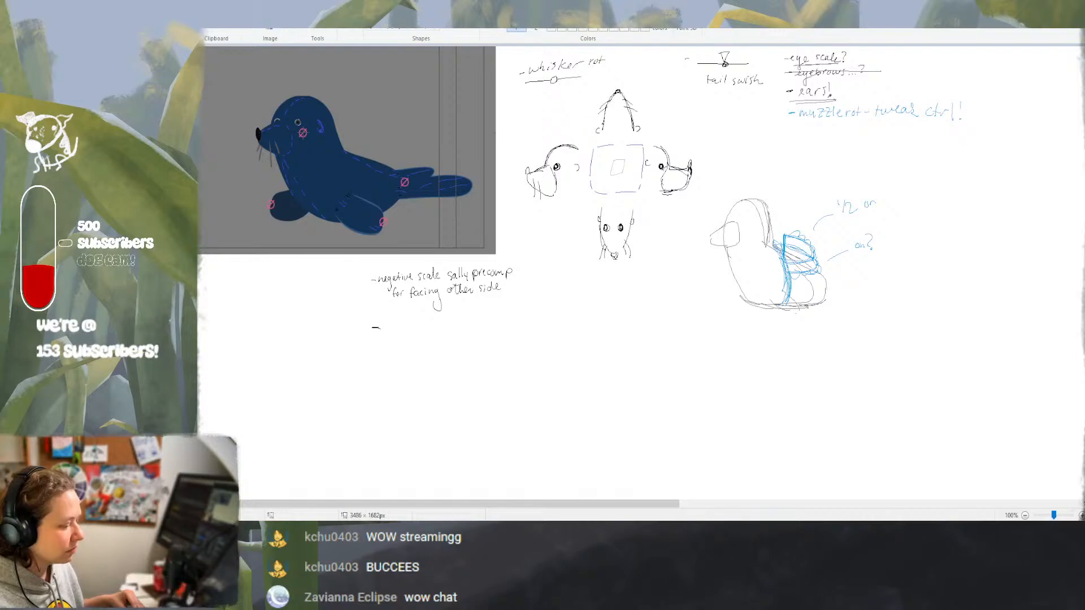
pyautogui.moveTo(431, 531)
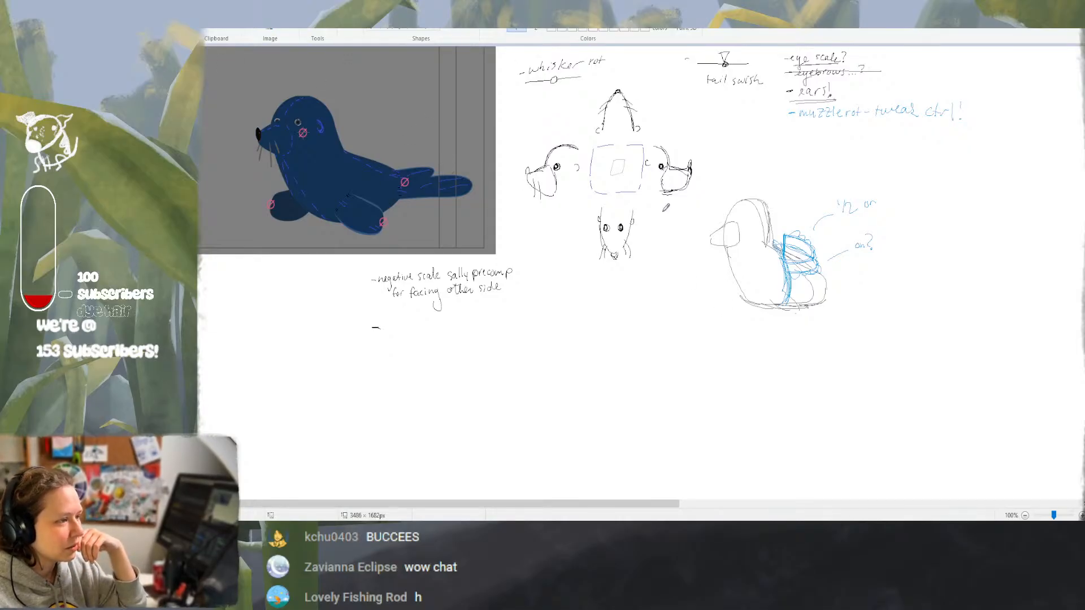
pyautogui.moveTo(616, 532)
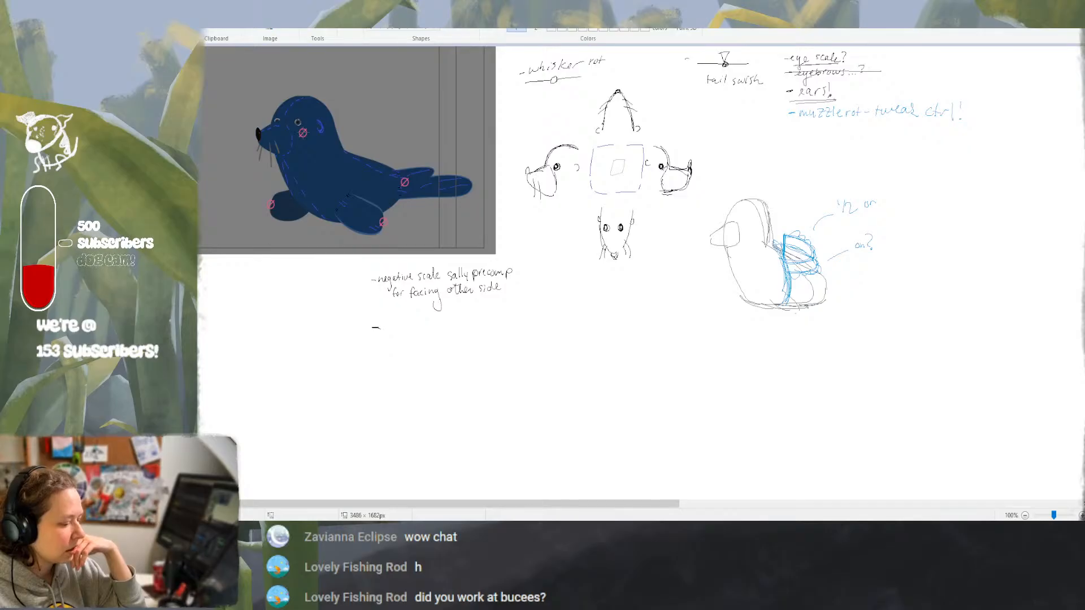
# Switch back to After Effects and select the body::Start controller, then the Arm | L::End controller in the seal rig
pyautogui.hotkey('alt', 'Tab')
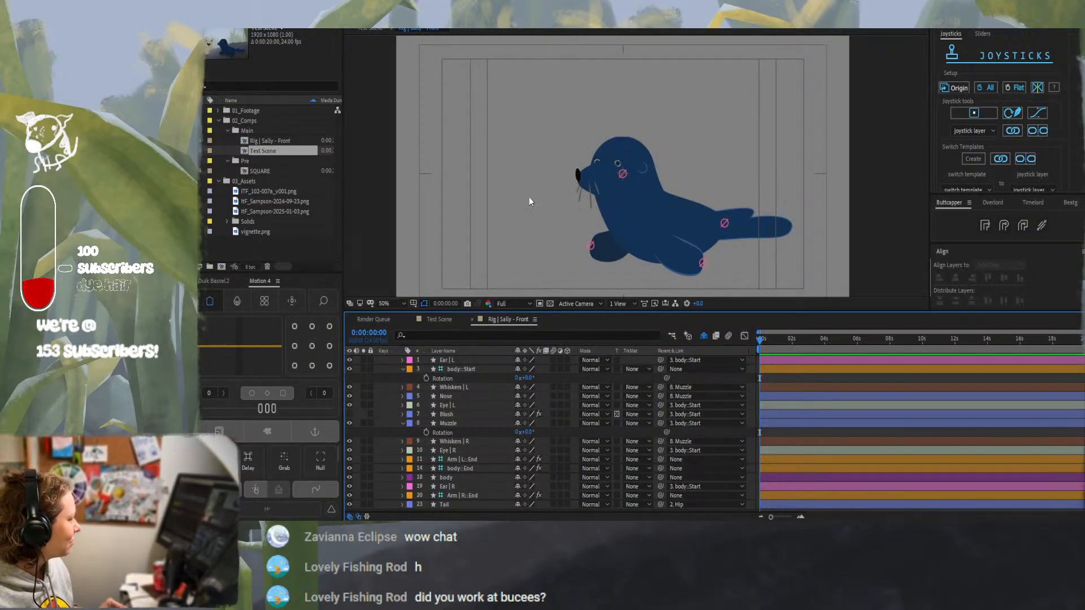
pyautogui.click(546, 228)
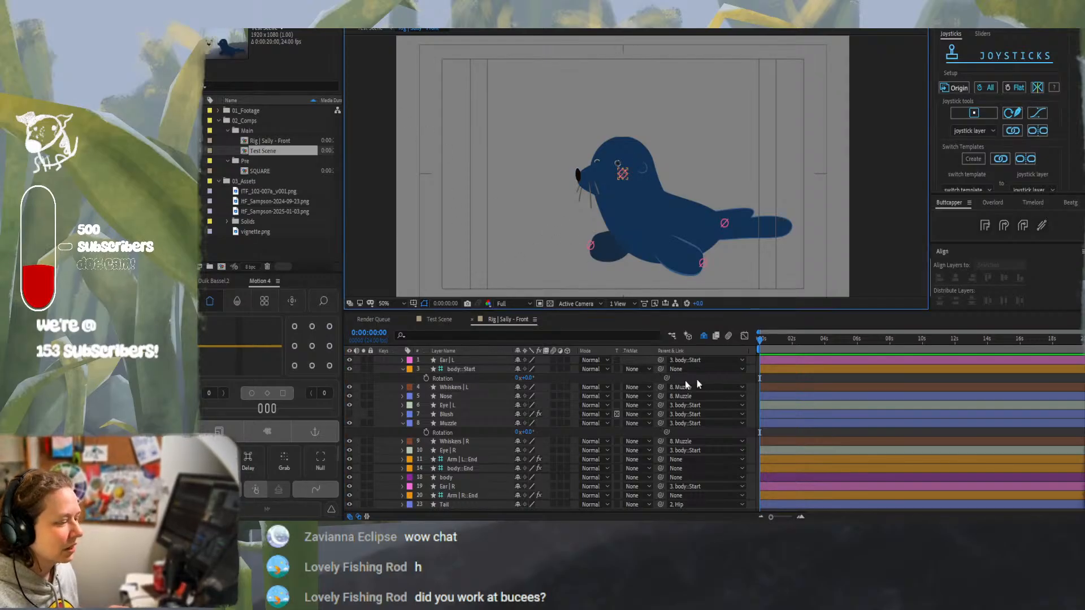
pyautogui.click(622, 175)
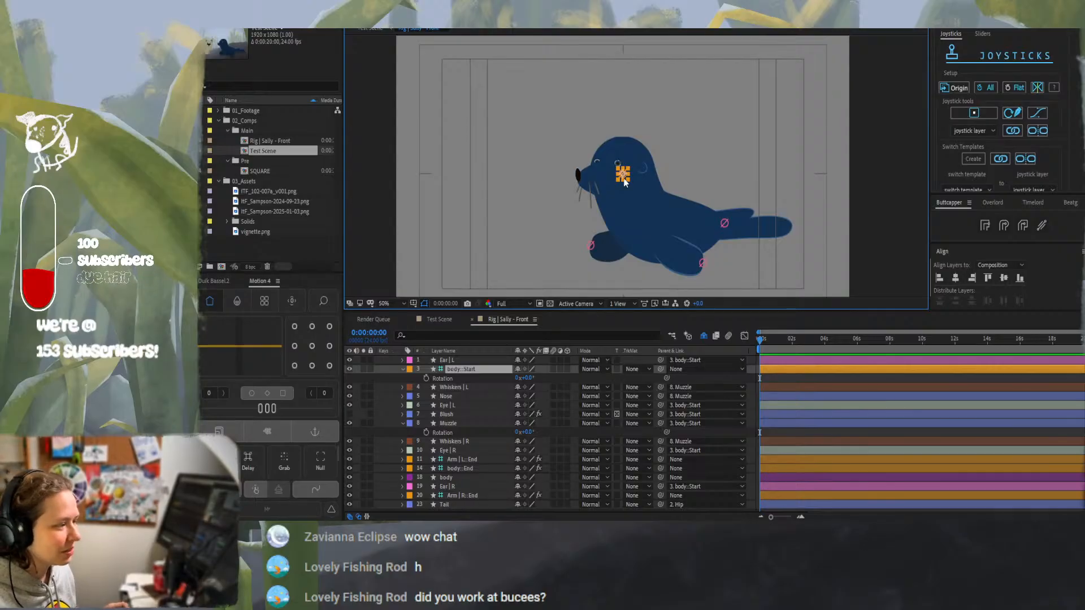
pyautogui.click(703, 264)
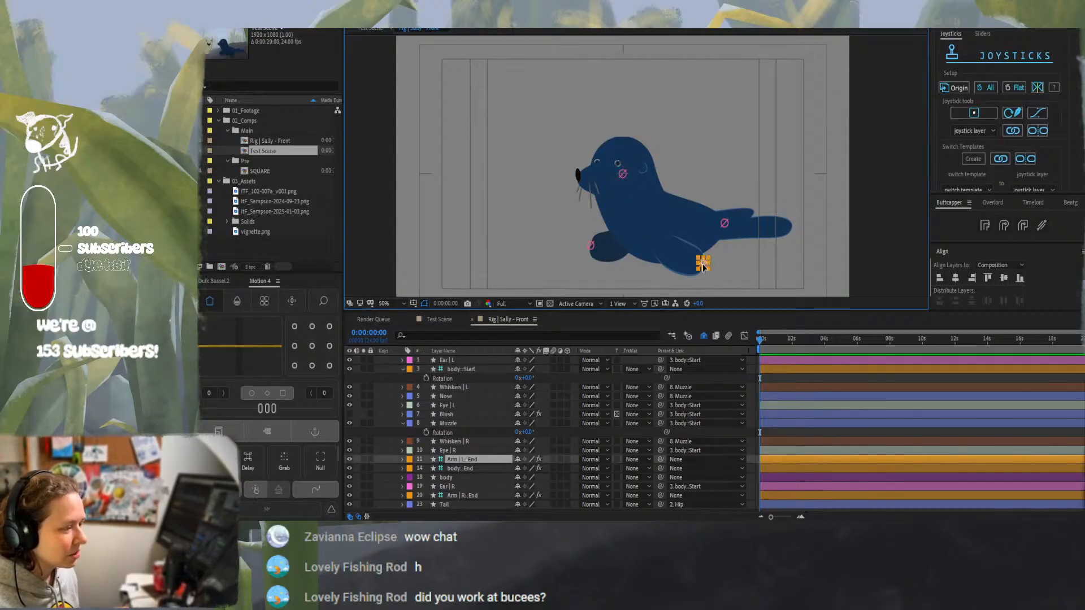
# Check the body::End and Arm | R::End controllers, then shift the body::Start controller slightly toward the nose
pyautogui.click(727, 225)
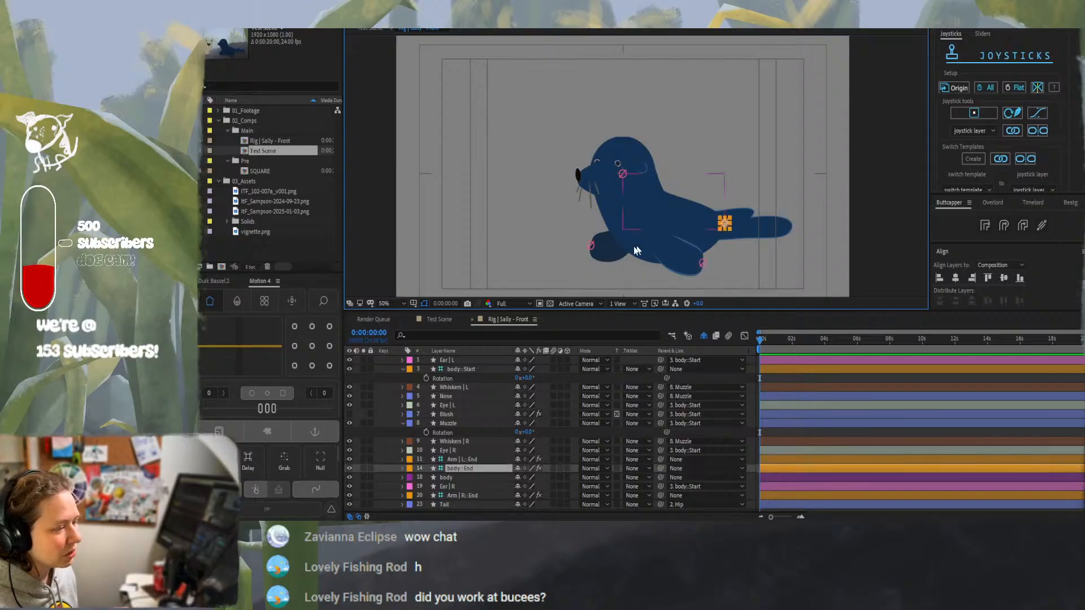
pyautogui.click(591, 247)
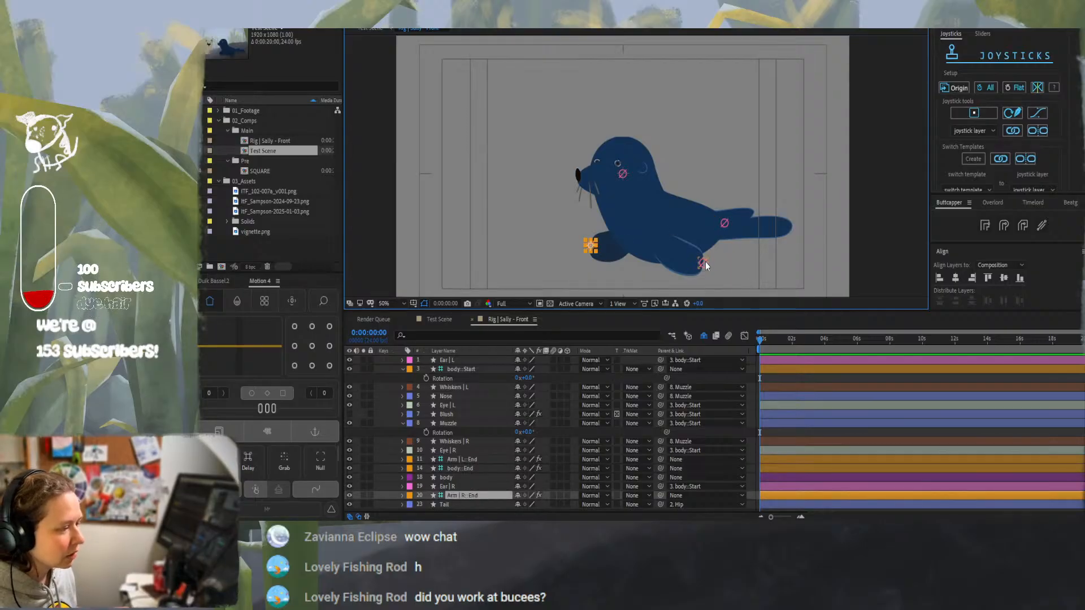
pyautogui.moveTo(623, 175)
pyautogui.mouseDown()
pyautogui.moveTo(571, 167)
pyautogui.moveTo(637, 202)
pyautogui.moveTo(687, 161)
pyautogui.moveTo(634, 112)
pyautogui.moveTo(586, 152)
pyautogui.moveTo(616, 178)
pyautogui.mouseUp()
# Delete the body::Start controller and undo the deletion
pyautogui.press('Delete')
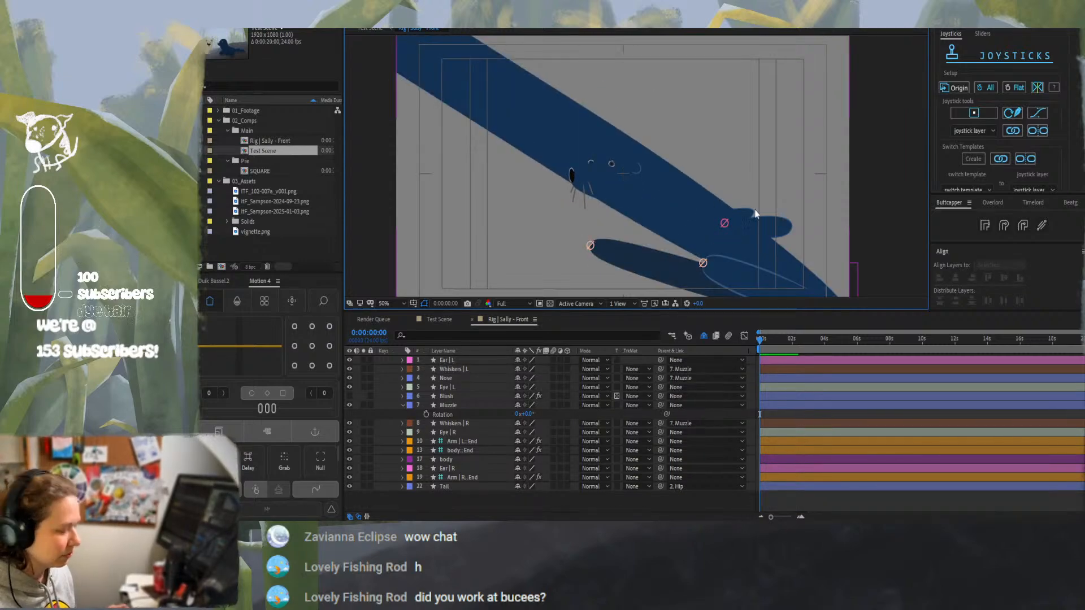
pyautogui.hotkey('ctrl', 'z')
pyautogui.hotkey('ctrl', 'z')
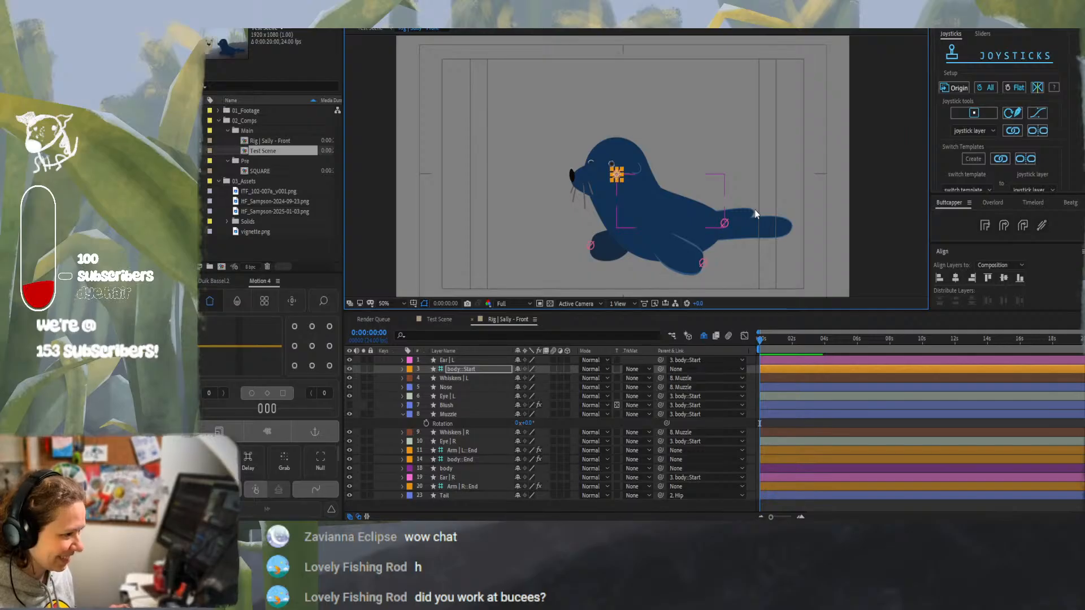
# Nudge the body::Start controller sideways and upward to test how the body and arms follow it
pyautogui.hotkey('shift', 'Right')
pyautogui.hotkey('shift', 'Left')
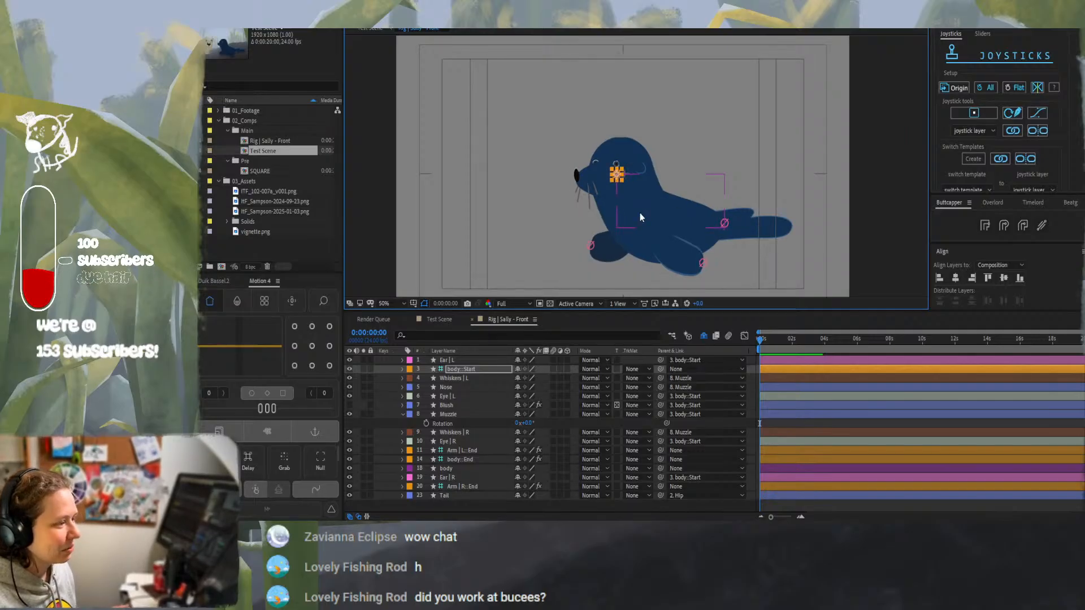
pyautogui.hotkey('shift', 'Left')
pyautogui.hotkey('shift', 'Right')
pyautogui.hotkey('shift', 'Right')
pyautogui.hotkey('shift', 'Right')
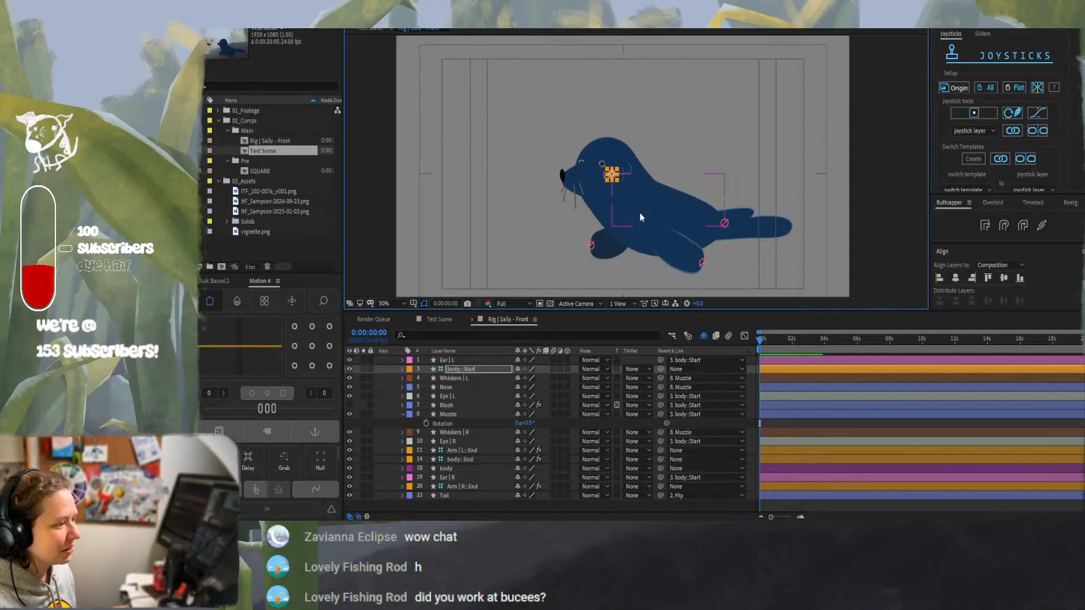
pyautogui.hotkey('shift', 'Up')
pyautogui.hotkey('shift', 'Up')
pyautogui.hotkey('shift', 'Up')
pyautogui.hotkey('shift', 'Up')
pyautogui.hotkey('shift', 'Up')
pyautogui.hotkey('shift', 'Up')
pyautogui.hotkey('shift', 'Up')
pyautogui.hotkey('shift', 'Up')
pyautogui.hotkey('shift', 'Up')
pyautogui.hotkey('shift', 'Up')
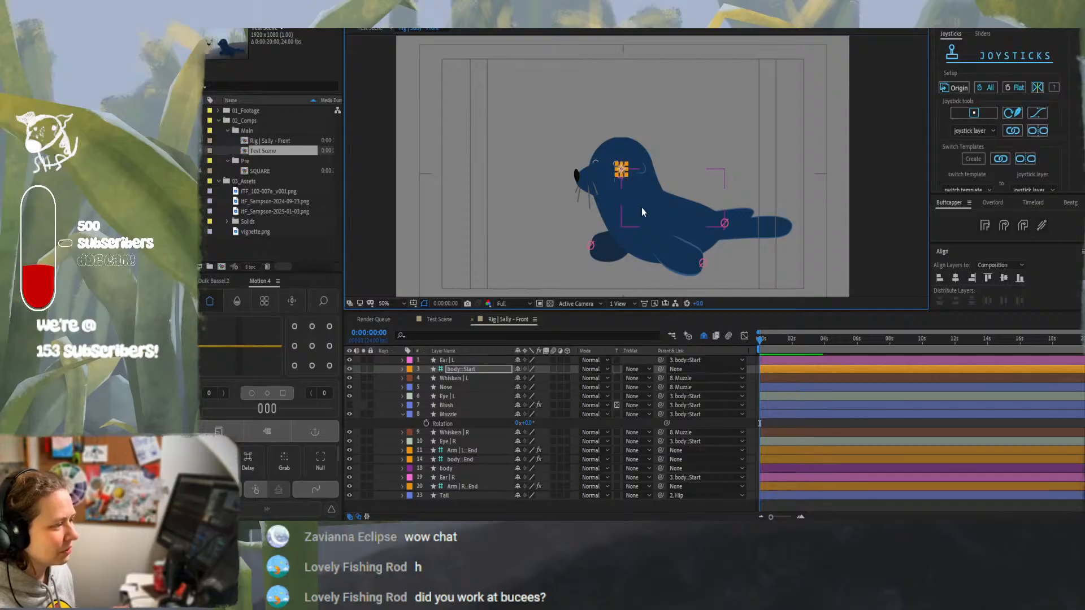
pyautogui.hotkey('shift', 'Up')
pyautogui.hotkey('shift', 'Up')
pyautogui.hotkey('shift', 'Up')
pyautogui.hotkey('shift', 'Up')
pyautogui.hotkey('shift', 'Up')
pyautogui.hotkey('shift', 'Up')
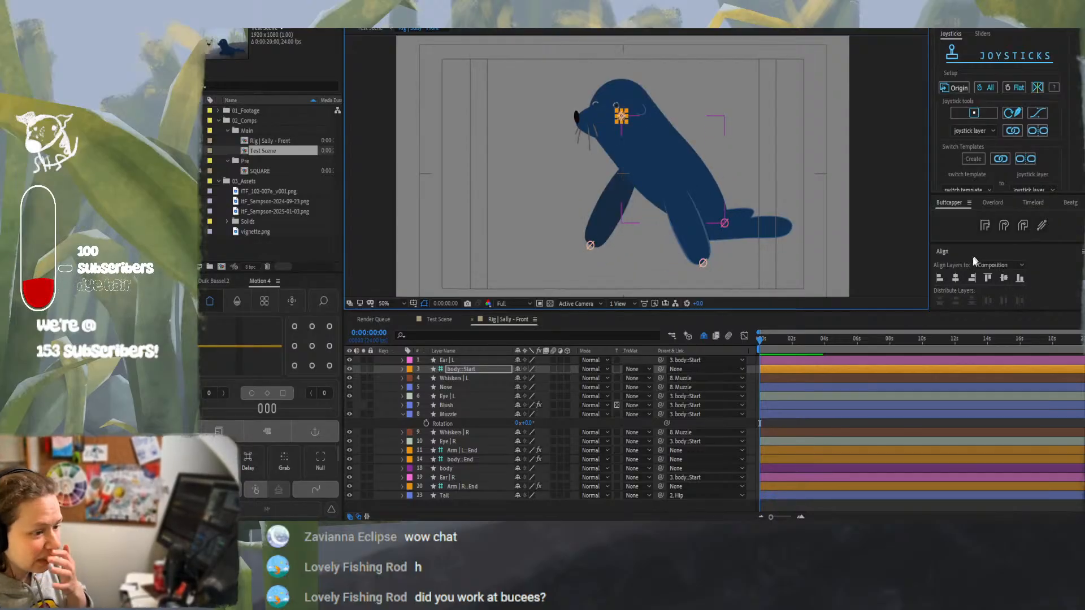
# Center the body::Start controller horizontally and vertically in the composition
pyautogui.click(955, 279)
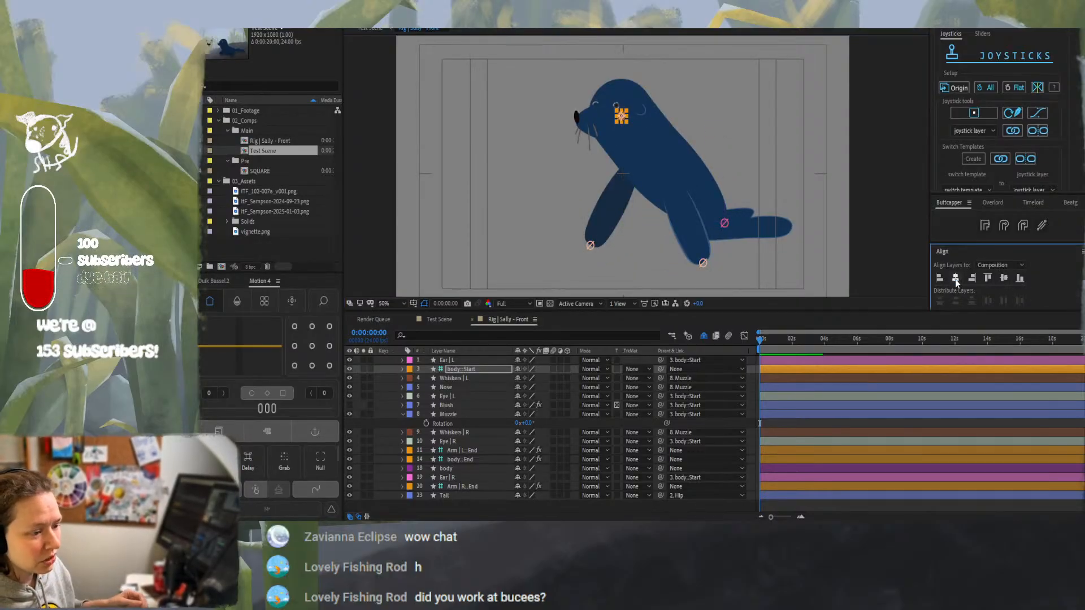
pyautogui.click(1004, 279)
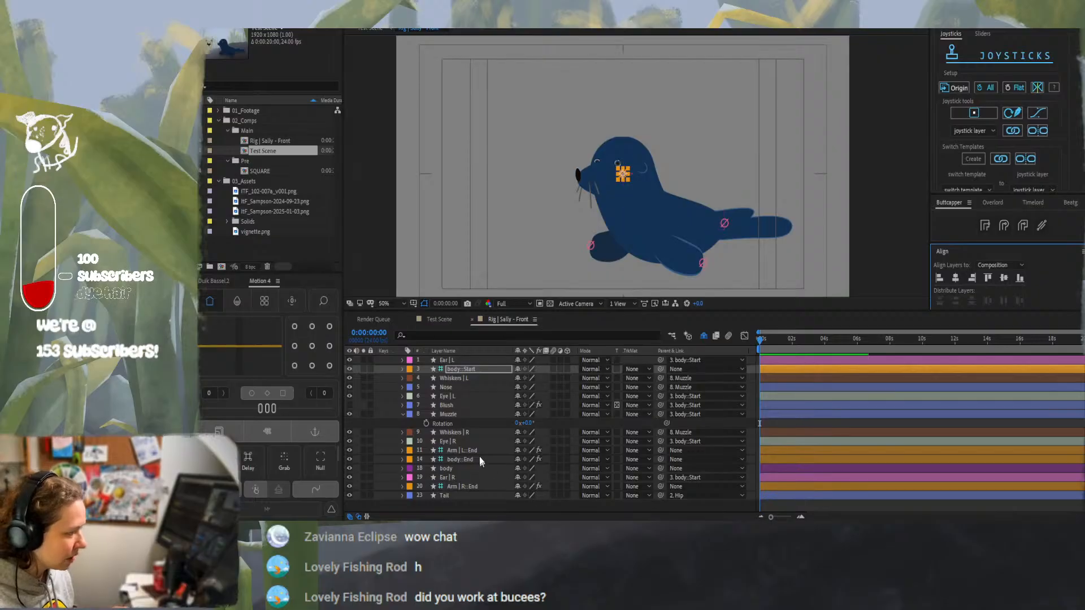
# Test rotating the body::Start controller to about 25° and the Muzzle layer slightly, undoing each rotation
pyautogui.click(478, 370)
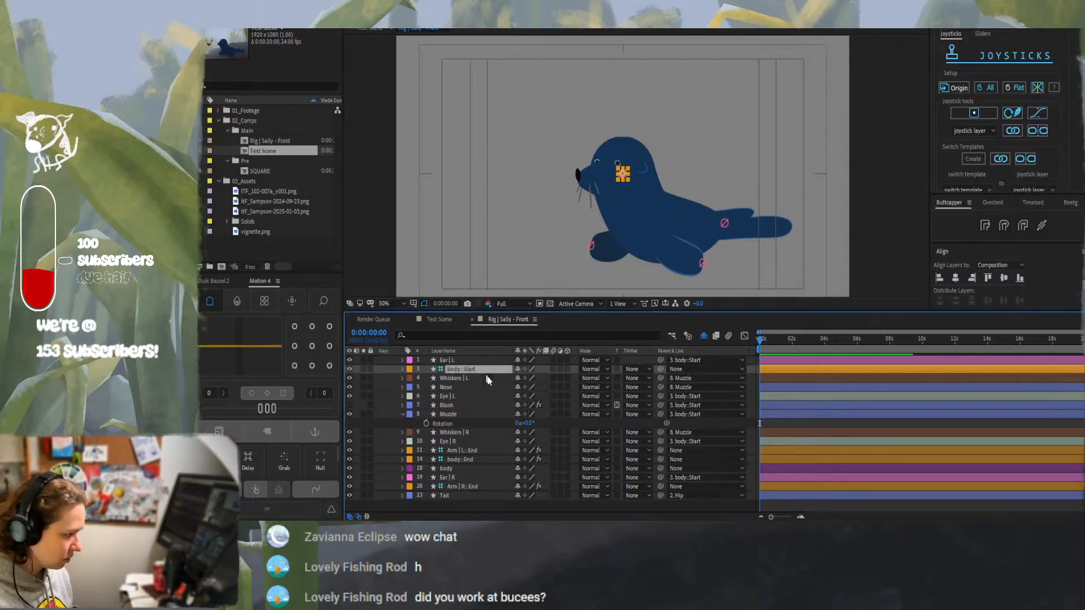
pyautogui.press('r')
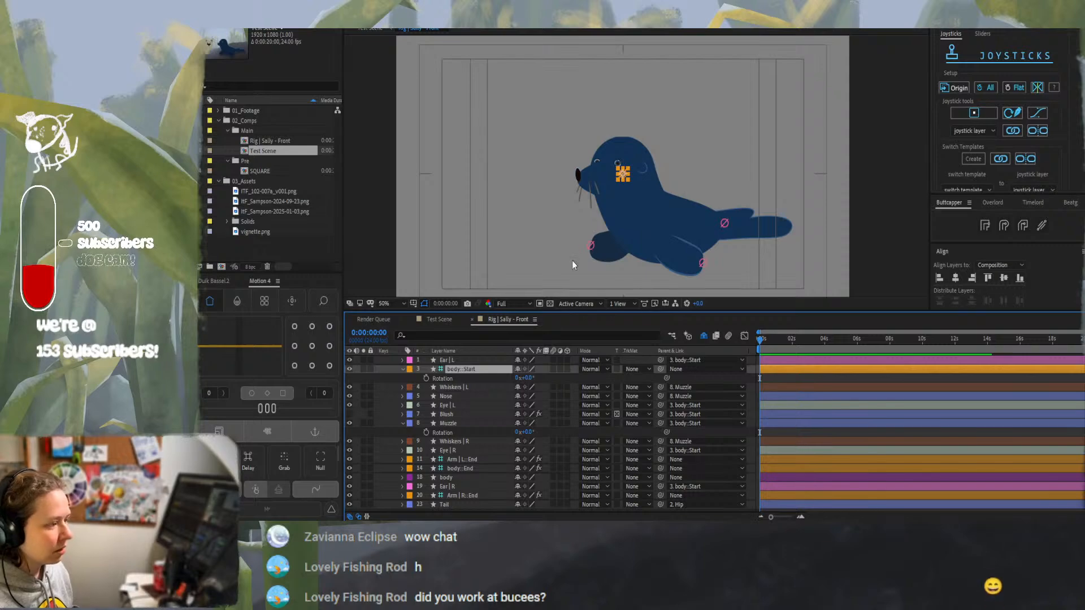
pyautogui.moveTo(530, 378); pyautogui.dragTo(532, 368)
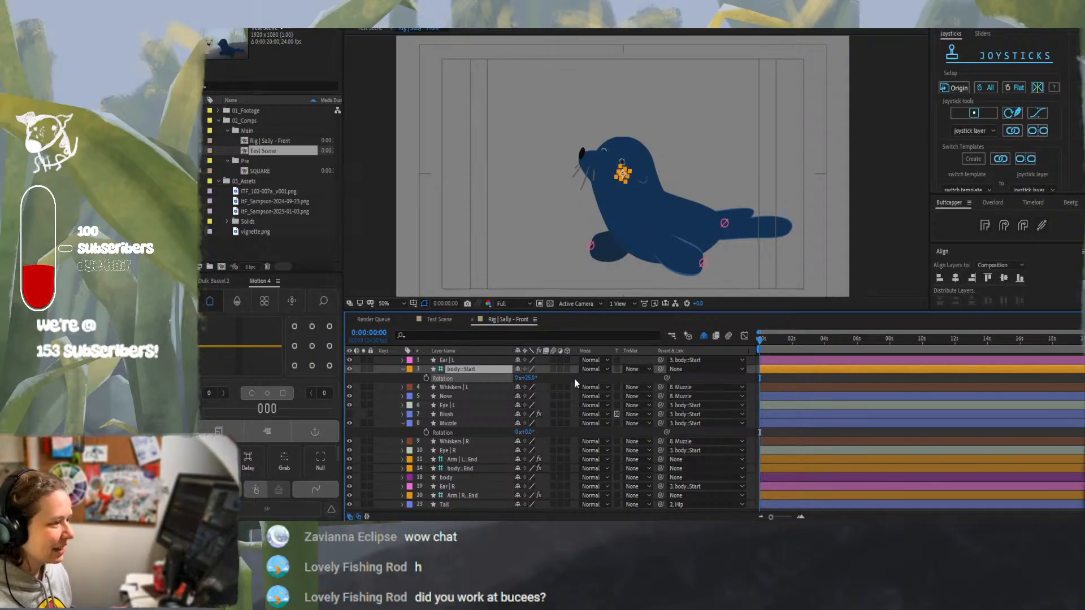
pyautogui.hotkey('ctrl', 'z')
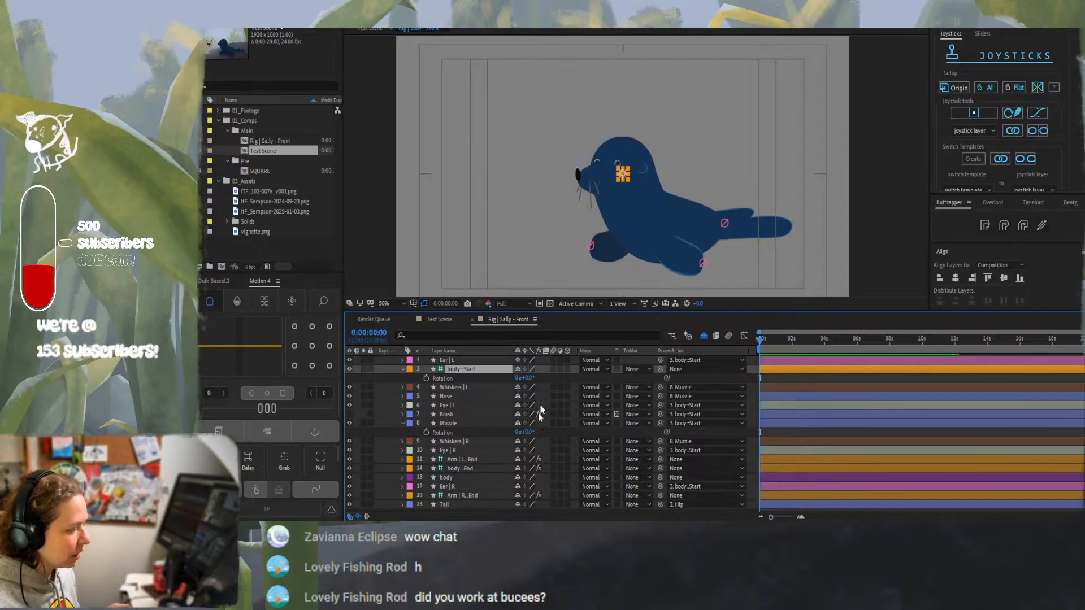
pyautogui.moveTo(526, 433); pyautogui.dragTo(530, 432)
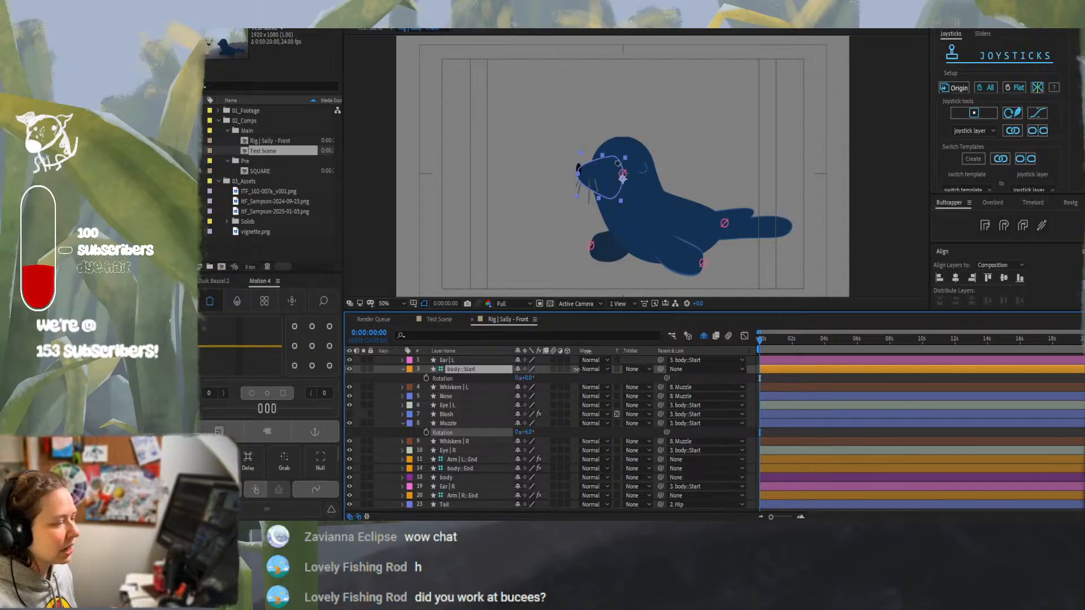
pyautogui.hotkey('ctrl', 'z')
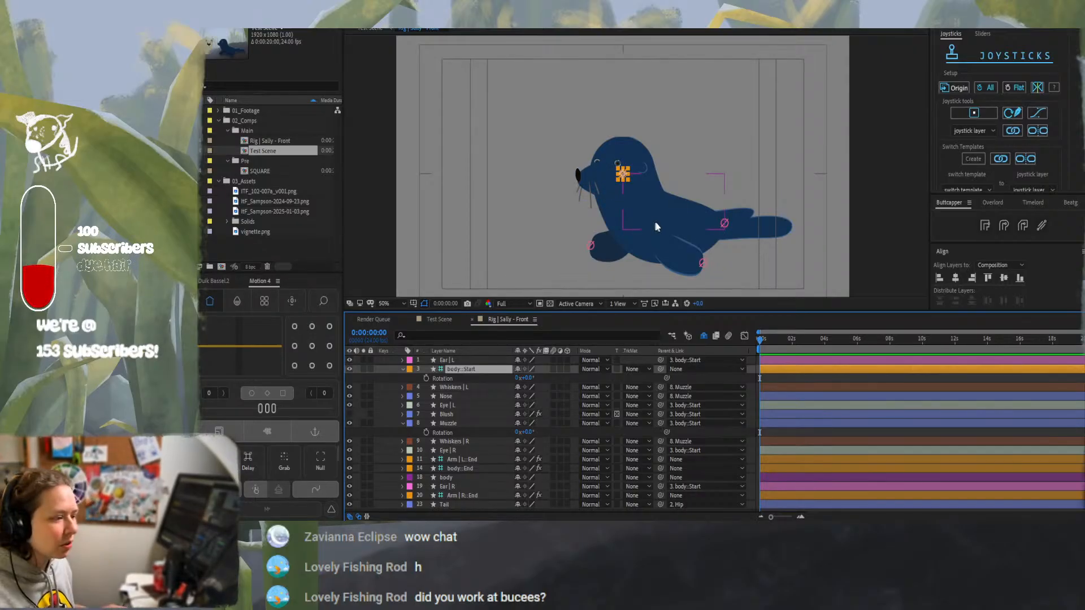
# Reveal the rotation of the body::End controller, try rotating it to raise the tail, and undo the rotation
pyautogui.click(720, 227)
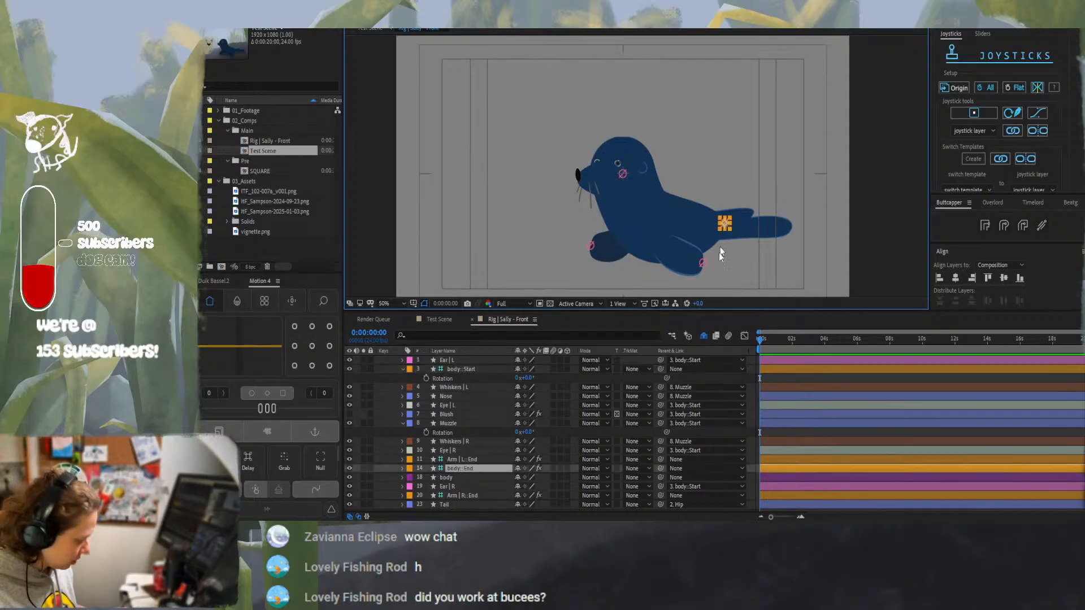
pyautogui.hotkey('shift', 'r')
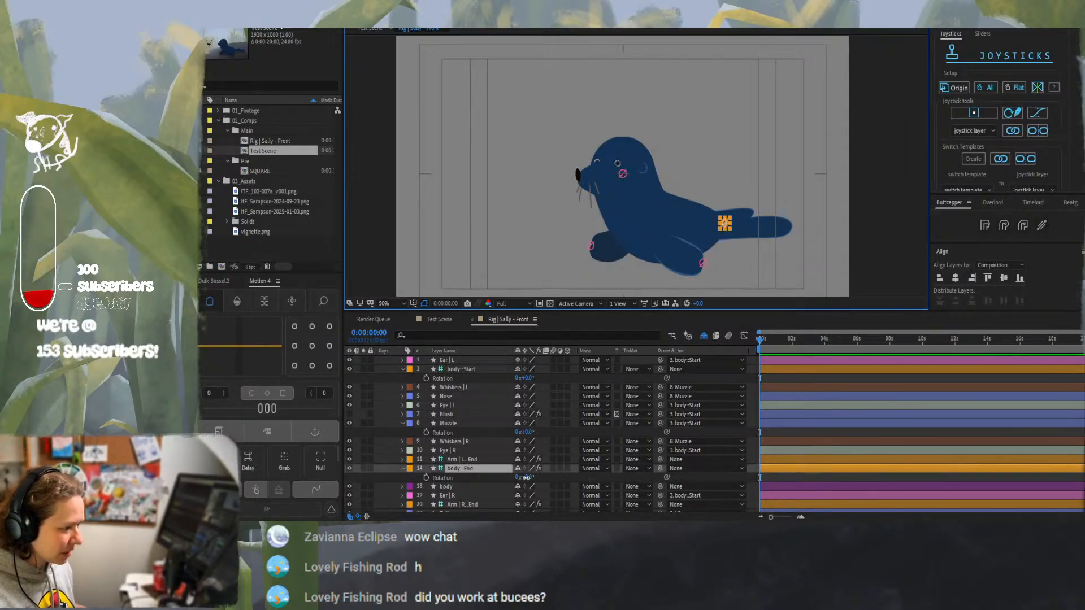
pyautogui.moveTo(530, 477); pyautogui.dragTo(514, 471)
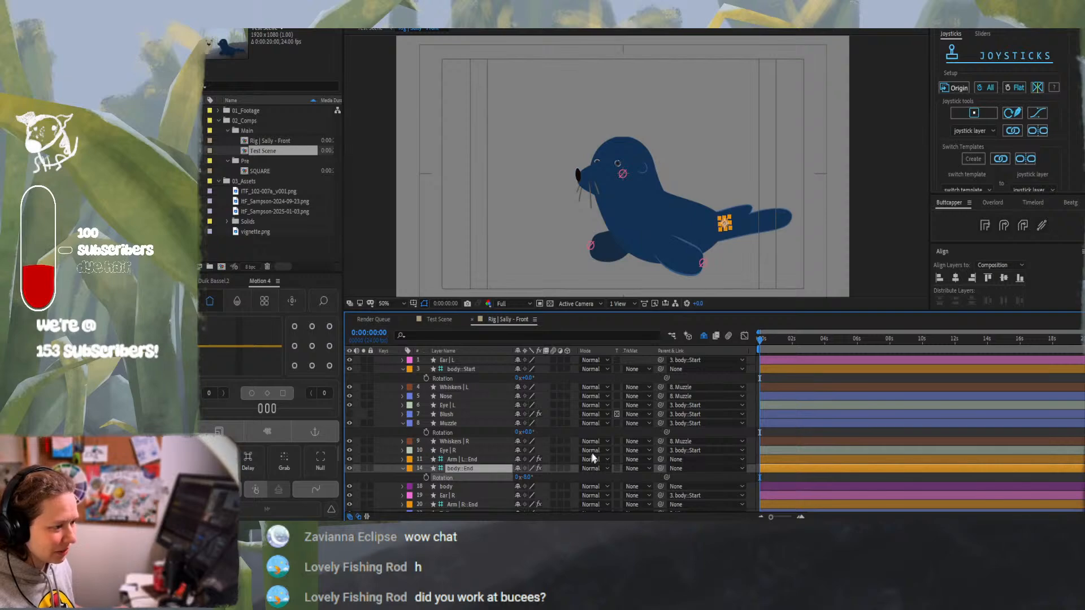
pyautogui.hotkey('ctrl', 'z')
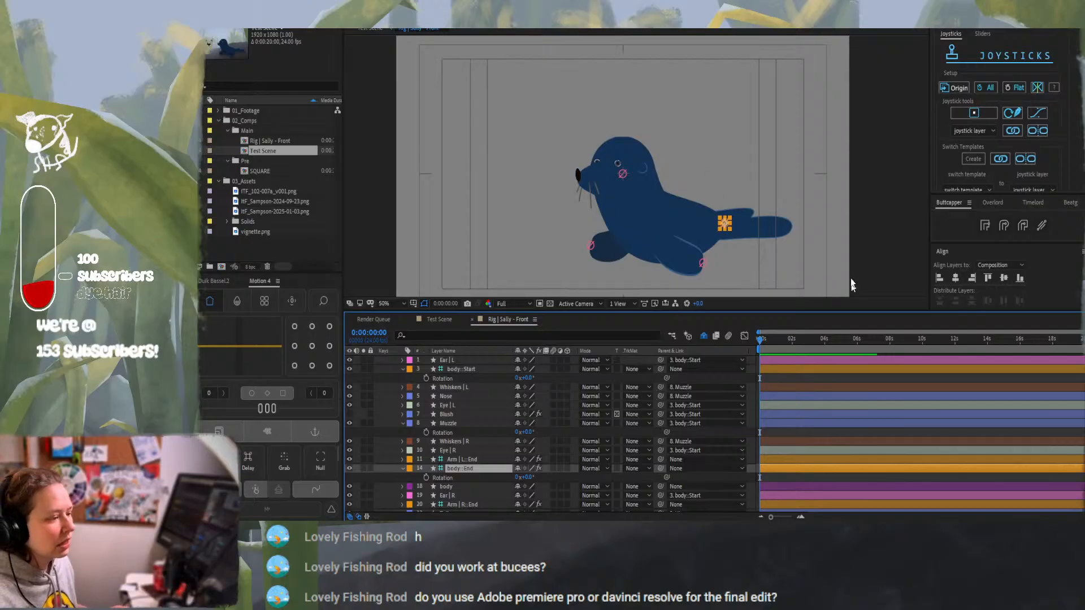
# Look through the Sliders, Joysticks and Duik Bassel.2 rigging tools, ignoring the Duik update, and return to Motion 4
pyautogui.click(982, 34)
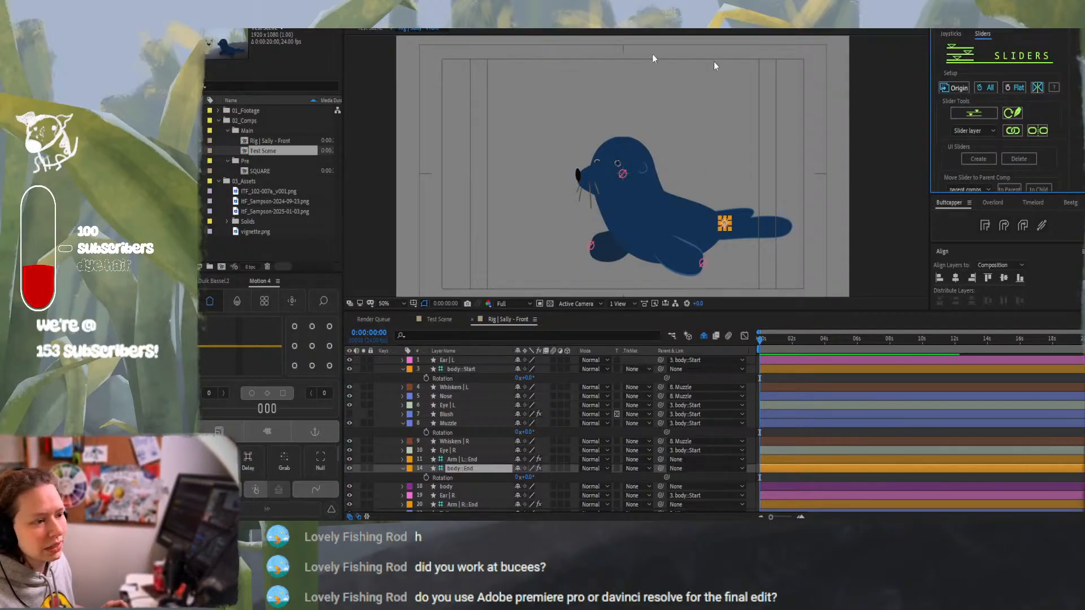
pyautogui.click(948, 32)
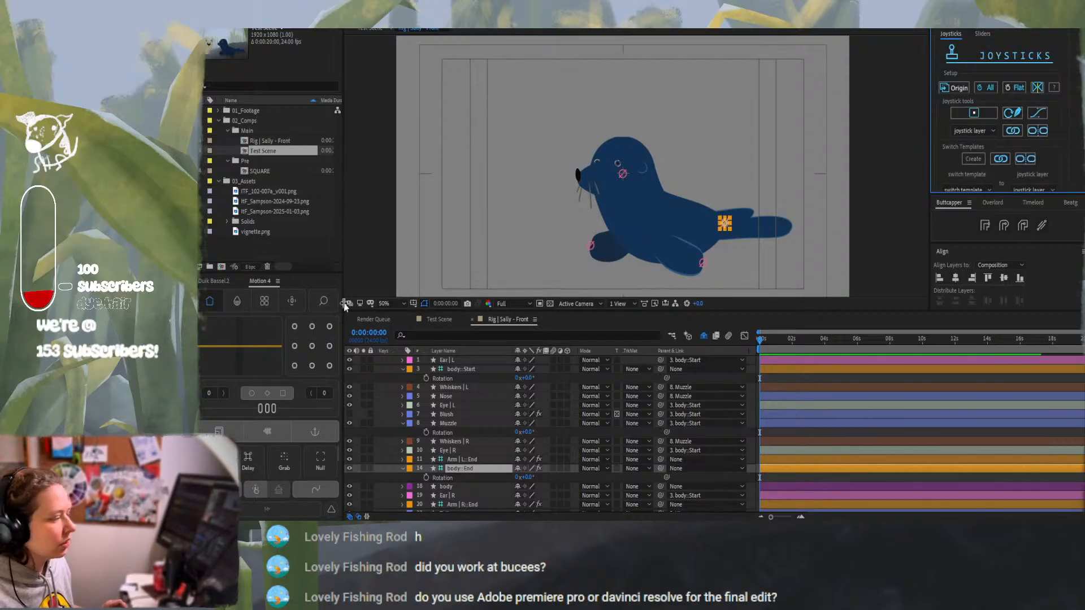
pyautogui.click(215, 286)
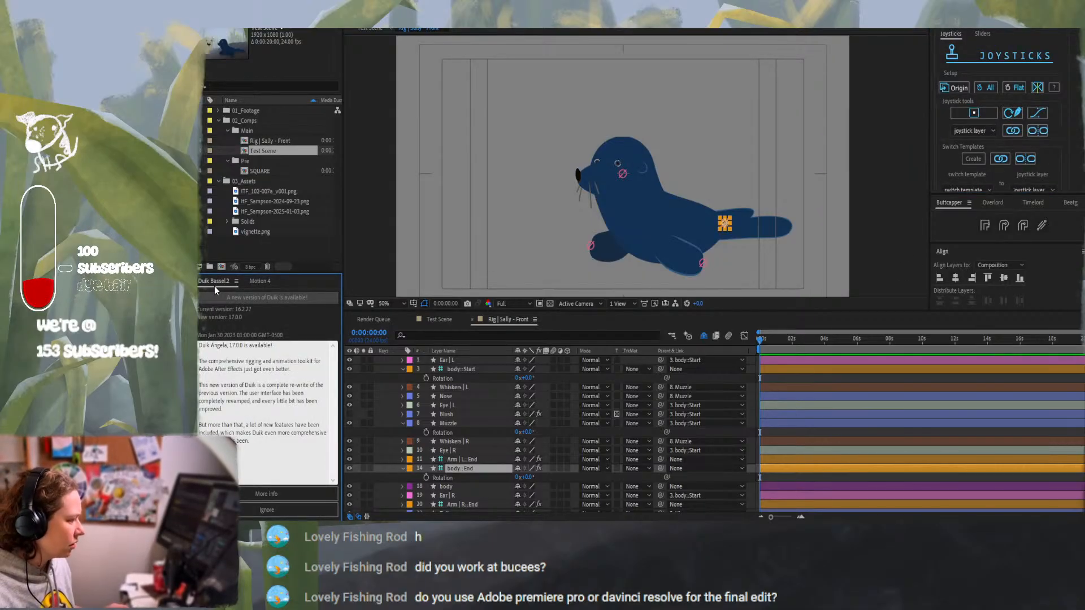
pyautogui.click(286, 507)
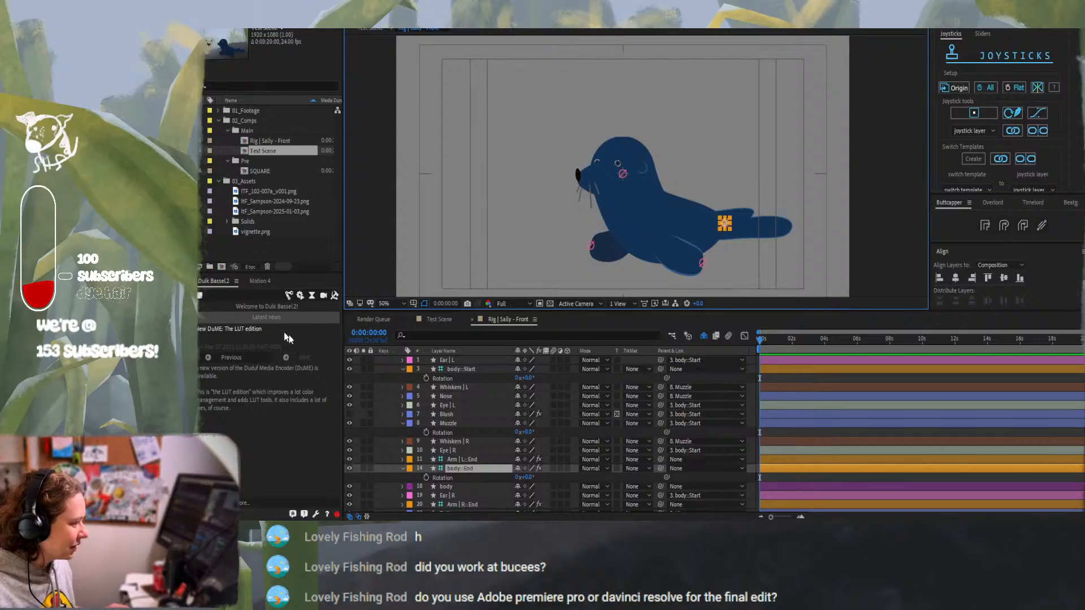
pyautogui.click(273, 296)
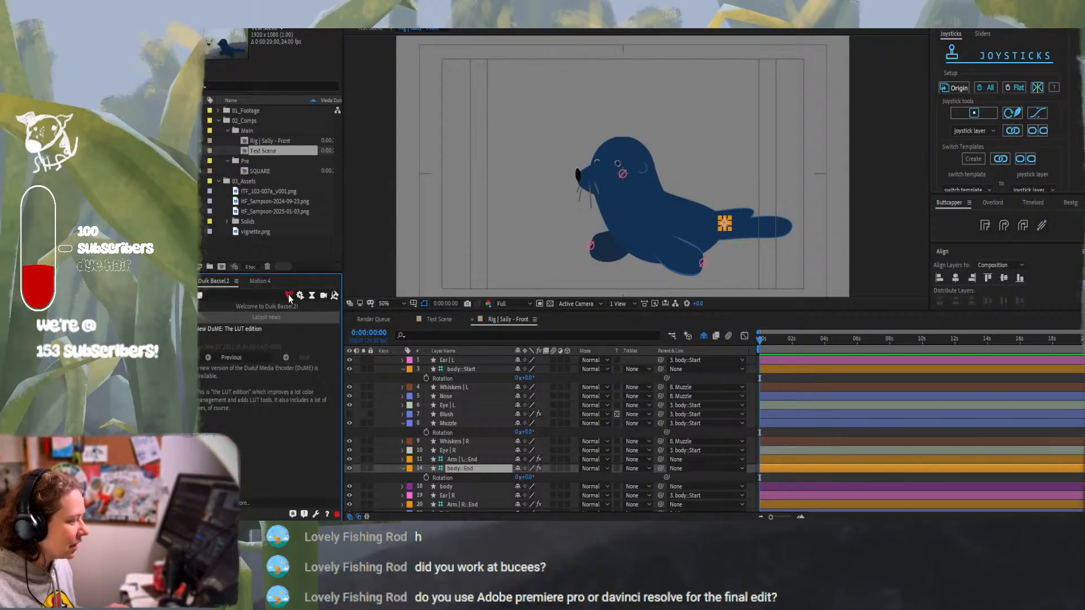
pyautogui.click(257, 281)
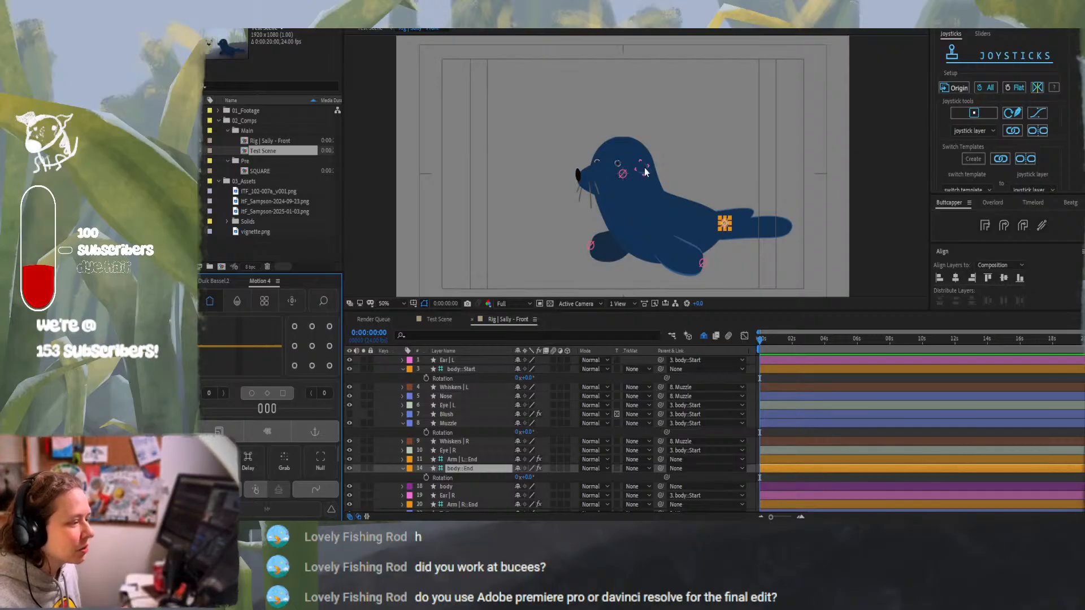
pyautogui.click(621, 171)
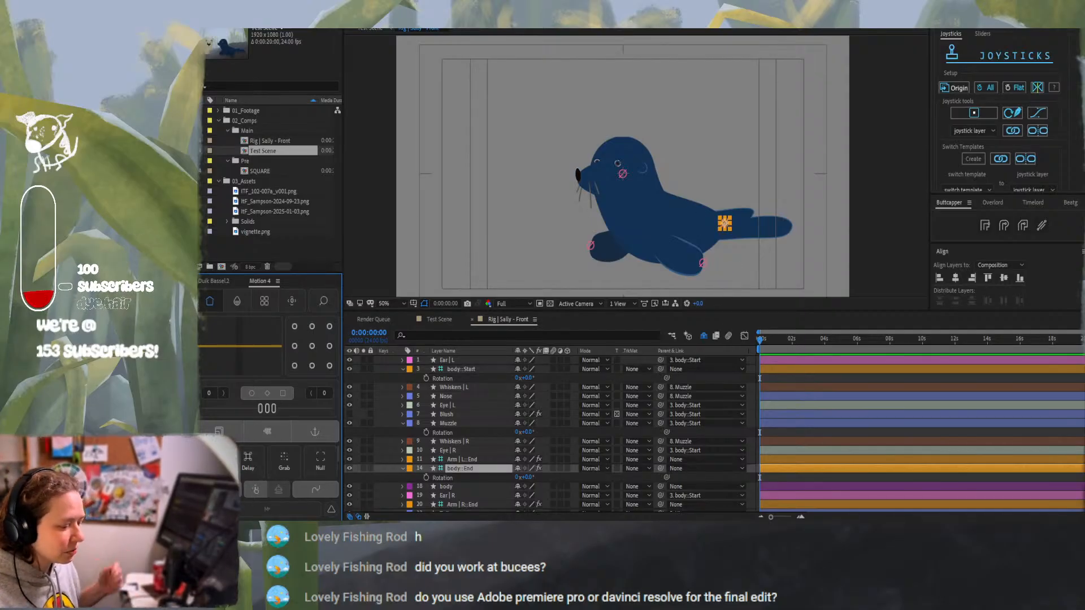
# Switch to the Paint canvas, sketch a blue half-round shape with a curve and ellipse below the head-turn drawings, and undo the strokes
pyautogui.hotkey('alt', 'Tab')
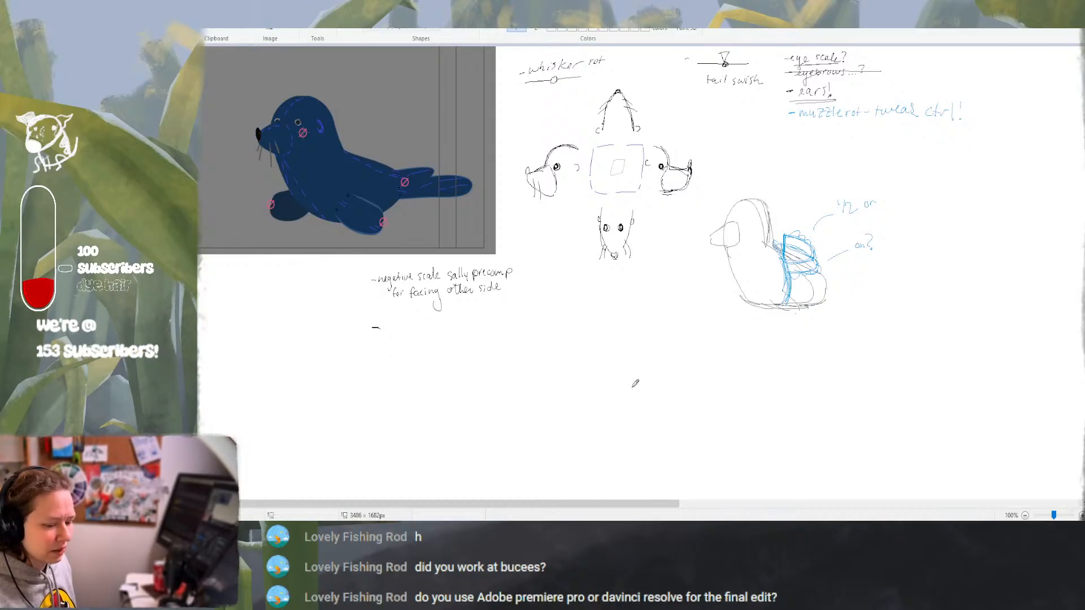
pyautogui.moveTo(624, 321); pyautogui.dragTo(627, 386)
pyautogui.moveTo(623, 316)
pyautogui.mouseDown()
pyautogui.moveTo(632, 351)
pyautogui.moveTo(641, 309)
pyautogui.moveTo(714, 361)
pyautogui.moveTo(634, 392)
pyautogui.mouseUp()
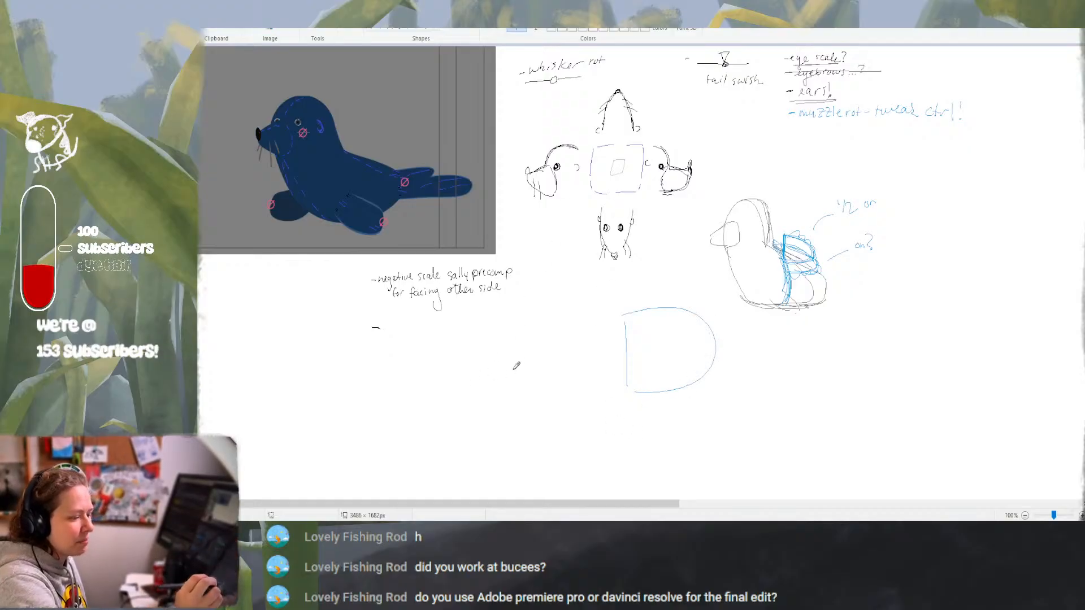
pyautogui.moveTo(513, 369)
pyautogui.mouseDown()
pyautogui.moveTo(582, 354)
pyautogui.moveTo(732, 372)
pyautogui.moveTo(806, 432)
pyautogui.mouseUp()
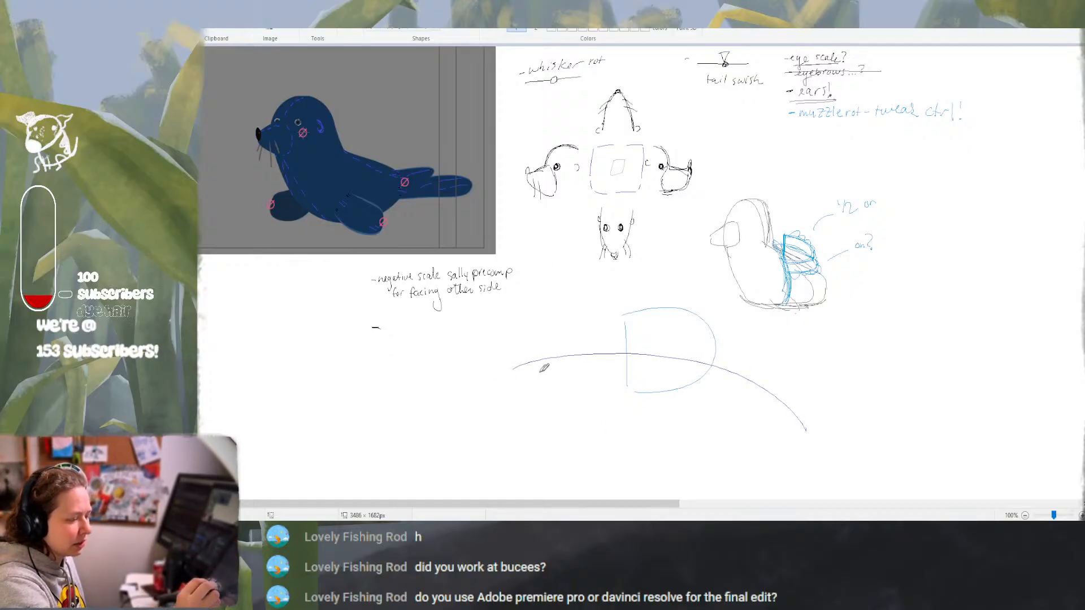
pyautogui.moveTo(625, 354)
pyautogui.mouseDown()
pyautogui.moveTo(623, 385)
pyautogui.moveTo(692, 408)
pyautogui.moveTo(675, 349)
pyautogui.moveTo(613, 397)
pyautogui.moveTo(702, 413)
pyautogui.mouseUp()
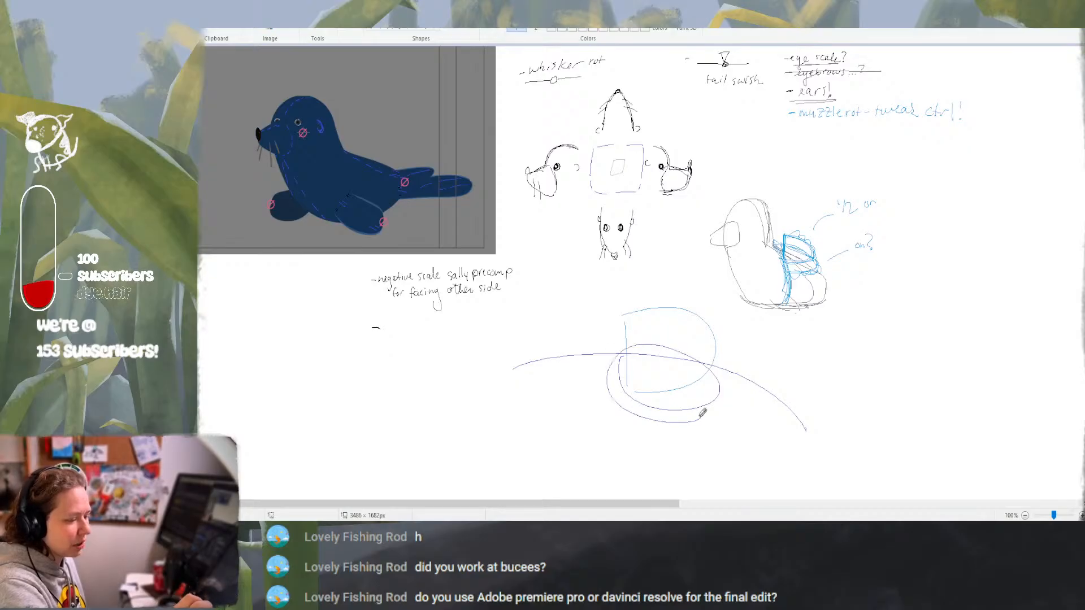
pyautogui.hotkey('ctrl', 'z')
pyautogui.hotkey('ctrl', 'z')
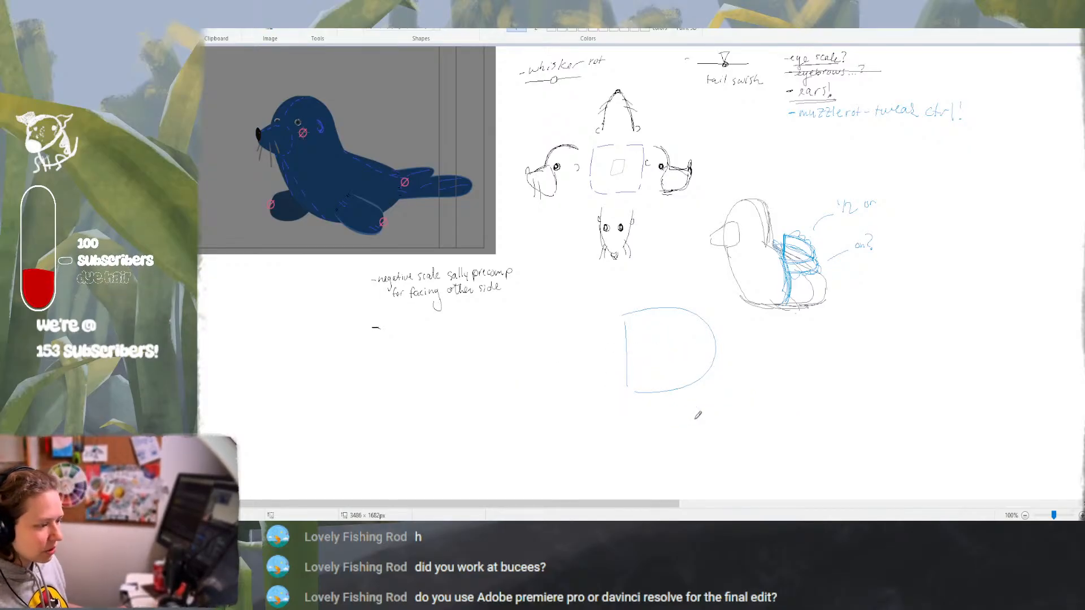
pyautogui.hotkey('ctrl', 'z')
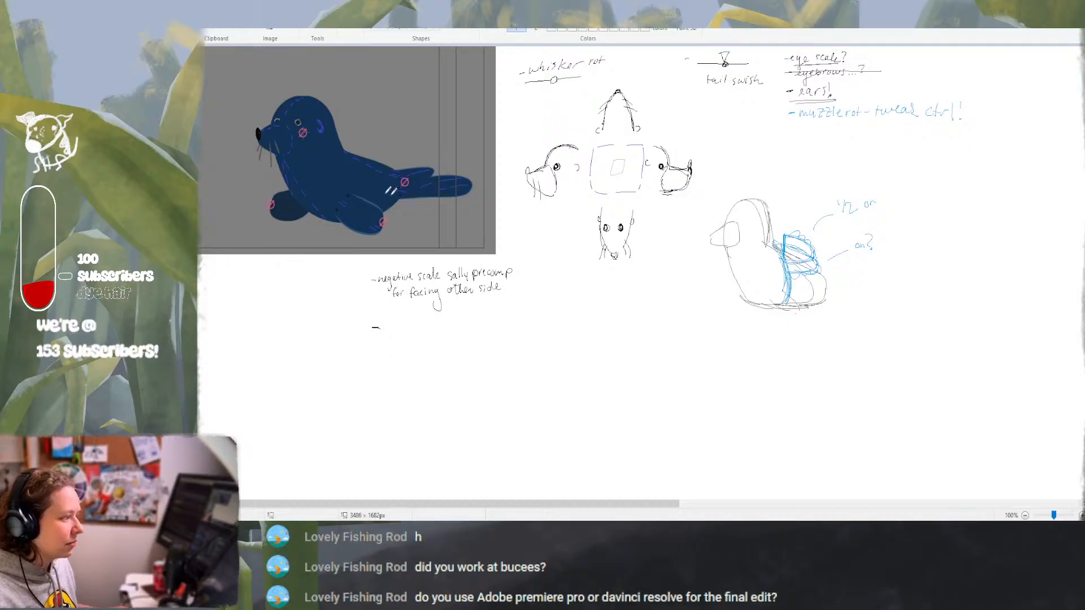
# Return to the Sally rig in After Effects, briefly switching to the Paint notes and back
pyautogui.hotkey('alt', 'Tab')
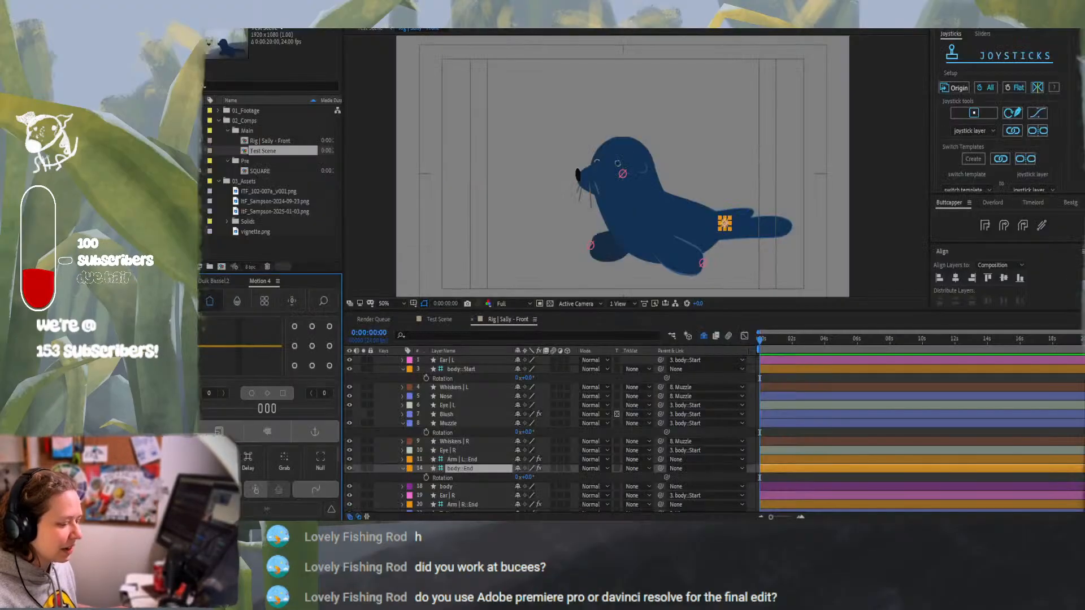
pyautogui.hotkey('alt', 'Tab')
pyautogui.hotkey('alt', 'Tab')
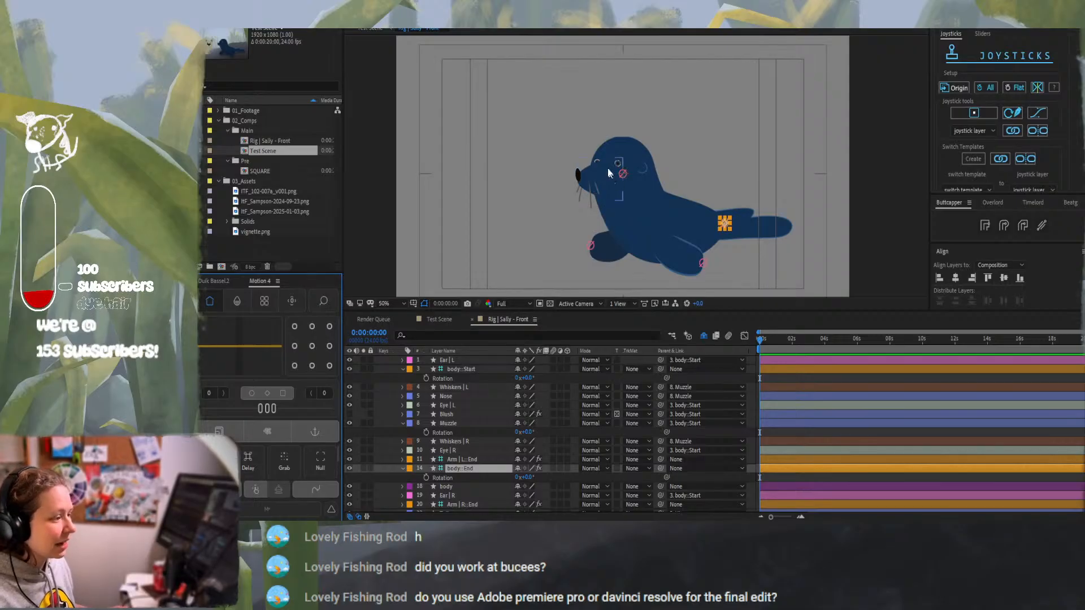
# Switch to the Paint notes, add a bracketed "nose rot" note under "whisker rot", and sketch a small green box beside the seal
pyautogui.moveTo(685, 535)
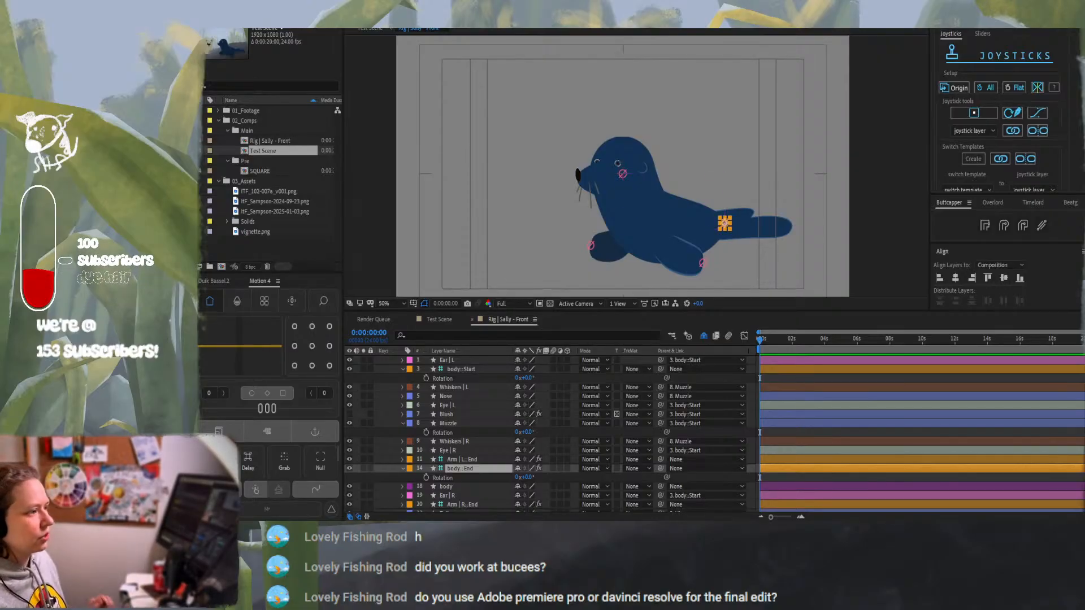
pyautogui.click(633, 37)
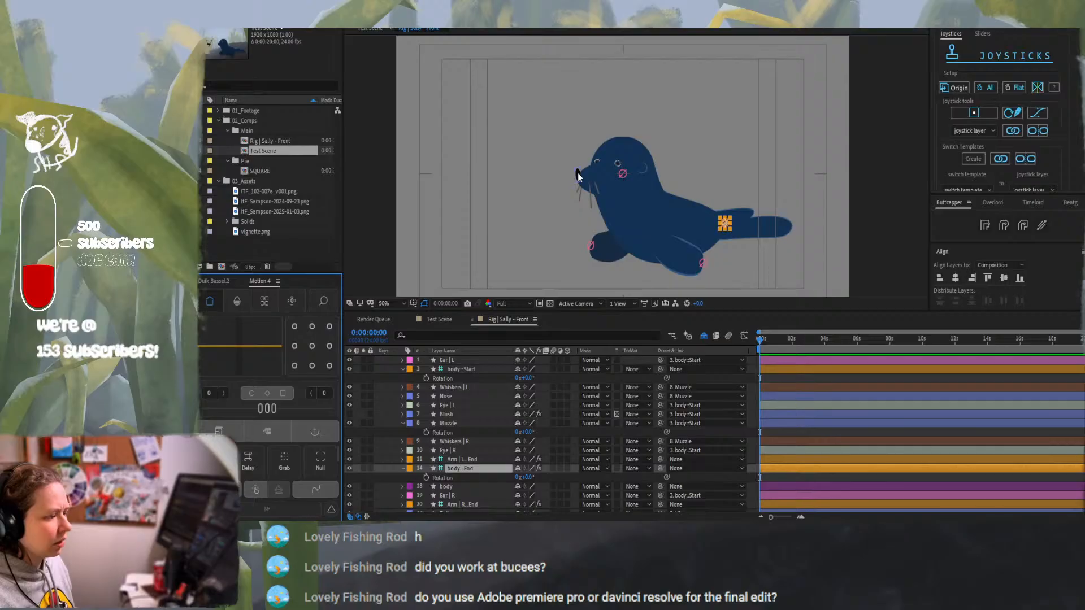
pyautogui.hotkey('alt', 'Tab')
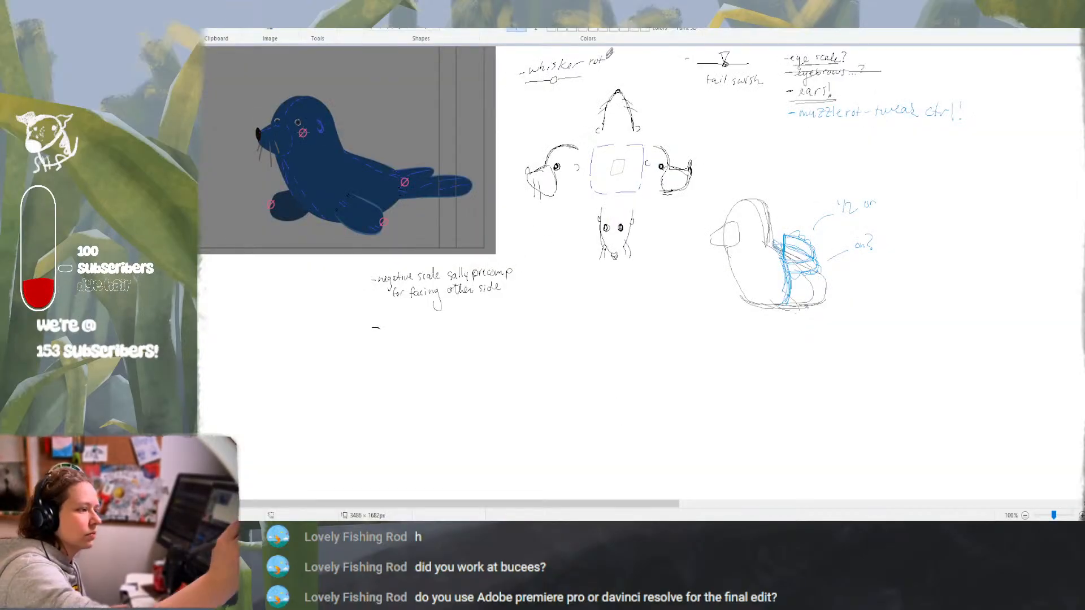
pyautogui.moveTo(515, 97); pyautogui.dragTo(526, 98)
pyautogui.moveTo(528, 94); pyautogui.dragTo(533, 97)
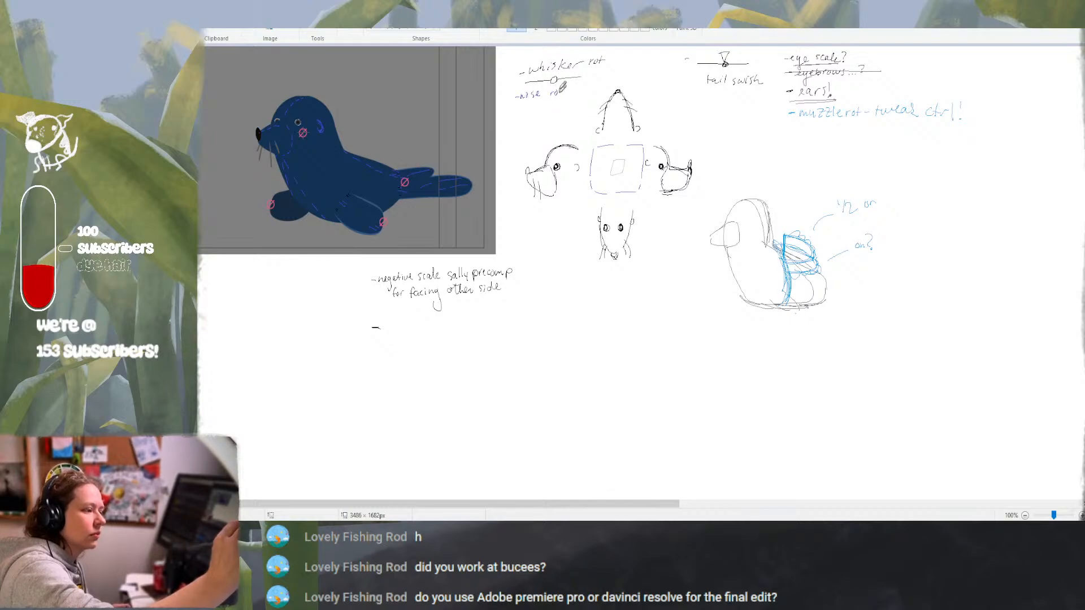
pyautogui.moveTo(525, 59)
pyautogui.mouseDown()
pyautogui.moveTo(504, 72)
pyautogui.moveTo(516, 121)
pyautogui.mouseUp()
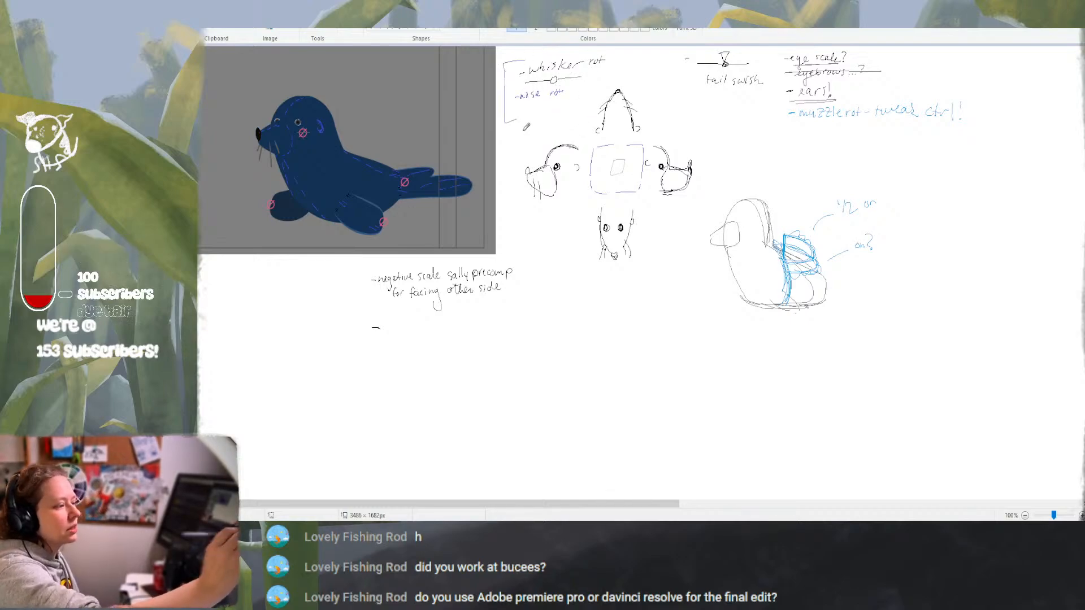
pyautogui.moveTo(686, 600)
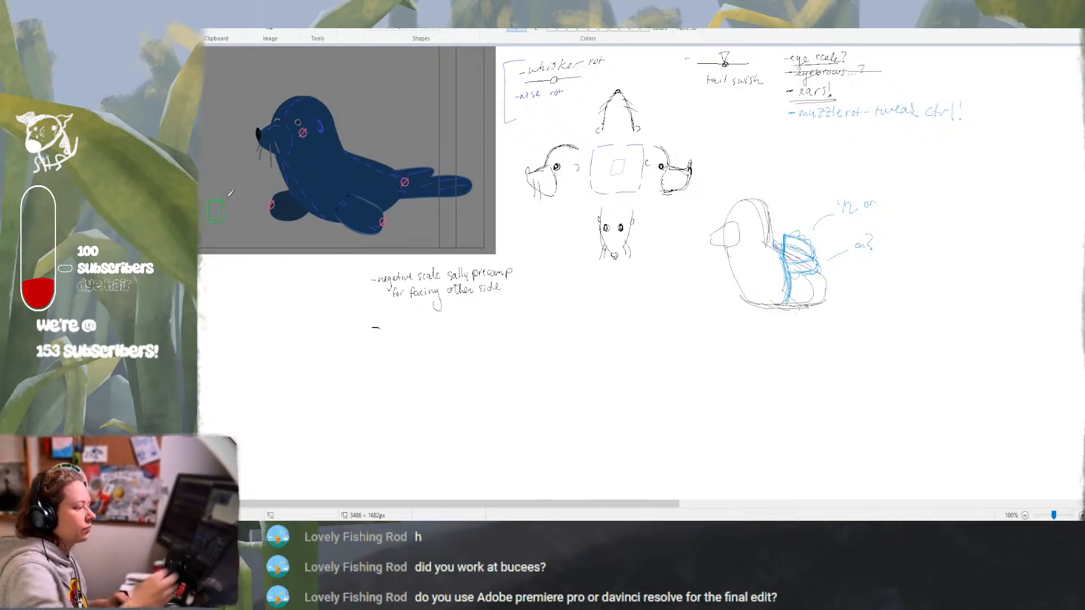
# Return to the Sally rig in After Effects, reveal the shy layers briefly, hide them again, and deselect body::End
pyautogui.hotkey('alt', 'Tab')
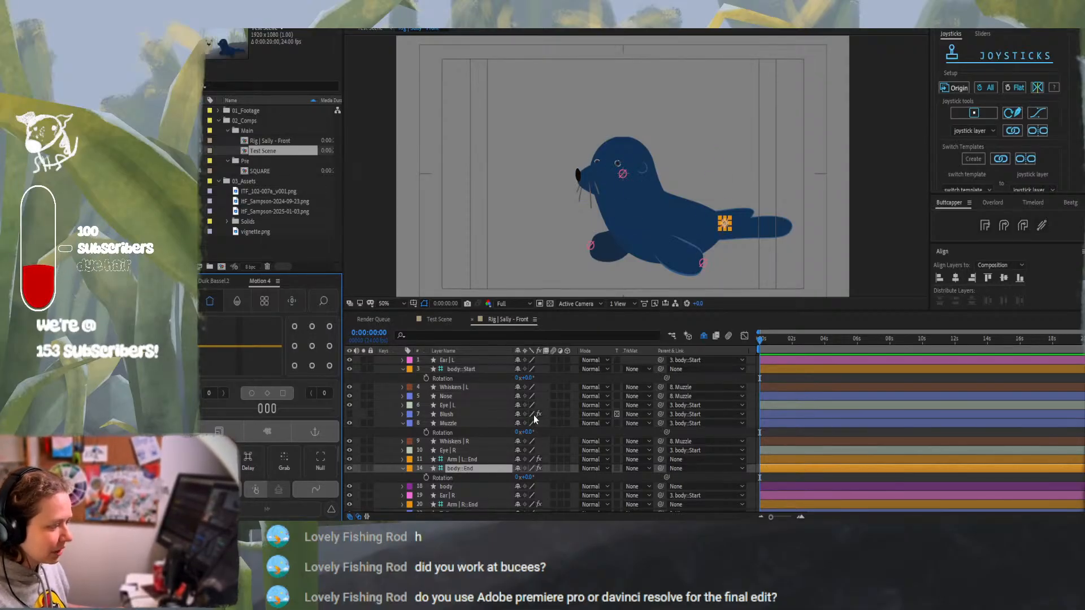
pyautogui.click(704, 337)
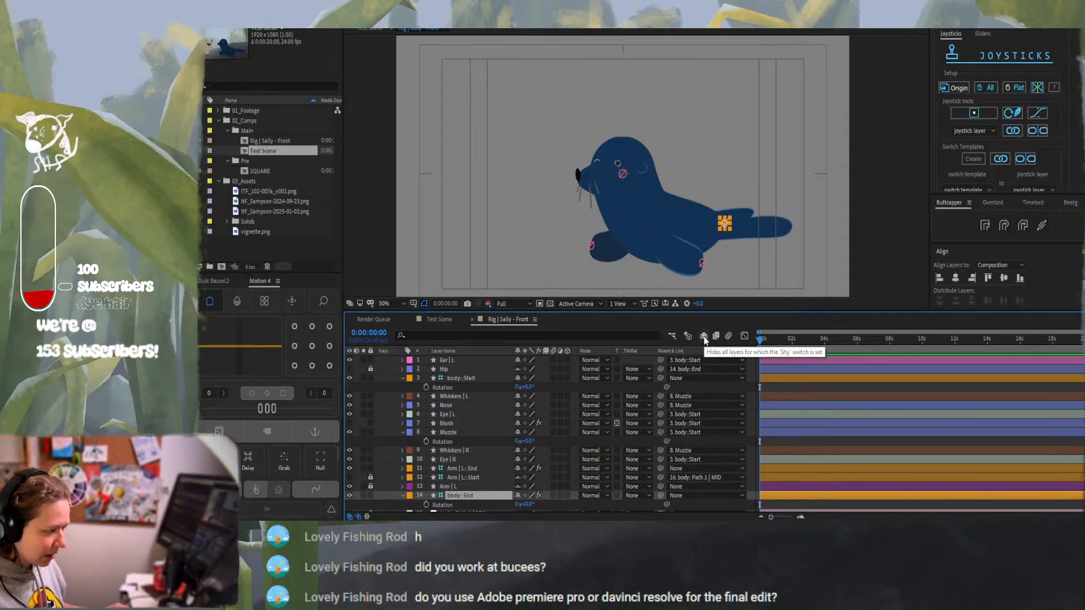
pyautogui.click(704, 337)
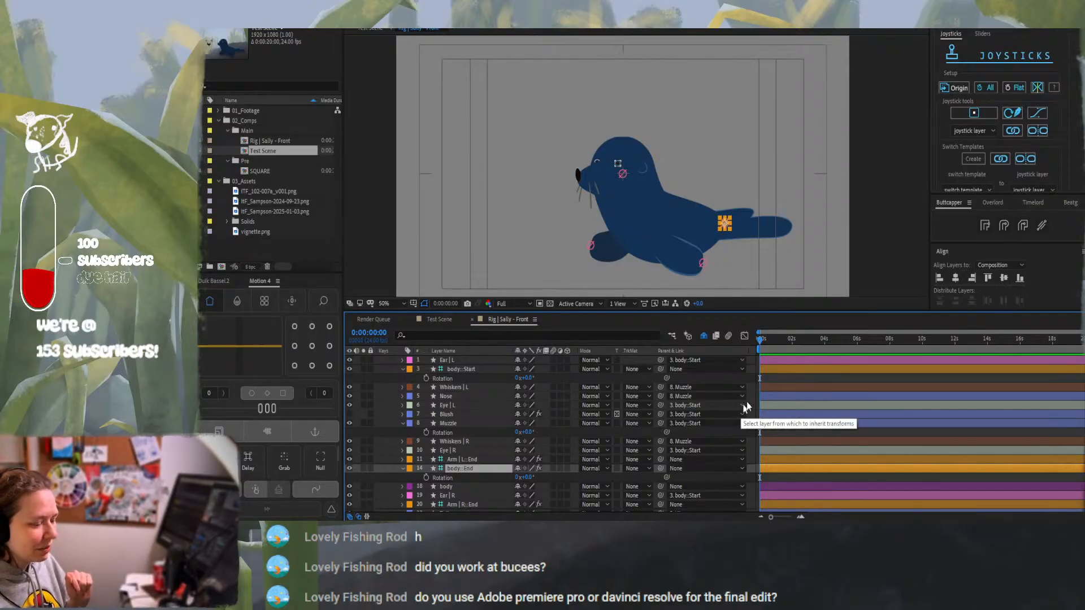
pyautogui.click(802, 375)
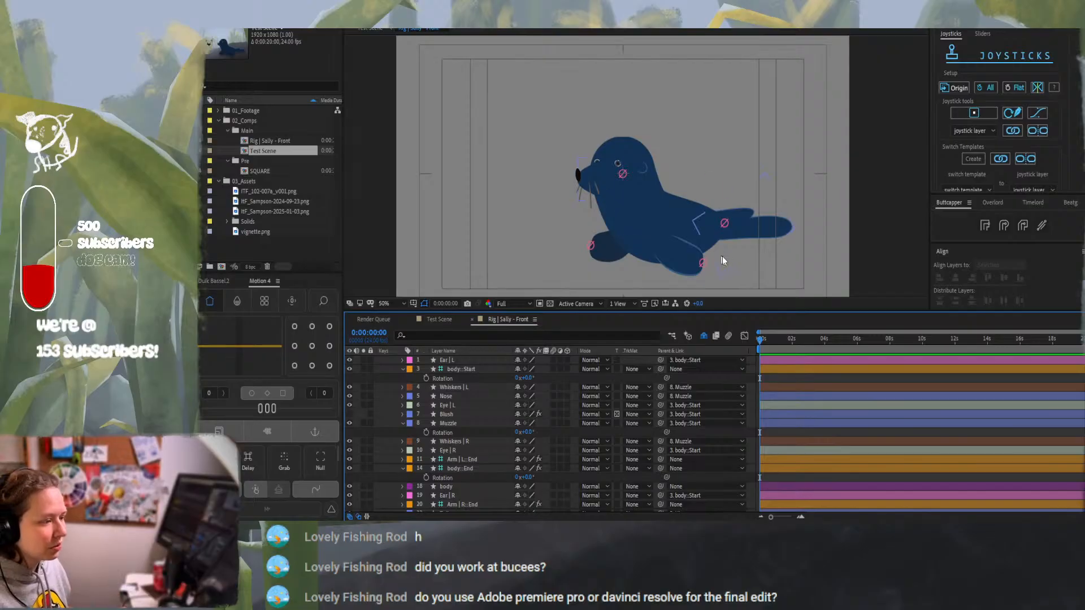
# Inspect the seal's head and tail areas and select the tail flipper shape in the composition
pyautogui.scroll(2, 790, 229)
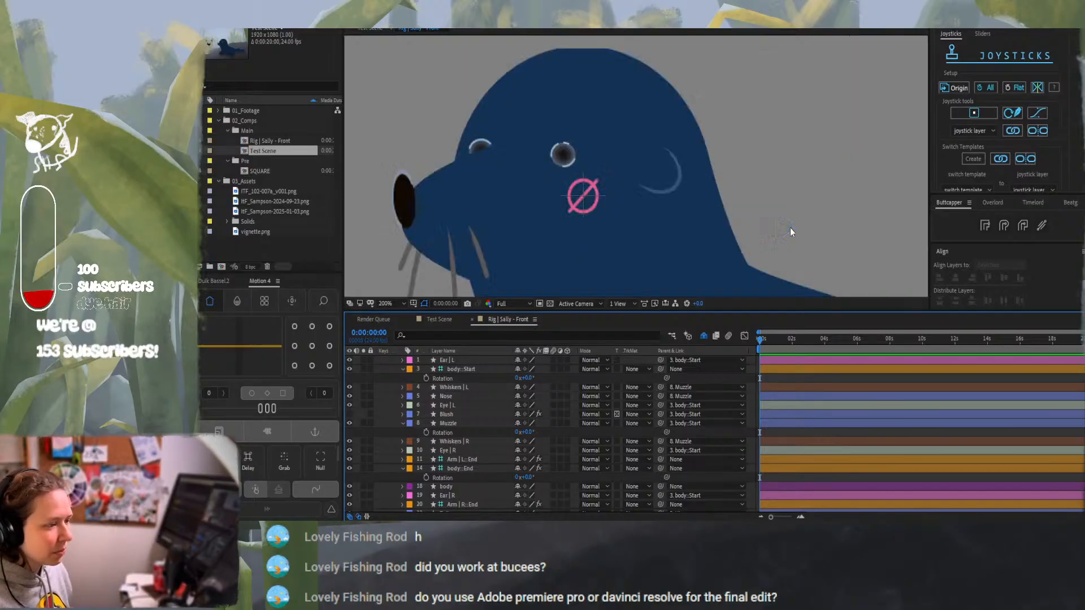
pyautogui.scroll(-1, 790, 229)
pyautogui.moveTo(768, 201); pyautogui.dragTo(656, 103)
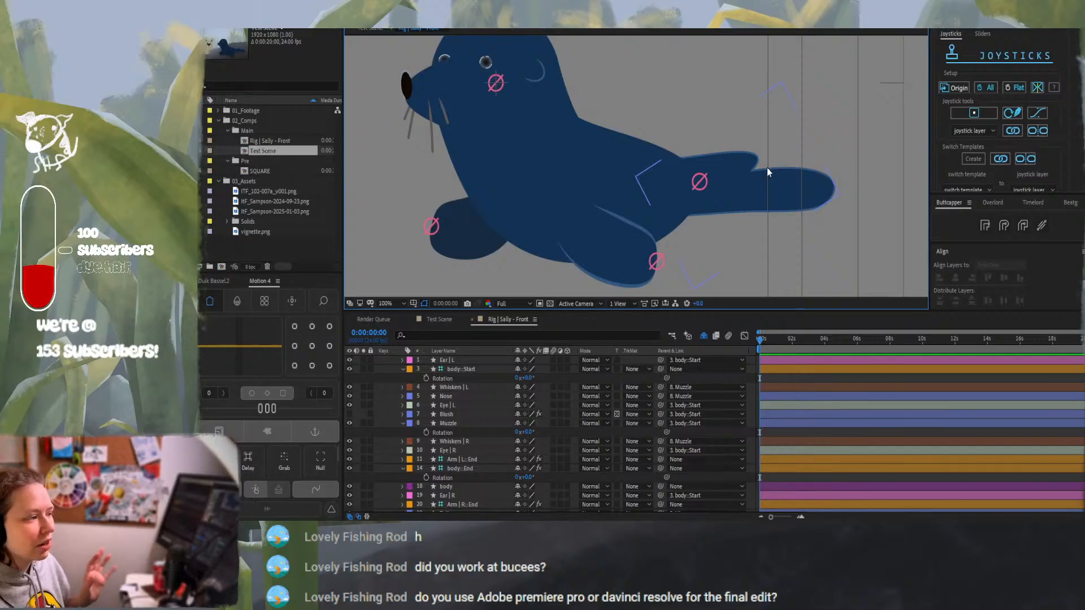
pyautogui.moveTo(740, 134); pyautogui.dragTo(765, 131)
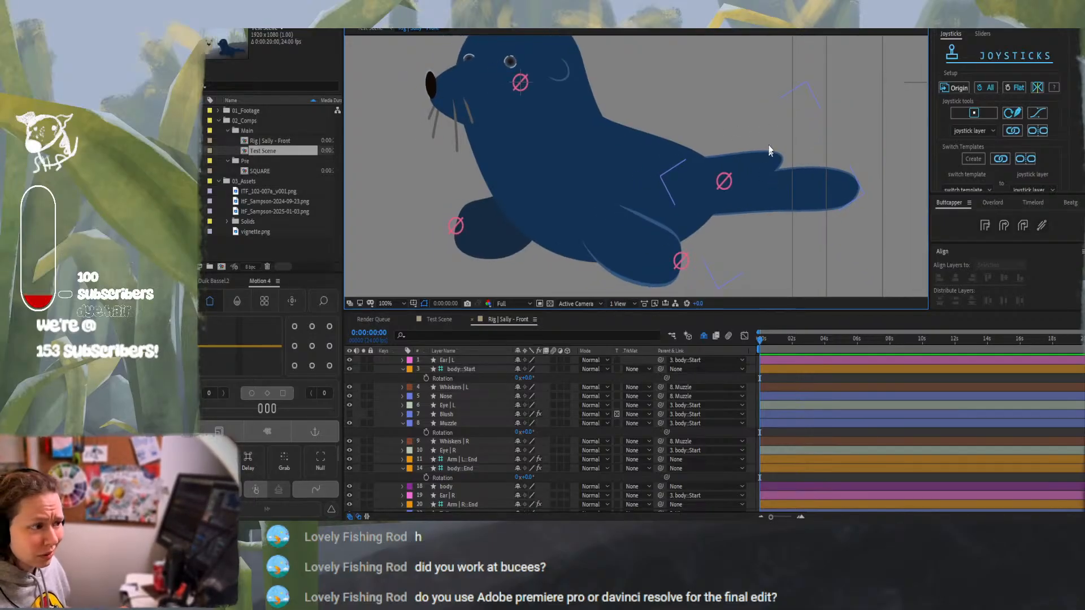
pyautogui.click(781, 171)
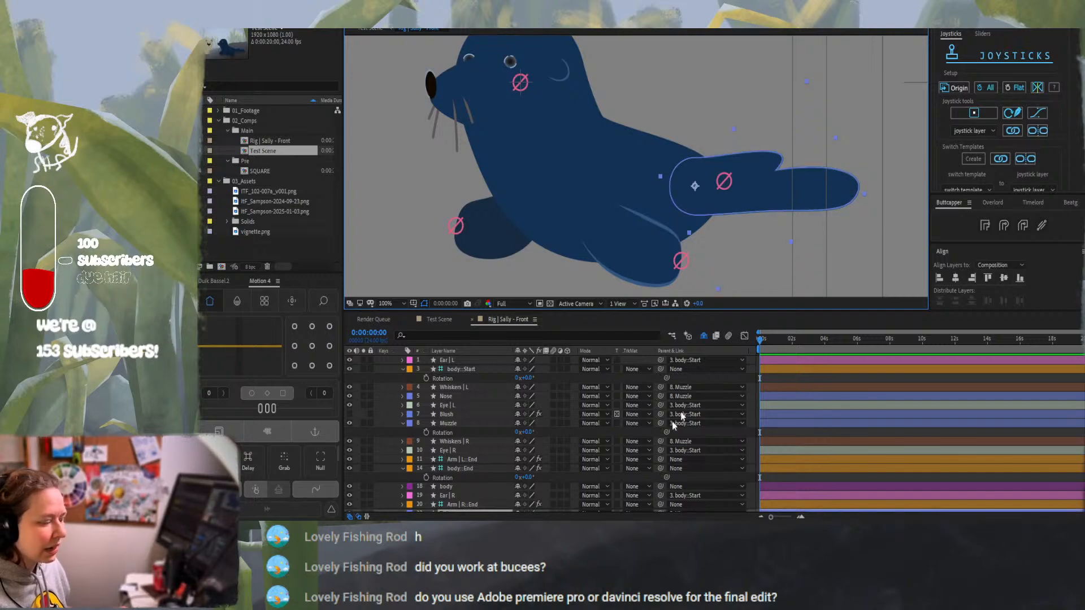
# Check the Paint notes and the Test Scene composition, return to Rig | Sally - Front, and deselect the tail flipper
pyautogui.hotkey('alt', 'Tab')
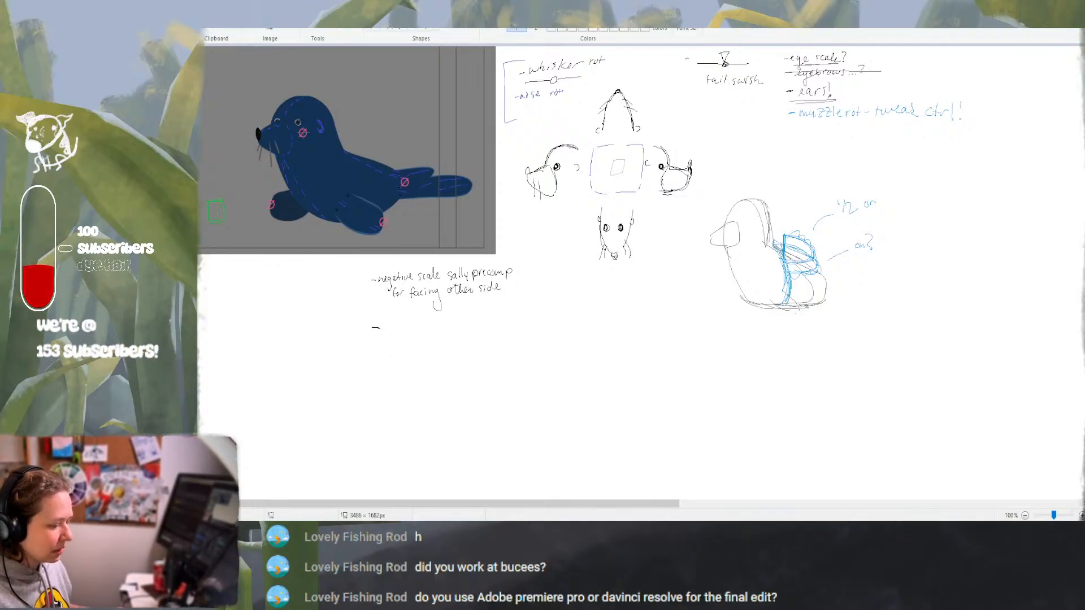
pyautogui.hotkey('alt', 'Tab')
pyautogui.click(439, 318)
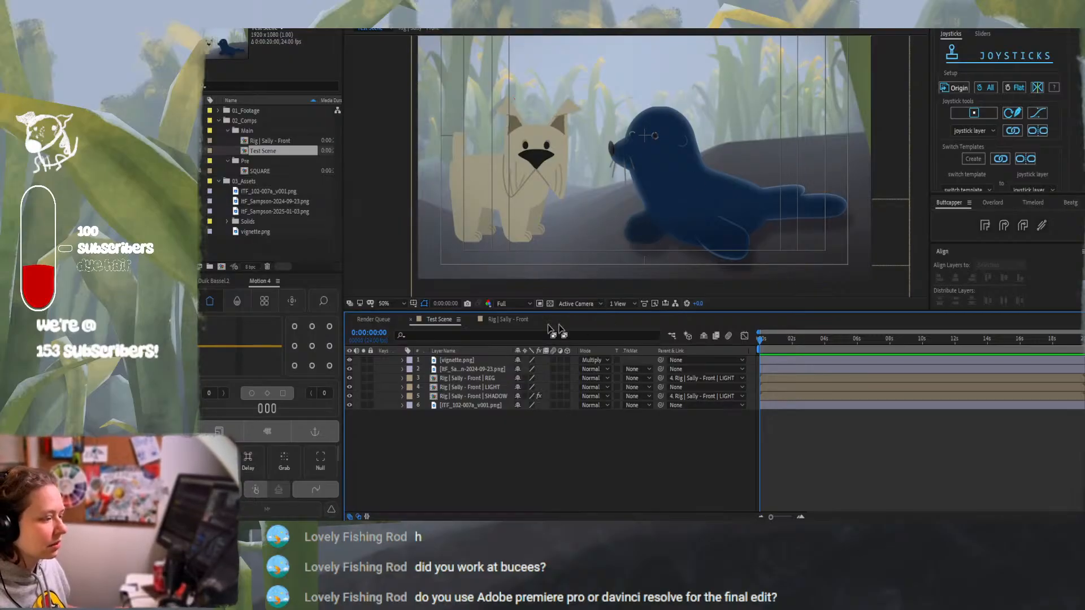
pyautogui.click(505, 322)
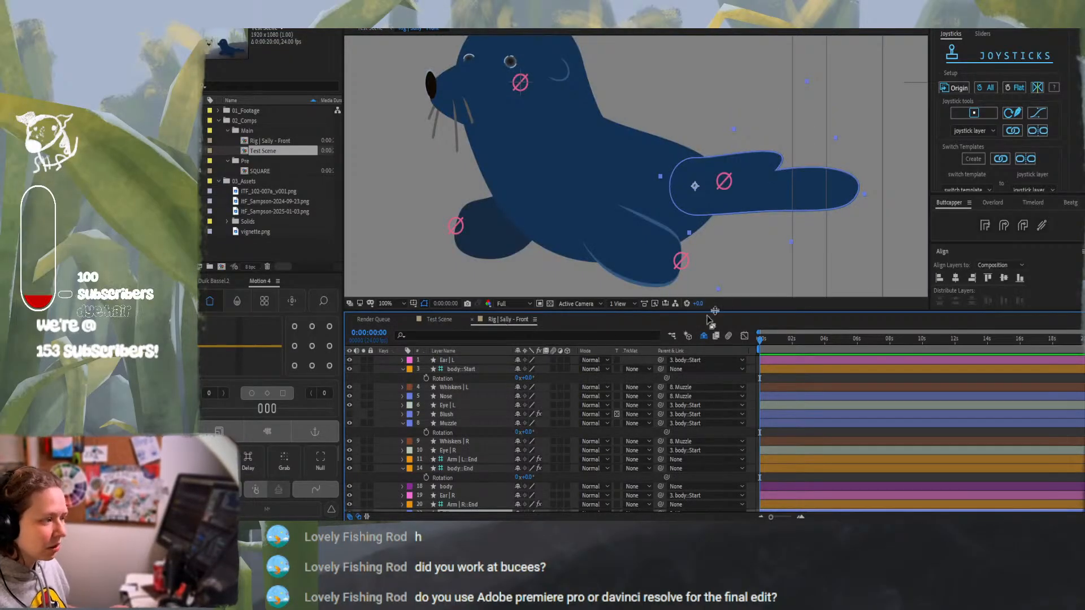
pyautogui.click(821, 377)
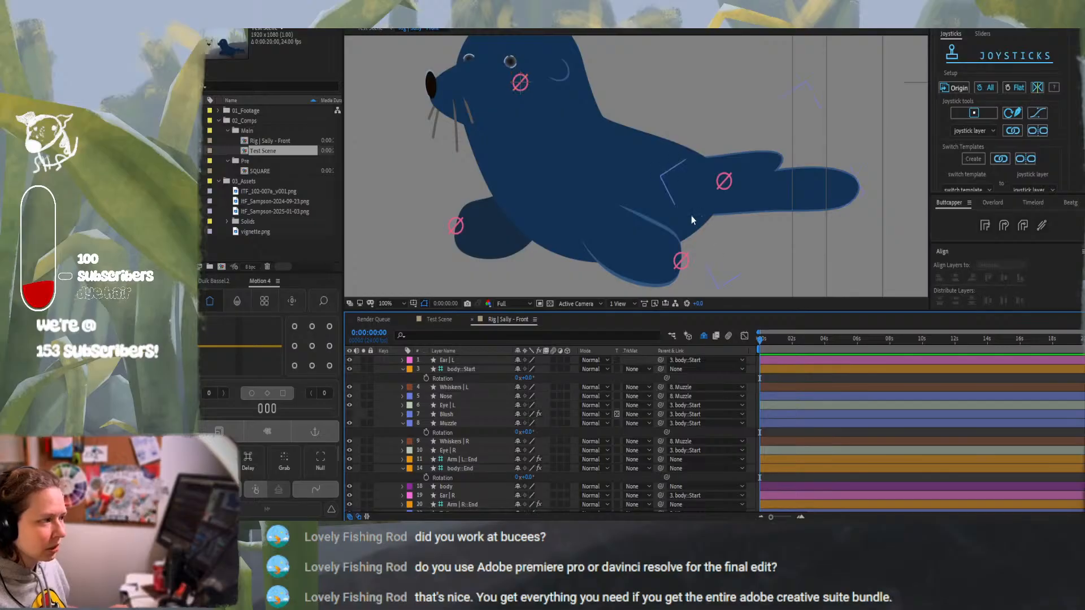
# Examine the seal's head, body and tail controllers in the composition and the opening frames of the timeline
pyautogui.scroll(-2, 690, 215)
pyautogui.scroll(2, 693, 221)
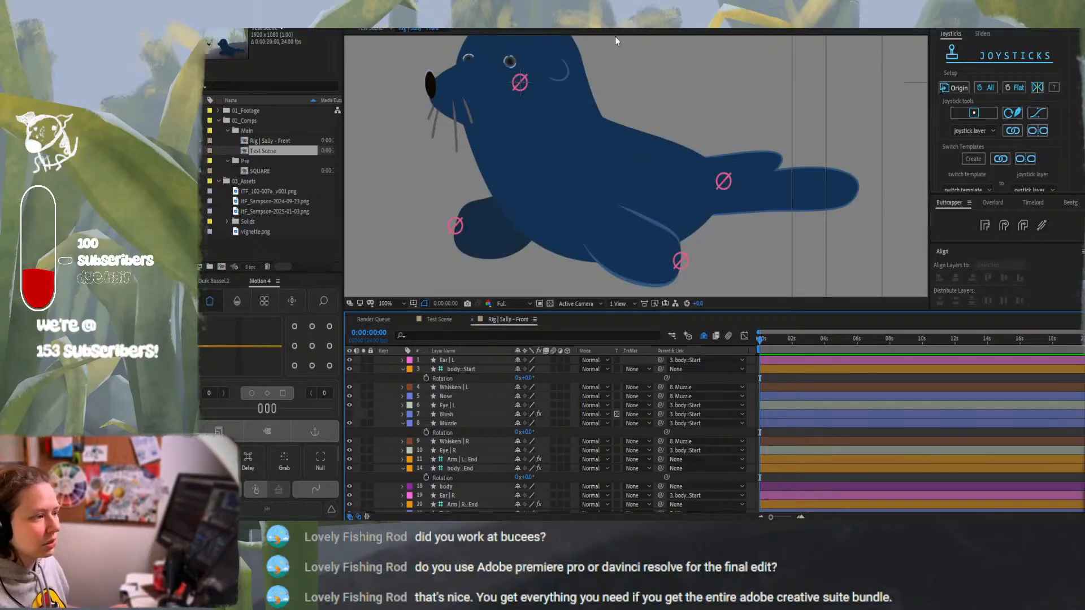
pyautogui.moveTo(629, 104); pyautogui.dragTo(553, 50)
pyautogui.moveTo(715, 259); pyautogui.dragTo(600, 175)
pyautogui.scroll(-2, 592, 163)
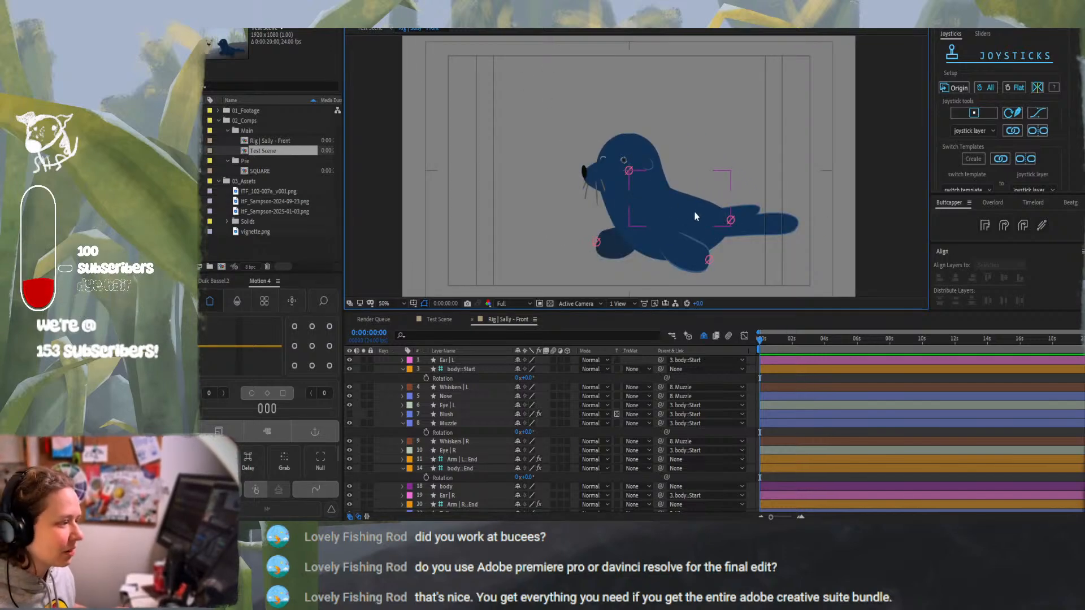
pyautogui.scroll(2, 693, 209)
pyautogui.click(816, 396)
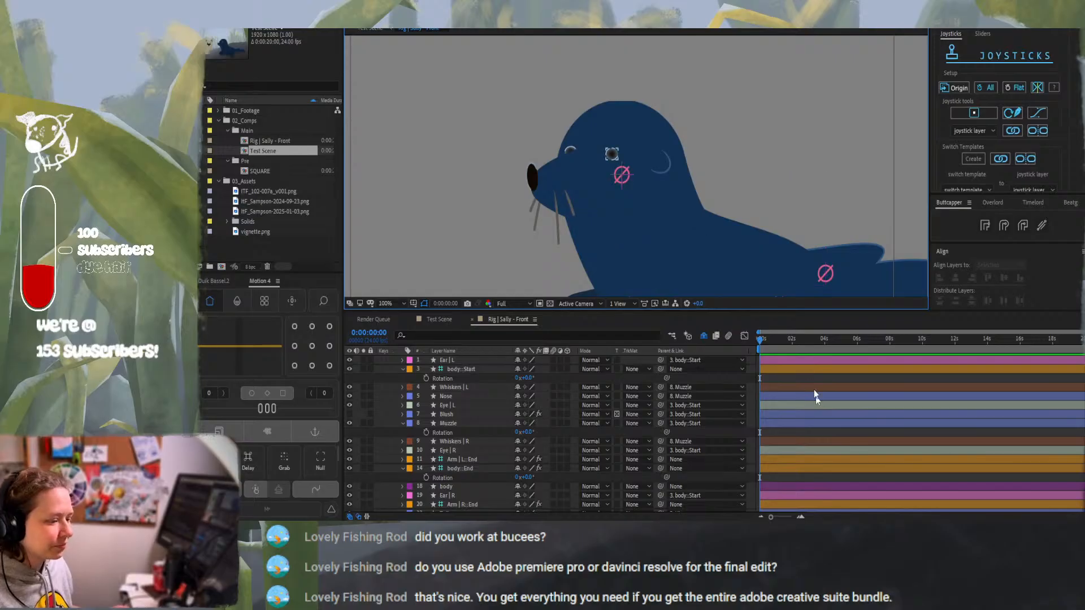
pyautogui.click(770, 518)
pyautogui.moveTo(770, 518); pyautogui.dragTo(799, 518)
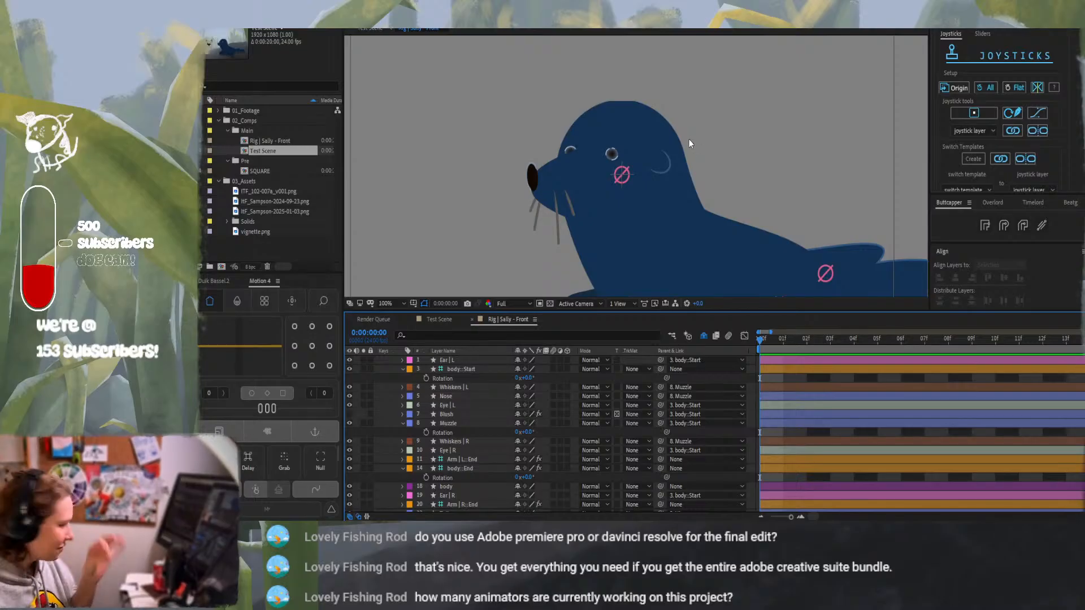
# Review the planned controls in the Paint notes, return to After Effects, and examine the seal's head and whiskers
pyautogui.hotkey('alt', 'Tab')
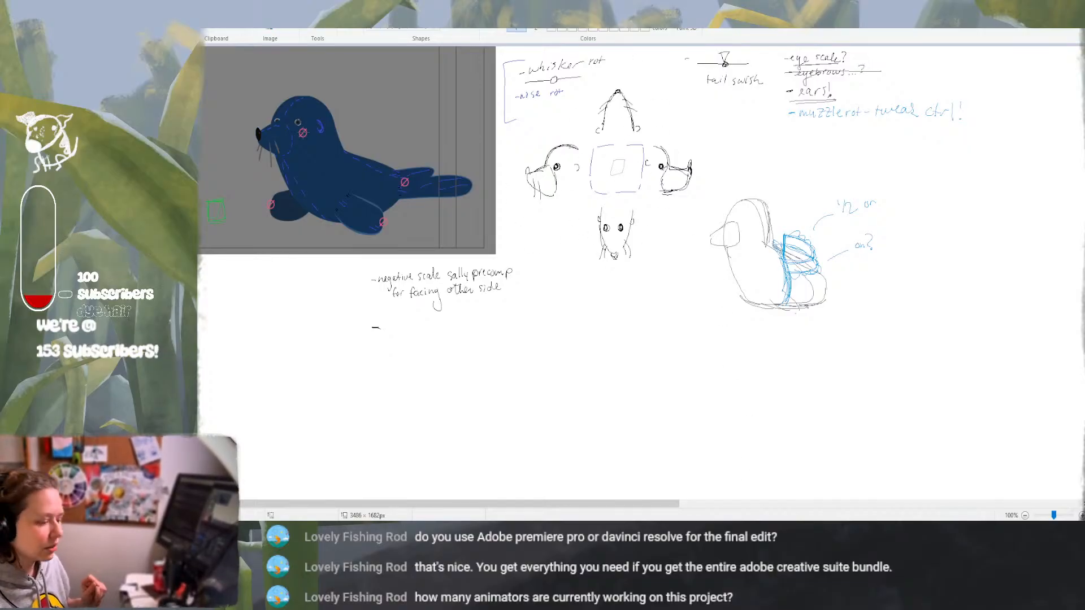
pyautogui.click(690, 530)
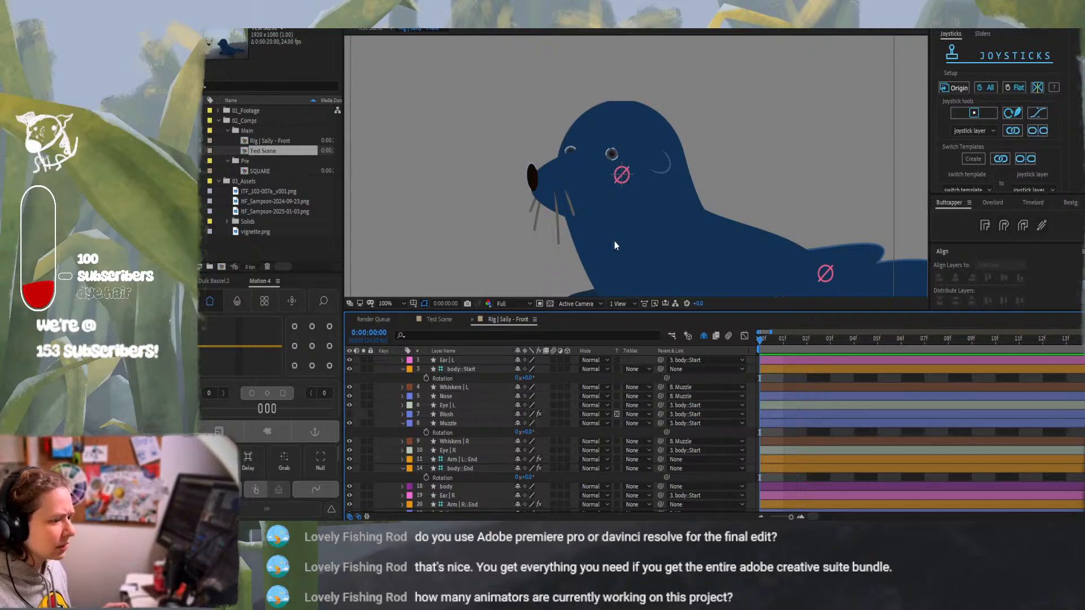
pyautogui.press(',')
pyautogui.press(',')
pyautogui.press(',')
pyautogui.press(',')
pyautogui.press('.')
pyautogui.press('.')
pyautogui.press('.')
pyautogui.press('.')
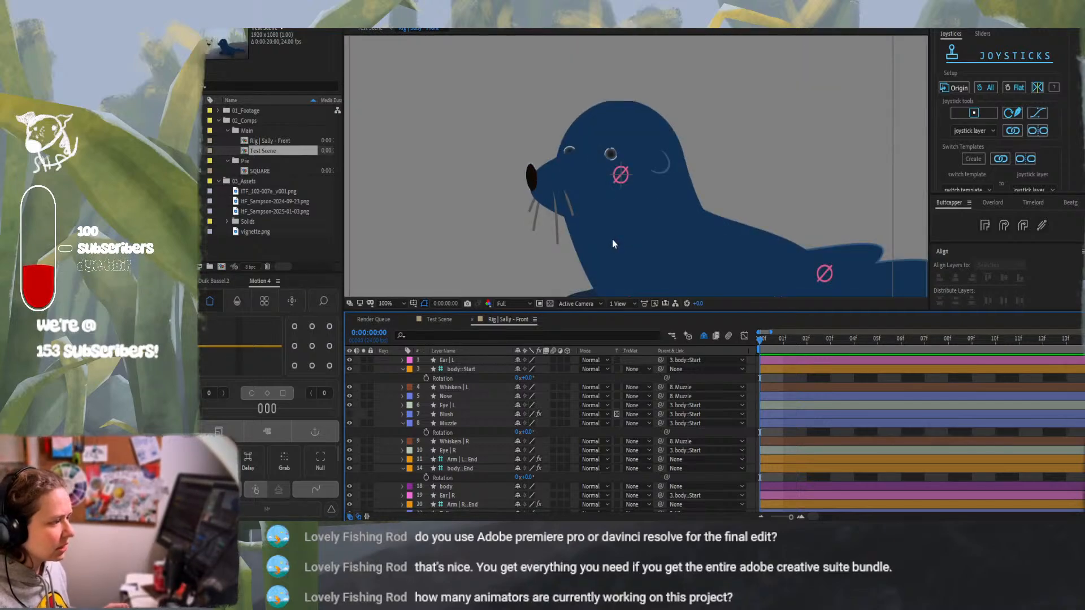
pyautogui.press('.')
pyautogui.press(',')
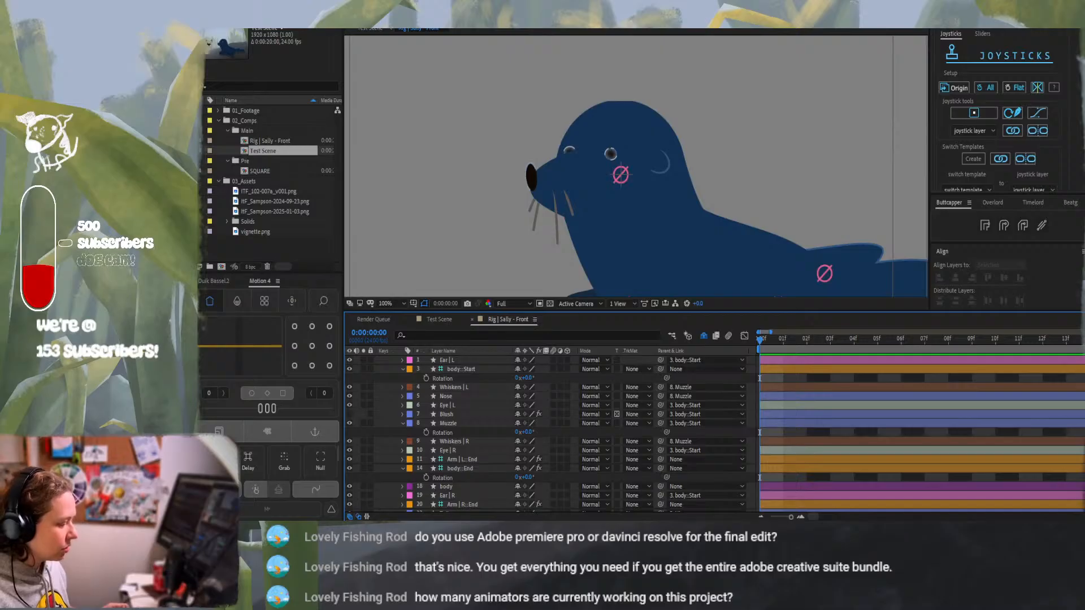
pyautogui.moveTo(503, 503)
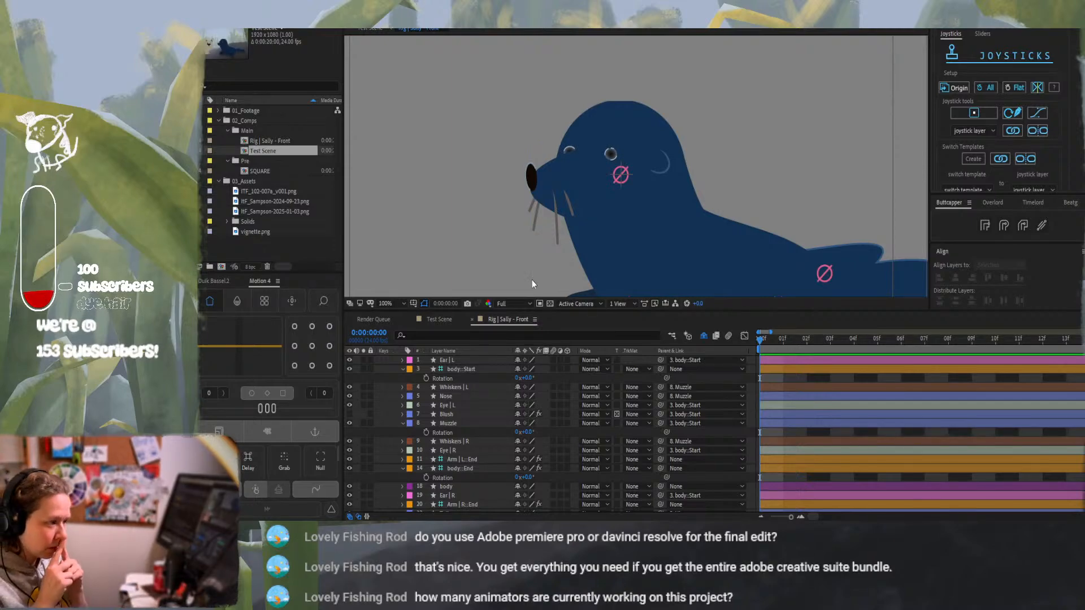
# Select the Nose layer, reveal its rotation, and tilt the nose to -12°
pyautogui.click(609, 163)
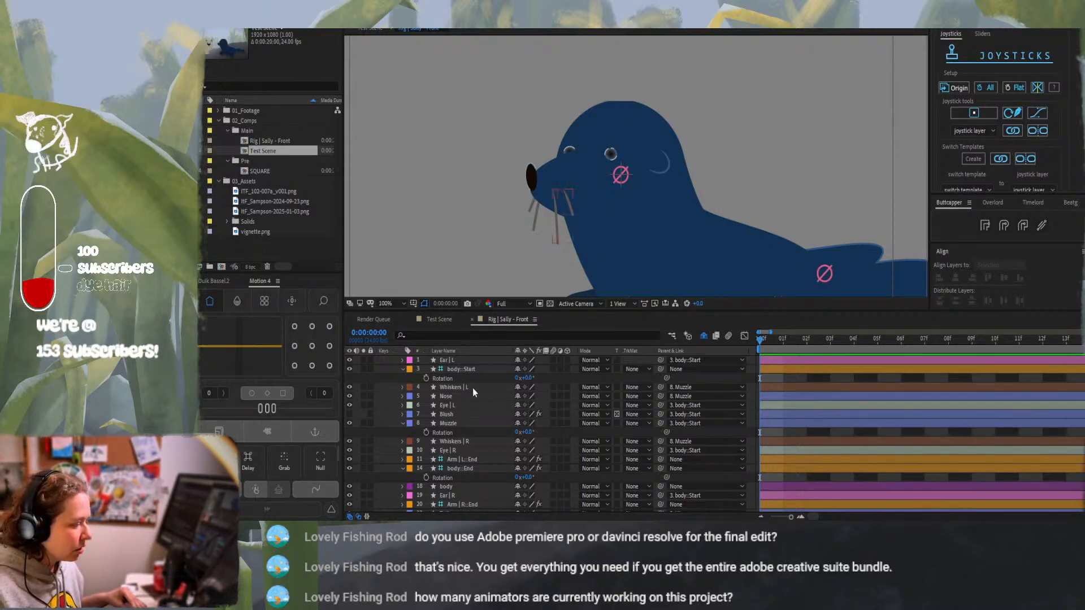
pyautogui.click(471, 450)
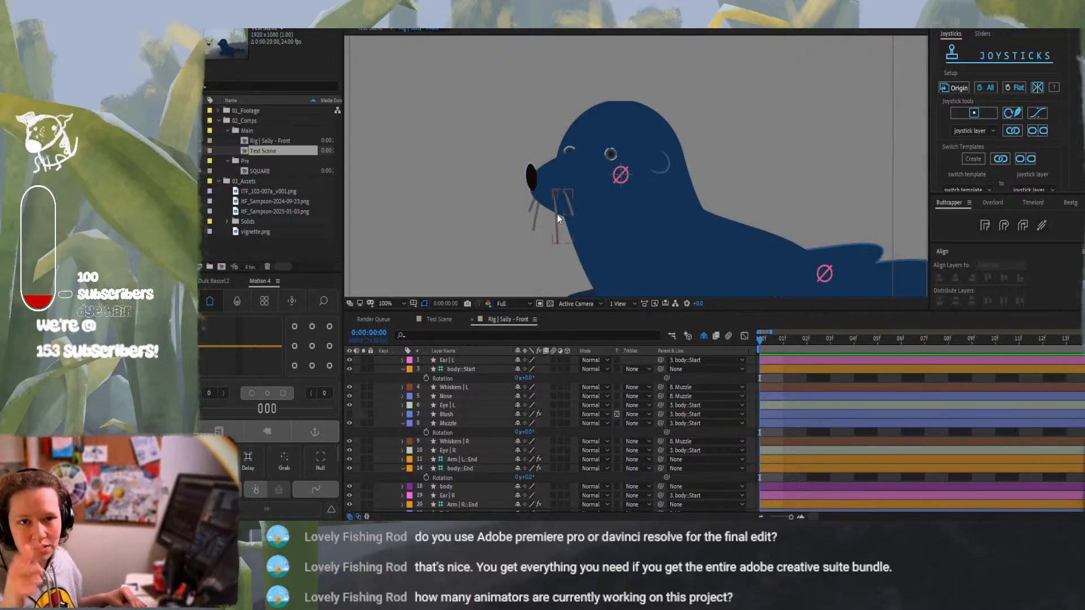
pyautogui.press('.')
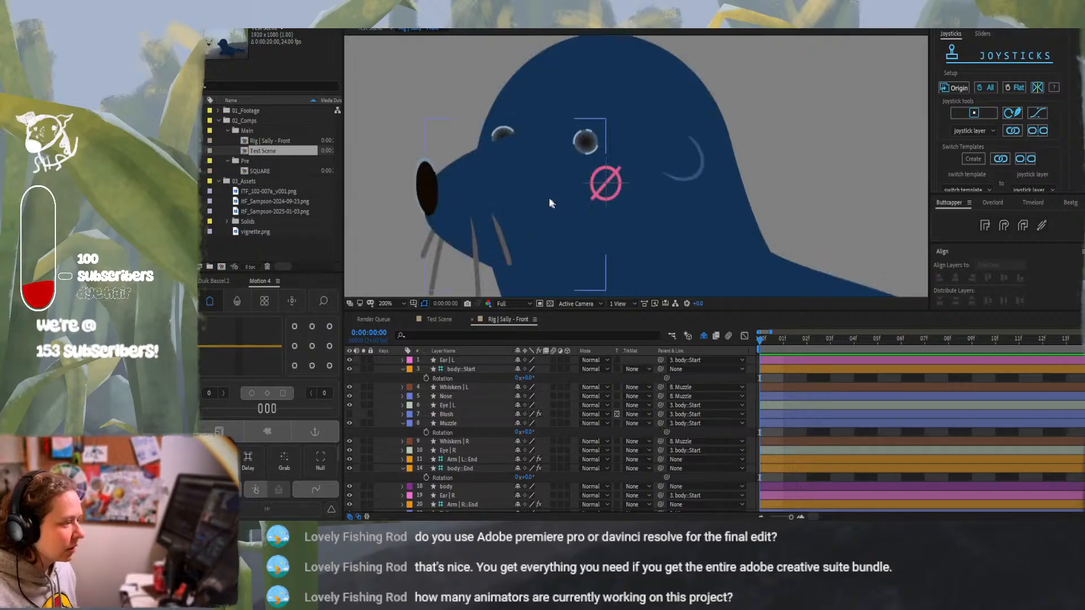
pyautogui.click(432, 212)
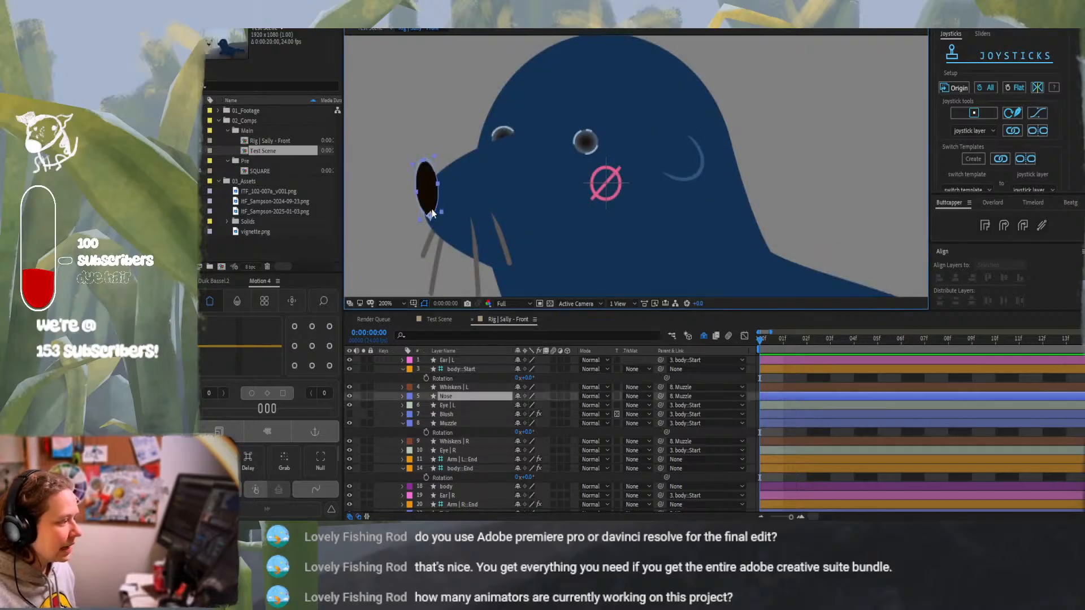
pyautogui.press('r')
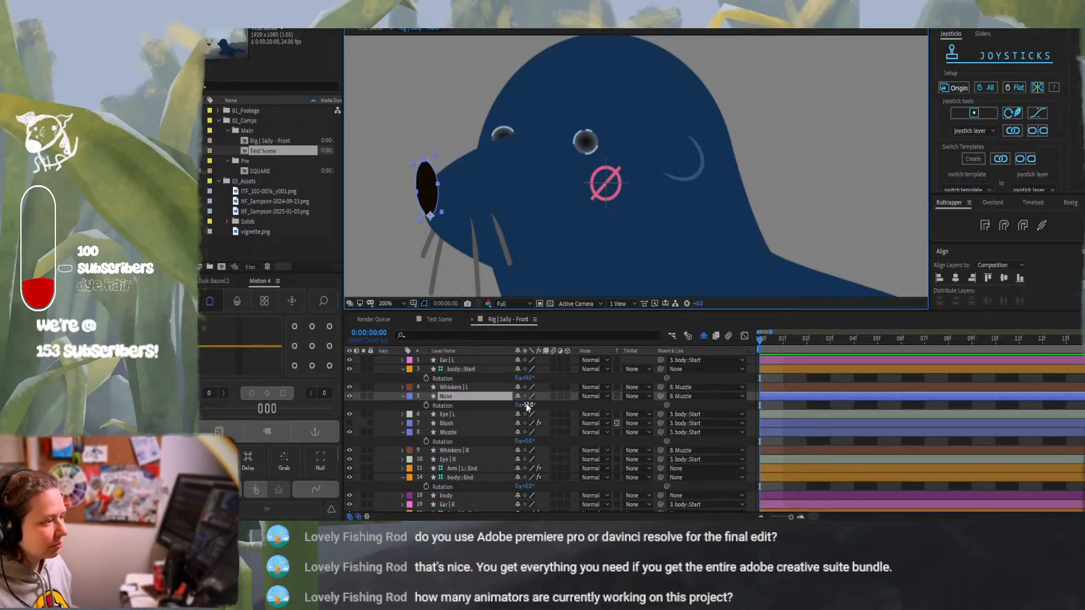
pyautogui.press(',')
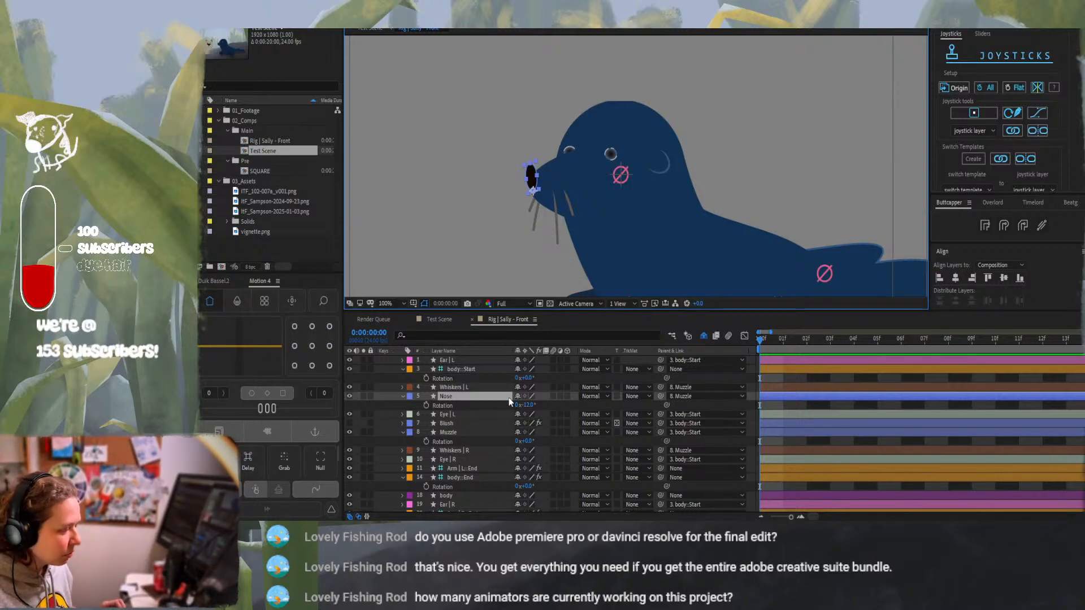
# Search the effects for "transf" to find Transform, and check the body::Start layer's own transform properties
pyautogui.click(1018, 22)
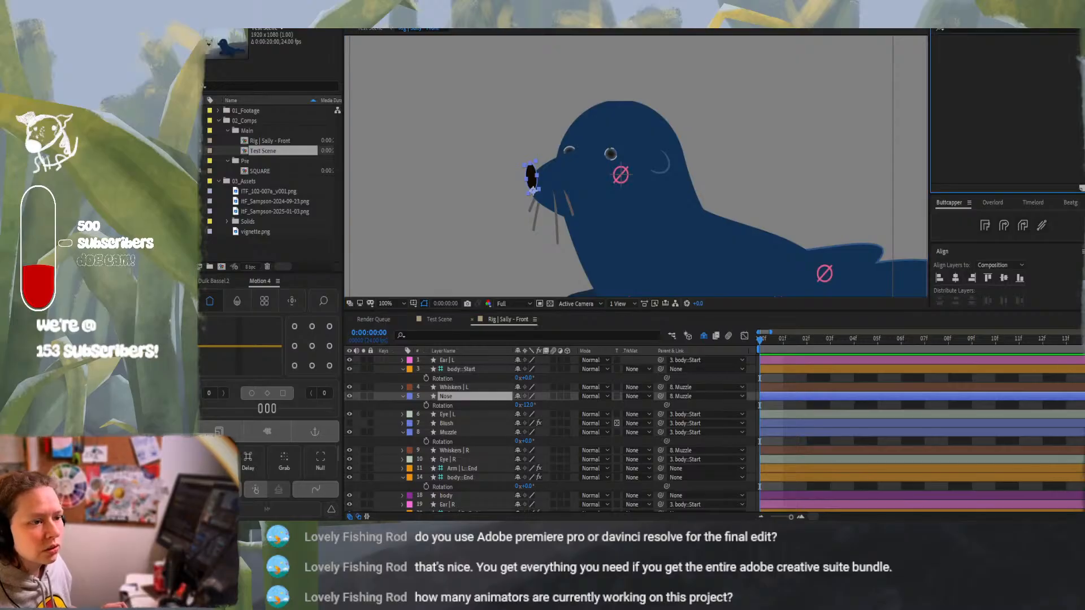
pyautogui.click(994, 30)
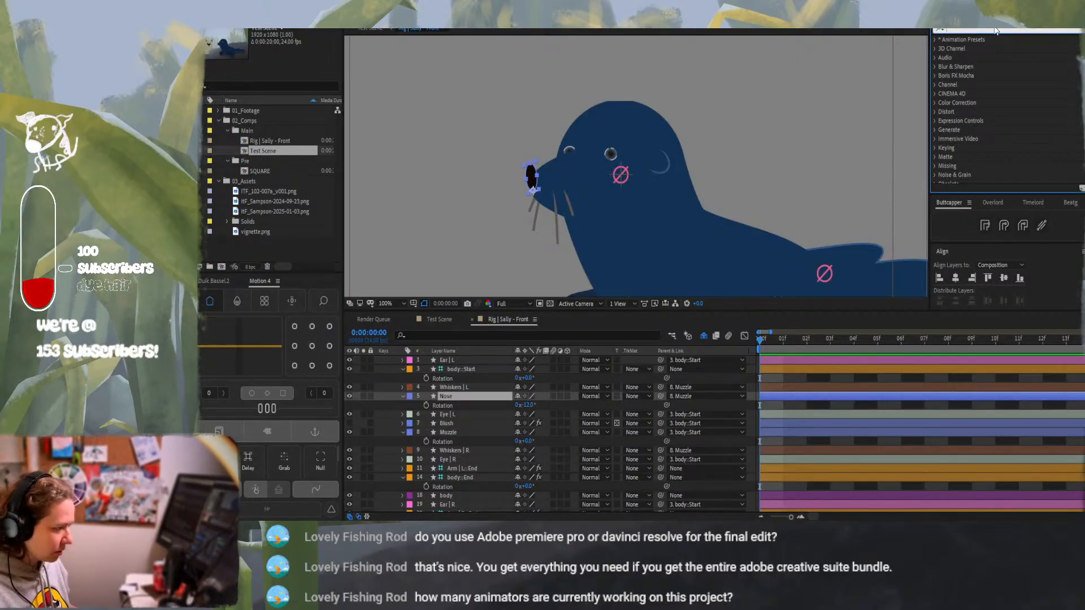
pyautogui.click(402, 370)
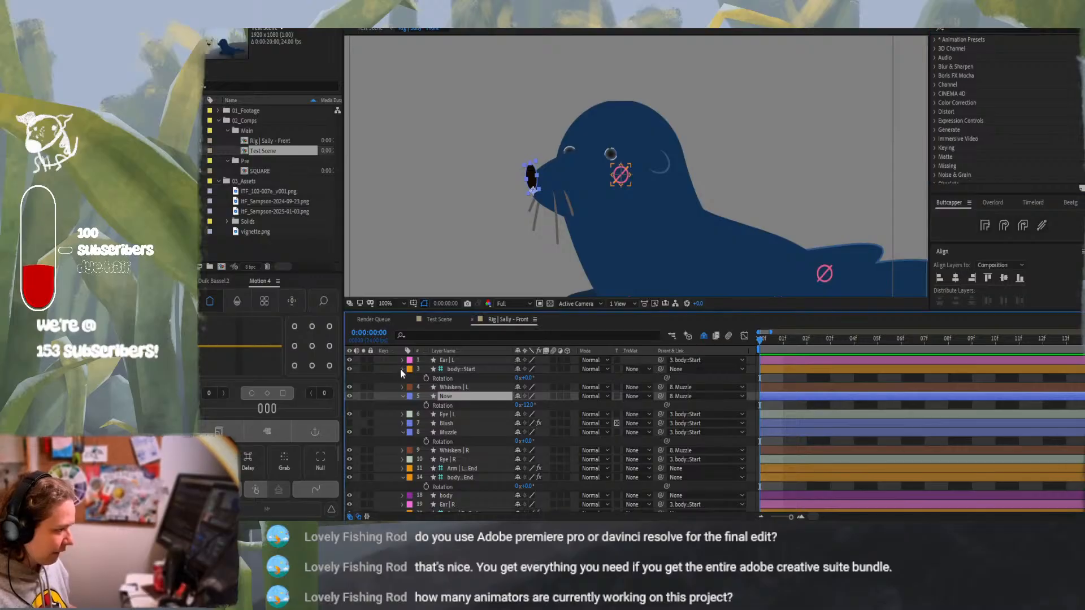
pyautogui.click(402, 370)
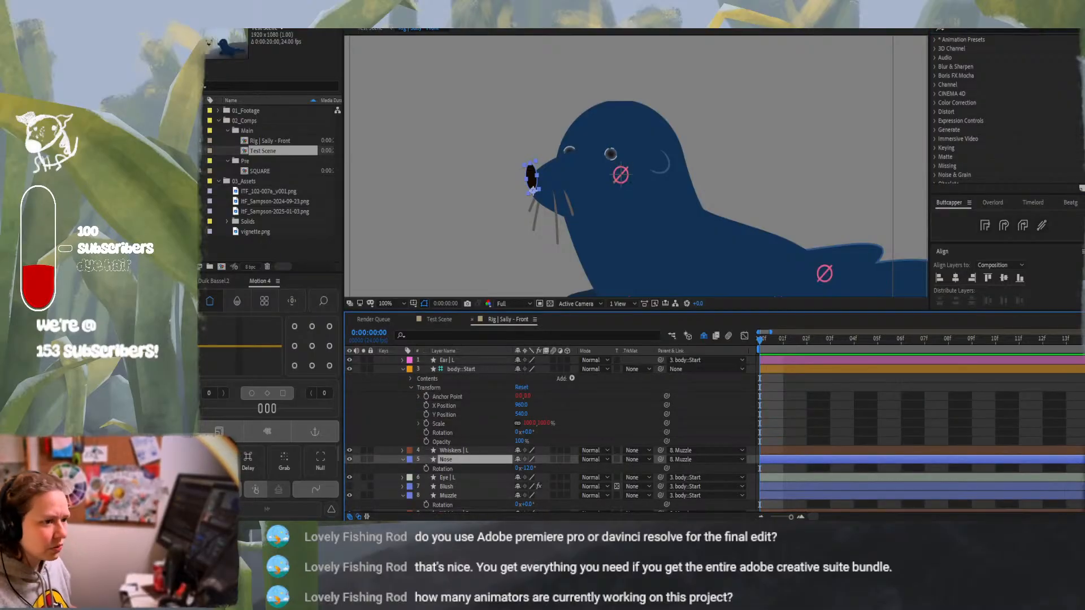
pyautogui.click(1054, 31)
pyautogui.write('transf')
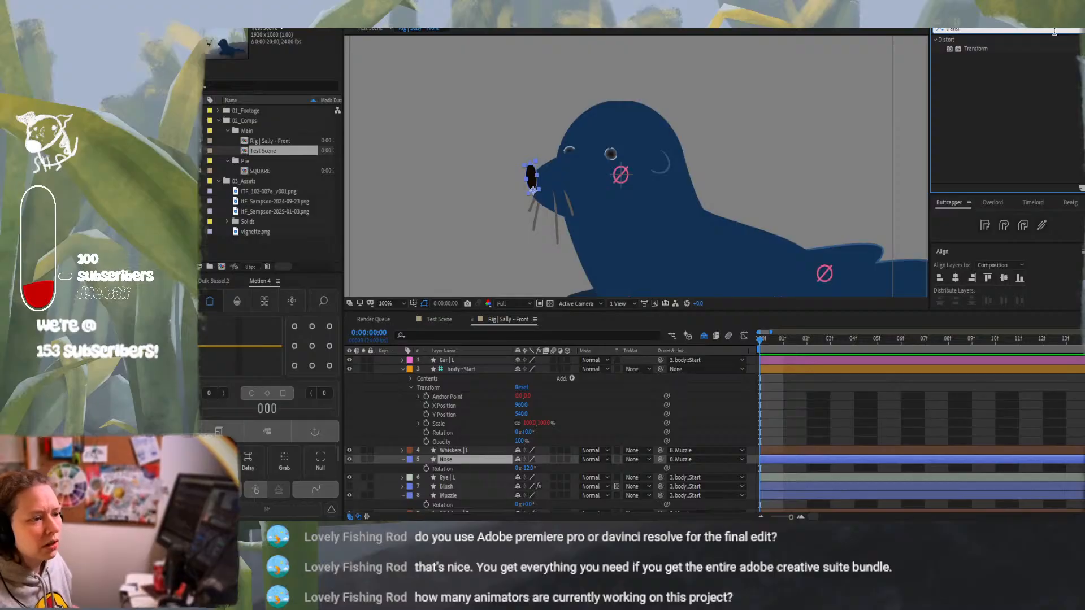
pyautogui.moveTo(974, 50); pyautogui.dragTo(421, 407)
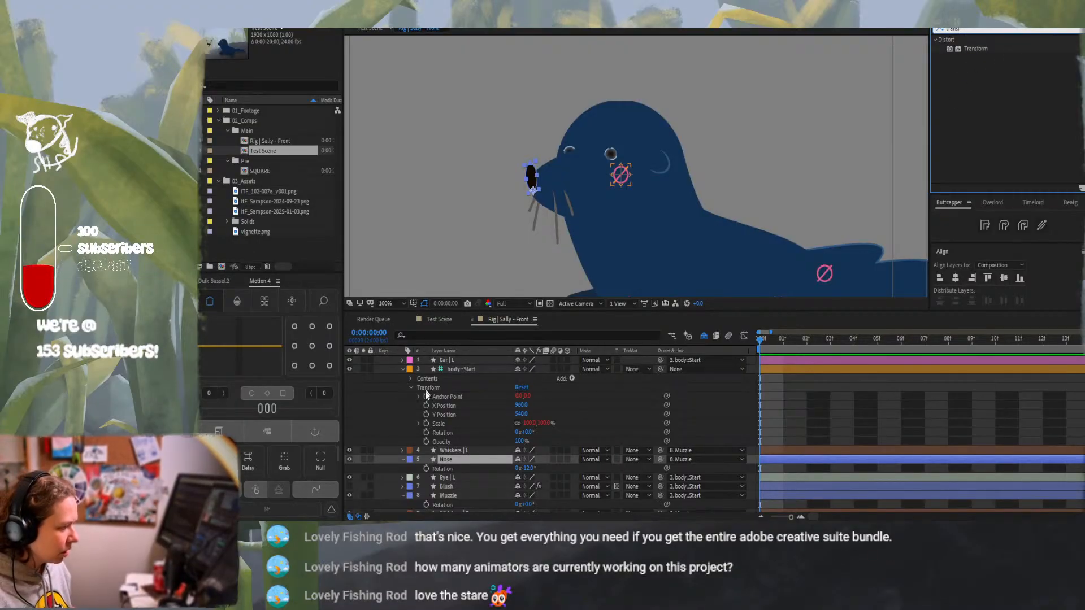
pyautogui.click(403, 368)
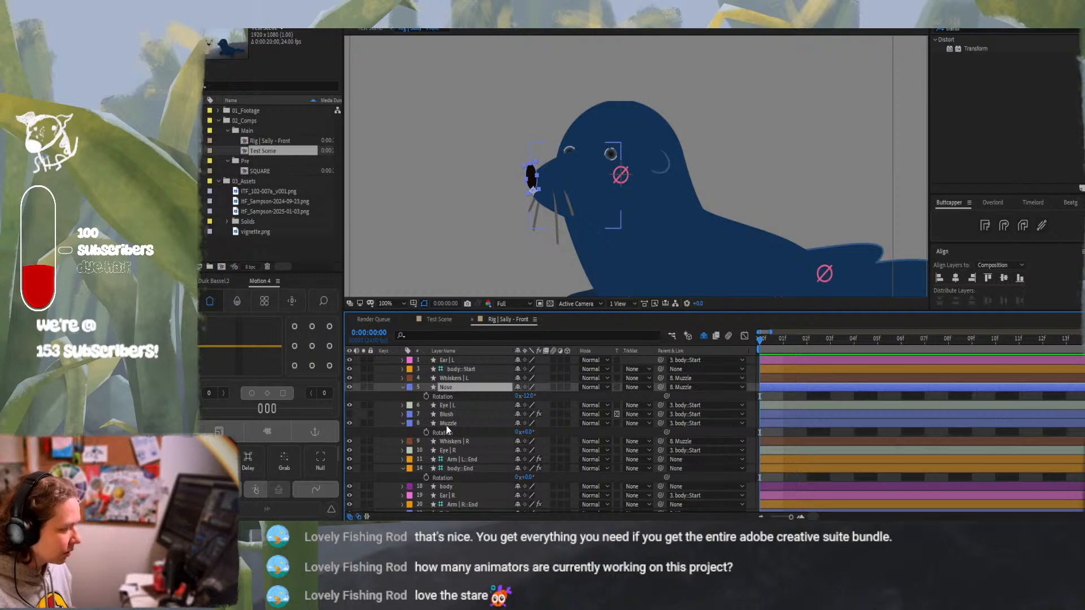
# Expand the Muzzle layer's contents and its Muzzle shape group, and select the Transform: Muzzle properties
pyautogui.click(403, 423)
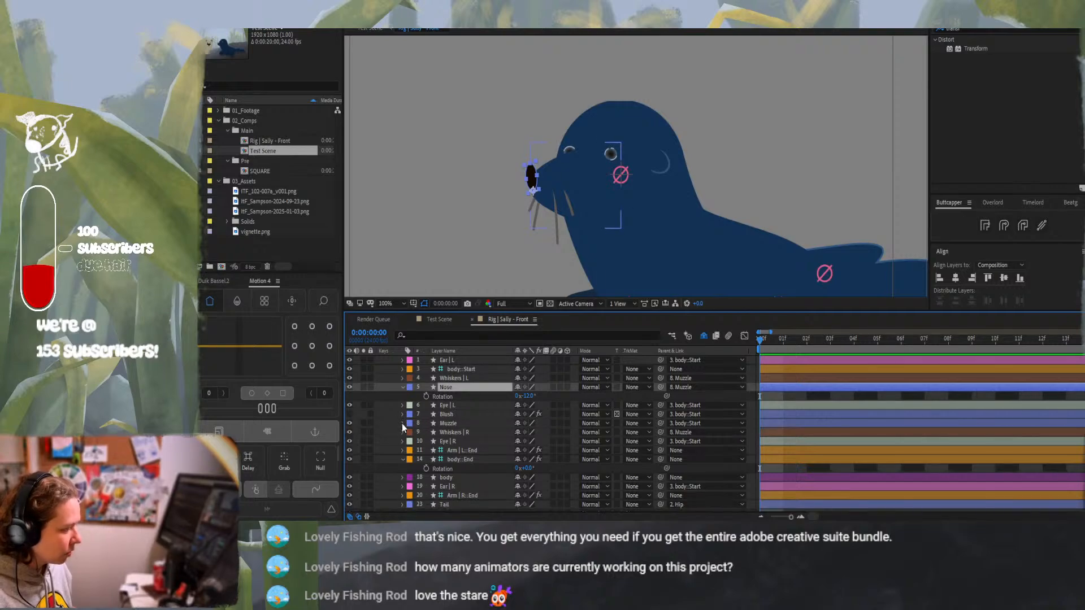
pyautogui.click(403, 424)
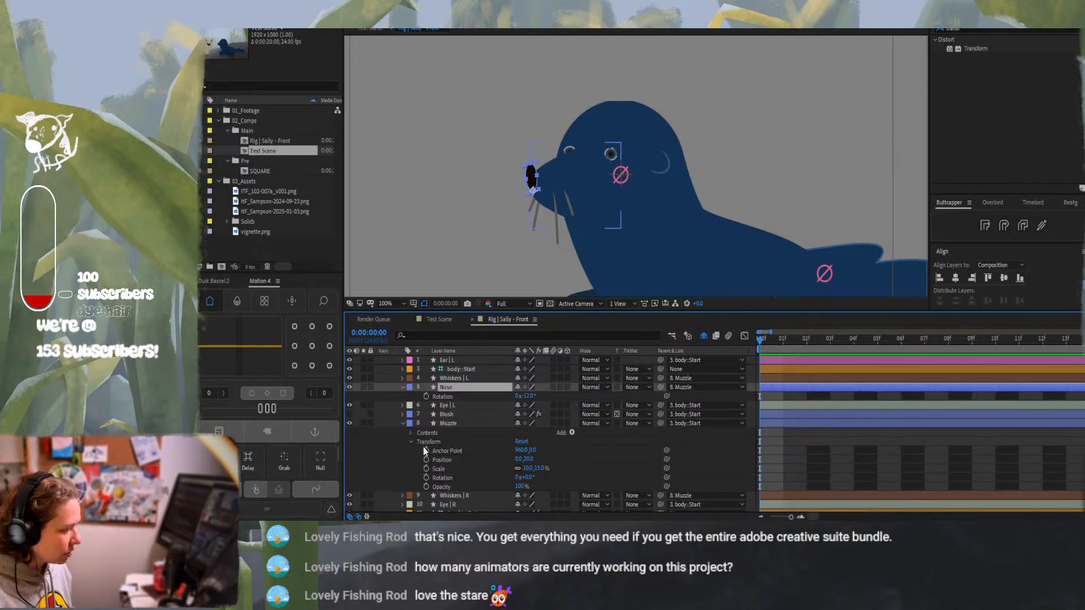
pyautogui.click(412, 433)
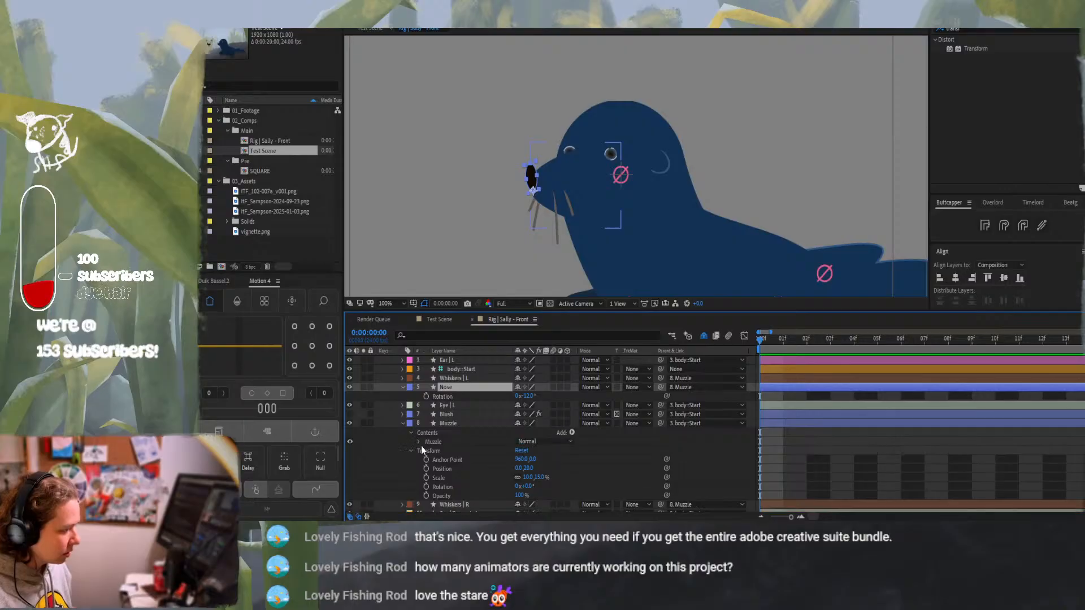
pyautogui.click(419, 442)
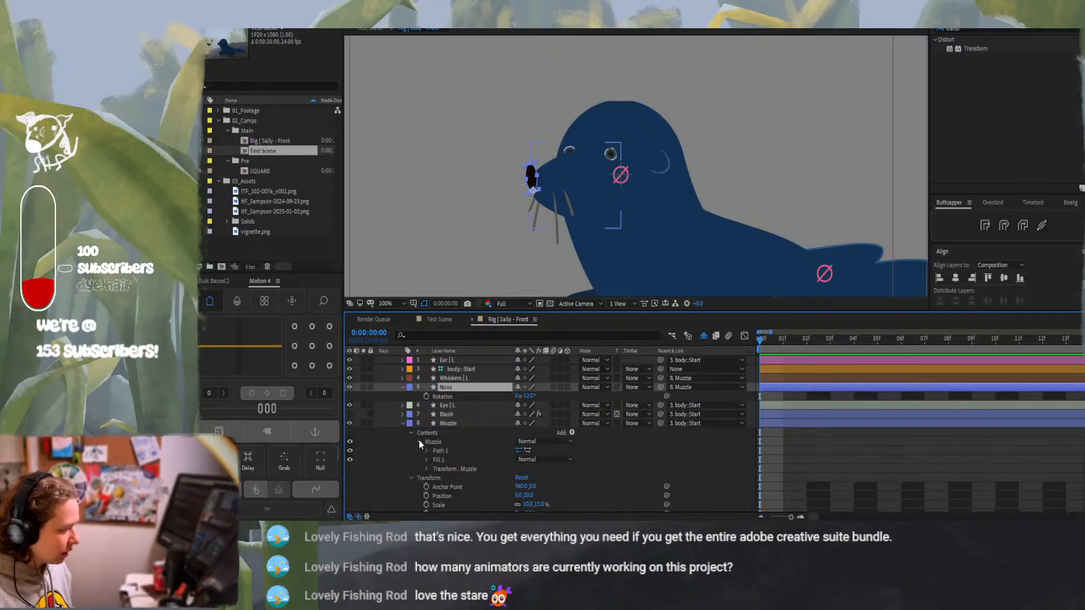
pyautogui.click(427, 469)
pyautogui.scroll(-1, 427, 472)
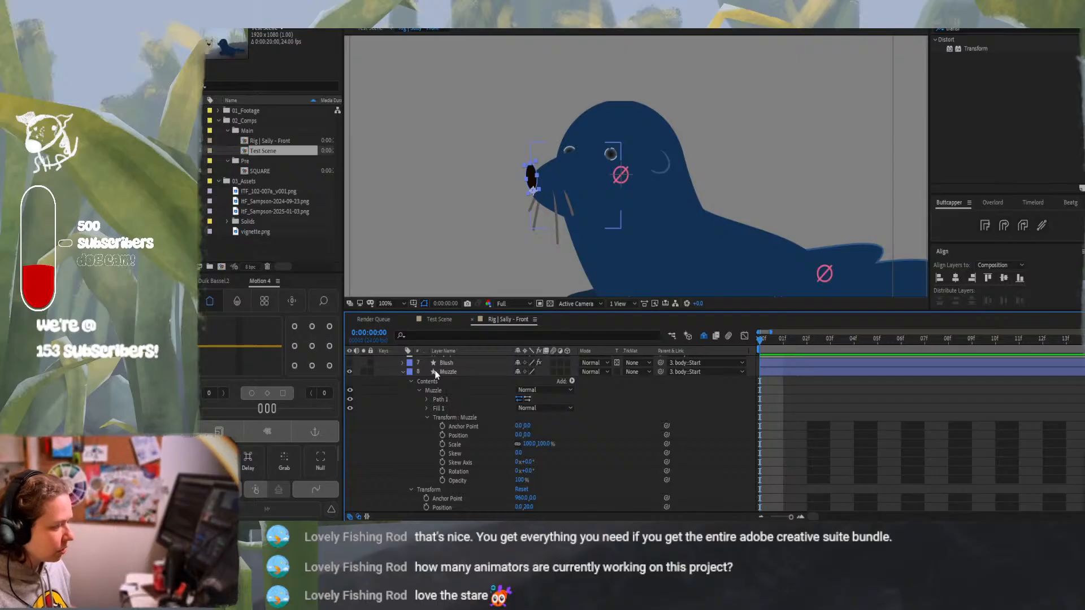
pyautogui.click(461, 371)
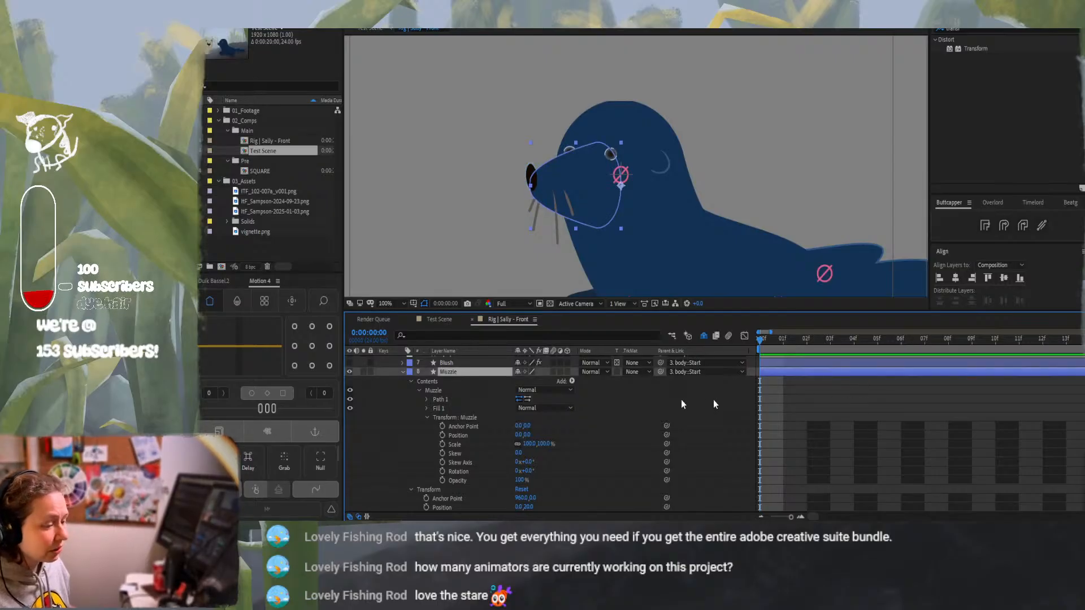
pyautogui.click(439, 416)
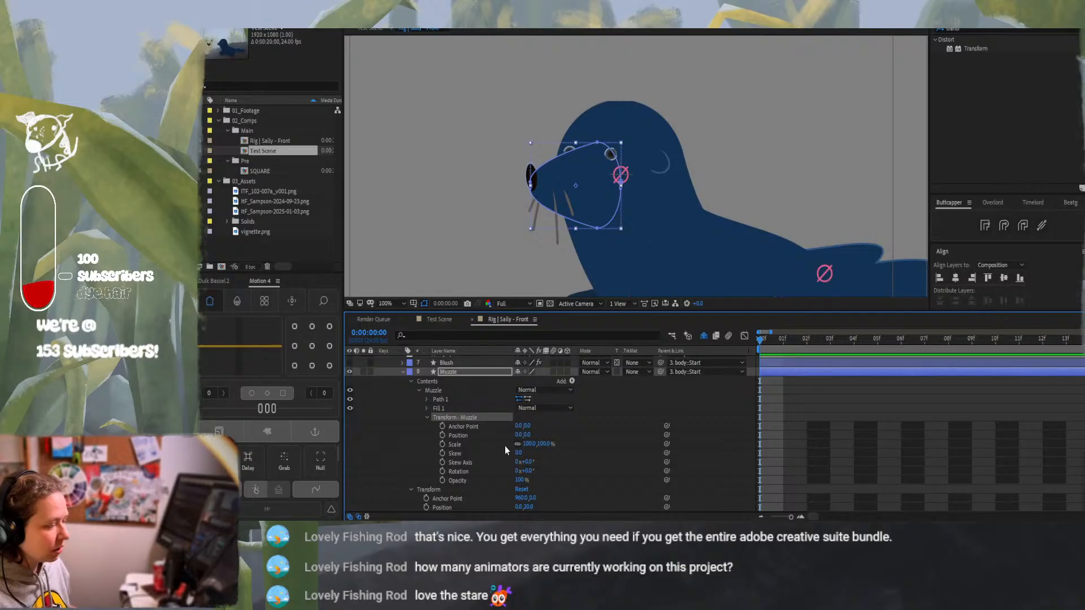
# Try scaling the Muzzle shape group to 55% and the Muzzle layer to 16, 24%, undoing each change, and collapse the layer
pyautogui.moveTo(527, 444)
pyautogui.mouseDown()
pyautogui.moveTo(551, 444)
pyautogui.moveTo(506, 444)
pyautogui.mouseUp()
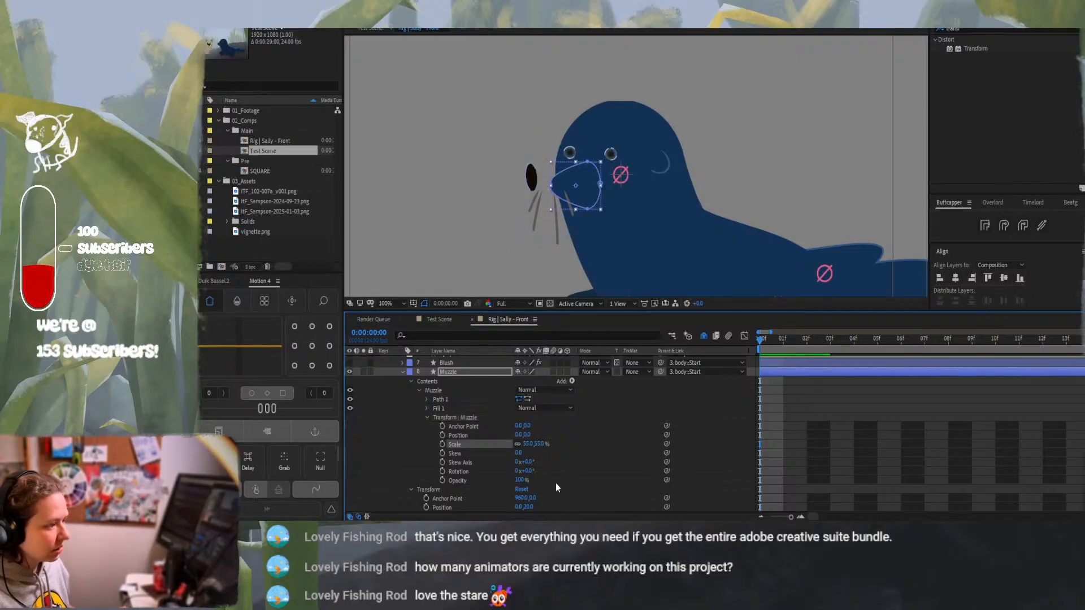
pyautogui.hotkey('ctrl', 'z')
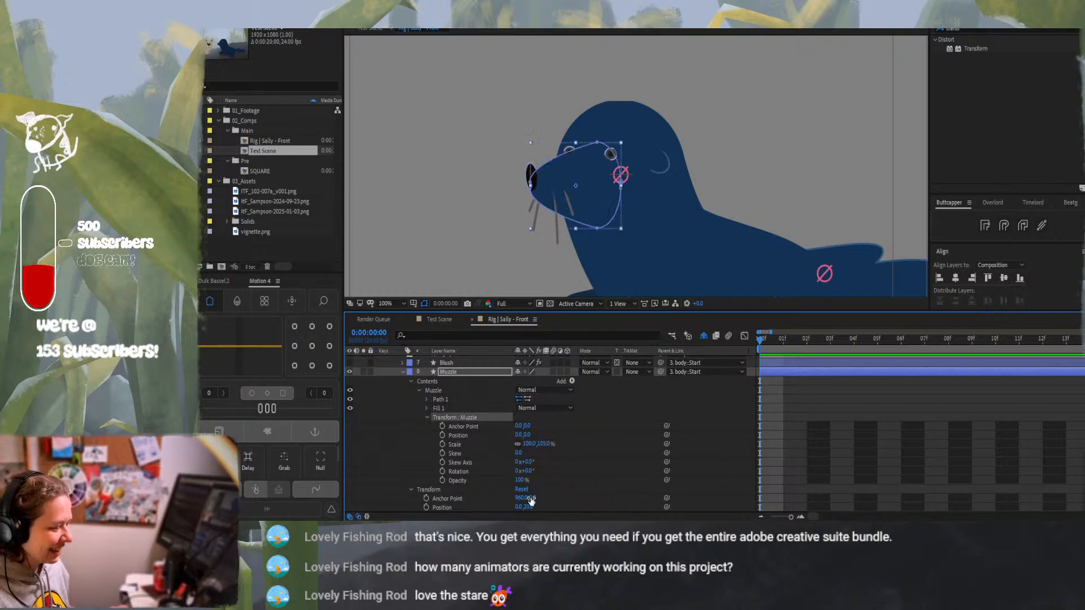
pyautogui.scroll(-1, 525, 490)
pyautogui.moveTo(527, 489); pyautogui.dragTo(565, 483)
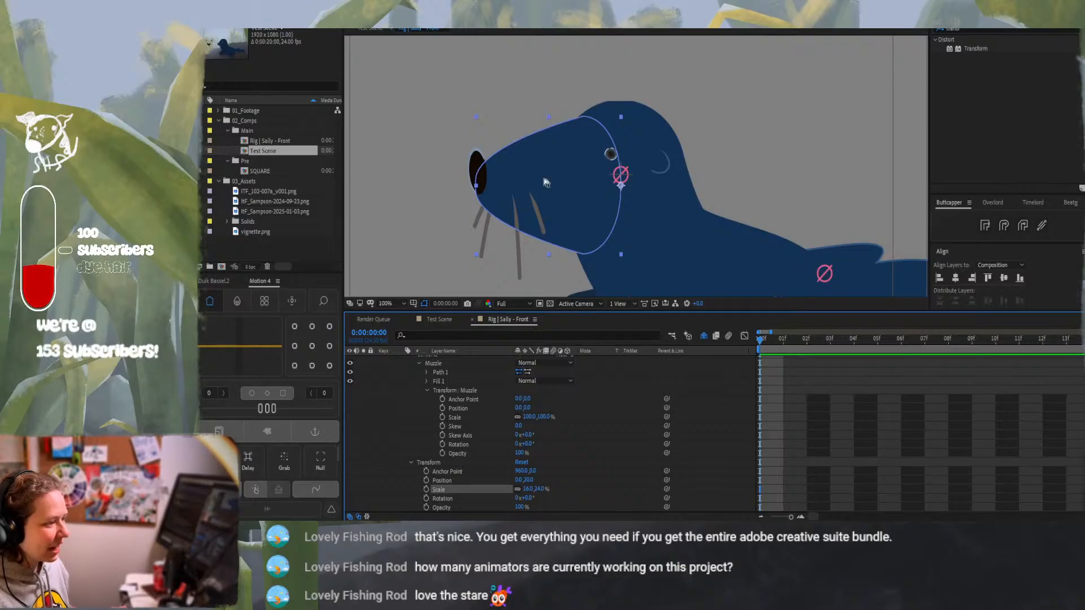
pyautogui.hotkey('ctrl', 'z')
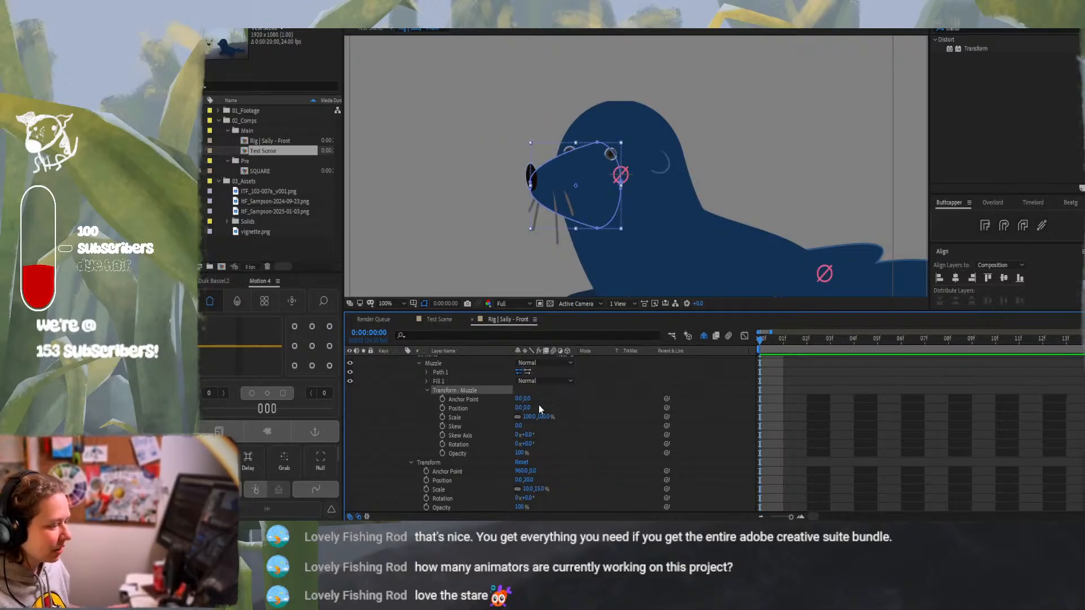
pyautogui.scroll(2, 537, 404)
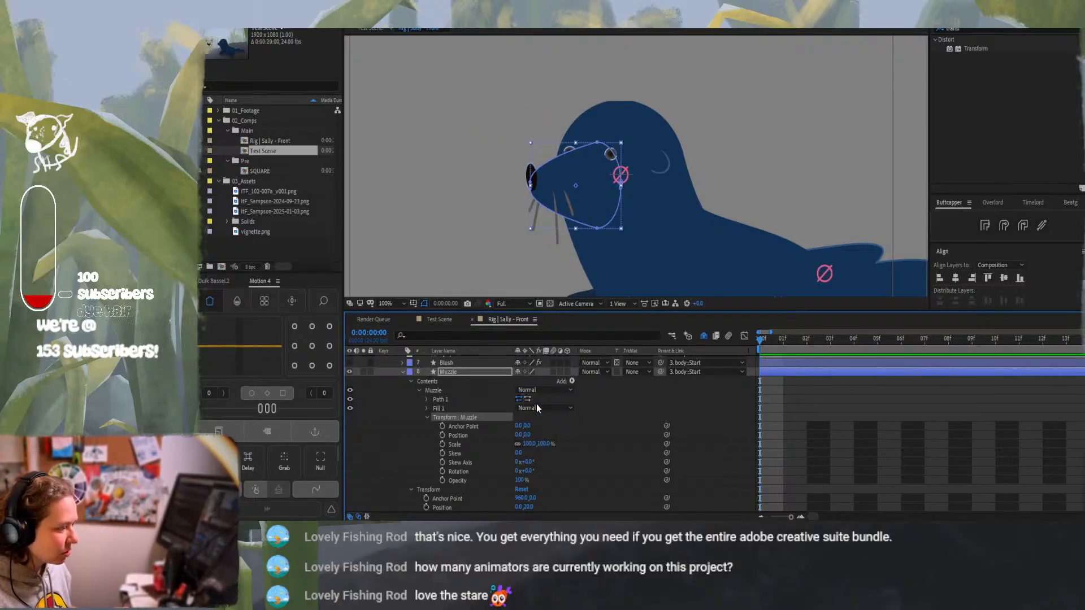
pyautogui.scroll(2, 537, 405)
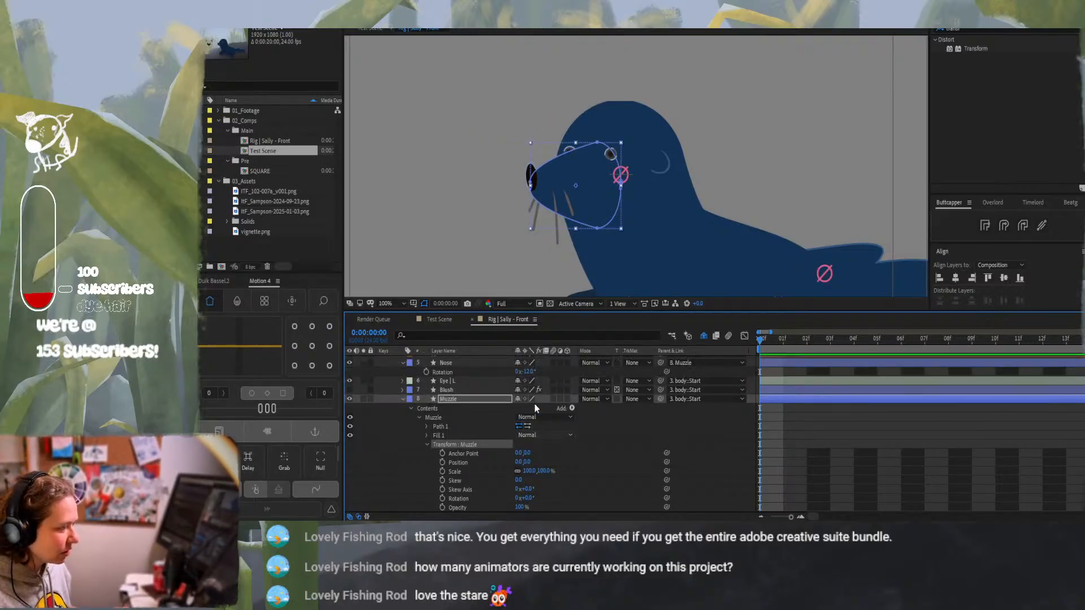
pyautogui.click(402, 399)
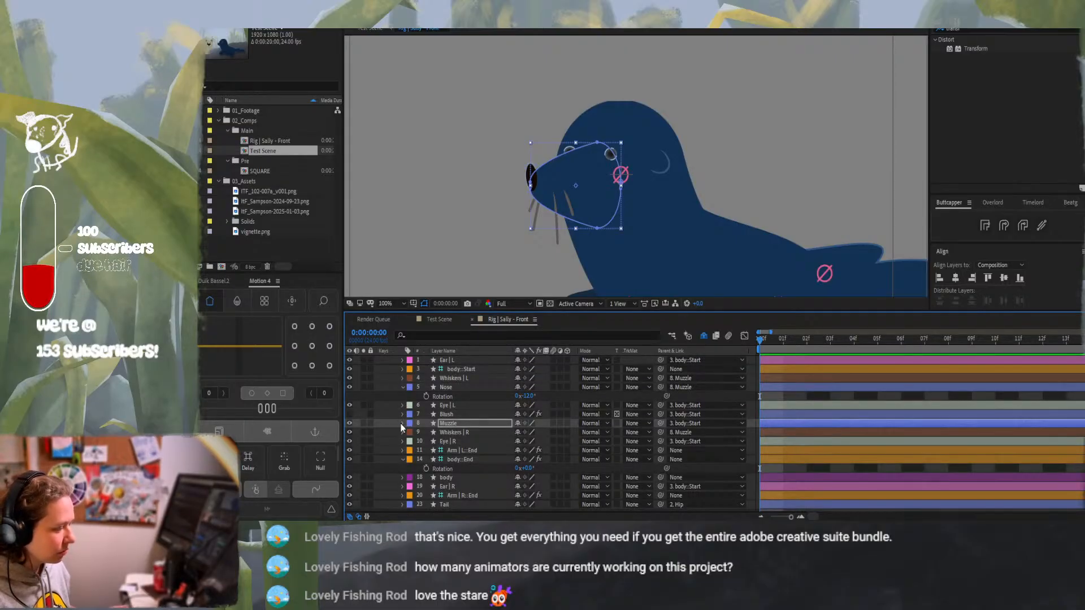
# Make the Blush, Arm | L::End, Arm | R::End, body::Start, body::End and body layers shy to hide them from the timeline
pyautogui.click(518, 414)
pyautogui.click(456, 405)
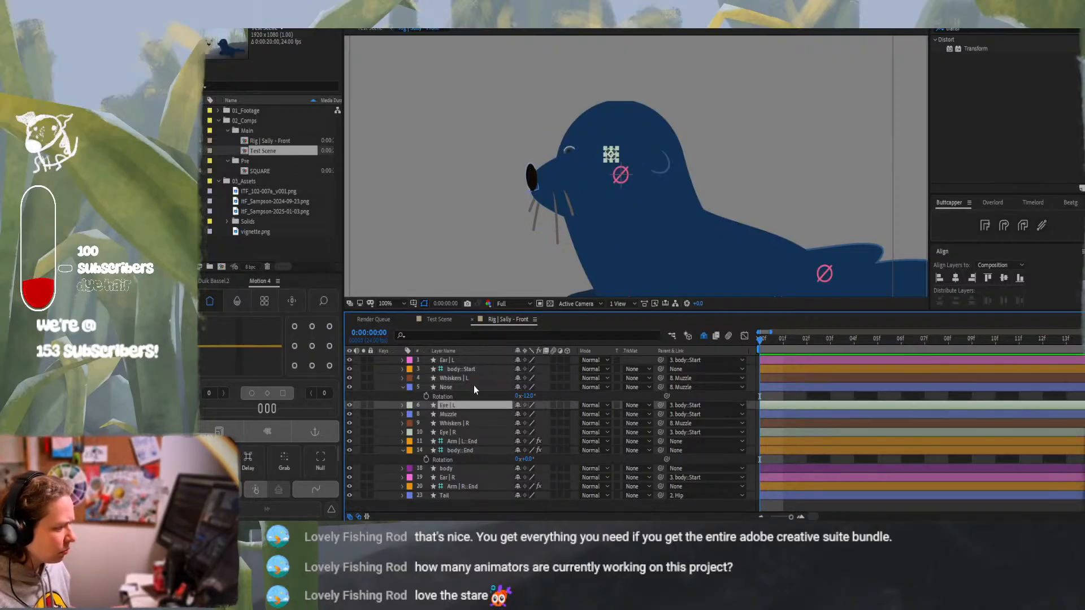
pyautogui.keyDown('ctrl'); pyautogui.click(457, 359); pyautogui.keyUp('ctrl')
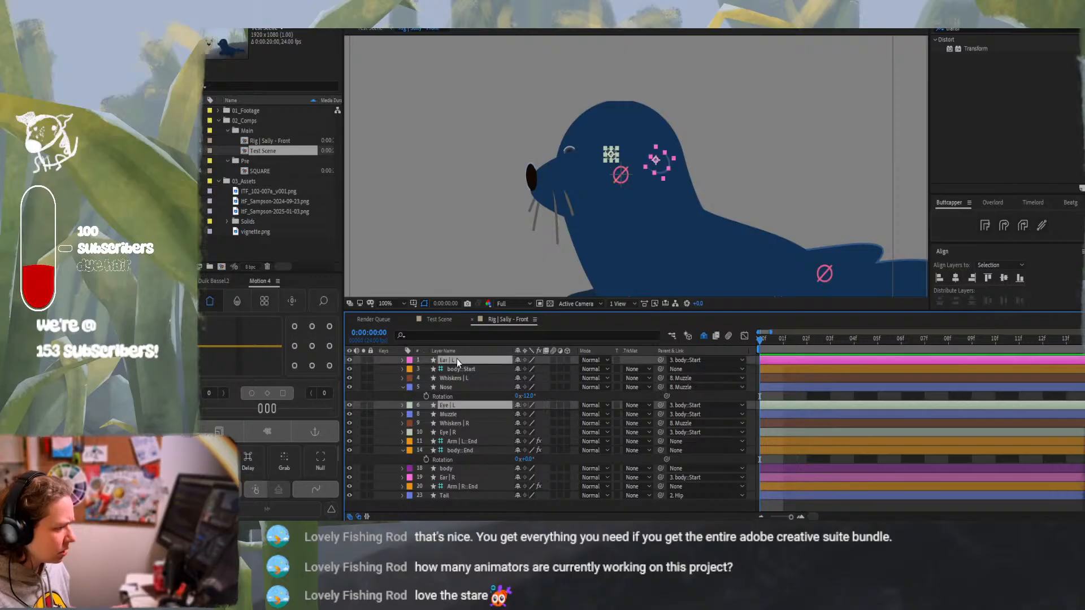
pyautogui.keyDown('ctrl'); pyautogui.click(467, 479); pyautogui.keyUp('ctrl')
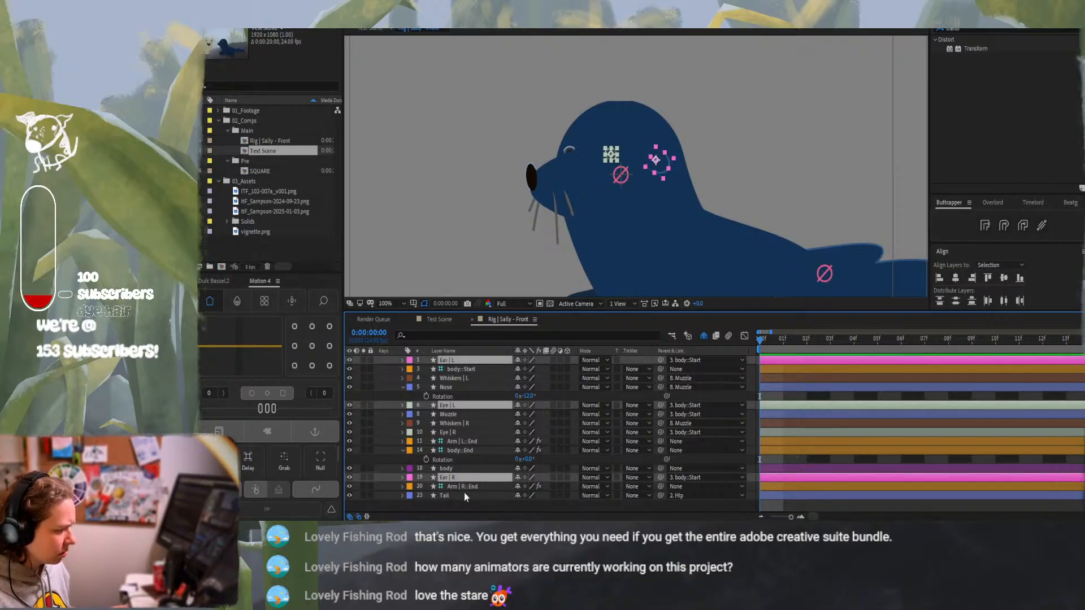
pyautogui.keyDown('ctrl'); pyautogui.click(464, 496); pyautogui.keyUp('ctrl')
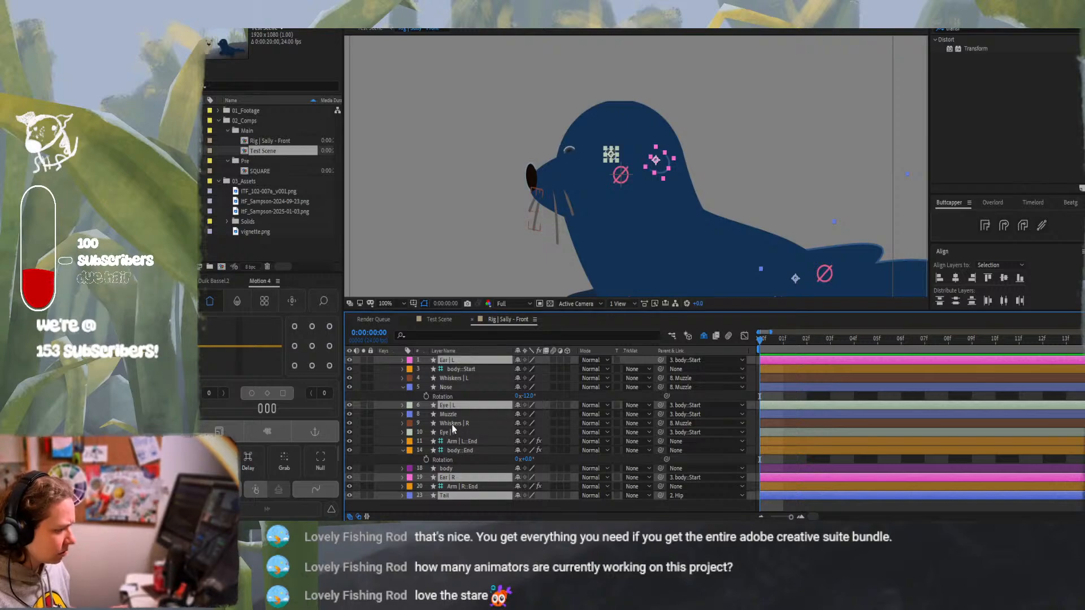
pyautogui.click(517, 442)
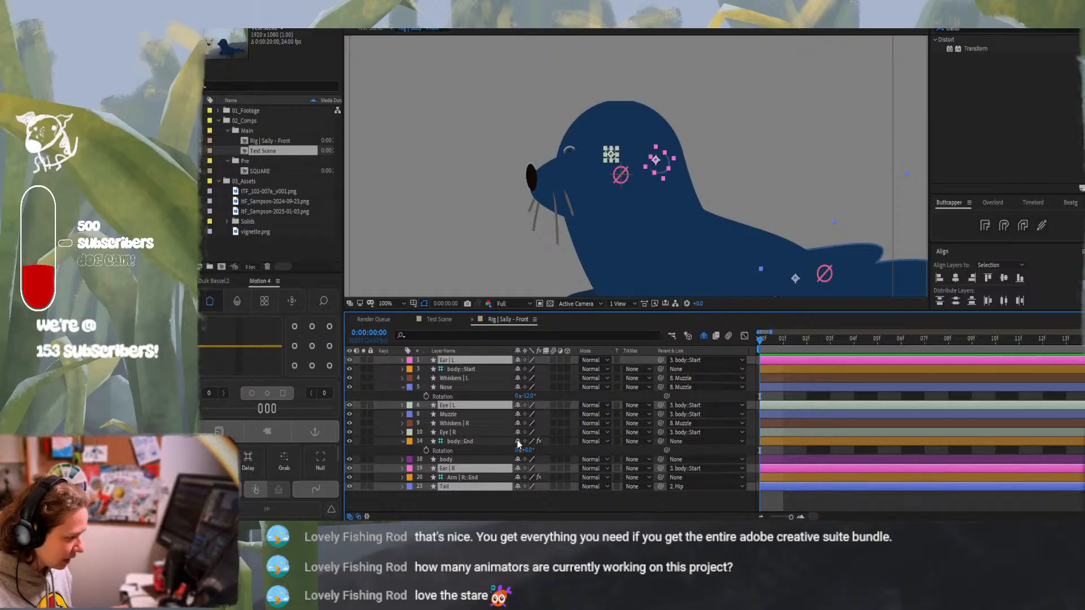
pyautogui.click(518, 442)
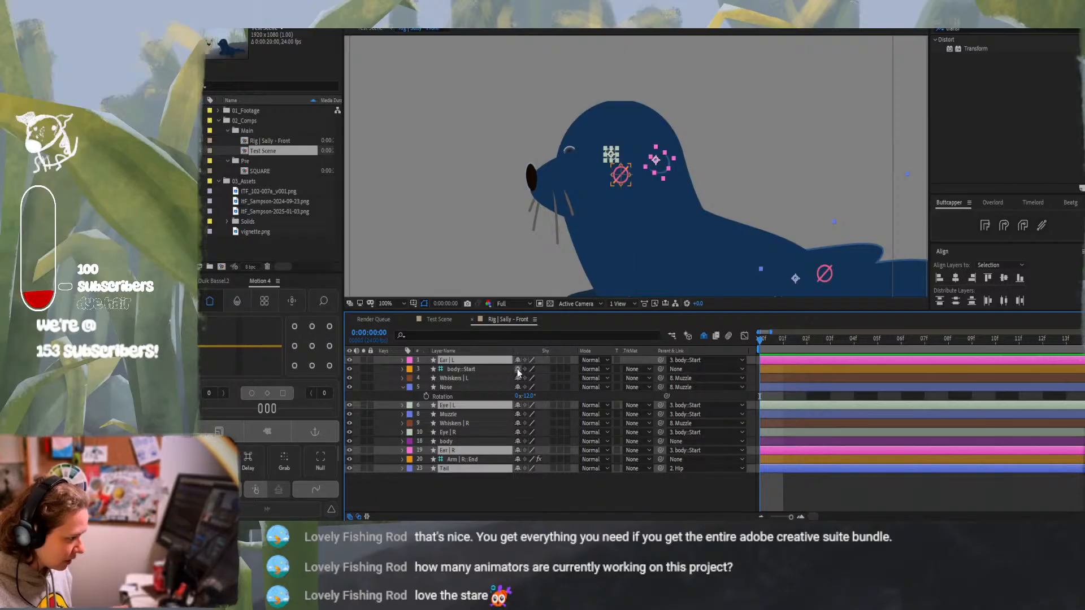
pyautogui.click(518, 370)
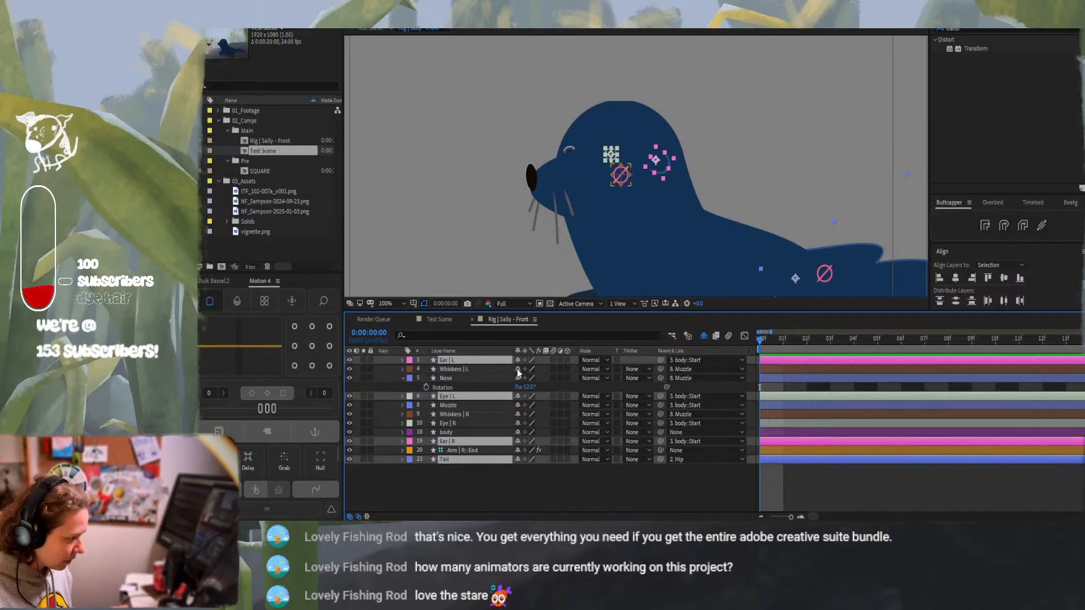
pyautogui.click(518, 433)
pyautogui.click(518, 442)
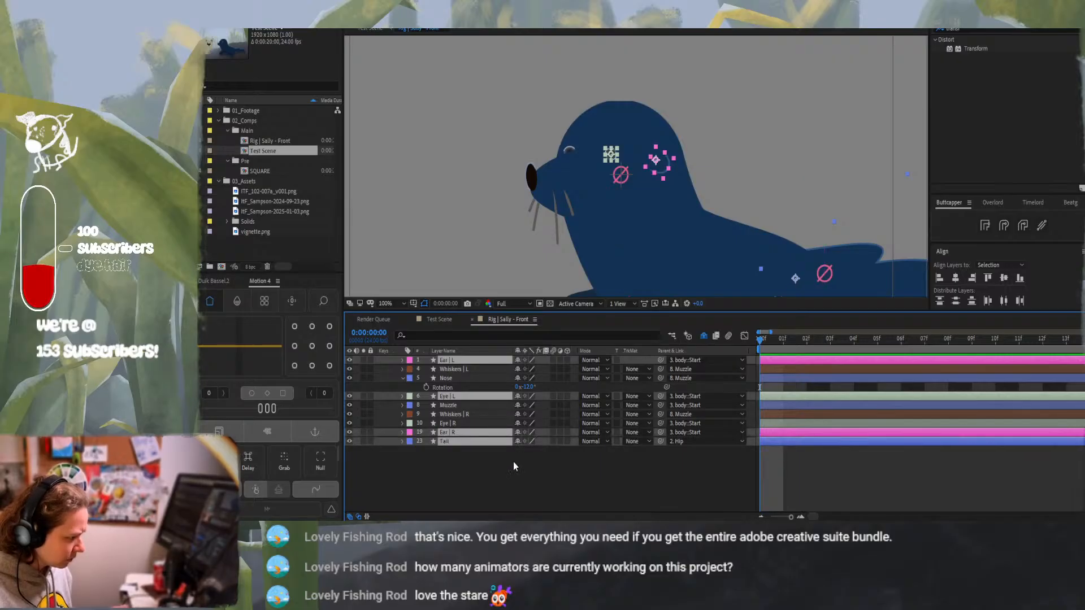
pyautogui.click(511, 465)
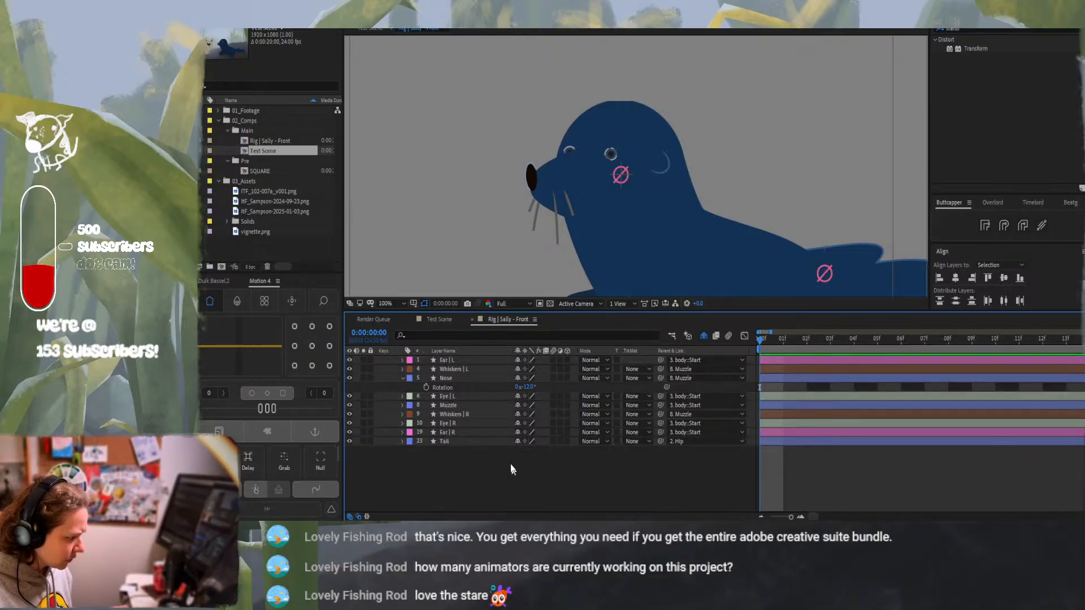
# Select all listed layers from Ear | L through Tail, reveal their Position properties, and clear the selection
pyautogui.click(461, 360)
pyautogui.keyDown('shift'); pyautogui.click(476, 442); pyautogui.keyUp('shift')
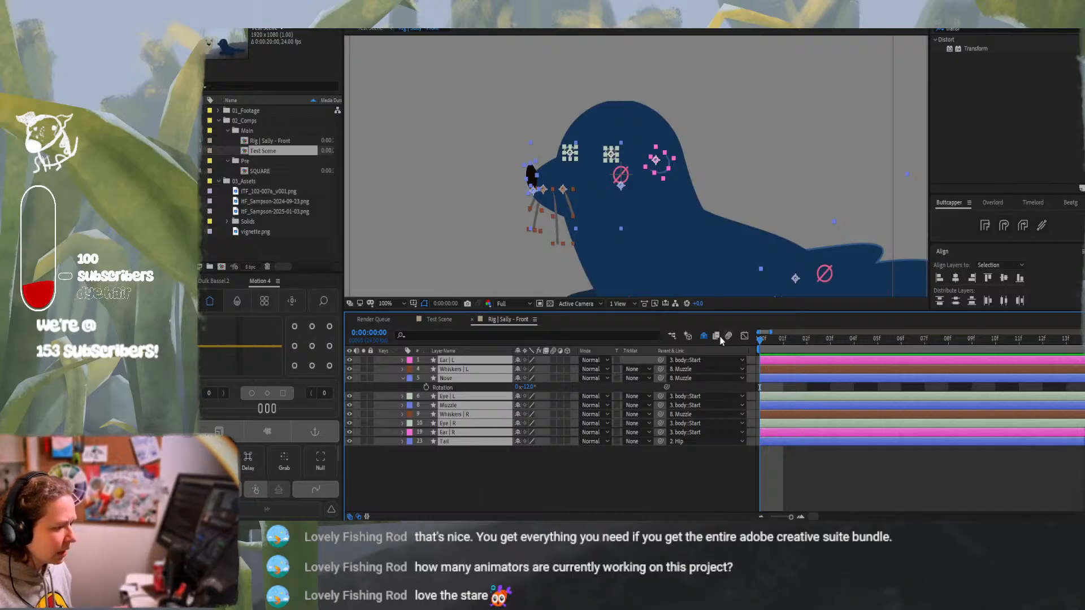
pyautogui.click(704, 337)
pyautogui.click(704, 336)
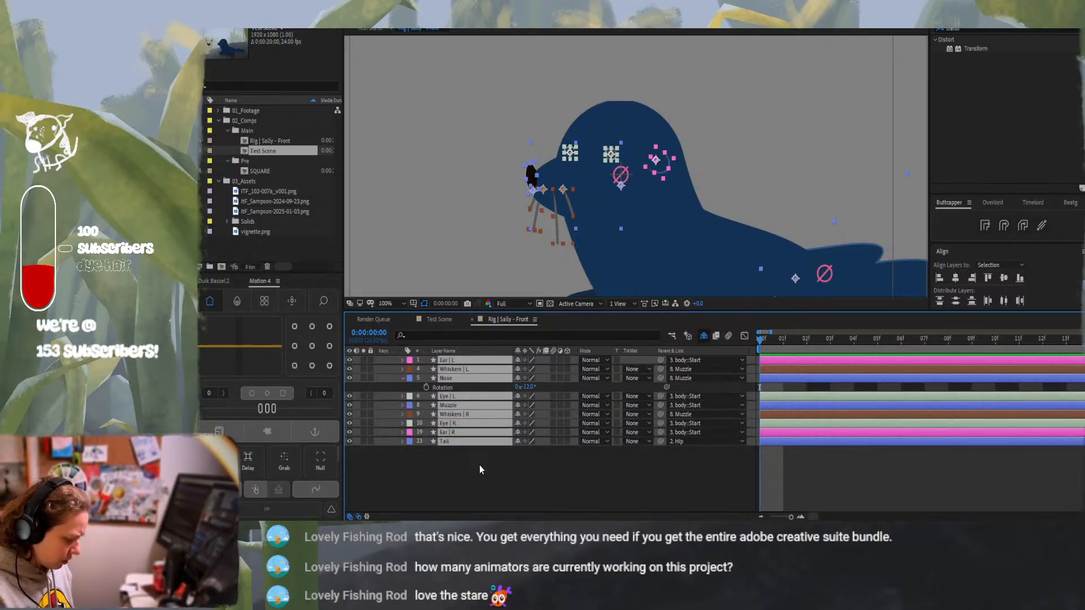
pyautogui.press('p')
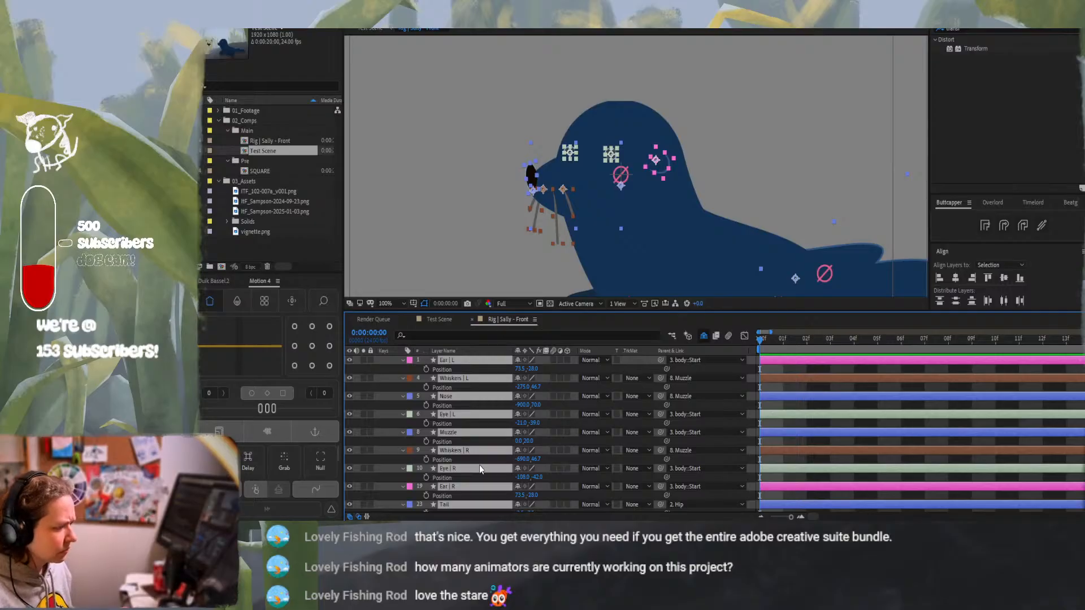
pyautogui.scroll(-1, 780, 408)
pyautogui.scroll(1, 780, 408)
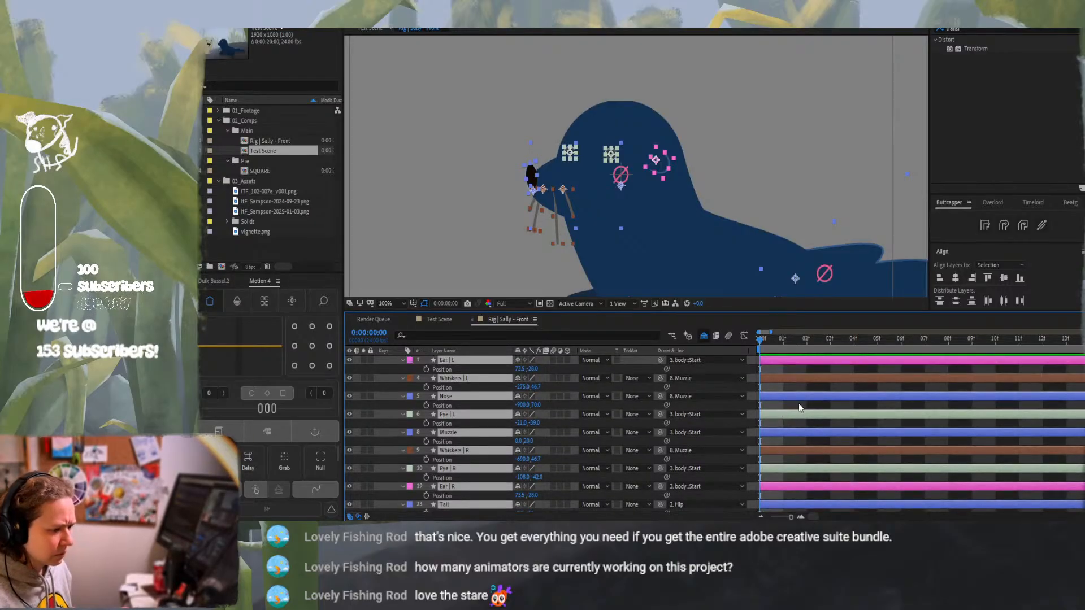
pyautogui.click(799, 402)
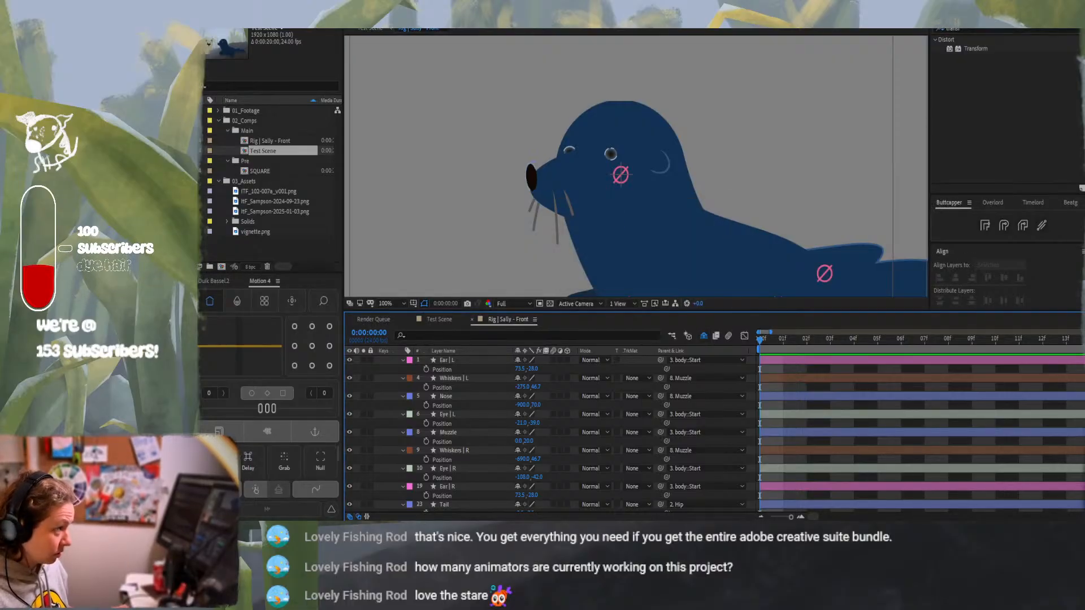
# Save the project as a new version named ITF_Rig-Sally_v003
pyautogui.click(201, 3)
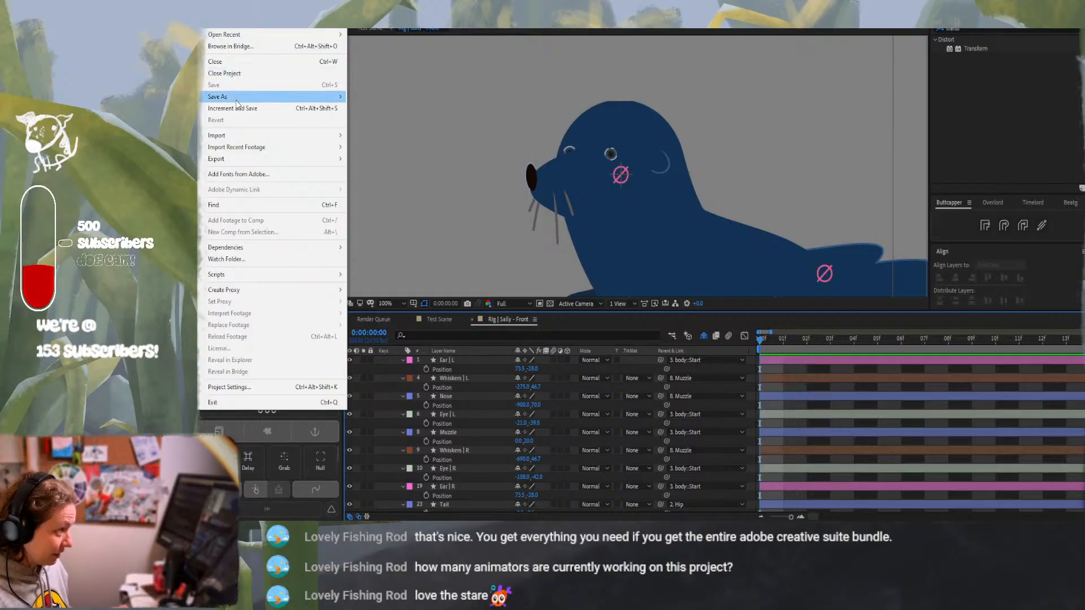
pyautogui.moveTo(289, 99)
pyautogui.click(406, 109)
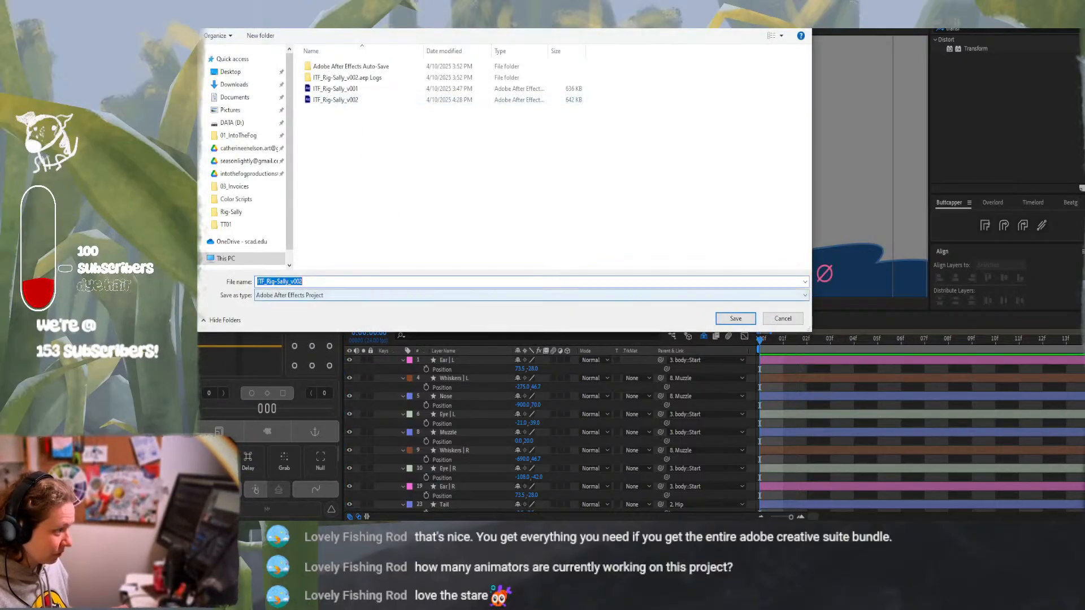
pyautogui.click(350, 282)
pyautogui.press('BackSpace')
pyautogui.write('3')
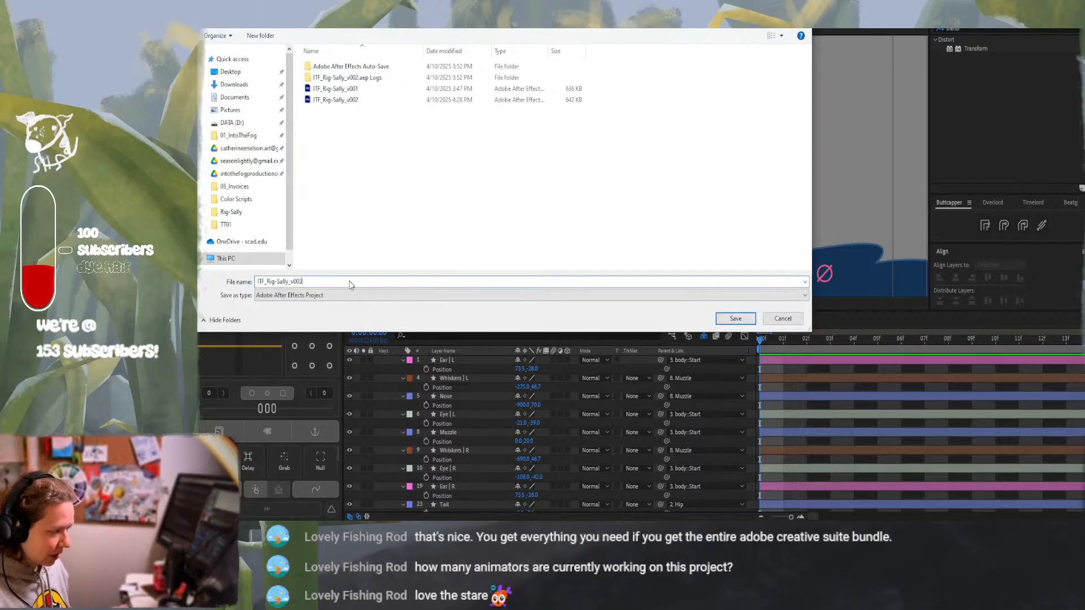
pyautogui.press('Return')
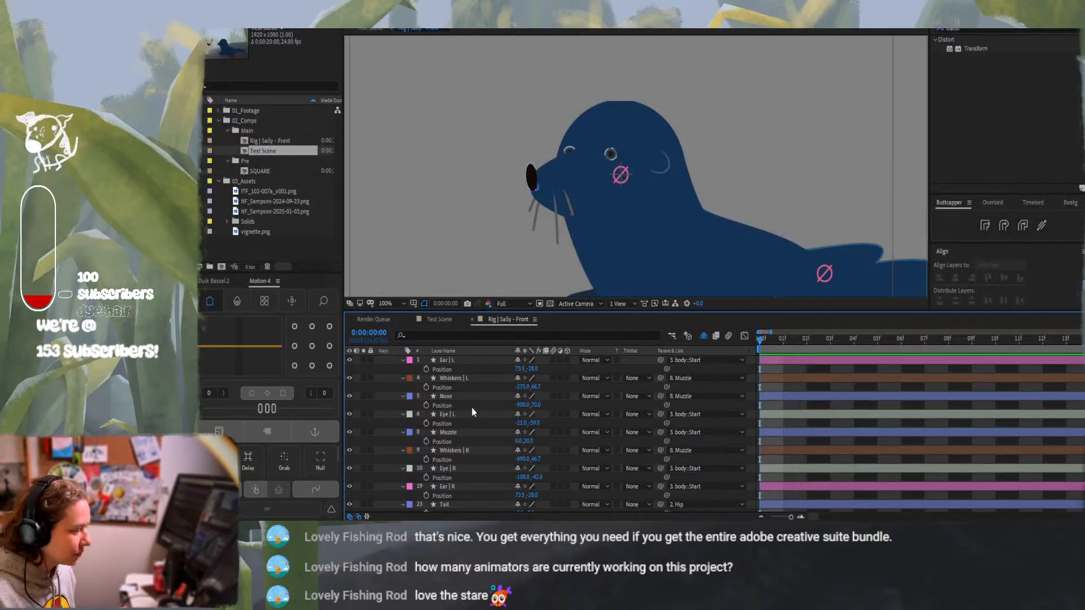
# Shift the Muzzle layer horizontally toward the seal's nose, to position -40, 20
pyautogui.click(471, 430)
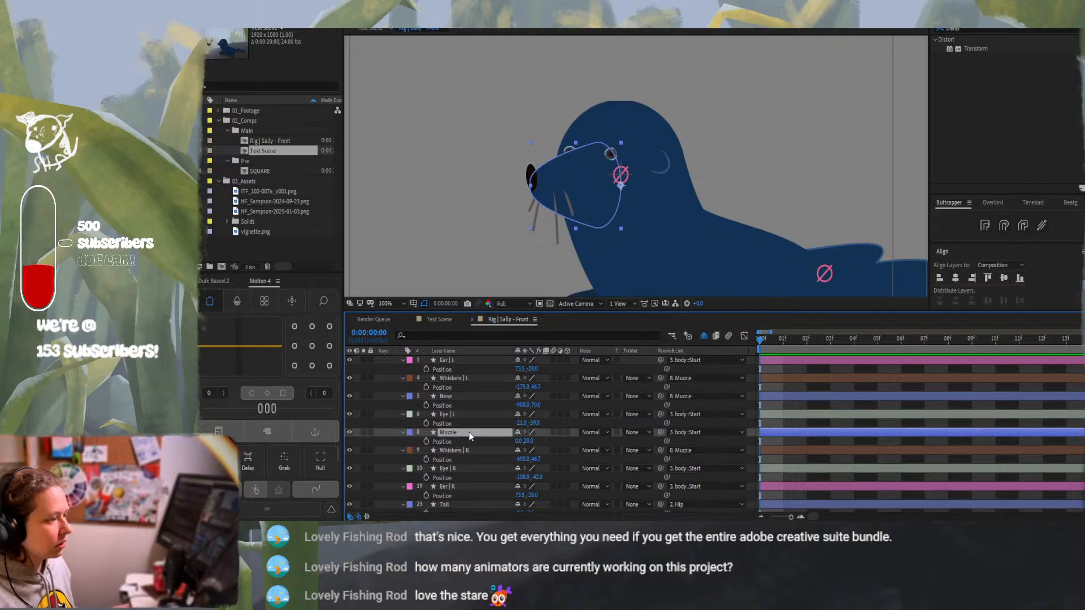
pyautogui.press('Left')
pyautogui.press('Left')
pyautogui.press('Left')
pyautogui.press('Left')
pyautogui.press('Left')
pyautogui.press('Left')
pyautogui.press('Left')
pyautogui.press('Left')
pyautogui.press('Left')
pyautogui.press('Left')
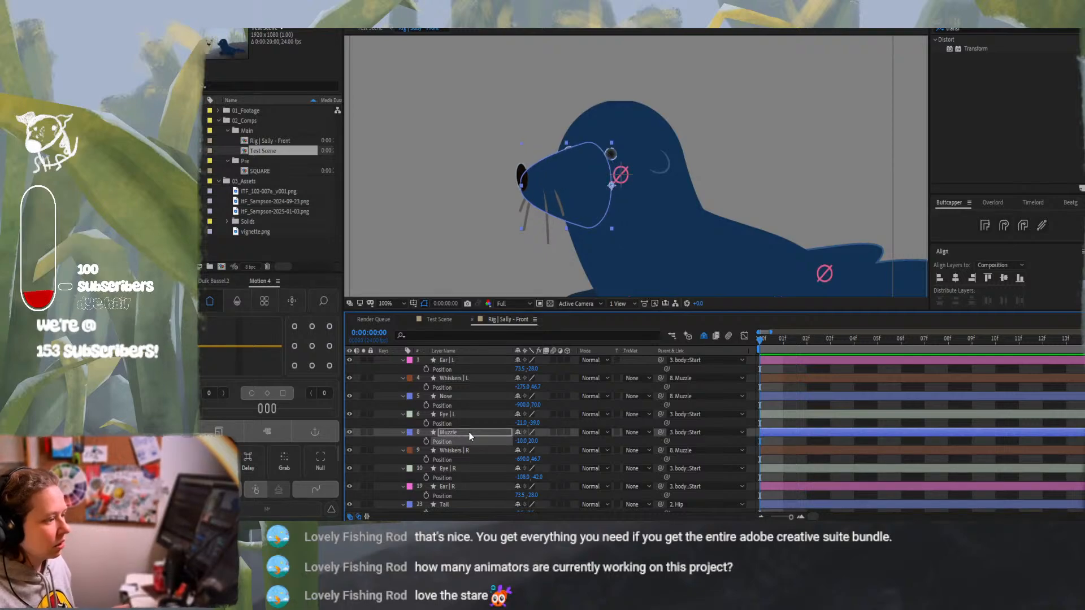
pyautogui.hotkey('shift', 'Left')
pyautogui.hotkey('shift', 'Left')
pyautogui.hotkey('shift', 'Left')
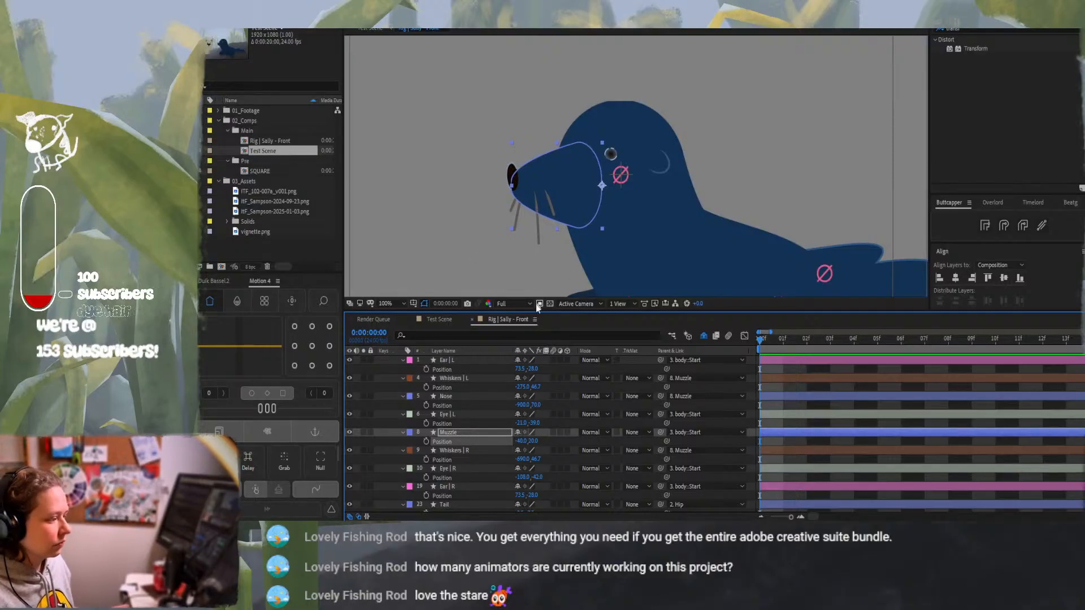
# Undo the last Muzzle nudges and reposition the Muzzle layer at -30, 20
pyautogui.click(480, 378)
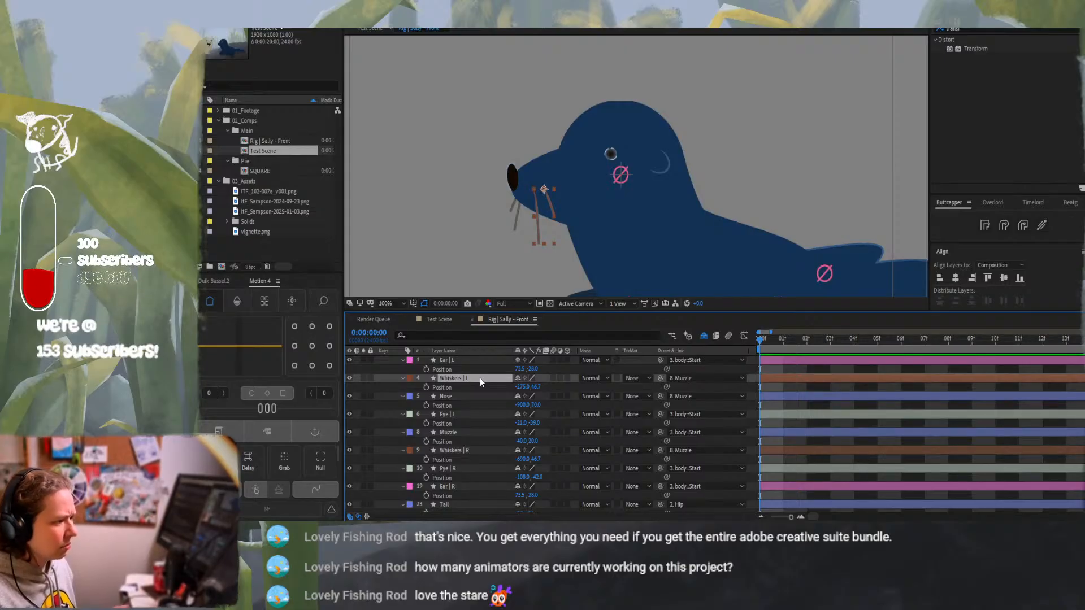
pyautogui.hotkey('ctrl', 'z')
pyautogui.hotkey('ctrl', 'z')
pyautogui.hotkey('ctrl', 'z')
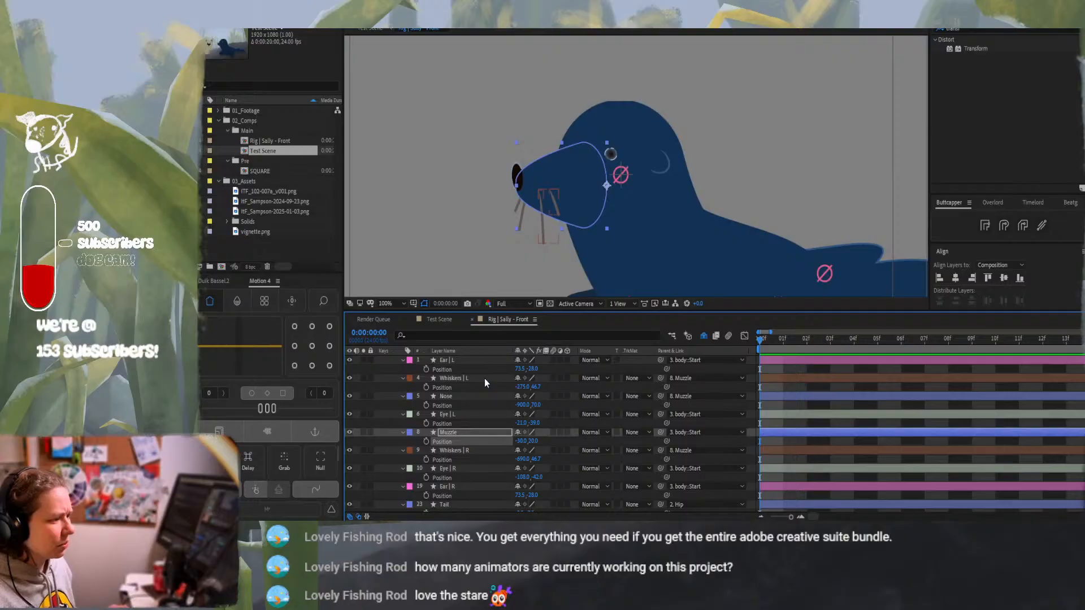
pyautogui.hotkey('ctrl', 'z')
pyautogui.hotkey('ctrl', 'z')
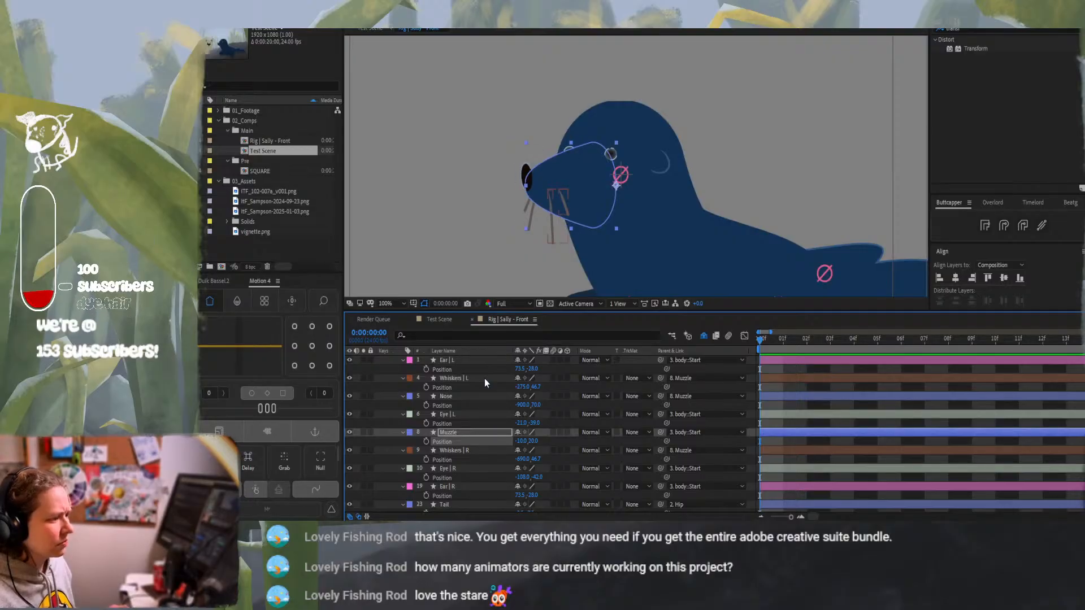
pyautogui.hotkey('shift', 'Left')
pyautogui.hotkey('shift', 'Left')
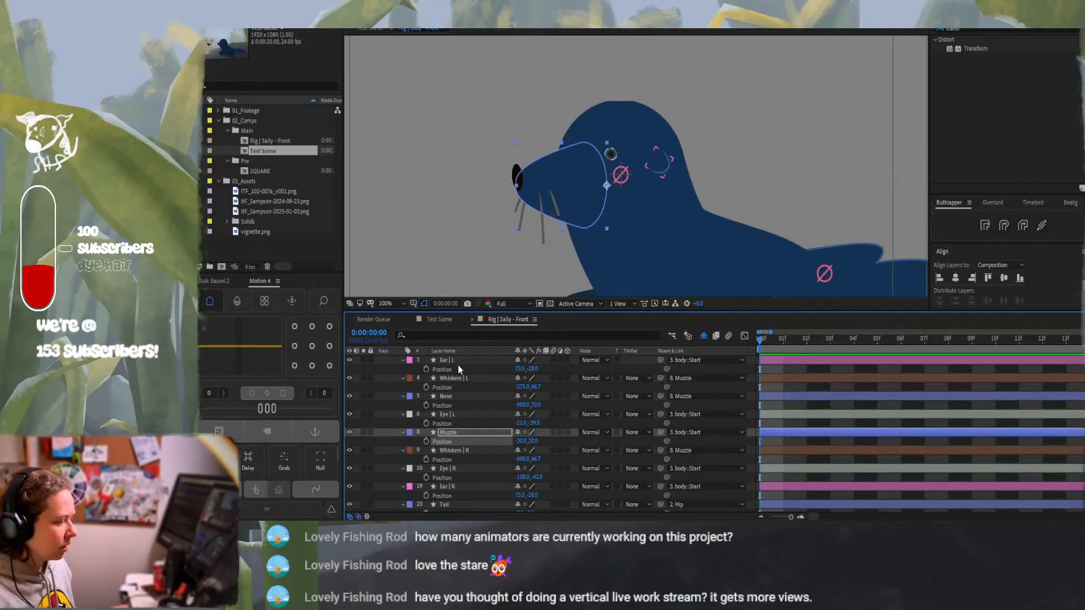
# Shift the Eye | L layer to position -51, -39 and the Eye | R layer to position -98, -42
pyautogui.click(461, 415)
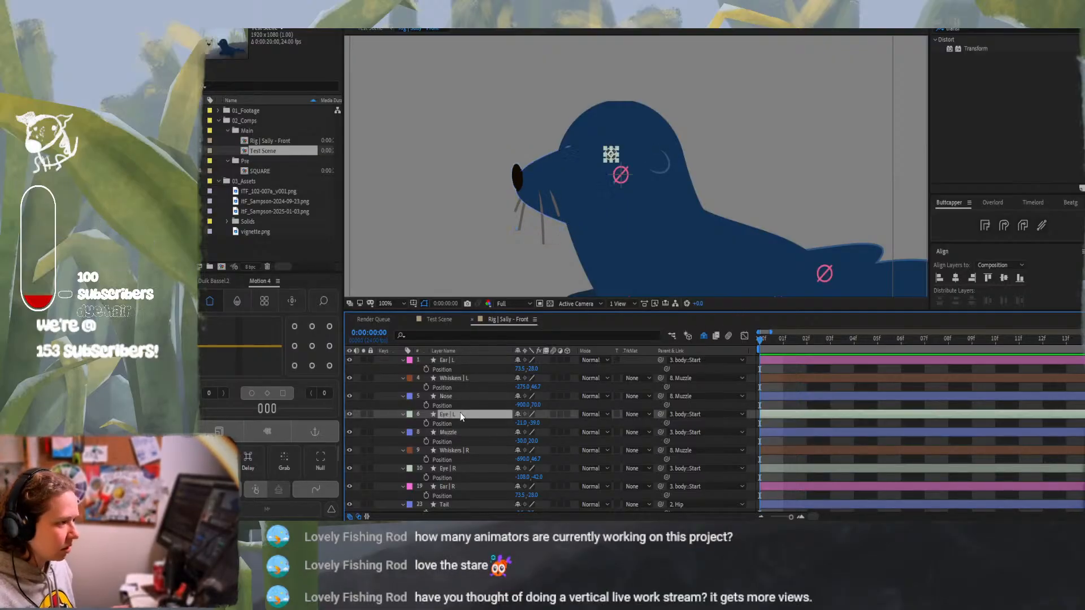
pyautogui.hotkey('shift', 'Left')
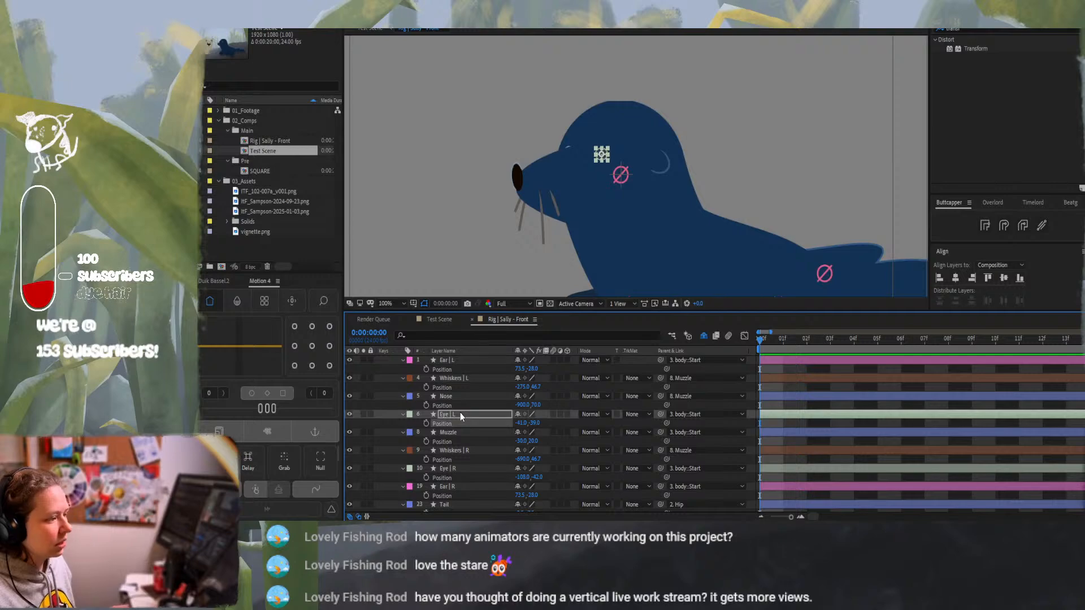
pyautogui.click(453, 361)
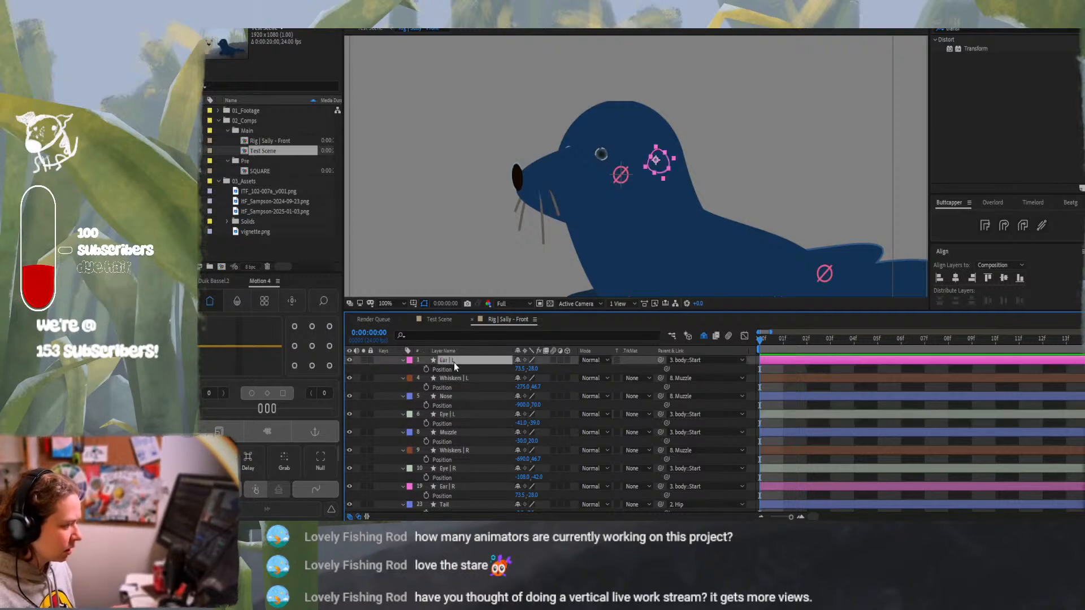
pyautogui.click(469, 472)
pyautogui.hotkey('shift', 'Right')
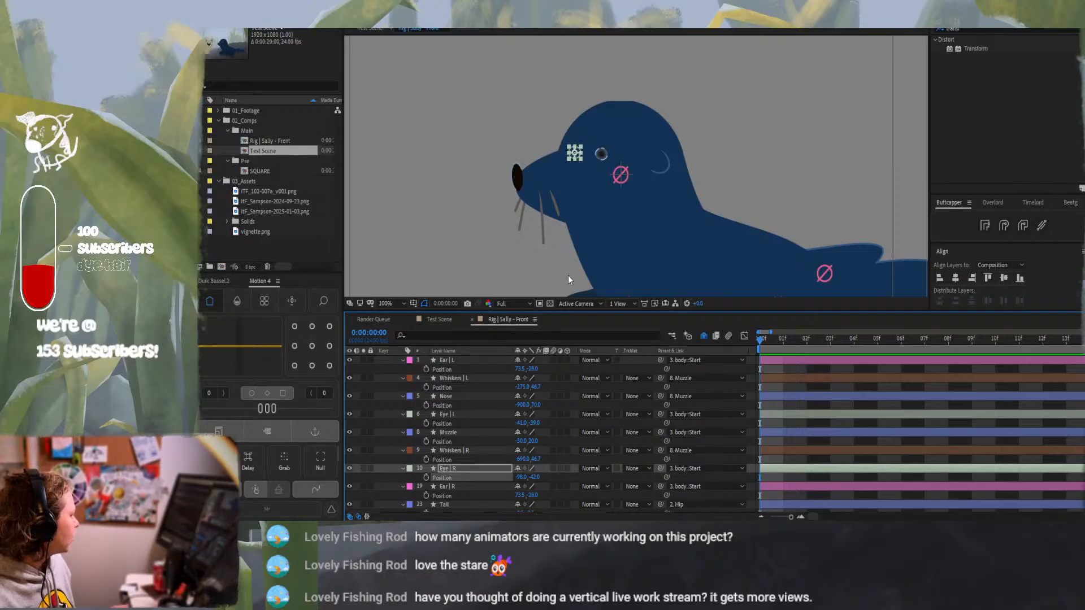
pyautogui.click(902, 375)
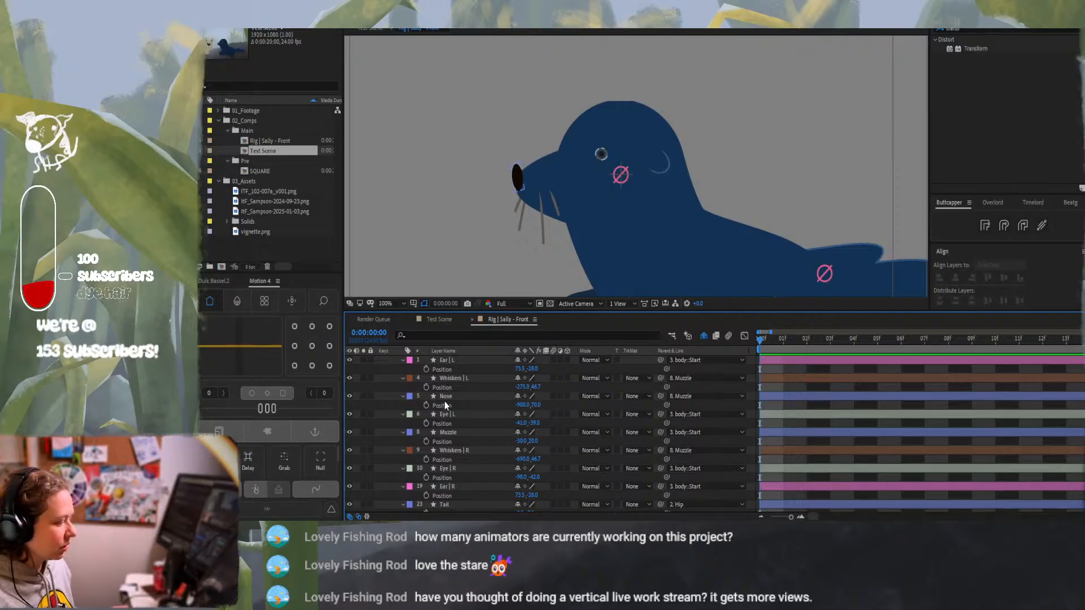
pyautogui.click(459, 469)
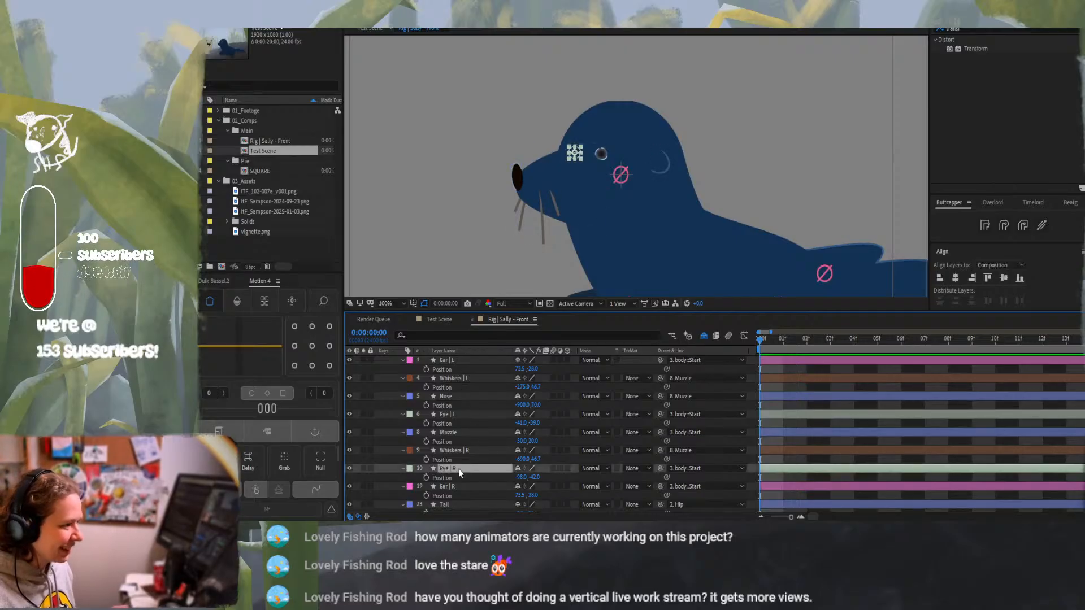
pyautogui.click(449, 416)
pyautogui.hotkey('shift', 'Left')
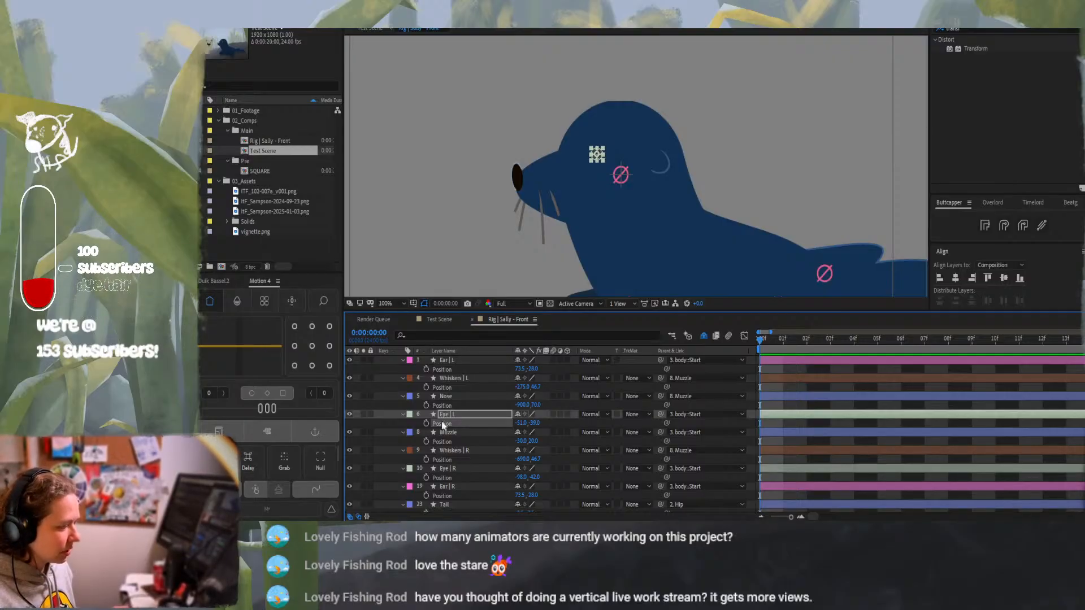
# Select all listed layers, try keyframing their Position at frame 0, and undo those keyframes
pyautogui.click(452, 359)
pyautogui.scroll(-1, 473, 472)
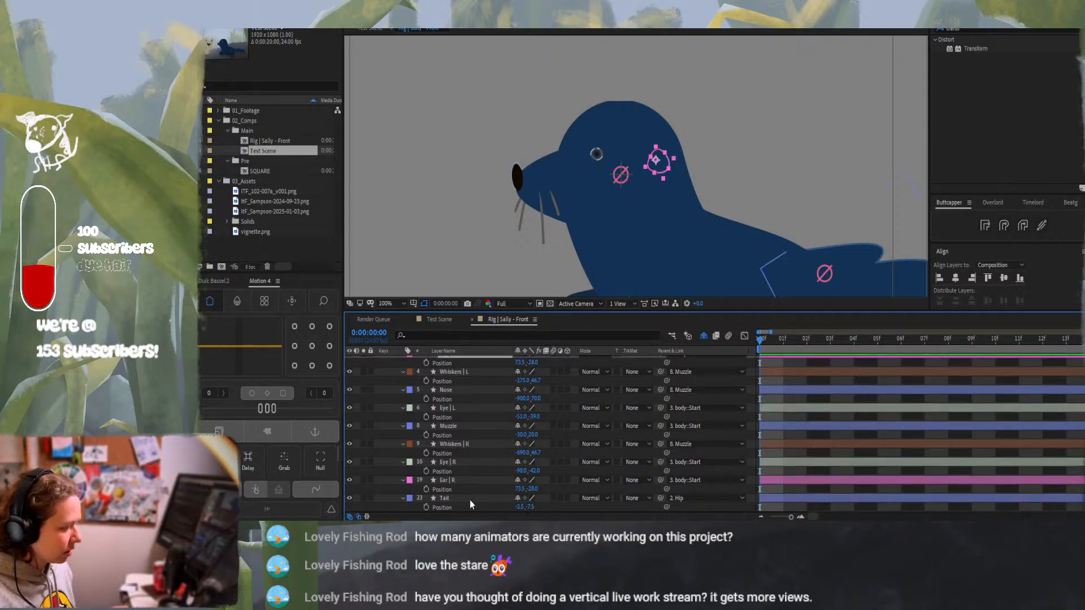
pyautogui.hotkey('ctrl', 'a')
pyautogui.click(427, 507)
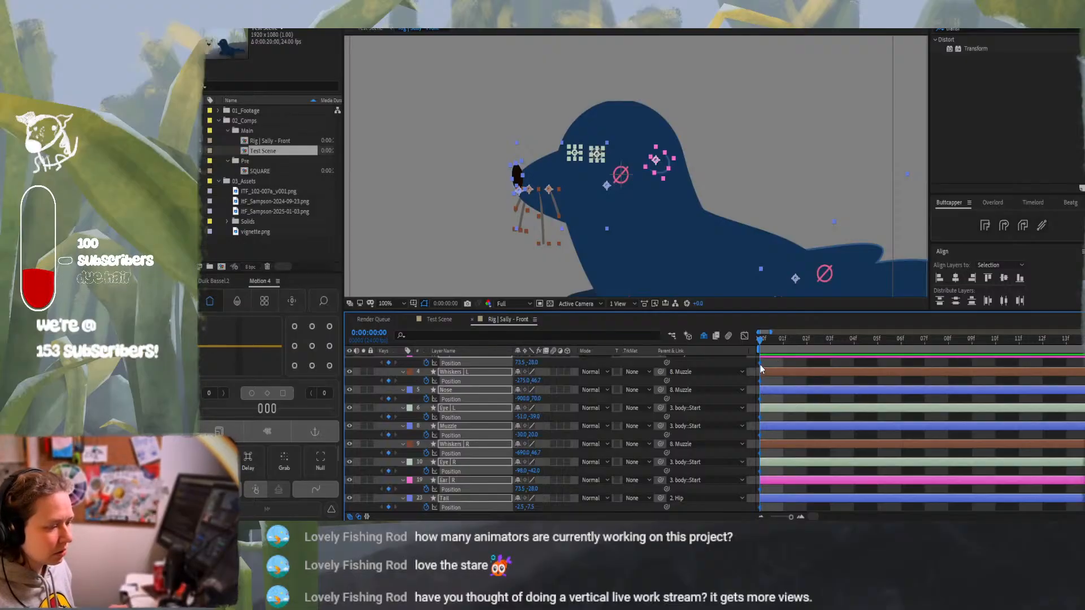
pyautogui.hotkey('ctrl', 'z')
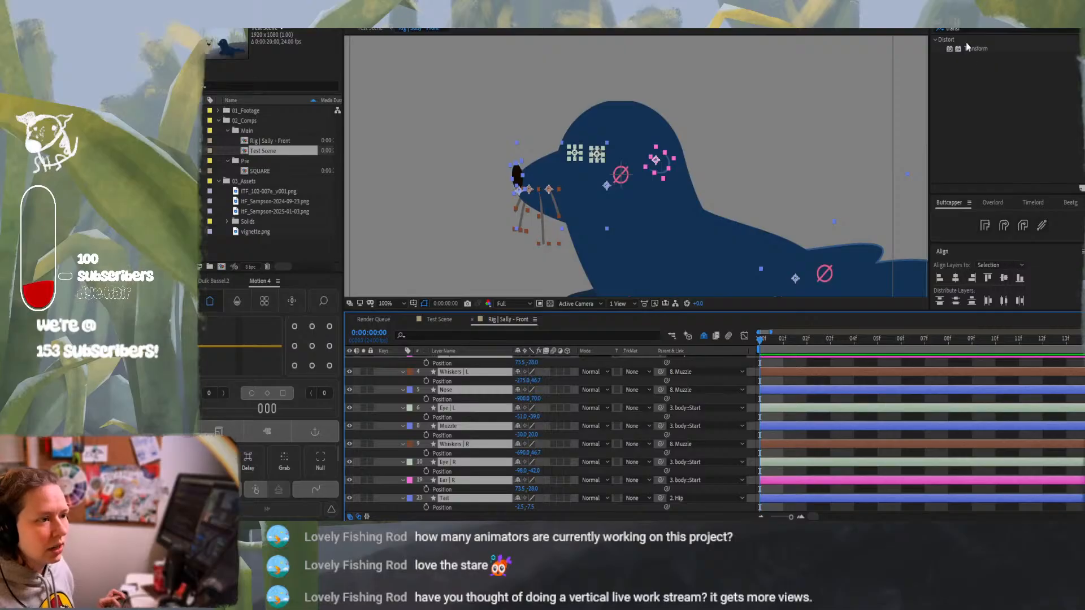
# Keyframe the Position of all selected layers at frame 1 and clear the selection
pyautogui.click(782, 342)
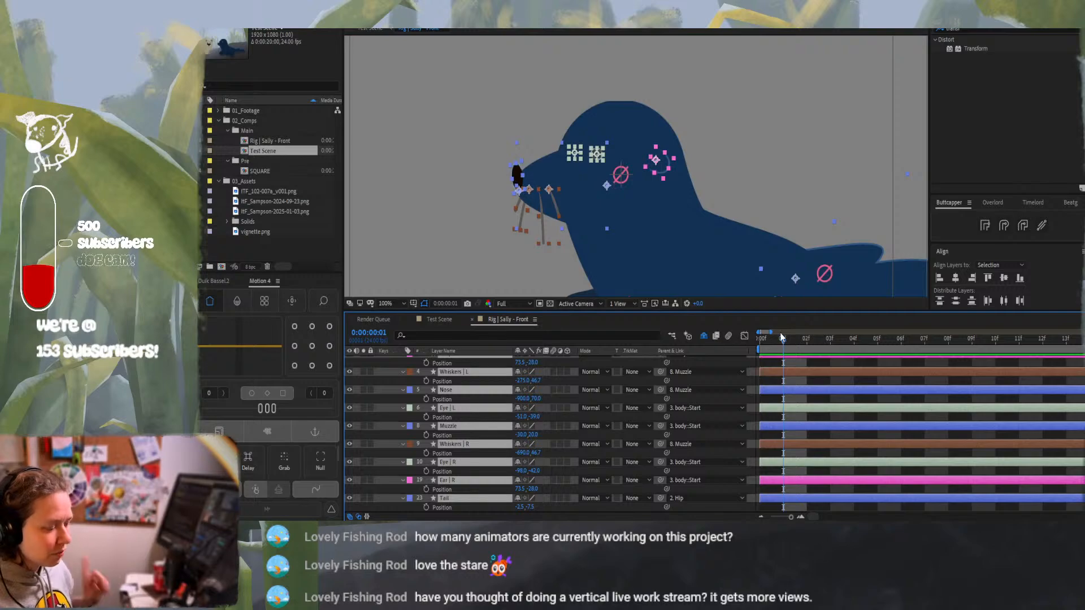
pyautogui.click(426, 382)
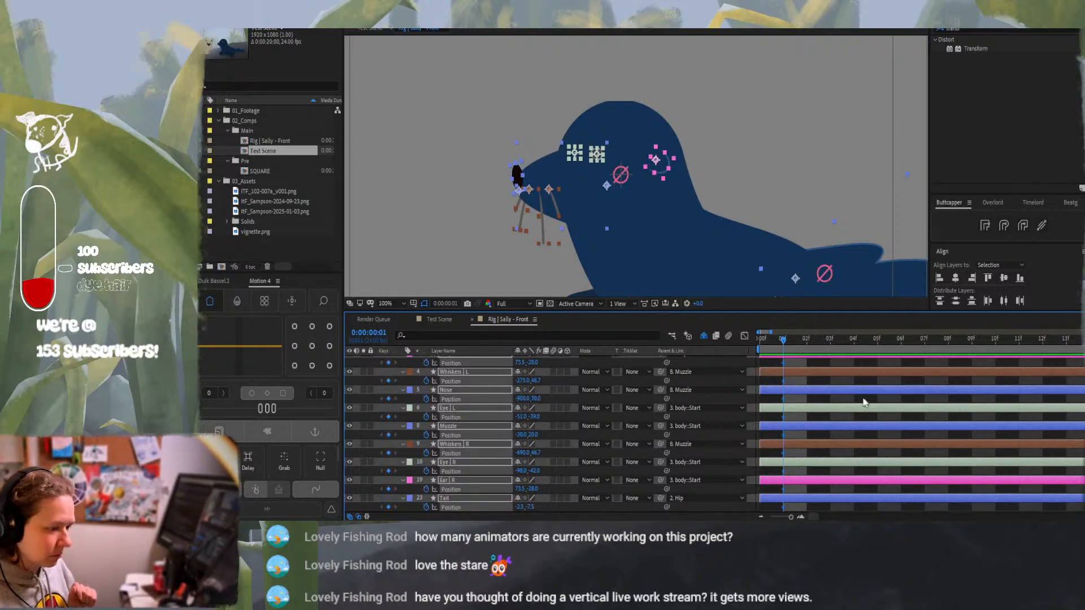
pyautogui.click(828, 399)
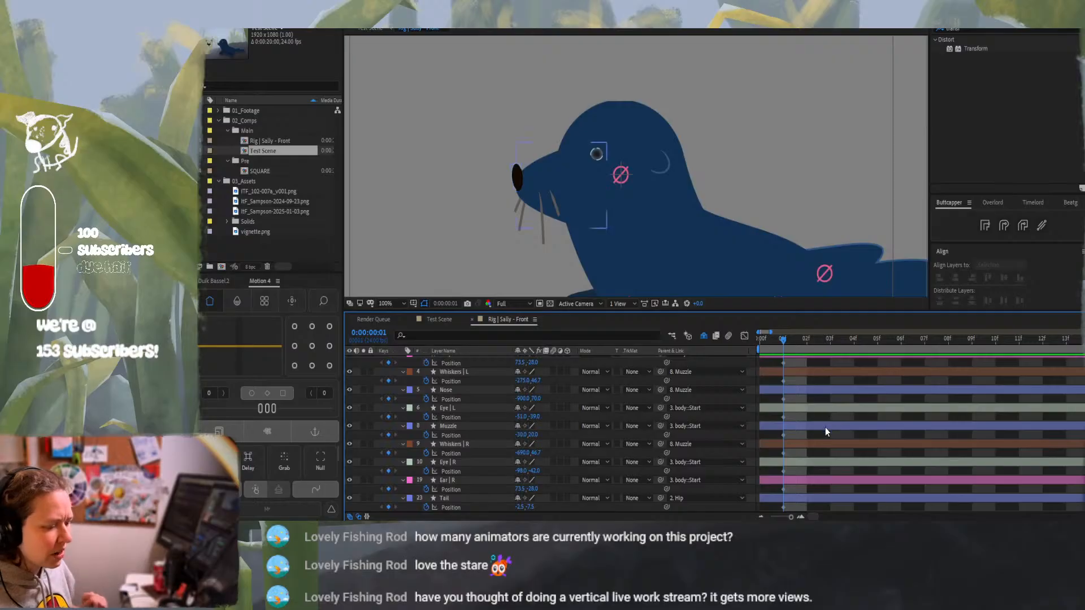
pyautogui.scroll(1, 825, 429)
pyautogui.scroll(-1, 823, 427)
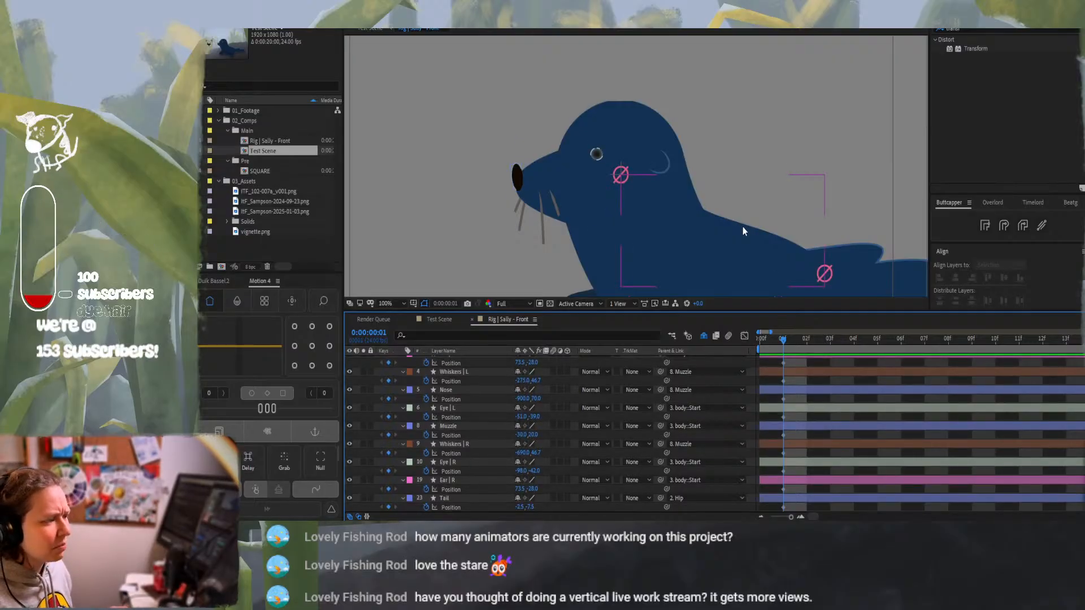
pyautogui.scroll(1, 923, 407)
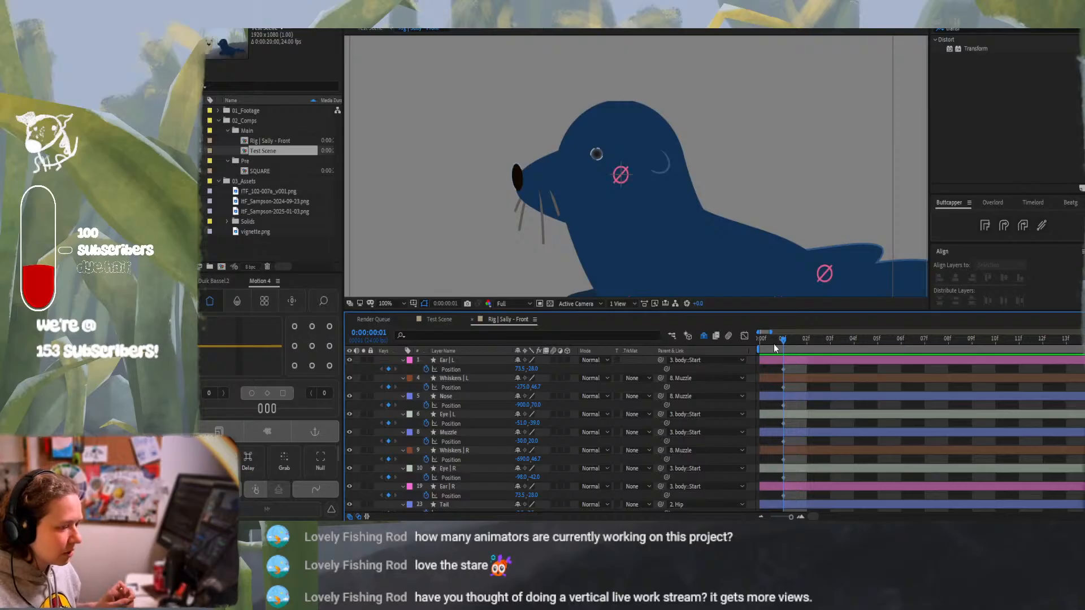
# At frame 0, shift the Ear | L layer to position 43.5, -28 and compare its pose with frame 1
pyautogui.click(764, 340)
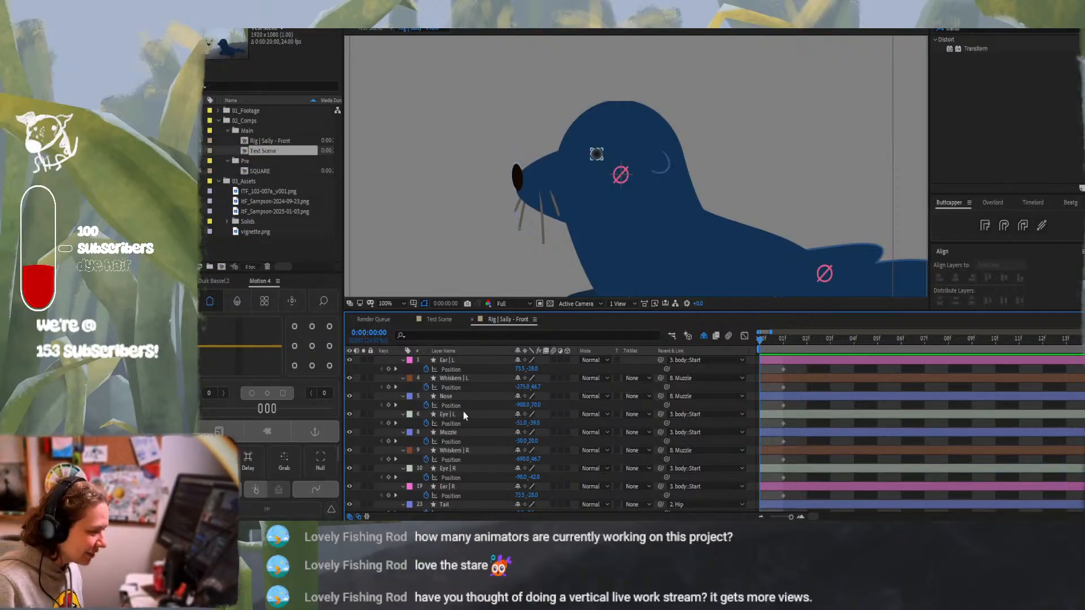
pyautogui.click(458, 362)
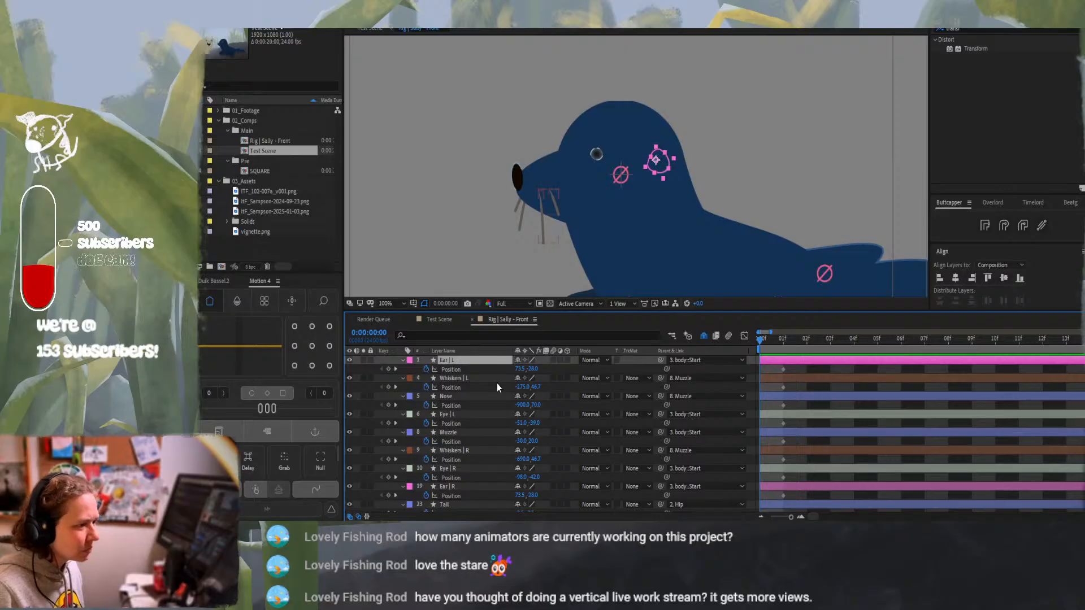
pyautogui.hotkey('shift', 'Left')
pyautogui.hotkey('shift', 'Left')
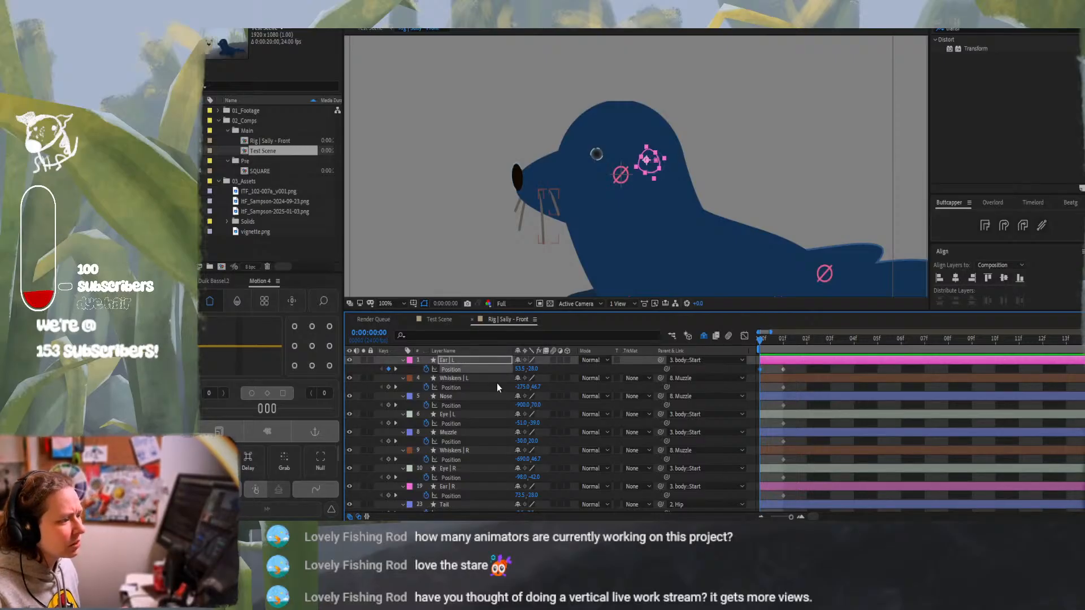
pyautogui.hotkey('shift', 'Left')
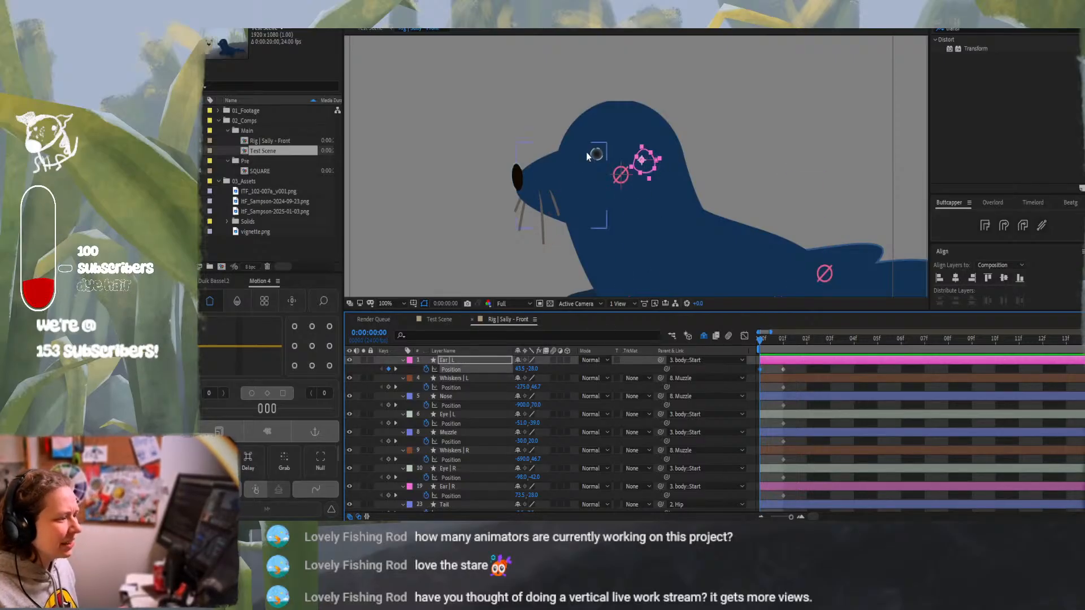
pyautogui.click(782, 341)
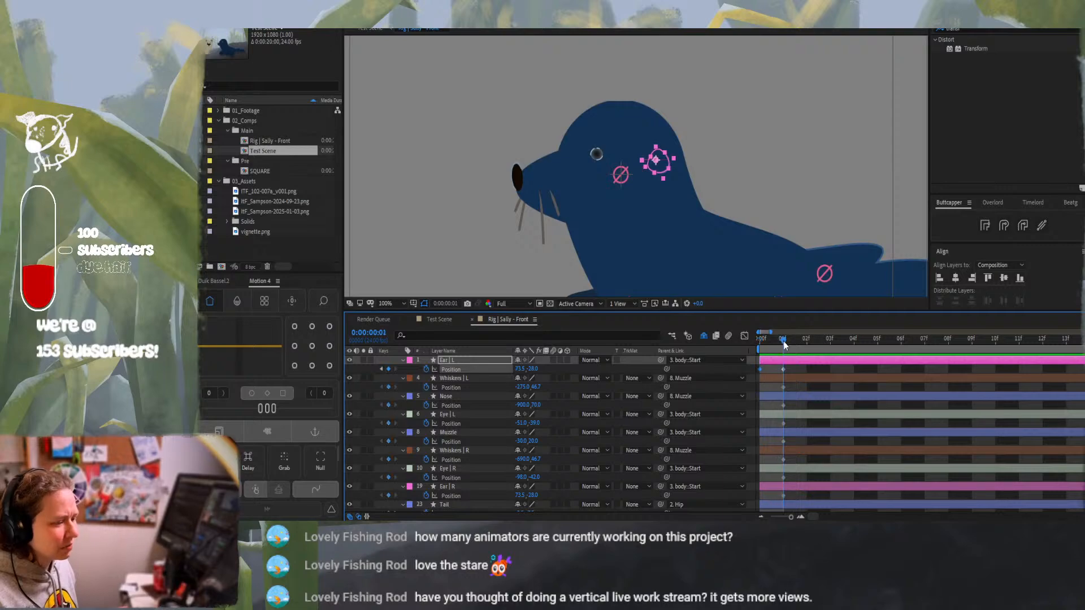
pyautogui.click(751, 341)
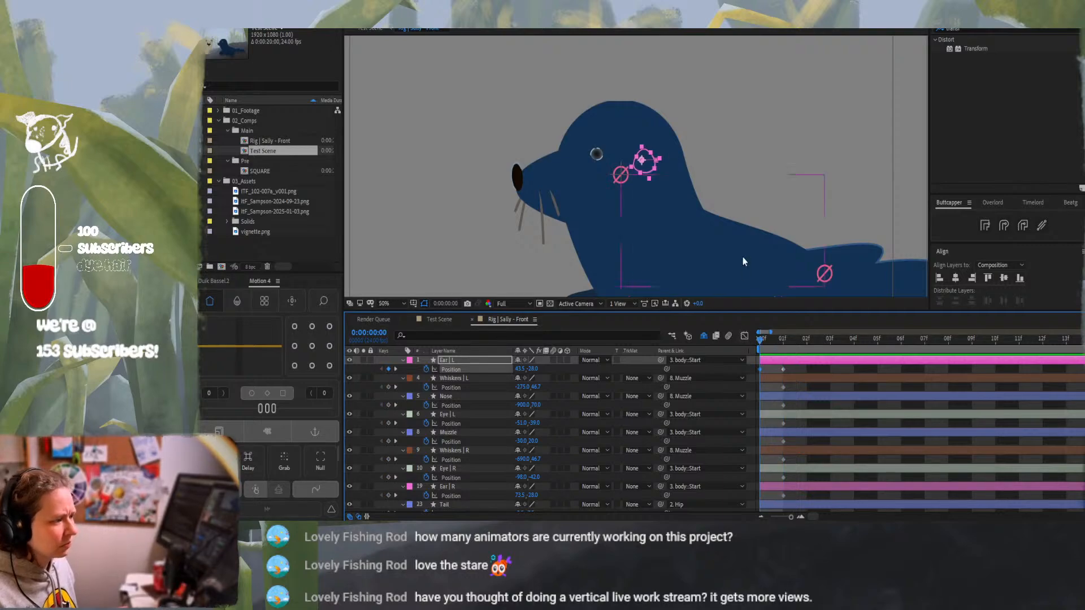
pyautogui.scroll(-1, 743, 260)
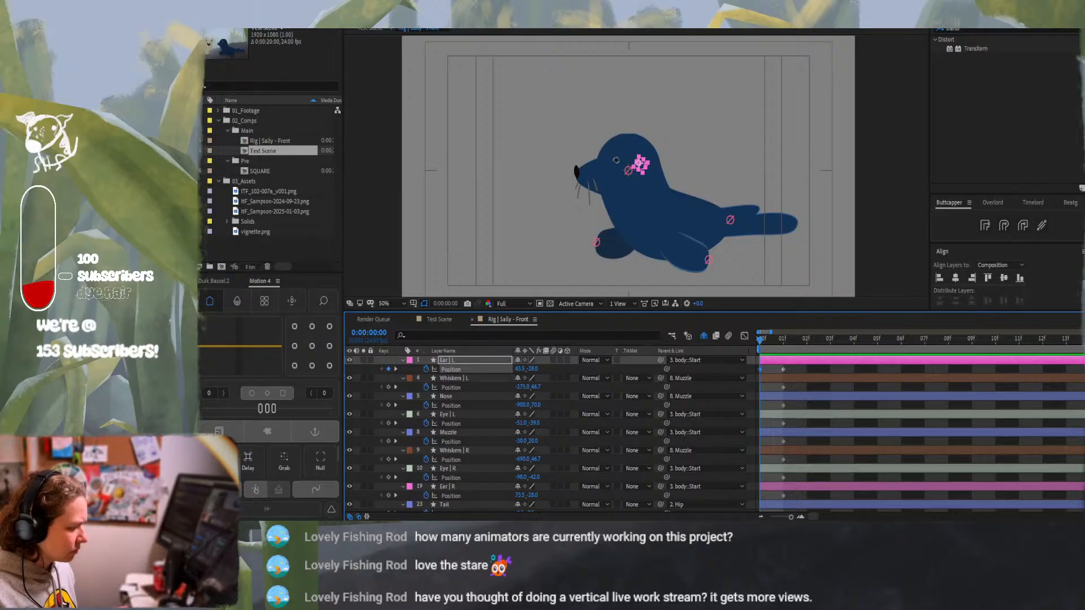
# Import the recent Rig - Sally - Front 2025-04-10 v001 image from File Explorer into the project's 03_Assets folder
pyautogui.press('super+e')
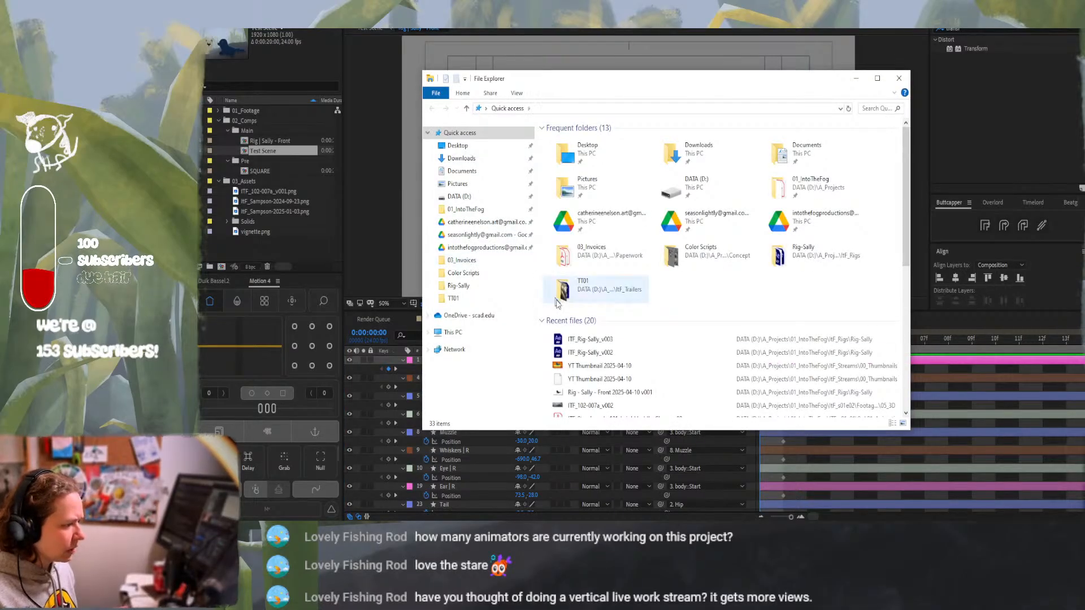
pyautogui.moveTo(579, 396); pyautogui.dragTo(269, 184)
pyautogui.click(899, 79)
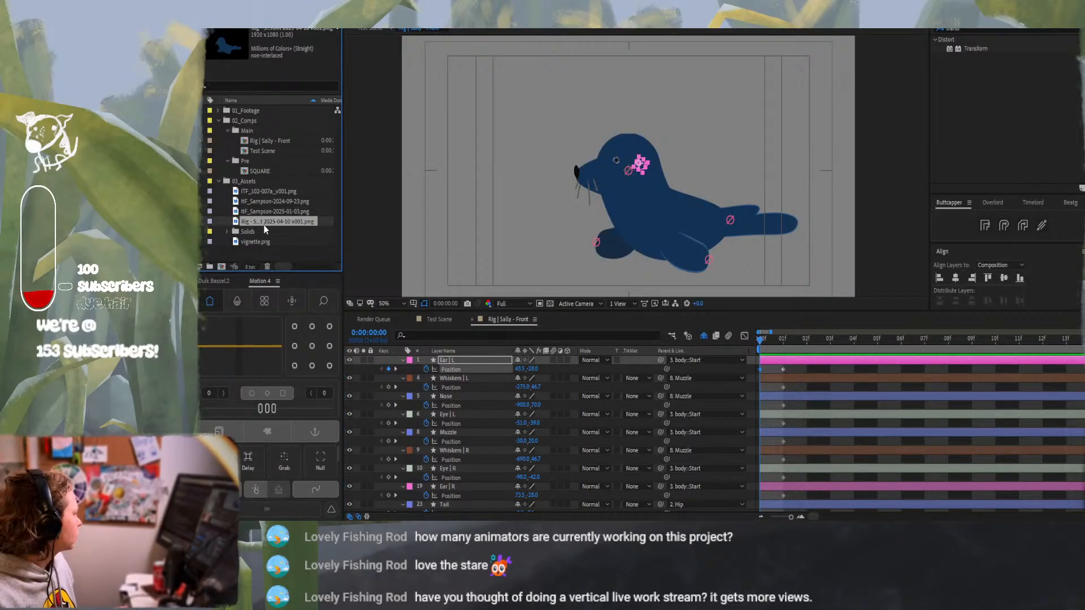
# Add the imported Sally reference image to the composition as the top layer and offset it left so its head sits beside the rig's
pyautogui.moveTo(266, 222); pyautogui.dragTo(648, 178)
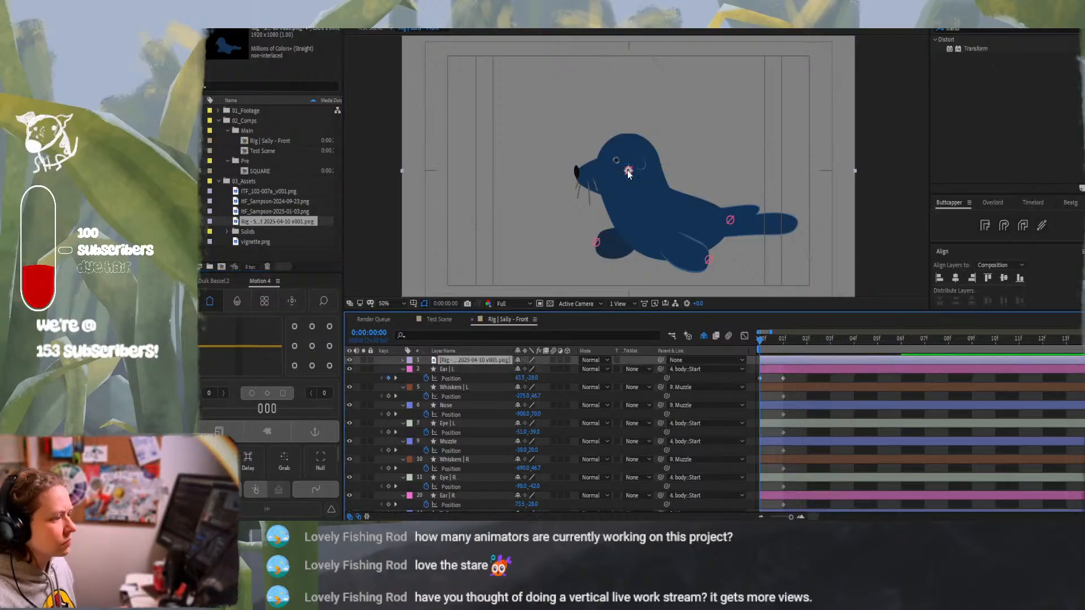
pyautogui.hotkey('shift', 'Left')
pyautogui.hotkey('shift', 'Left')
pyautogui.hotkey('shift', 'Left')
pyautogui.hotkey('shift', 'Left')
pyautogui.hotkey('shift', 'Left')
pyautogui.hotkey('shift', 'Left')
pyautogui.hotkey('shift', 'Left')
pyautogui.hotkey('shift', 'Left')
pyautogui.hotkey('shift', 'Left')
pyautogui.hotkey('shift', 'Left')
pyautogui.hotkey('shift', 'Left')
pyautogui.hotkey('shift', 'Left')
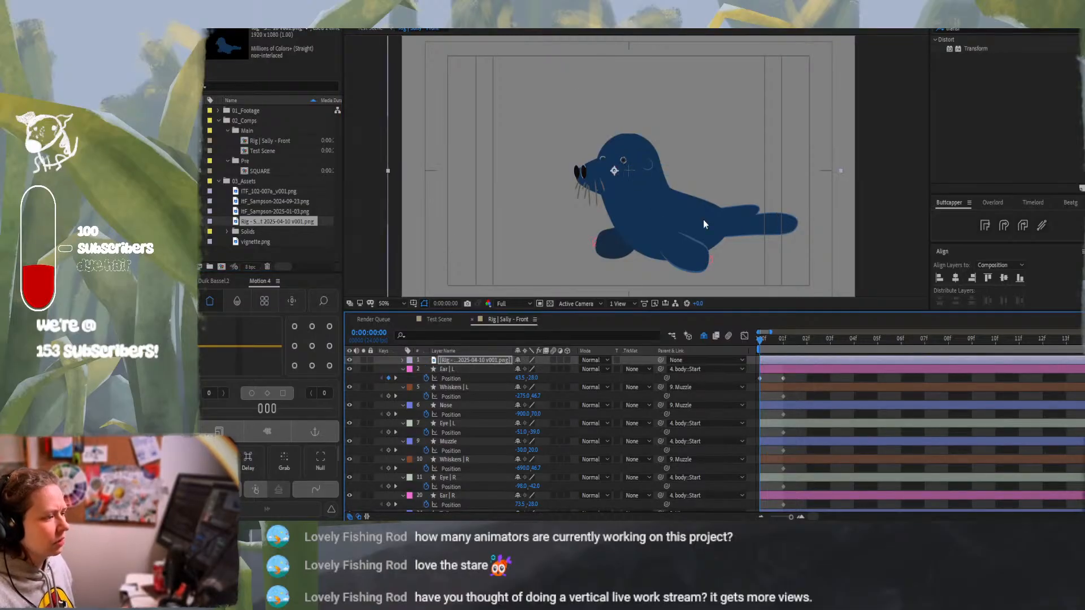
pyautogui.hotkey('shift', 'Left')
pyautogui.hotkey('shift', 'Left')
pyautogui.hotkey('shift', 'Left')
pyautogui.hotkey('shift', 'Left')
pyautogui.hotkey('shift', 'Left')
pyautogui.hotkey('shift', 'Left')
pyautogui.hotkey('shift', 'Left')
pyautogui.hotkey('shift', 'Left')
pyautogui.hotkey('shift', 'Left')
pyautogui.hotkey('shift', 'Left')
pyautogui.hotkey('shift', 'Left')
pyautogui.hotkey('shift', 'Left')
pyautogui.hotkey('shift', 'Left')
pyautogui.hotkey('shift', 'Left')
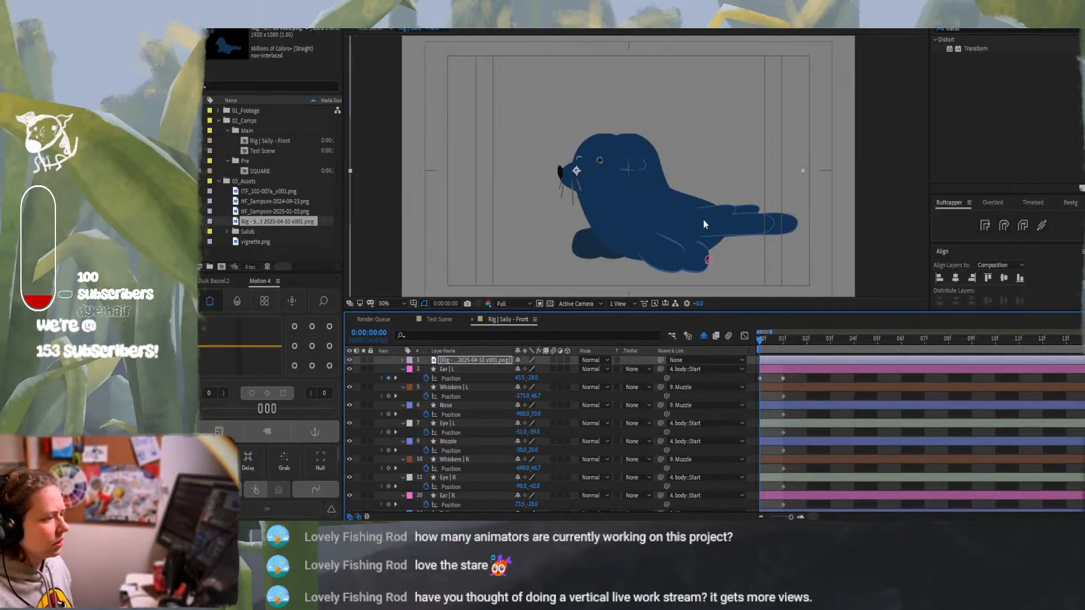
pyautogui.hotkey('shift', 'Left')
pyautogui.hotkey('shift', 'Left')
pyautogui.hotkey('shift', 'Left')
pyautogui.hotkey('shift', 'Left')
pyautogui.hotkey('shift', 'Left')
pyautogui.hotkey('shift', 'Left')
pyautogui.hotkey('shift', 'Left')
pyautogui.hotkey('shift', 'Left')
pyautogui.hotkey('shift', 'Left')
pyautogui.hotkey('shift', 'Left')
pyautogui.hotkey('shift', 'Left')
pyautogui.hotkey('shift', 'Left')
pyautogui.hotkey('shift', 'Left')
pyautogui.hotkey('shift', 'Left')
pyautogui.hotkey('shift', 'Left')
pyautogui.hotkey('shift', 'Left')
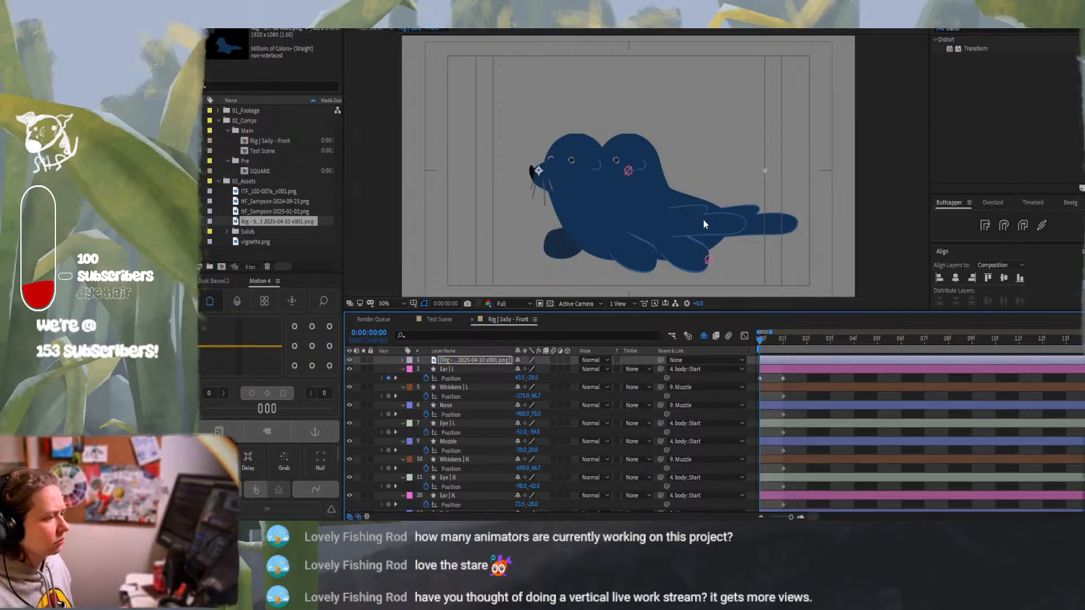
pyautogui.hotkey('shift', 'Left')
pyautogui.hotkey('shift', 'Left')
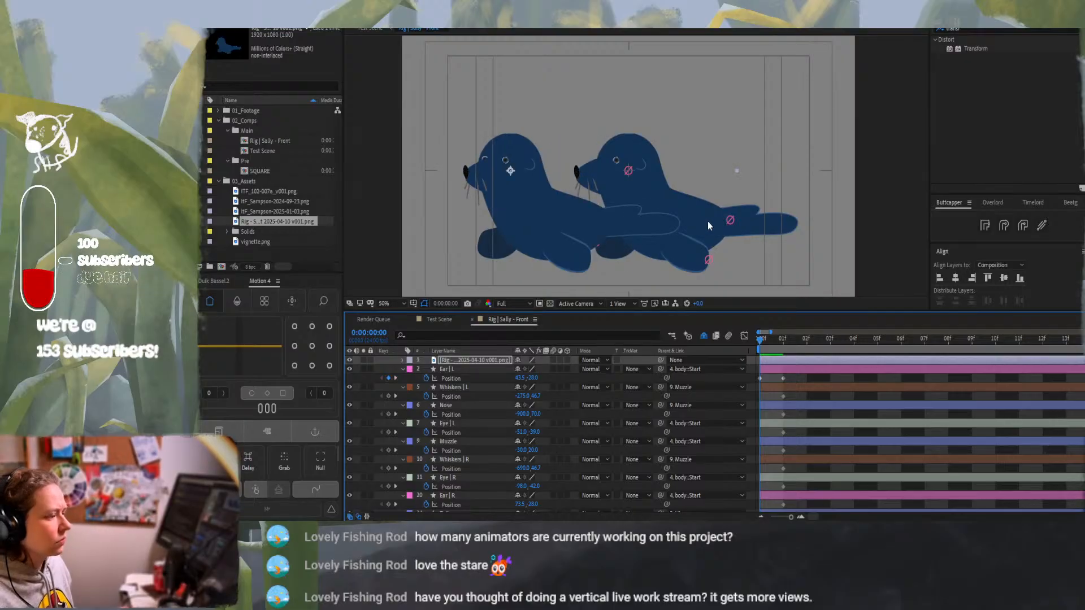
pyautogui.click(546, 234)
pyautogui.hotkey('shift', 'Left')
pyautogui.hotkey('shift', 'Left')
pyautogui.hotkey('shift', 'Left')
pyautogui.hotkey('shift', 'Left')
pyautogui.hotkey('shift', 'Left')
pyautogui.hotkey('shift', 'Left')
pyautogui.hotkey('shift', 'Left')
pyautogui.hotkey('shift', 'Left')
pyautogui.hotkey('shift', 'Left')
pyautogui.hotkey('shift', 'Left')
pyautogui.hotkey('shift', 'Left')
pyautogui.hotkey('shift', 'Left')
pyautogui.hotkey('shift', 'Left')
pyautogui.hotkey('shift', 'Left')
pyautogui.hotkey('shift', 'Left')
pyautogui.hotkey('shift', 'Left')
pyautogui.hotkey('shift', 'Left')
pyautogui.hotkey('shift', 'Left')
pyautogui.hotkey('shift', 'Left')
pyautogui.hotkey('shift', 'Left')
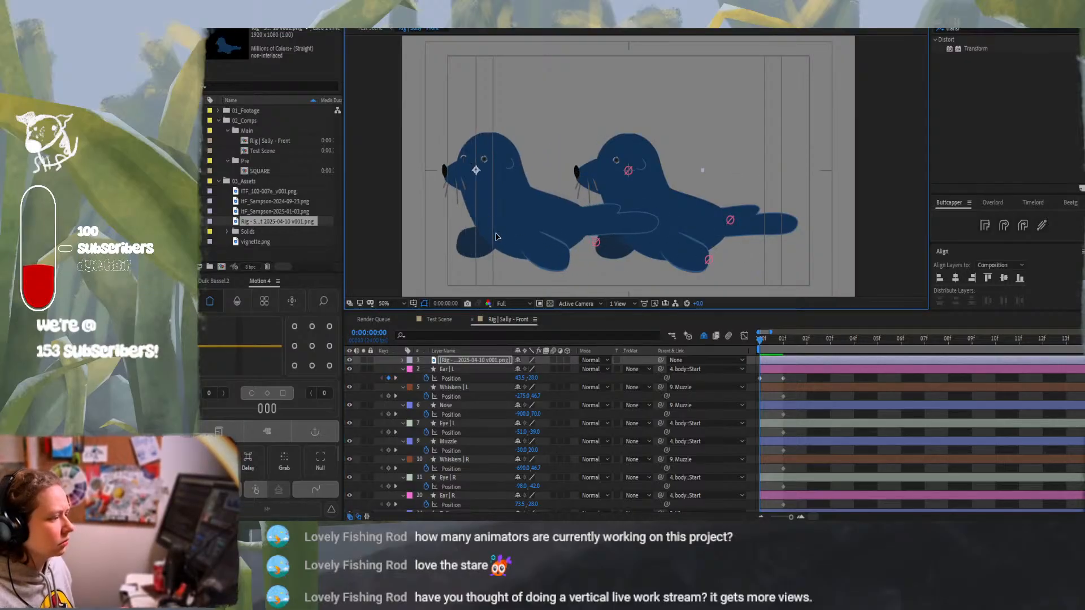
pyautogui.moveTo(492, 239); pyautogui.dragTo(590, 239)
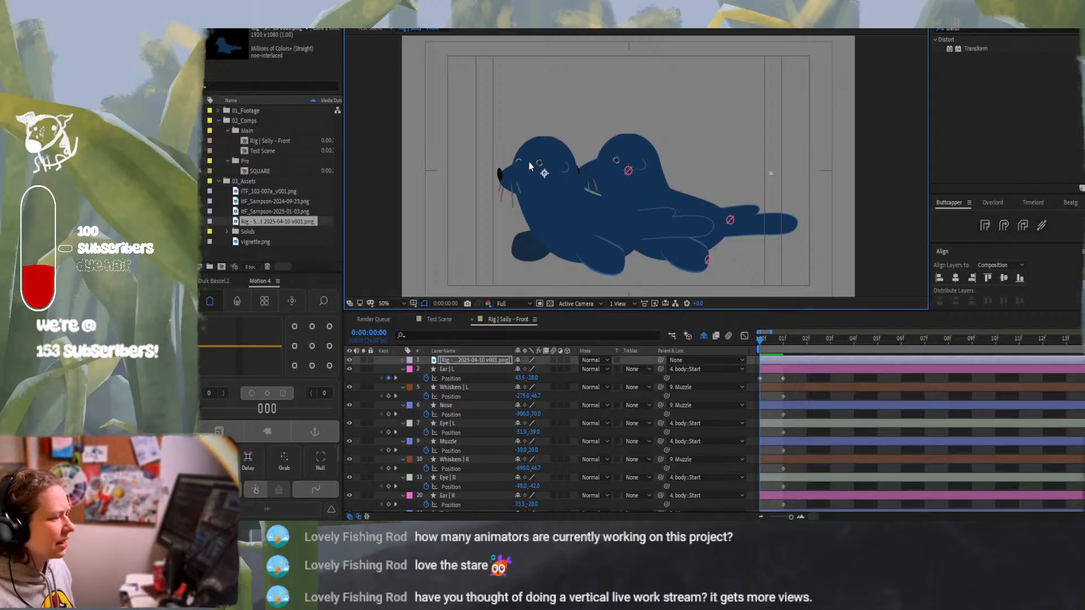
# At frame 0, move the Eye | R layer to position -88, -42 and the Eye | L layer to -71, -39
pyautogui.press('/')
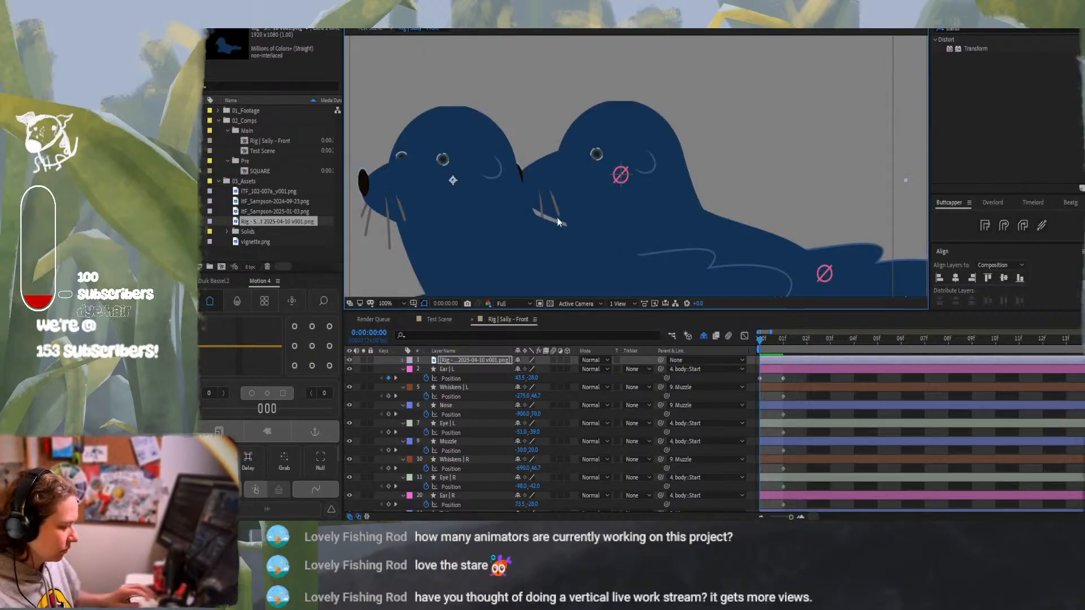
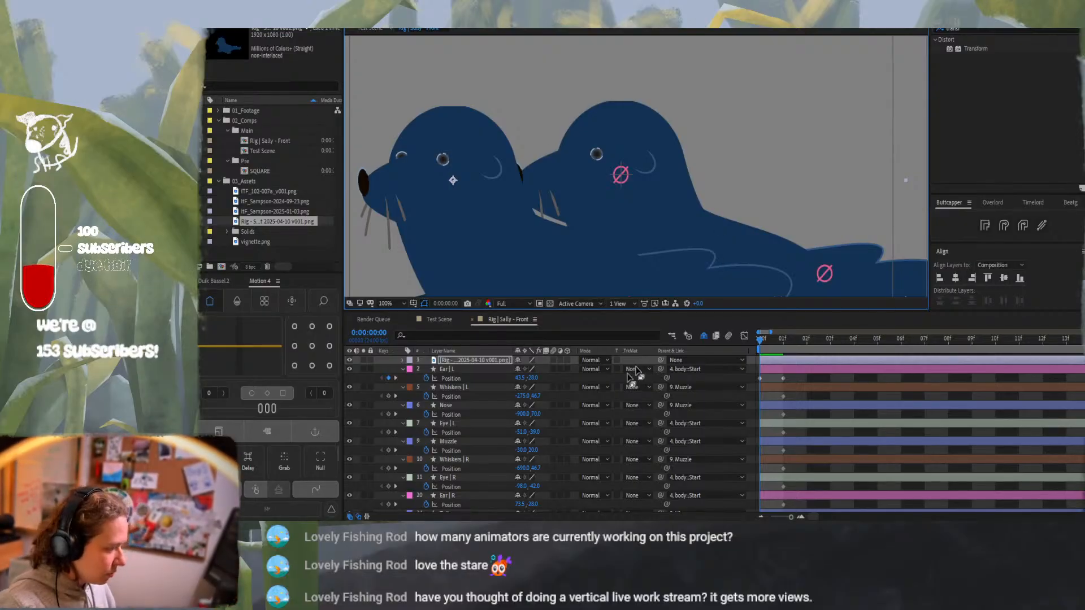
pyautogui.click(469, 481)
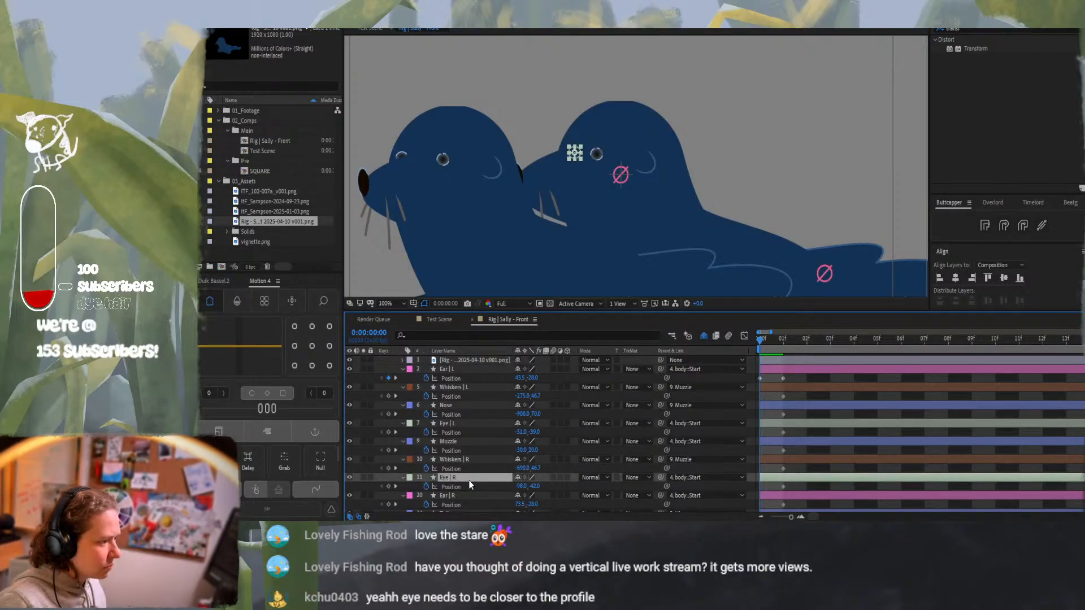
pyautogui.hotkey('shift', 'Right')
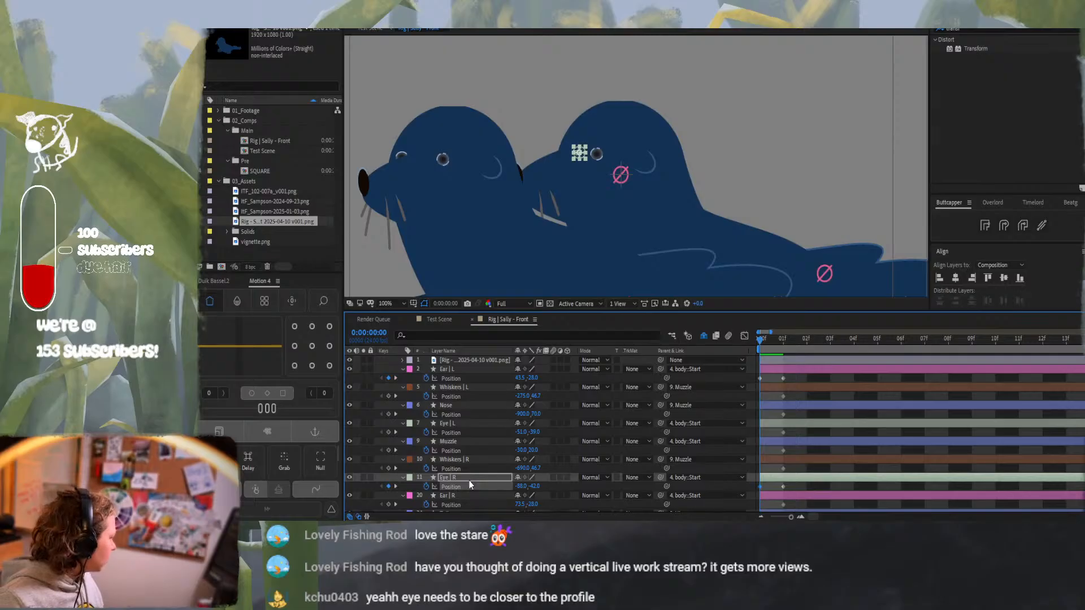
pyautogui.click(473, 424)
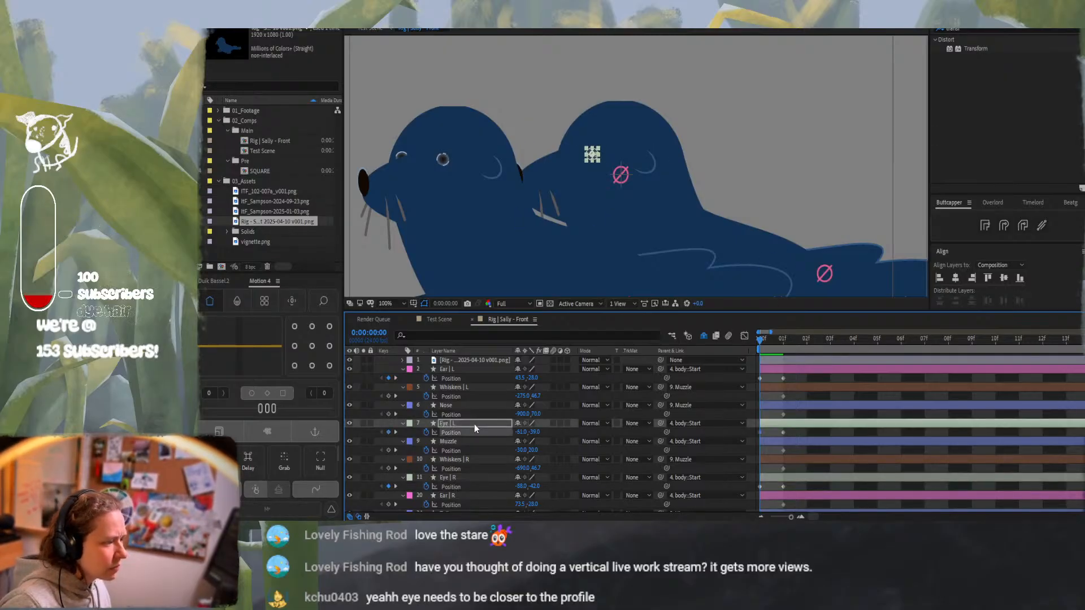
pyautogui.hotkey('shift', 'Left')
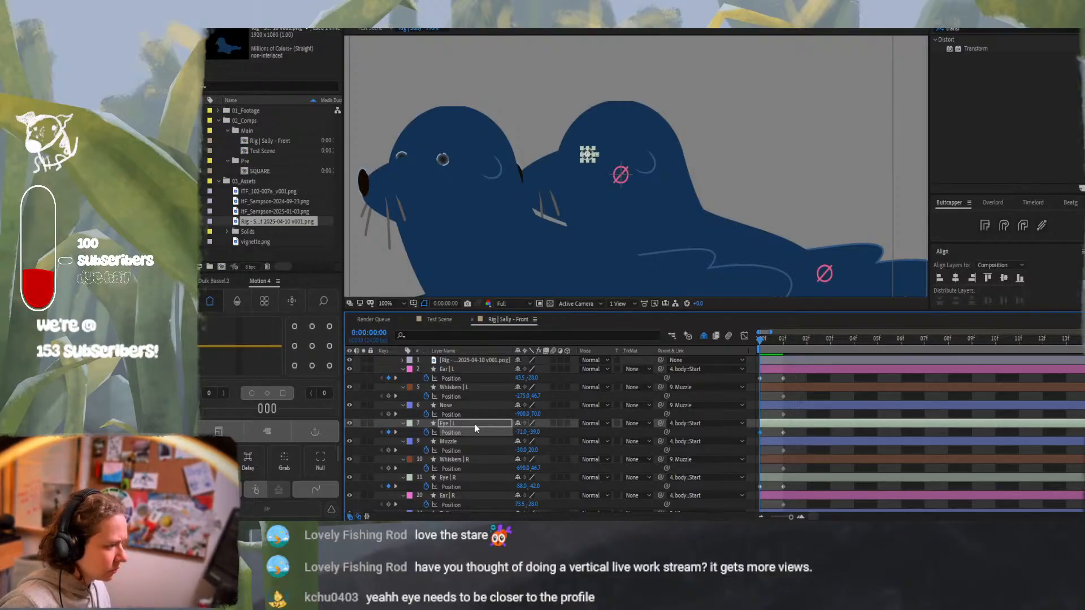
# Nudge the Eye | L layer closer to the muzzle, to about -81, -40, and clear the layer selection
pyautogui.click(455, 477)
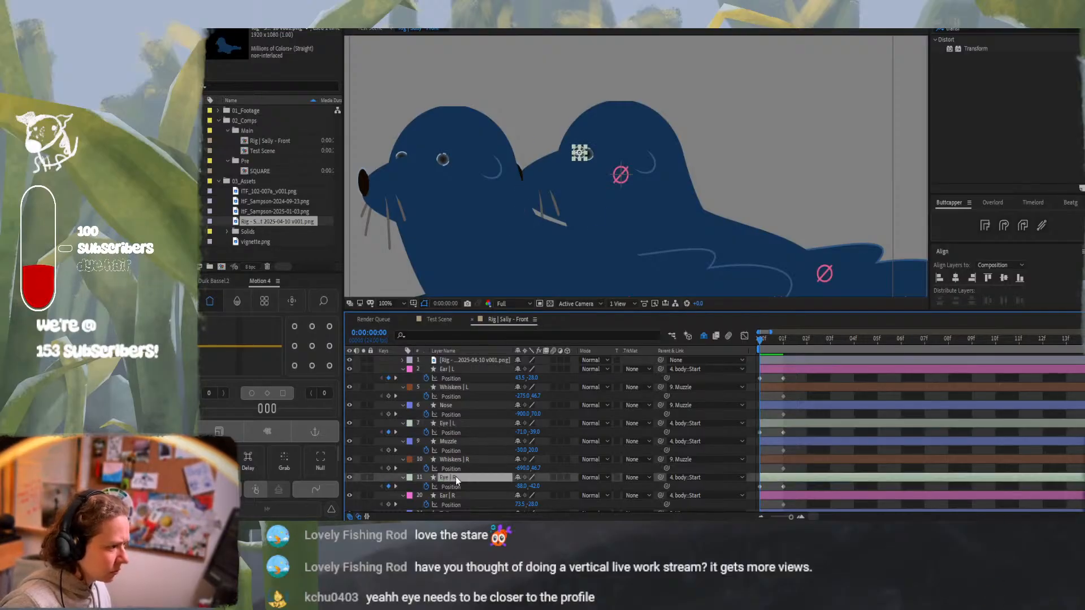
pyautogui.click(456, 424)
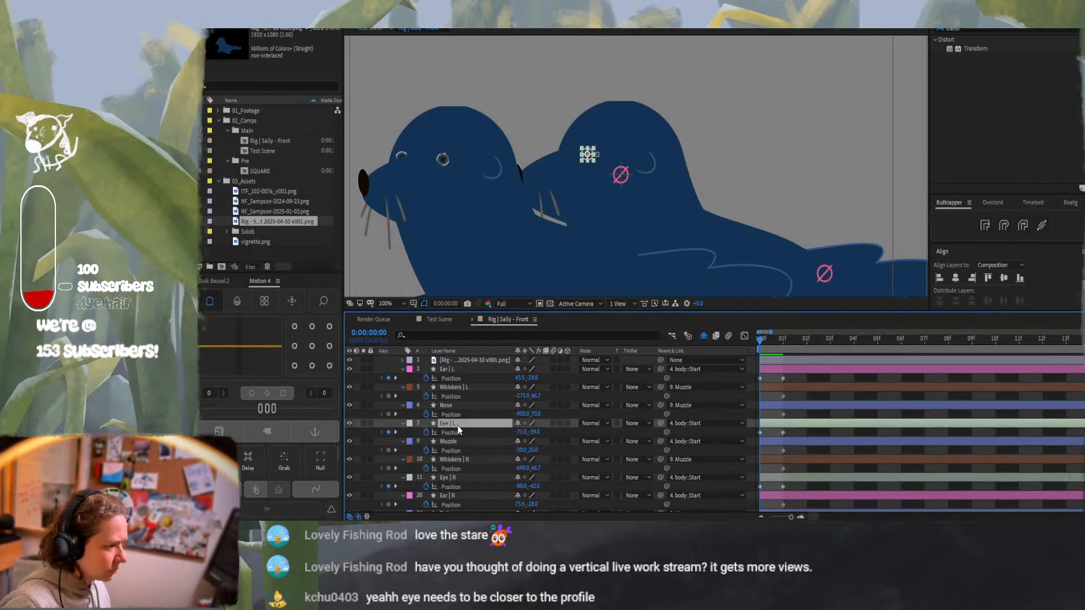
pyautogui.press('Left')
pyautogui.press('Left')
pyautogui.press('Left')
pyautogui.press('Left')
pyautogui.press('Left')
pyautogui.press('Left')
pyautogui.press('Left')
pyautogui.press('Left')
pyautogui.press('Left')
pyautogui.press('Left')
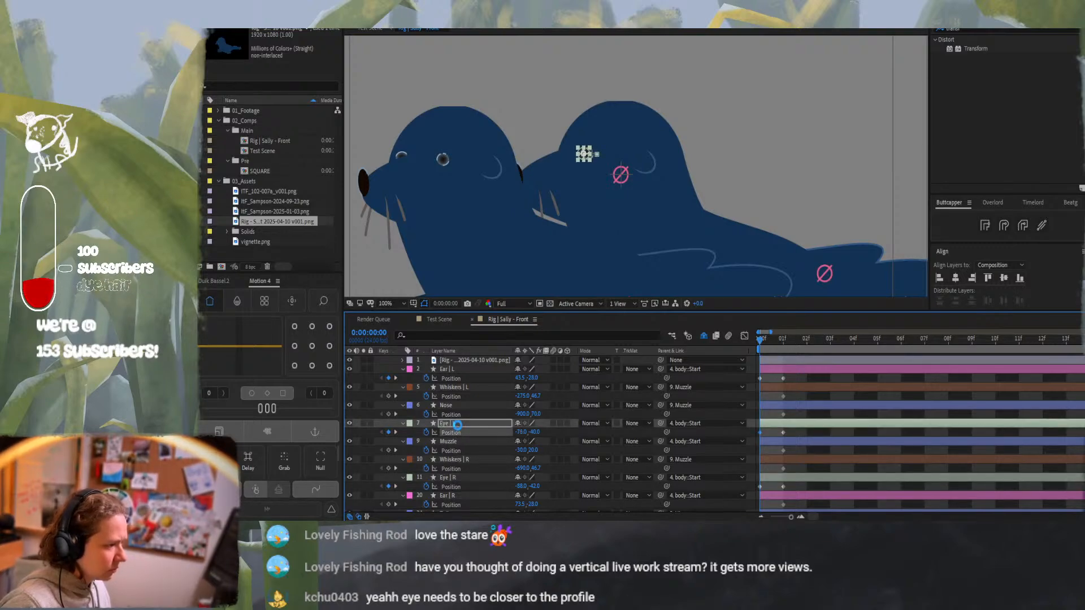
pyautogui.click(477, 478)
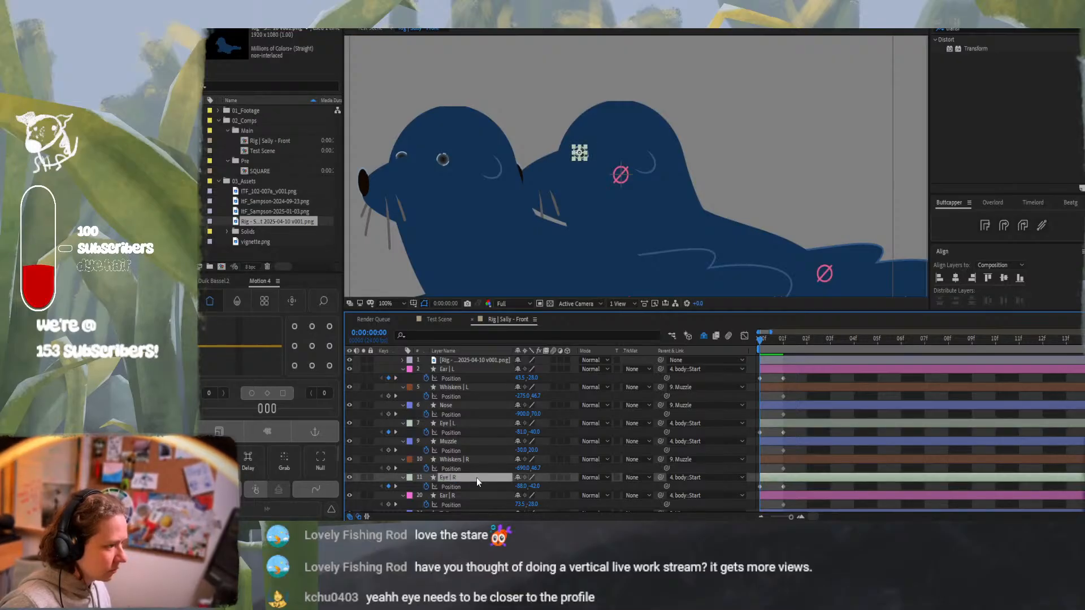
pyautogui.click(856, 379)
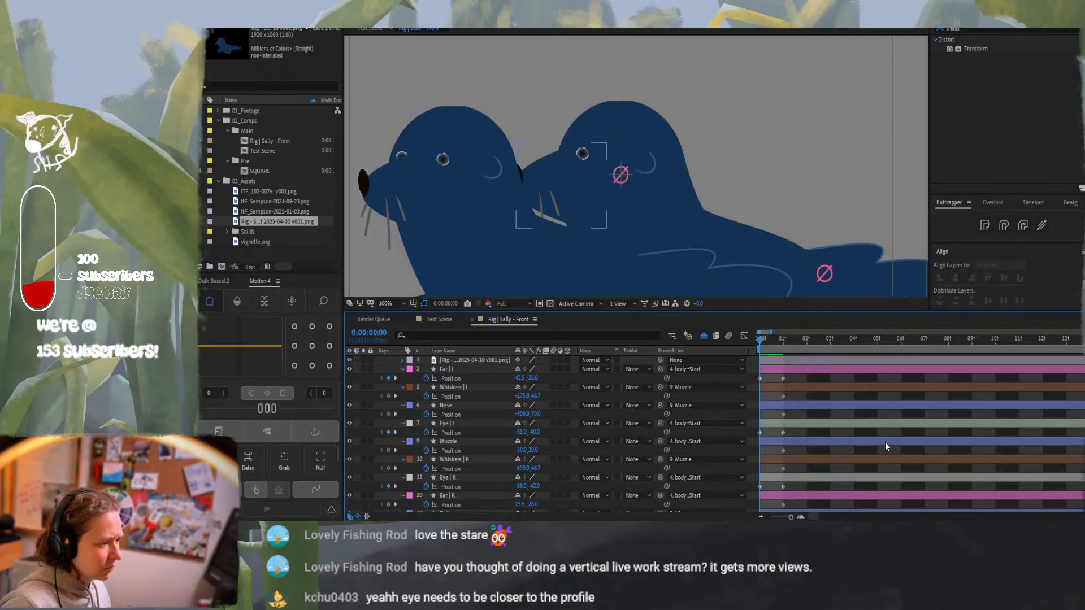
# Compare the rig's head with the reference image by toggling the reference layer's visibility, and leave that layer hidden
pyautogui.press(',')
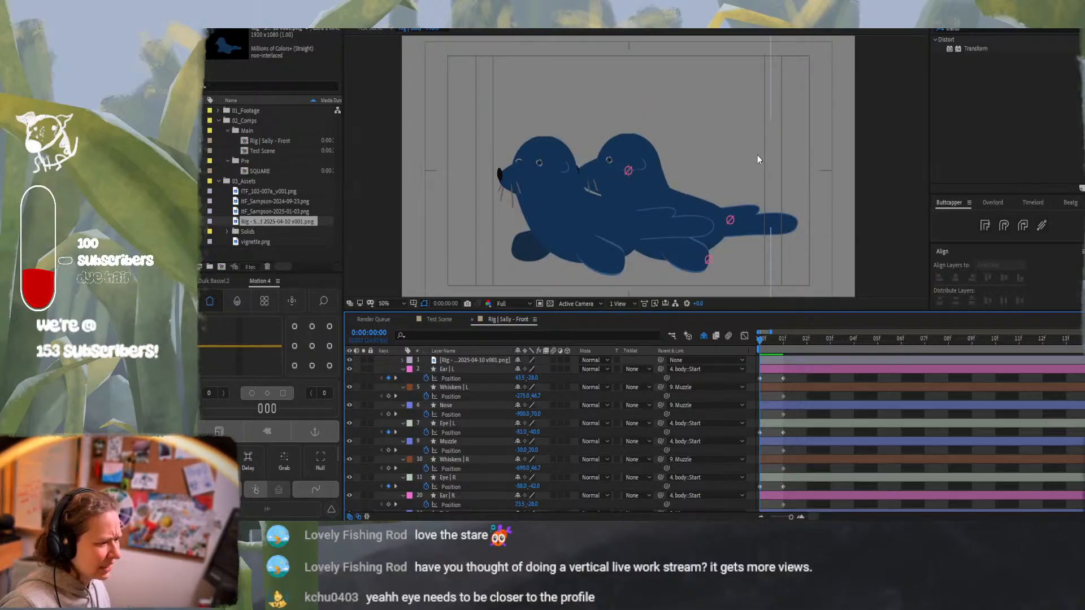
pyautogui.press('.')
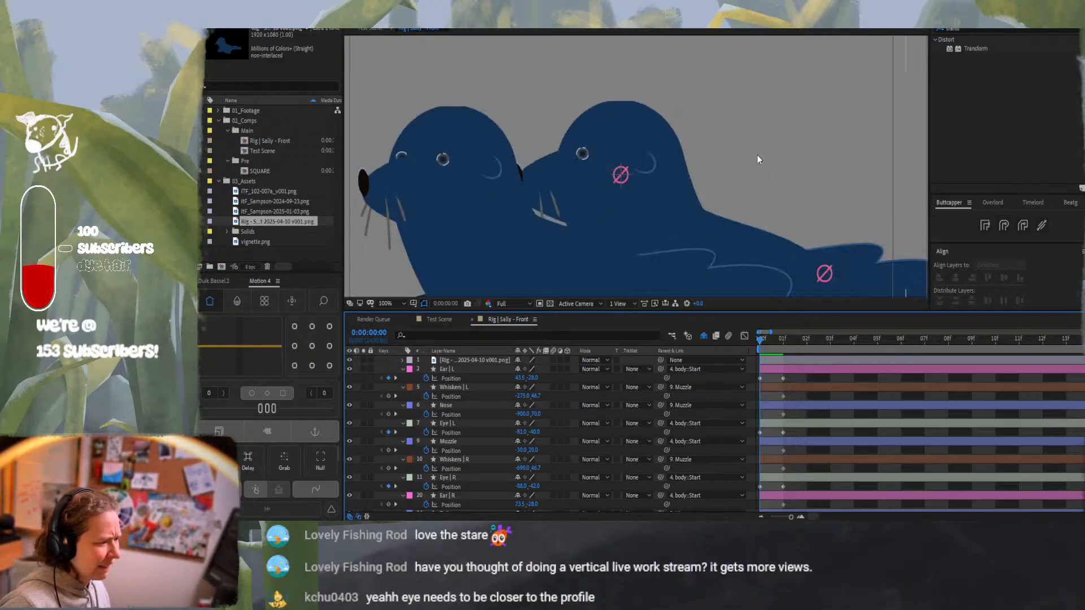
pyautogui.click(349, 361)
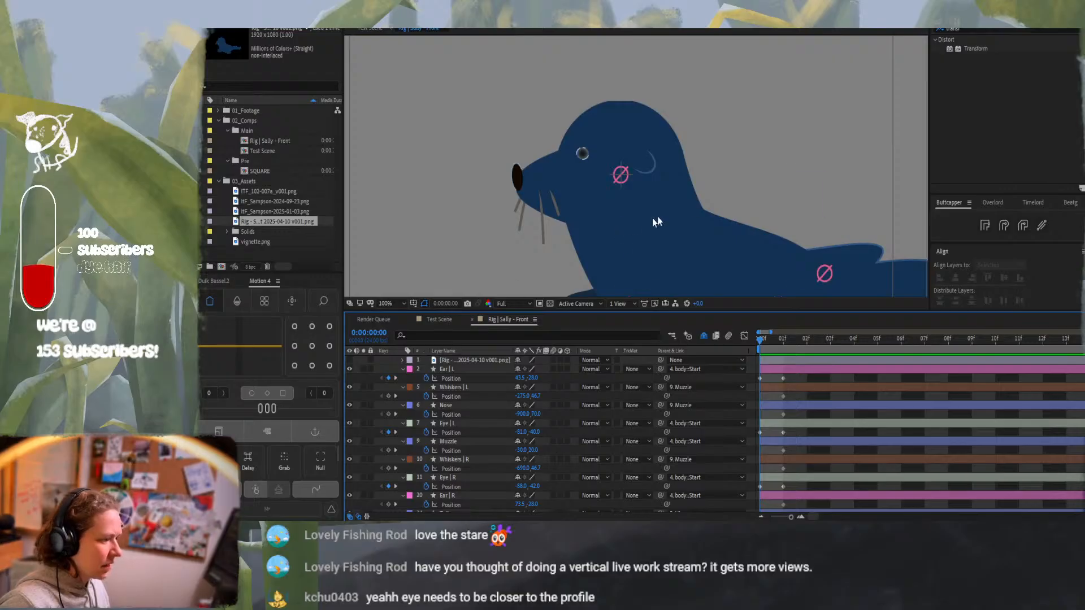
pyautogui.moveTo(695, 203); pyautogui.dragTo(548, 207)
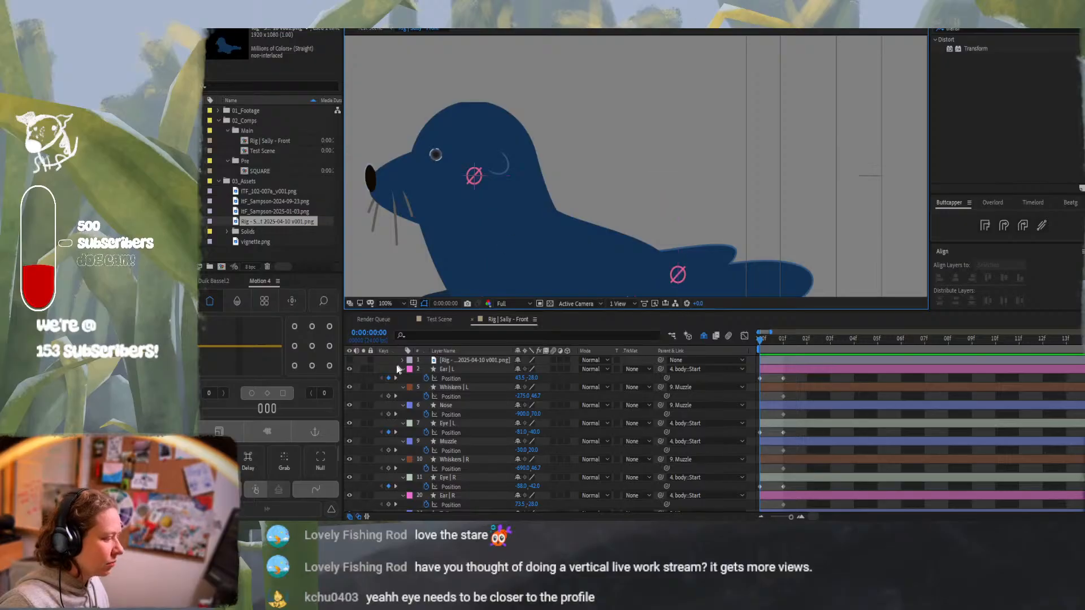
pyautogui.click(349, 360)
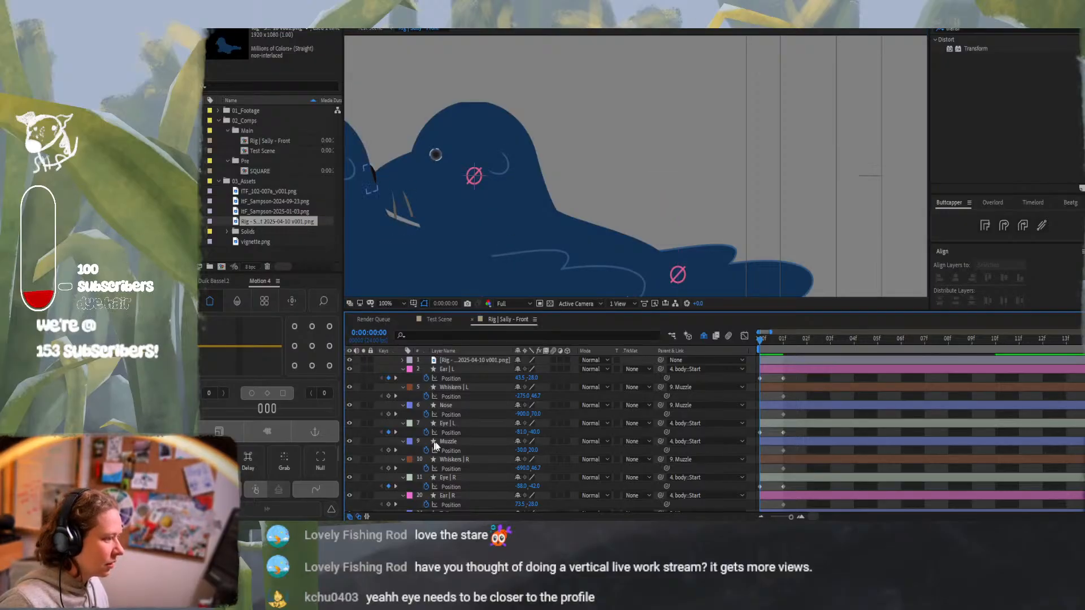
pyautogui.moveTo(620, 167); pyautogui.dragTo(740, 164)
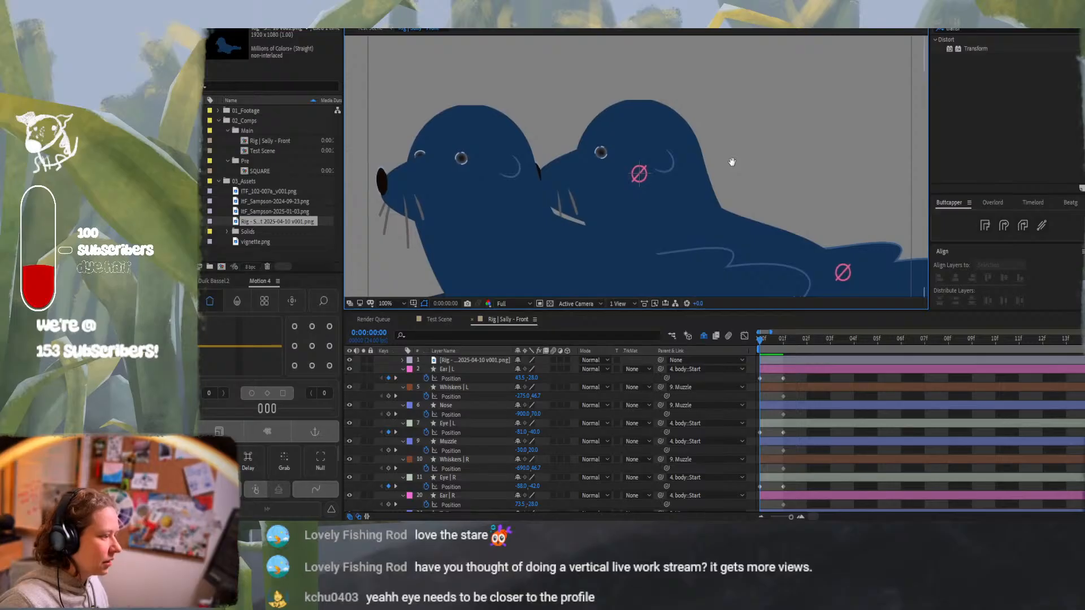
pyautogui.moveTo(732, 162); pyautogui.dragTo(721, 162)
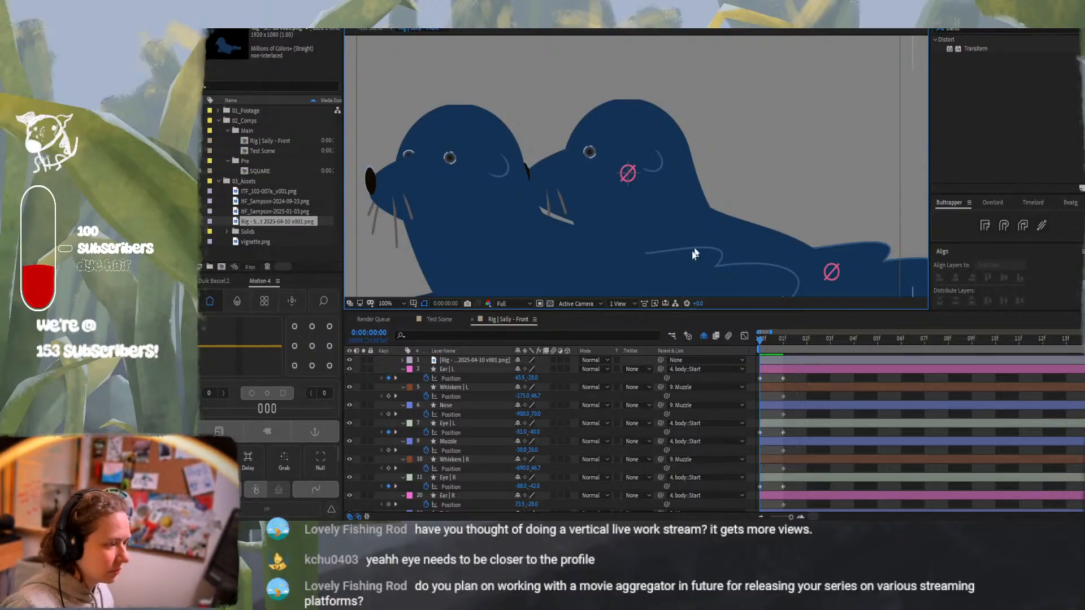
pyautogui.click(349, 360)
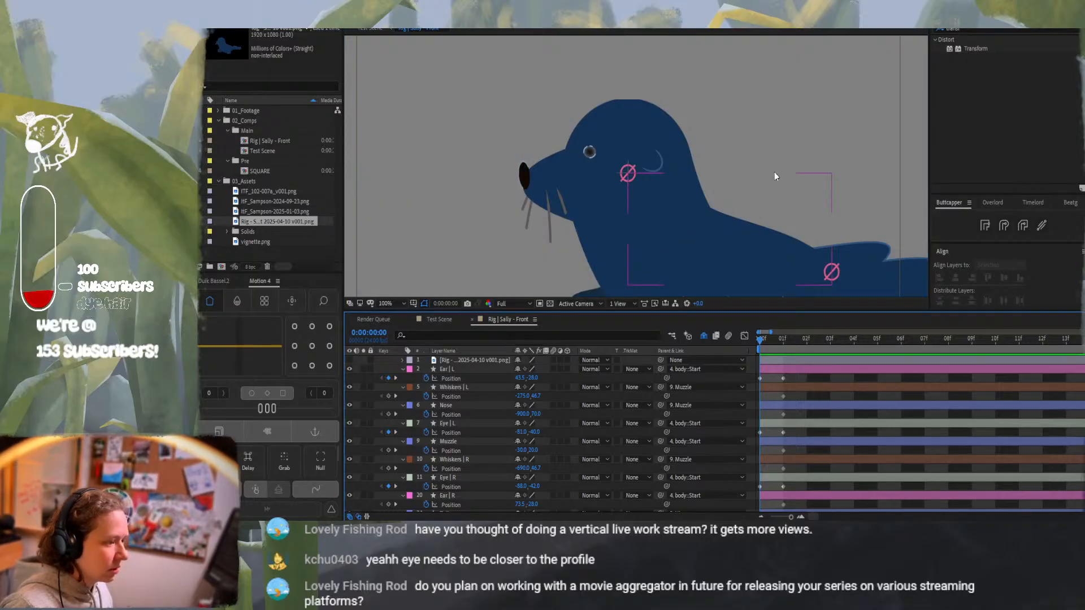
pyautogui.moveTo(774, 172); pyautogui.dragTo(616, 174)
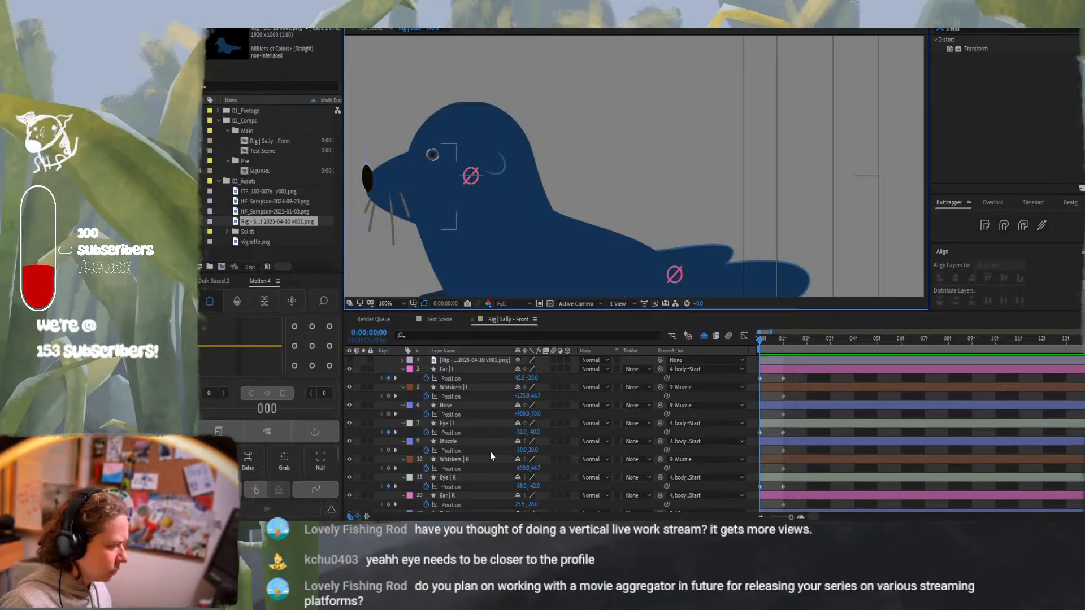
# At frame 0, nudge the Ear | L layer back and down on the head to position 50.5, -22
pyautogui.click(475, 372)
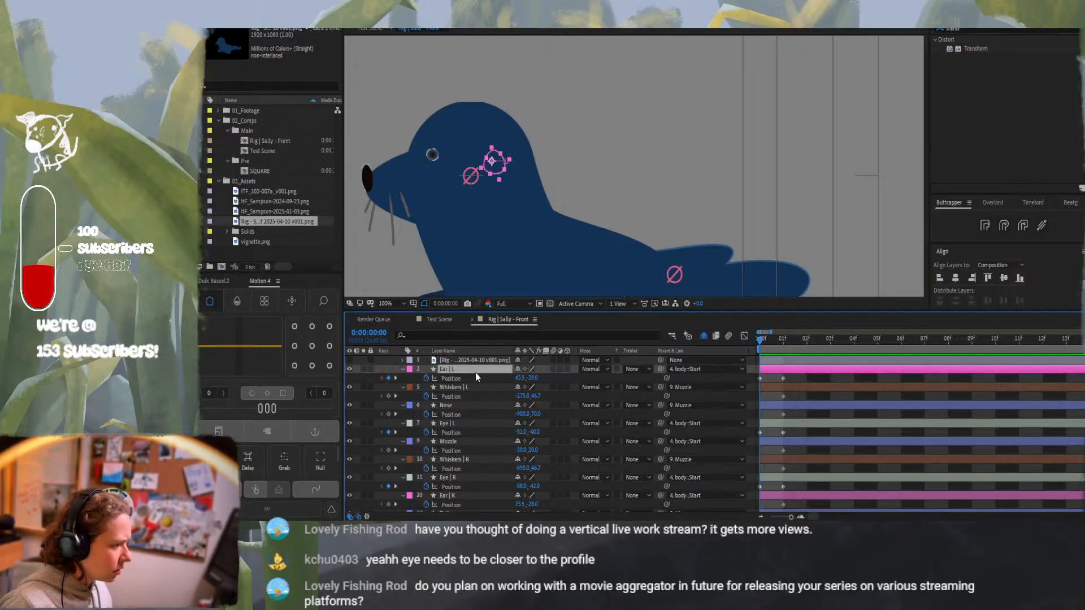
pyautogui.press('Right')
pyautogui.press('Right')
pyautogui.press('Right')
pyautogui.press('Right')
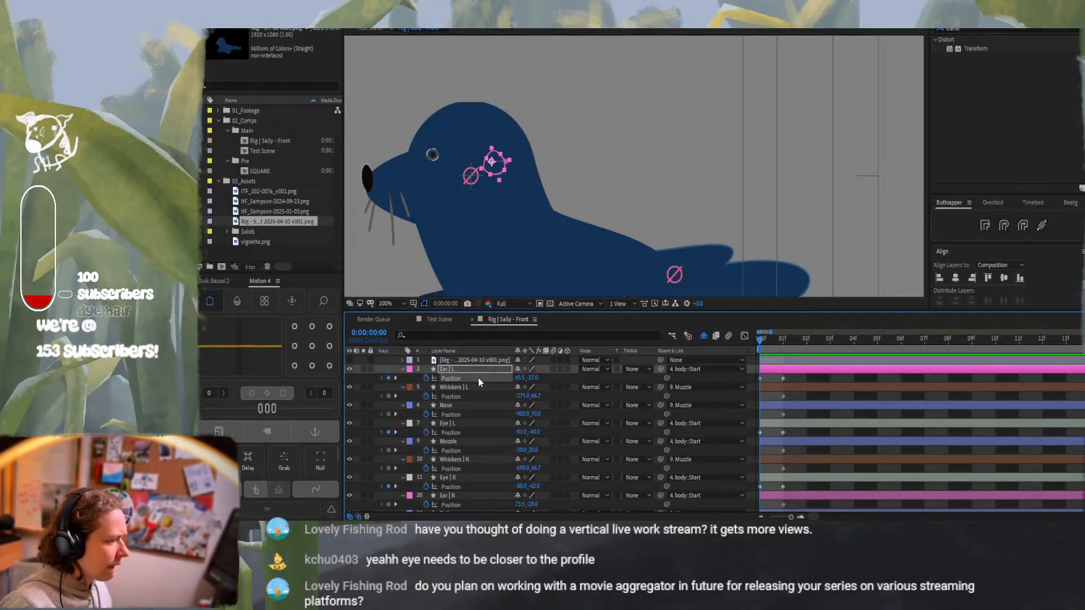
pyautogui.press('Down')
pyautogui.press('Down')
pyautogui.press('Down')
pyautogui.press('Down')
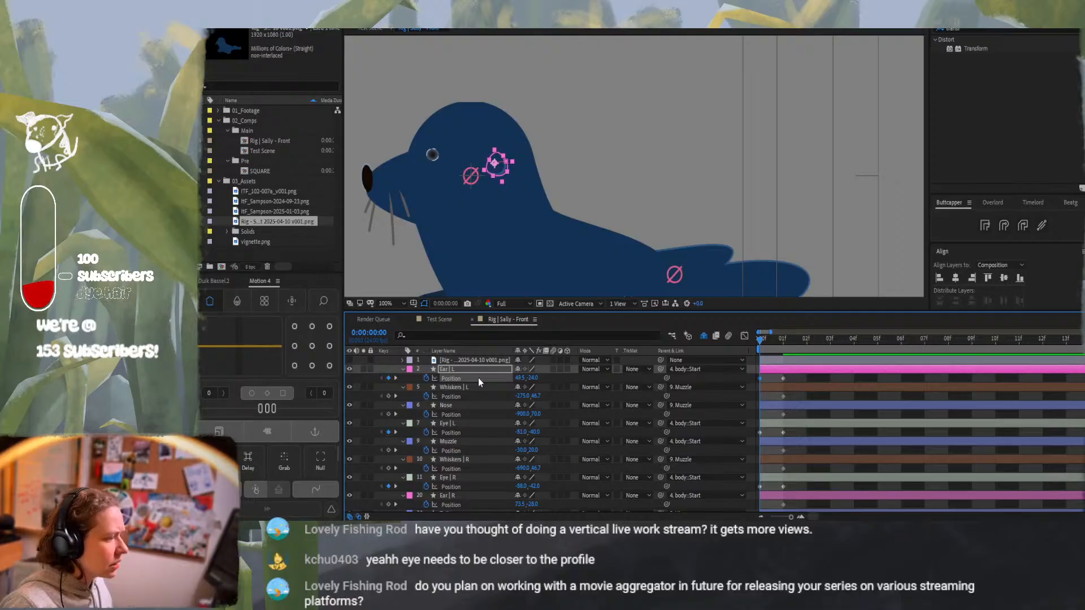
pyautogui.press('Right')
pyautogui.press('Right')
pyautogui.press('Right')
pyautogui.press('Down')
pyautogui.press('Down')
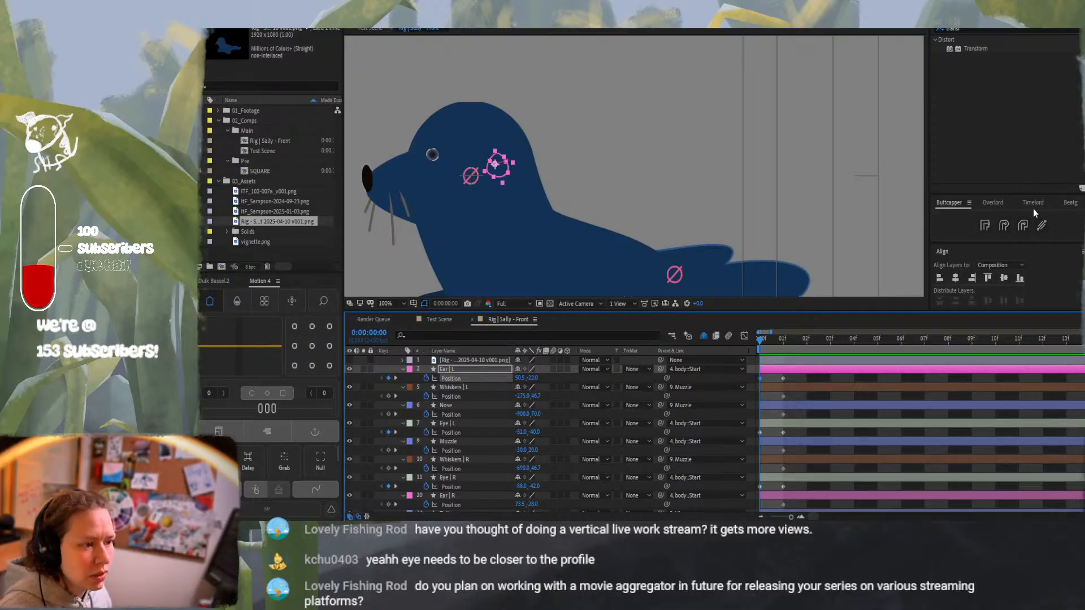
# Show the full set of Joysticks rigging tools and collapse the 03_Assets folder in the project
pyautogui.click(1008, 18)
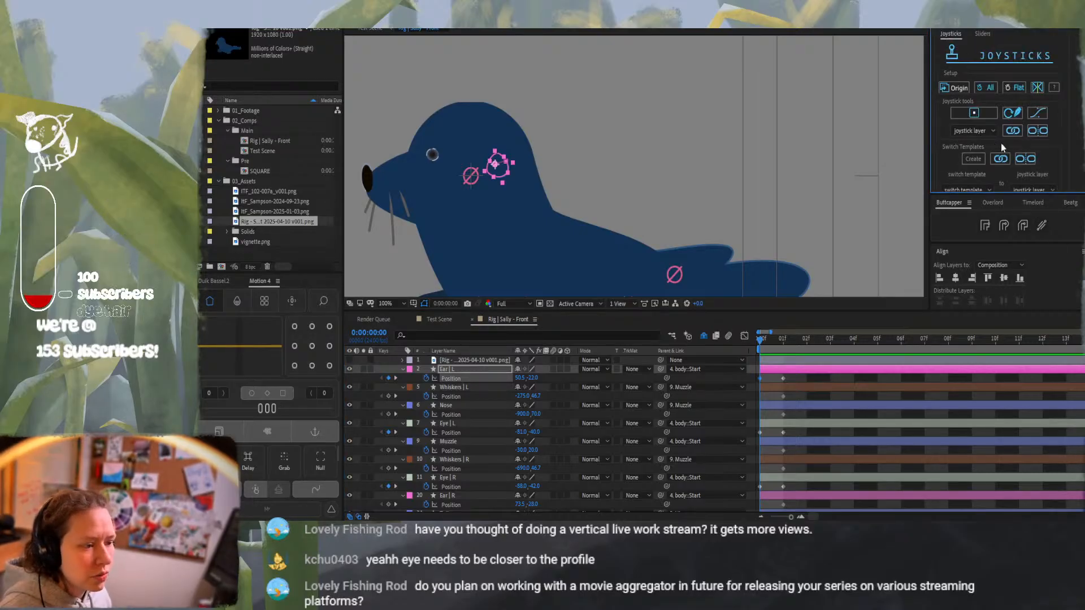
pyautogui.moveTo(1057, 192); pyautogui.dragTo(1057, 208)
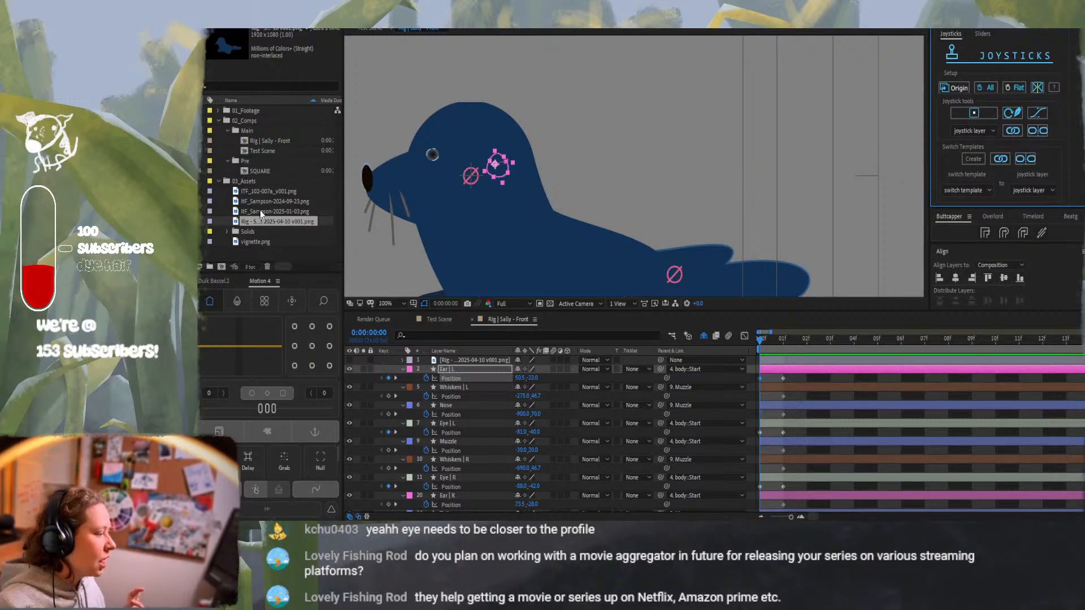
pyautogui.click(220, 181)
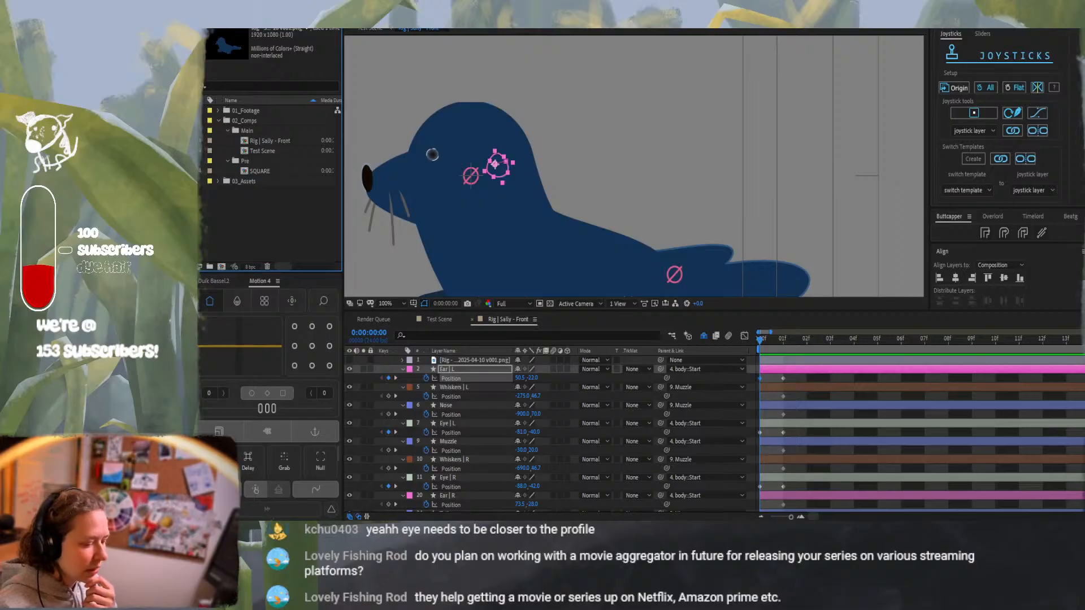
# Switch to the Paint sketch to review the head-turn and rig-control planning notes
pyautogui.hotkey('alt', 'Tab')
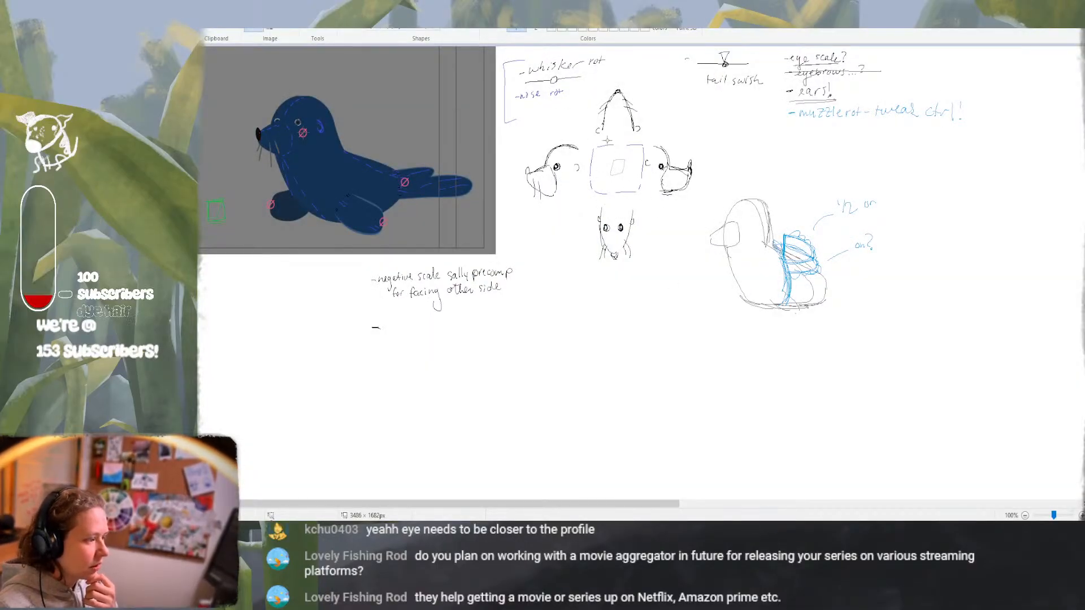
# In the Paint sketch, shift the joystick's inner square to both sides of its box and back to the centre
pyautogui.moveTo(628, 184); pyautogui.dragTo(608, 168)
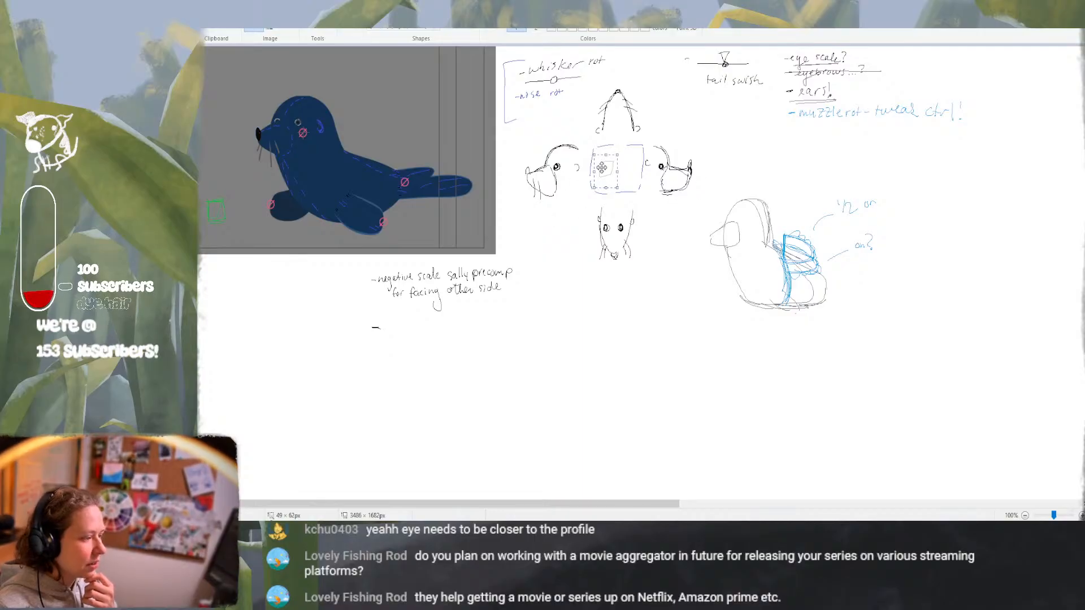
pyautogui.moveTo(602, 167); pyautogui.dragTo(628, 164)
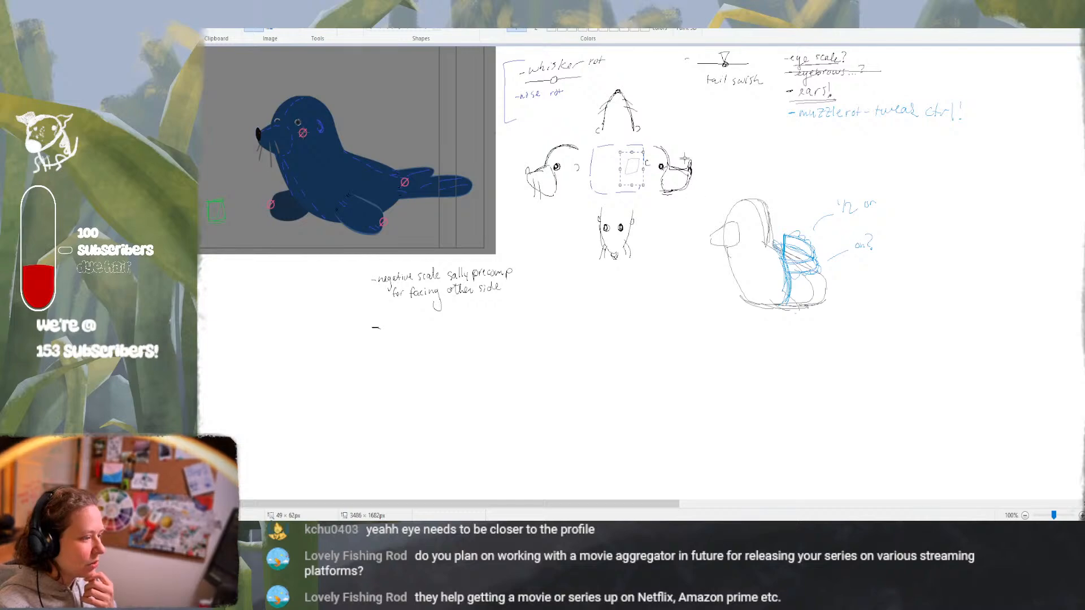
pyautogui.moveTo(632, 162); pyautogui.dragTo(616, 169)
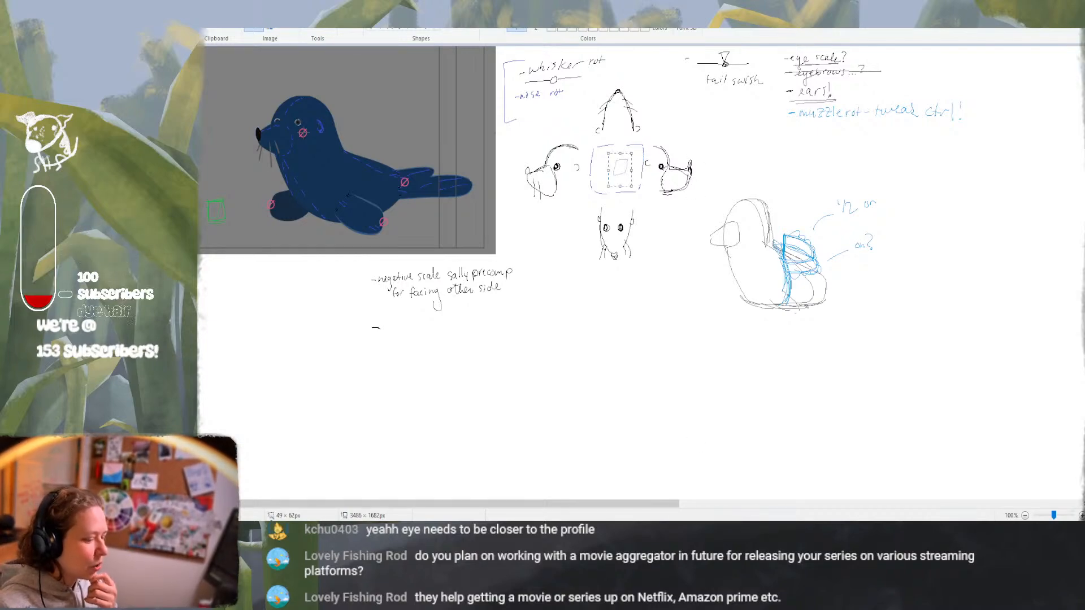
# Switch to After Effects and compare the eye and ear placement between frames 0 and 1
pyautogui.hotkey('alt', 'Tab')
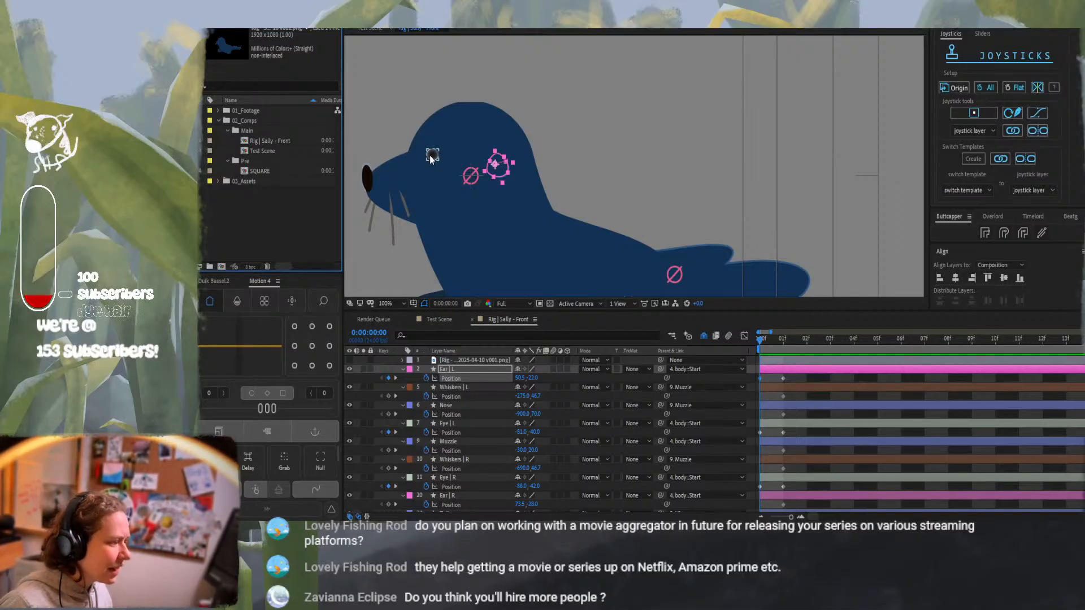
pyautogui.click(780, 342)
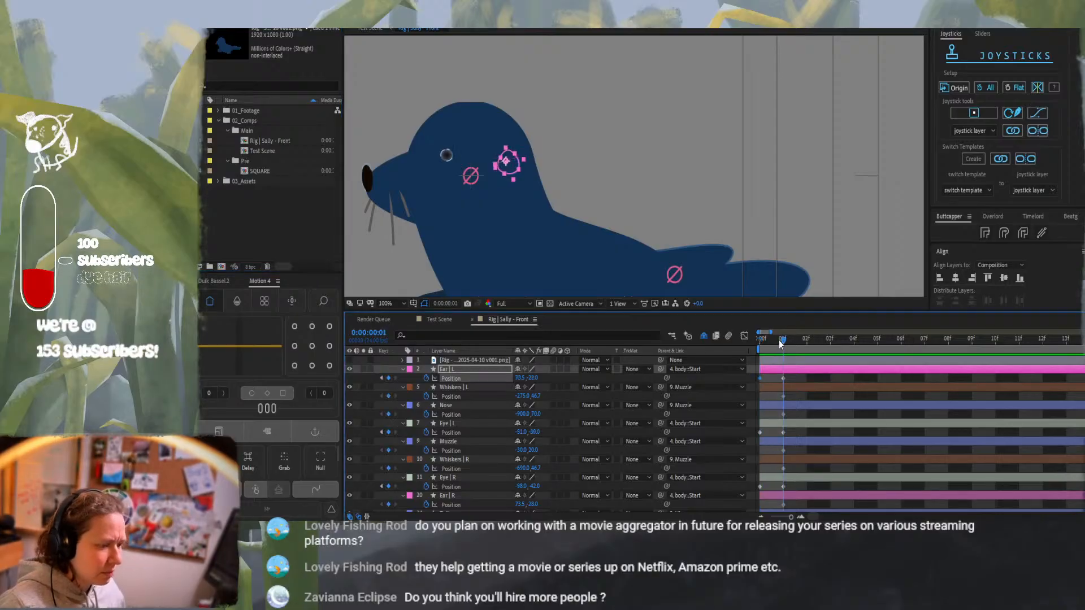
pyautogui.click(758, 340)
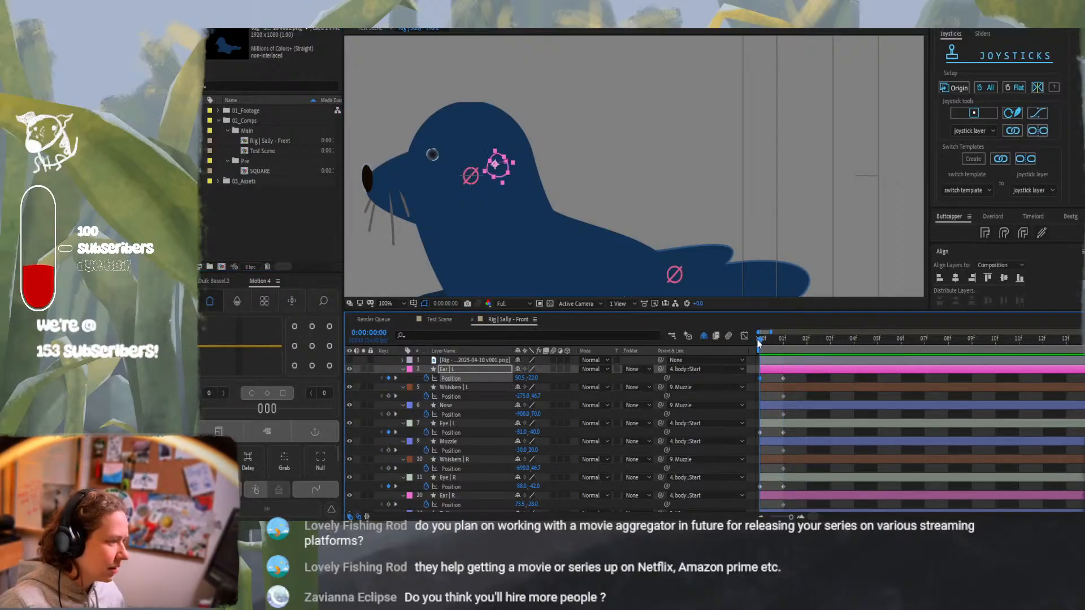
pyautogui.click(781, 340)
pyautogui.click(757, 341)
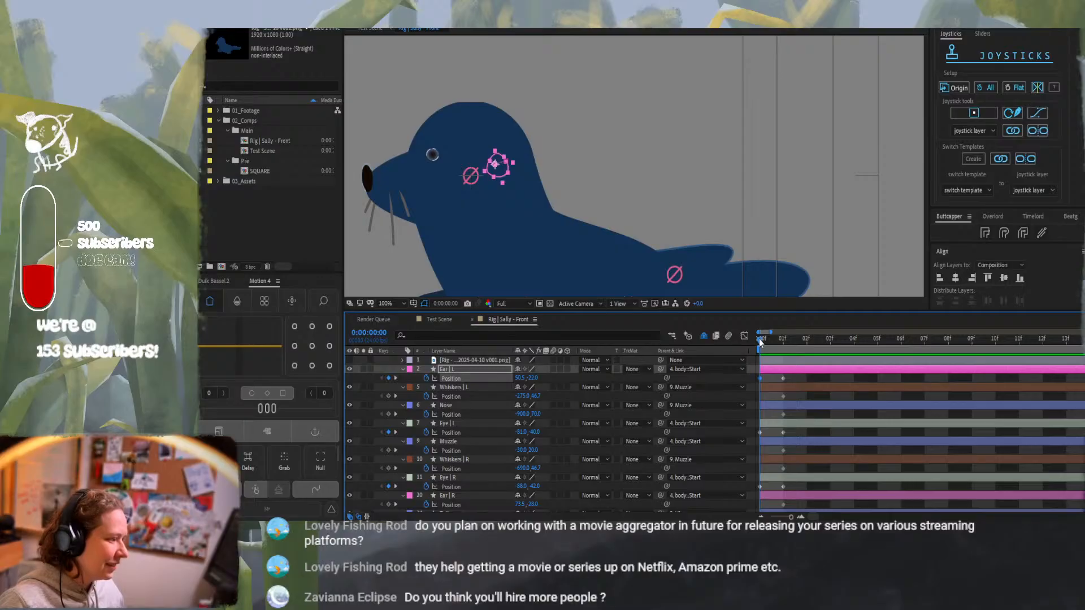
pyautogui.click(783, 340)
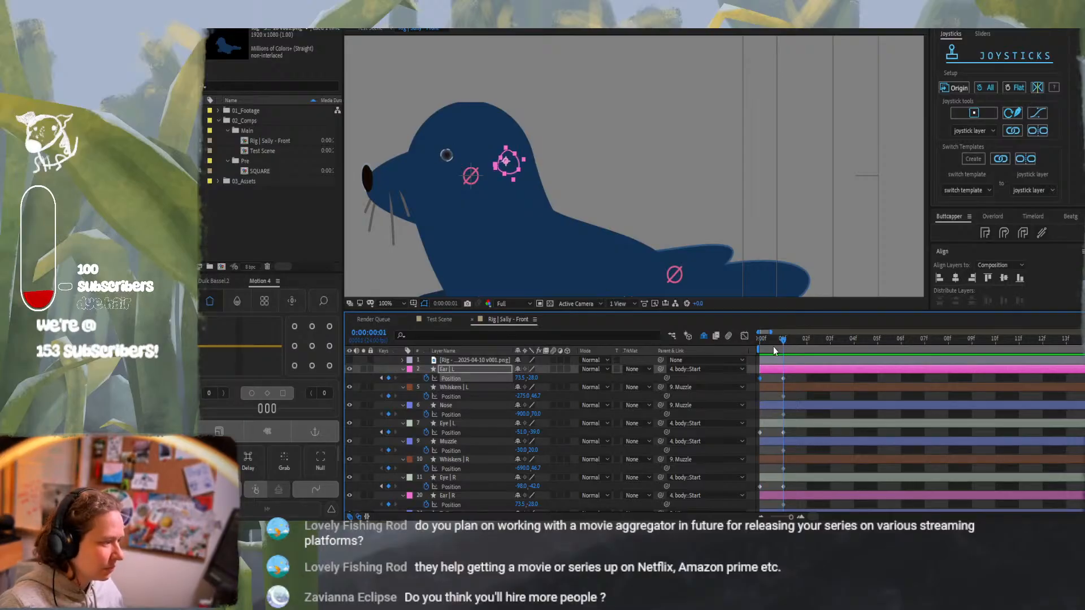
pyautogui.click(763, 346)
pyautogui.click(783, 344)
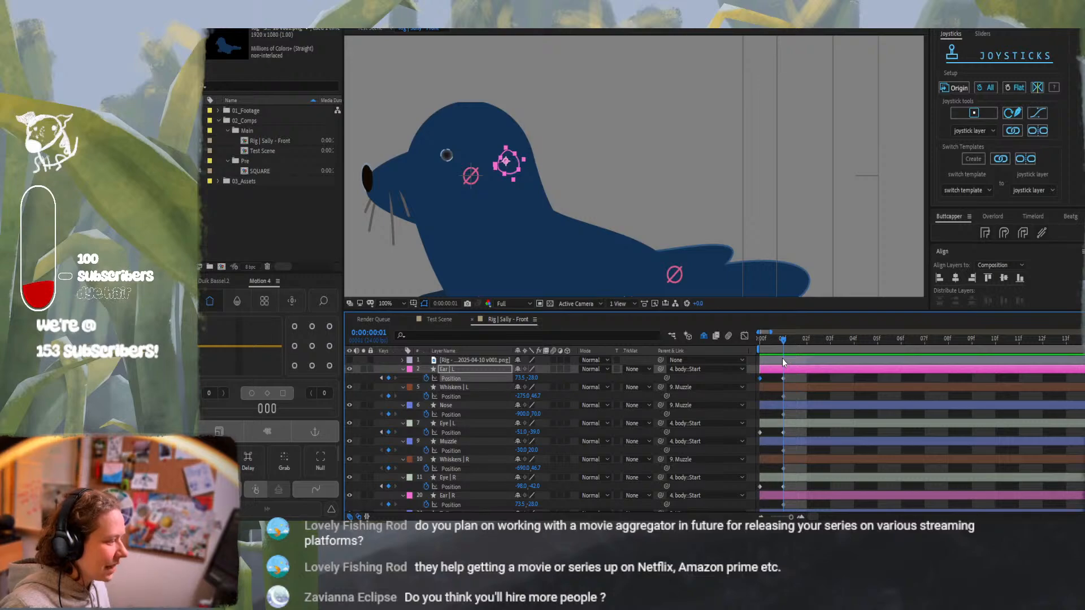
# At frame 1, nudge Whiskers | L forward to position -375, 46.7 and Whiskers | R back to -520, 46.7
pyautogui.click(472, 387)
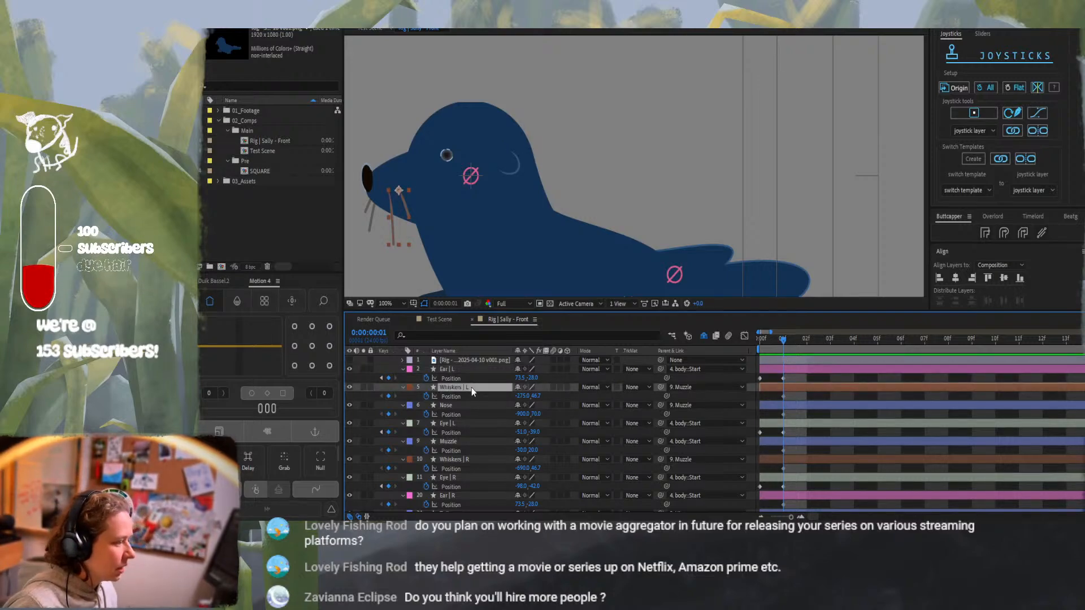
pyautogui.hotkey('shift', 'Left')
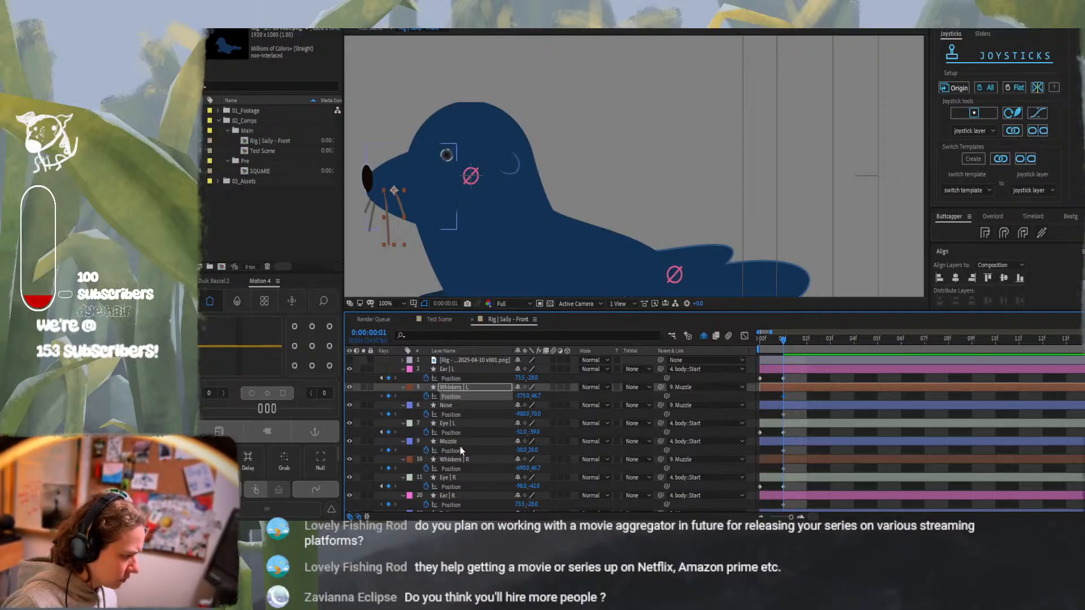
pyautogui.click(459, 463)
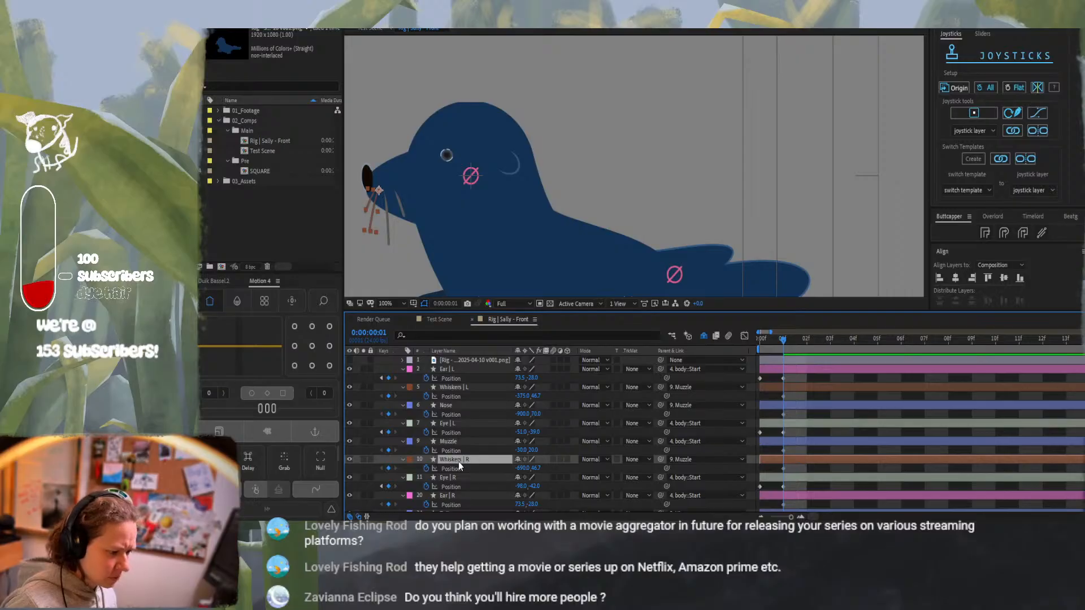
pyautogui.hotkey('shift', 'Right')
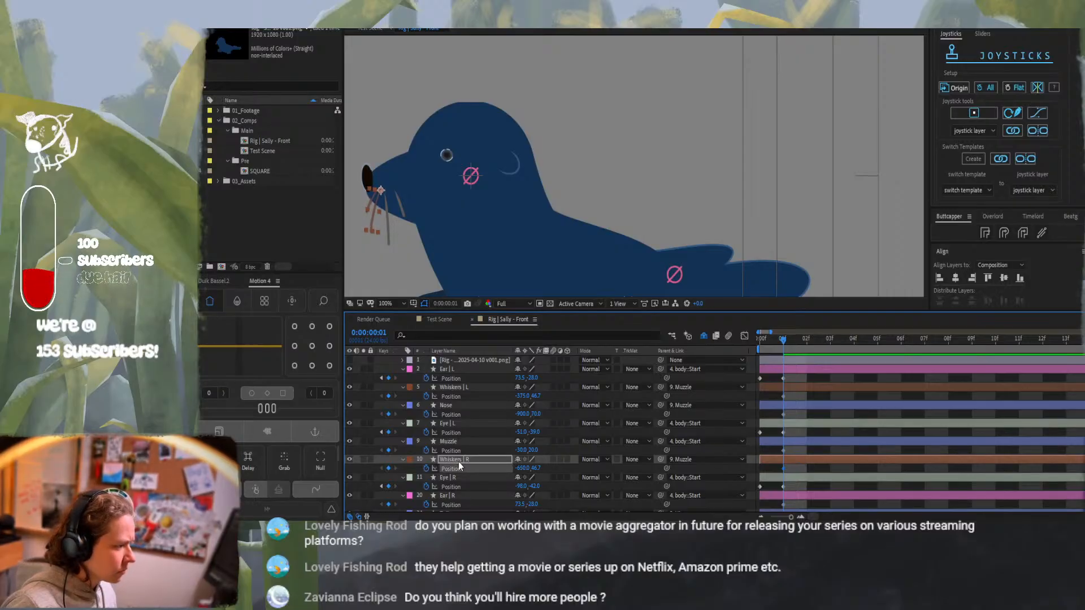
pyautogui.hotkey('shift', 'Right')
pyautogui.hotkey('shift', 'Right')
pyautogui.hotkey('shift', 'Right')
pyautogui.hotkey('shift', 'Right')
pyautogui.hotkey('shift', 'Right')
pyautogui.hotkey('shift', 'Right')
pyautogui.hotkey('shift', 'Right')
pyautogui.hotkey('shift', 'Right')
pyautogui.hotkey('shift', 'Right')
pyautogui.hotkey('shift', 'Right')
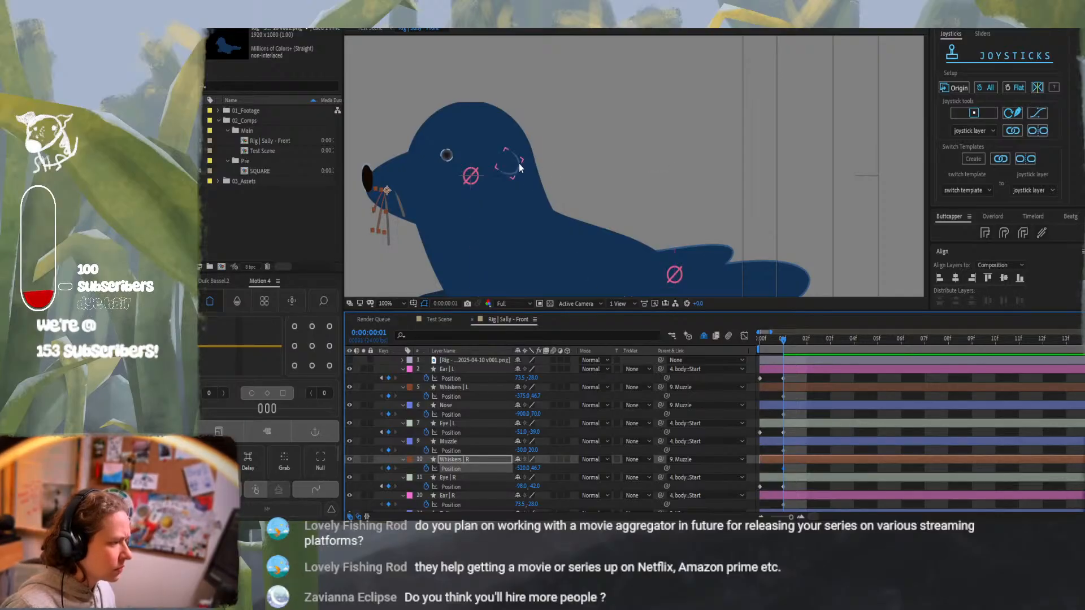
# At frame 1, move the Ear | L layer down and toward the face to position 54.5, -19, and check the pose against frame 0
pyautogui.moveTo(518, 164); pyautogui.dragTo(509, 174)
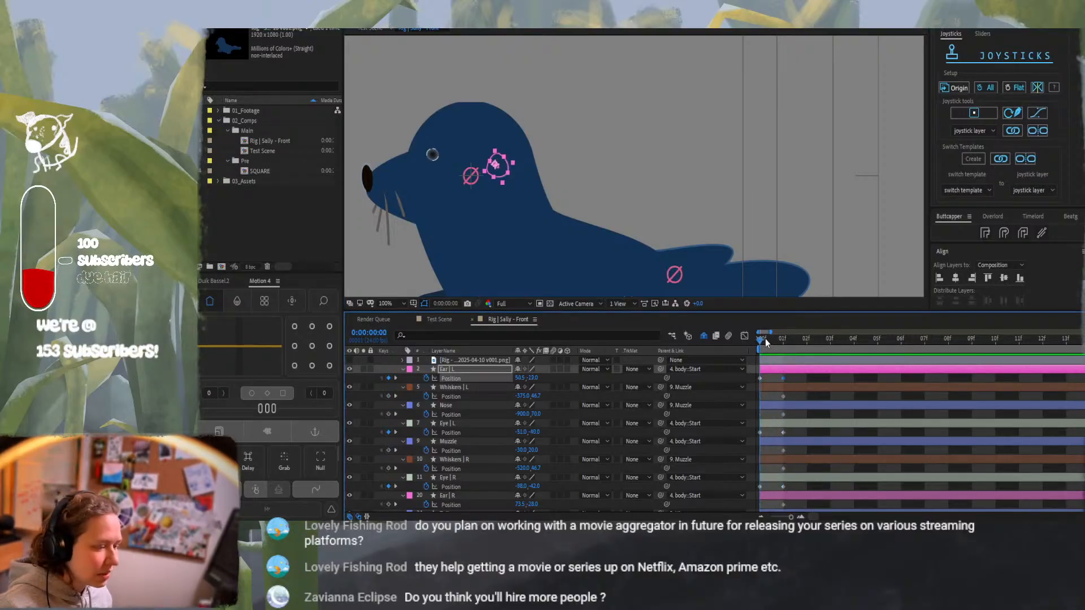
pyautogui.click(757, 336)
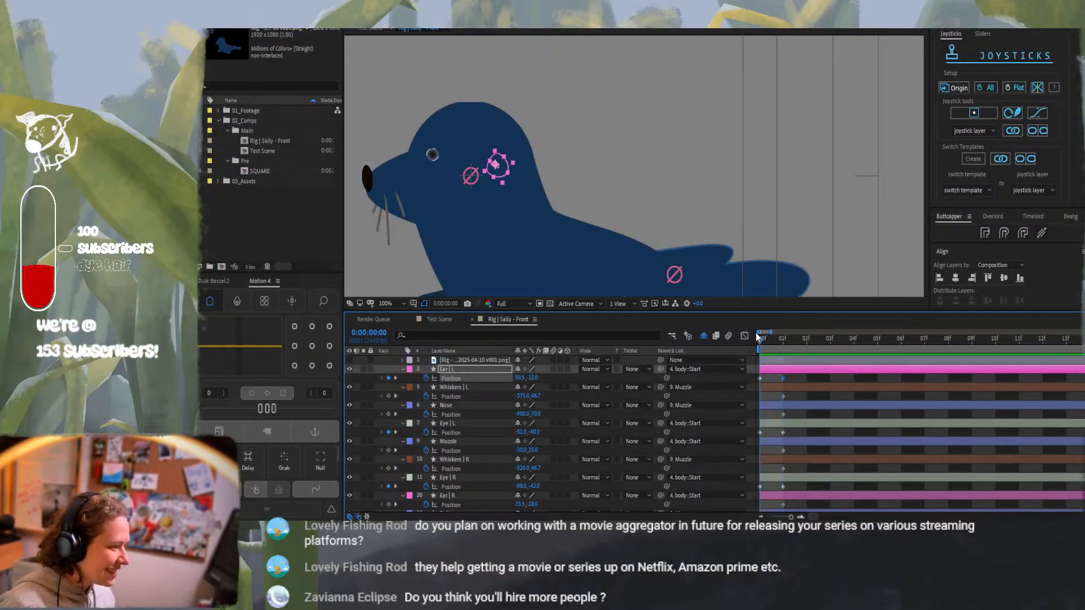
pyautogui.moveTo(757, 337)
pyautogui.mouseDown()
pyautogui.moveTo(791, 342)
pyautogui.moveTo(765, 342)
pyautogui.mouseUp()
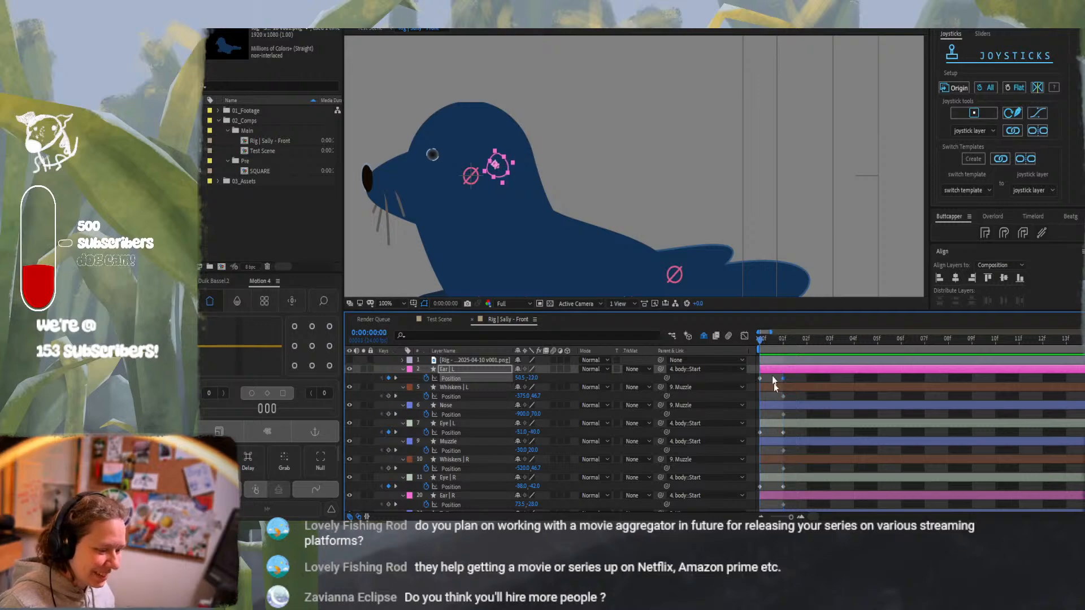
pyautogui.scroll(-1, 780, 465)
pyautogui.scroll(1, 780, 464)
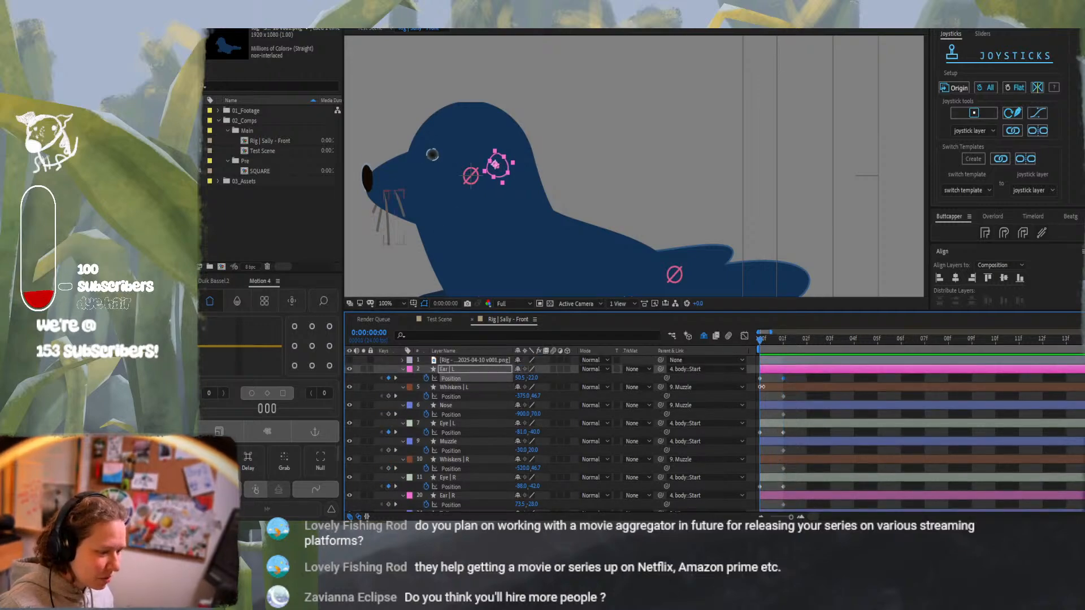
pyautogui.click(803, 339)
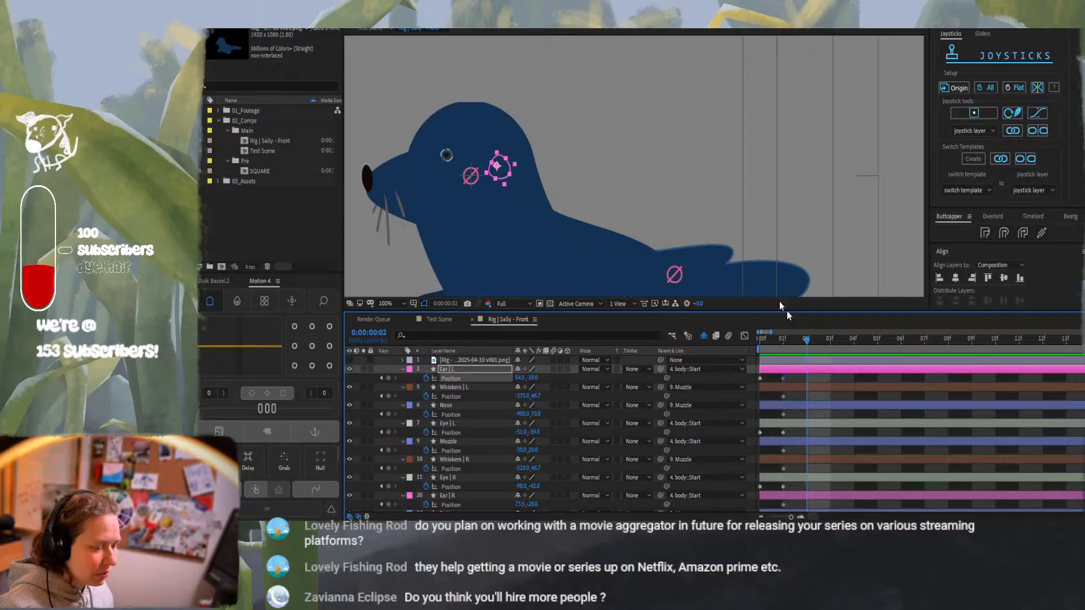
pyautogui.scroll(-2, 666, 192)
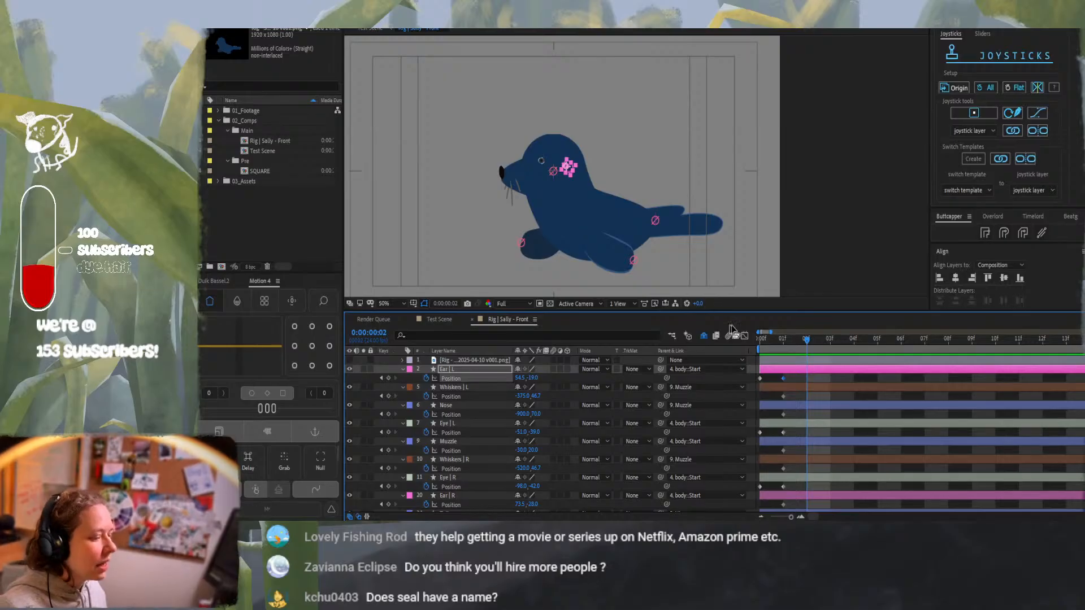
pyautogui.click(761, 340)
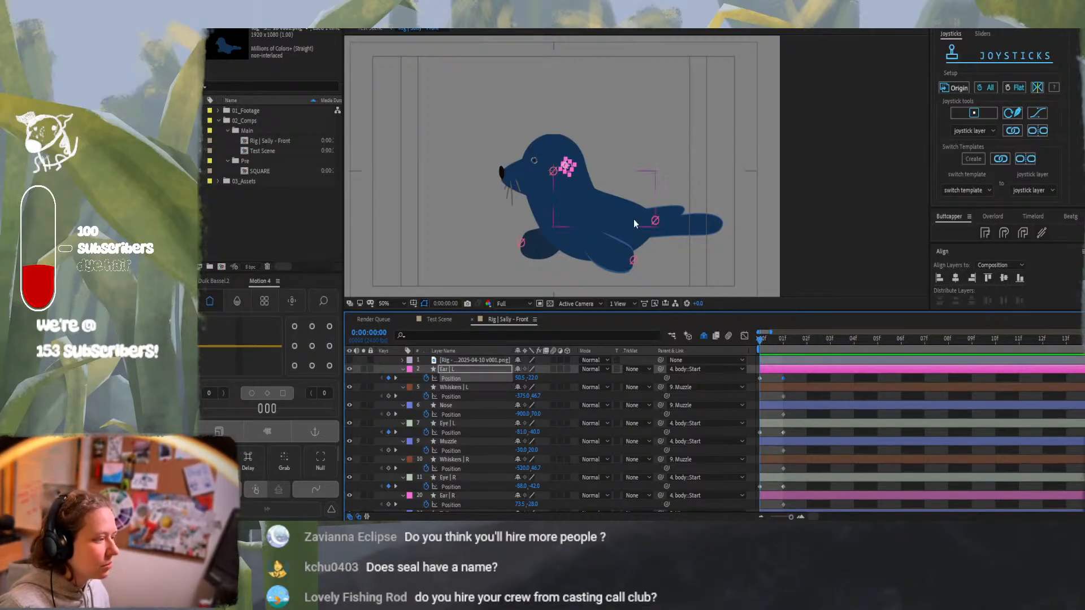
pyautogui.scroll(2, 633, 219)
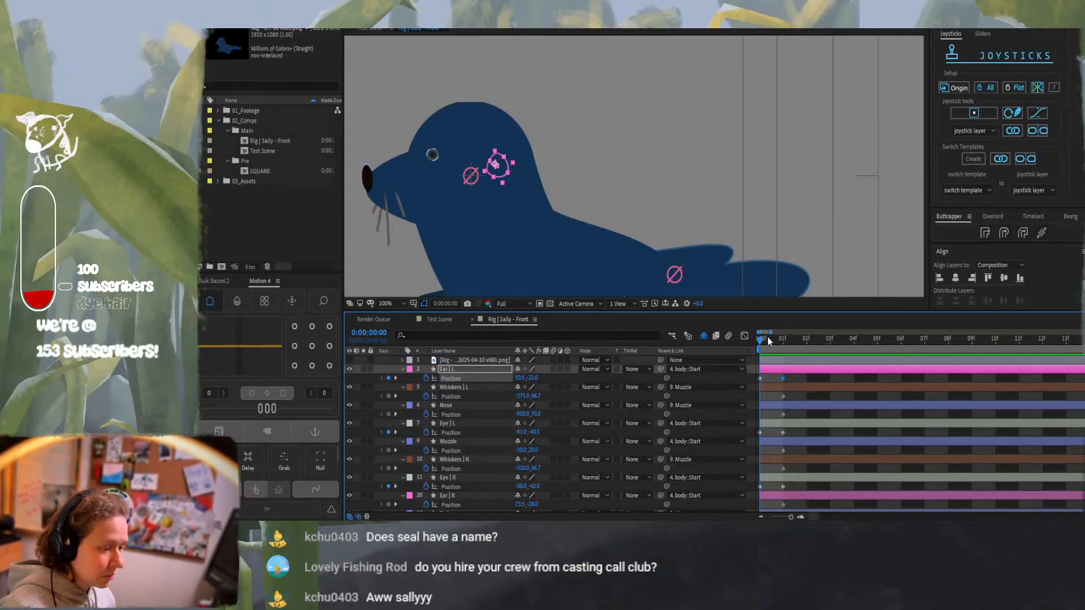
pyautogui.moveTo(768, 339)
pyautogui.mouseDown()
pyautogui.moveTo(781, 340)
pyautogui.moveTo(747, 339)
pyautogui.moveTo(783, 341)
pyautogui.moveTo(750, 341)
pyautogui.mouseUp()
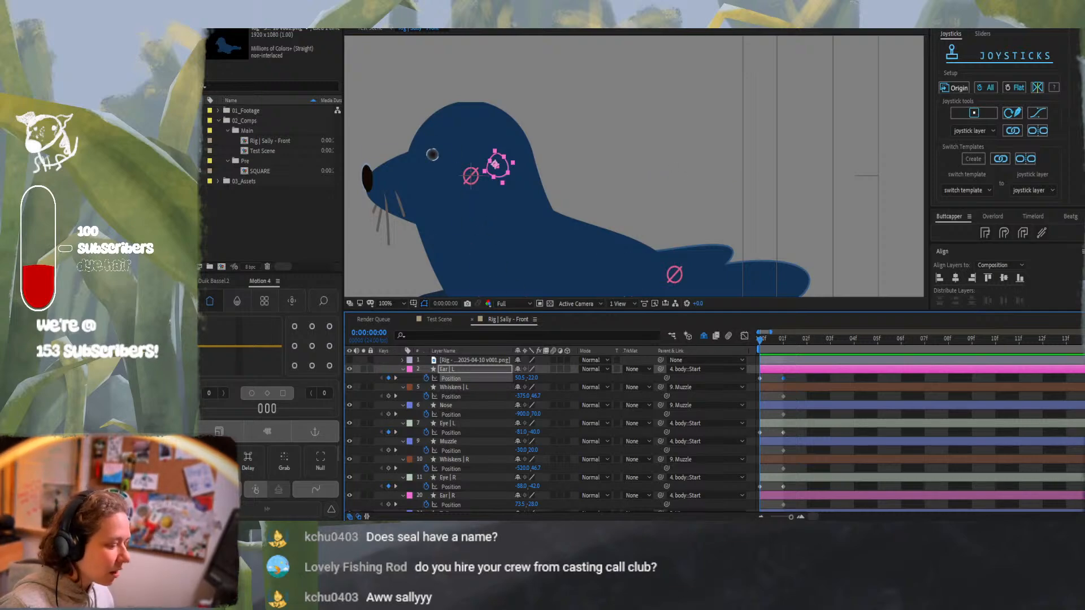
# Switch to the Paint sketch and place a copy of the seal's head crop in the blank area below the joystick diagram
pyautogui.moveTo(617, 531)
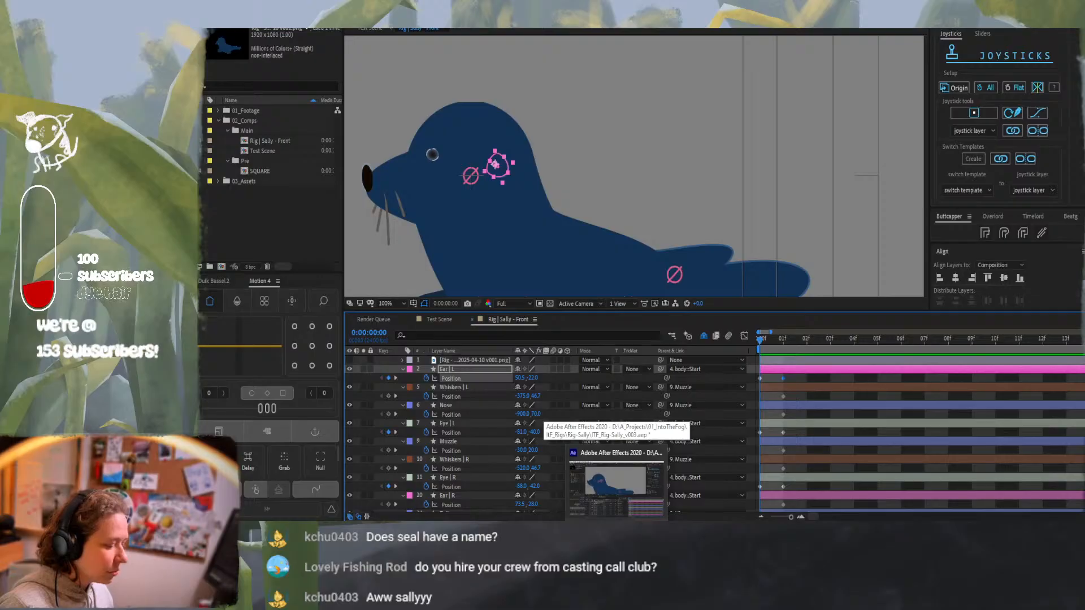
pyautogui.click(616, 531)
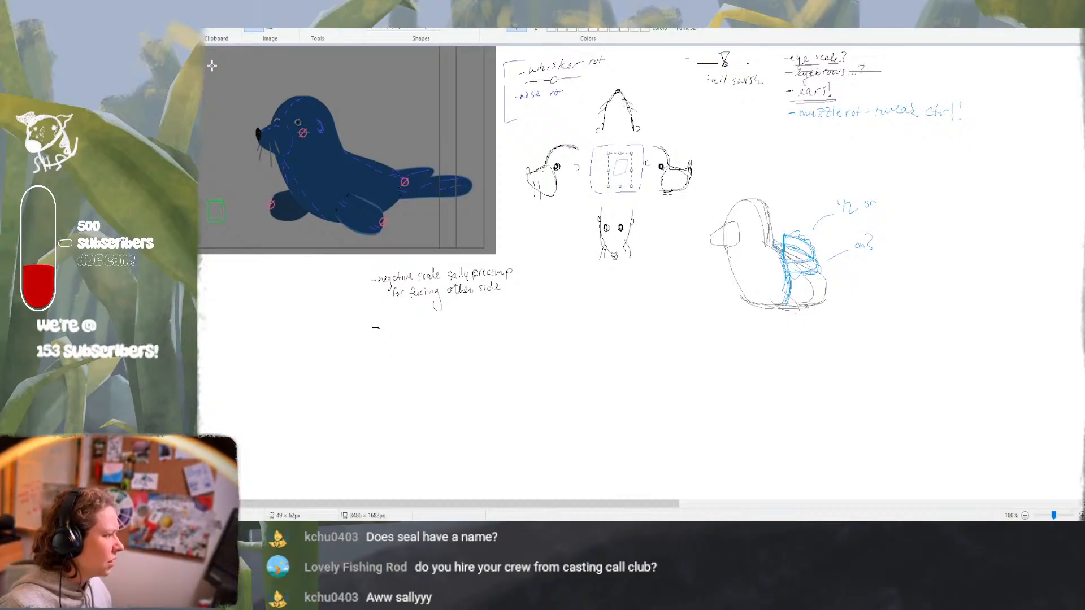
pyautogui.moveTo(211, 66); pyautogui.dragTo(329, 164)
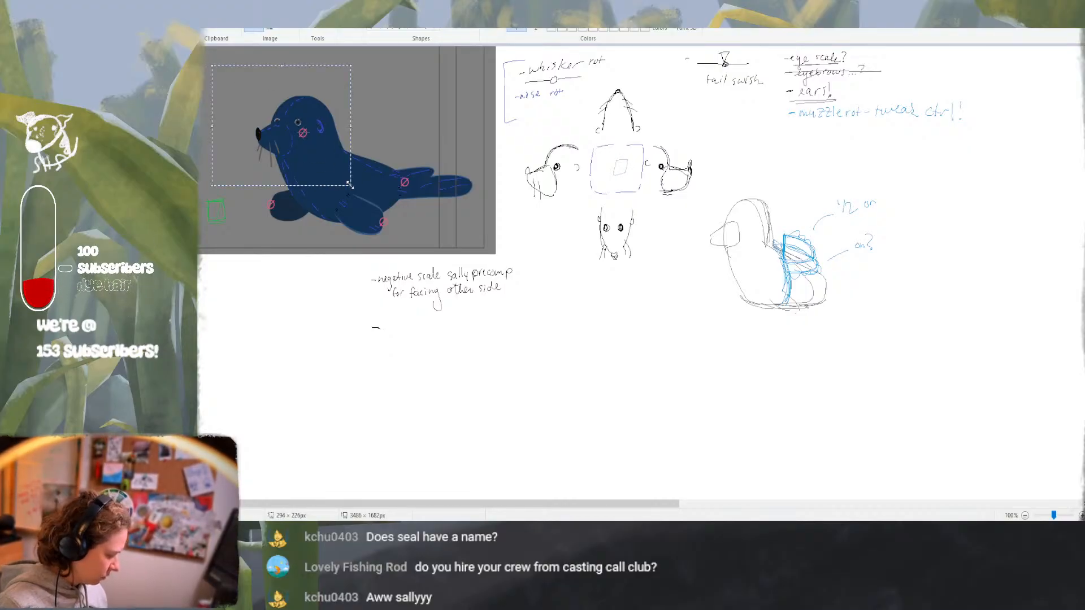
pyautogui.hotkey('ctrl', 'c')
pyautogui.hotkey('ctrl', 'v')
pyautogui.moveTo(277, 112); pyautogui.dragTo(595, 405)
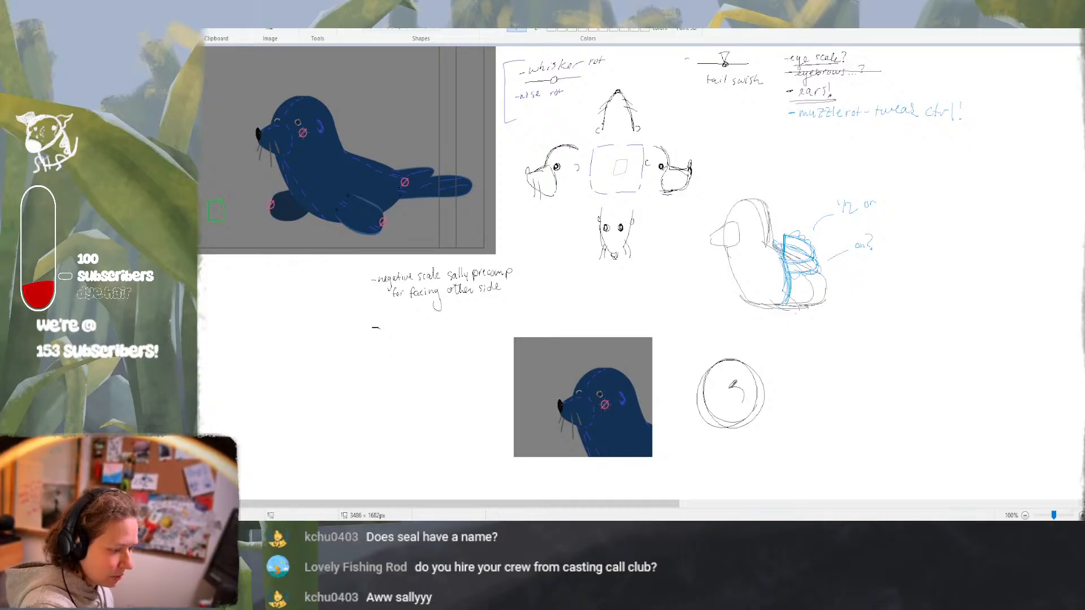
# Beside the copied head, sketch a front view of the face with a small muzzle circle and nose inside the head circle
pyautogui.moveTo(747, 402)
pyautogui.mouseDown()
pyautogui.moveTo(724, 390)
pyautogui.moveTo(746, 402)
pyautogui.moveTo(722, 404)
pyautogui.moveTo(749, 389)
pyautogui.moveTo(740, 417)
pyautogui.mouseUp()
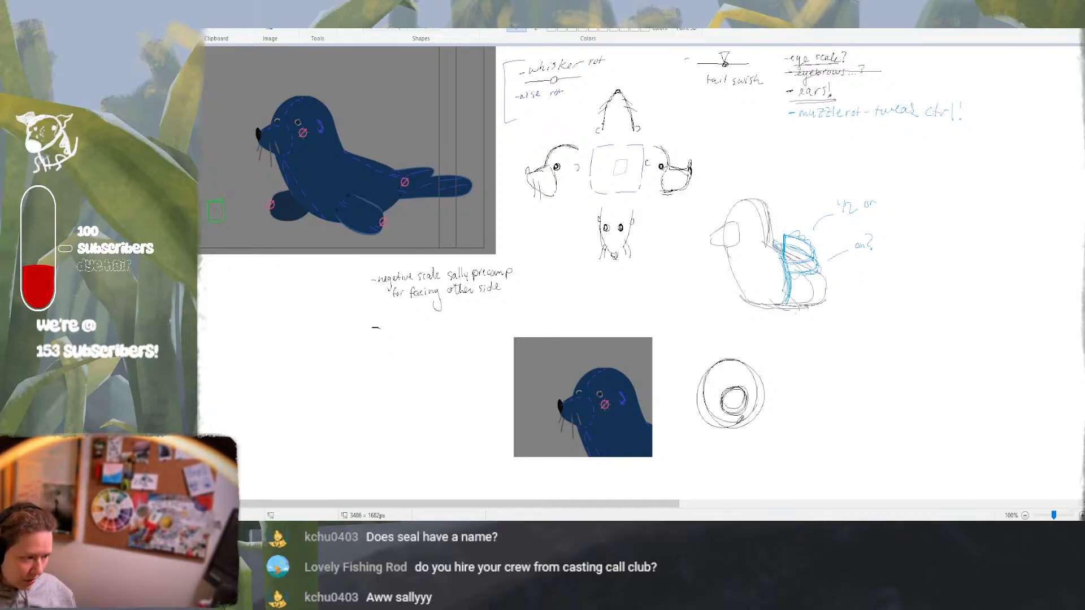
pyautogui.moveTo(733, 391)
pyautogui.mouseDown()
pyautogui.moveTo(738, 380)
pyautogui.moveTo(733, 391)
pyautogui.mouseUp()
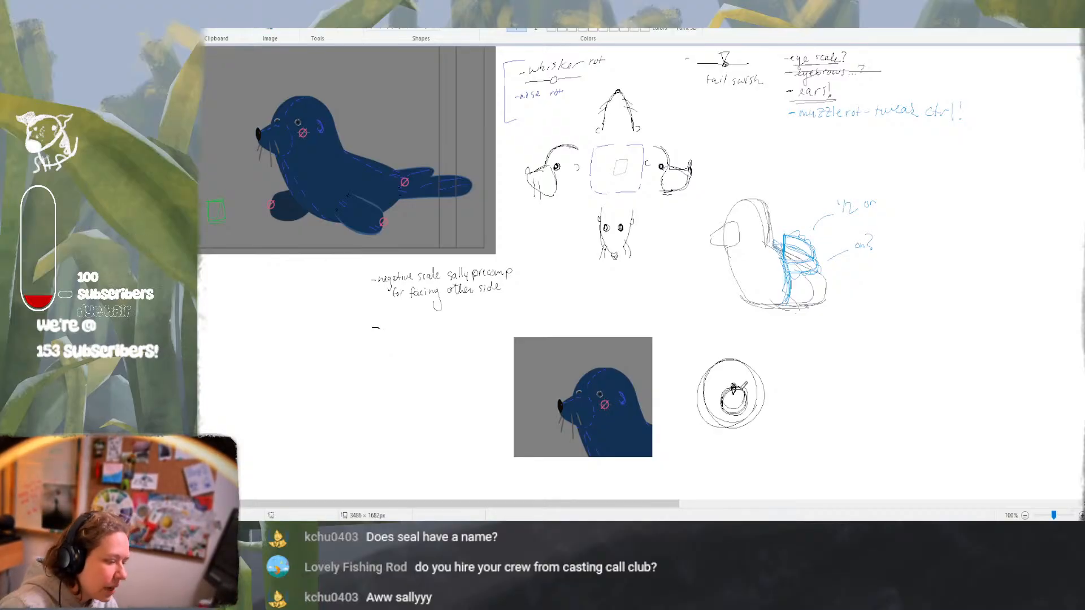
# Switch to After Effects and examine the Muzzle layer's outline and anchor point at frame 0, referring back to the Paint sketch
pyautogui.hotkey('alt', 'Tab')
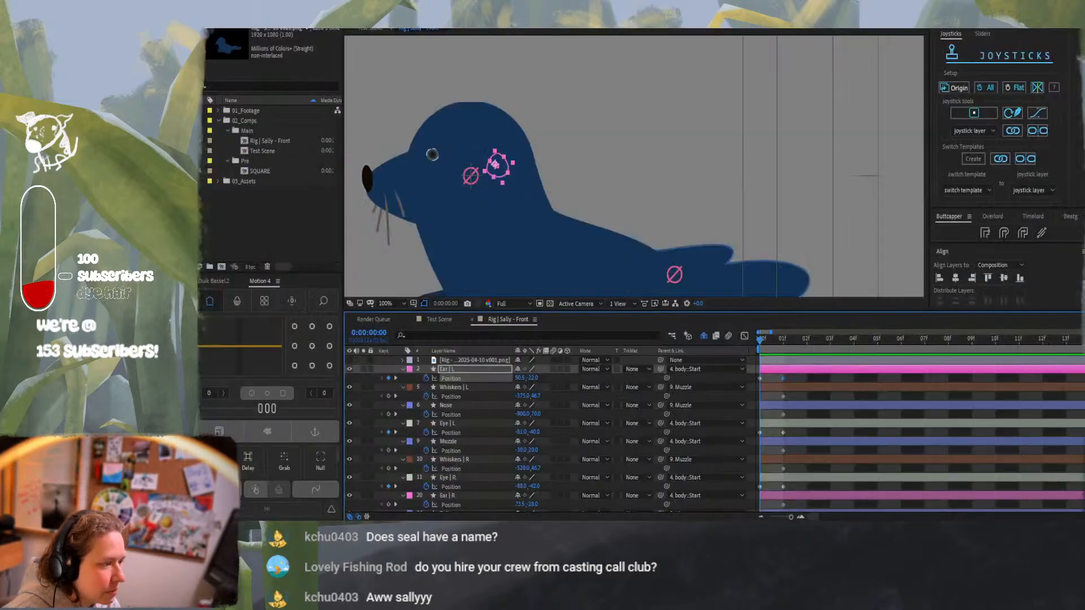
pyautogui.click(452, 443)
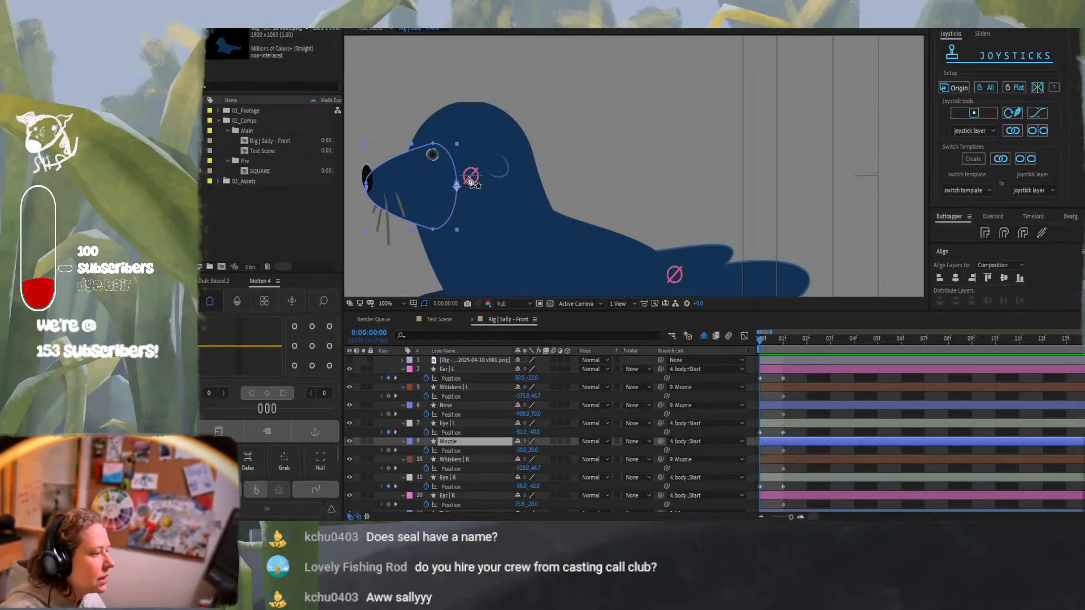
pyautogui.press('.')
pyautogui.moveTo(458, 189); pyautogui.dragTo(269, 137)
pyautogui.moveTo(783, 214); pyautogui.dragTo(699, 228)
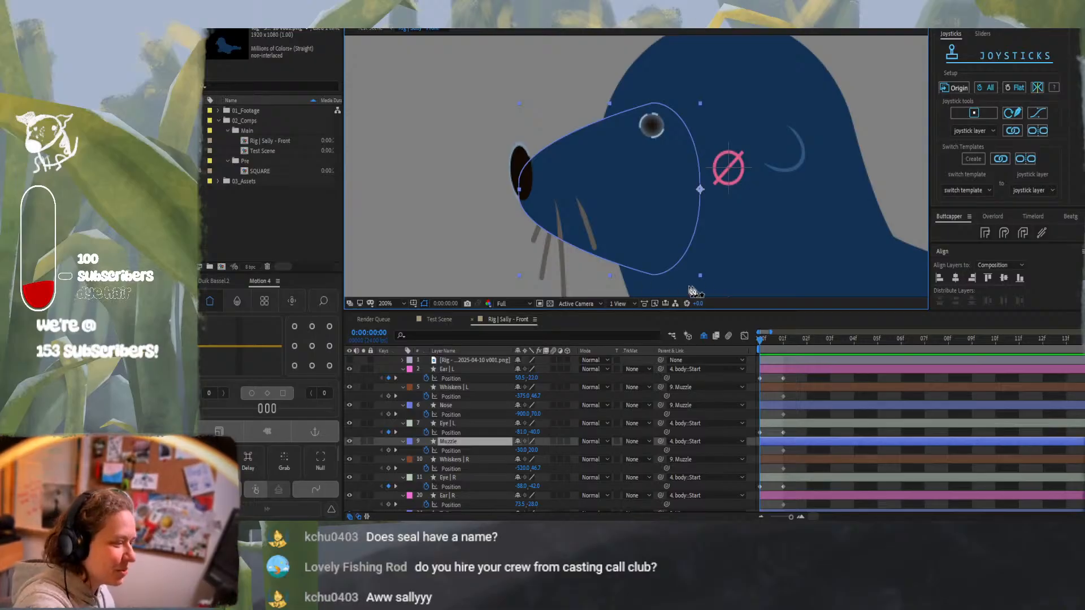
pyautogui.click(484, 443)
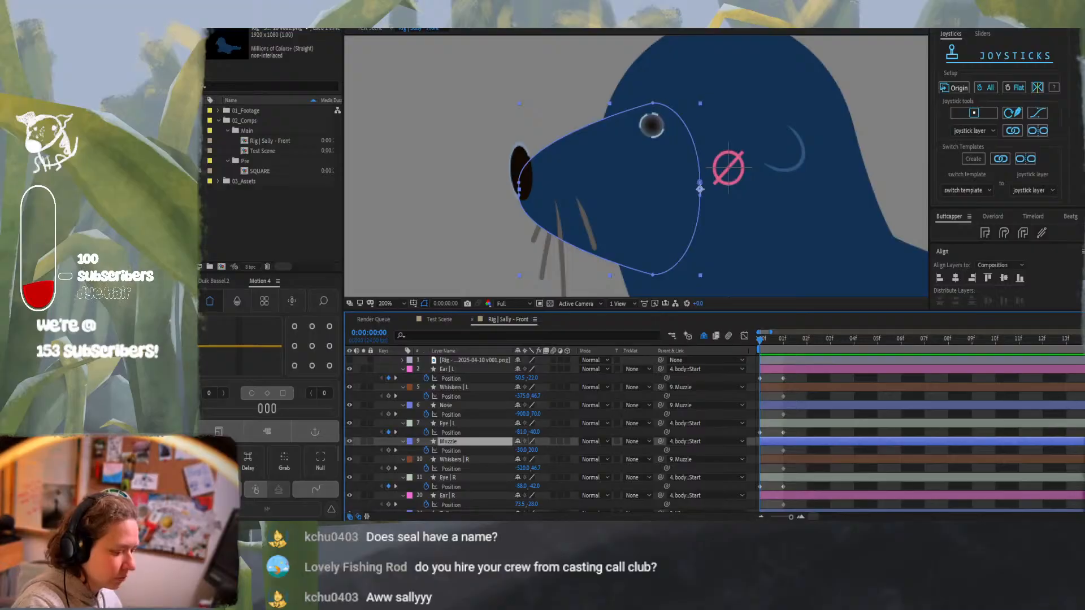
pyautogui.moveTo(685, 599)
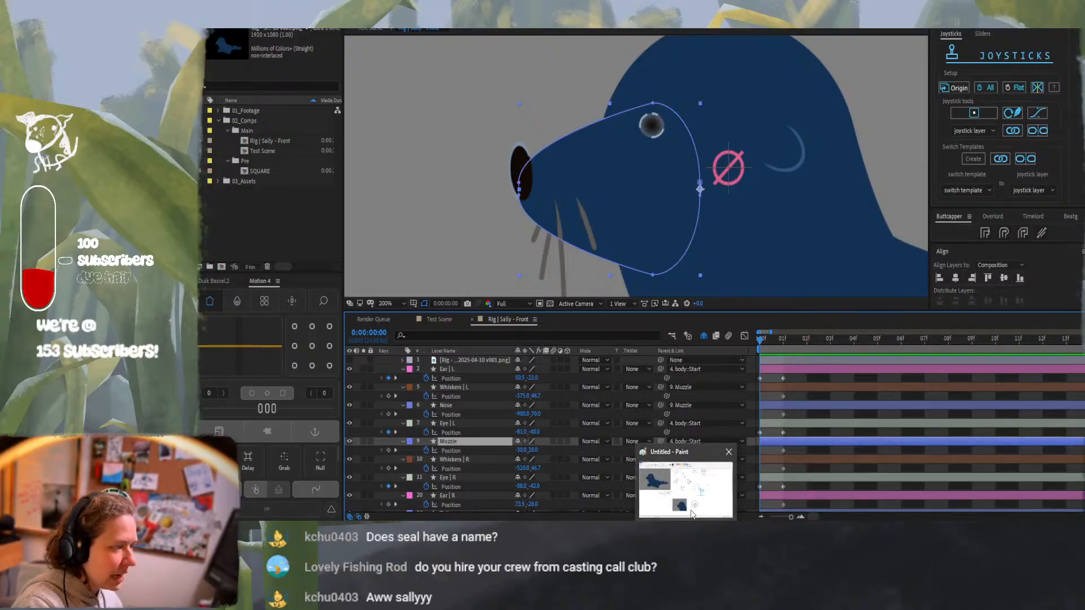
pyautogui.click(690, 509)
pyautogui.moveTo(617, 532)
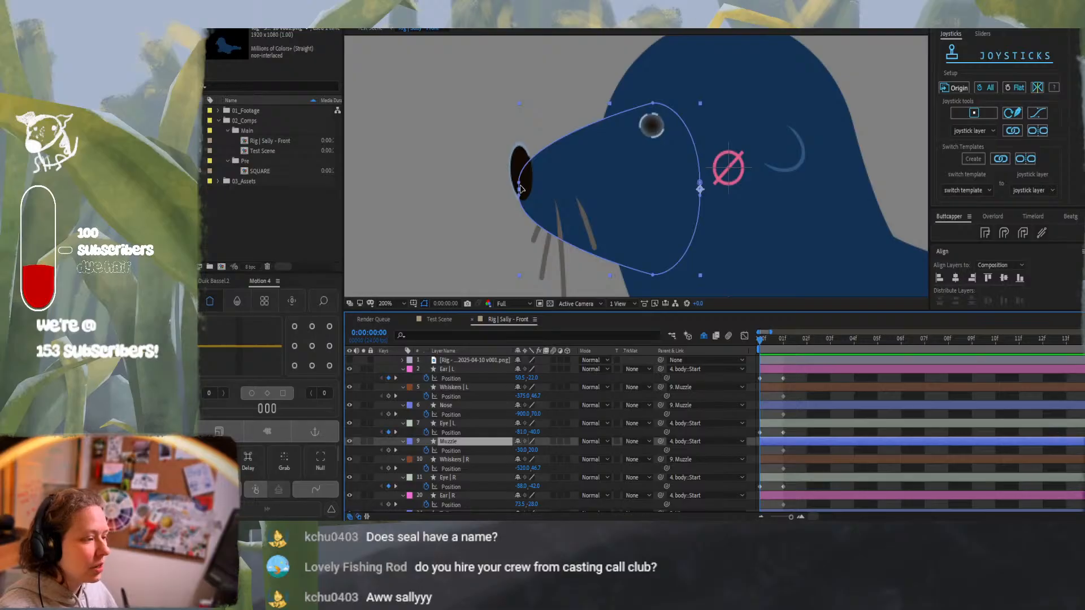
# Add a Muzzle position keyframe at frame 3 and try the Joysticks mirror tool on the layer at frame 10
pyautogui.press(',')
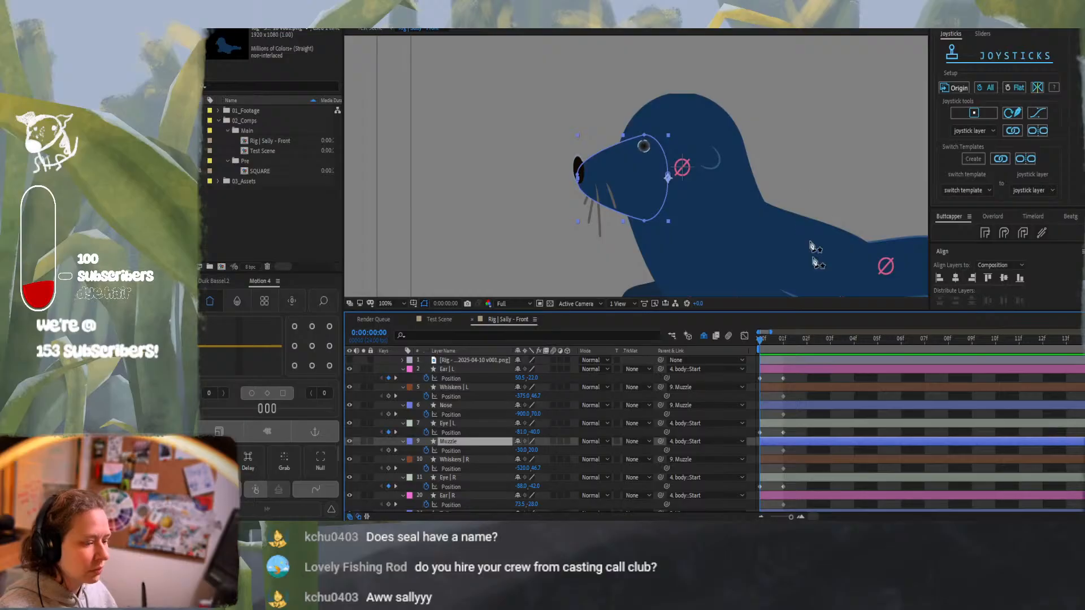
pyautogui.click(828, 339)
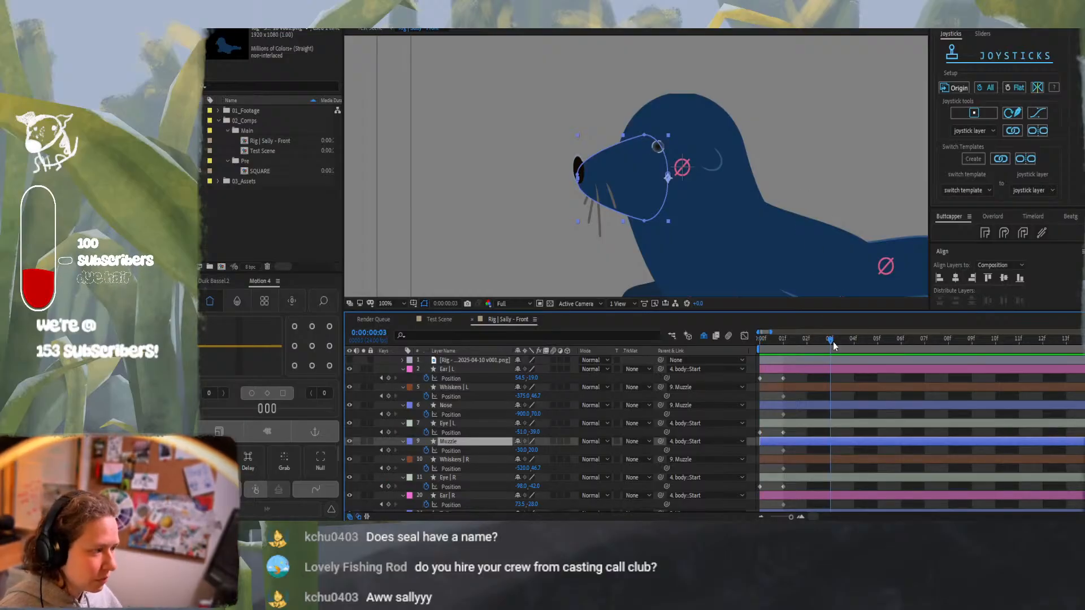
pyautogui.click(388, 451)
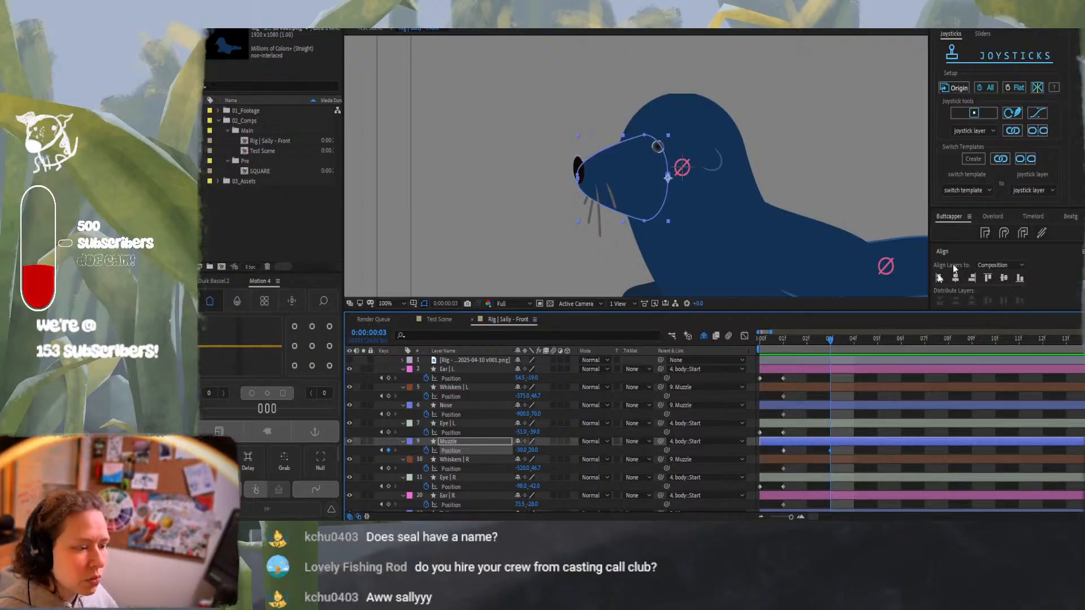
pyautogui.moveTo(862, 339); pyautogui.dragTo(998, 349)
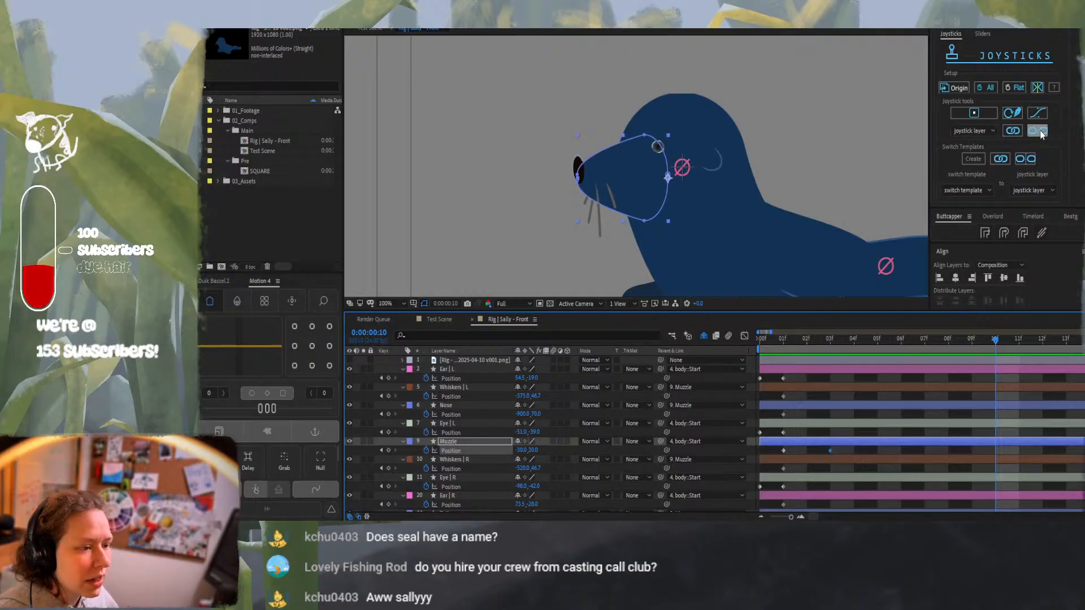
pyautogui.click(1038, 89)
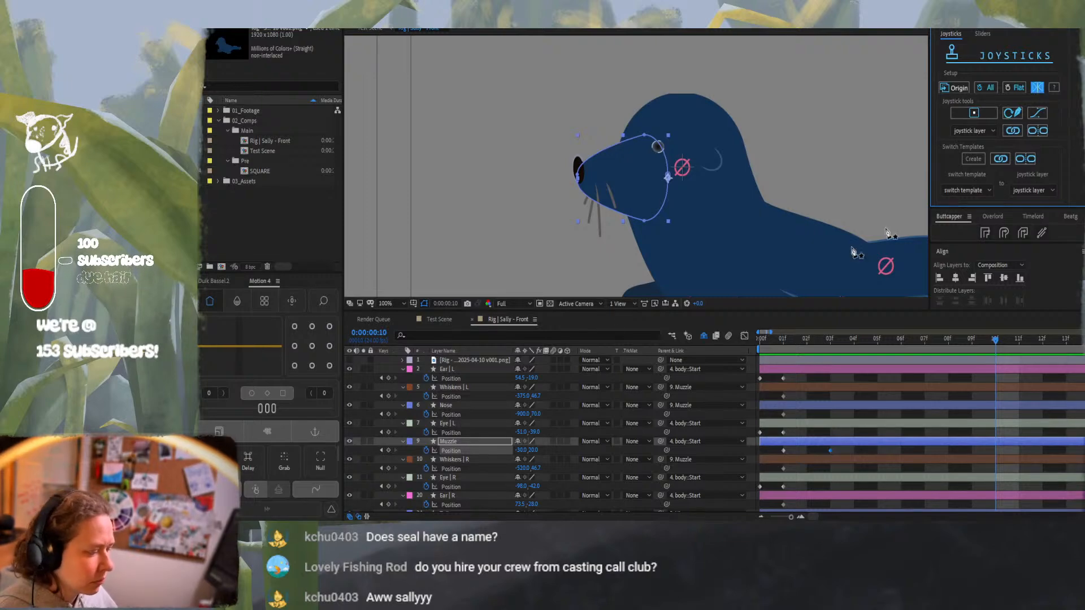
# Reveal the Muzzle shape's path property and set path keyframes at frames 10 and 2
pyautogui.click(403, 441)
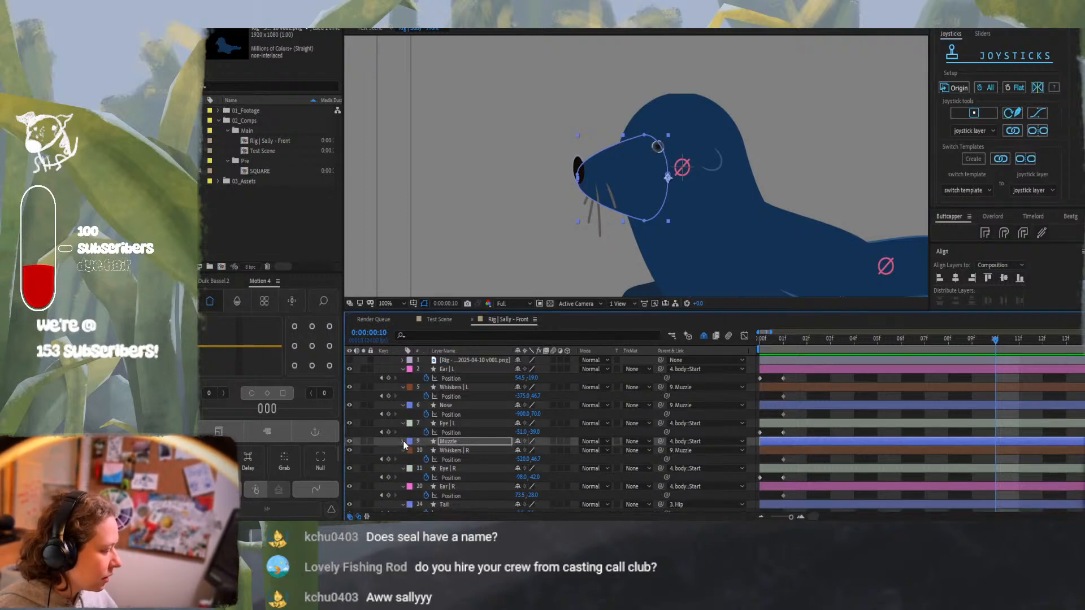
pyautogui.click(403, 442)
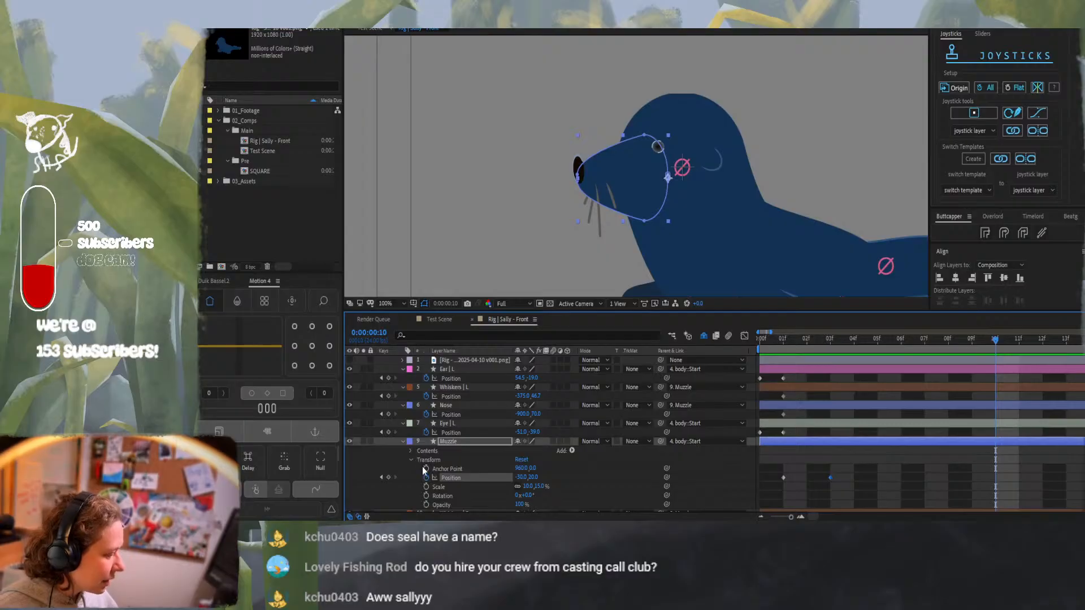
pyautogui.click(412, 451)
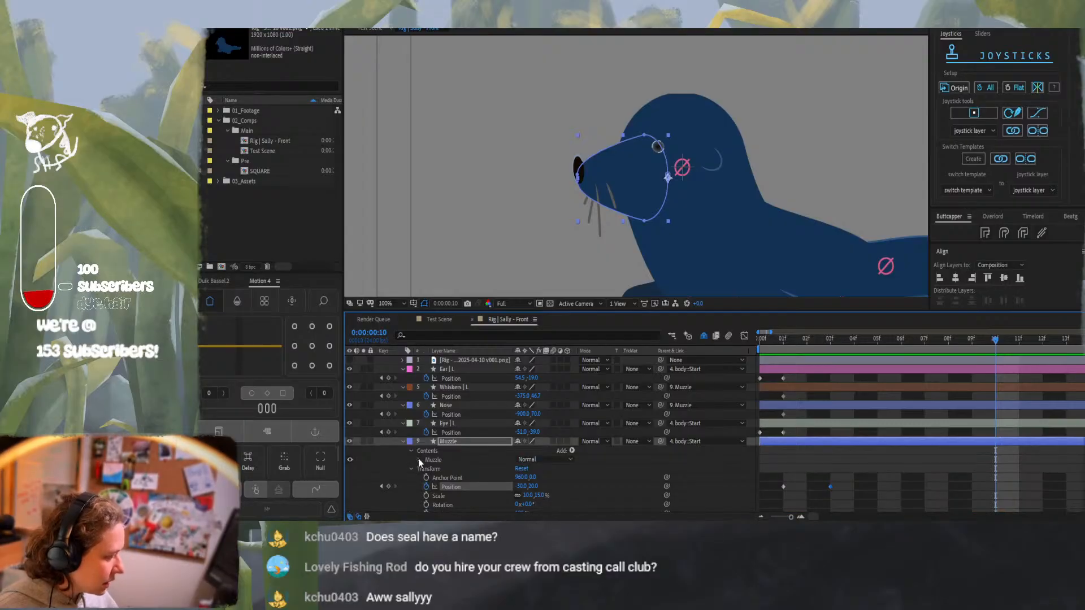
pyautogui.click(419, 459)
pyautogui.click(446, 469)
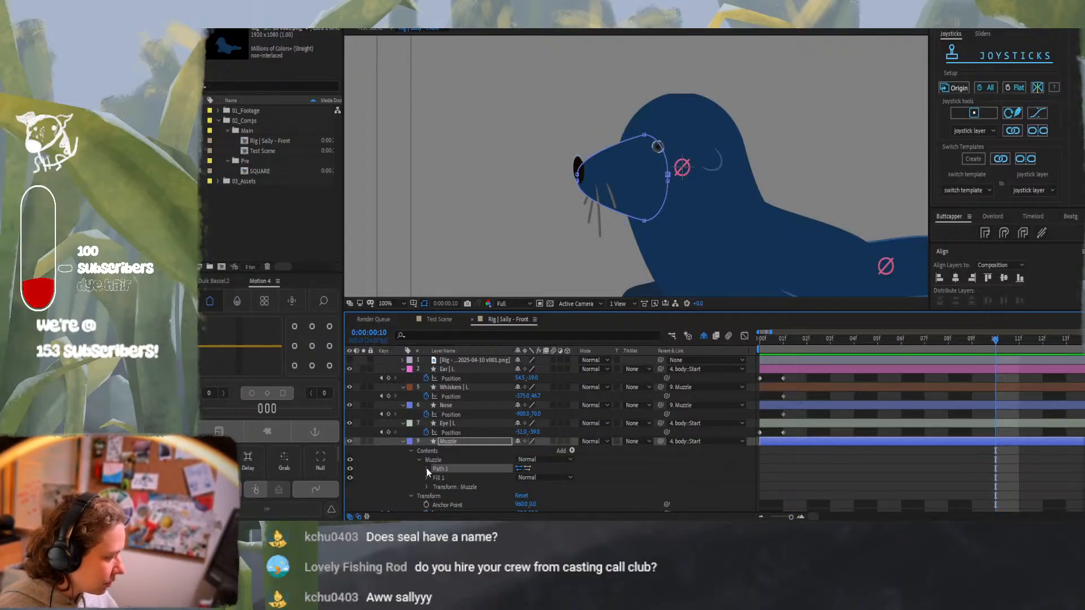
pyautogui.click(427, 469)
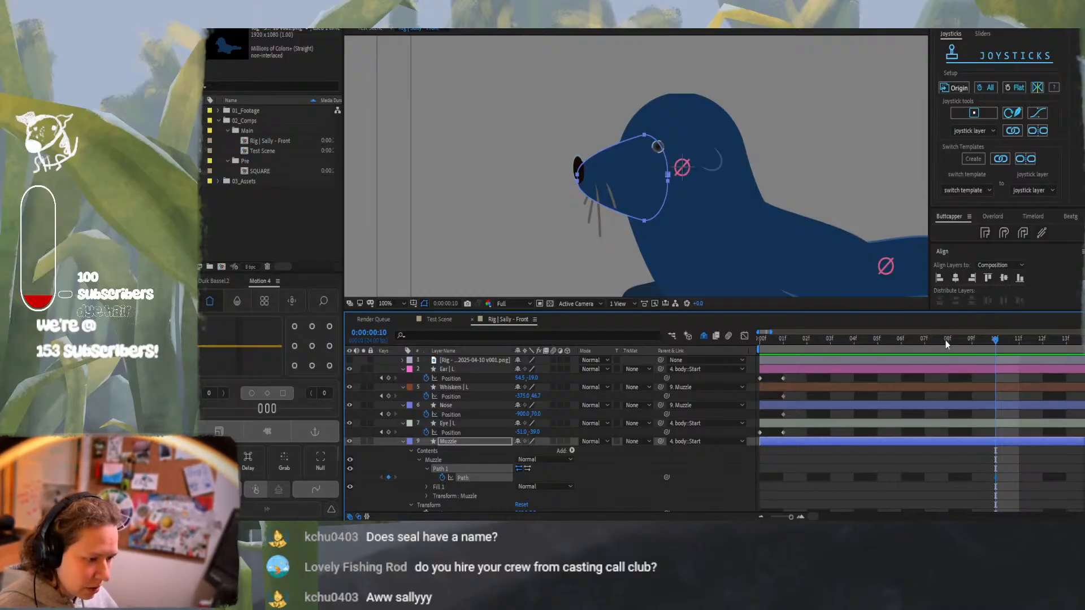
pyautogui.moveTo(946, 341); pyautogui.dragTo(806, 340)
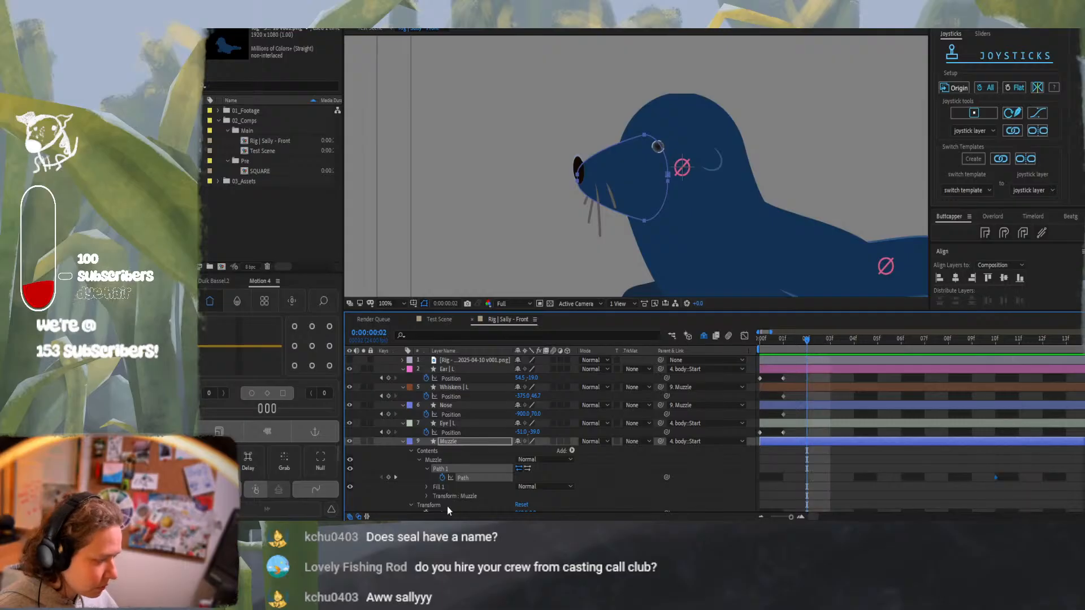
pyautogui.click(388, 478)
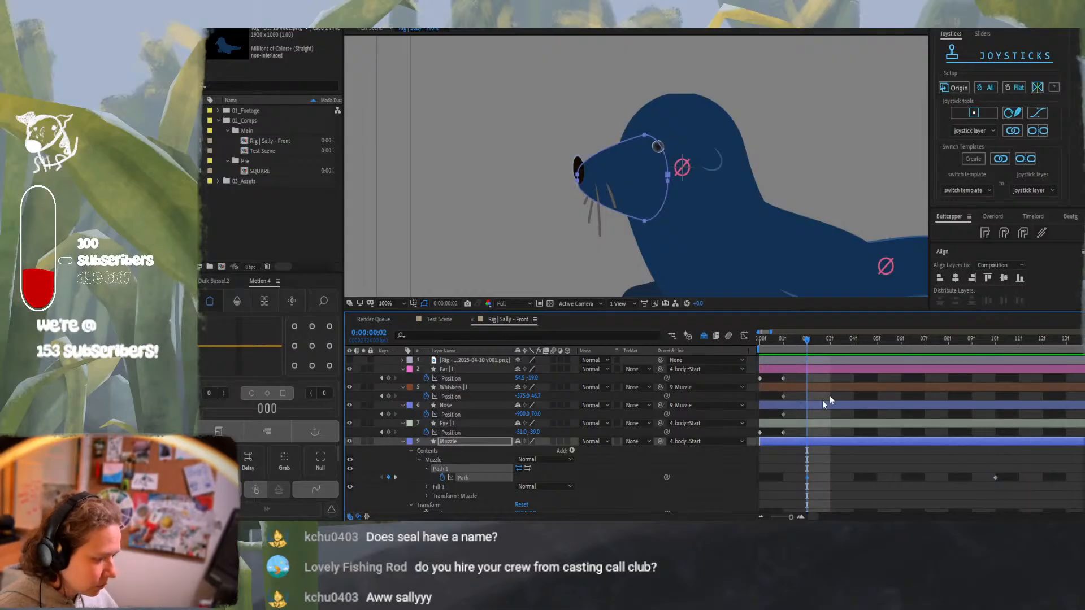
# At frame 10, mirror the Muzzle path horizontally with the Joysticks mirror tool
pyautogui.click(901, 339)
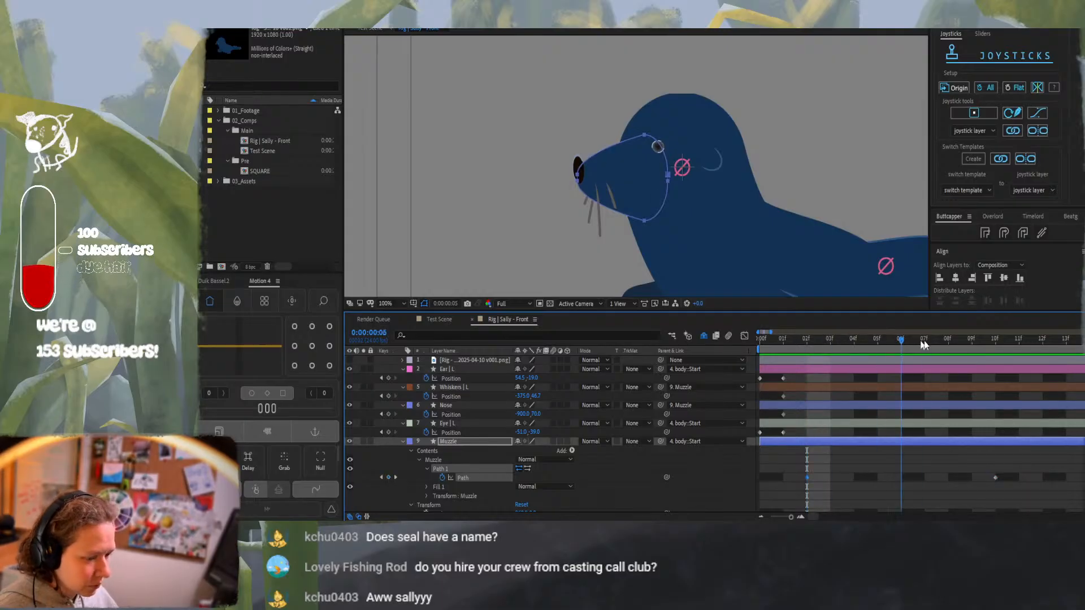
pyautogui.click(992, 354)
pyautogui.click(995, 477)
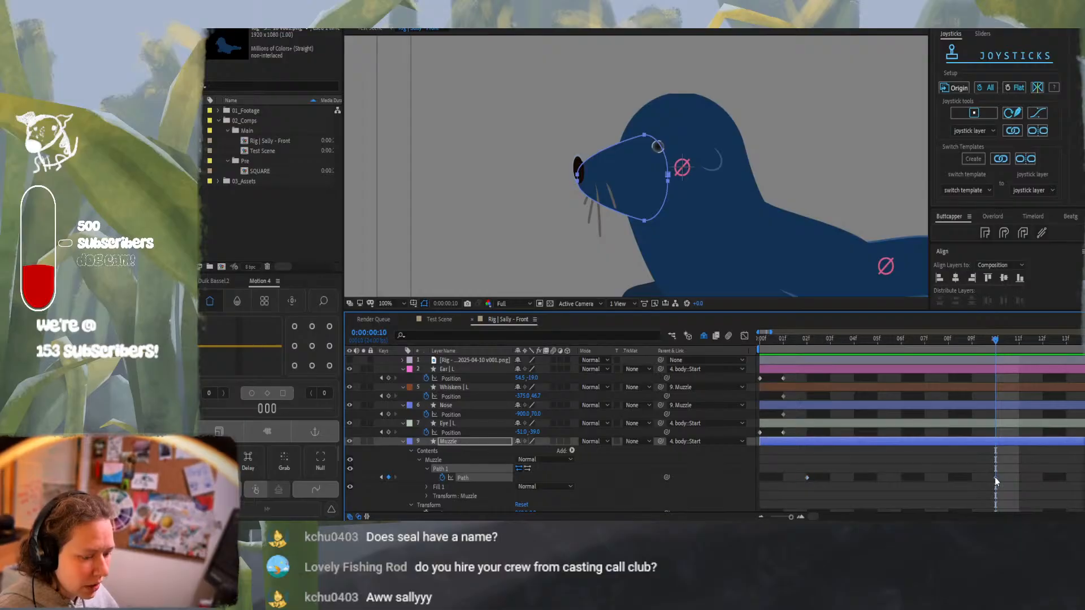
pyautogui.click(1036, 88)
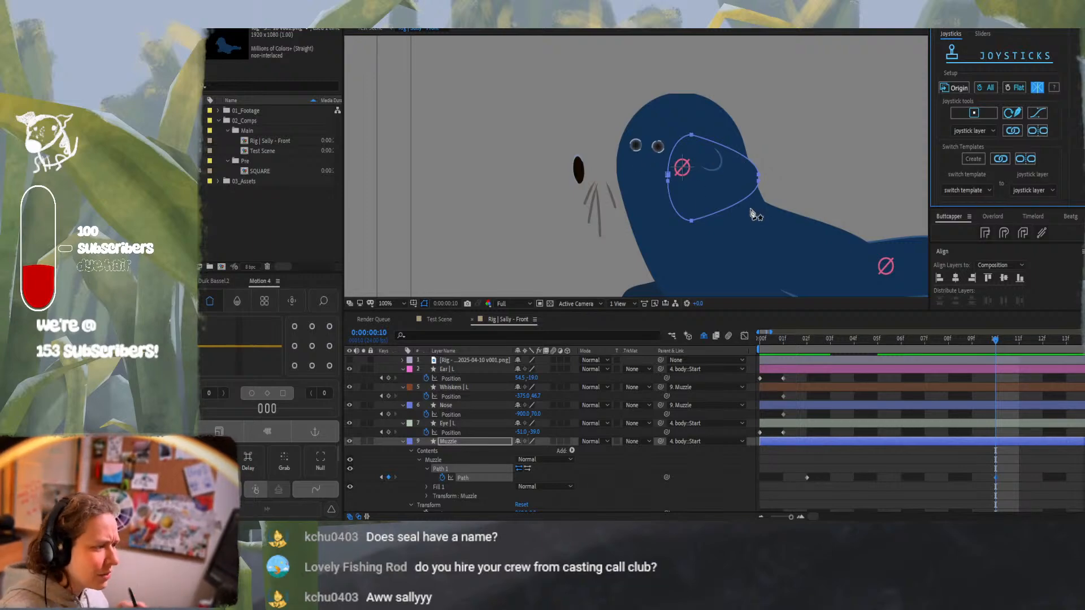
# At frame 10, nudge the mirrored muzzle path right past the back of the seal's head and slightly up
pyautogui.hotkey('shift', 'Right')
pyautogui.hotkey('shift', 'Right')
pyautogui.hotkey('shift', 'Right')
pyautogui.hotkey('shift', 'Right')
pyautogui.hotkey('shift', 'Right')
pyautogui.hotkey('shift', 'Right')
pyautogui.hotkey('shift', 'Right')
pyautogui.hotkey('shift', 'Right')
pyautogui.hotkey('shift', 'Right')
pyautogui.hotkey('shift', 'Right')
pyautogui.hotkey('shift', 'Right')
pyautogui.hotkey('shift', 'Right')
pyautogui.hotkey('shift', 'Right')
pyautogui.hotkey('shift', 'Right')
pyautogui.hotkey('shift', 'Right')
pyautogui.hotkey('shift', 'Right')
pyautogui.hotkey('shift', 'Right')
pyautogui.hotkey('shift', 'Right')
pyautogui.hotkey('shift', 'Right')
pyautogui.hotkey('shift', 'Right')
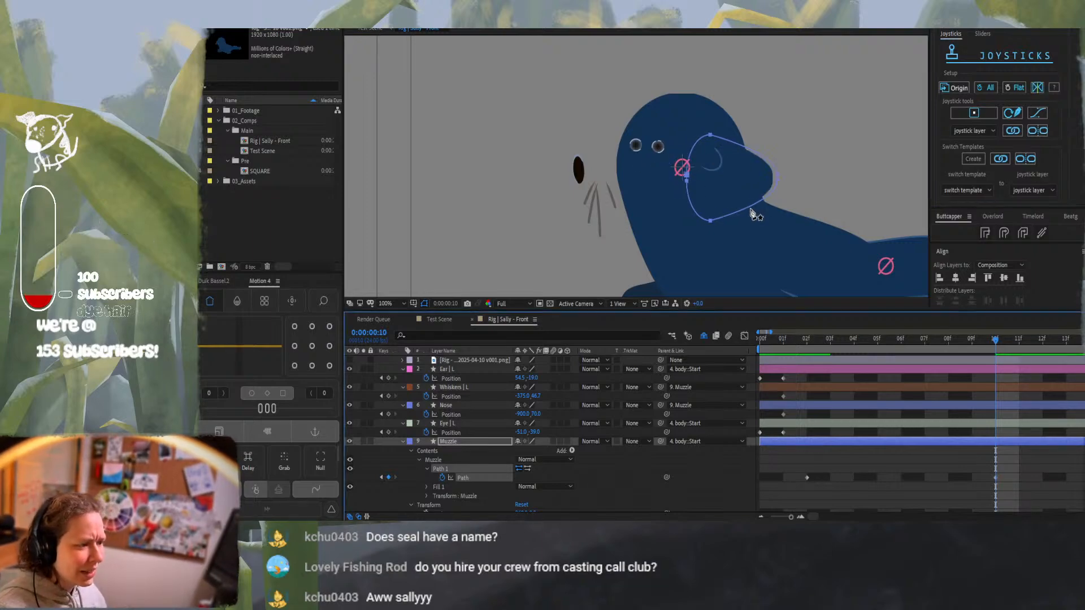
pyautogui.hotkey('shift', 'Right')
pyautogui.hotkey('shift', 'Right')
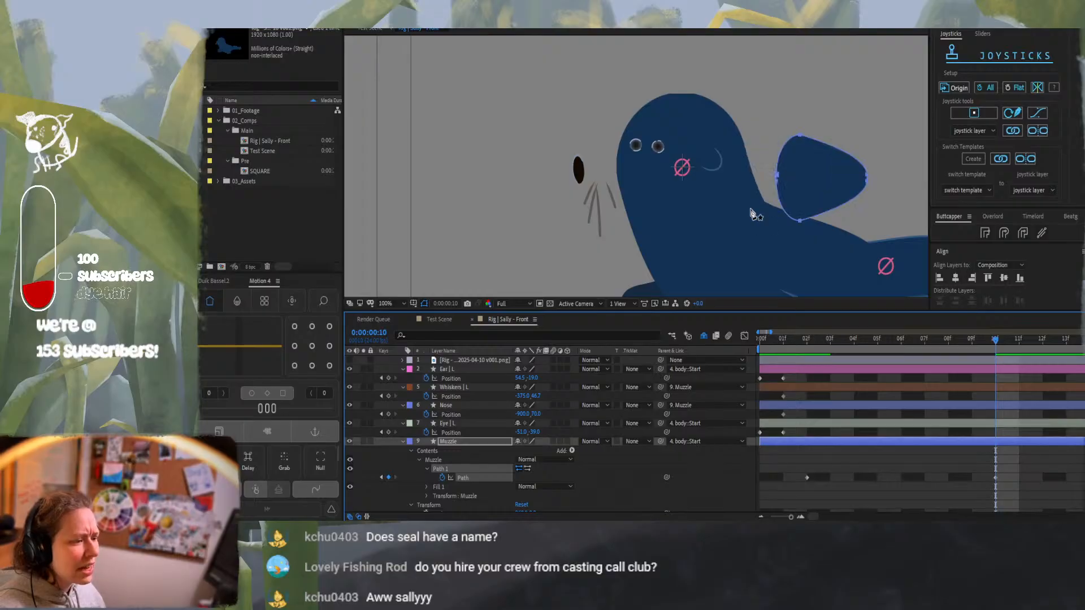
pyautogui.hotkey('shift', 'Up')
pyautogui.hotkey('shift', 'Right')
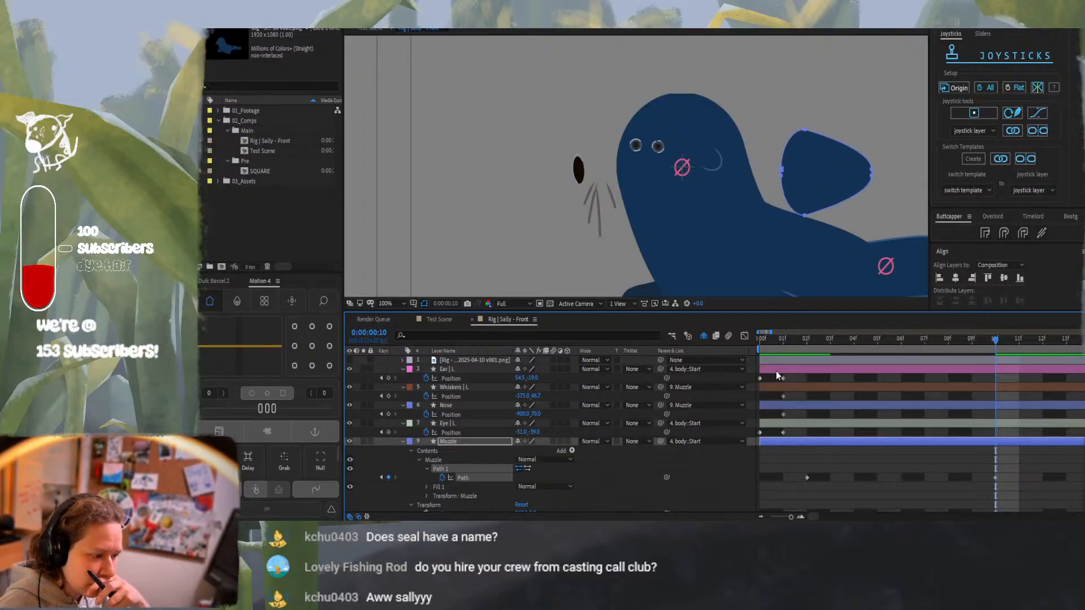
# Scrub between frames 0 and 10 to examine how the muzzle path deforms between its two path keyframes
pyautogui.click(804, 338)
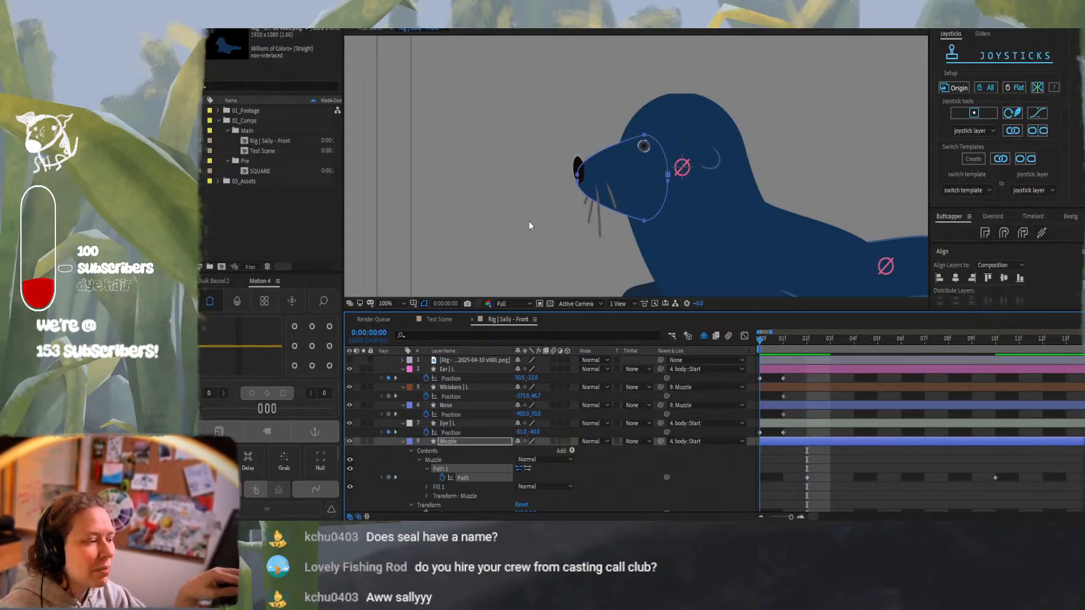
pyautogui.press('Home')
pyautogui.click(806, 349)
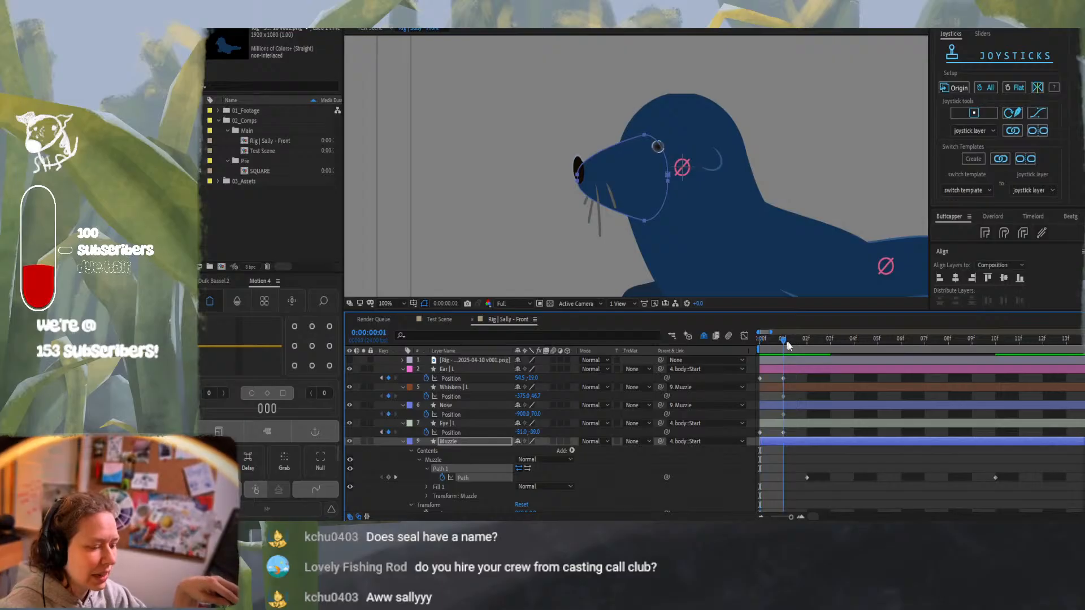
pyautogui.click(837, 351)
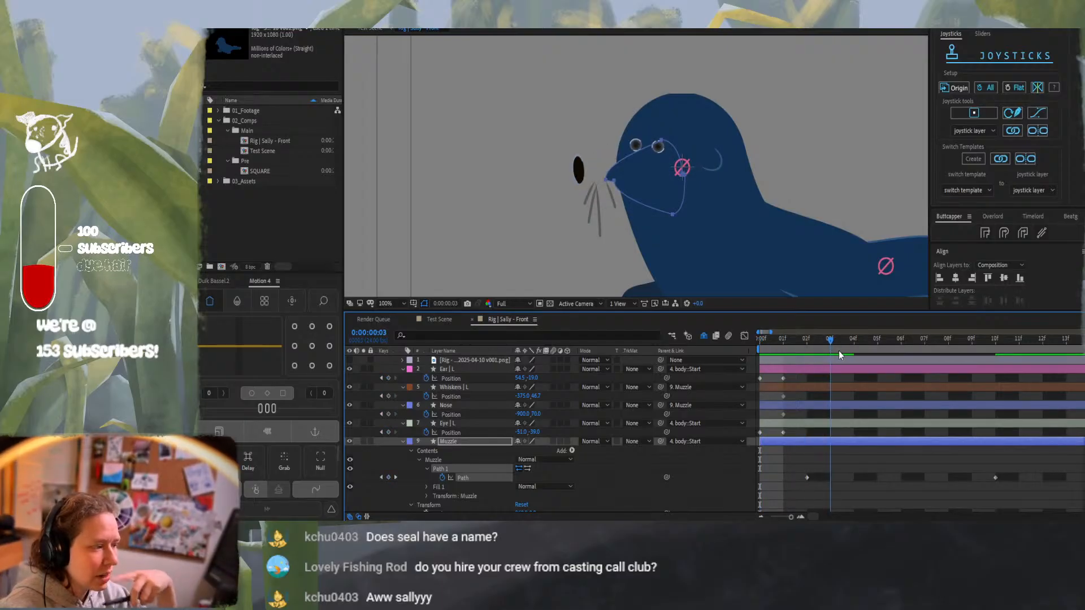
pyautogui.press('Home')
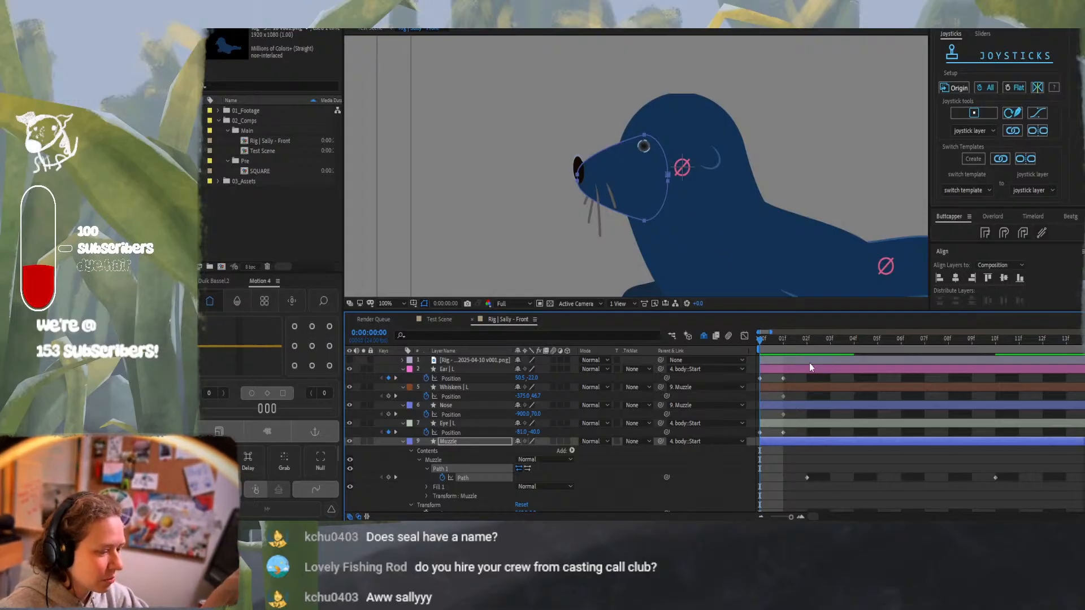
pyautogui.click(775, 343)
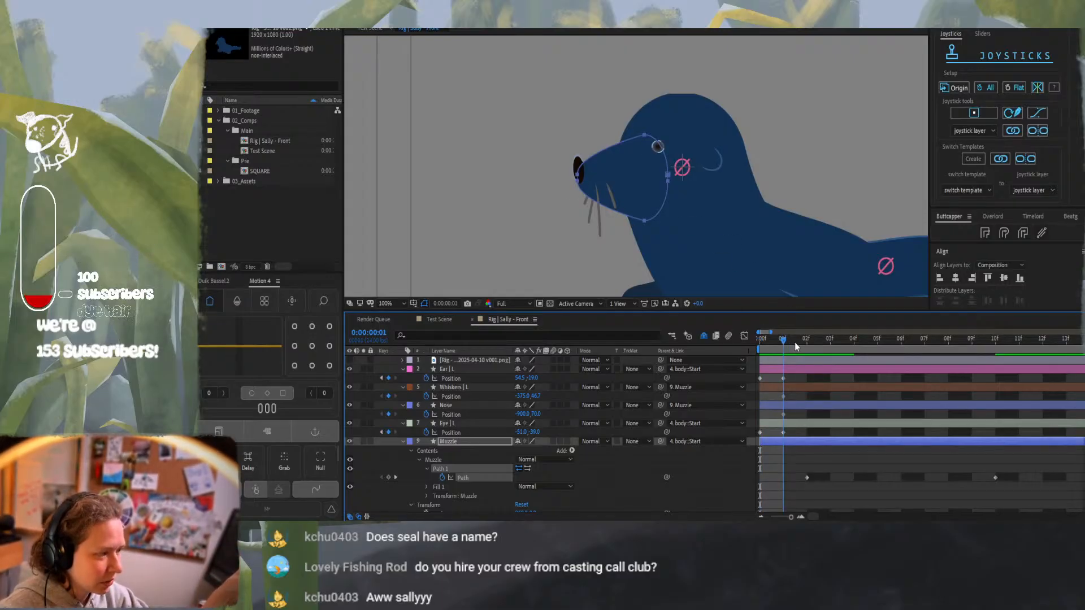
pyautogui.click(800, 342)
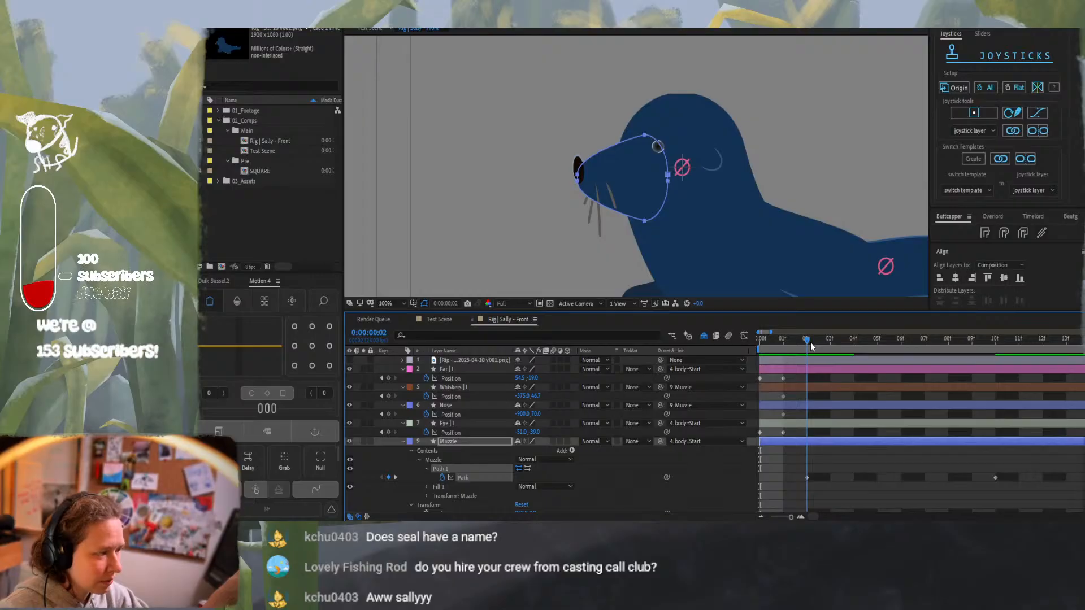
pyautogui.click(834, 342)
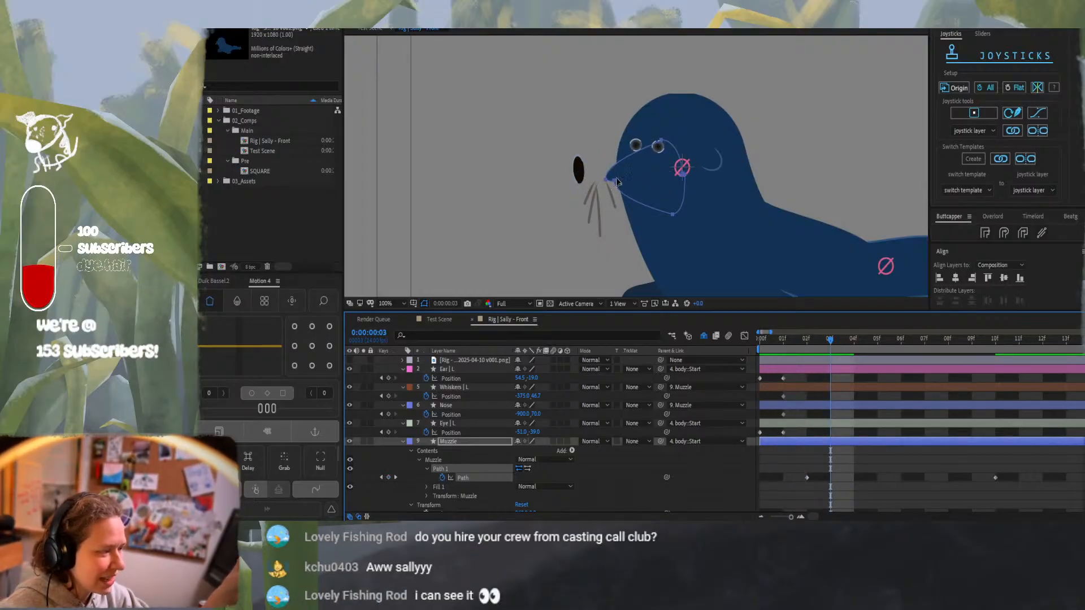
pyautogui.moveTo(833, 341); pyautogui.dragTo(847, 345)
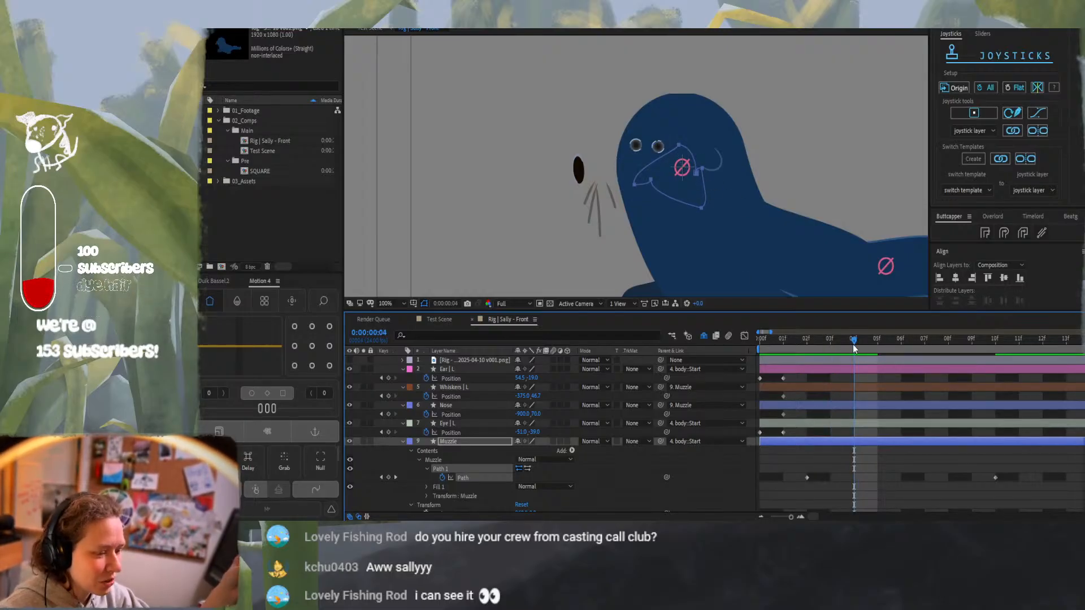
pyautogui.moveTo(853, 344); pyautogui.dragTo(895, 348)
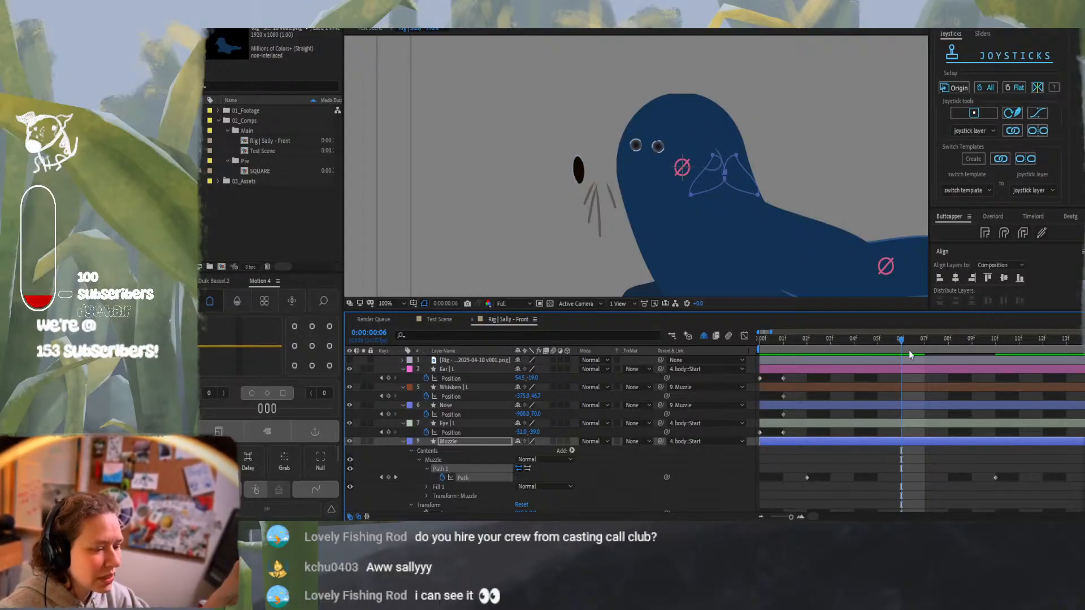
pyautogui.moveTo(914, 341); pyautogui.dragTo(924, 343)
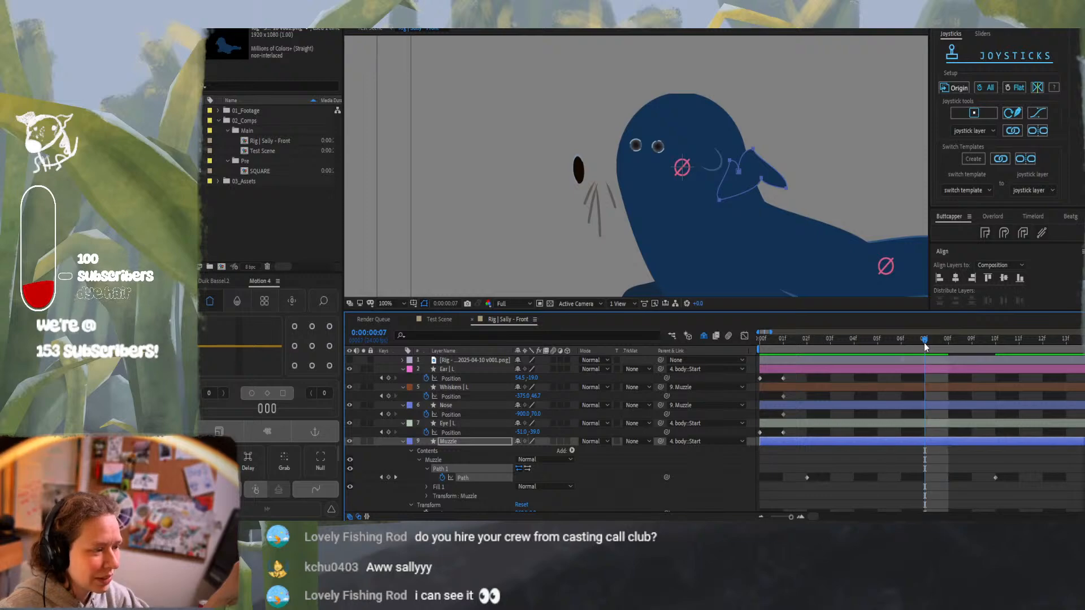
pyautogui.moveTo(934, 346); pyautogui.dragTo(944, 347)
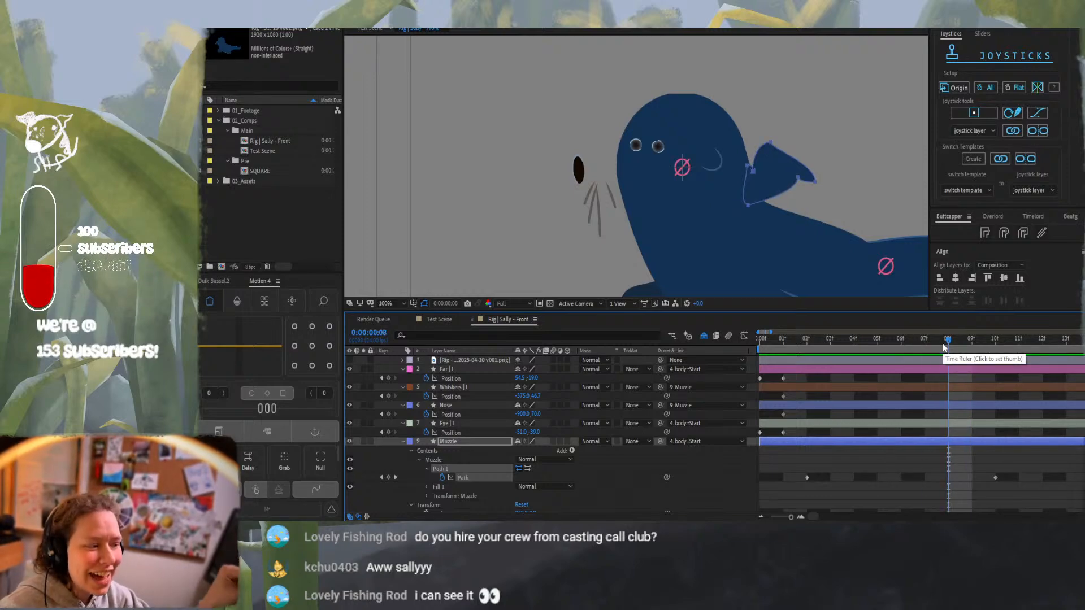
pyautogui.moveTo(944, 347); pyautogui.dragTo(996, 369)
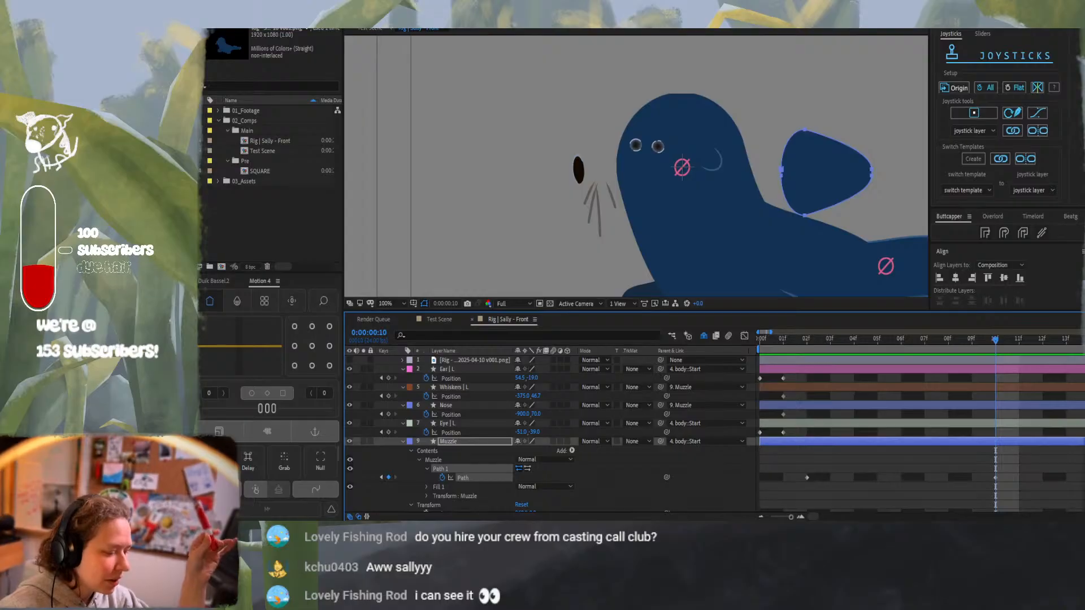
pyautogui.moveTo(686, 532)
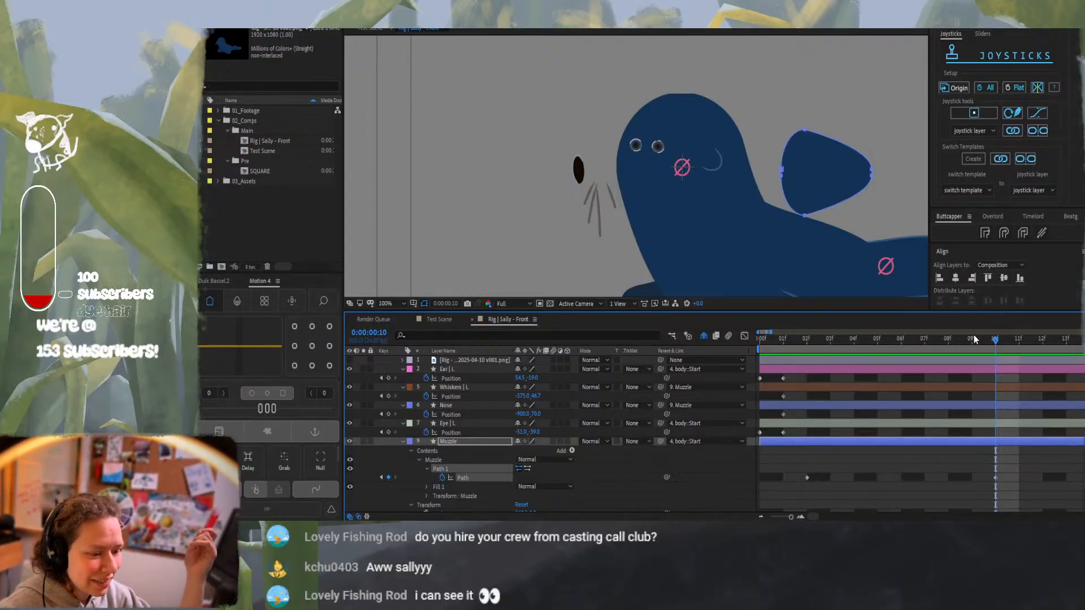
pyautogui.click(954, 338)
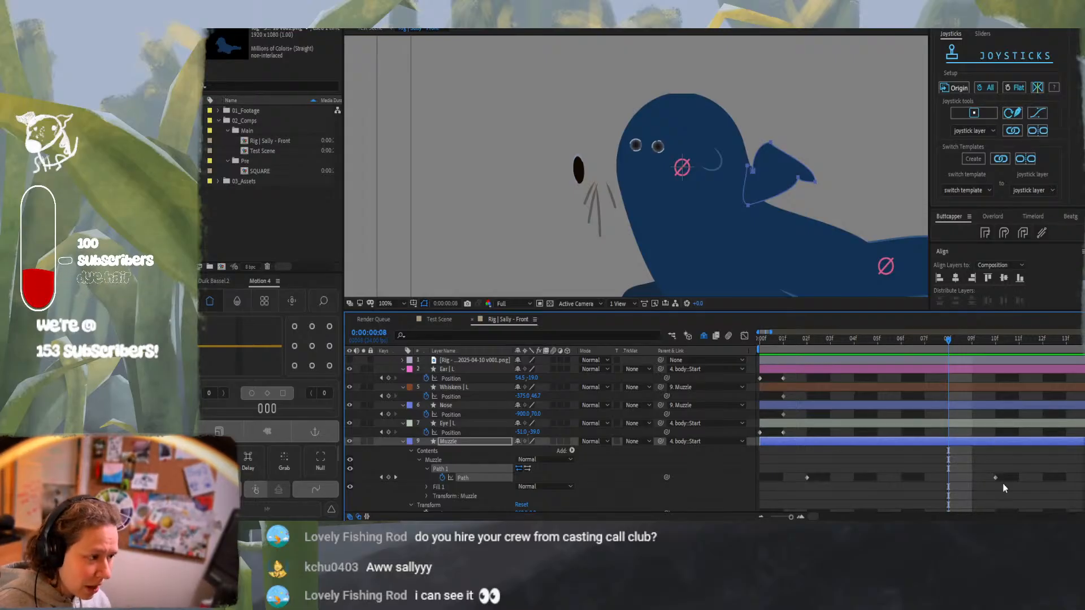
# Return to frame 2 and delete the Muzzle path keyframes at frames 10 and 2
pyautogui.moveTo(912, 344); pyautogui.dragTo(815, 347)
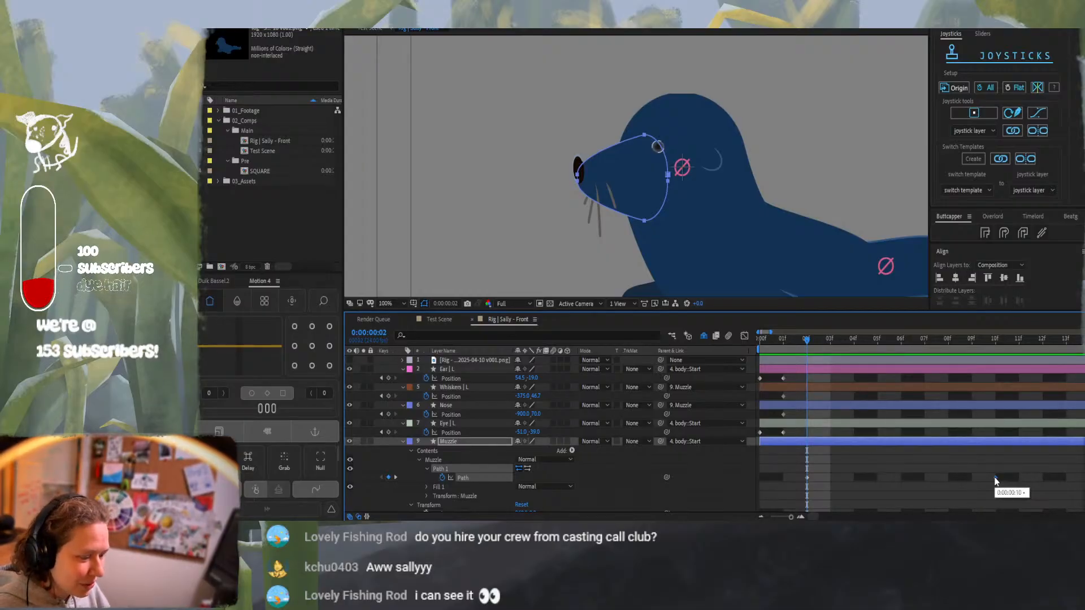
pyautogui.press('Delete')
pyautogui.click(806, 481)
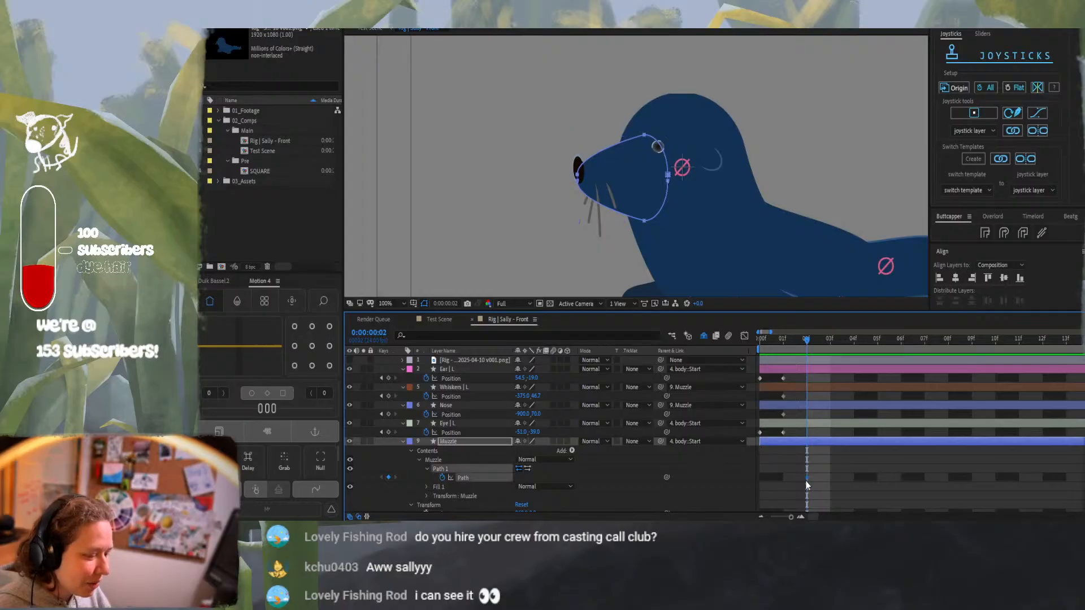
pyautogui.press('Delete')
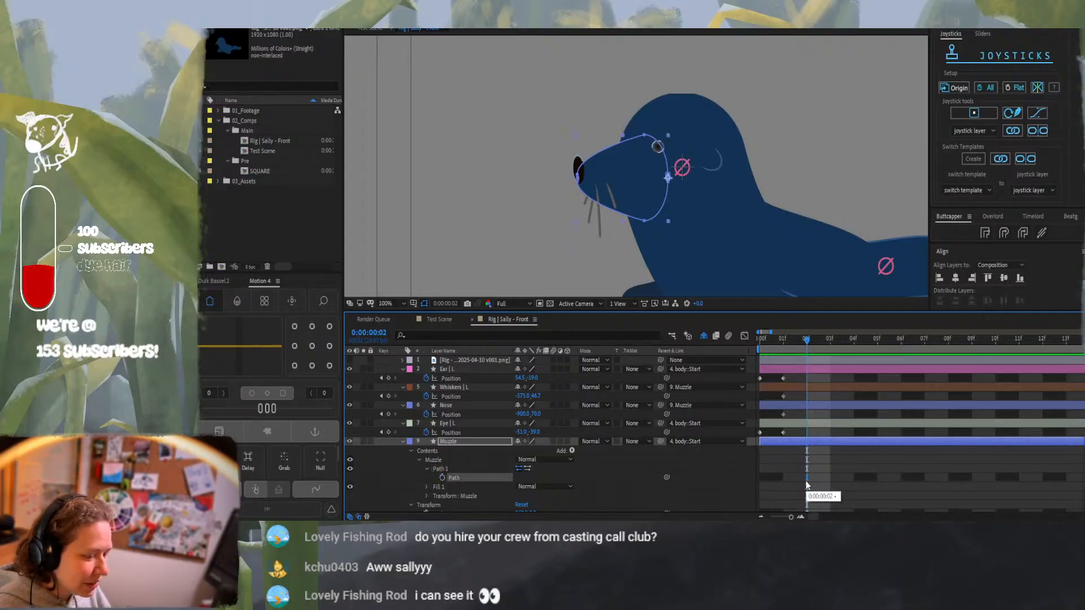
# Keyframe the Muzzle path at frames 0 and 1, revealing only the layer's animated properties, and return to frame 0
pyautogui.moveTo(787, 343); pyautogui.dragTo(759, 339)
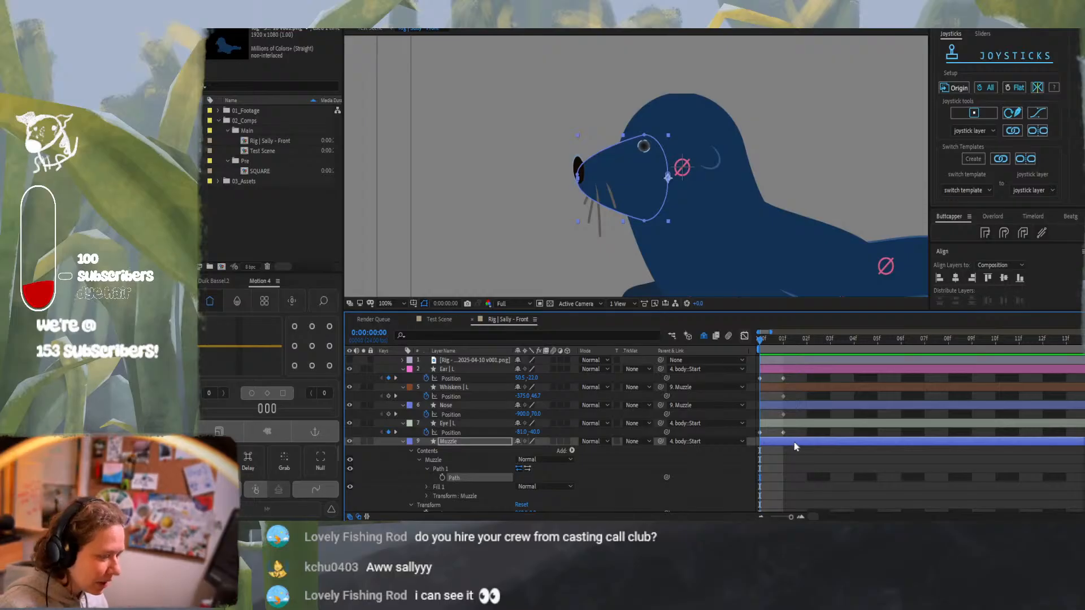
pyautogui.click(442, 479)
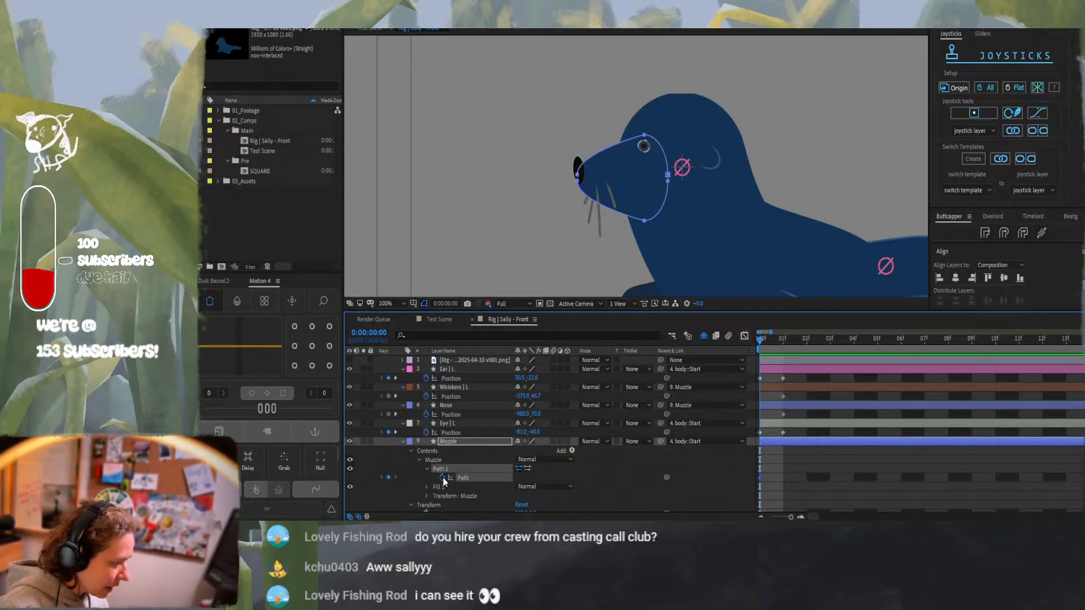
pyautogui.click(445, 443)
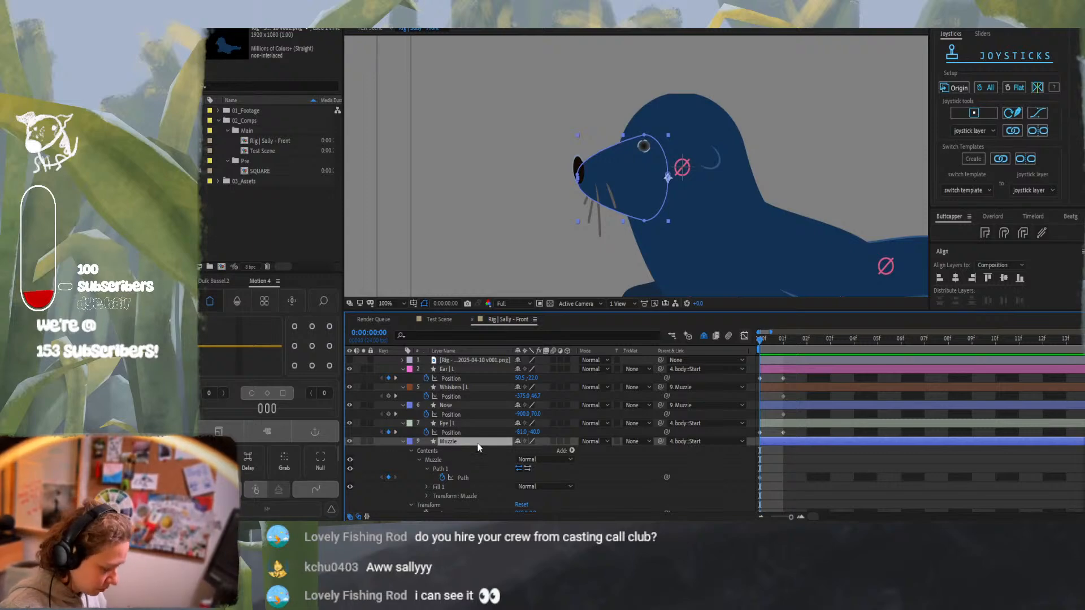
pyautogui.press('u')
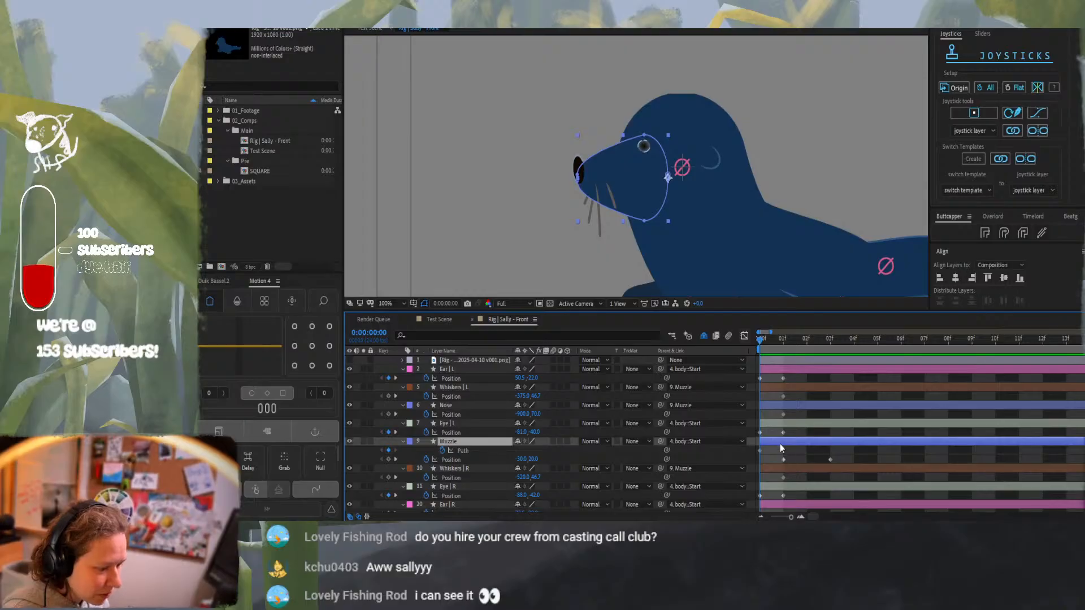
pyautogui.click(783, 343)
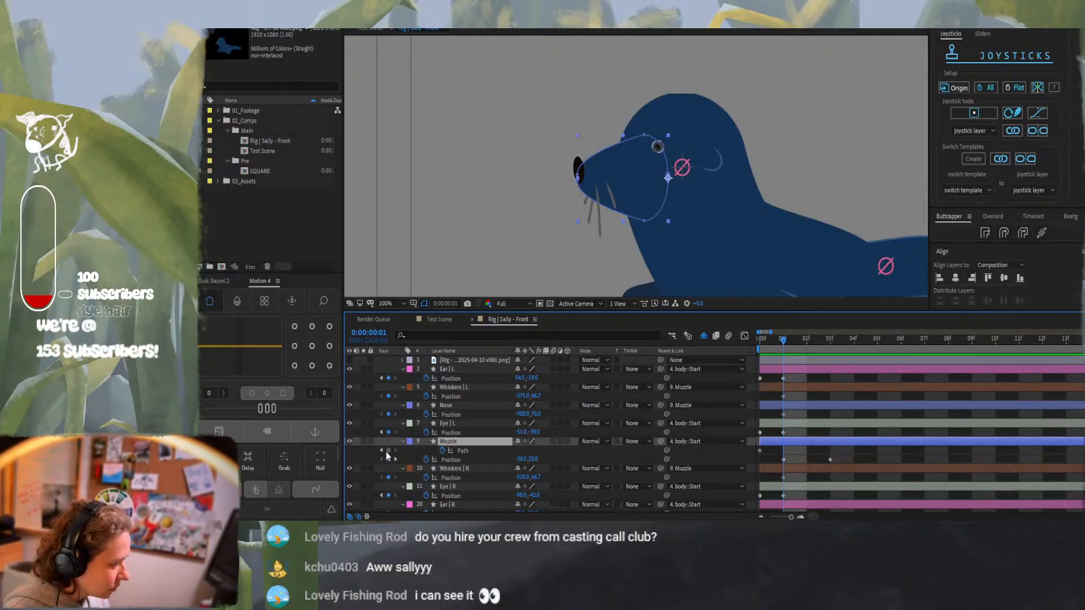
pyautogui.click(388, 450)
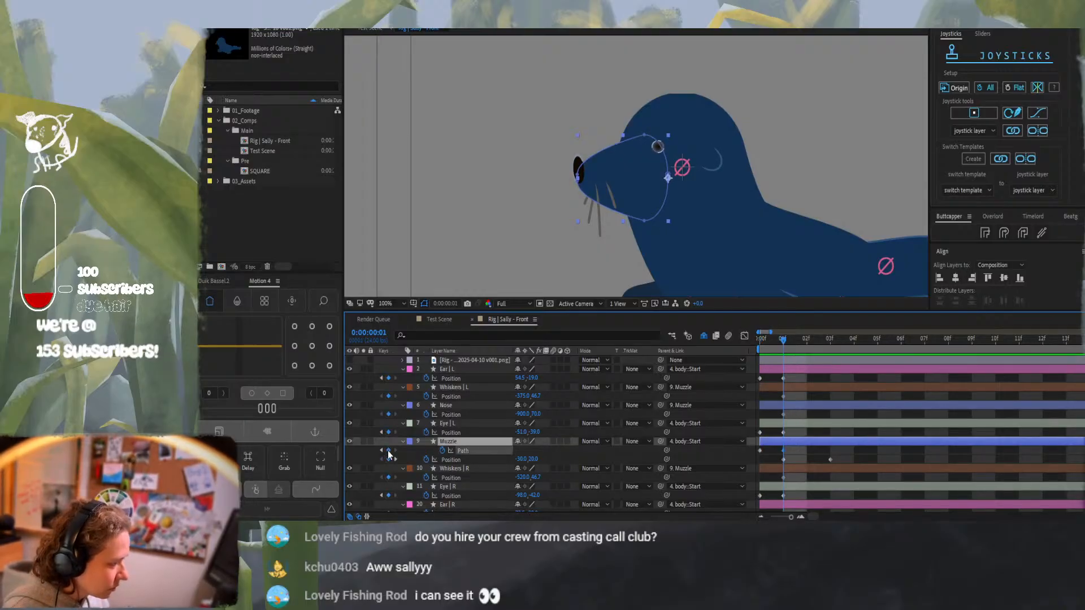
pyautogui.click(768, 340)
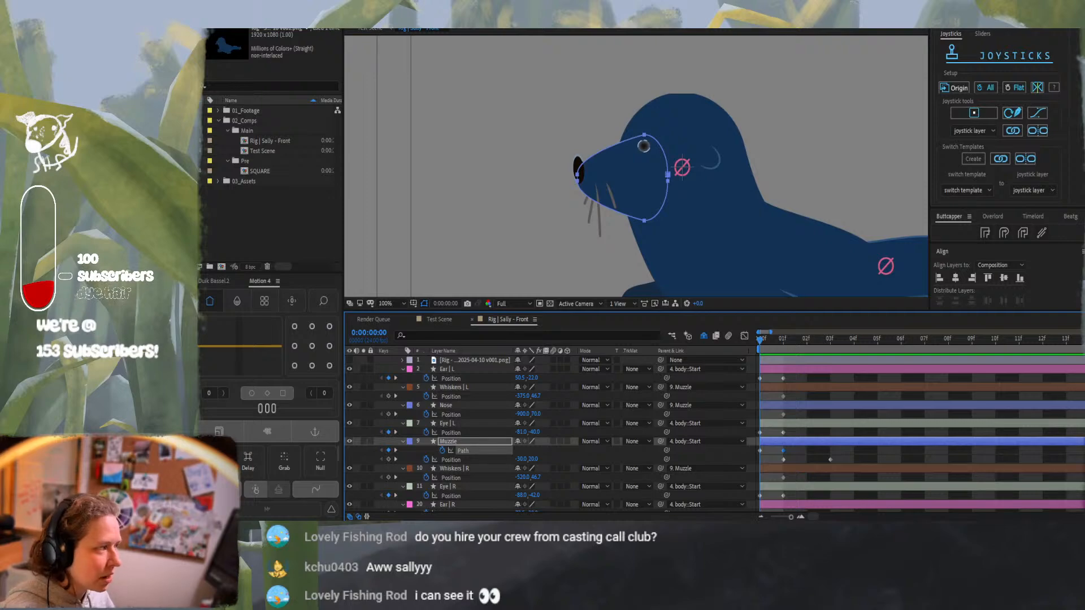
# Open the SQUARE composition and set the shape fill colour to light blue #B5CFEC
pyautogui.click(266, 171)
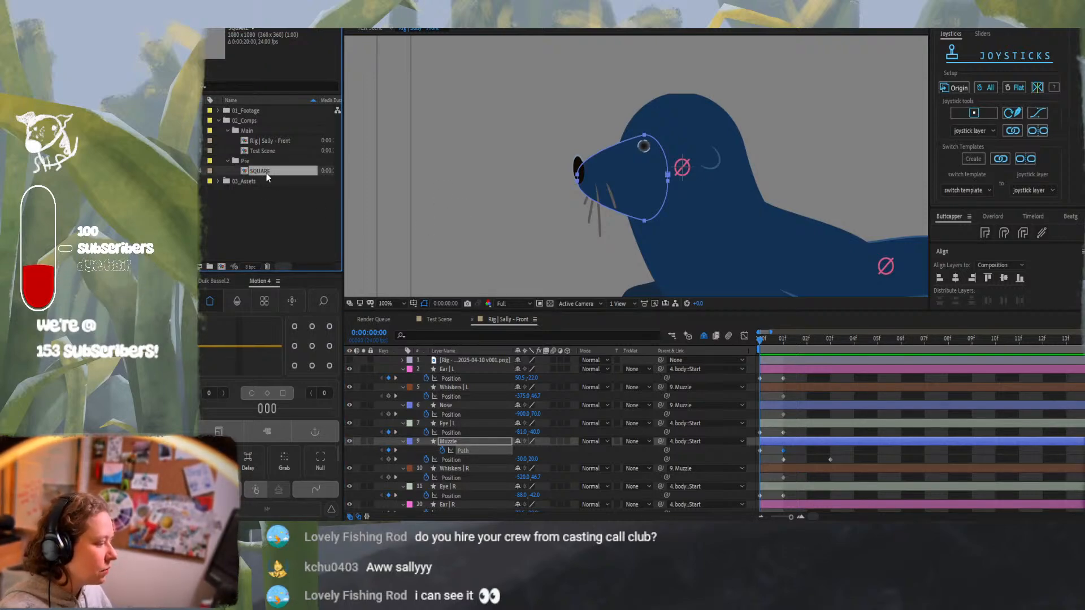
pyautogui.doubleClick(267, 173)
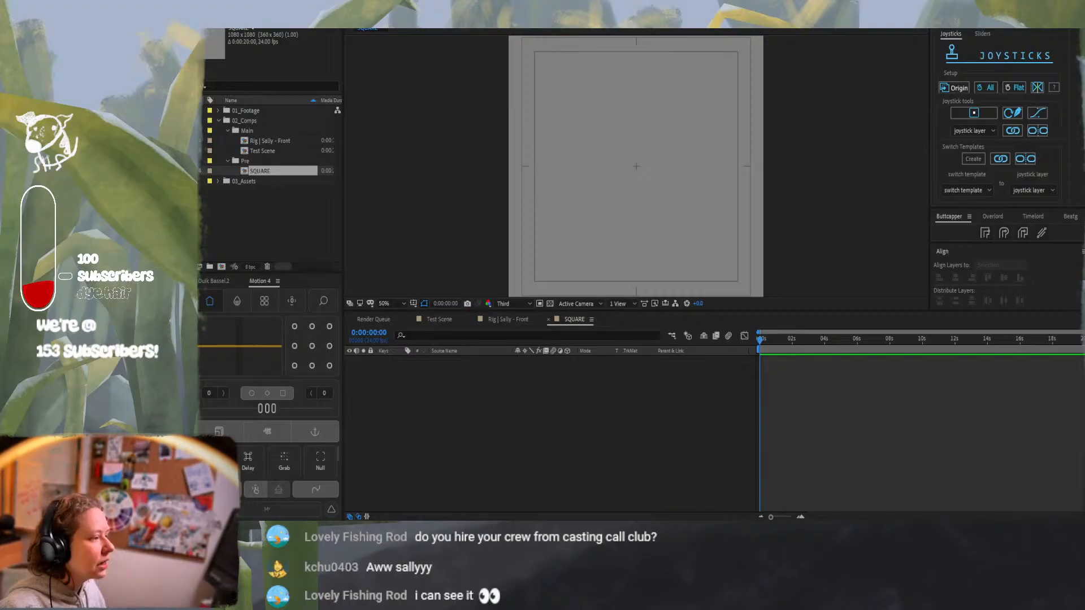
pyautogui.moveTo(346, 190); pyautogui.dragTo(286, 143)
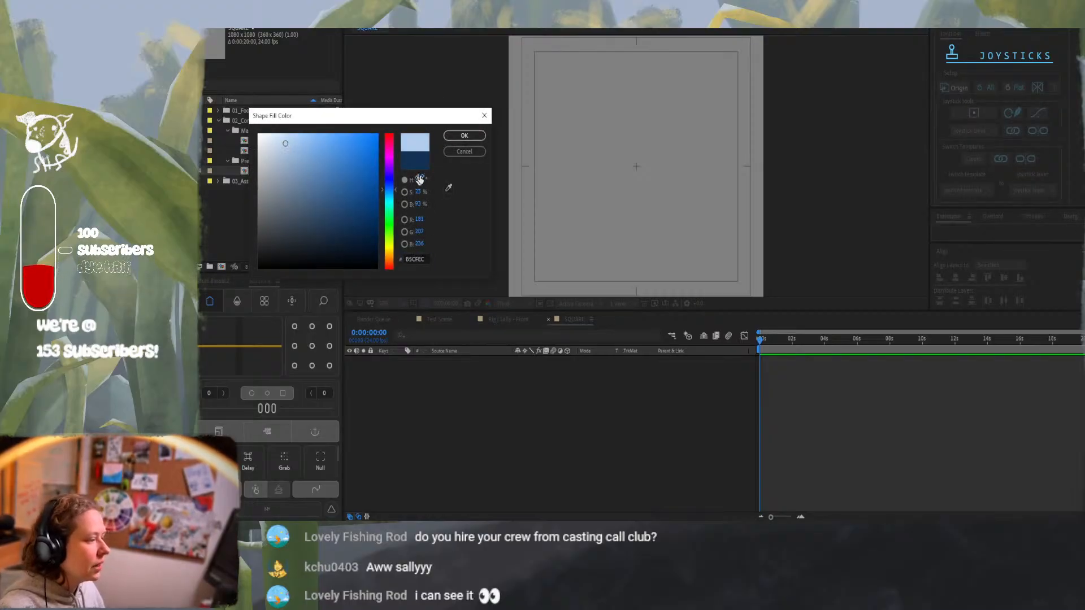
pyautogui.click(464, 137)
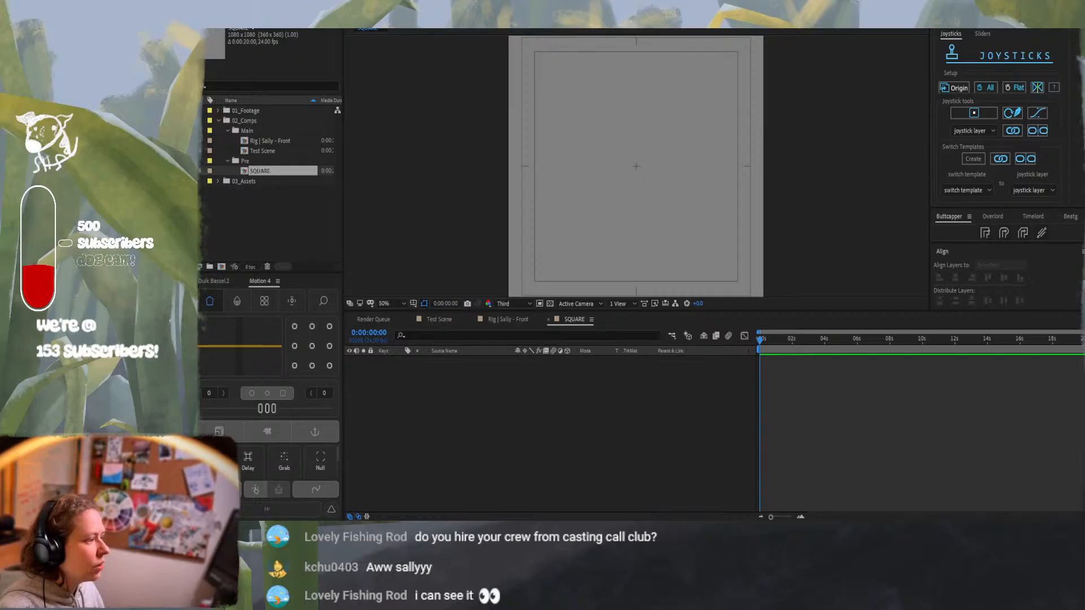
# Add a light blue ellipse shape layer that fills the SQUARE composition
pyautogui.click(359, 27)
pyautogui.click(358, 26)
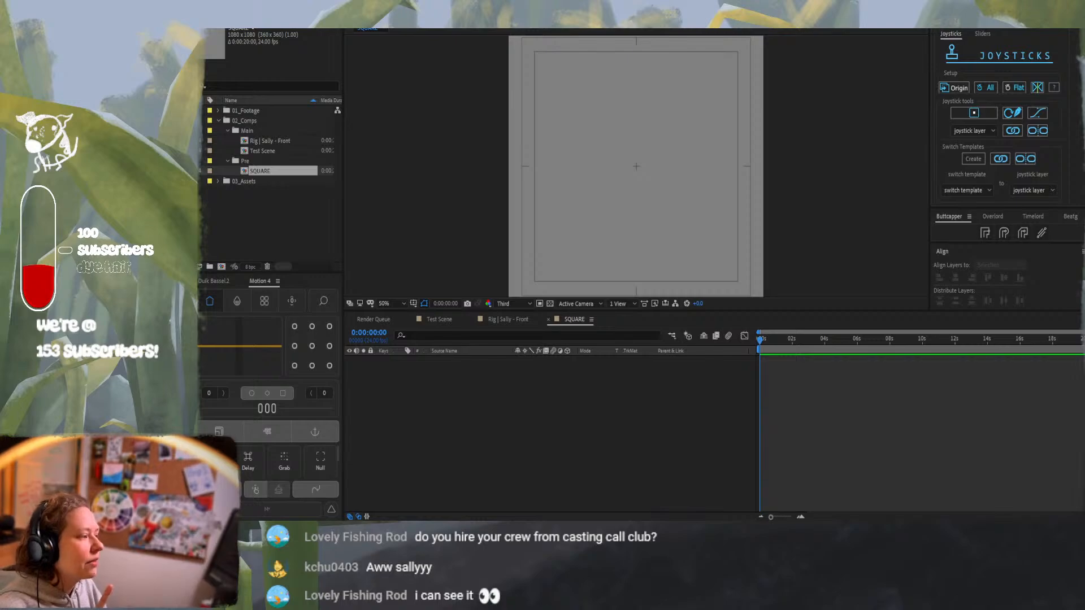
pyautogui.doubleClick(339, 5)
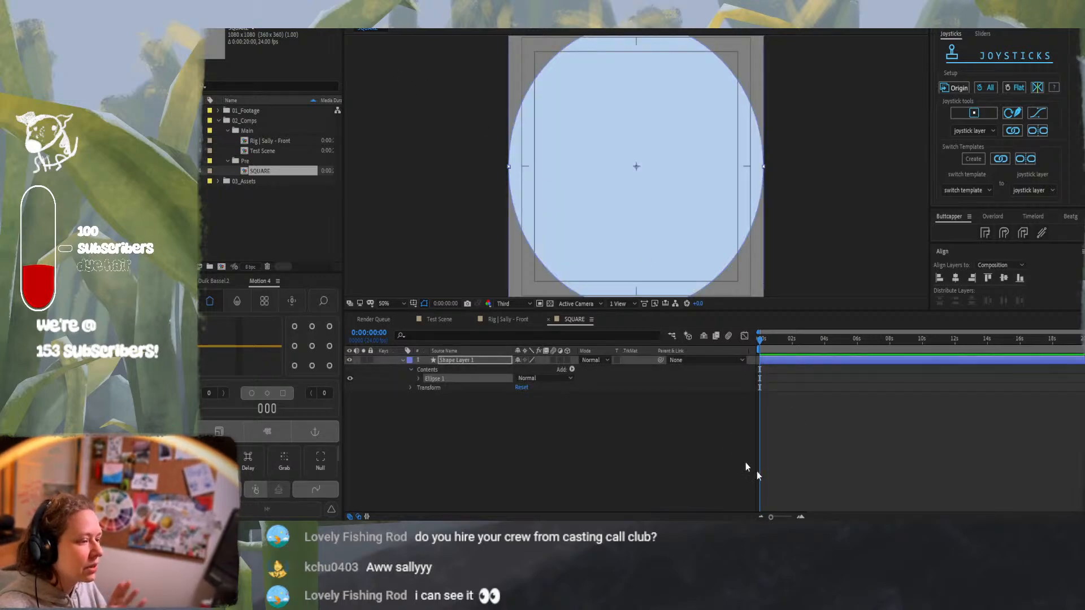
pyautogui.press(',')
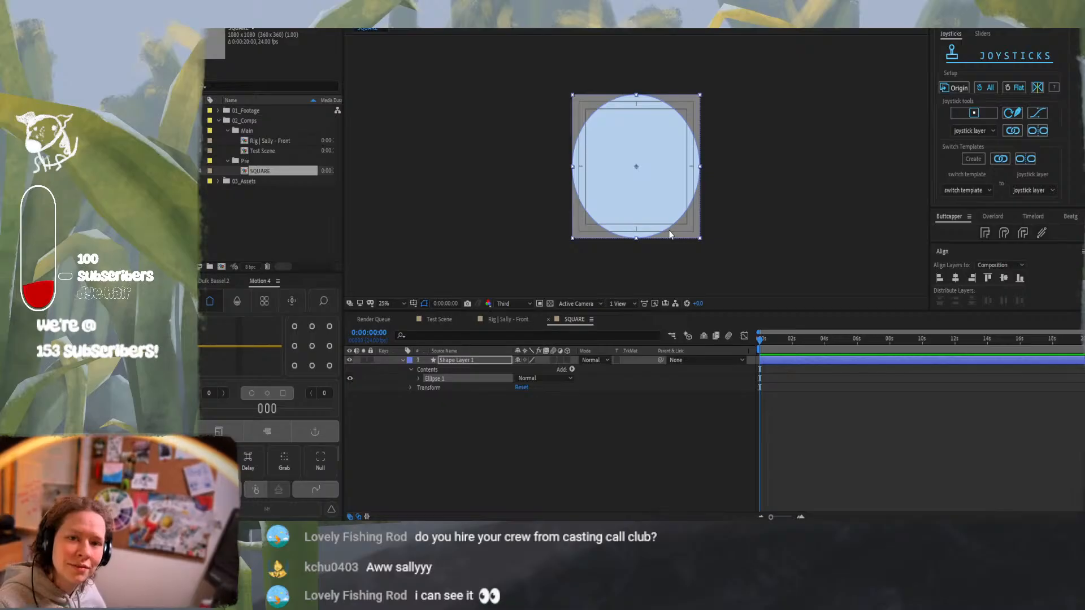
# Rename the ellipse's shape layer to "Front Face GUIDE"
pyautogui.click(476, 358)
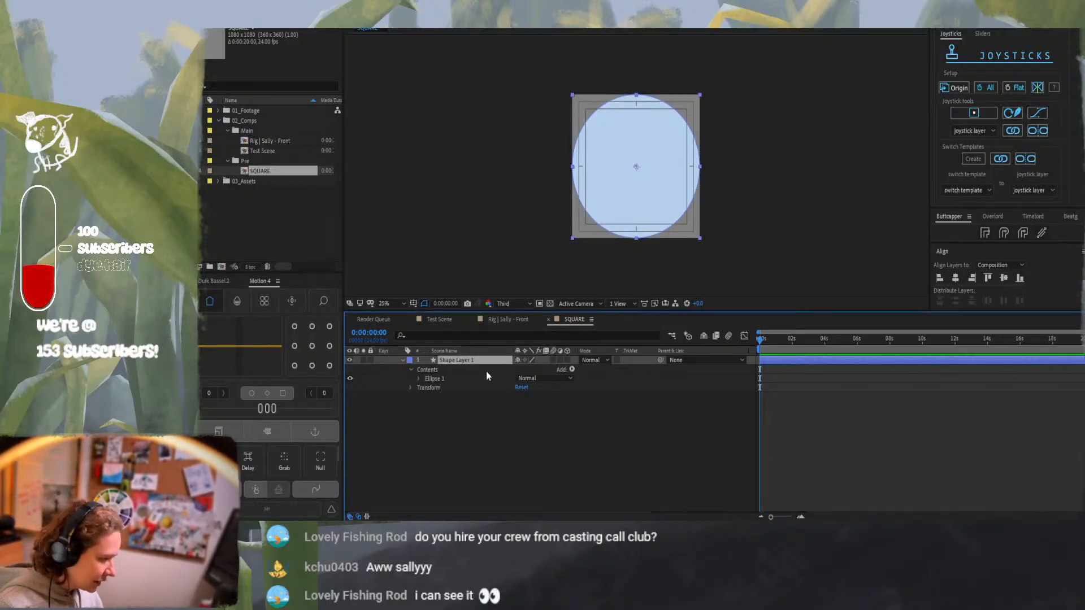
pyautogui.press('Return')
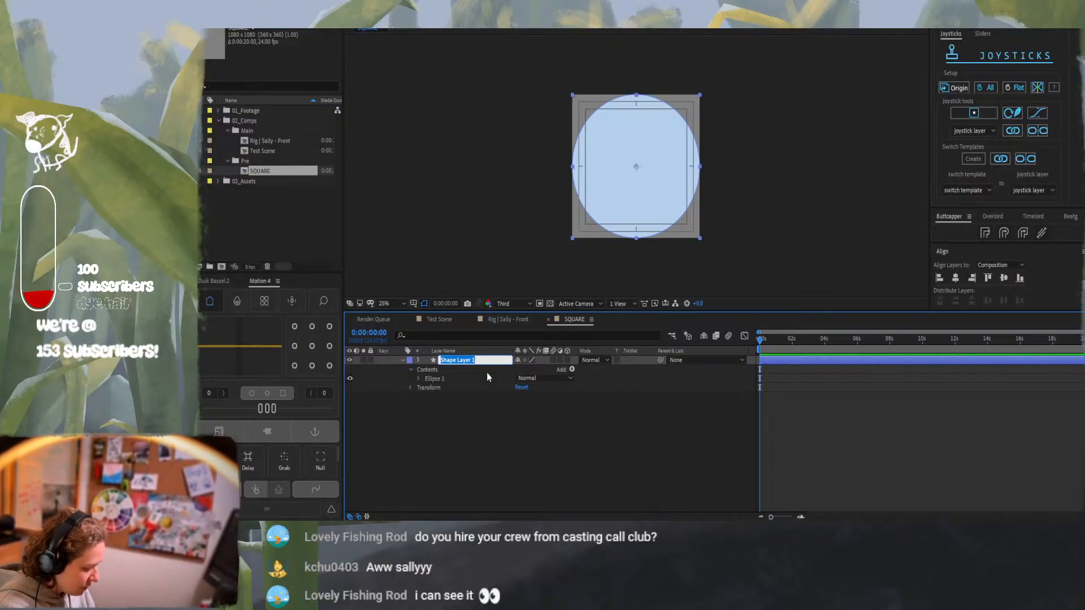
pyautogui.write('F')
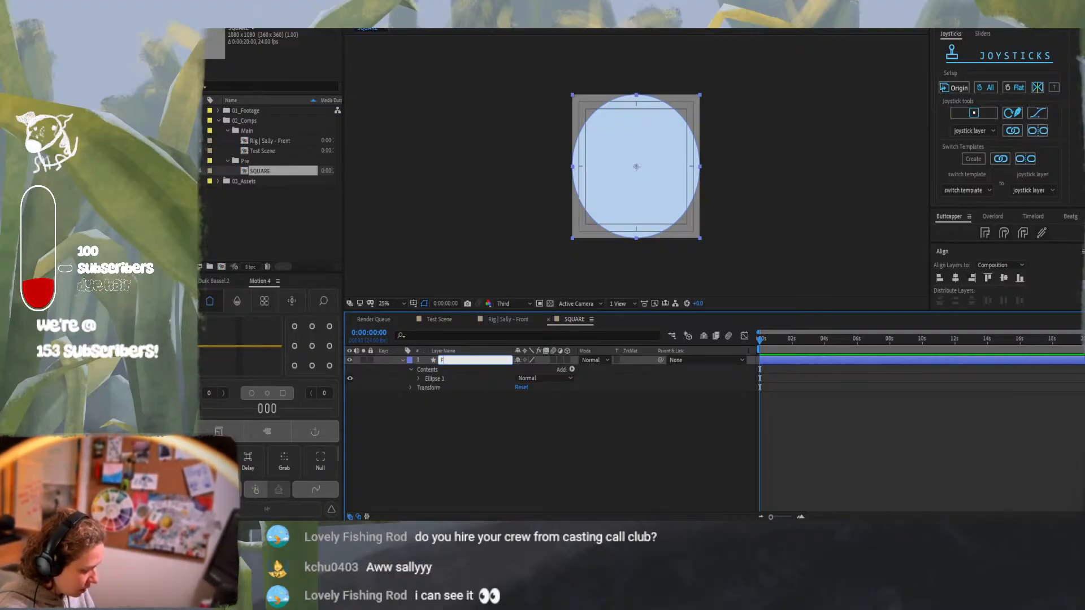
pyautogui.write('ront Face GUI')
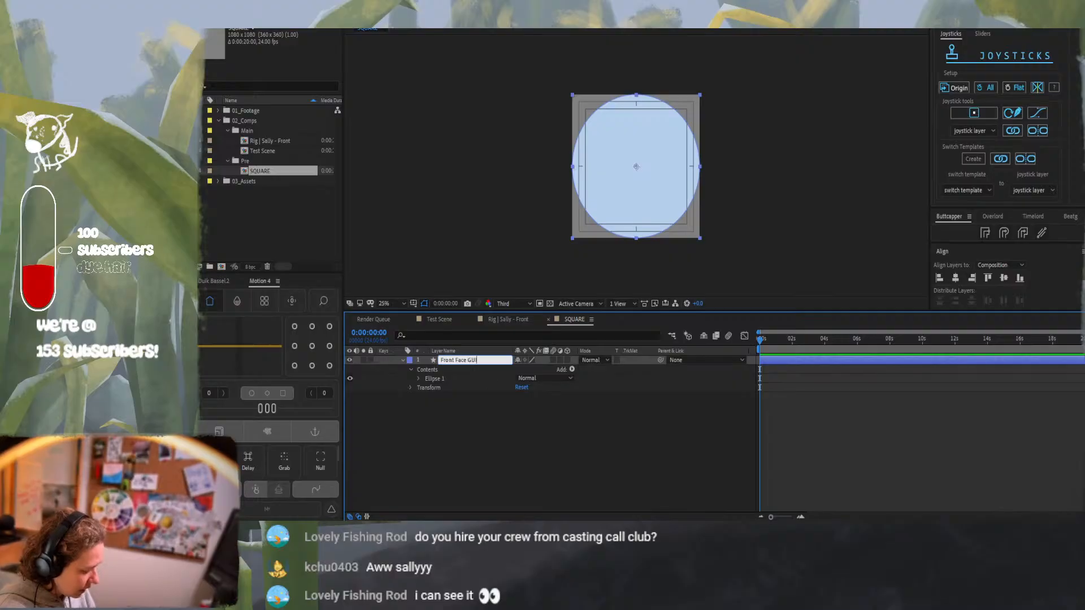
pyautogui.write('DE')
pyautogui.press('Return')
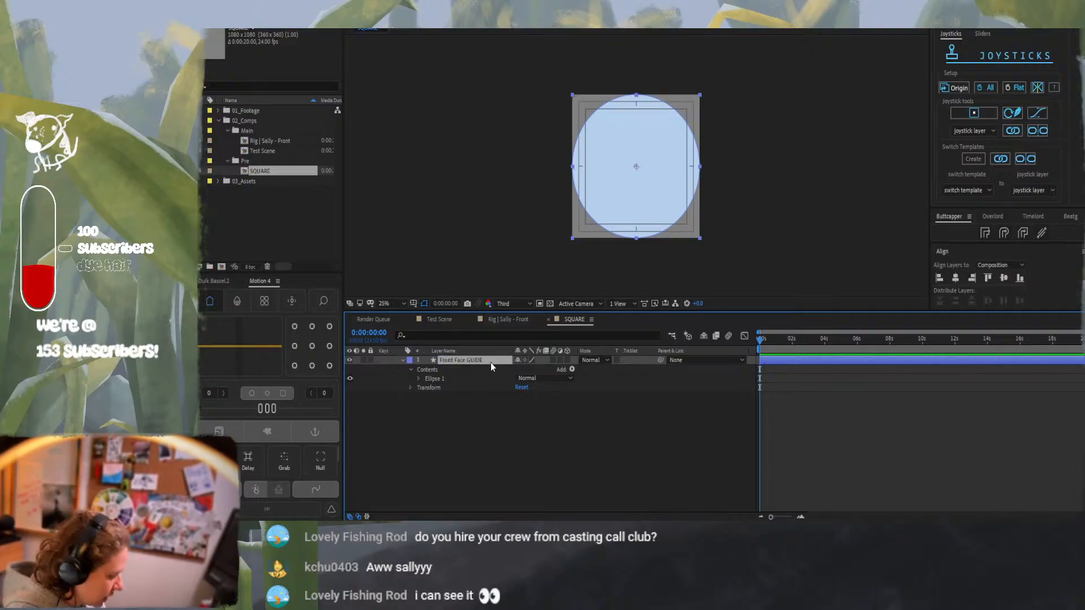
# Paste the Front Face GUIDE layer above Muzzle in the Rig | Sally - Front composition and make it a guide layer
pyautogui.click(512, 319)
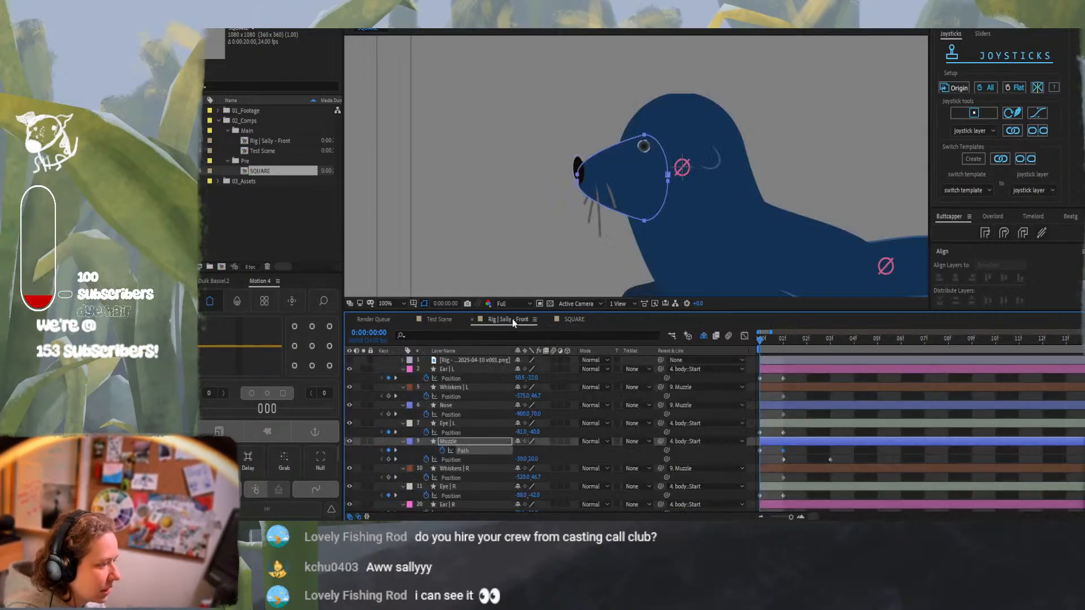
pyautogui.scroll(-2, 649, 242)
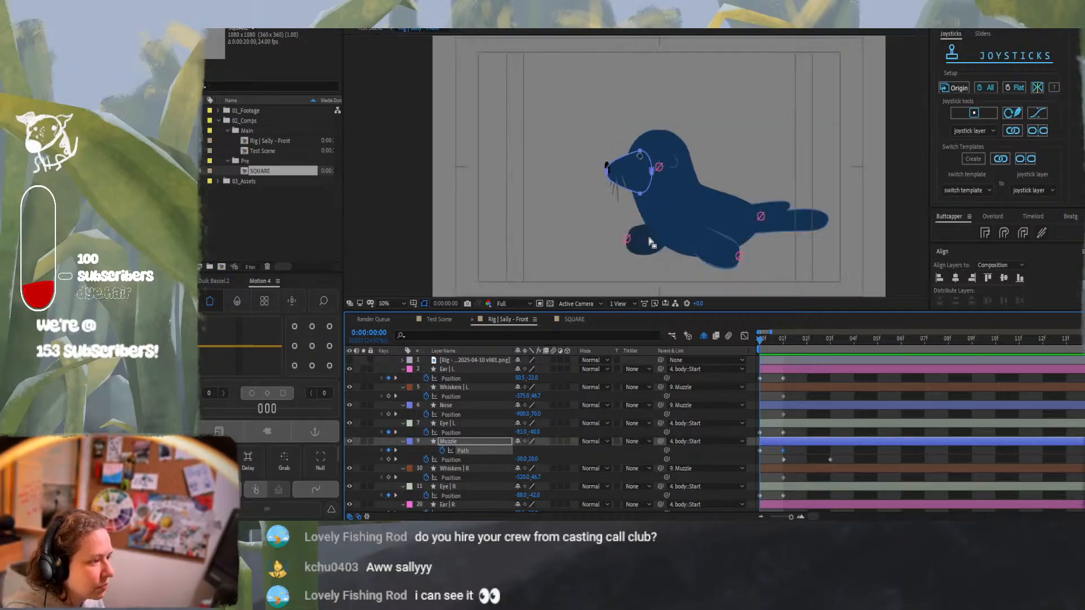
pyautogui.hotkey('ctrl', 'v')
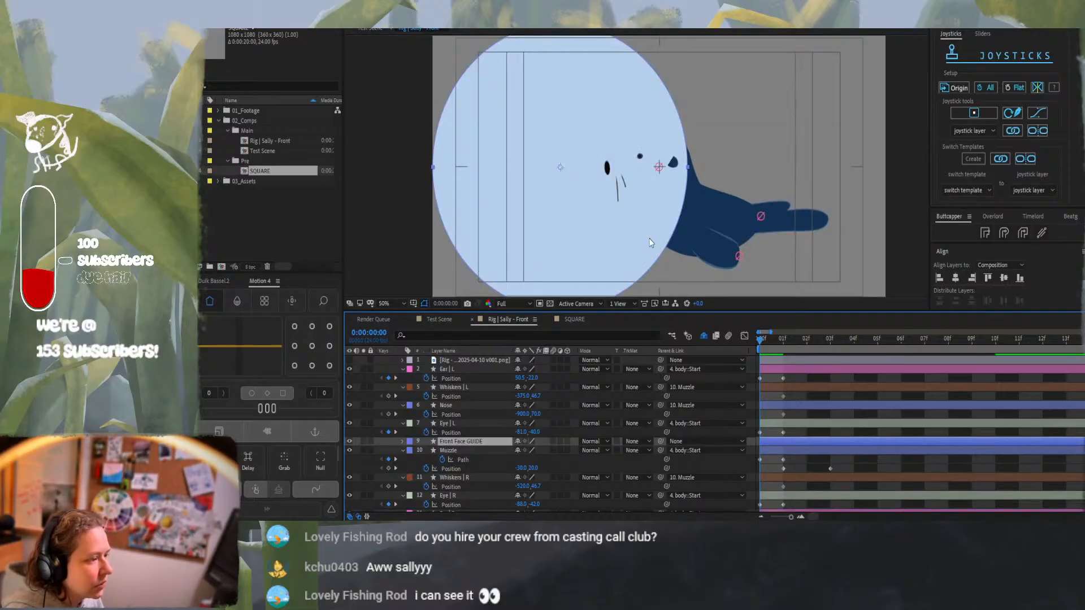
pyautogui.rightClick(484, 444)
pyautogui.moveTo(546, 318)
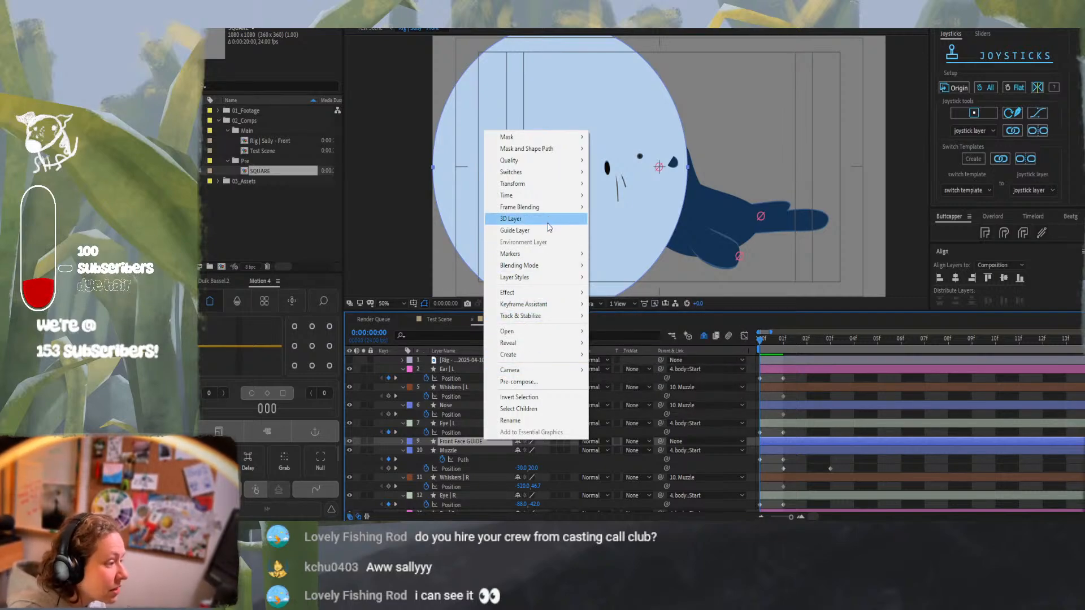
pyautogui.click(528, 231)
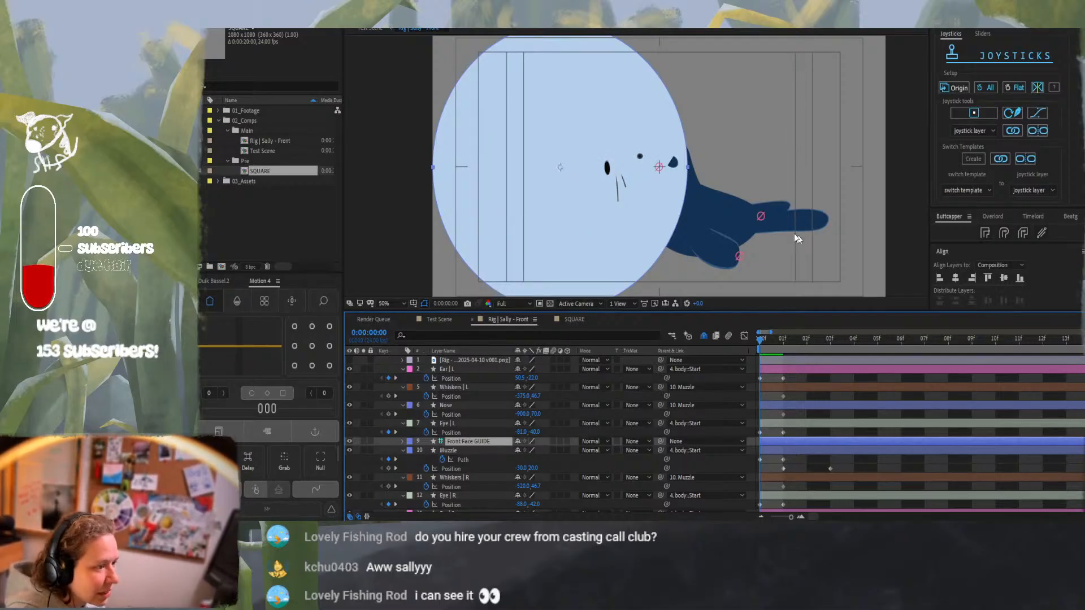
pyautogui.click(761, 217)
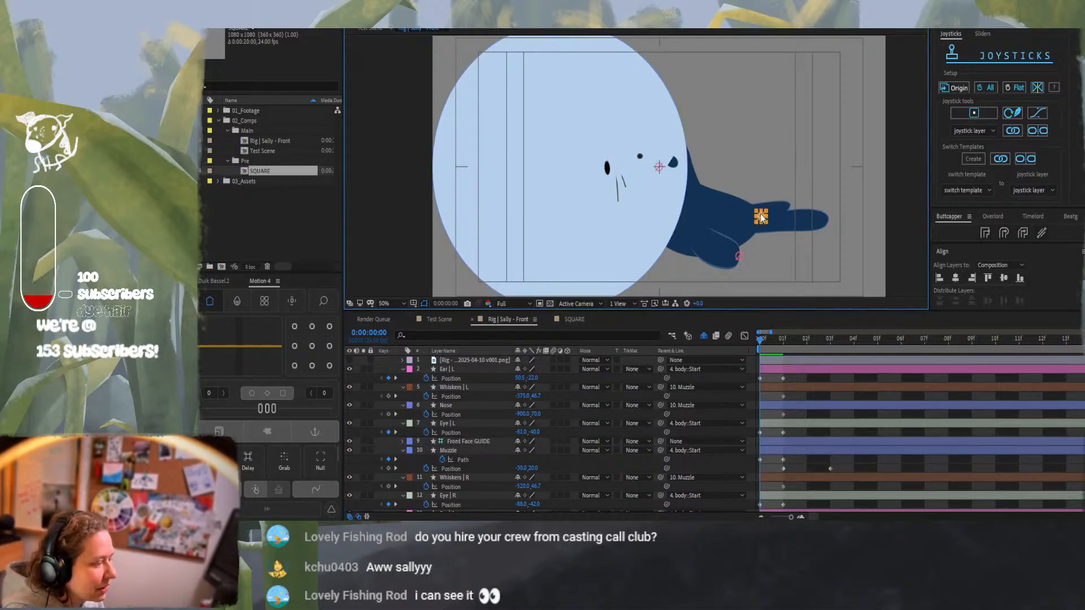
pyautogui.click(825, 414)
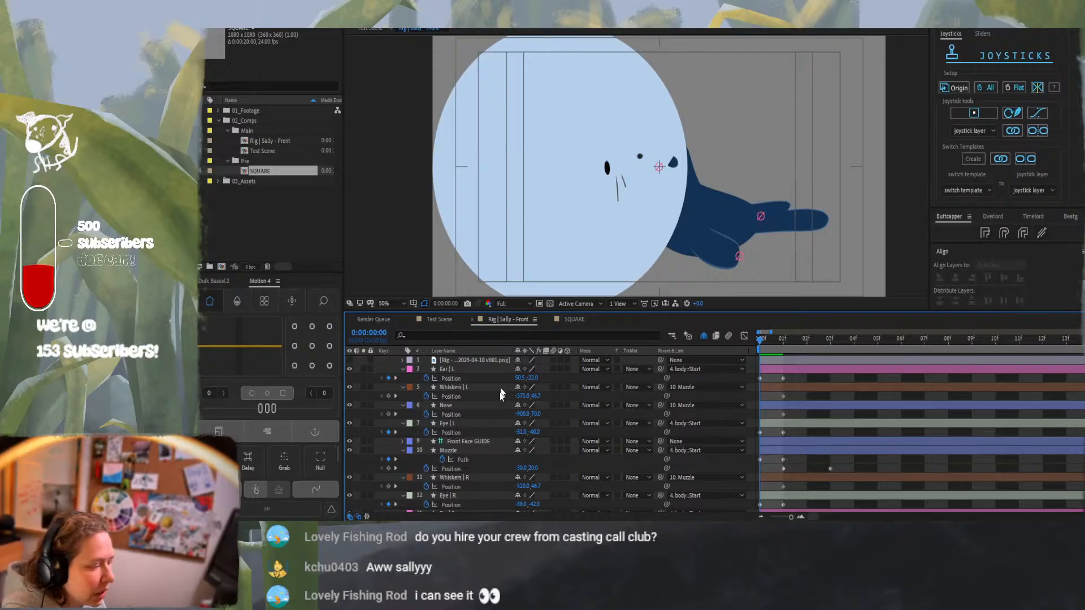
# Scale the Front Face GUIDE layer down to 38%
pyautogui.click(485, 439)
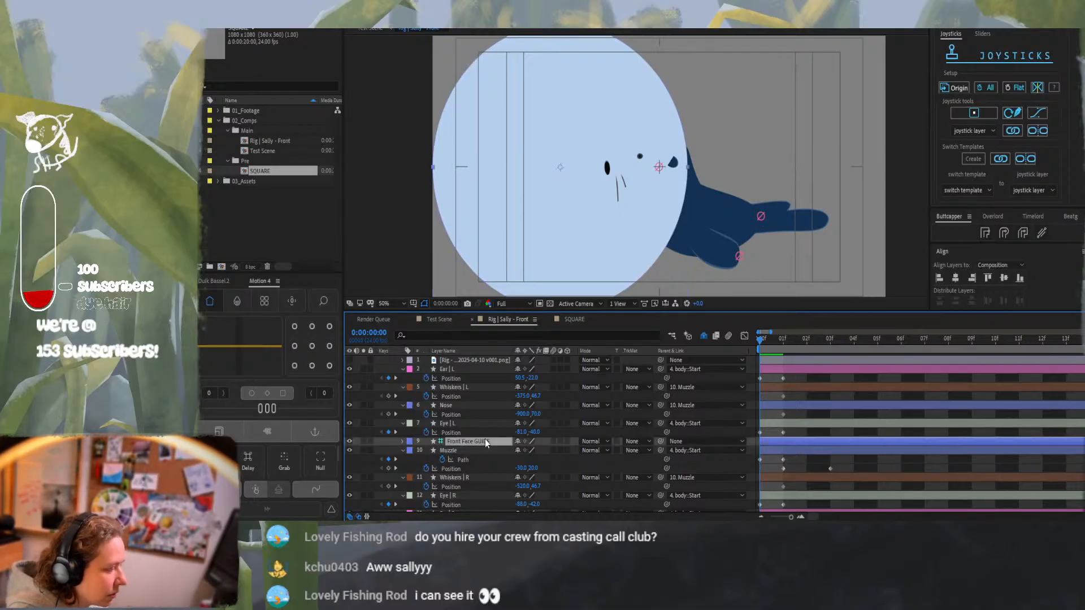
pyautogui.press('s')
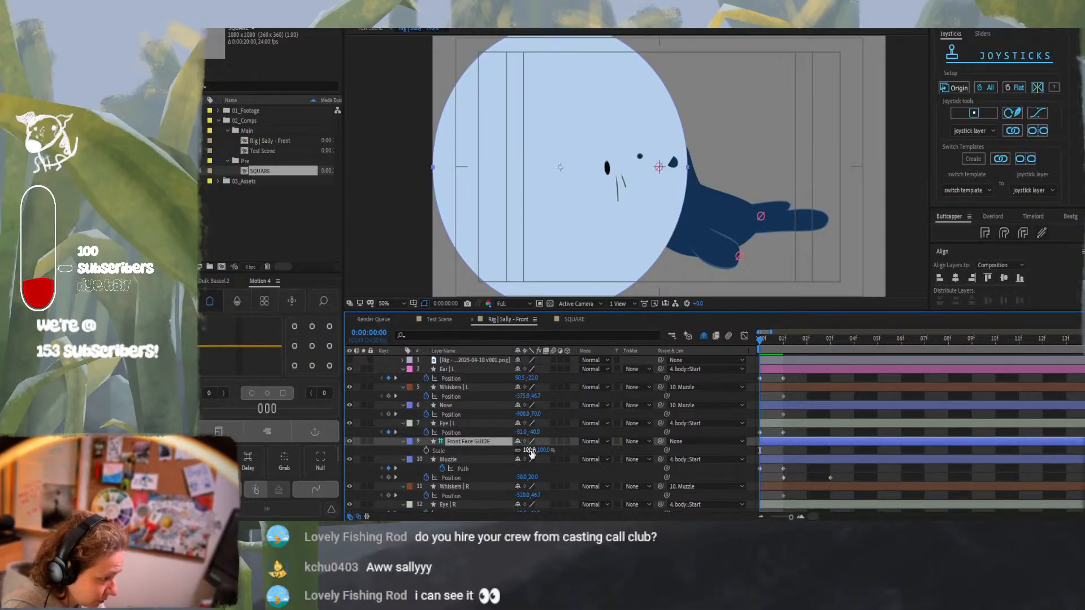
pyautogui.moveTo(534, 450); pyautogui.dragTo(500, 450)
pyautogui.scroll(2, 689, 158)
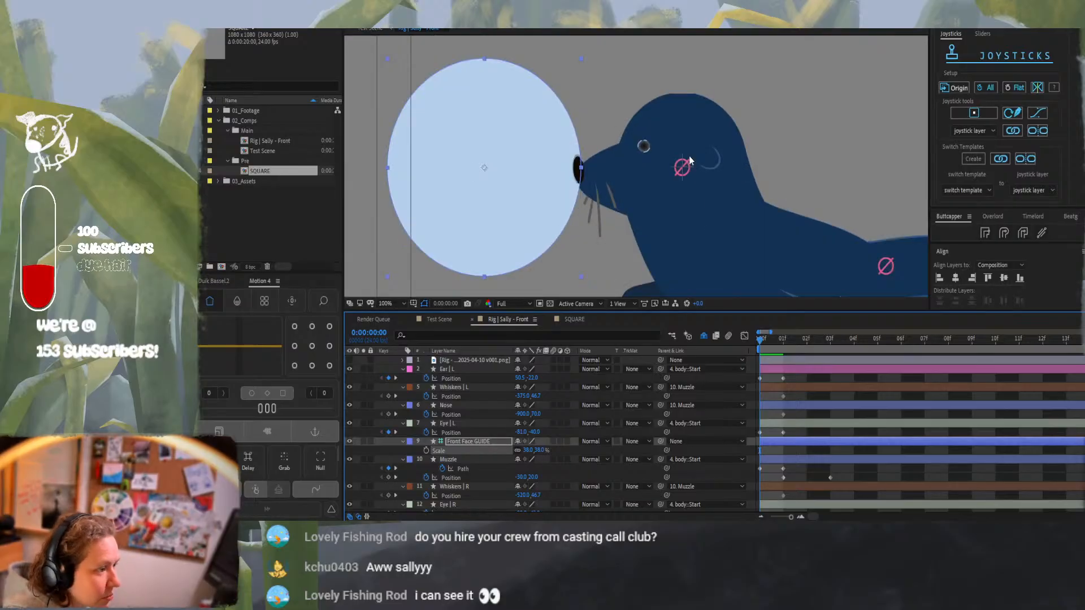
pyautogui.scroll(2, 689, 156)
pyautogui.scroll(-2, 689, 156)
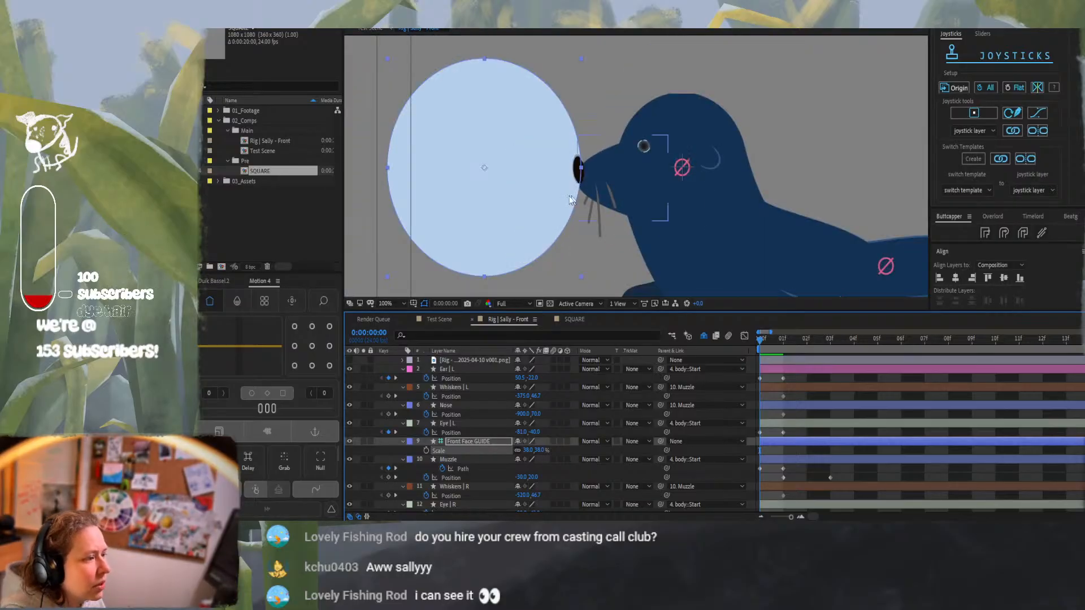
# Move the Front Face GUIDE ellipse over the seal's head and nudge it slightly left and down, just below the head's top edge
pyautogui.hotkey('ctrl', 'shift', 'h')
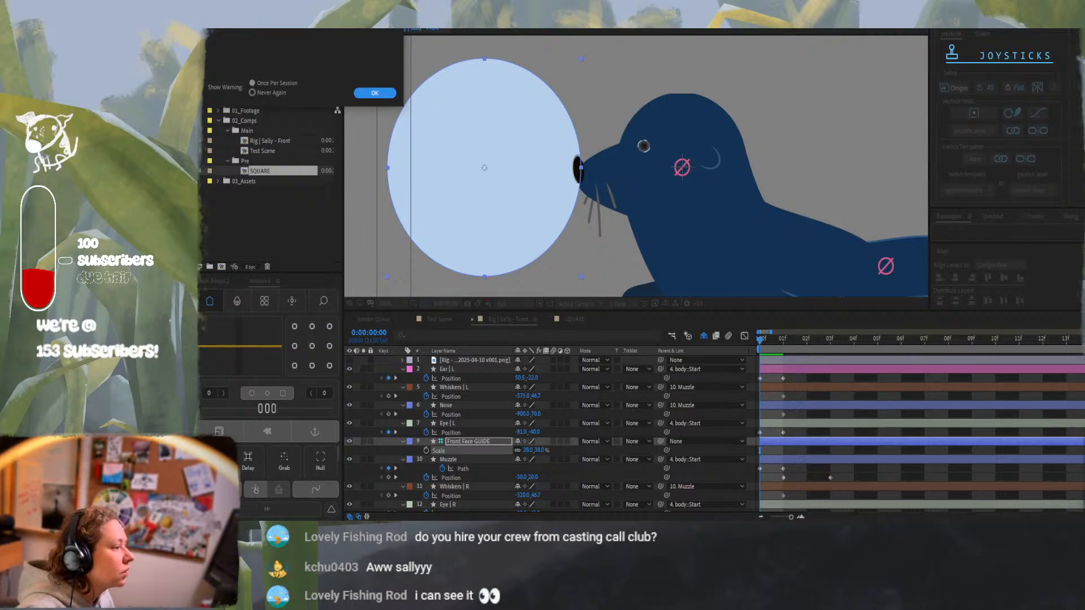
pyautogui.press('Return')
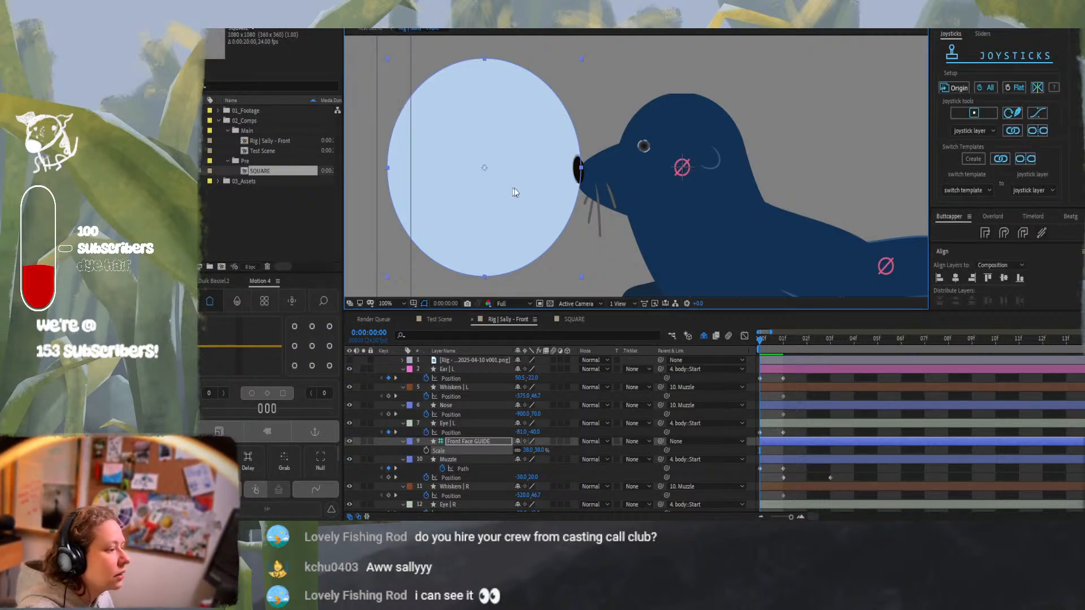
pyautogui.moveTo(514, 193); pyautogui.dragTo(710, 219)
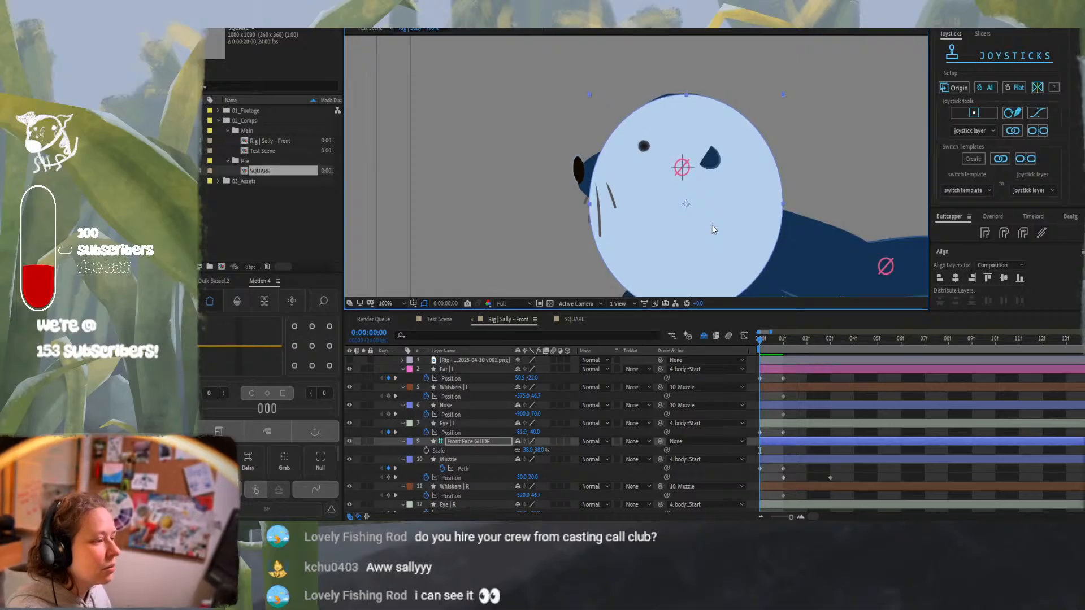
pyautogui.press('Left')
pyautogui.press('Left')
pyautogui.press('Up')
pyautogui.press('Up')
pyautogui.press('Up')
pyautogui.press('Up')
pyautogui.press('Up')
pyautogui.press('Up')
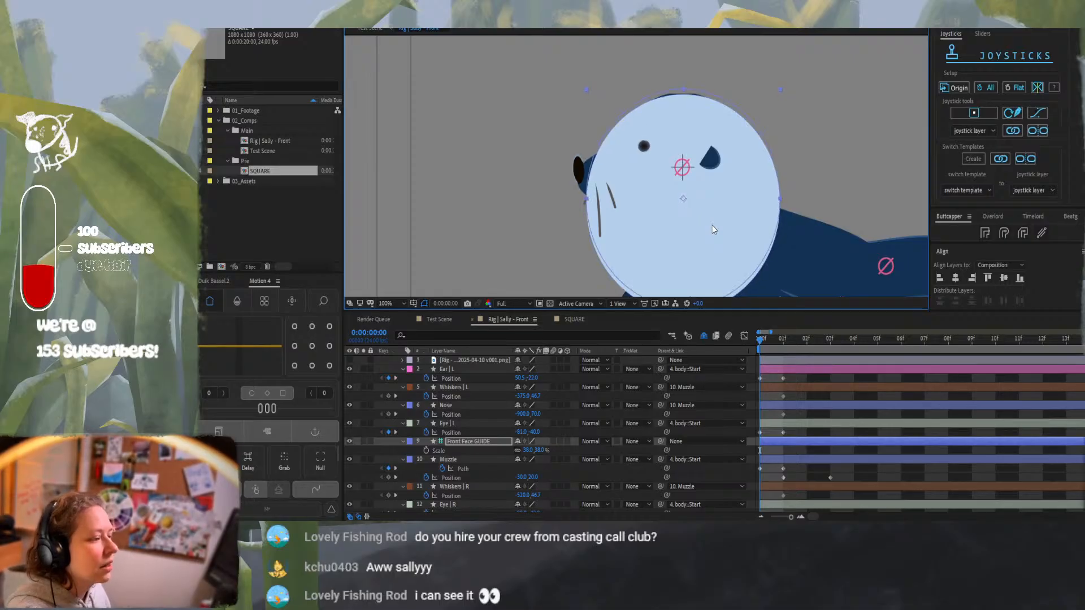
pyautogui.hotkey('shift', 'Down')
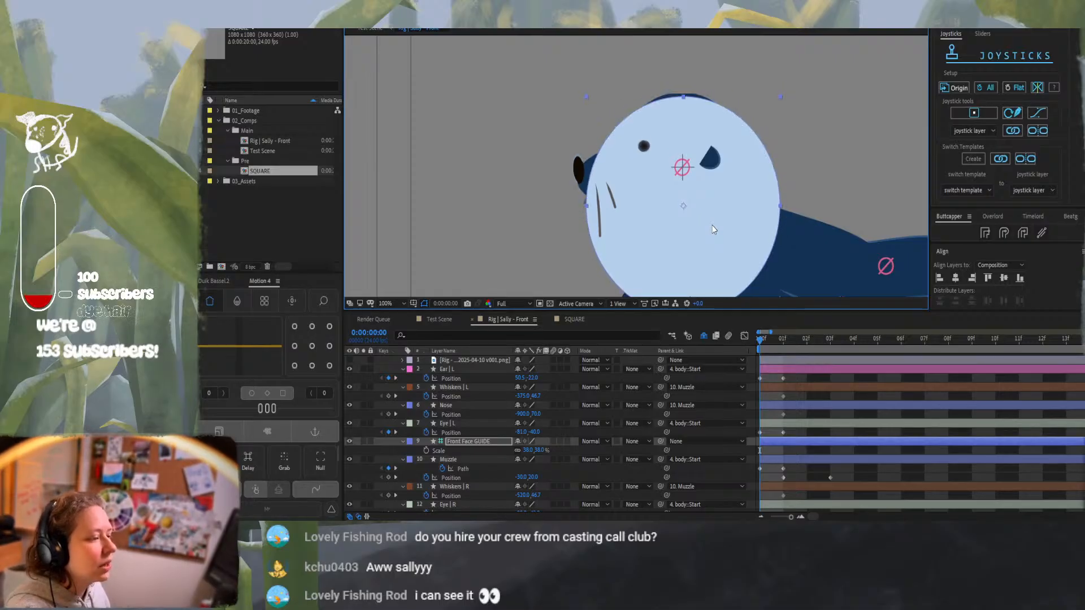
# Nudge the Front Face GUIDE ellipse slightly up, move its anchor point to its top edge, and scale it to 24%
pyautogui.press('Up')
pyautogui.press('Up')
pyautogui.press('Up')
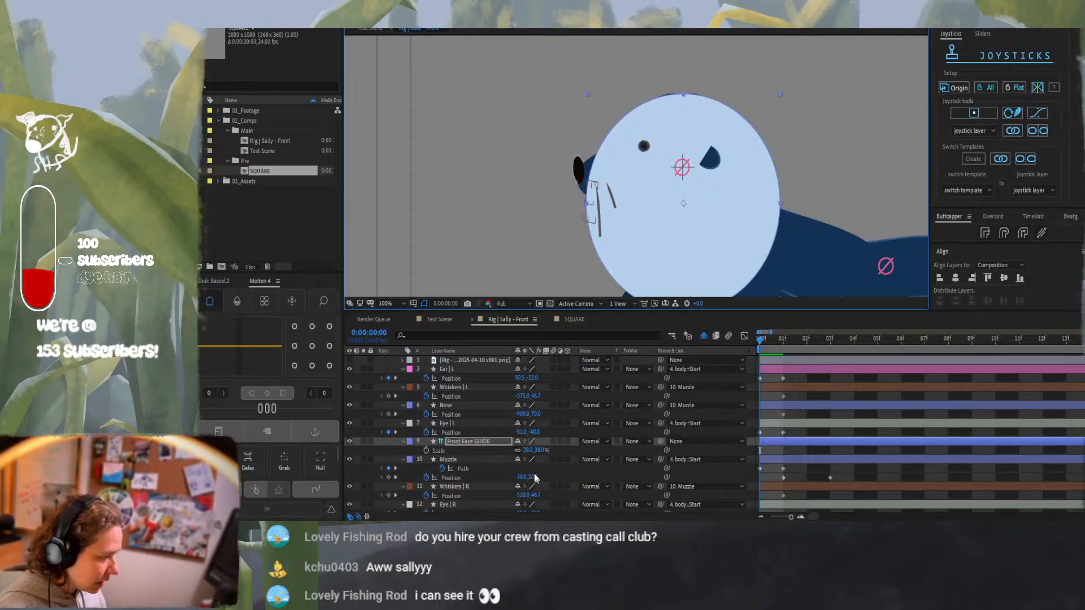
pyautogui.click(309, 328)
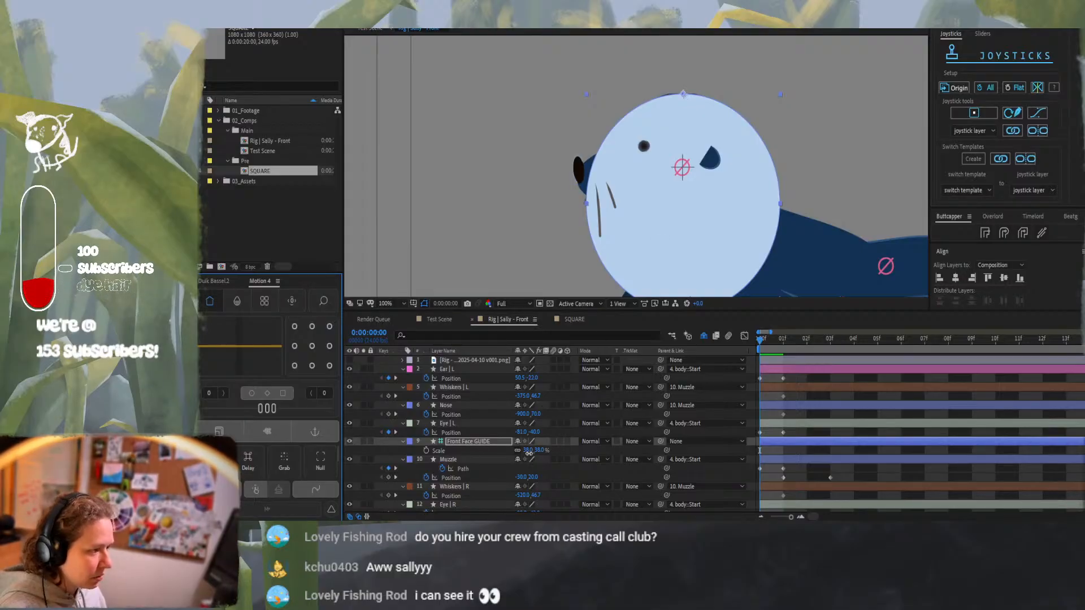
pyautogui.moveTo(529, 452); pyautogui.dragTo(513, 441)
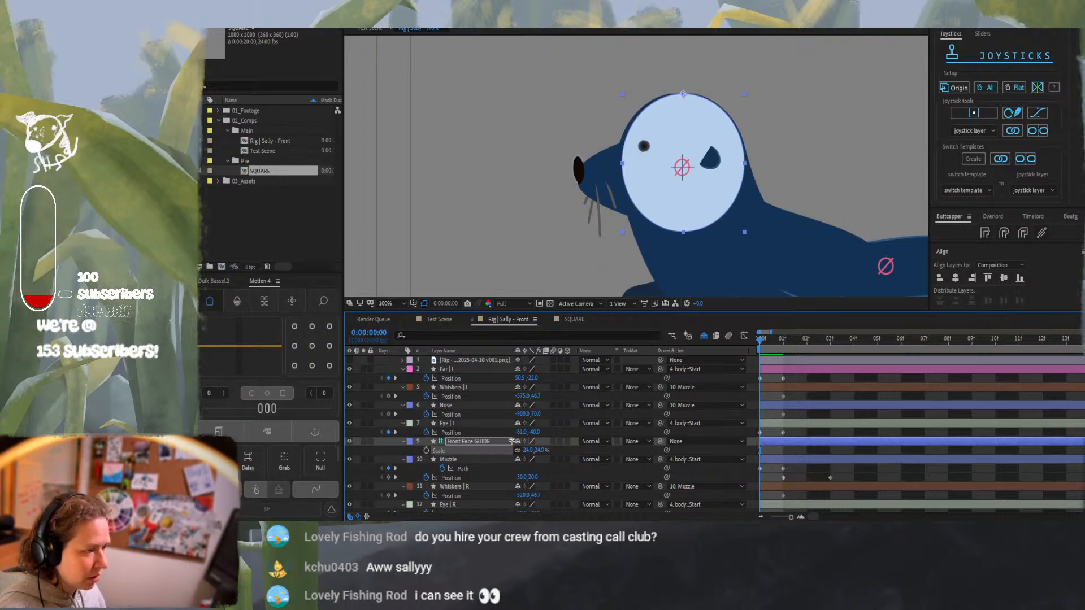
# Center the Front Face GUIDE ellipse's anchor point and scale the ellipse down to 10%
pyautogui.click(312, 348)
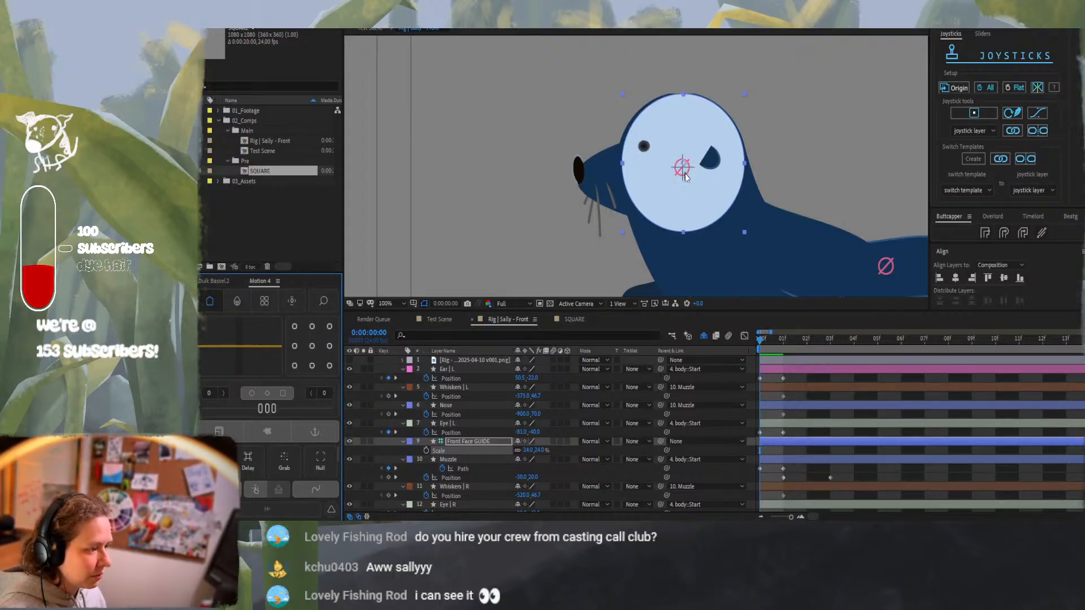
pyautogui.click(527, 450)
pyautogui.write('100')
pyautogui.press('Return')
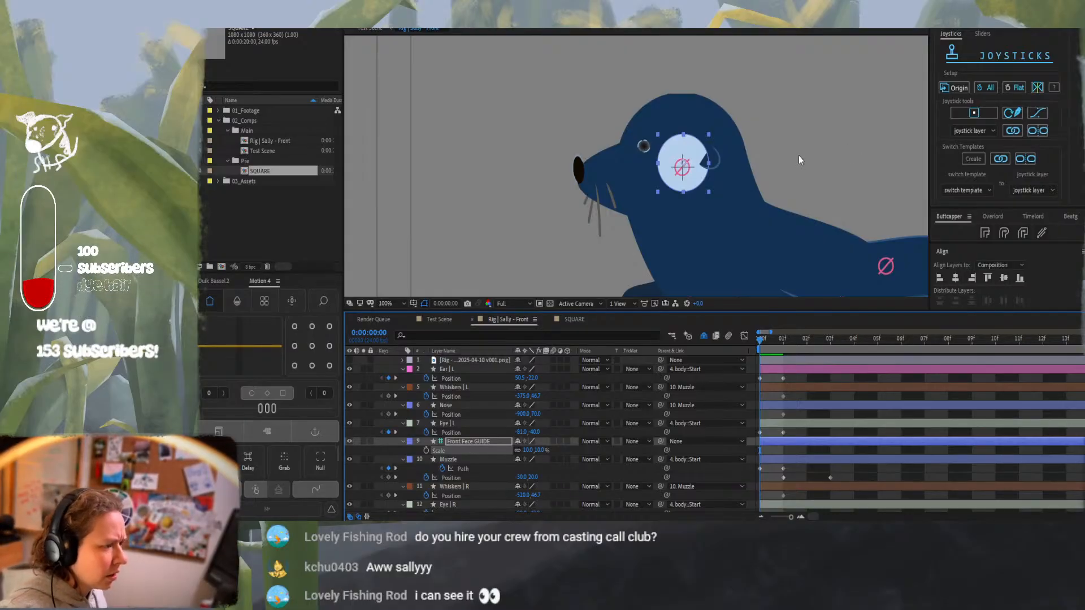
# Move the Front Face GUIDE ellipse down the head until it is vertically aligned with the muzzle
pyautogui.hotkey('shift', 'Down')
pyautogui.hotkey('shift', 'Down')
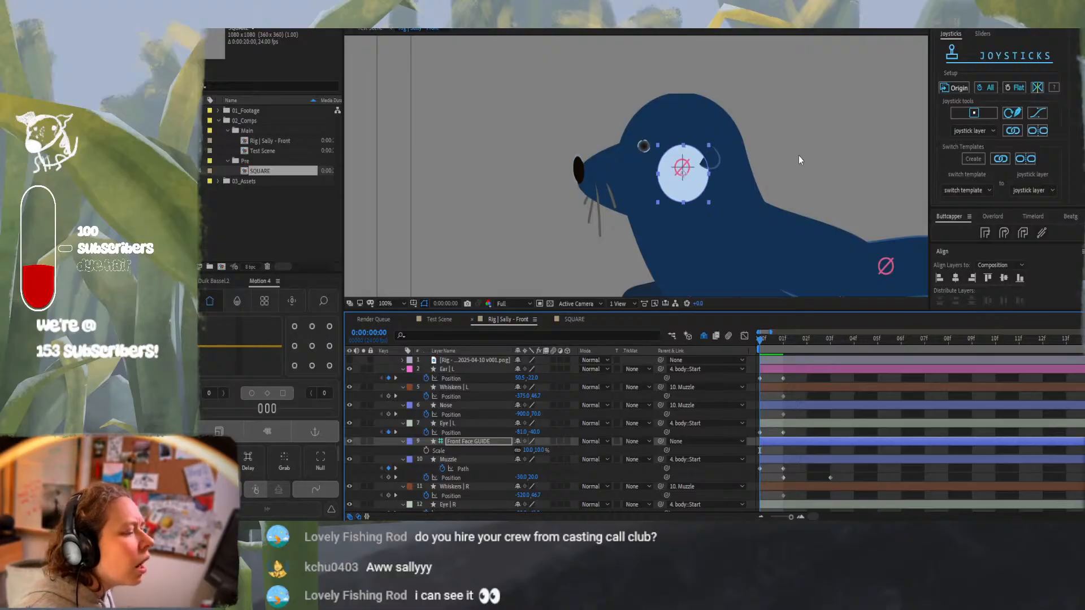
pyautogui.hotkey('shift', 'Down')
pyautogui.hotkey('shift', 'Down')
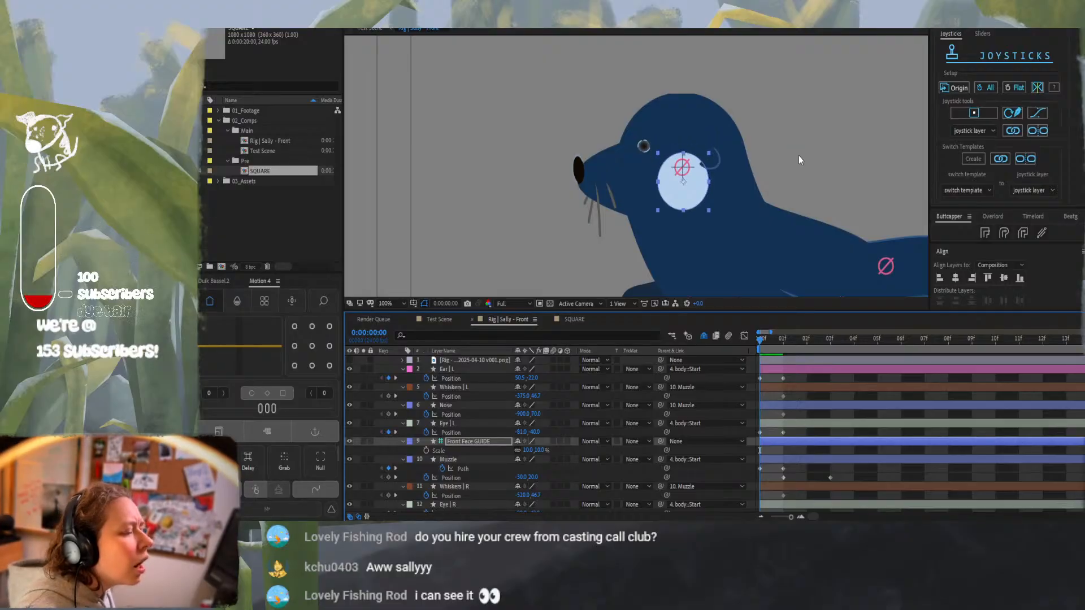
pyautogui.press('Up')
pyautogui.press('Up')
pyautogui.press('Up')
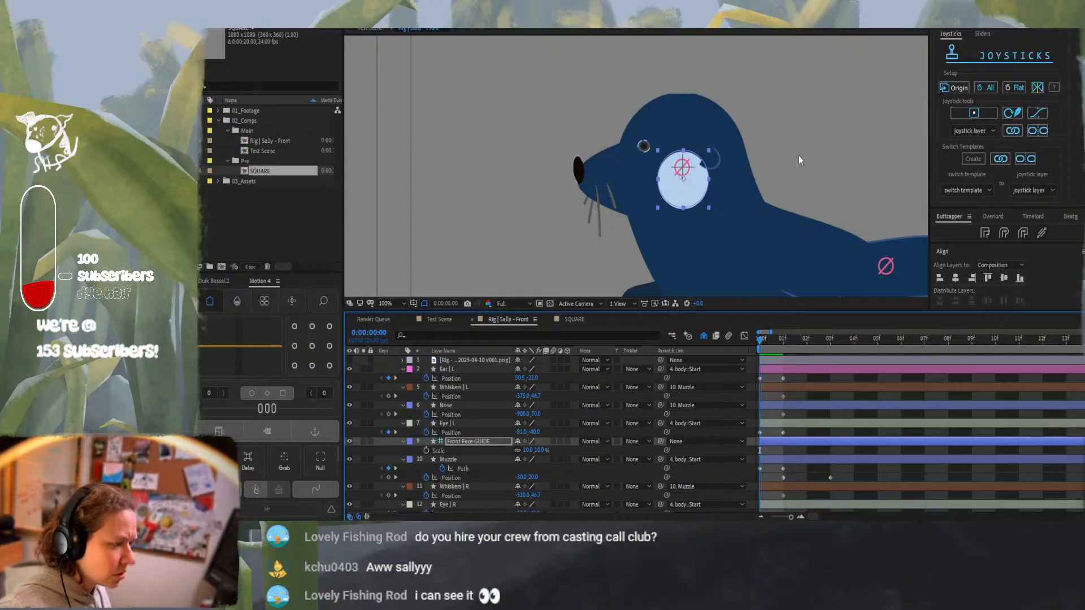
pyautogui.press('Up')
pyautogui.press('Up')
pyautogui.press('Up')
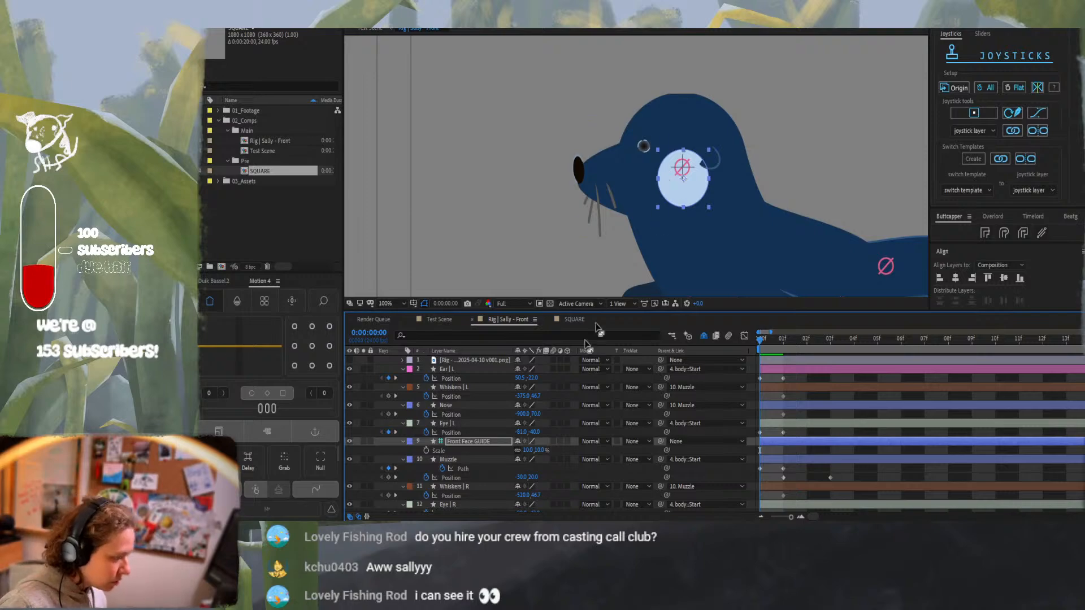
# Filter the Muzzle layer's properties by "color" and keyframe its fill color at frames 0 and 1
pyautogui.click(481, 462)
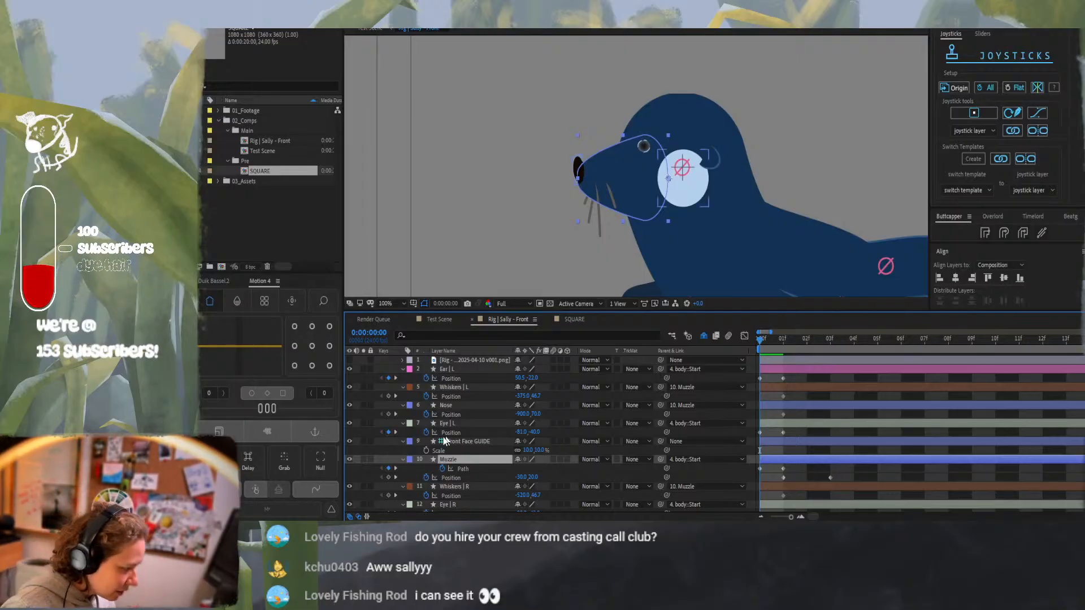
pyautogui.click(459, 334)
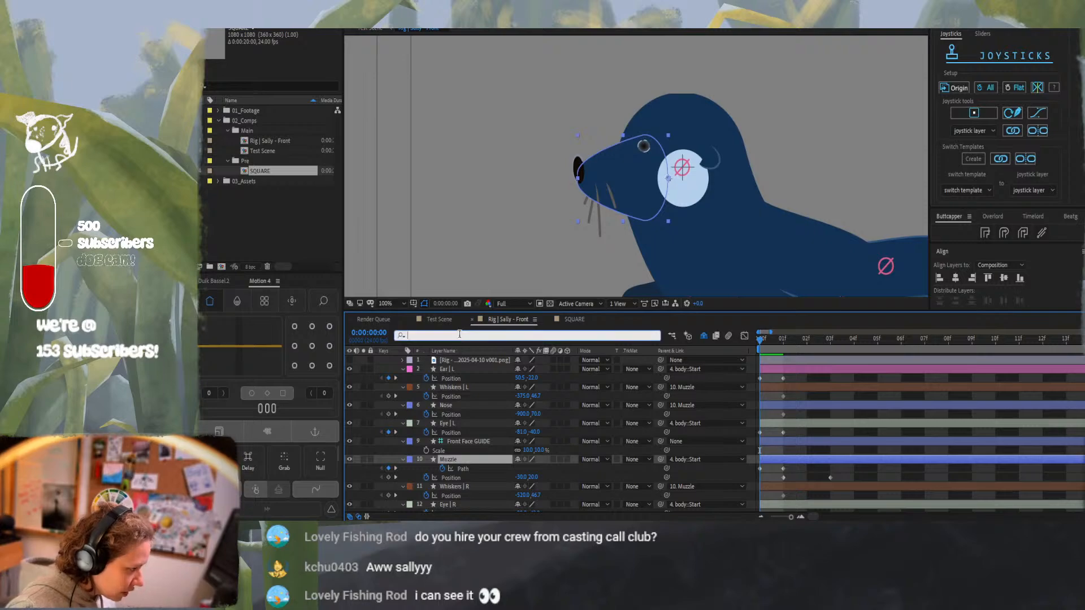
pyautogui.write('color')
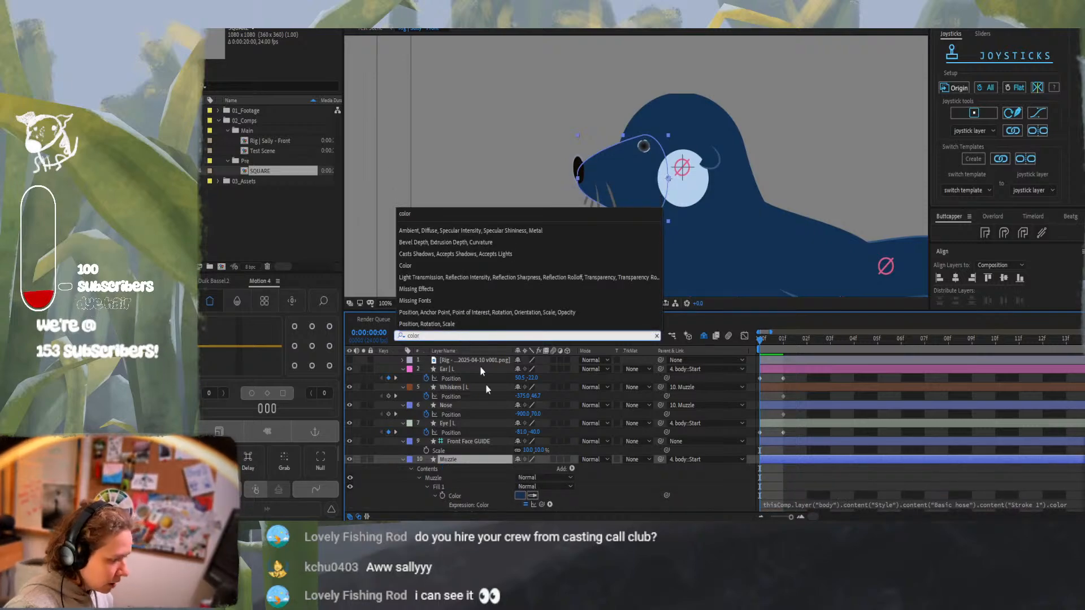
pyautogui.click(440, 495)
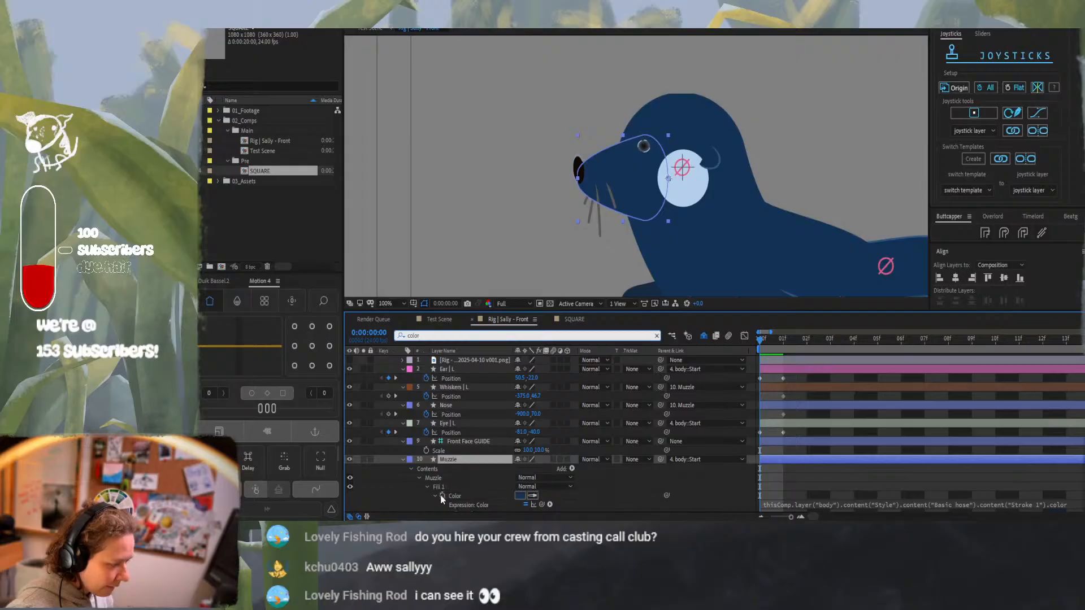
pyautogui.click(782, 339)
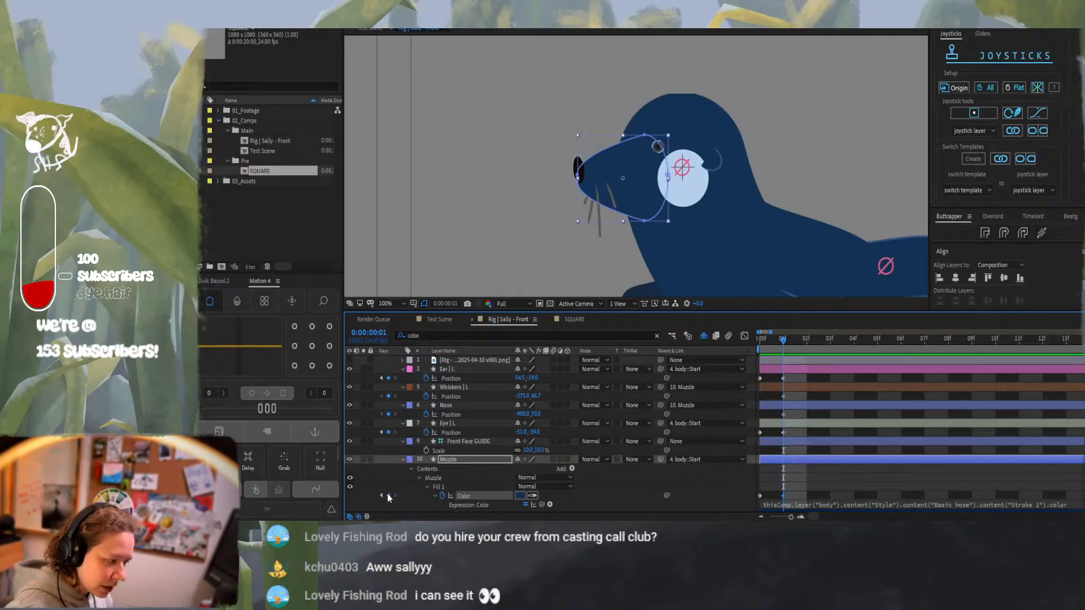
pyautogui.click(388, 496)
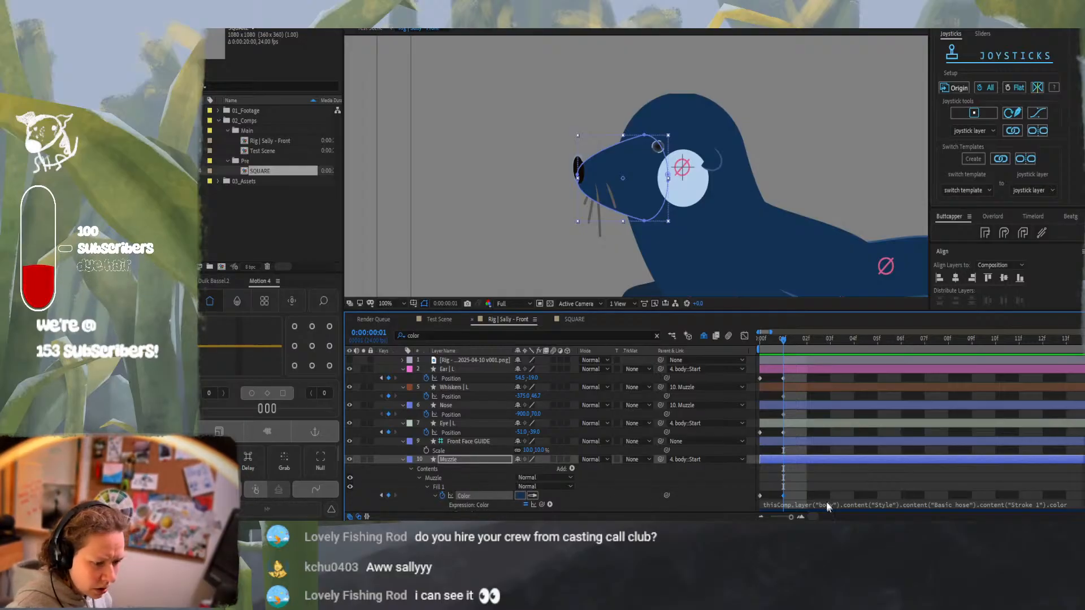
# Clear the Muzzle fill color's keyframes and add a fresh one at frame 1
pyautogui.scroll(-1, 826, 501)
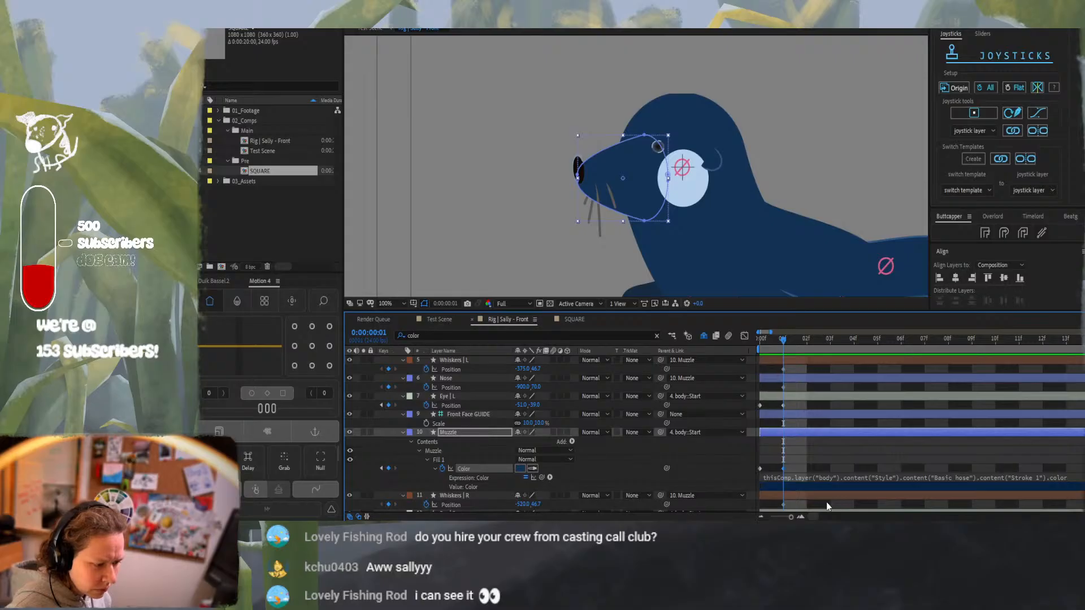
pyautogui.click(441, 469)
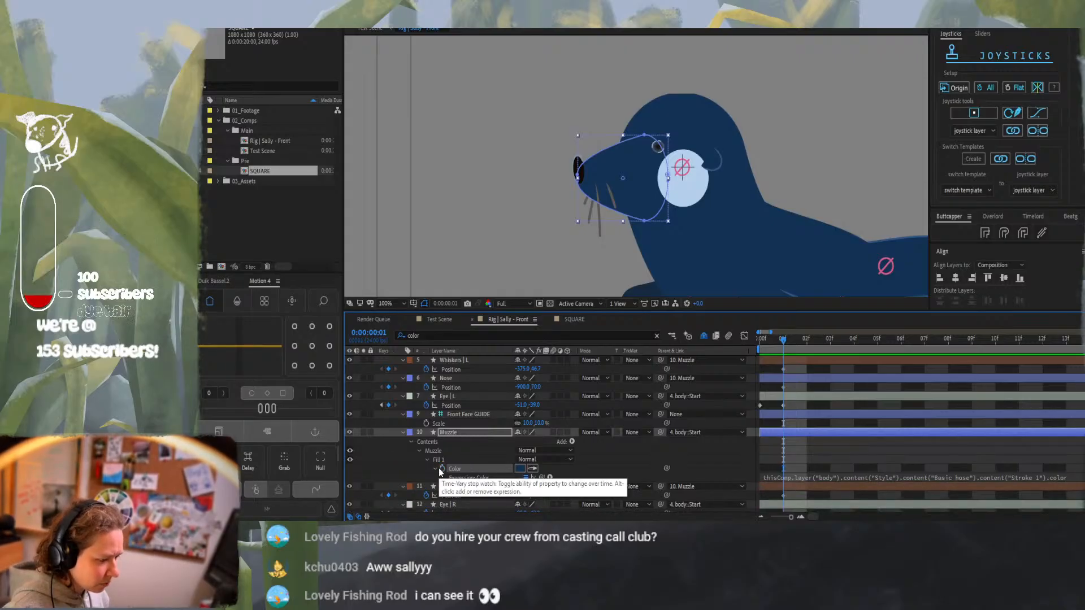
pyautogui.click(441, 469)
# At frame 0, delete the Muzzle fill color's expression and sample the seal's body blue as its color
pyautogui.click(761, 340)
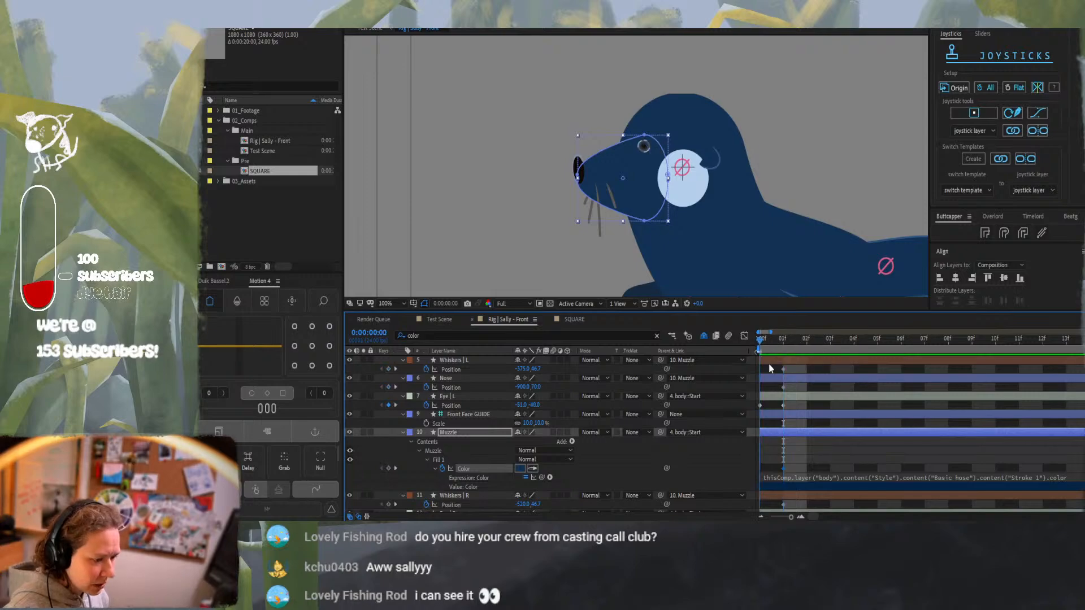
pyautogui.click(823, 480)
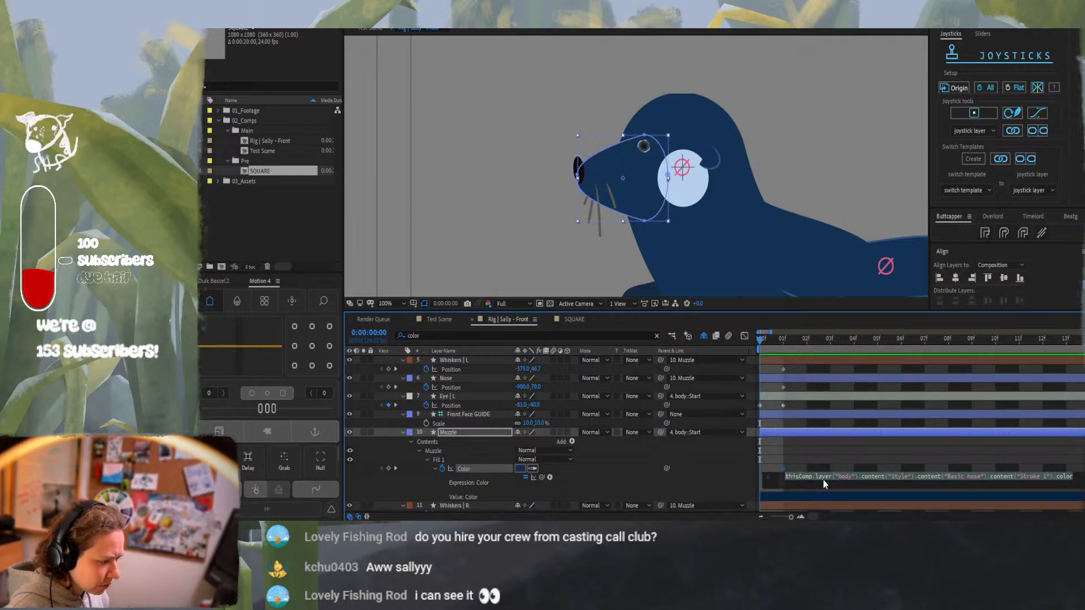
pyautogui.click(484, 484)
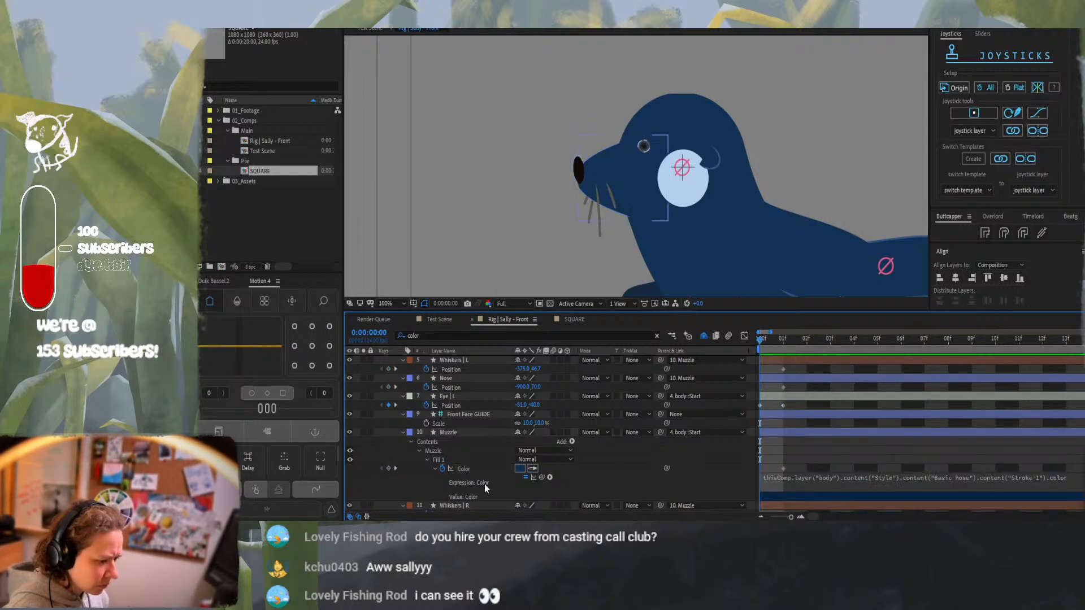
pyautogui.click(810, 480)
pyautogui.press('BackSpace')
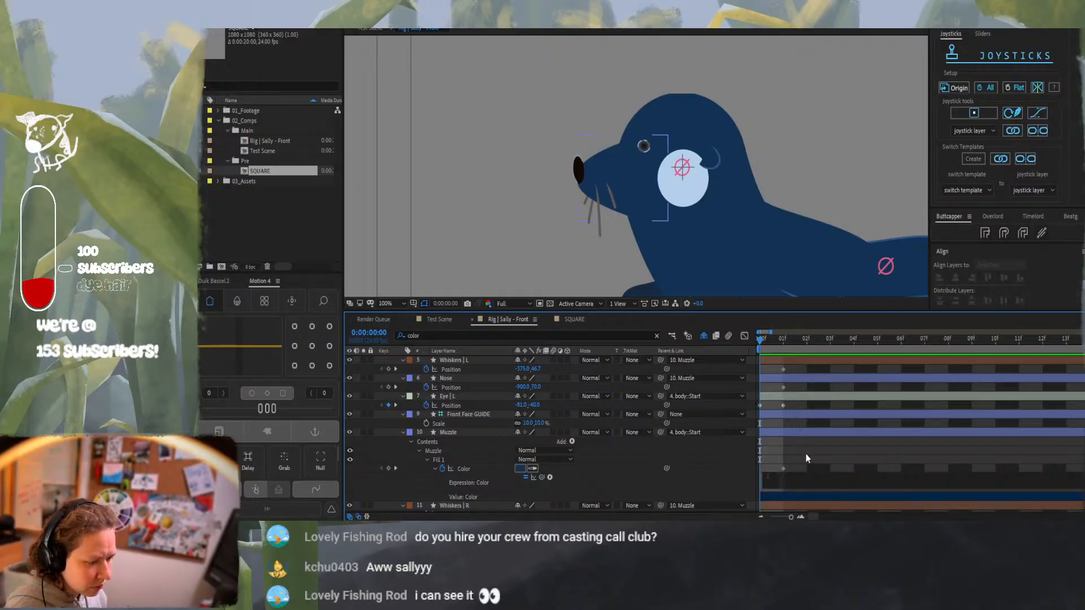
pyautogui.click(806, 456)
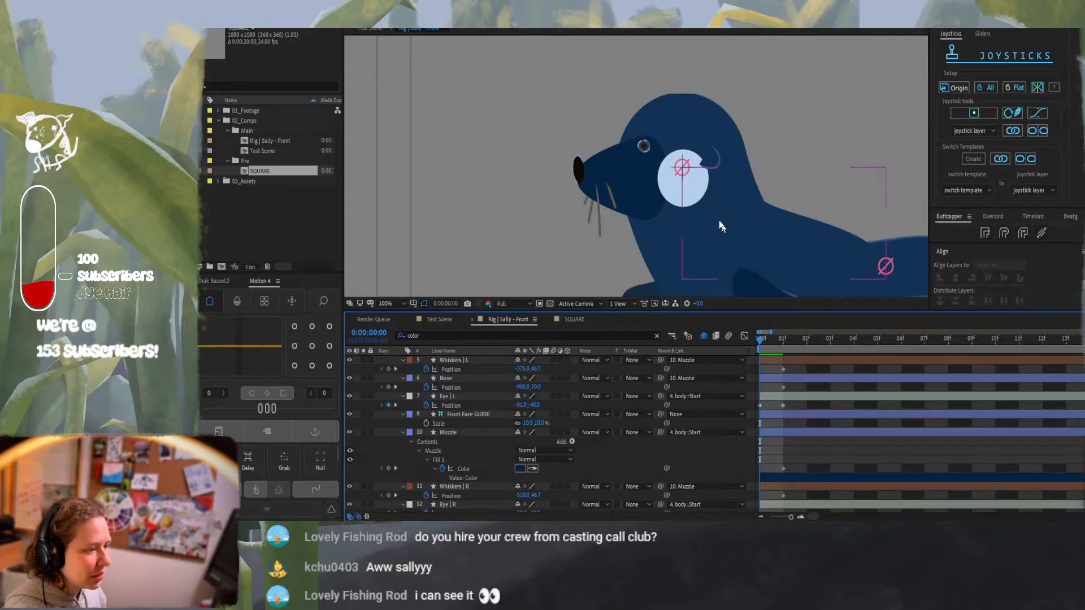
pyautogui.click(532, 469)
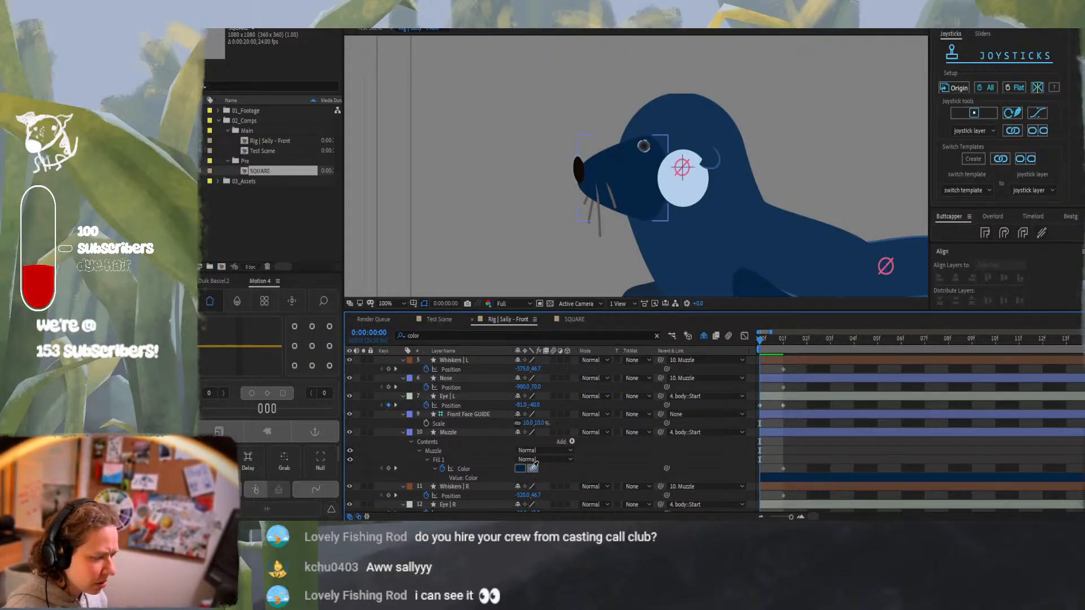
pyautogui.click(787, 240)
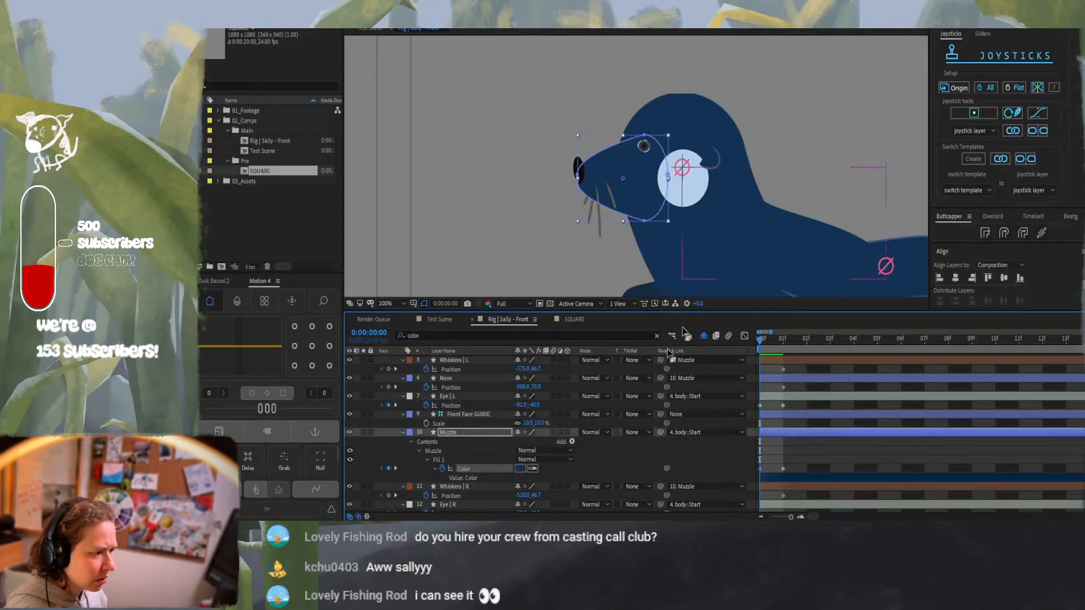
# At frame 1, sample the body blue for the Muzzle fill, then lighten it to 1B3C60
pyautogui.click(784, 338)
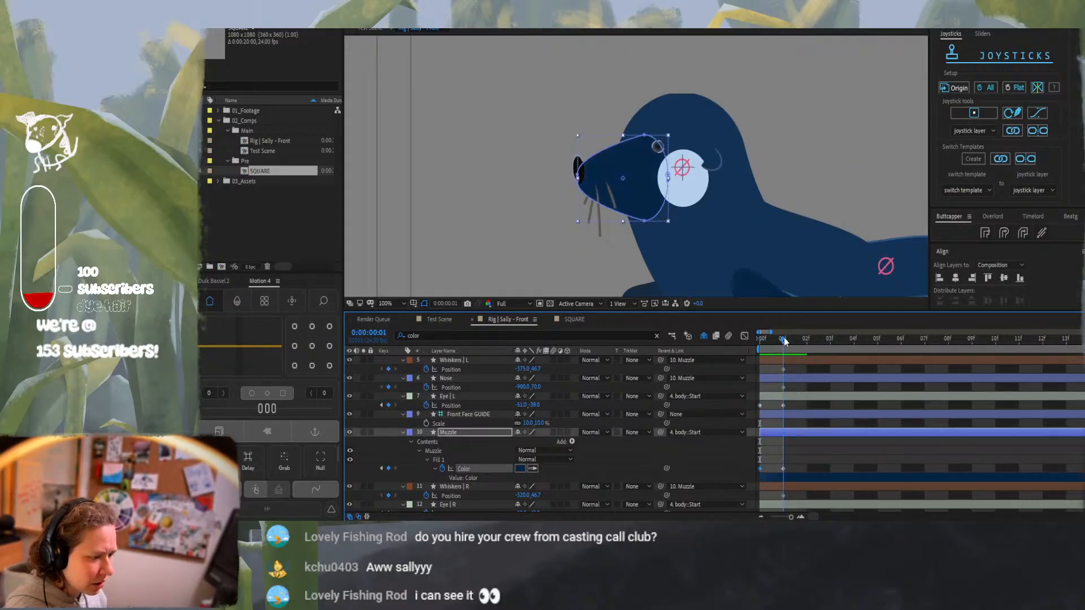
pyautogui.click(520, 469)
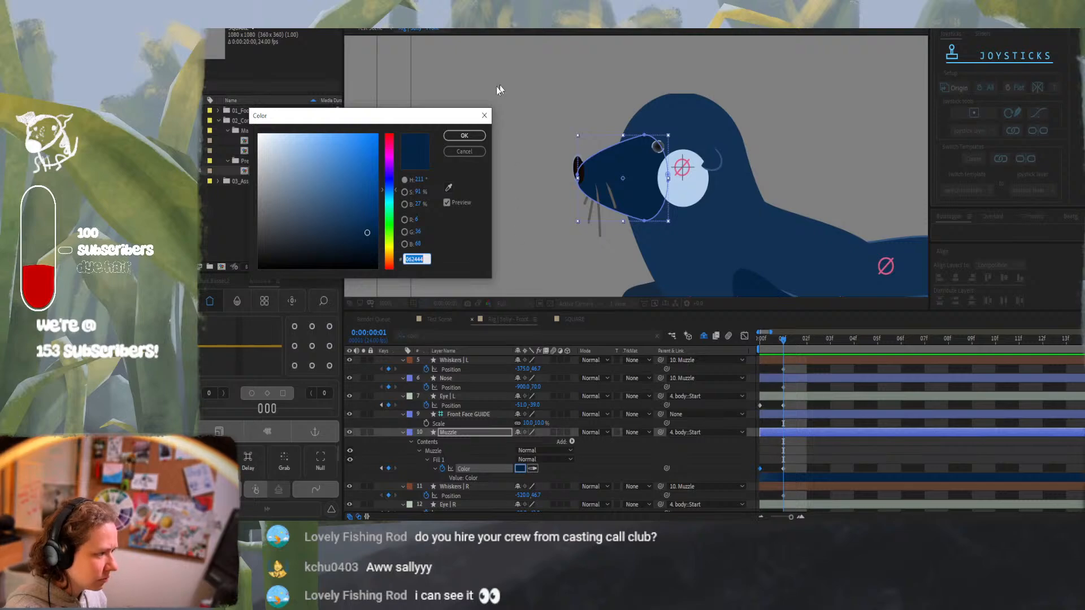
pyautogui.press('Return')
pyautogui.click(534, 471)
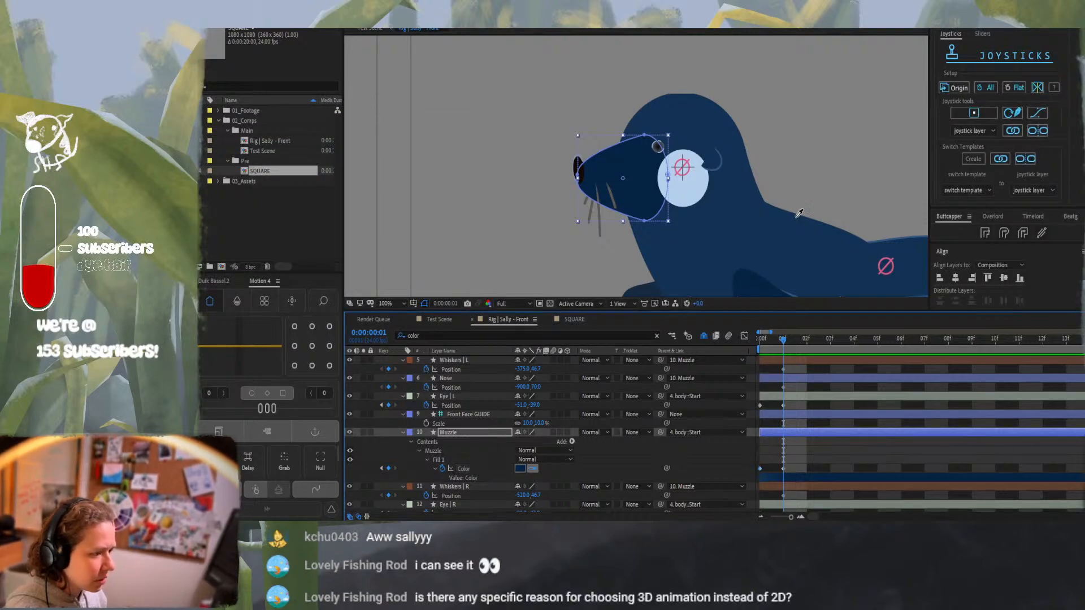
pyautogui.click(782, 243)
pyautogui.click(520, 468)
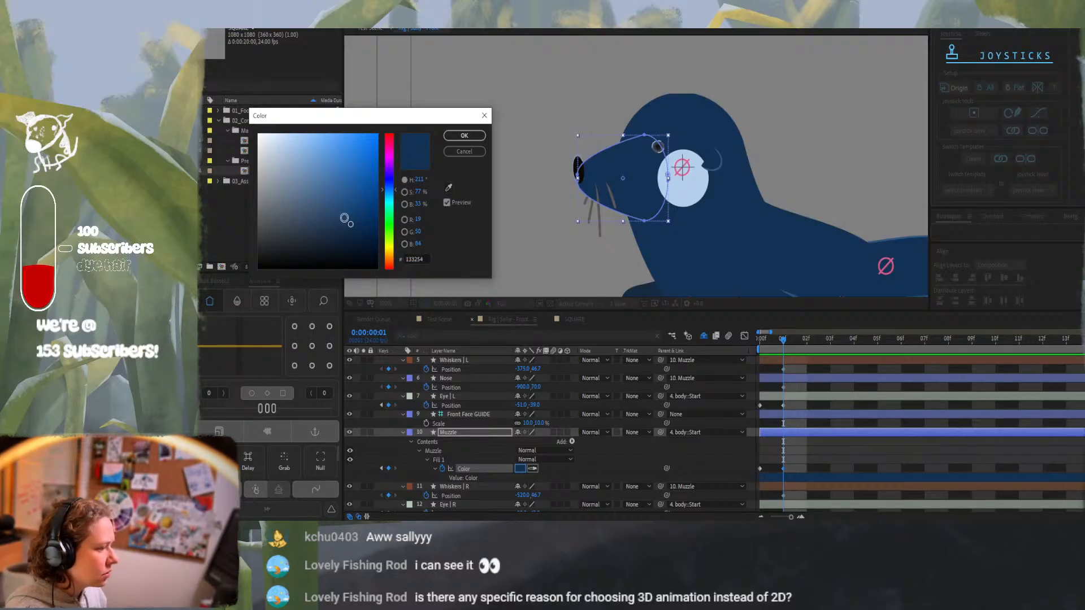
pyautogui.click(344, 218)
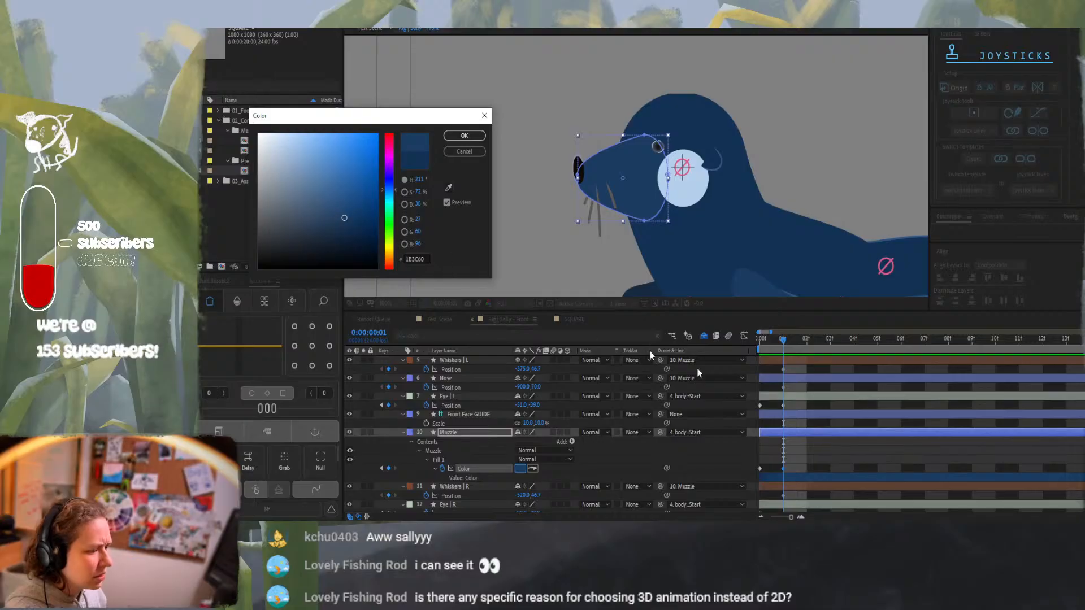
pyautogui.click(464, 136)
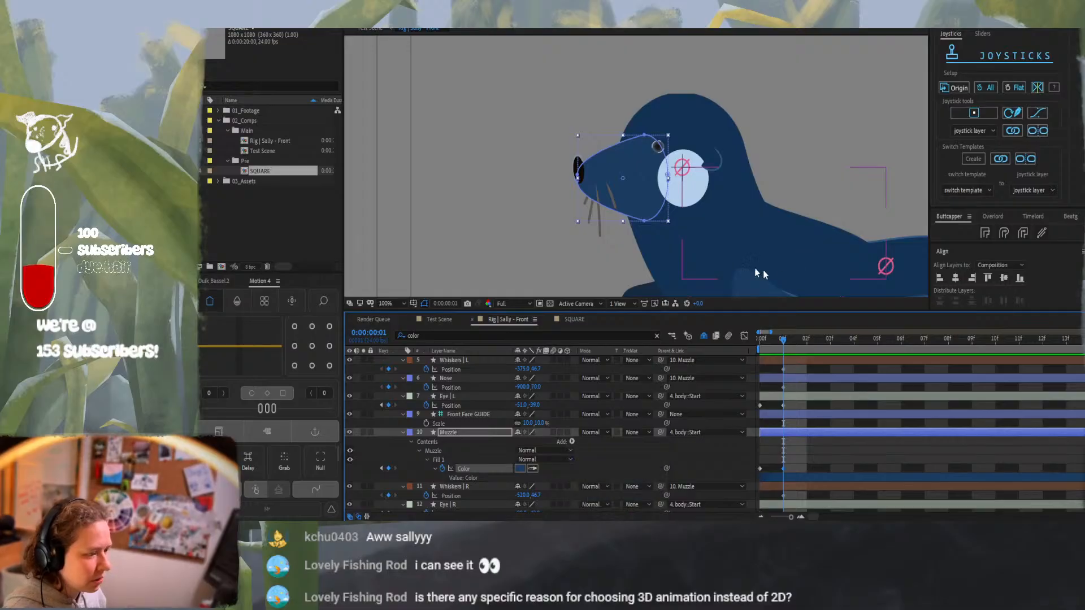
# Reveal the hidden shy layers and unlock the Arm | L layer
pyautogui.moveTo(571, 267); pyautogui.dragTo(537, 202)
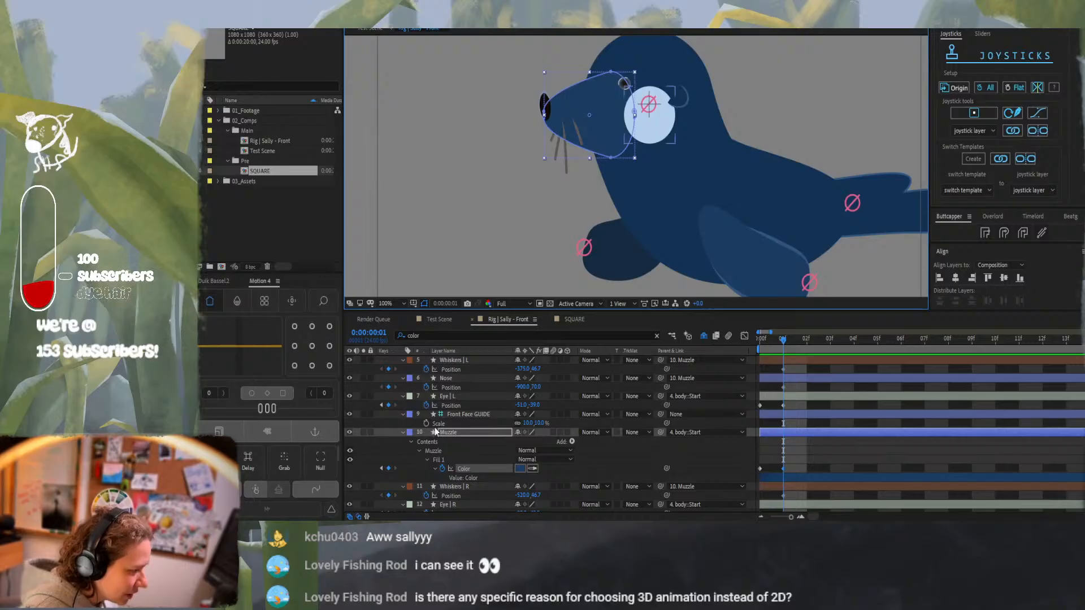
pyautogui.scroll(-1, 430, 434)
pyautogui.scroll(-1, 435, 429)
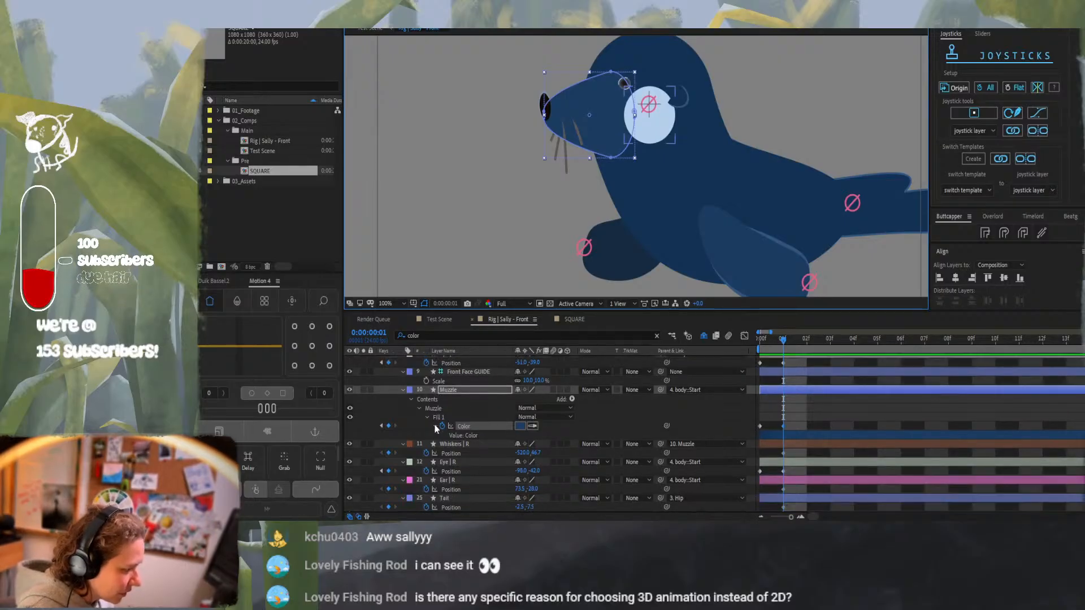
pyautogui.scroll(3, 435, 429)
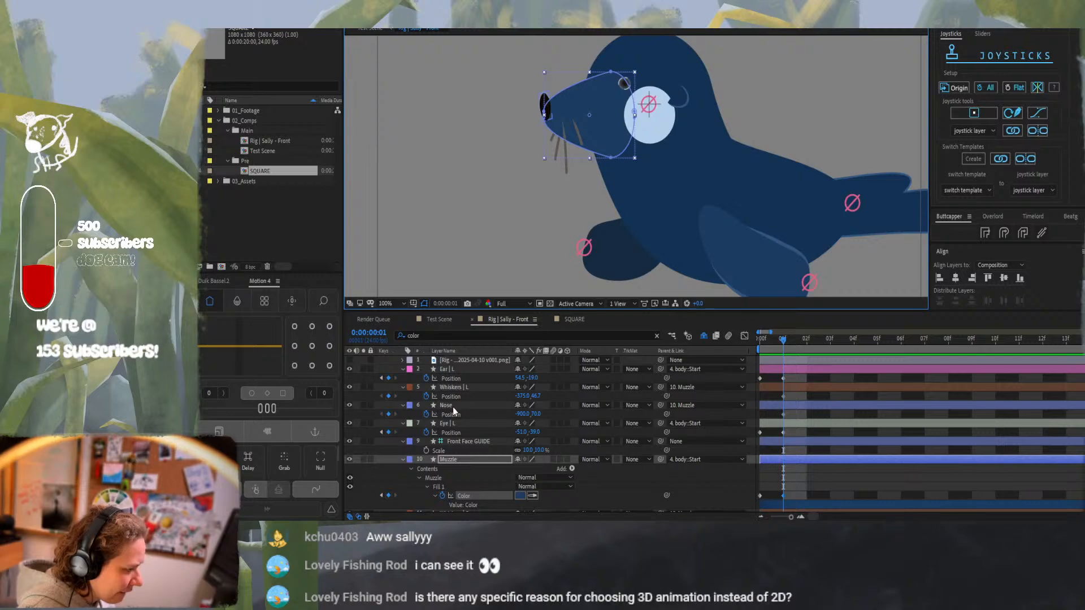
pyautogui.click(705, 340)
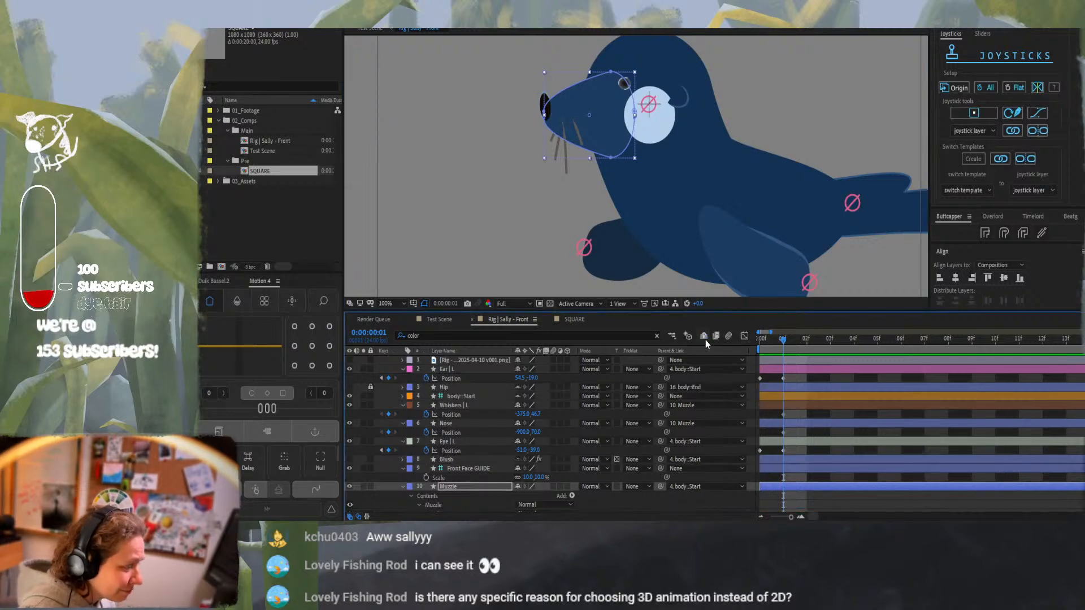
pyautogui.scroll(-4, 467, 394)
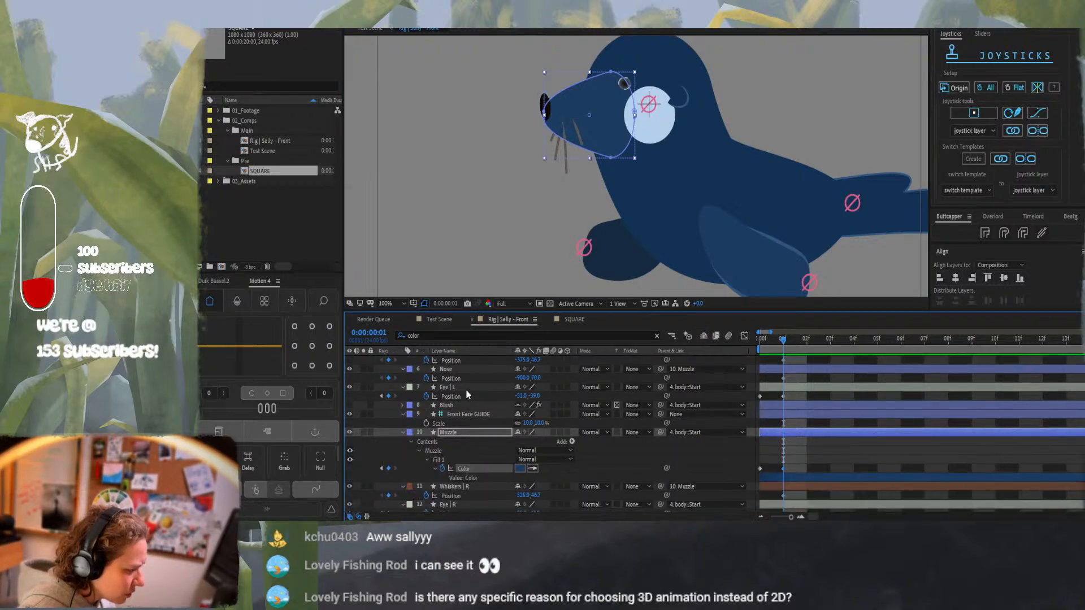
pyautogui.scroll(-3, 467, 394)
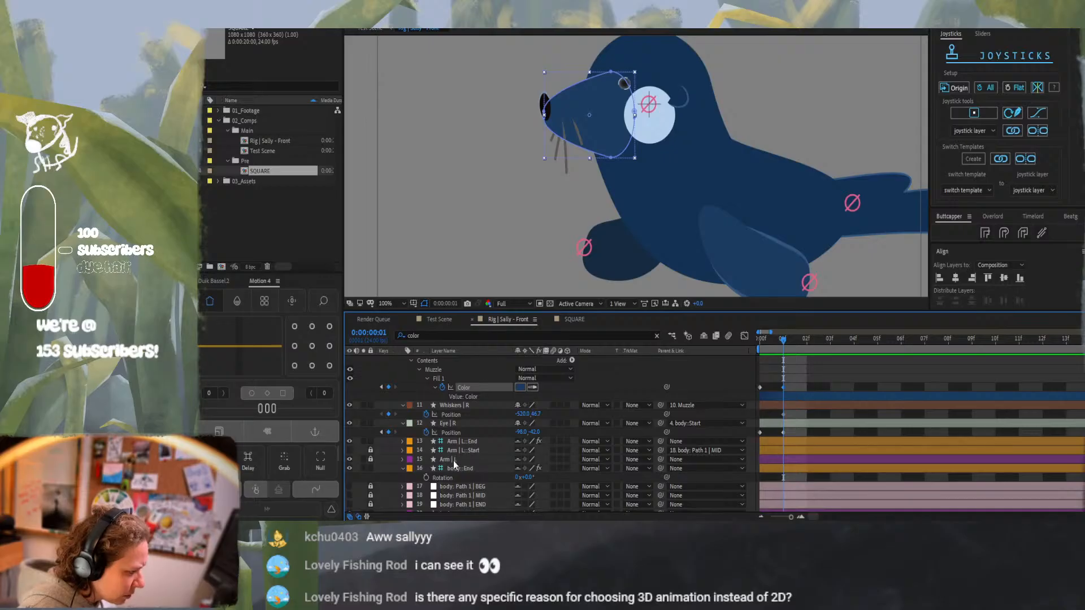
pyautogui.click(370, 460)
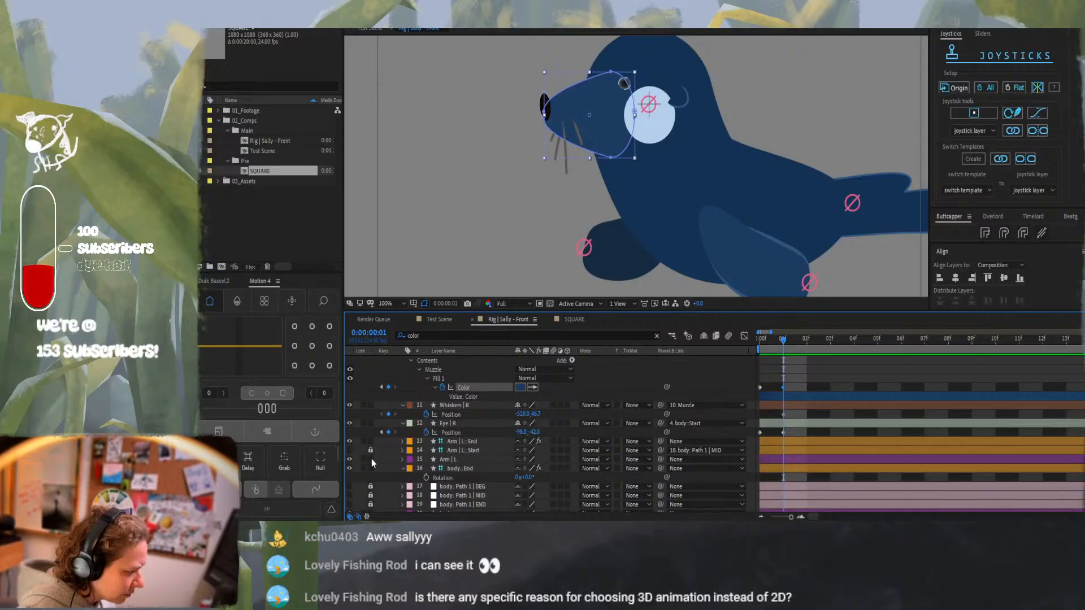
# Expand the Arm | L layer and filter the timeline by "colo" to reveal its color properties
pyautogui.click(403, 459)
pyautogui.click(456, 459)
pyautogui.scroll(-1, 458, 461)
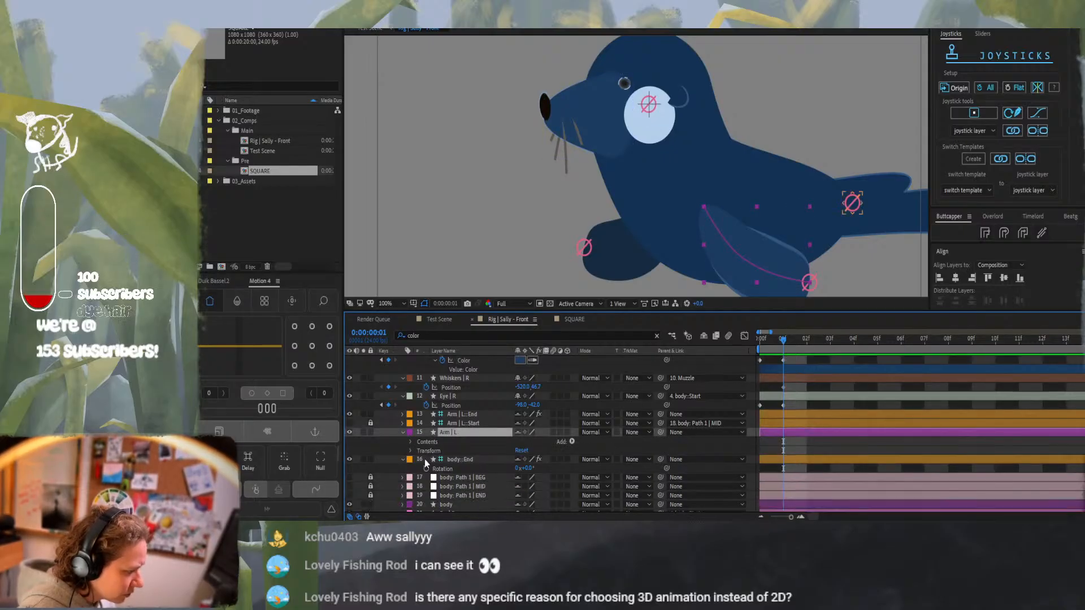
pyautogui.click(443, 337)
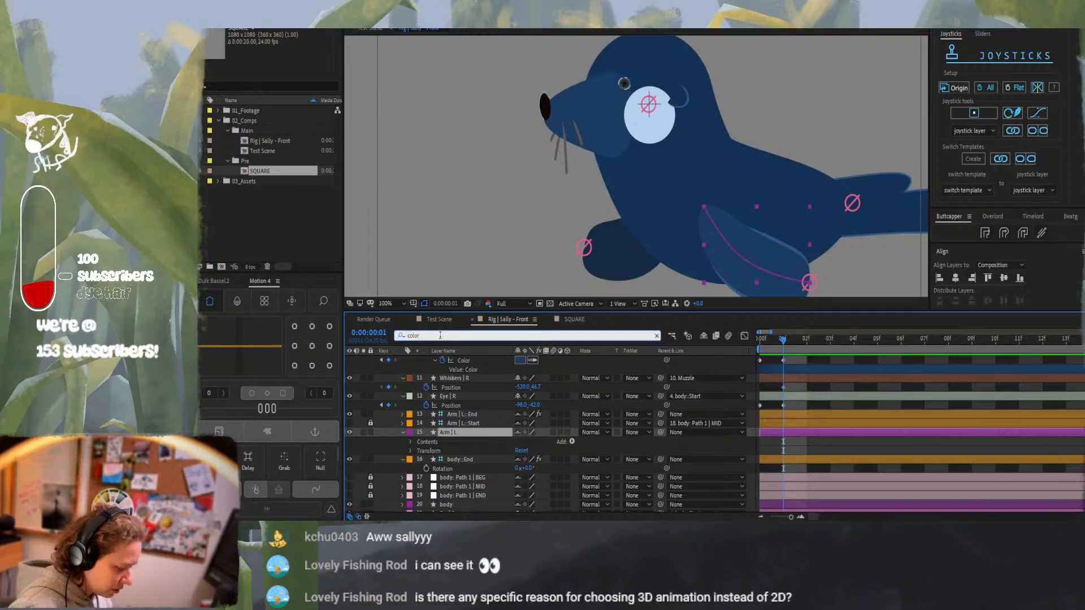
pyautogui.press('BackSpace')
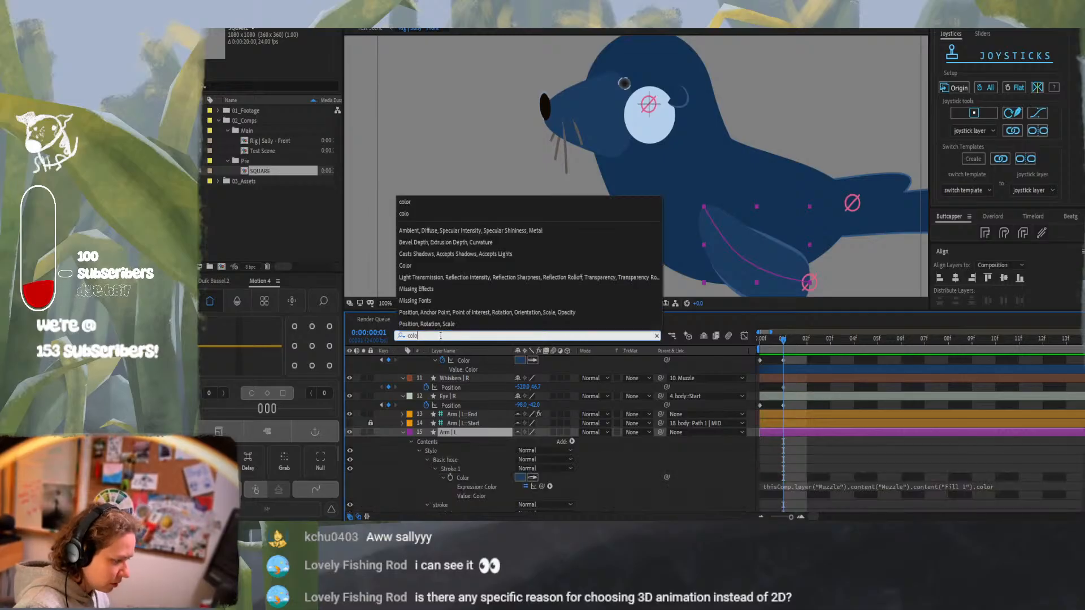
# Try to sample the body's dark blue for the Basic hose Stroke 1 color of Arm | L
pyautogui.click(534, 480)
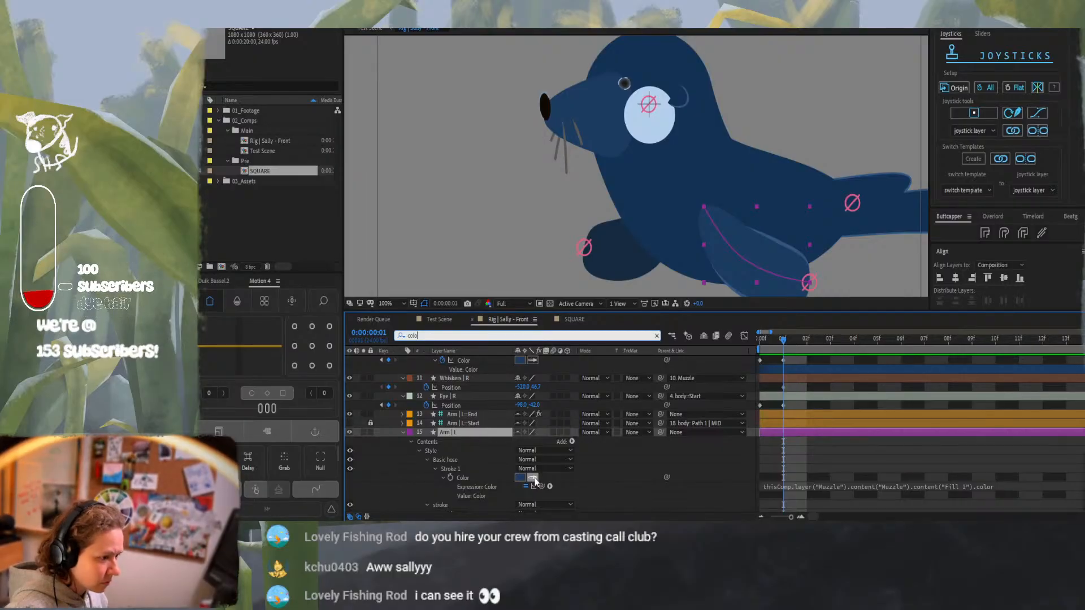
pyautogui.click(535, 480)
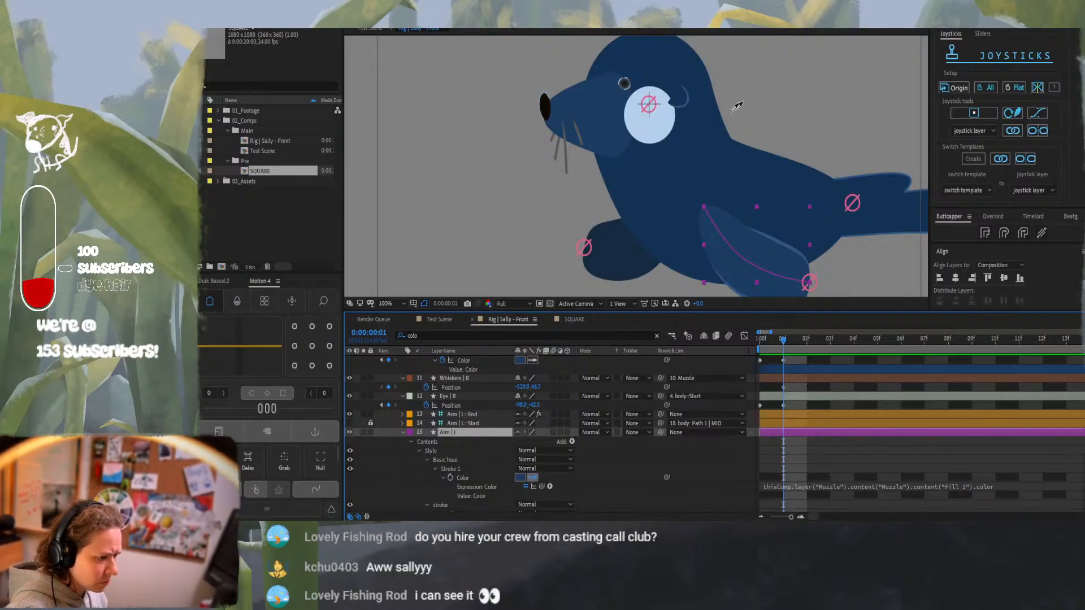
pyautogui.click(702, 161)
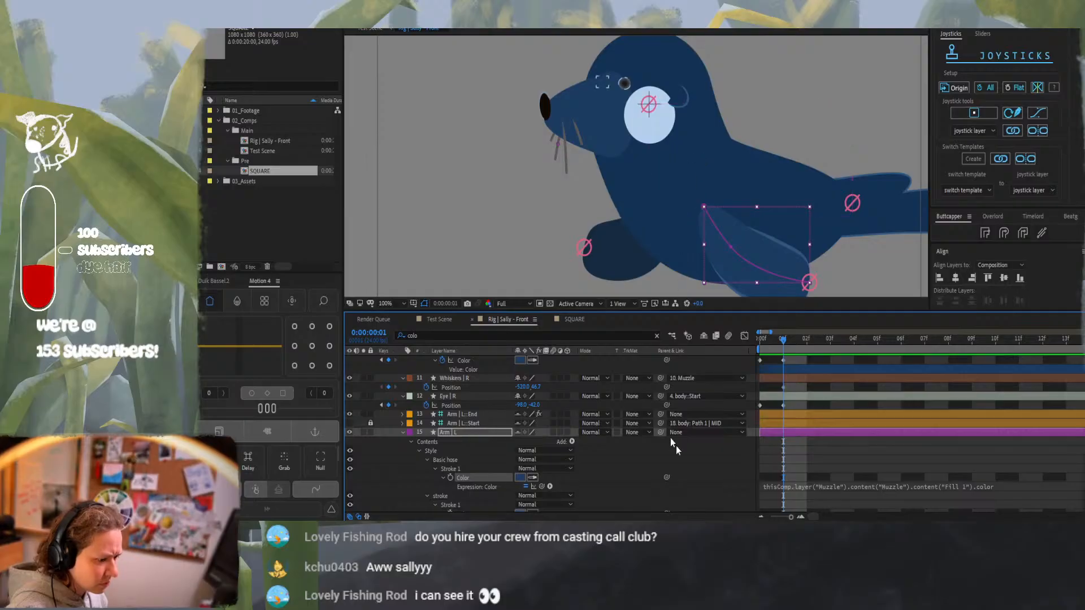
# Delete the expression on Arm | L's Basic hose Stroke 1 color and sample the body's dark blue for it
pyautogui.click(774, 490)
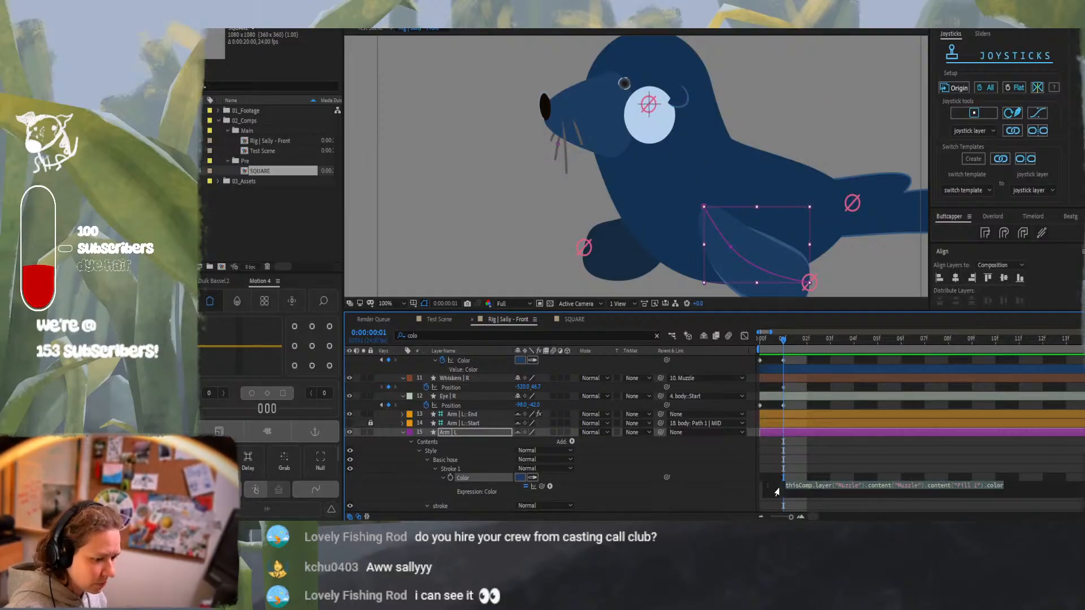
pyautogui.press('BackSpace')
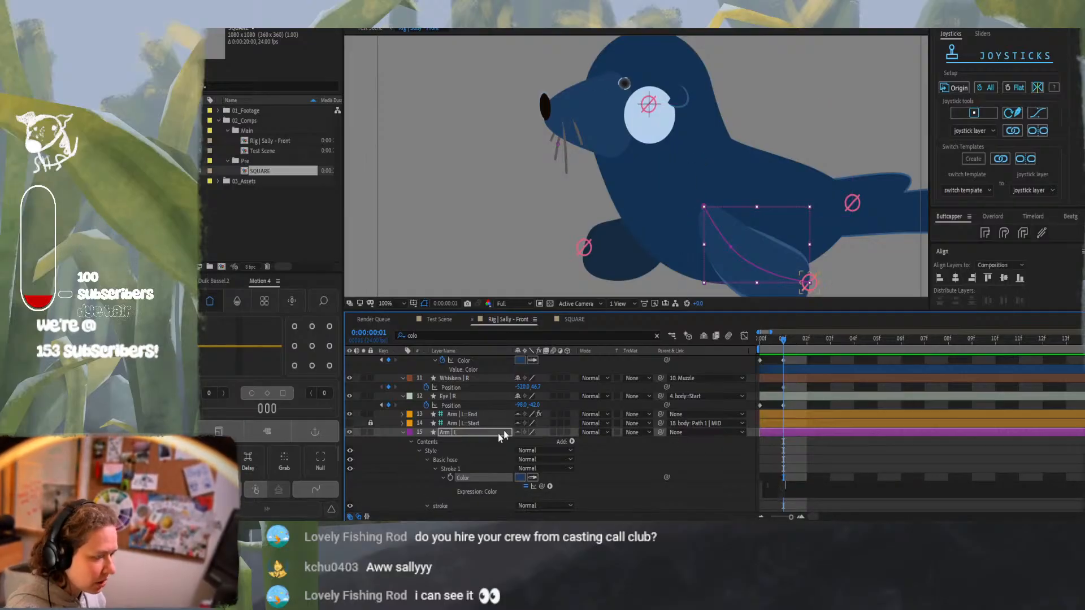
pyautogui.click(533, 477)
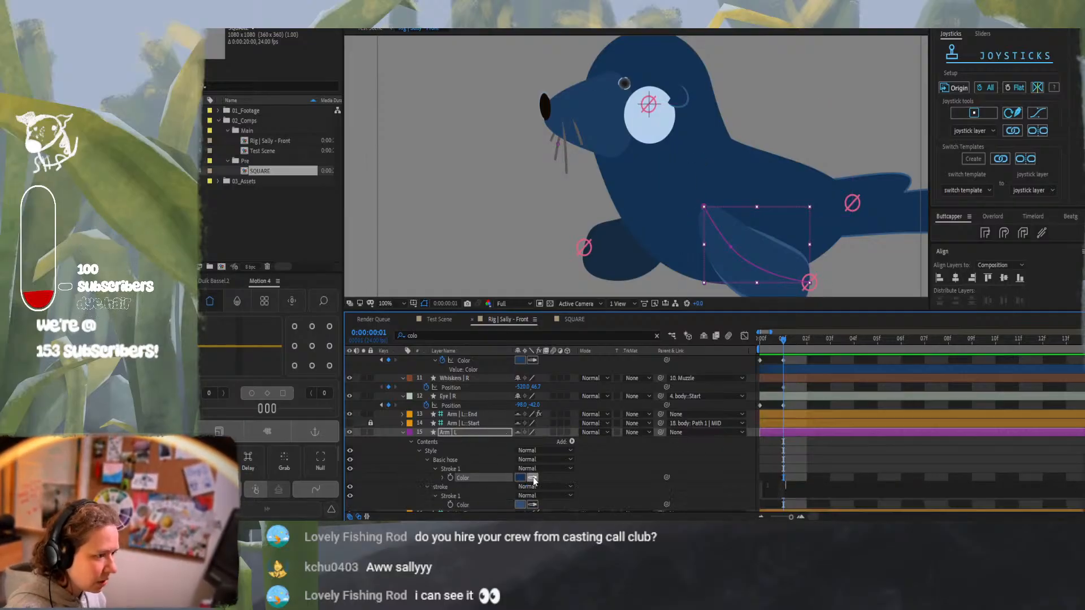
pyautogui.click(694, 187)
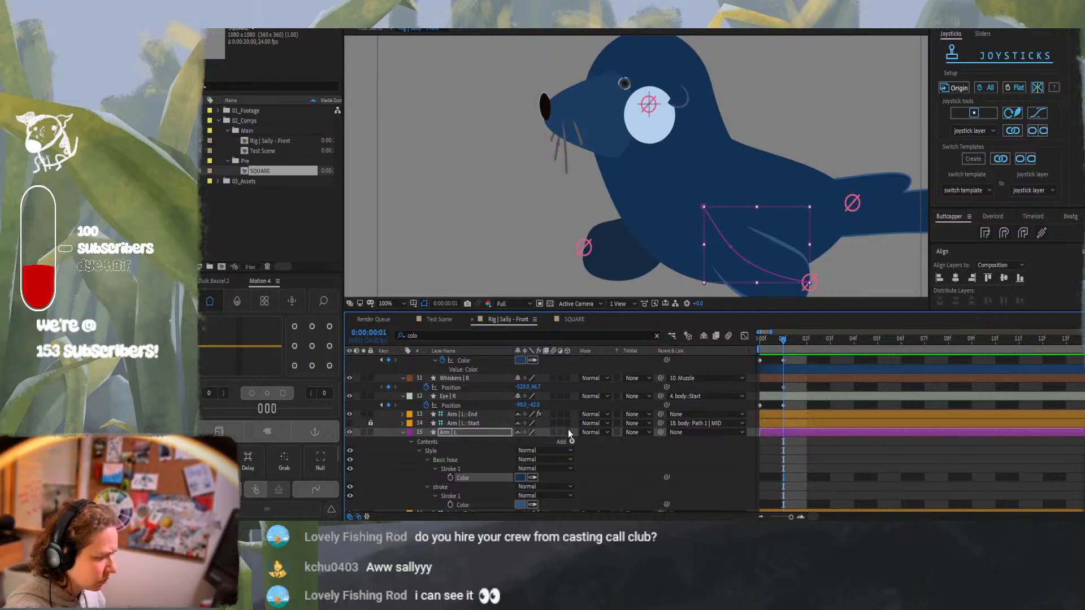
pyautogui.scroll(-1, 567, 429)
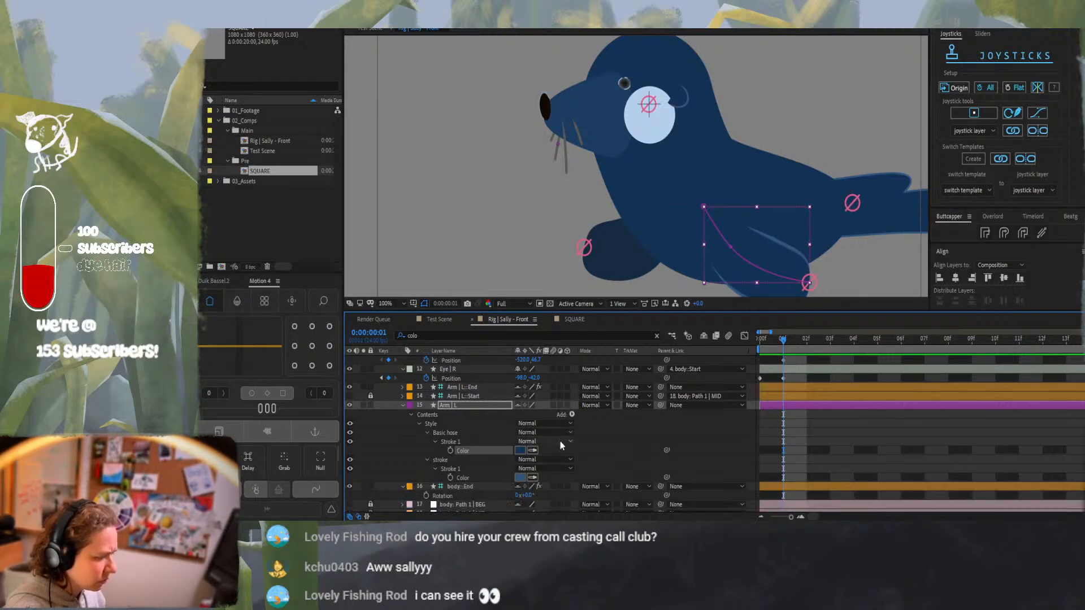
pyautogui.click(932, 459)
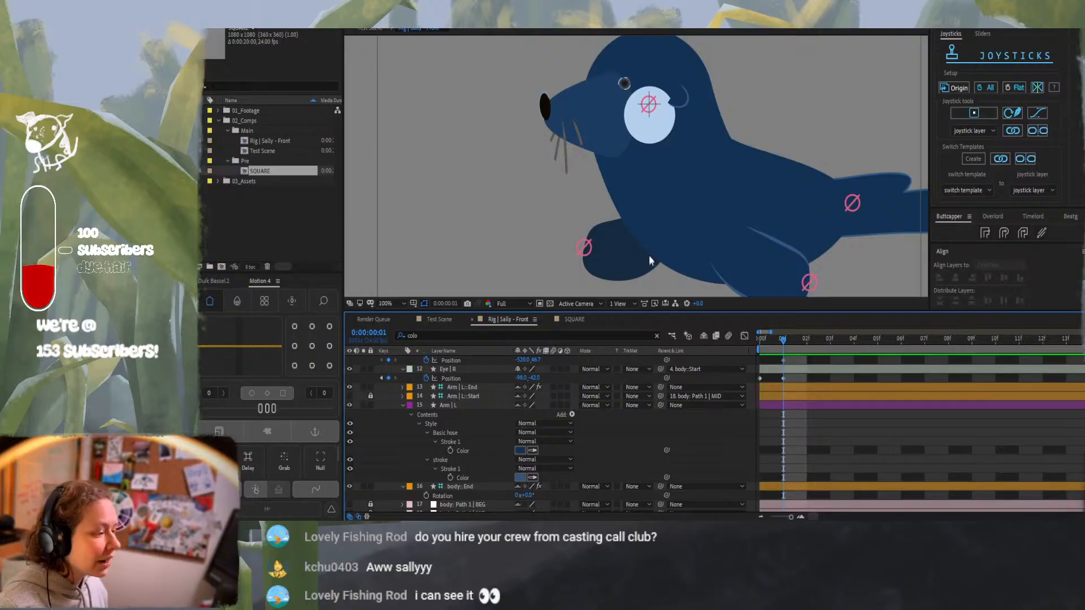
# Lock the Arm | L layer and hide the shy layers in the timeline
pyautogui.scroll(1, 649, 249)
pyautogui.scroll(-1, 649, 247)
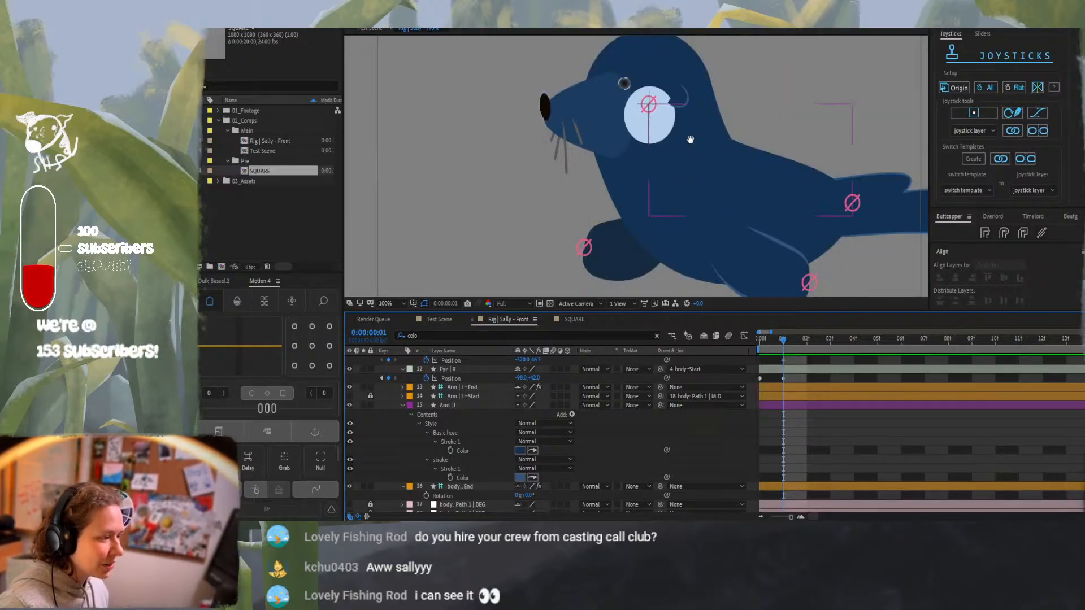
pyautogui.moveTo(690, 139); pyautogui.dragTo(729, 191)
pyautogui.moveTo(730, 190); pyautogui.dragTo(731, 189)
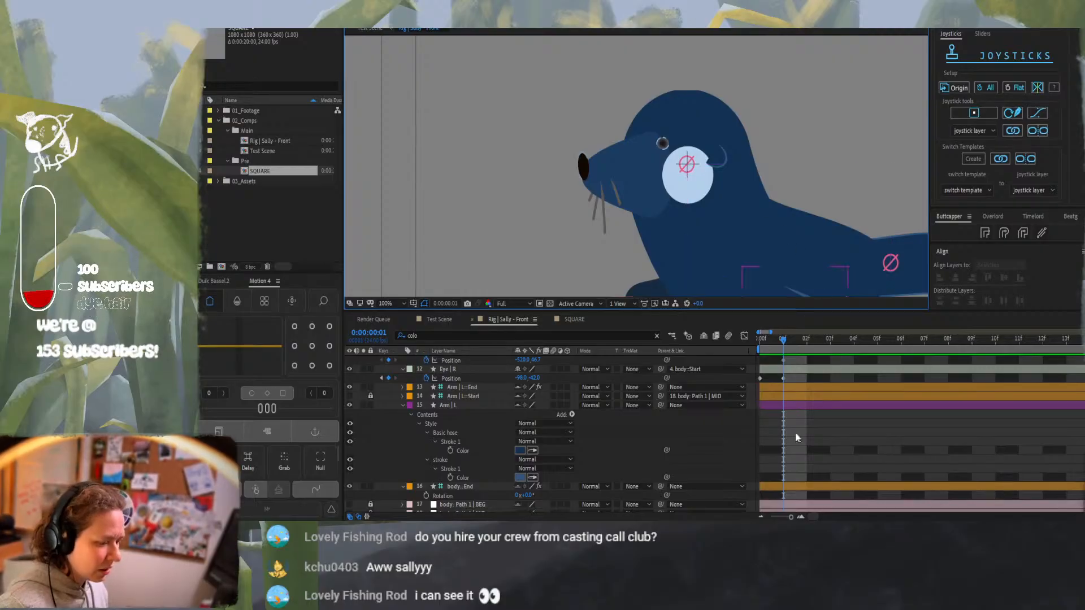
pyautogui.scroll(2, 480, 420)
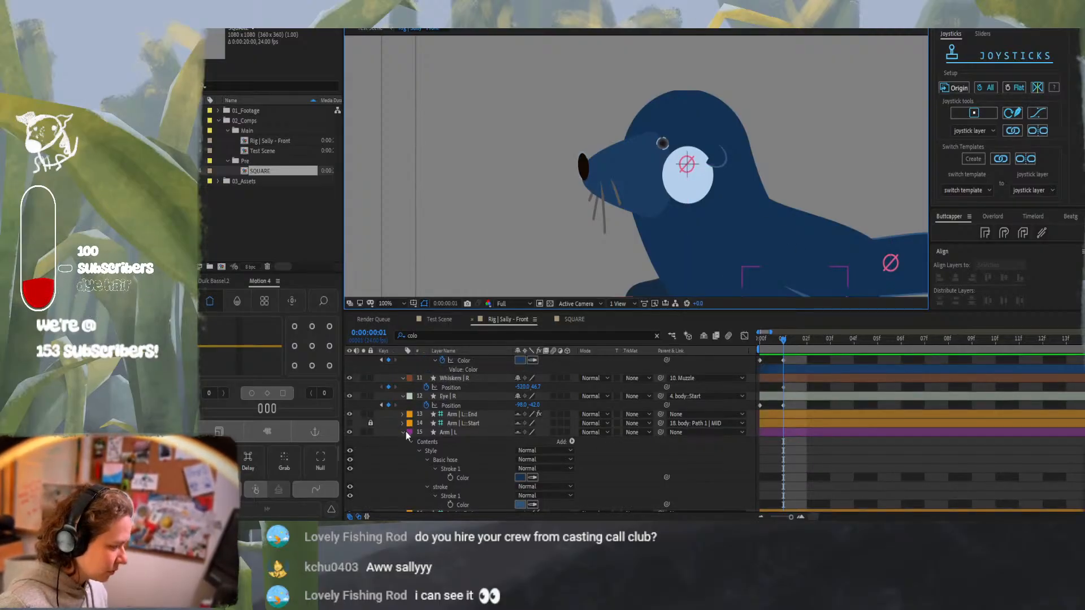
pyautogui.click(370, 433)
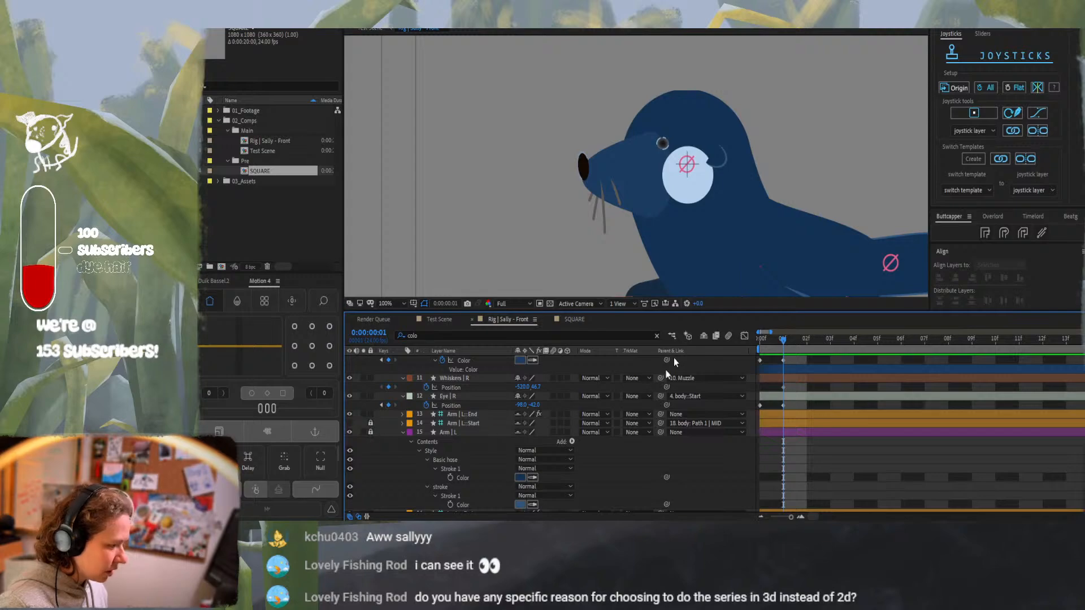
pyautogui.click(704, 336)
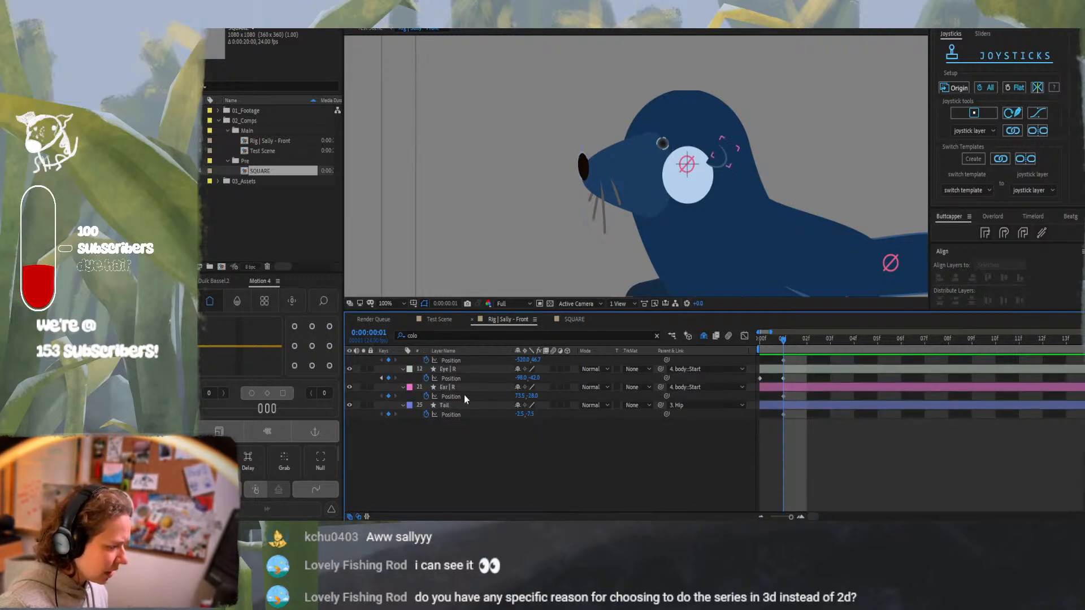
pyautogui.scroll(5, 482, 433)
pyautogui.click(471, 460)
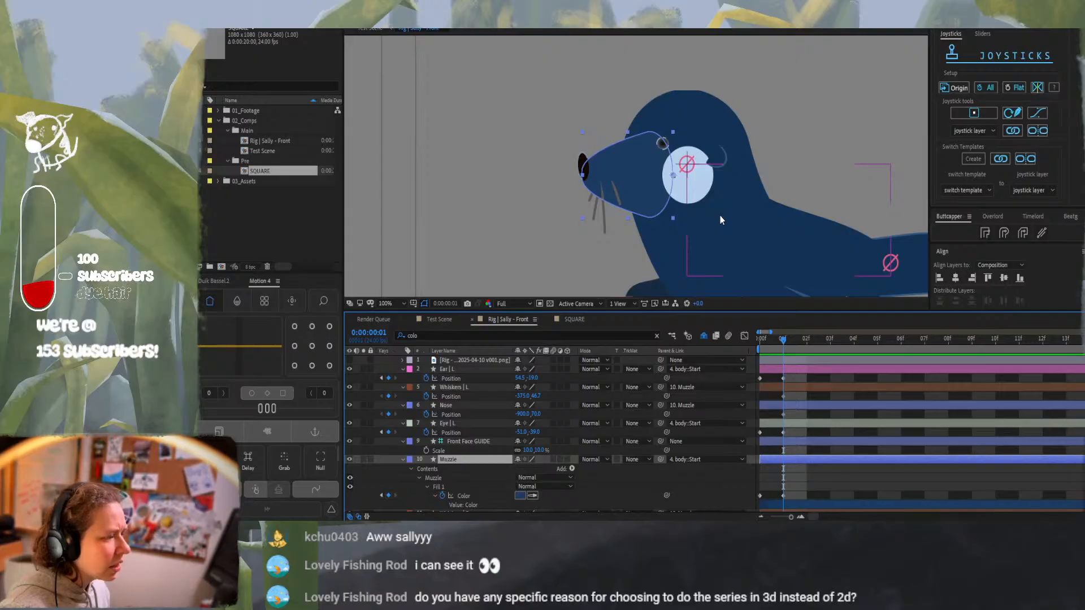
pyautogui.click(808, 168)
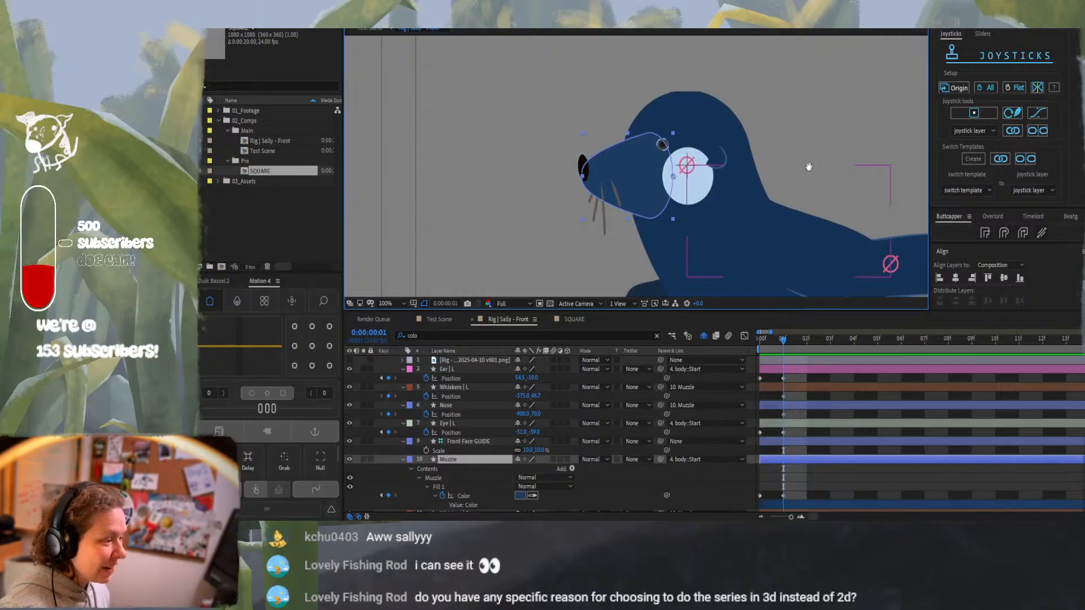
pyautogui.moveTo(808, 167); pyautogui.dragTo(808, 167)
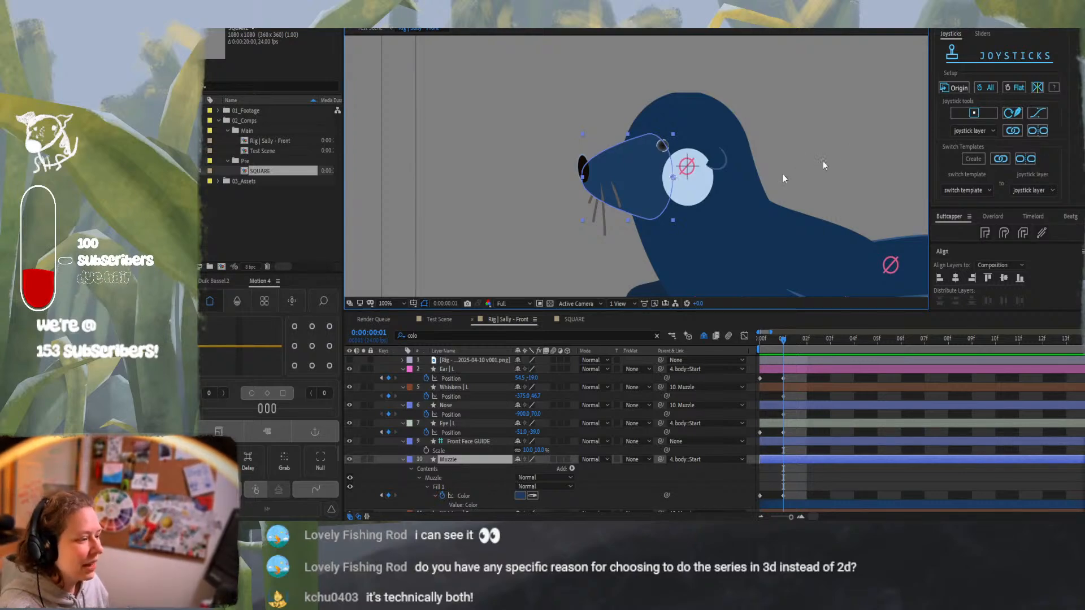
# Show the rulers and place two horizontal guides, one just above and one just below the white Front Face GUIDE circle
pyautogui.click(699, 182)
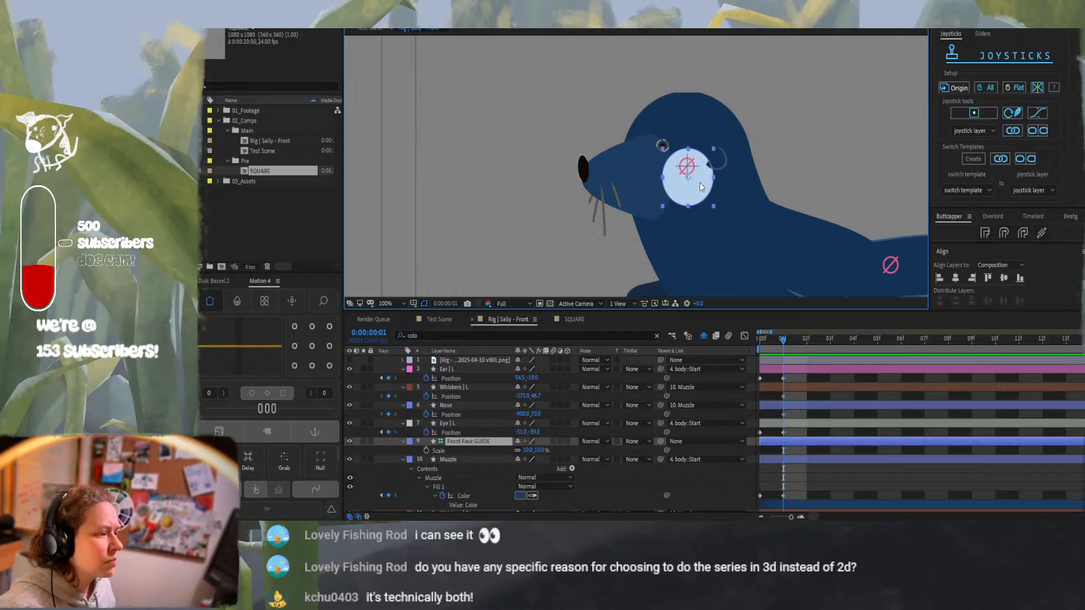
pyautogui.click(413, 304)
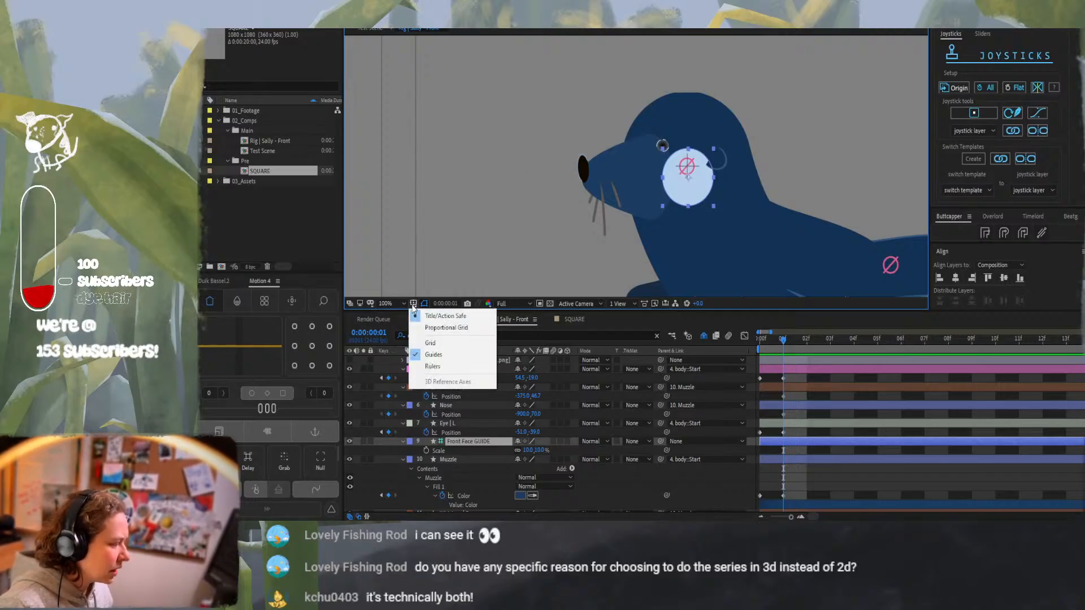
pyautogui.click(433, 366)
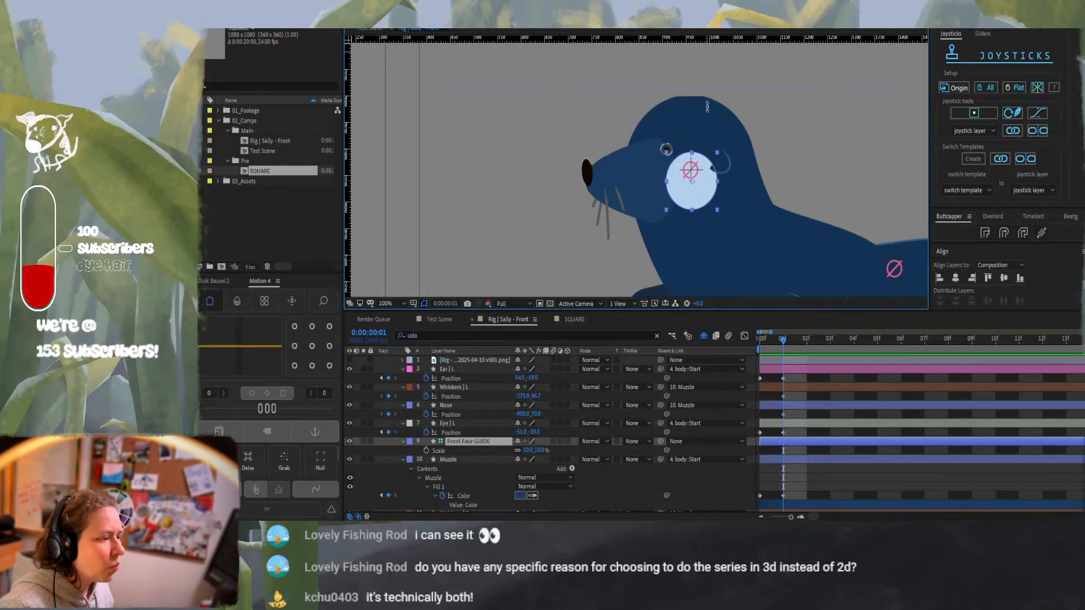
pyautogui.moveTo(707, 107); pyautogui.dragTo(706, 146)
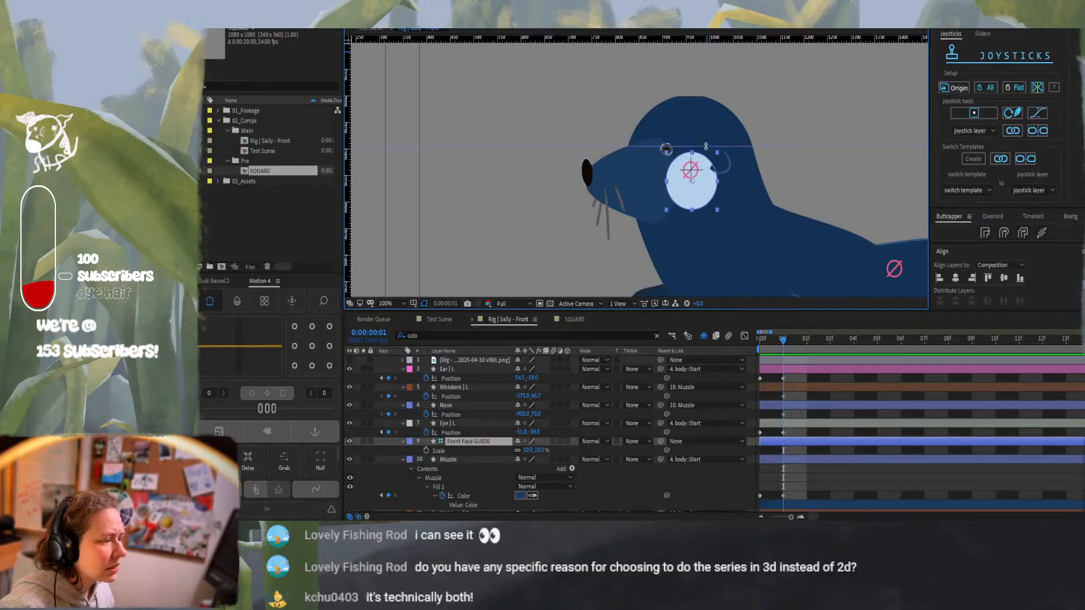
pyautogui.moveTo(713, 37); pyautogui.dragTo(699, 218)
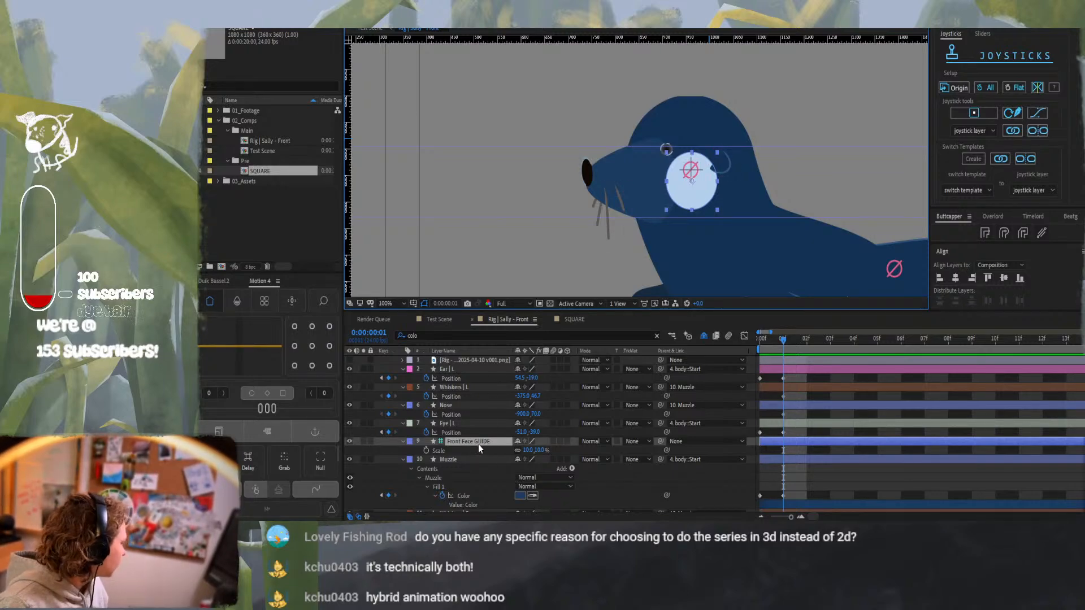
# Scale the Front Face GUIDE layer to 12.5% to fit its circle between the two horizontal guides
pyautogui.press('s')
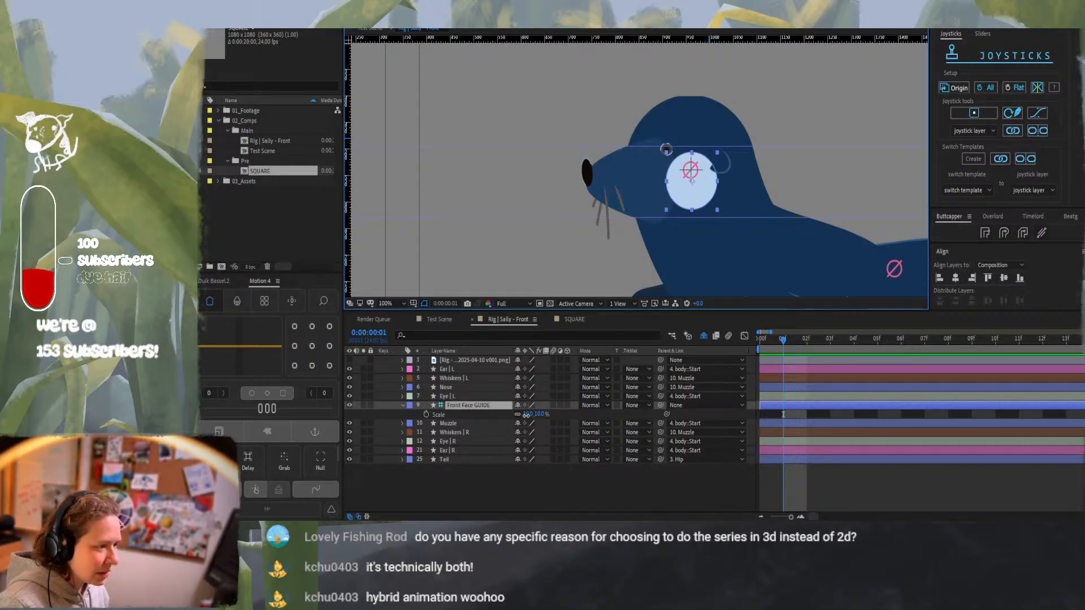
pyautogui.moveTo(524, 415); pyautogui.dragTo(525, 414)
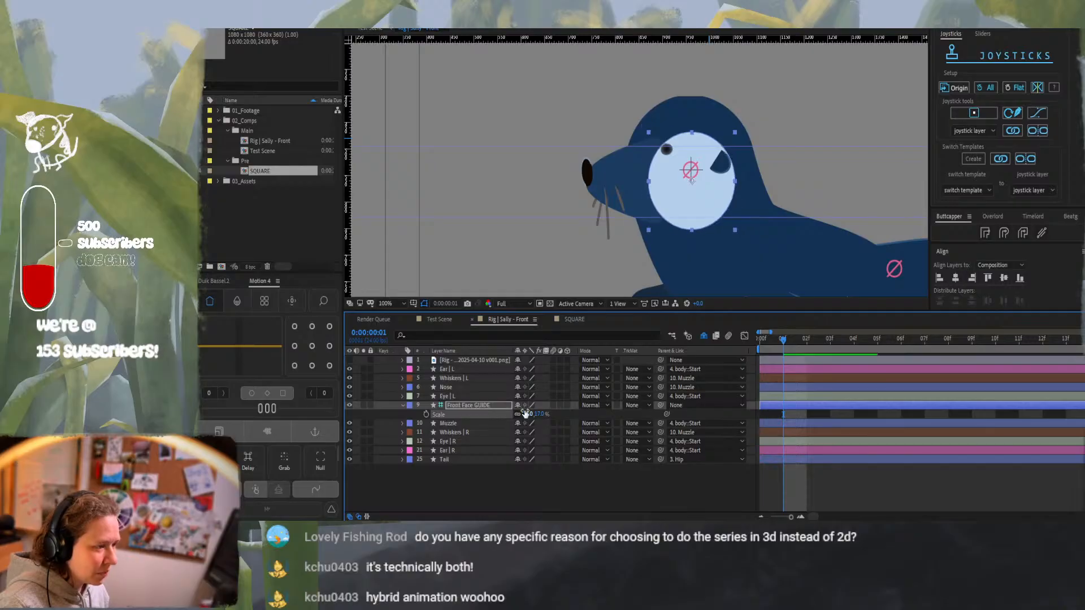
pyautogui.click(529, 414)
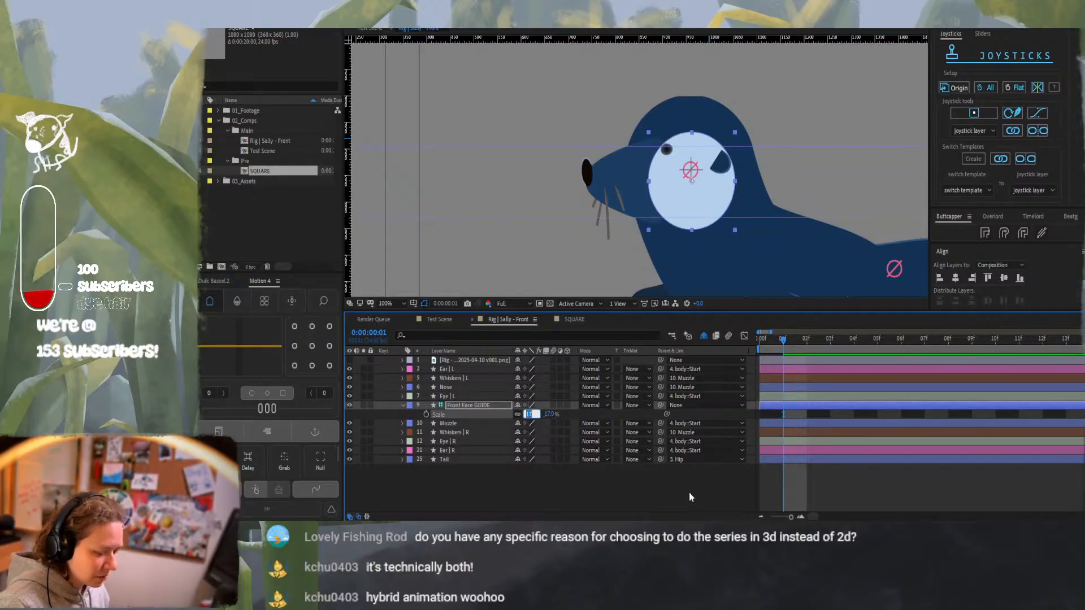
pyautogui.write('150')
pyautogui.press('Return')
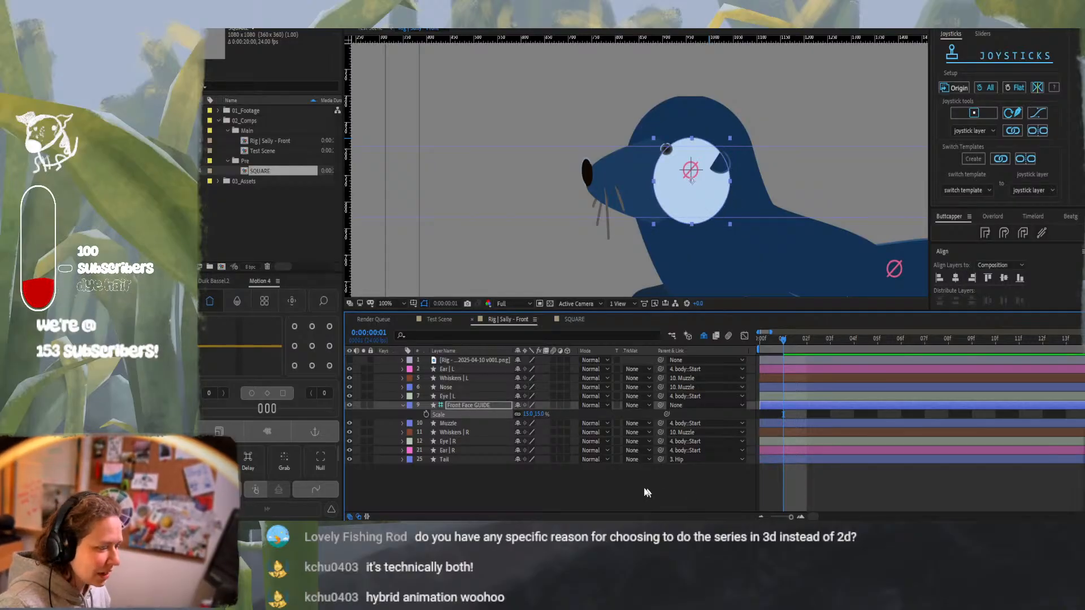
pyautogui.click(527, 415)
pyautogui.write('13')
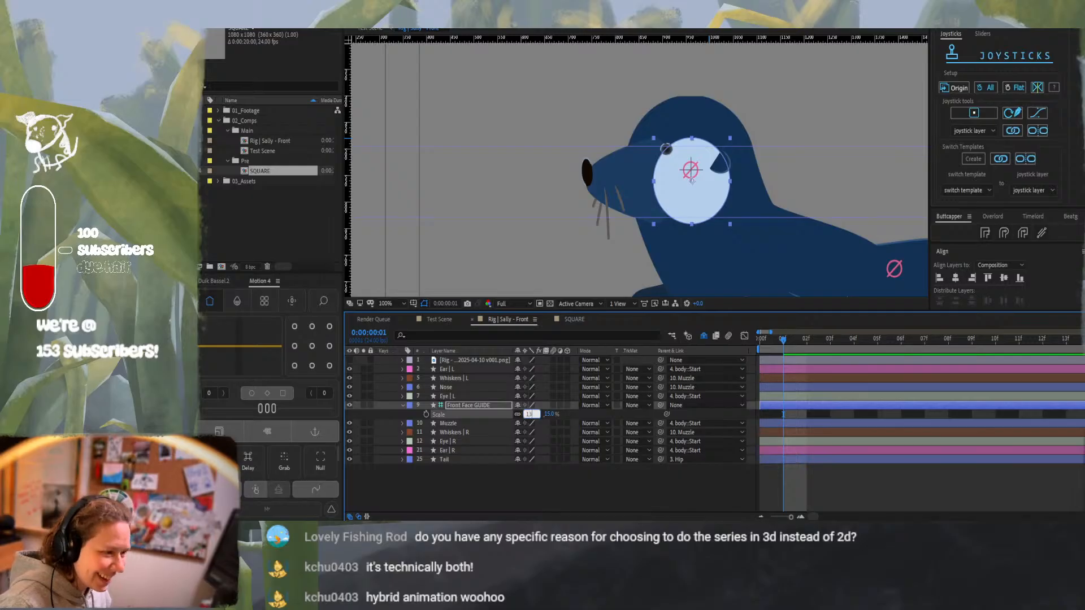
pyautogui.press('Return')
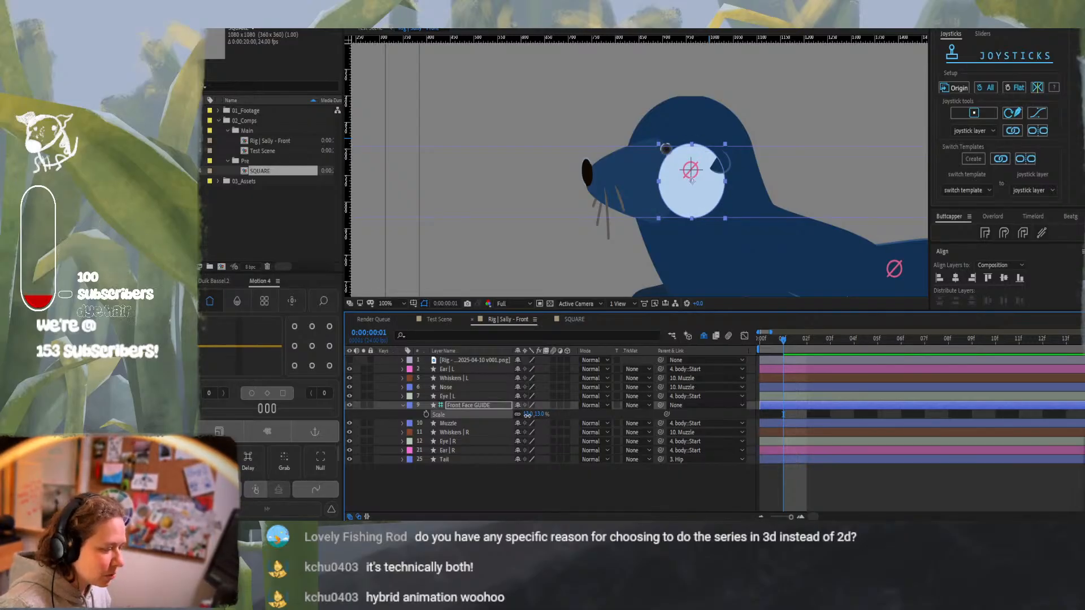
pyautogui.click(527, 415)
pyautogui.write('12.5')
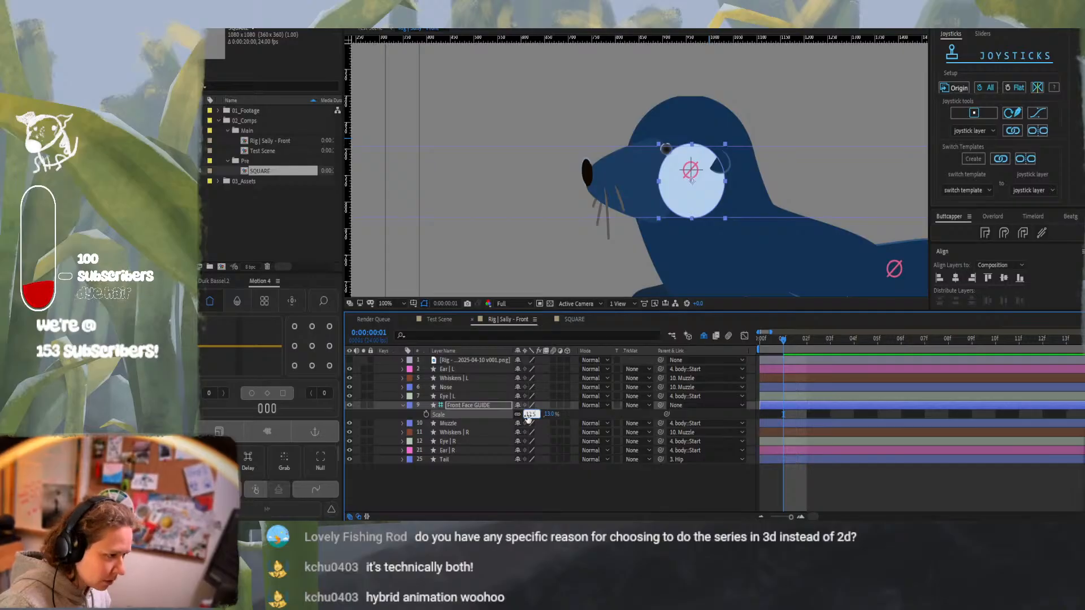
pyautogui.press('Return')
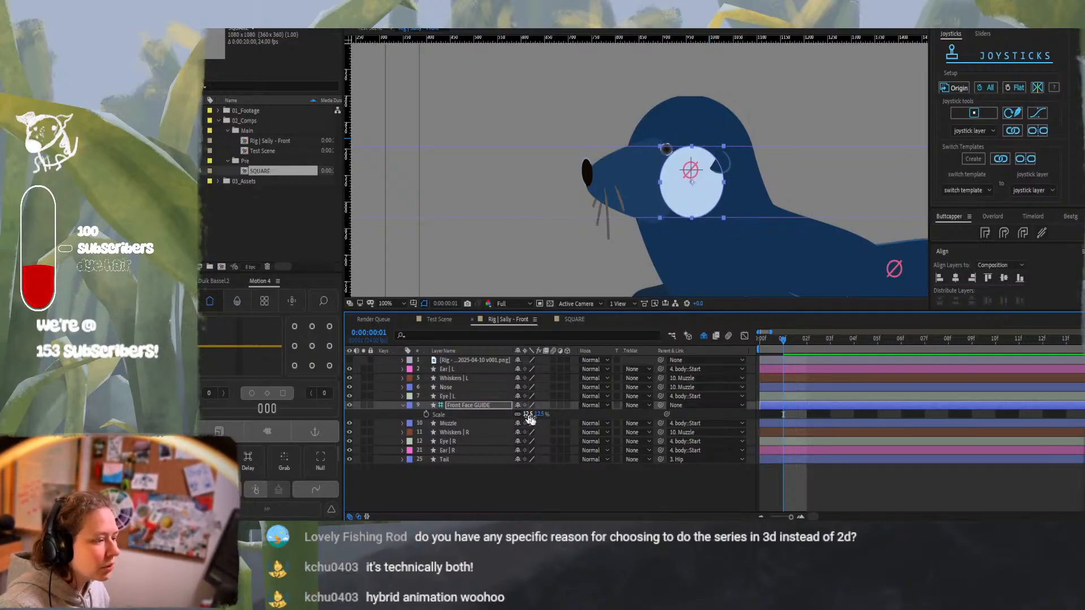
# Deselect the Front Face GUIDE layer and remove the upper horizontal guide from the composition view
pyautogui.click(839, 485)
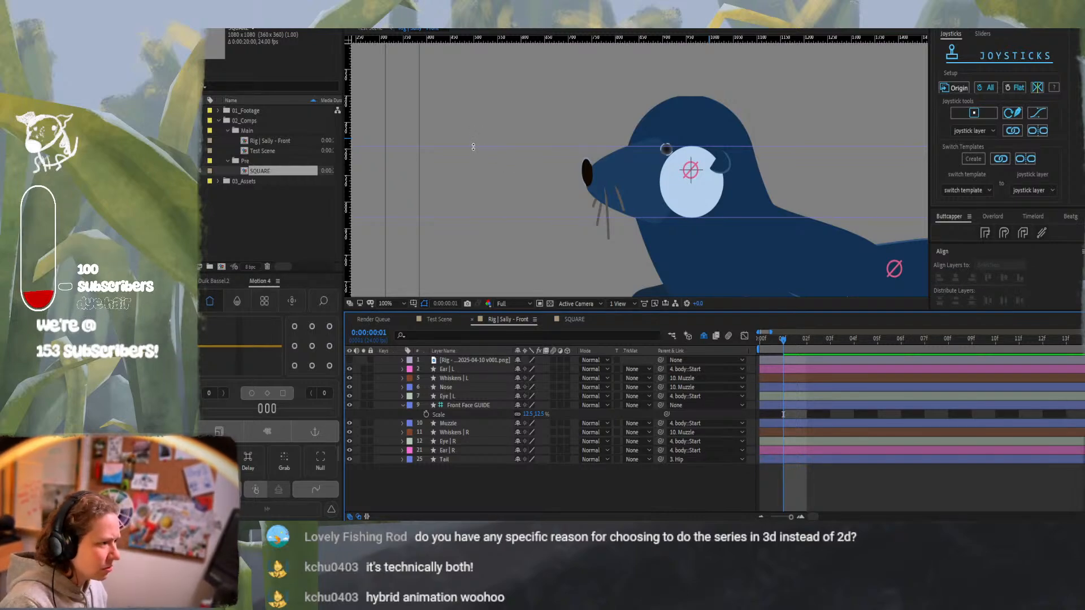
pyautogui.moveTo(486, 148); pyautogui.dragTo(508, 41)
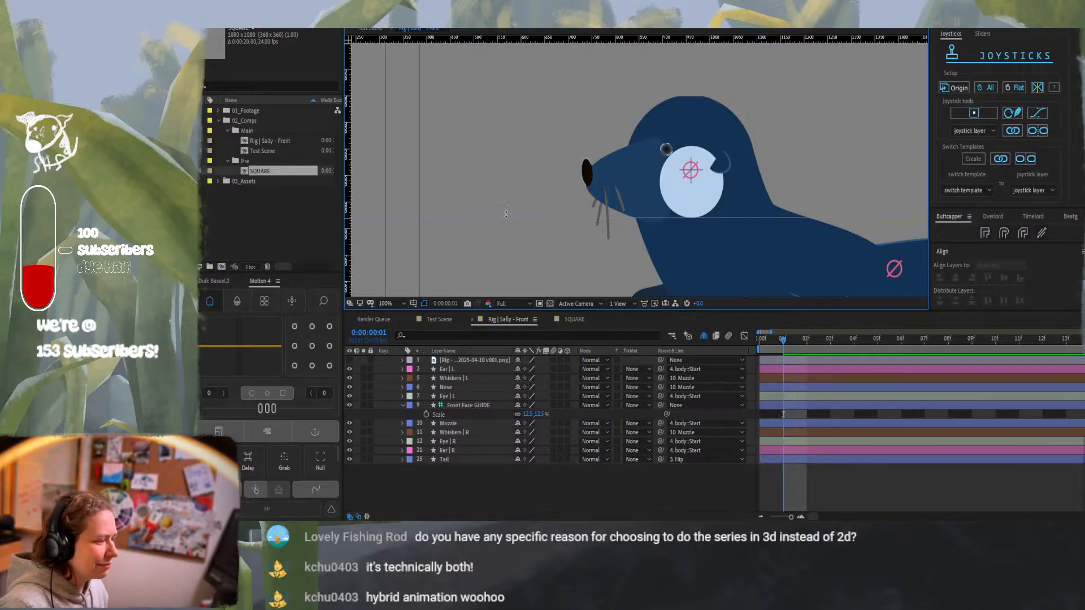
# Remove the remaining horizontal guide from the composition view and hide the rulers
pyautogui.click(424, 304)
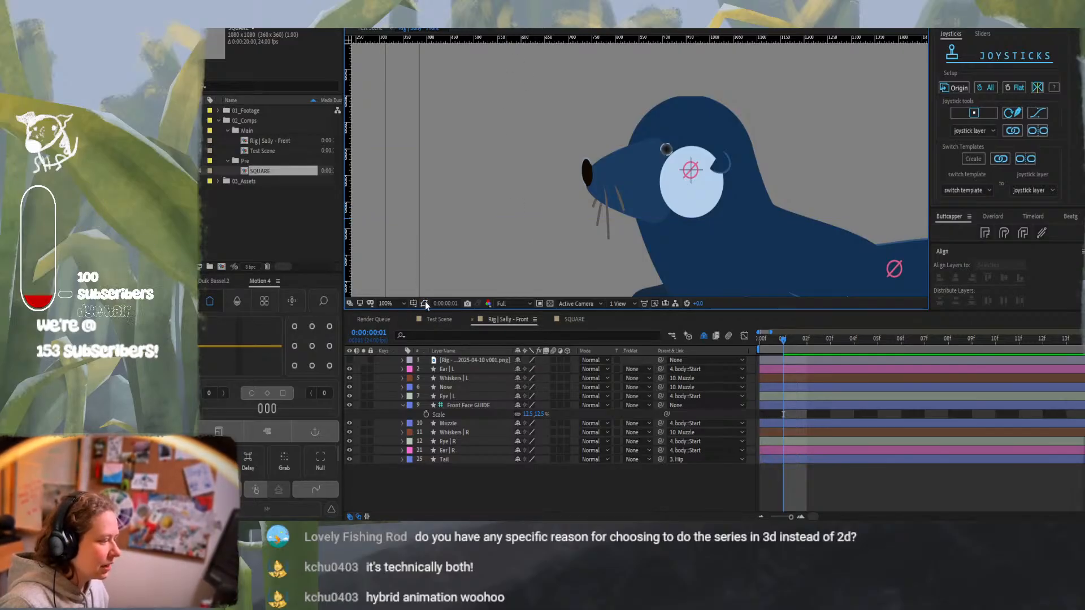
pyautogui.click(413, 304)
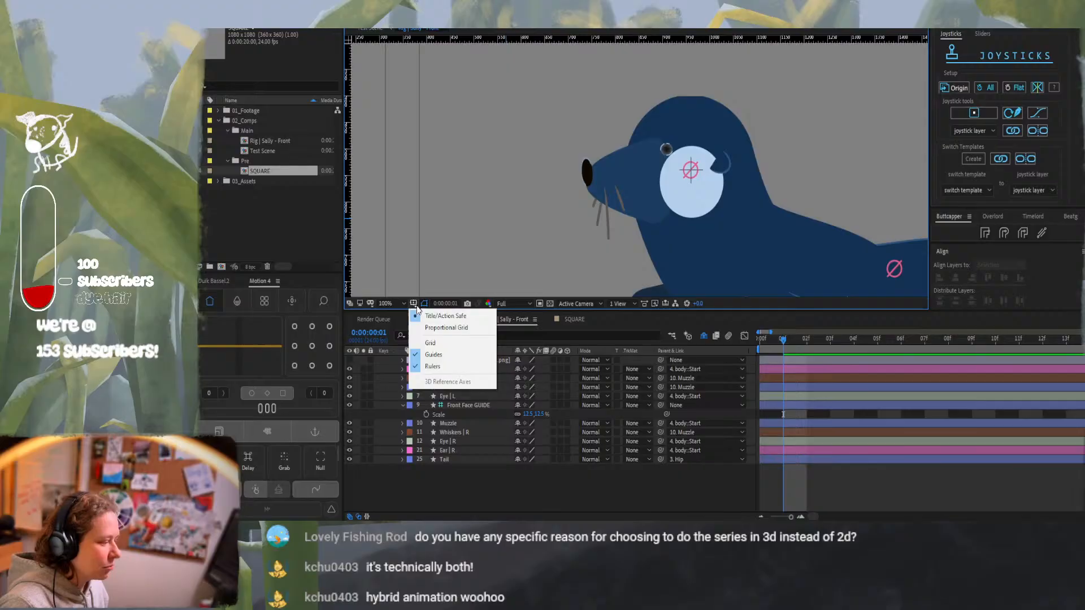
pyautogui.click(429, 366)
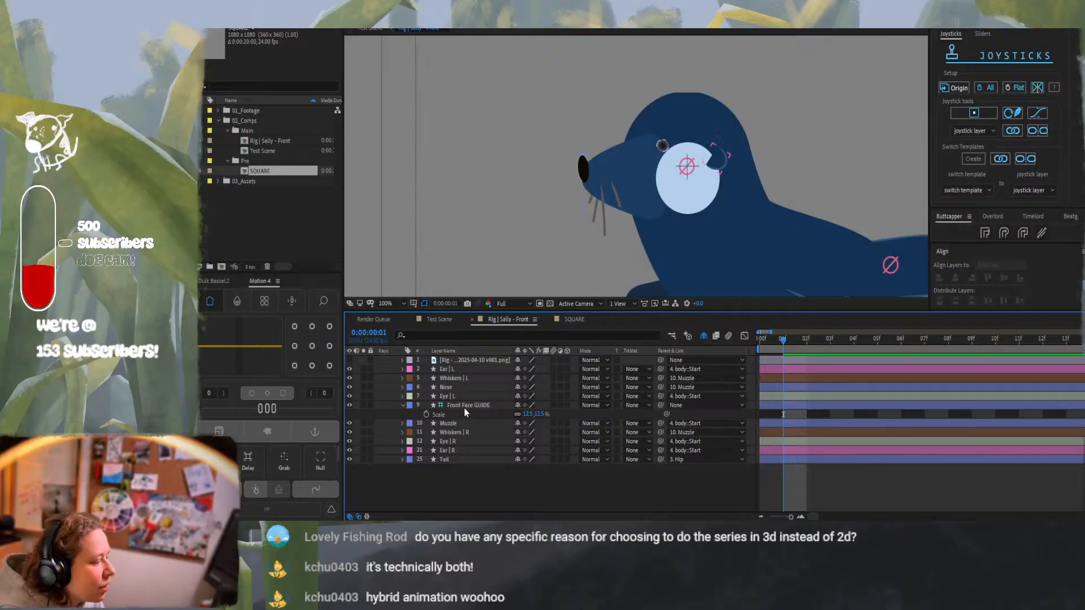
# Turn off the visibility of the Whiskers | L, Nose and Whiskers | R layers
pyautogui.click(349, 379)
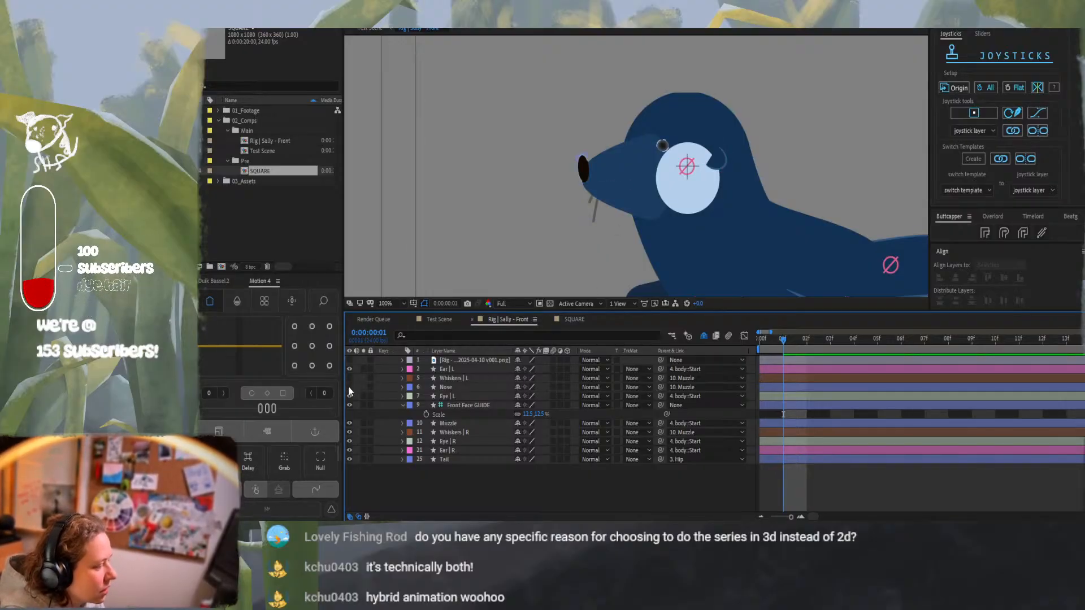
pyautogui.click(349, 388)
pyautogui.click(350, 432)
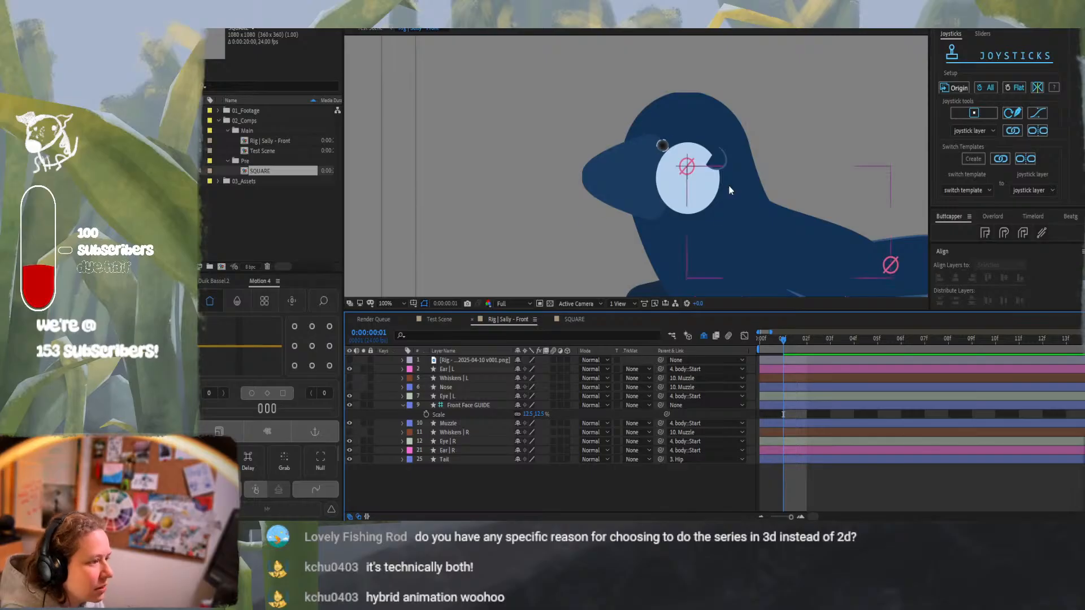
# Hide the Ear | L and Eye | L layers so only the muzzle and guide remain on the head
pyautogui.press('.')
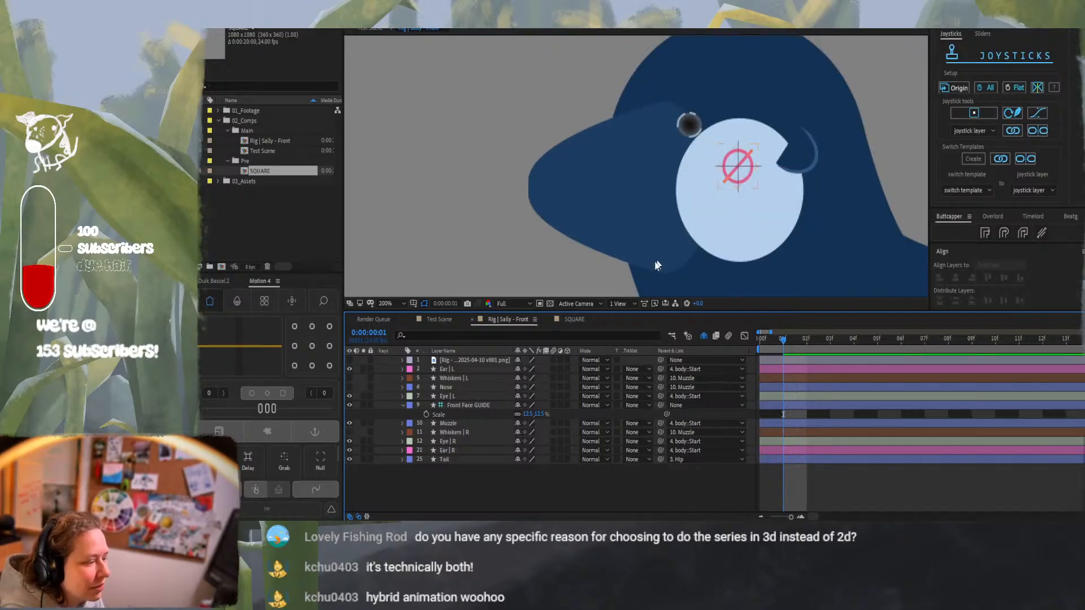
pyautogui.click(812, 150)
pyautogui.click(349, 369)
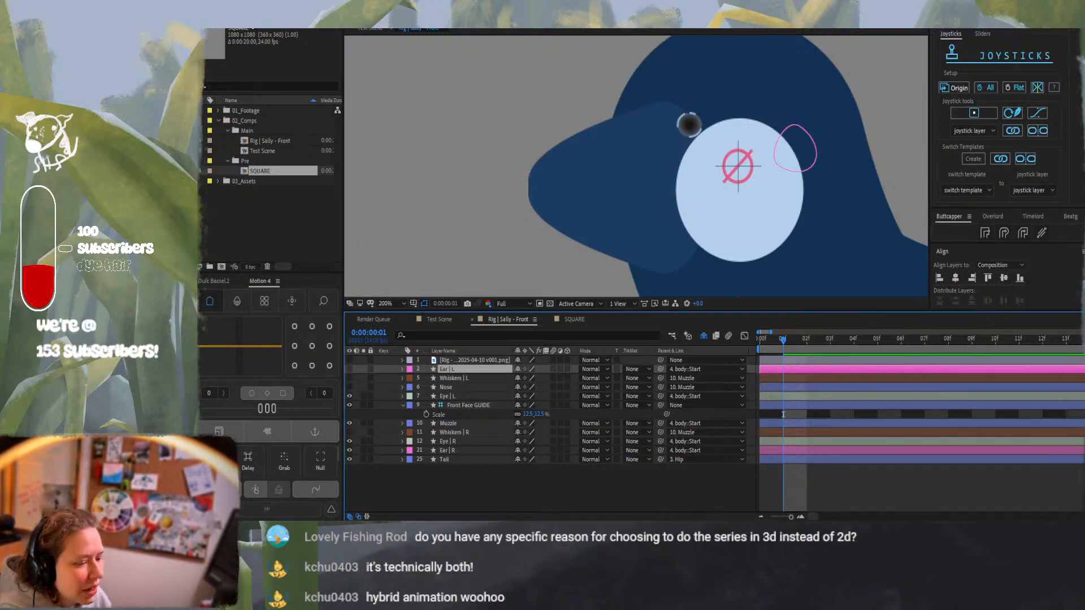
pyautogui.click(835, 490)
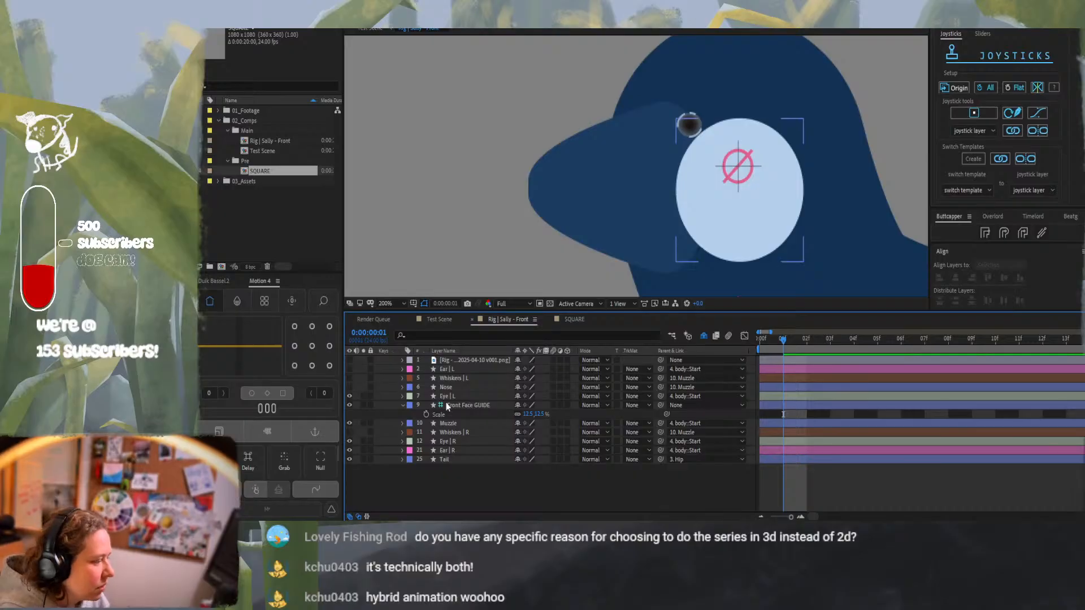
pyautogui.click(389, 399)
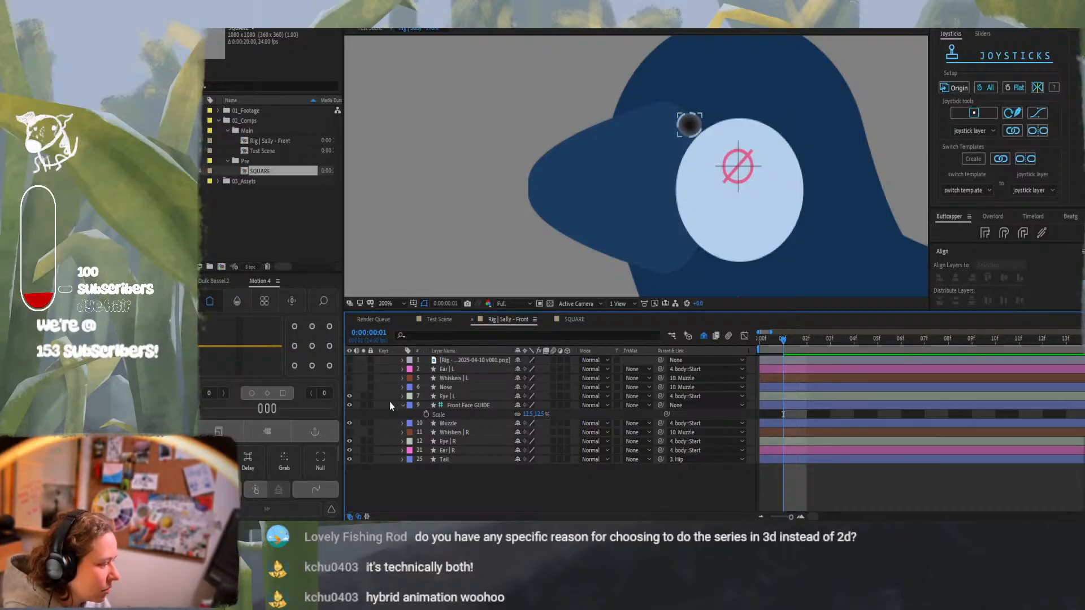
pyautogui.click(349, 396)
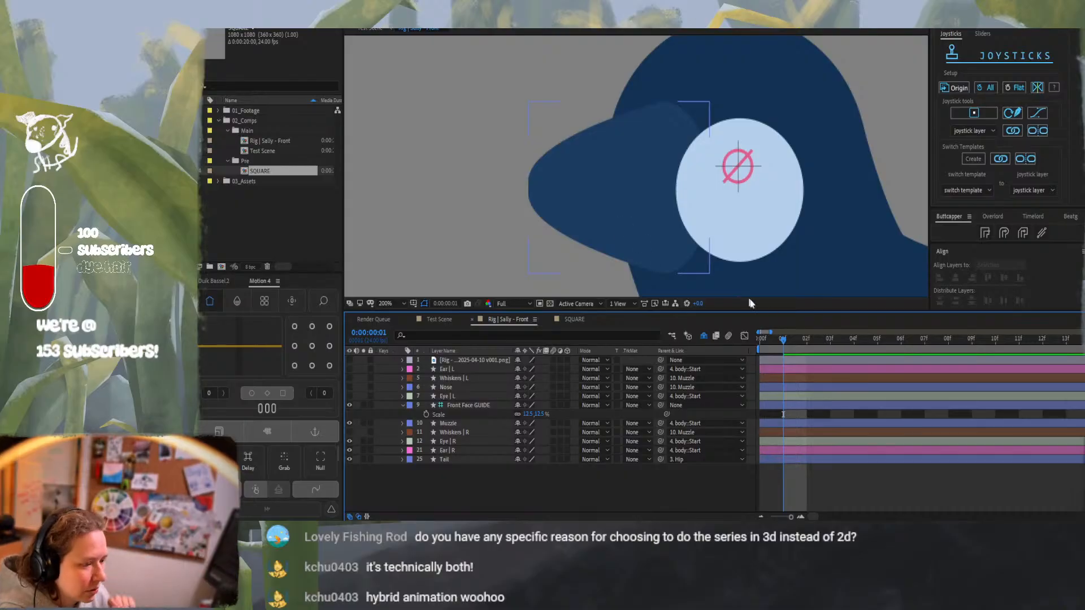
# Reveal the Muzzle layer's keyframes and change its Color keyframes so the fill matches the body color at frame 1
pyautogui.click(761, 341)
pyautogui.moveTo(760, 341)
pyautogui.mouseDown()
pyautogui.moveTo(791, 343)
pyautogui.moveTo(762, 334)
pyautogui.moveTo(775, 335)
pyautogui.mouseUp()
pyautogui.click(475, 422)
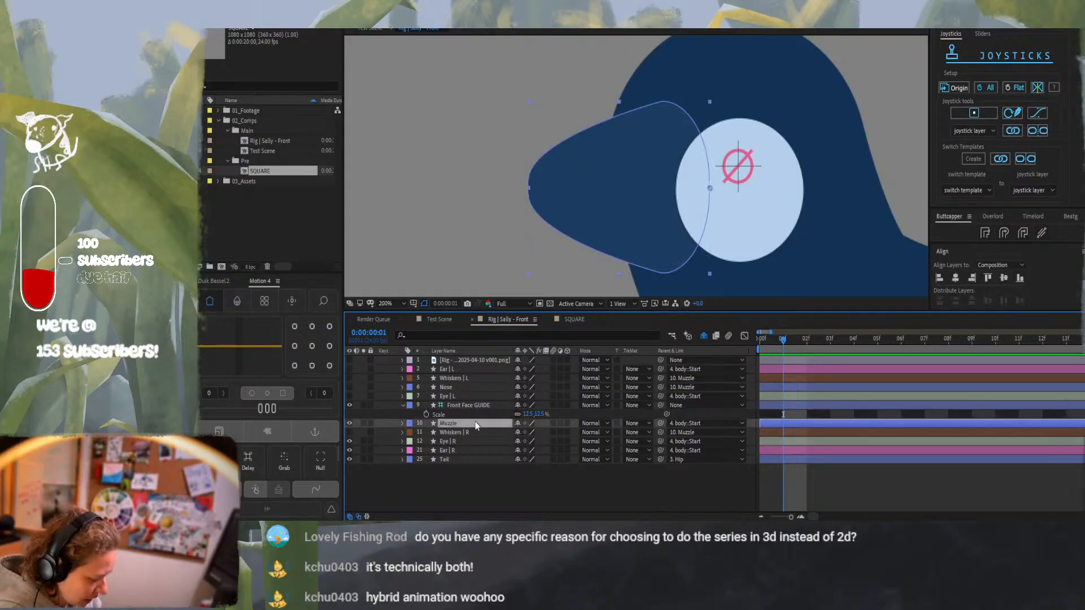
pyautogui.press('u')
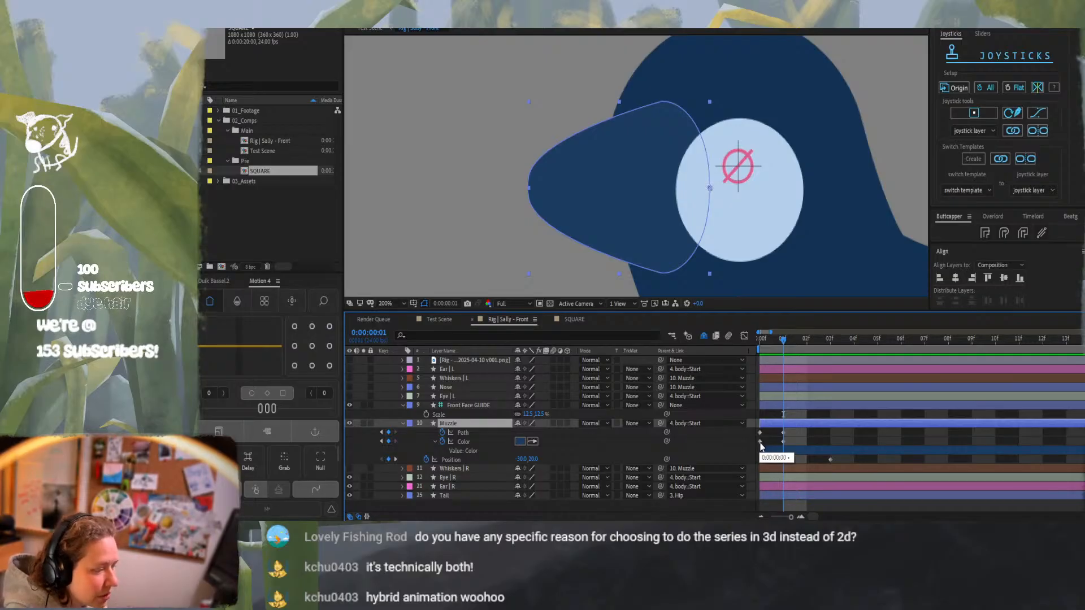
pyautogui.moveTo(759, 442)
pyautogui.mouseDown()
pyautogui.moveTo(816, 440)
pyautogui.moveTo(760, 445)
pyautogui.mouseUp()
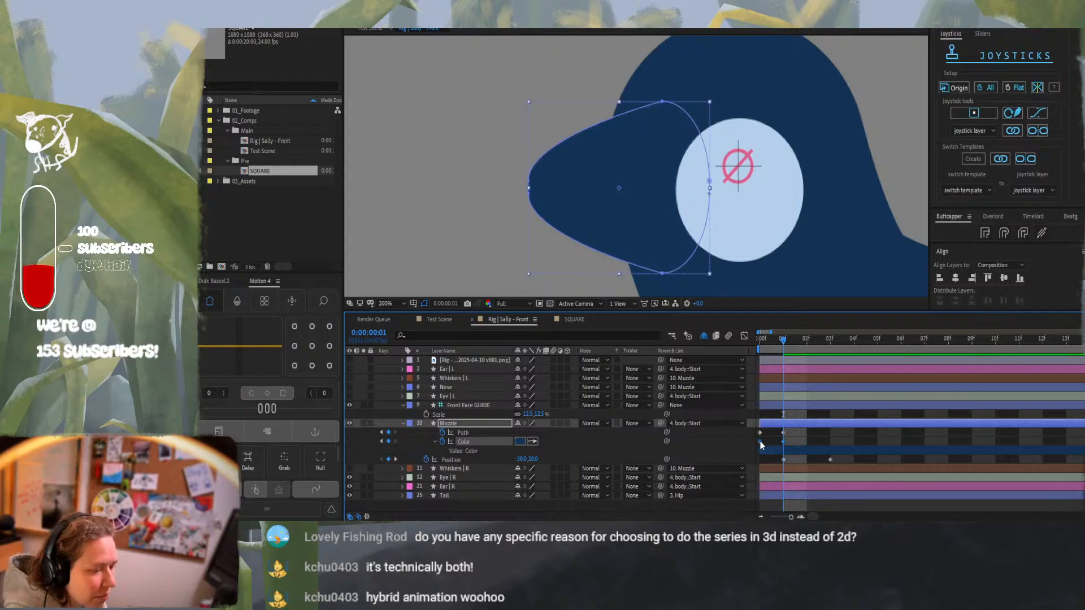
# Delete the Muzzle layer's Position keyframe at frame 3
pyautogui.click(803, 440)
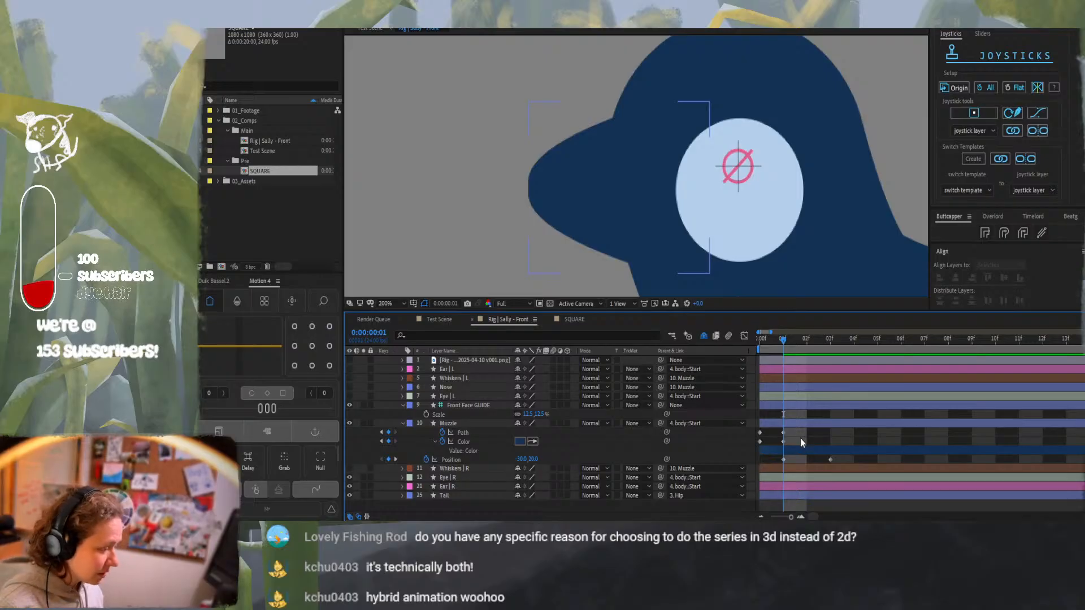
pyautogui.moveTo(806, 335)
pyautogui.mouseDown()
pyautogui.moveTo(830, 339)
pyautogui.moveTo(789, 337)
pyautogui.mouseUp()
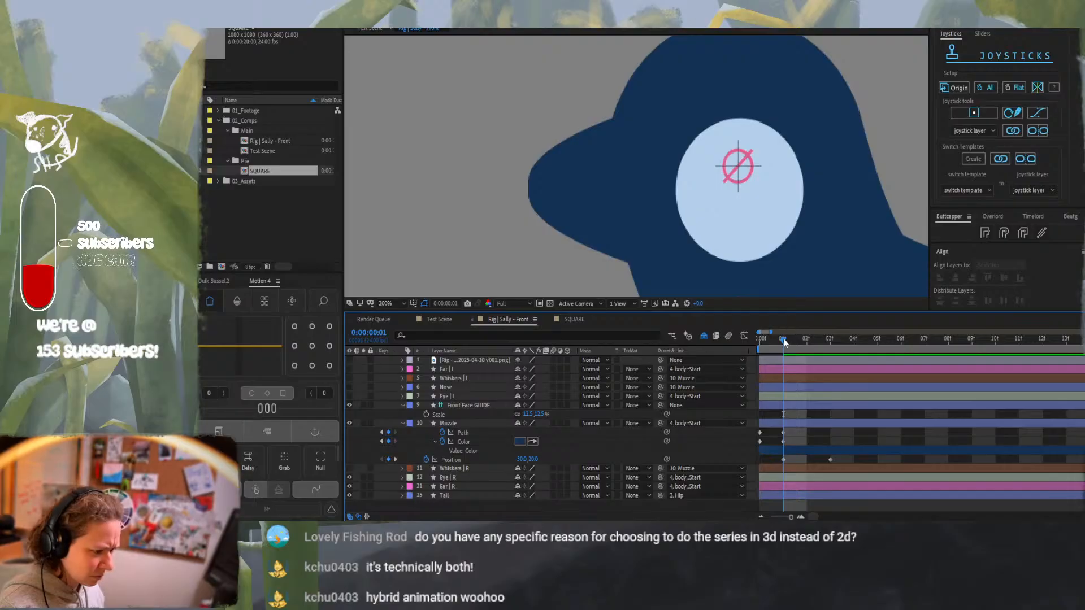
pyautogui.click(830, 459)
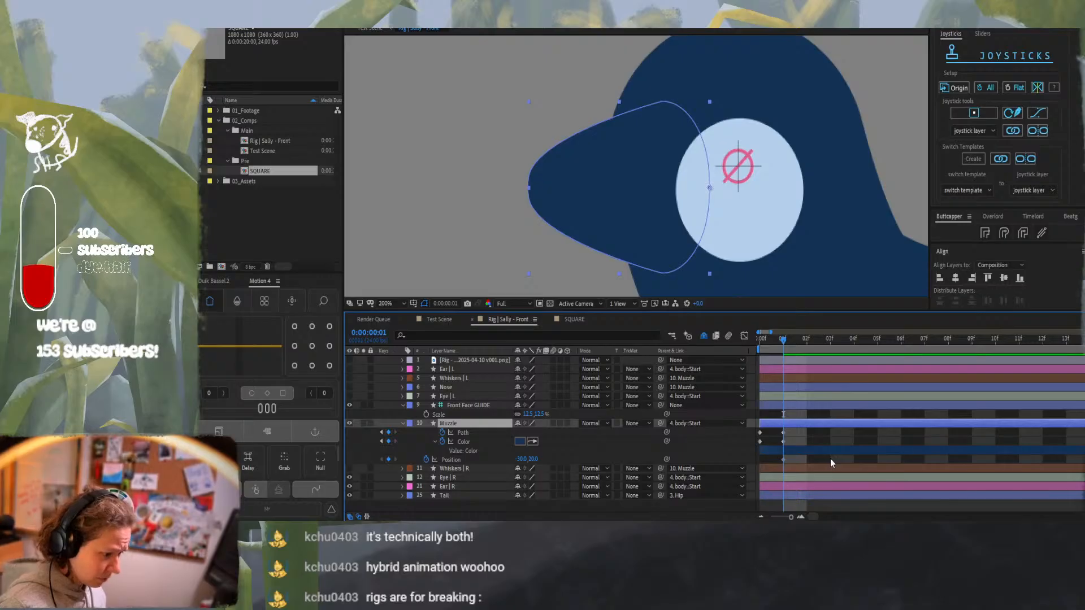
# At frame 0, shift the Muzzle layer horizontally towards the back of the head until it lies over the white guide circle
pyautogui.click(762, 339)
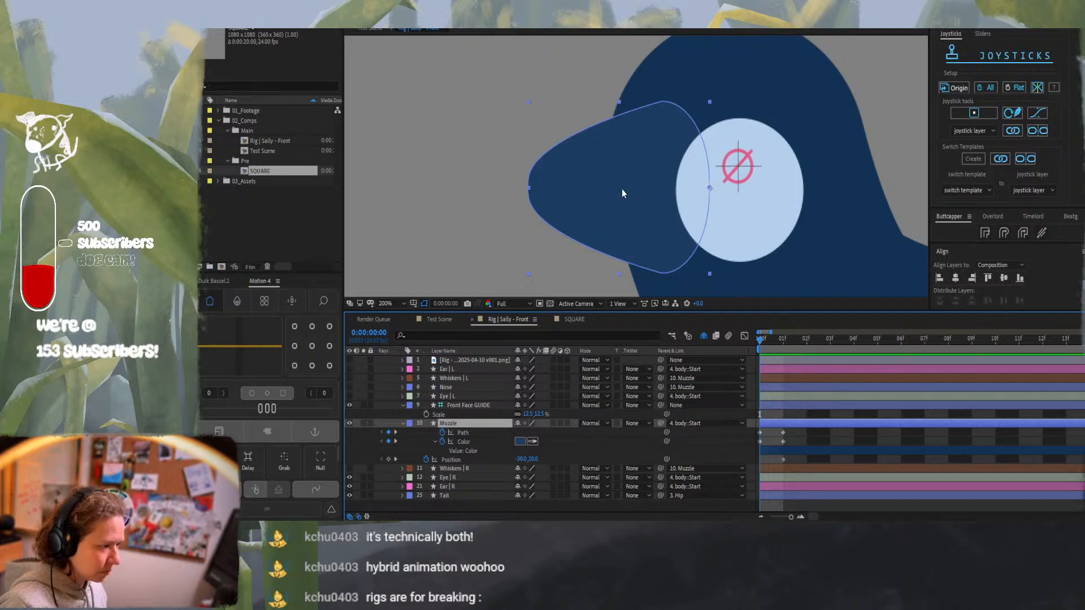
pyautogui.hotkey('shift', 'Right')
pyautogui.hotkey('shift', 'Right')
pyautogui.hotkey('shift', 'Right')
pyautogui.hotkey('shift', 'Right')
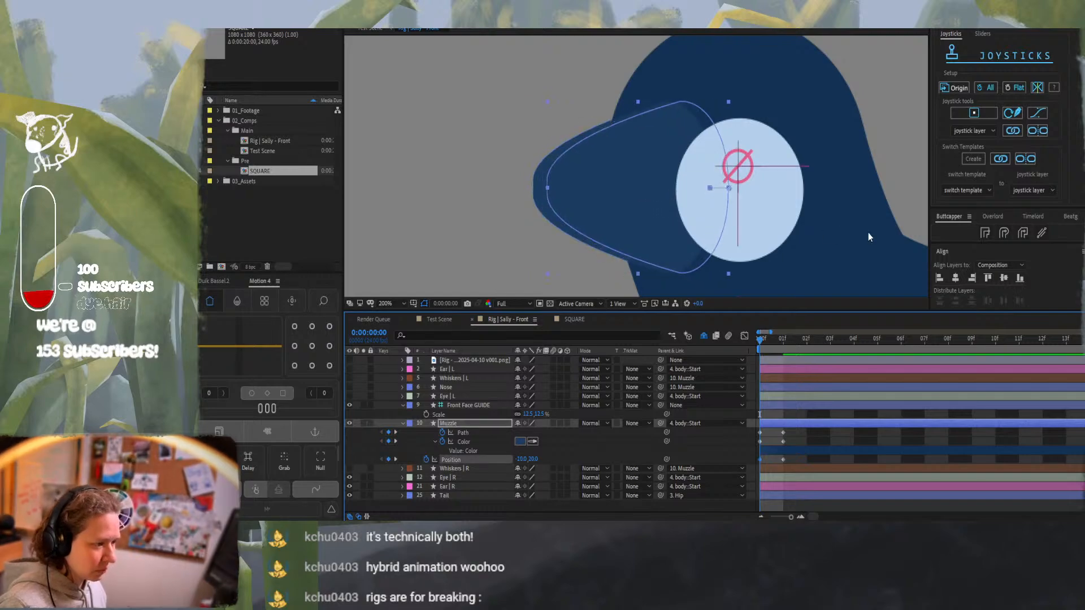
pyautogui.hotkey('shift', 'Right')
pyautogui.hotkey('shift', 'Right')
pyautogui.hotkey('shift', 'Right')
pyautogui.hotkey('shift', 'Right')
pyautogui.hotkey('shift', 'Right')
pyautogui.hotkey('shift', 'Right')
pyautogui.hotkey('shift', 'Right')
pyautogui.hotkey('shift', 'Right')
pyautogui.hotkey('shift', 'Right')
pyautogui.hotkey('shift', 'Right')
pyautogui.hotkey('shift', 'Right')
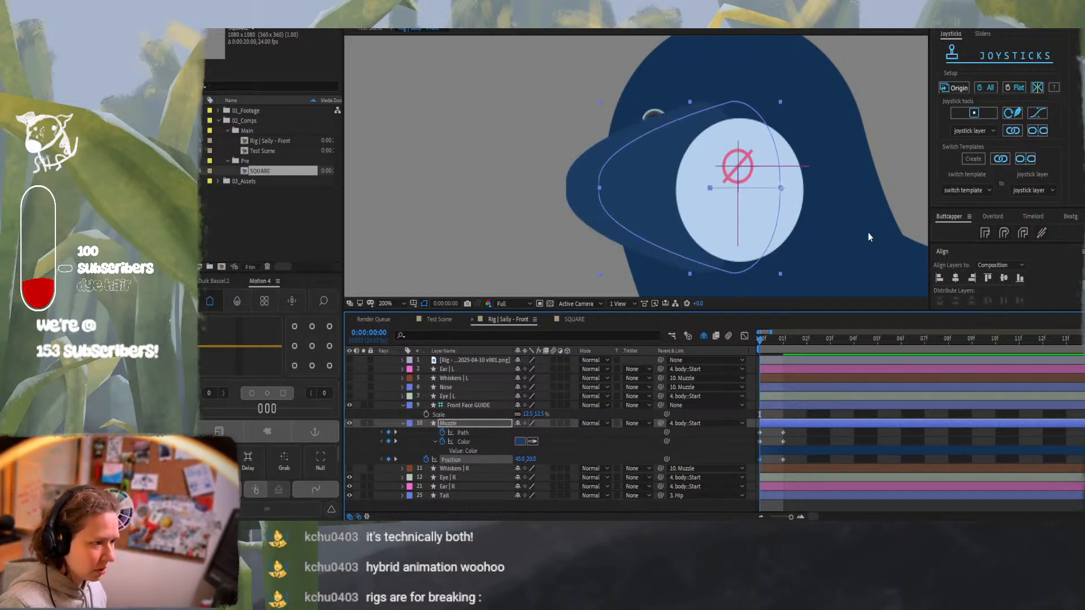
pyautogui.hotkey('shift', 'Right')
pyautogui.hotkey('shift', 'Right')
pyautogui.hotkey('shift', 'Right')
pyautogui.hotkey('shift', 'Right')
pyautogui.hotkey('shift', 'Right')
pyautogui.hotkey('shift', 'Right')
pyautogui.hotkey('shift', 'Right')
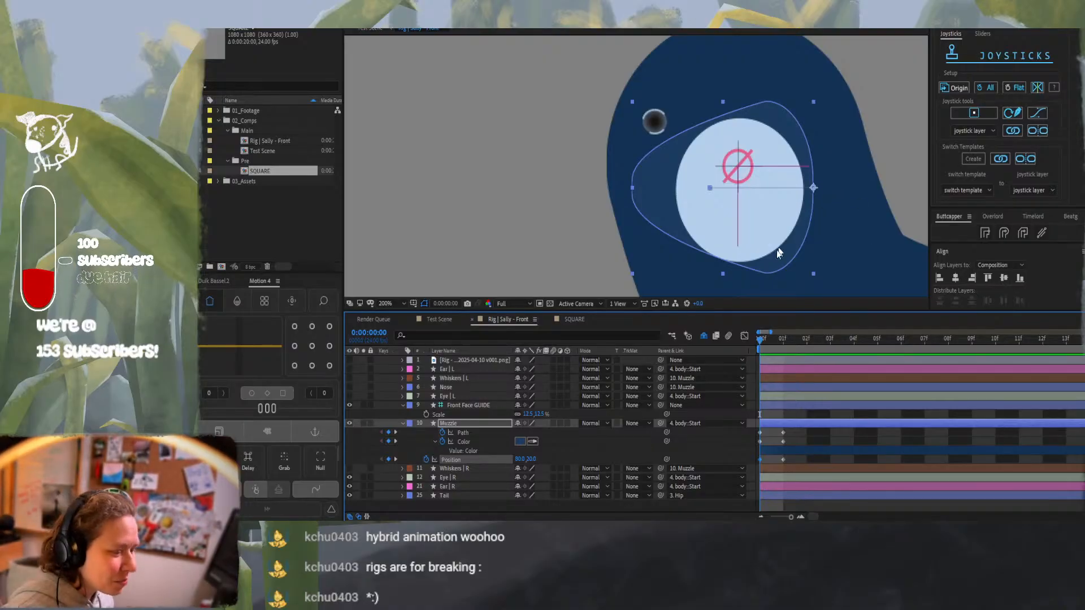
# Select the Muzzle layer's Path keyframe at frame 0 for editing its shape
pyautogui.click(761, 433)
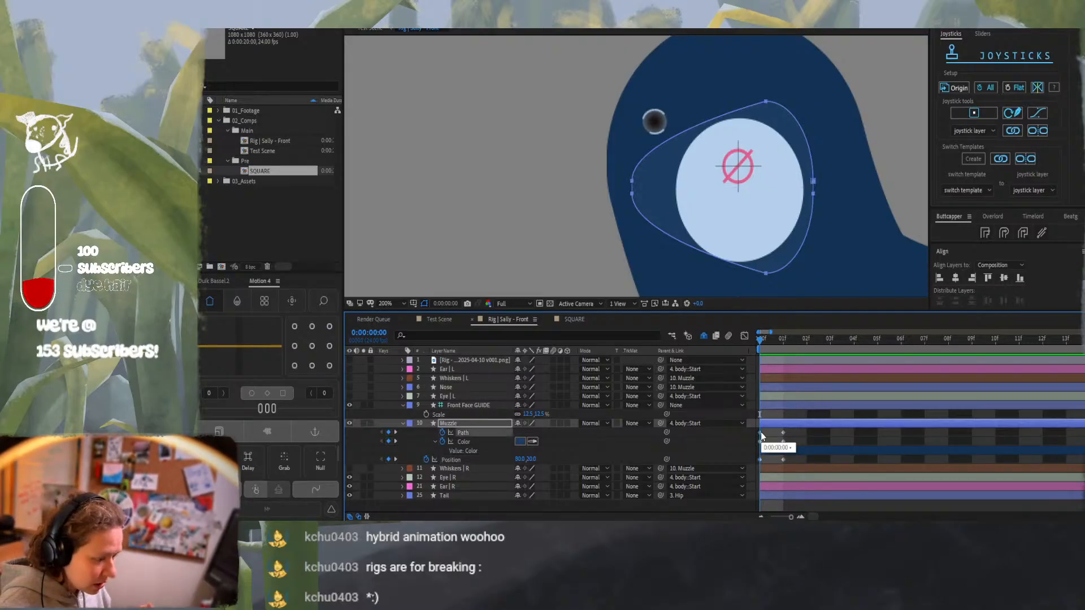
pyautogui.press('.')
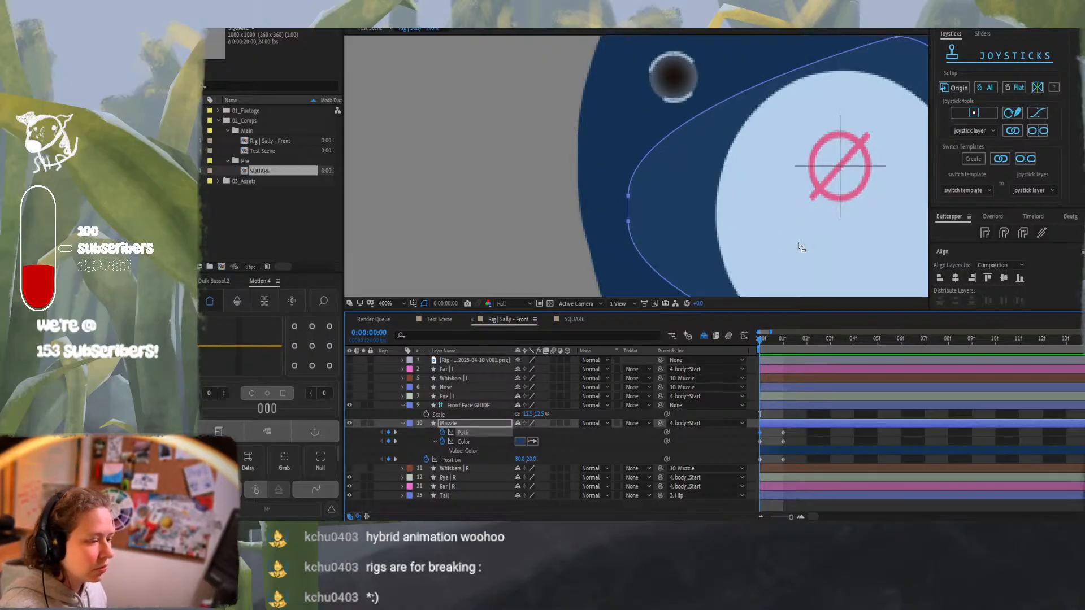
pyautogui.moveTo(801, 247); pyautogui.dragTo(628, 208)
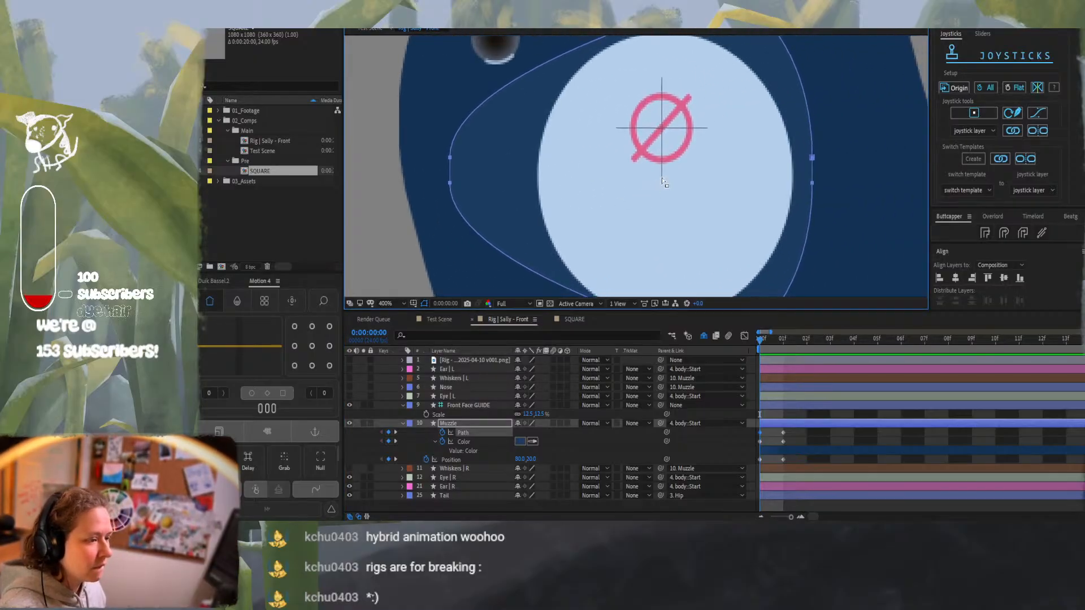
pyautogui.press(',')
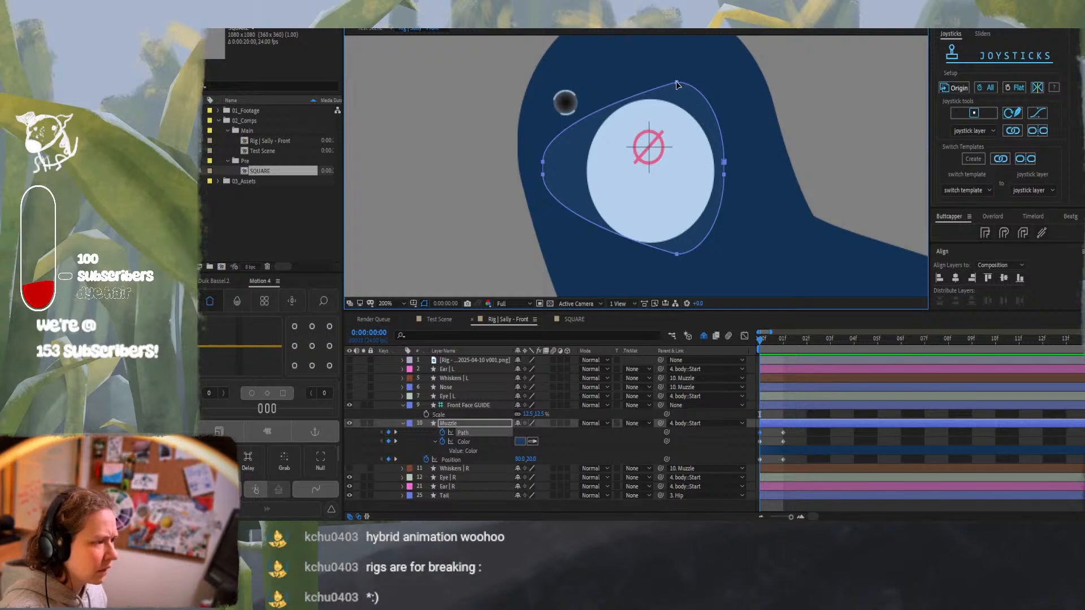
pyautogui.moveTo(676, 83); pyautogui.dragTo(676, 91)
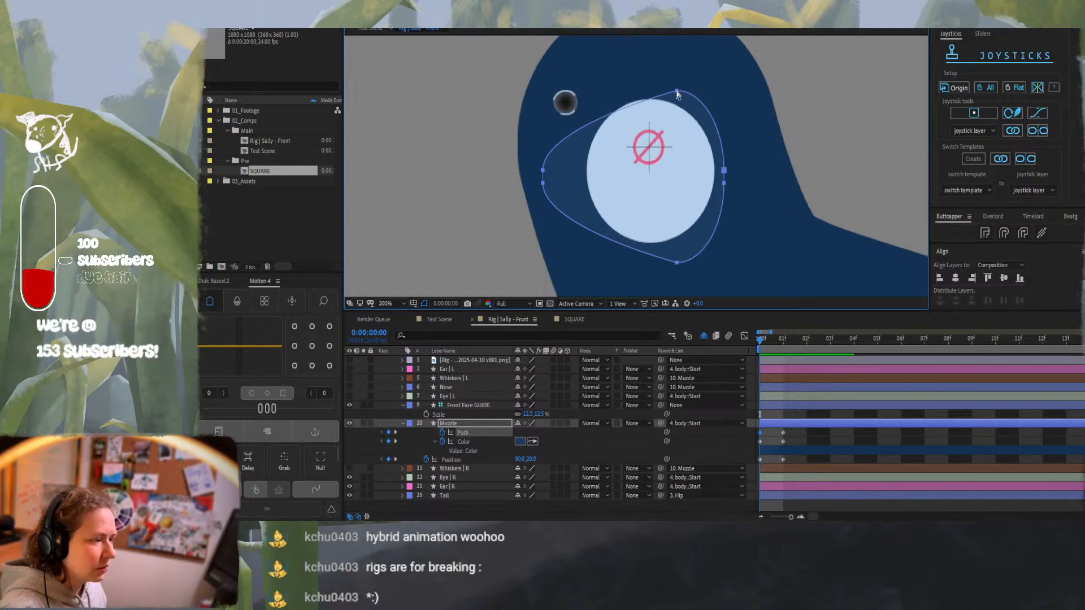
pyautogui.hotkey('ctrl', 'z')
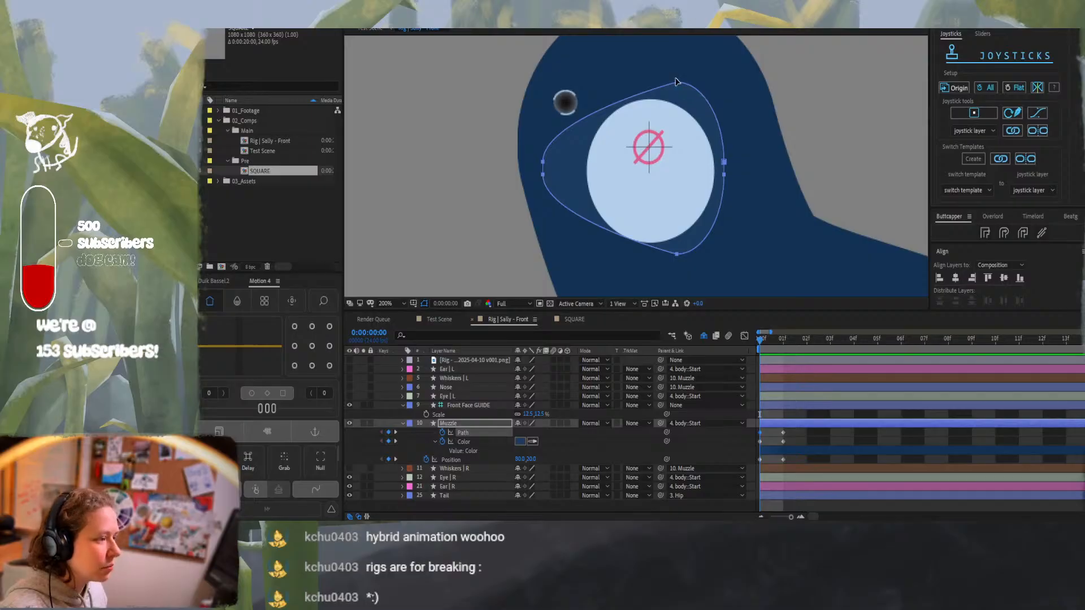
pyautogui.moveTo(677, 84); pyautogui.dragTo(654, 88)
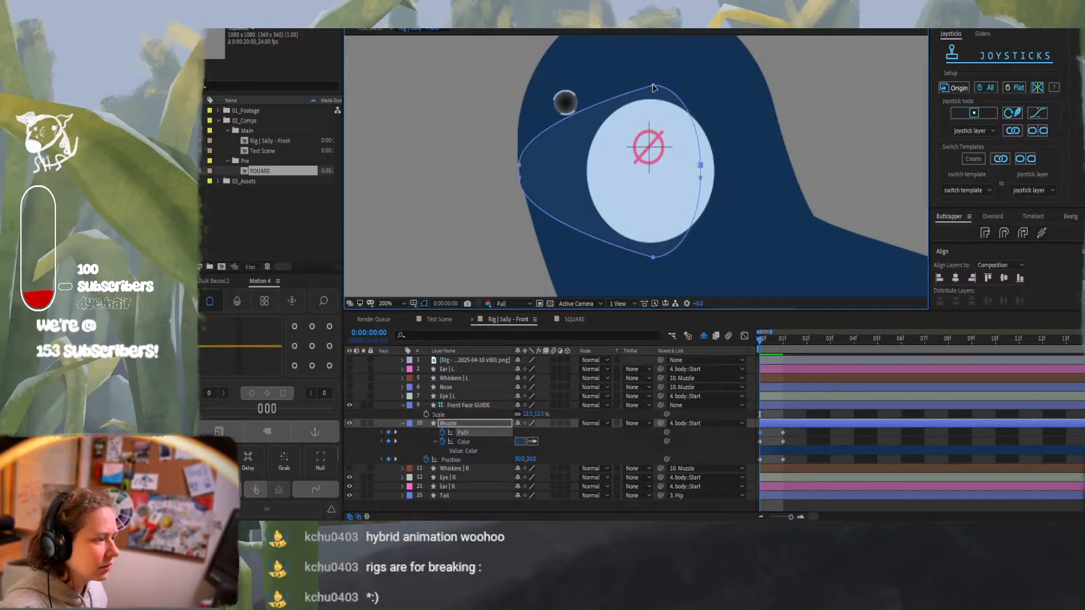
pyautogui.hotkey('ctrl', 'z')
# With the Pen tool, move the Muzzle path's left, right and bottom points so its left edge meets the guide circle's left side
pyautogui.press('g')
pyautogui.click(677, 83)
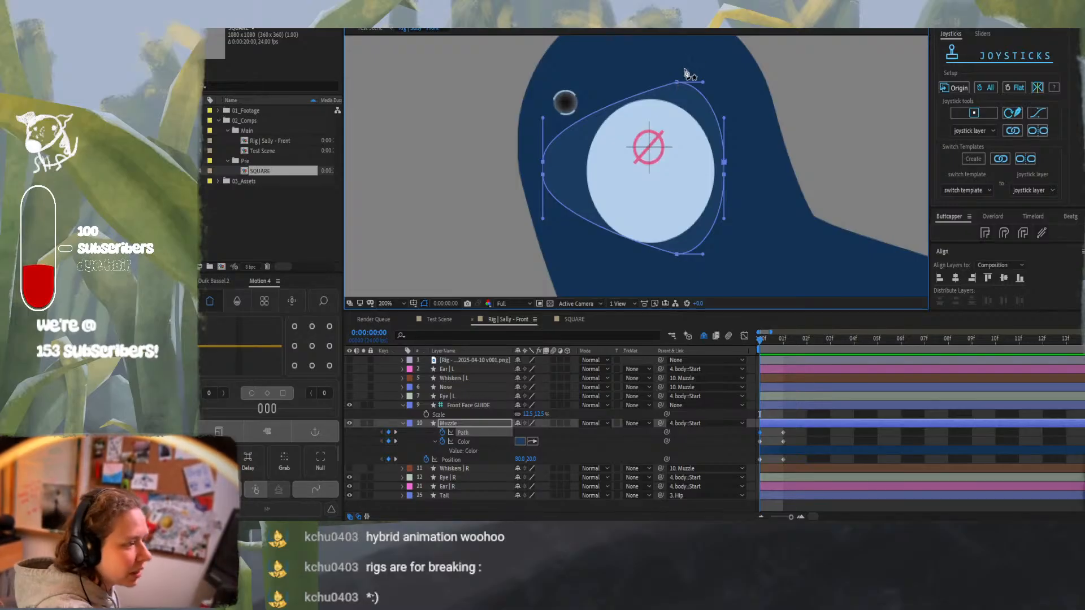
pyautogui.moveTo(544, 165); pyautogui.dragTo(587, 167)
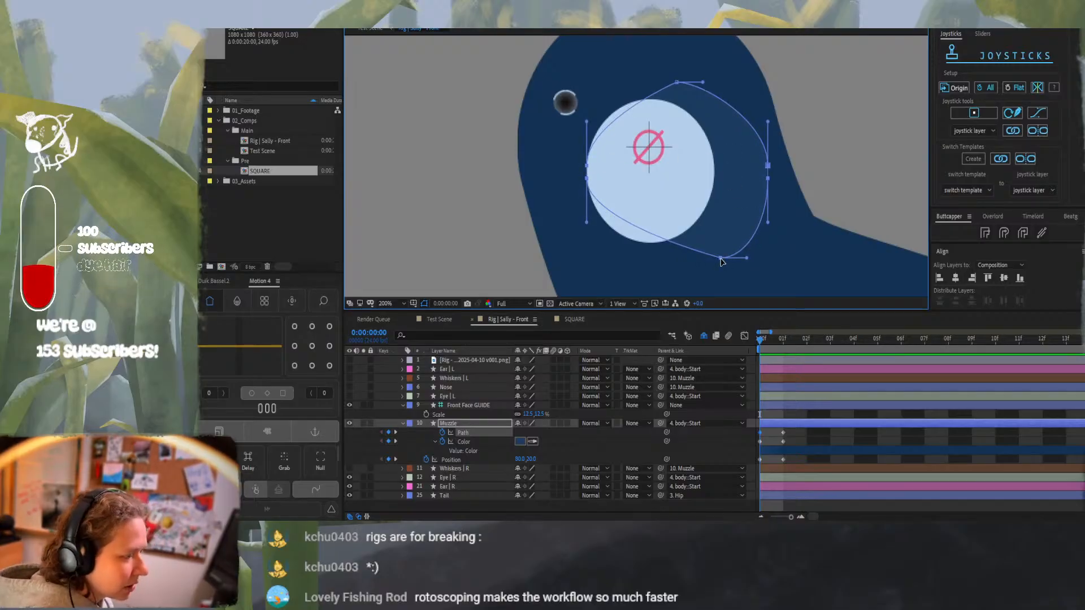
# Move the Muzzle path's bottom and top points onto the lowest and highest points of the guide circle
pyautogui.moveTo(720, 258); pyautogui.dragTo(705, 258)
pyautogui.hotkey('ctrl', 'z')
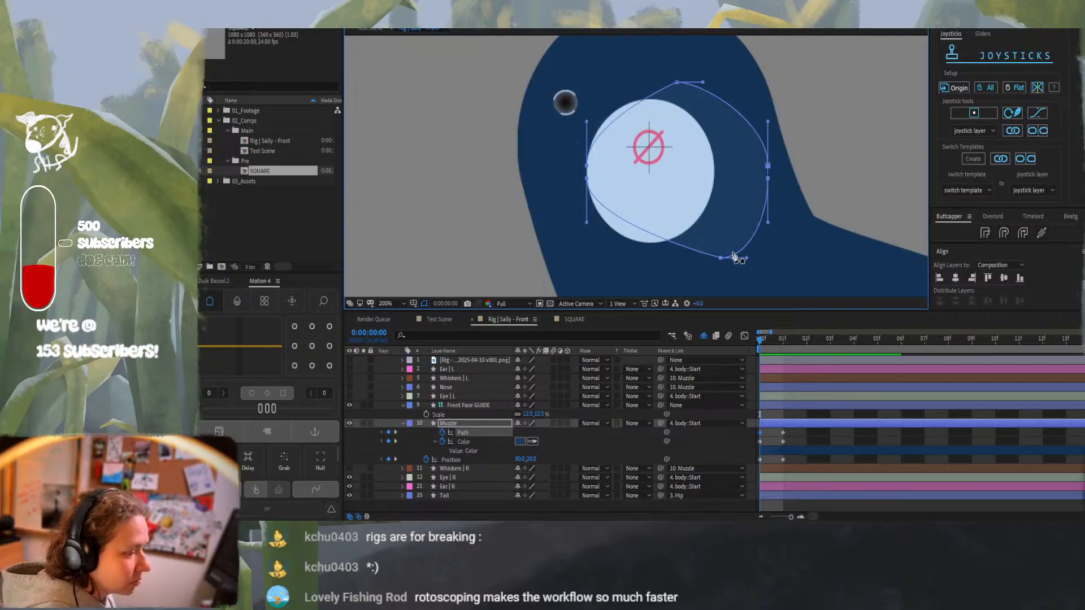
pyautogui.moveTo(719, 260); pyautogui.dragTo(647, 248)
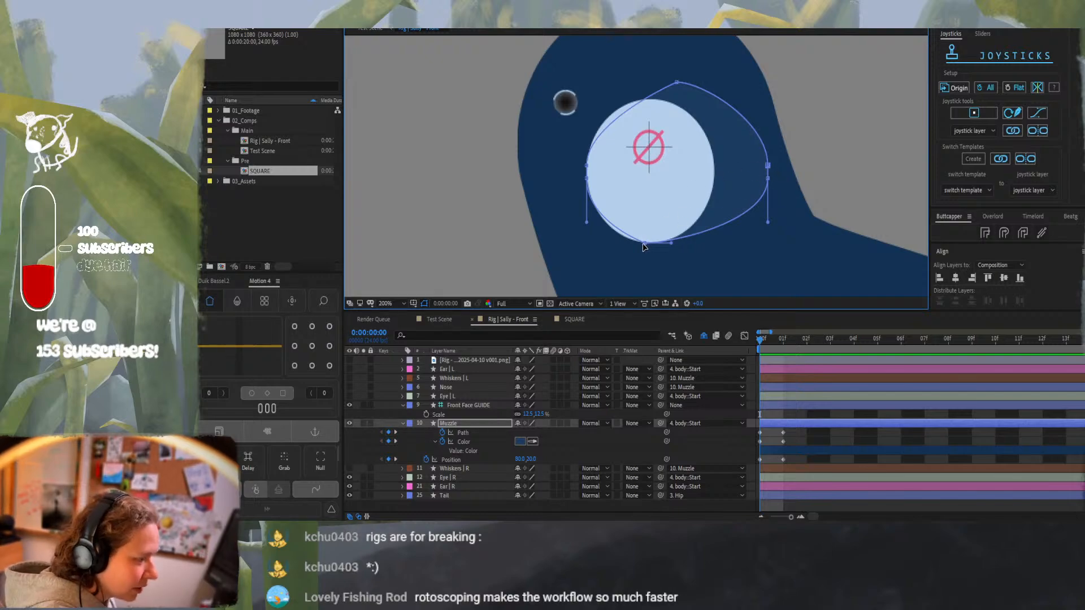
pyautogui.moveTo(645, 247); pyautogui.dragTo(643, 246)
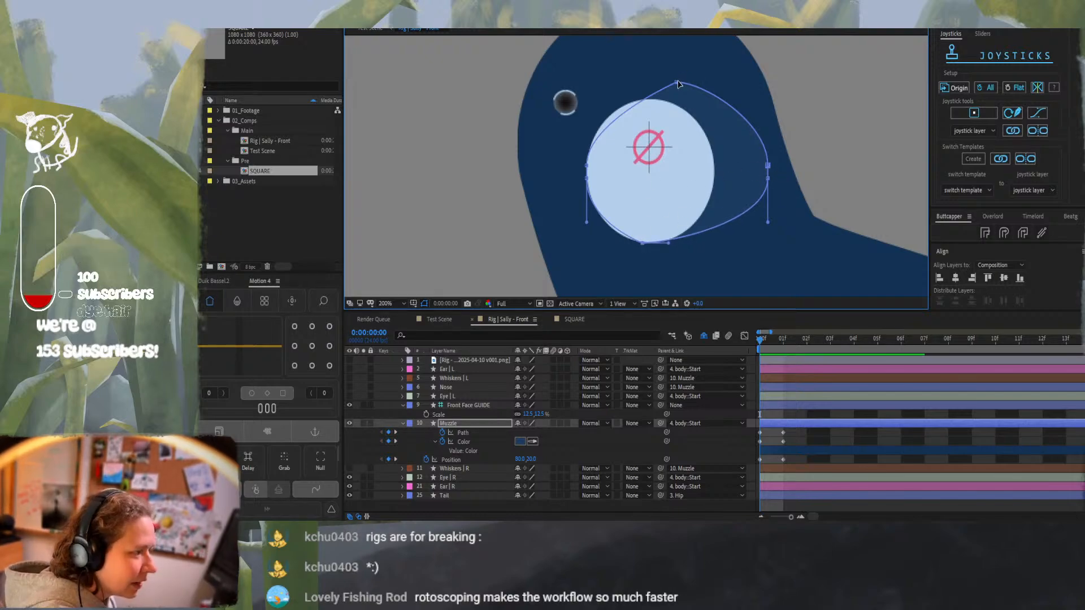
pyautogui.moveTo(678, 83); pyautogui.dragTo(645, 101)
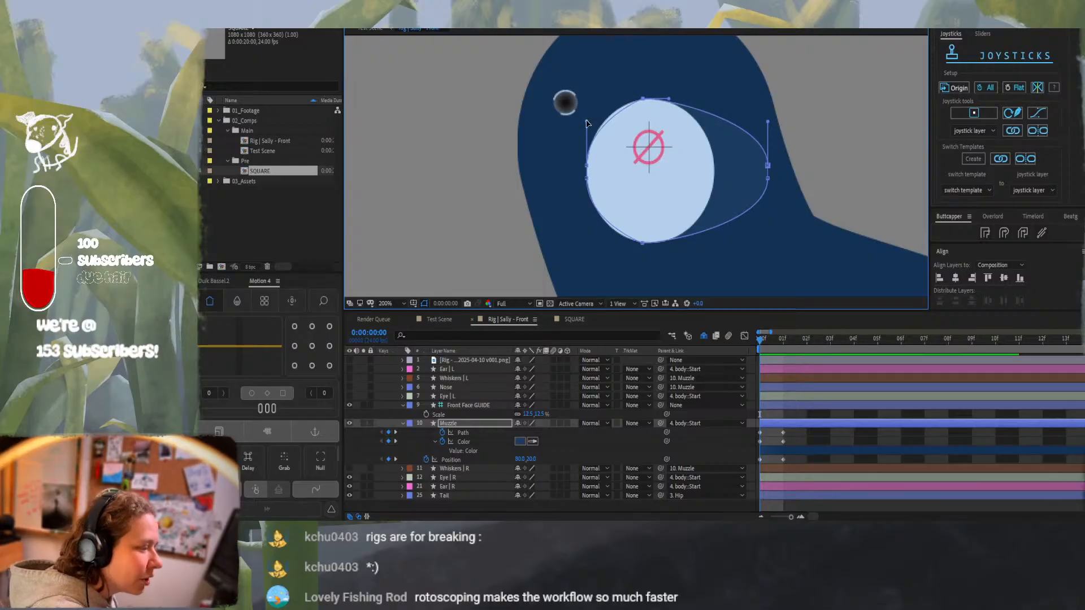
# Extend the Muzzle path's upper-left and lower-left curve handles to round its left side, and recentre the bottom point beneath the guide circle
pyautogui.moveTo(586, 123); pyautogui.dragTo(589, 112)
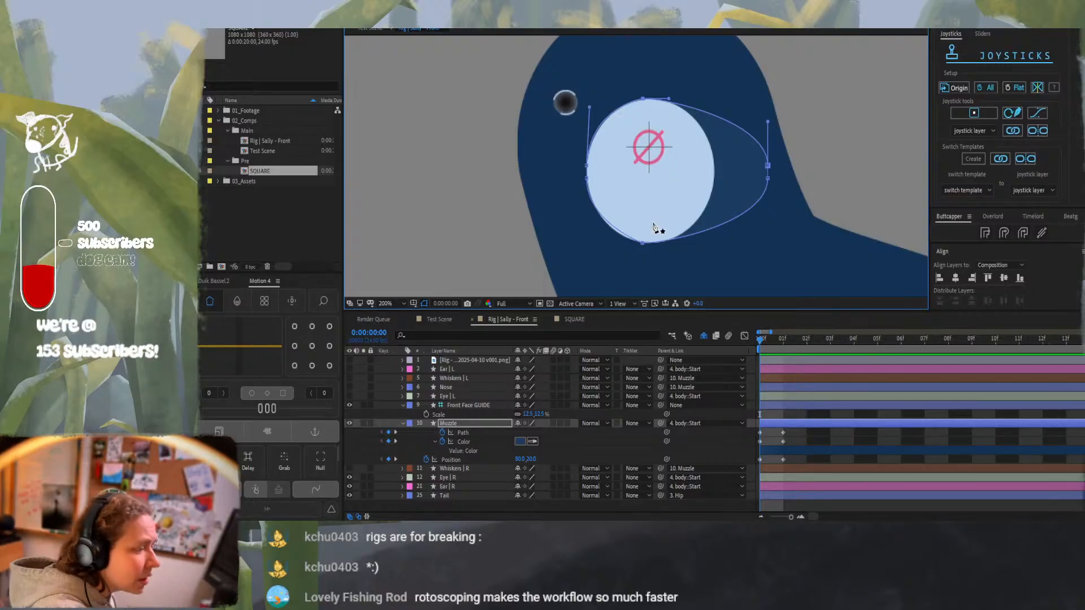
pyautogui.click(643, 244)
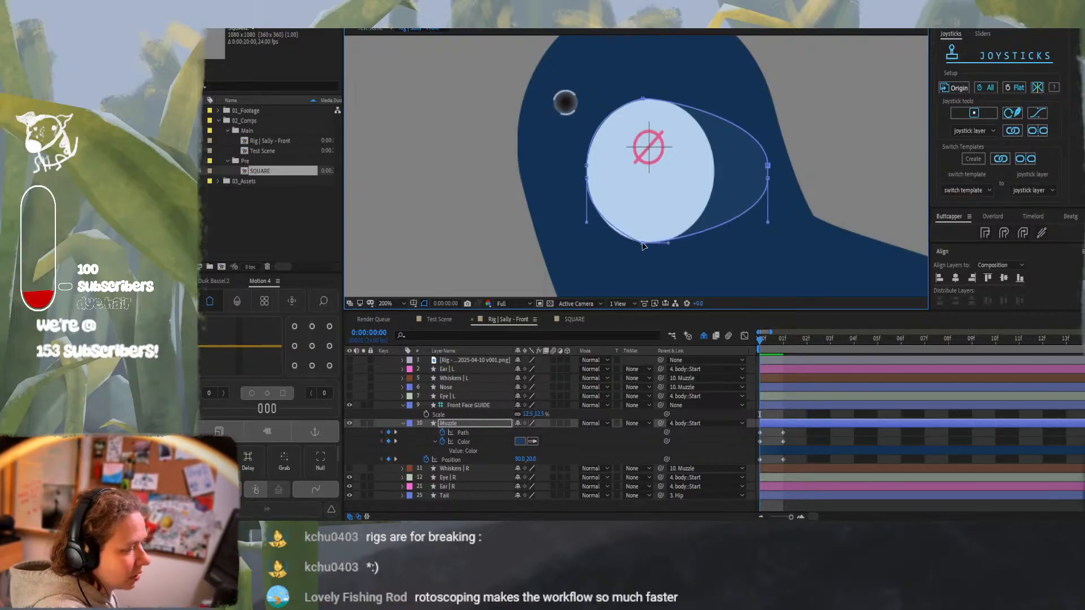
pyautogui.moveTo(638, 243); pyautogui.dragTo(575, 250)
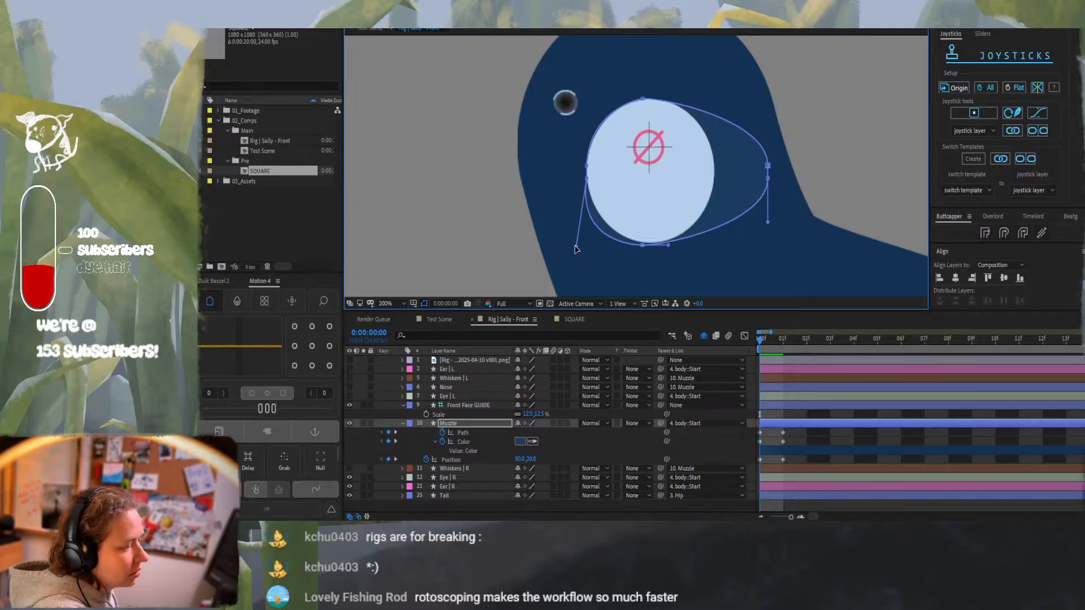
pyautogui.moveTo(642, 248); pyautogui.dragTo(649, 247)
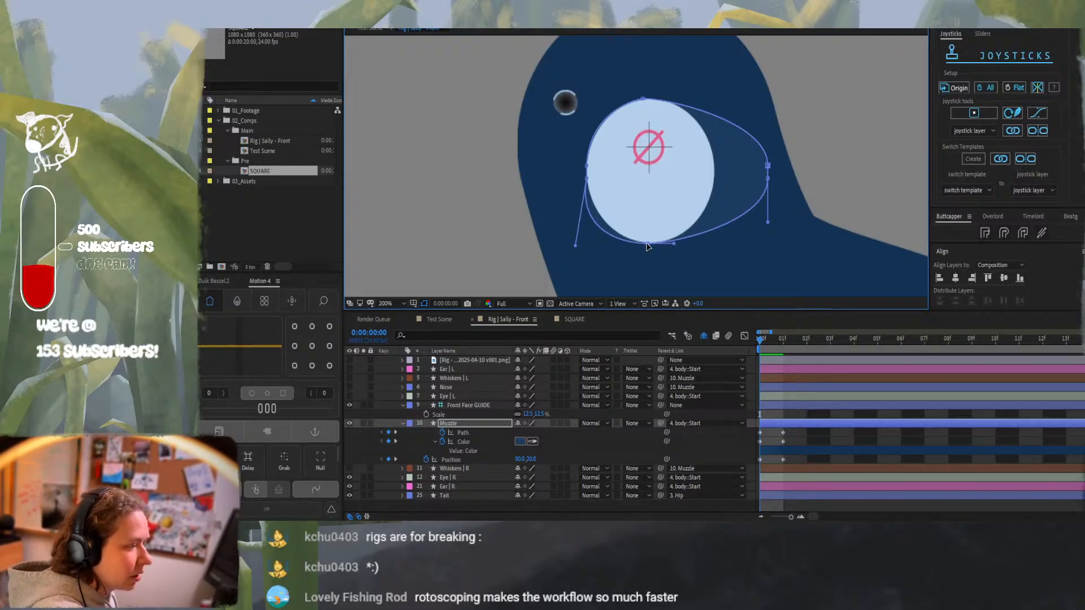
# Show the rulers, add a vertical guide through the circle's centre, and align the Muzzle path's top and bottom points to it
pyautogui.click(413, 303)
pyautogui.click(443, 366)
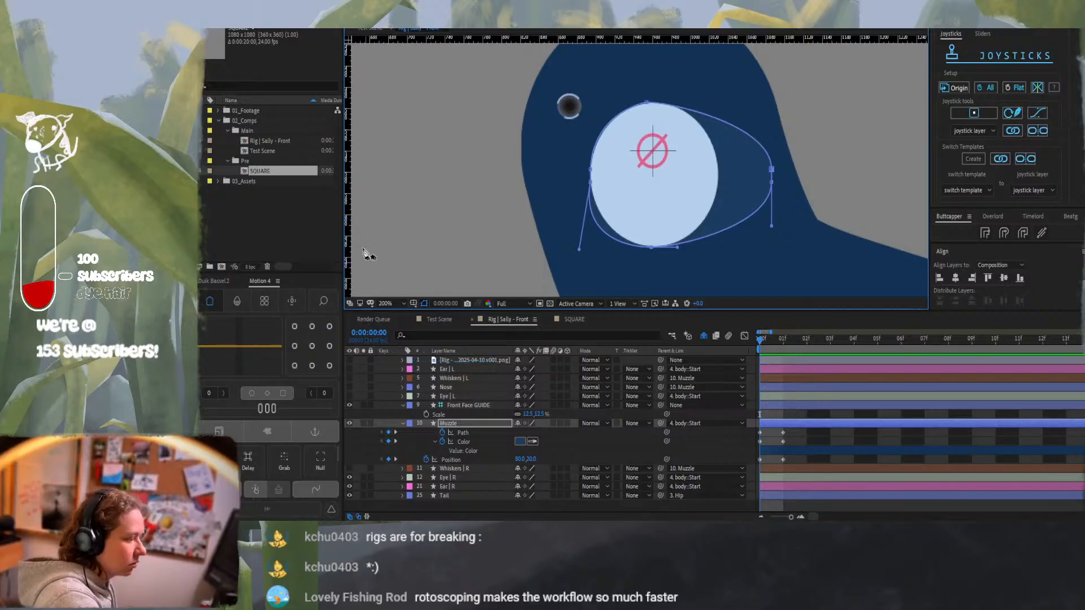
pyautogui.moveTo(425, 248); pyautogui.dragTo(653, 251)
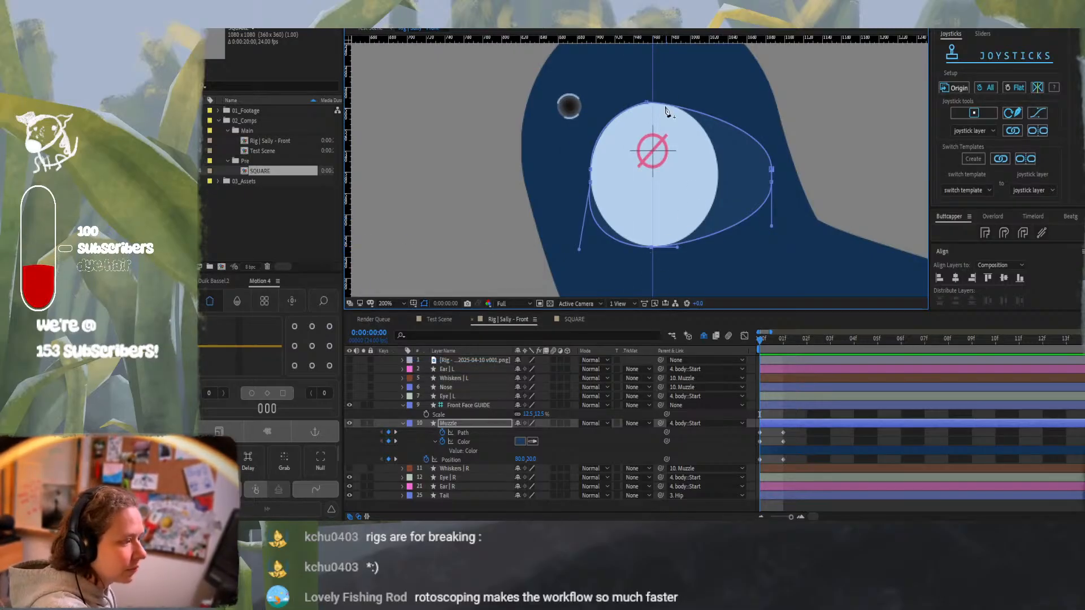
pyautogui.moveTo(647, 100); pyautogui.dragTo(650, 100)
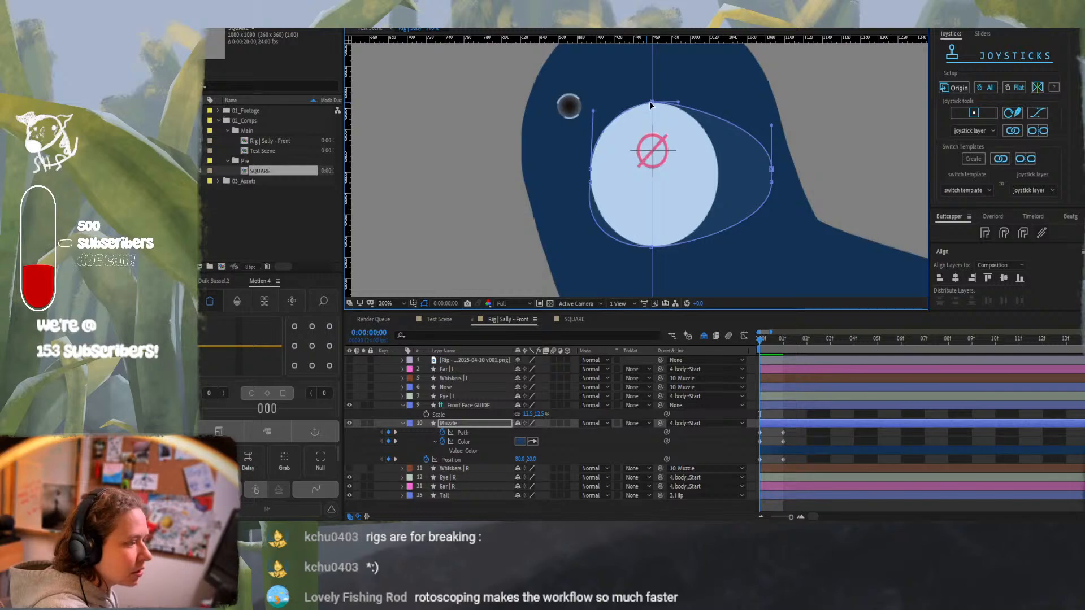
pyautogui.click(653, 249)
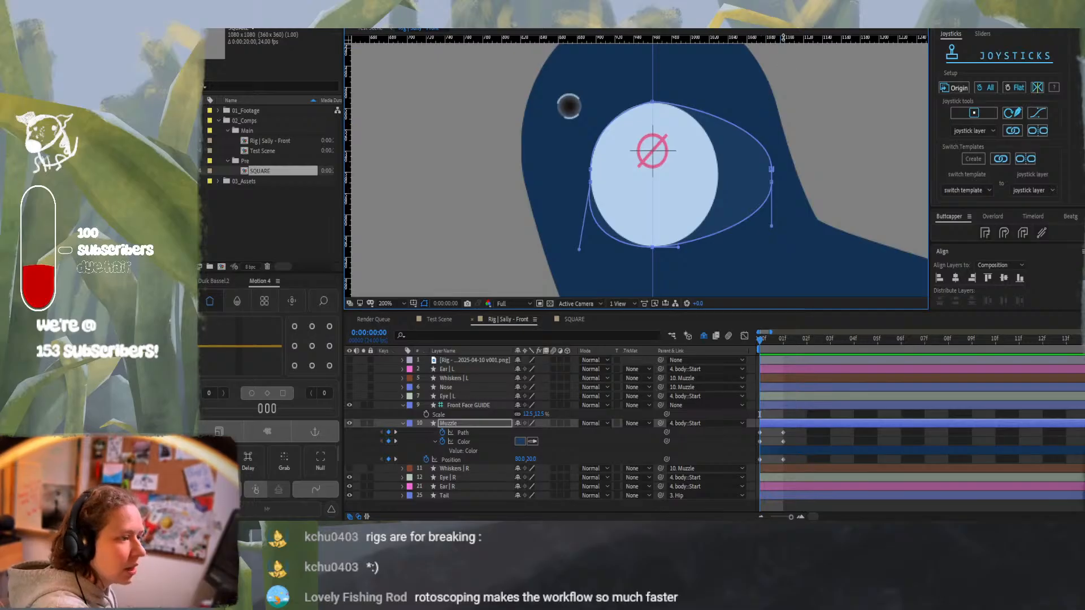
# Add horizontal guides level with the Muzzle's two left points, and move the two right points along them onto the circle's right edge
pyautogui.moveTo(784, 38); pyautogui.dragTo(719, 174)
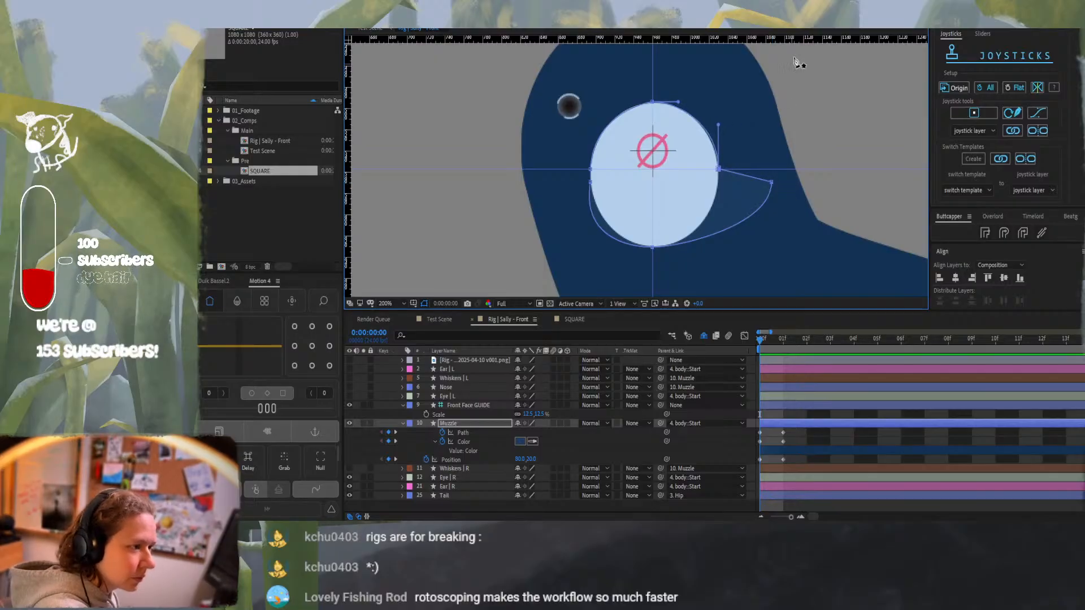
pyautogui.moveTo(800, 39); pyautogui.dragTo(721, 184)
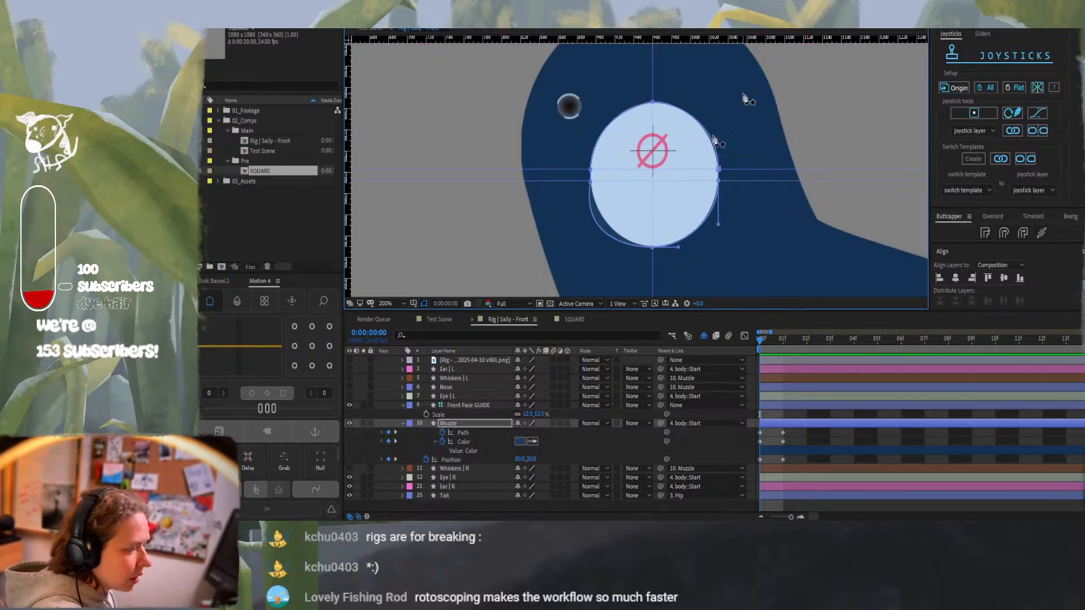
pyautogui.click(592, 182)
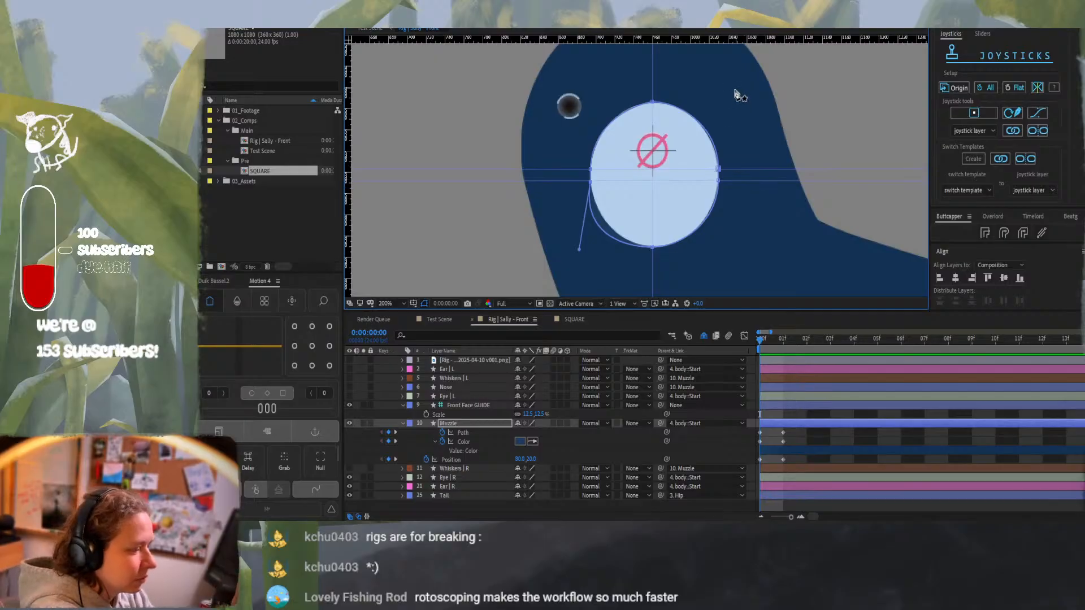
pyautogui.click(590, 172)
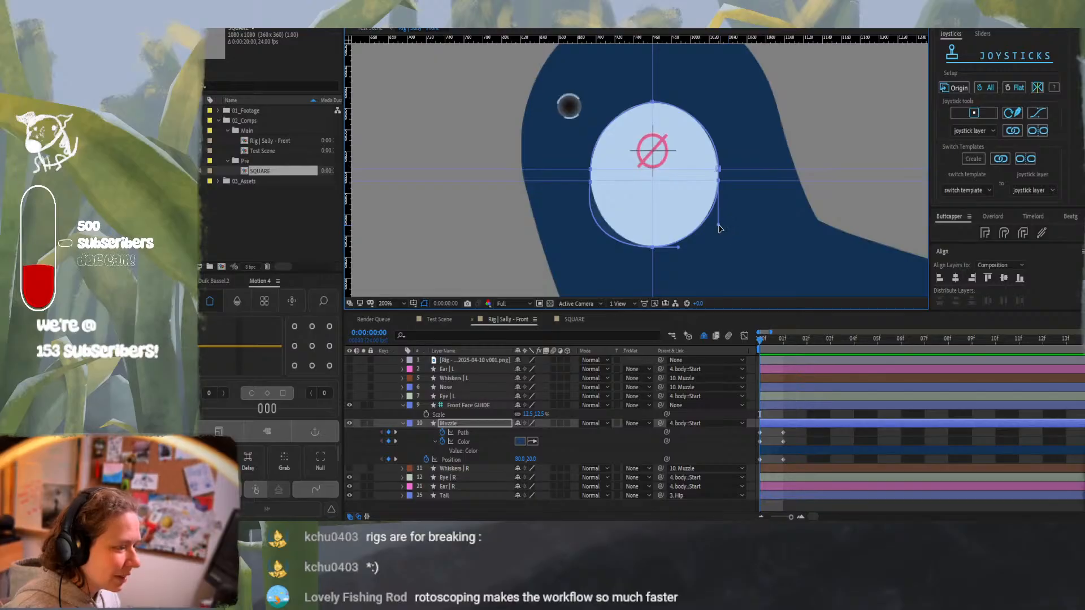
# Pull the Muzzle path's lower-right curve handle down and outward to mirror the left side, and adjust the bottom point's right handle
pyautogui.moveTo(720, 229); pyautogui.dragTo(734, 246)
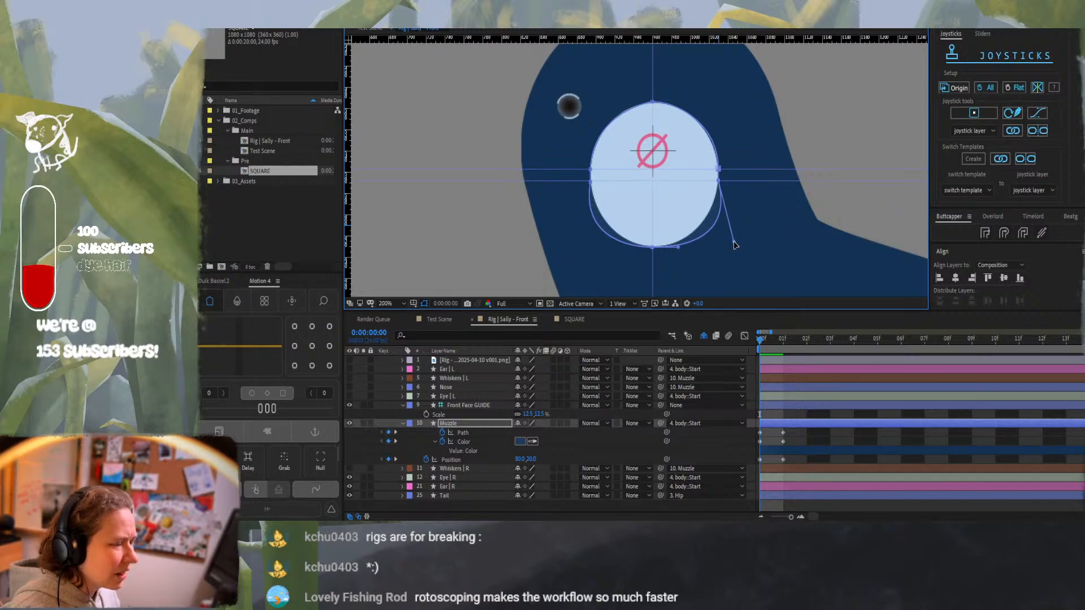
pyautogui.moveTo(735, 245); pyautogui.dragTo(727, 240)
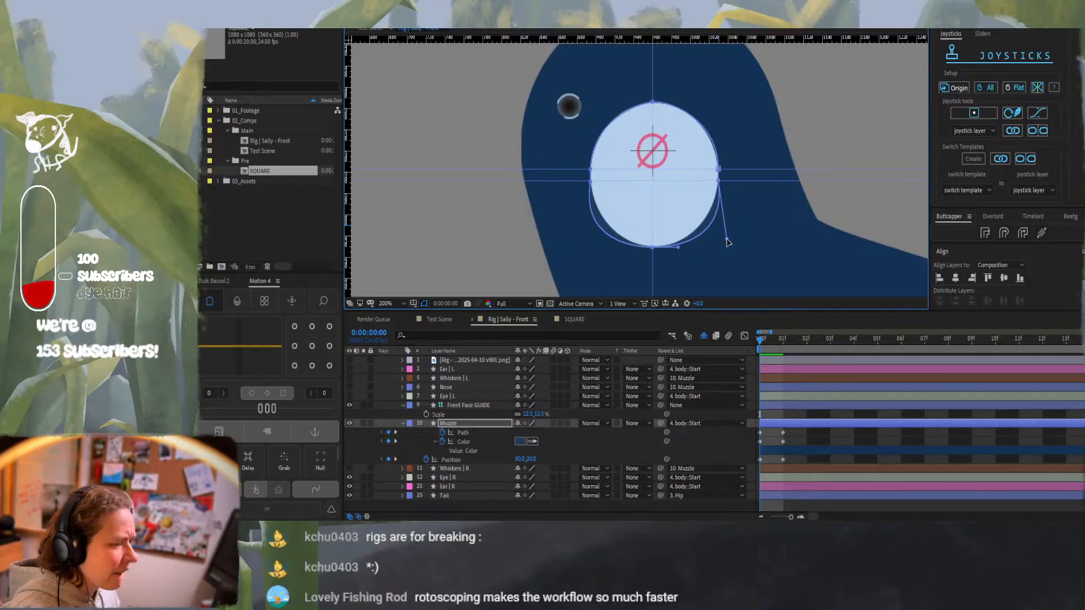
pyautogui.click(651, 251)
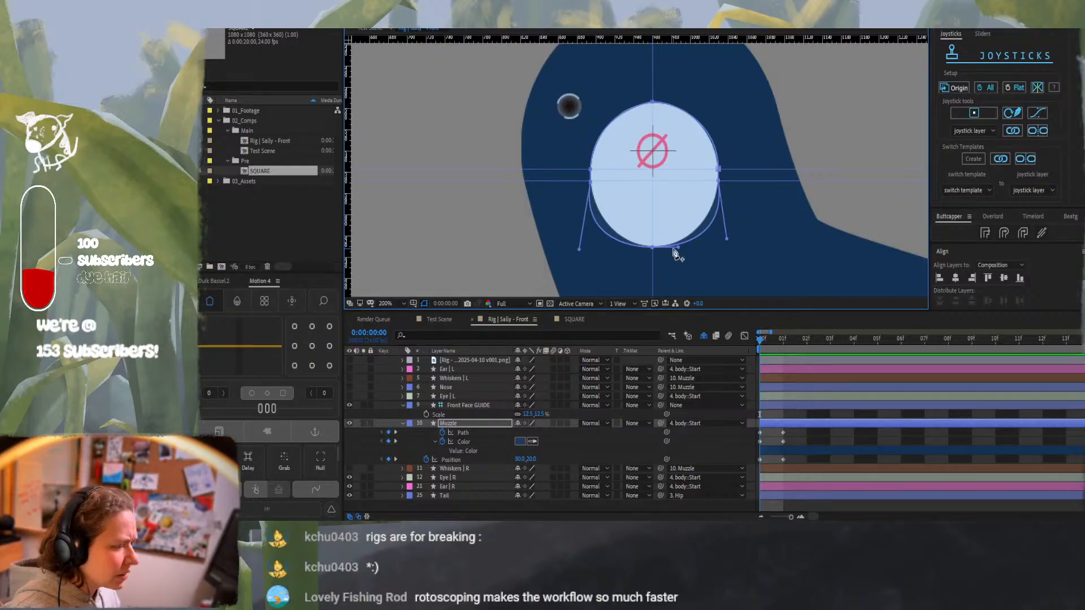
pyautogui.moveTo(679, 247); pyautogui.dragTo(679, 244)
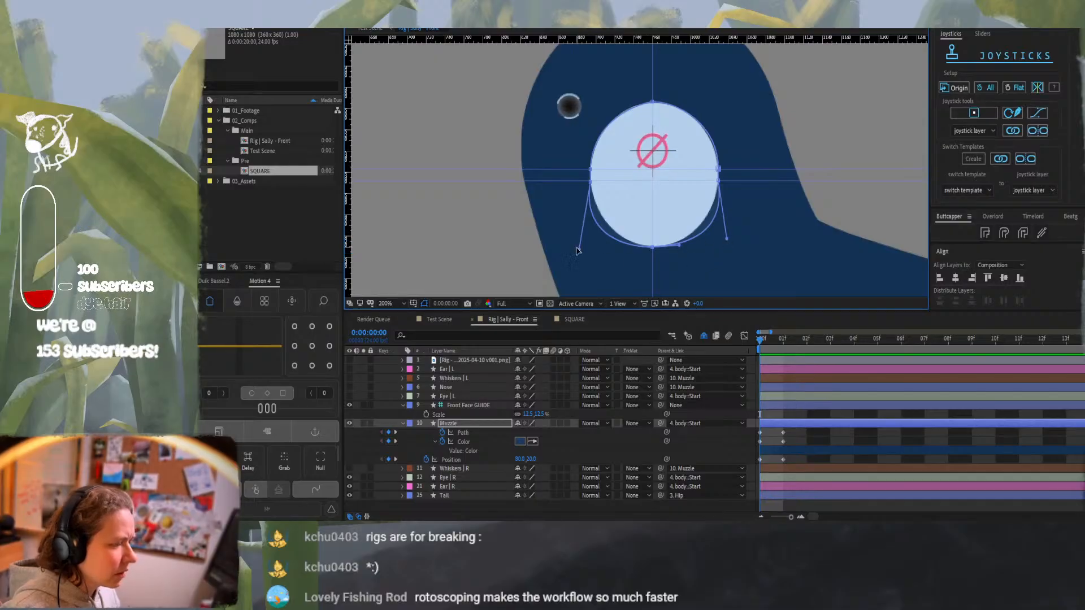
# Add a horizontal guide at the lower-left handle's end, and level the lower-right handle and the bottom point's handles with it
pyautogui.moveTo(707, 38); pyautogui.dragTo(709, 248)
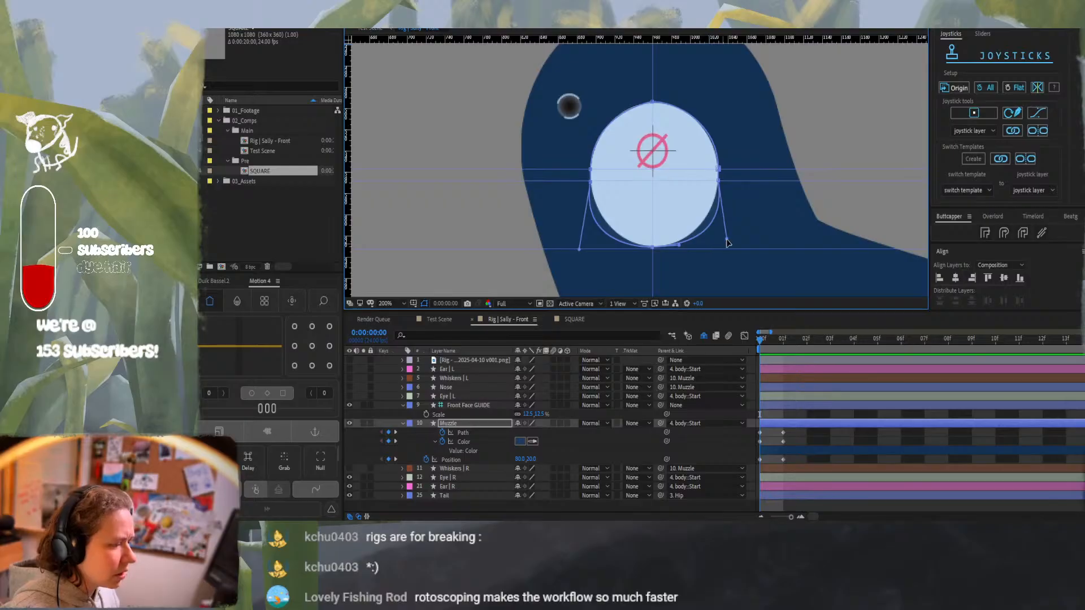
pyautogui.moveTo(728, 243); pyautogui.dragTo(730, 249)
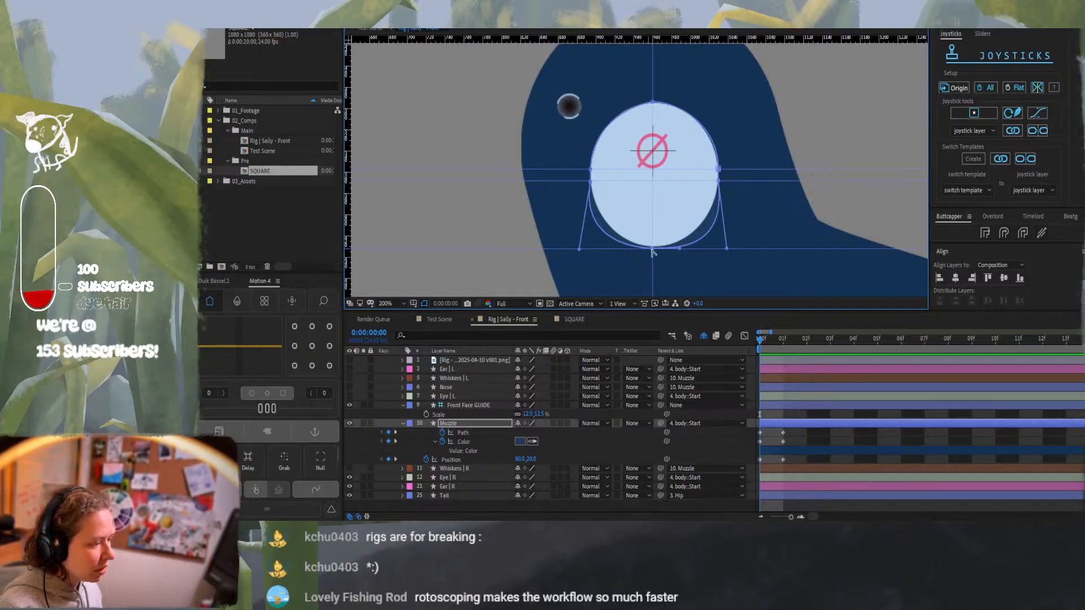
pyautogui.click(654, 252)
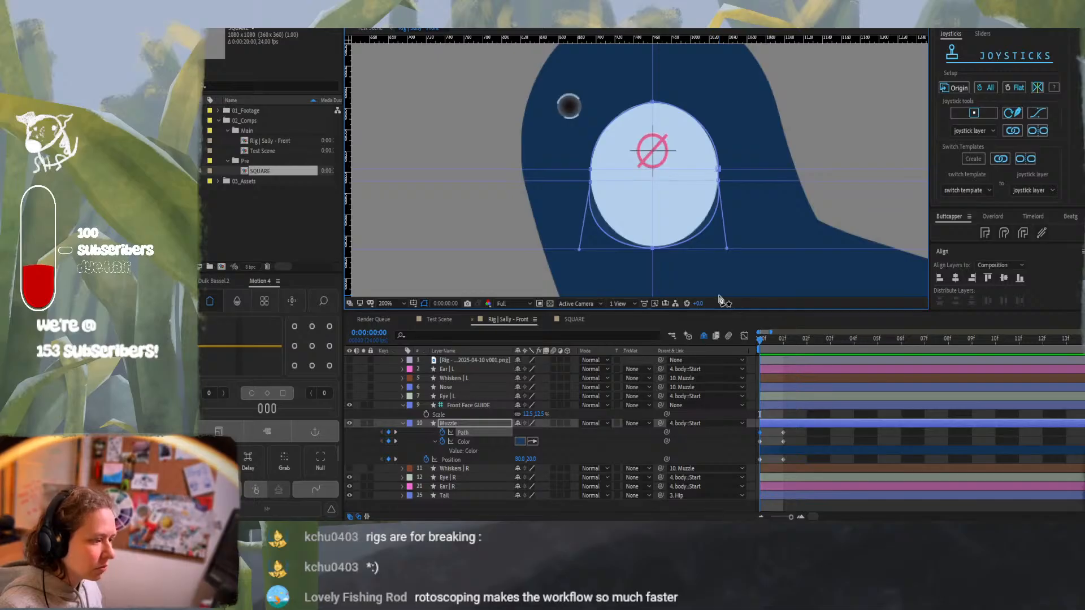
pyautogui.click(652, 251)
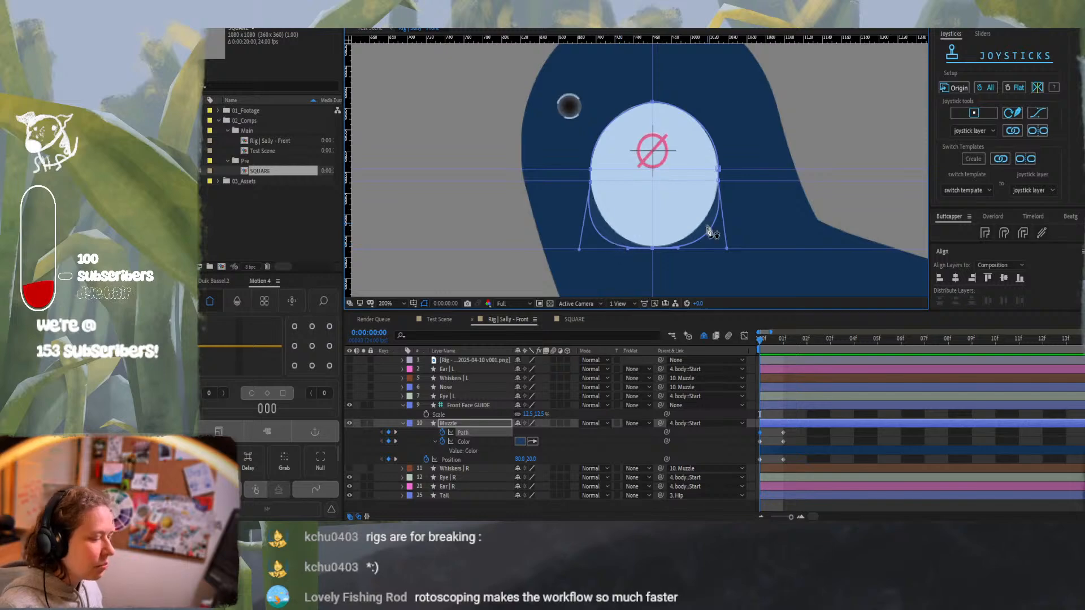
# Compare the muzzle with frame 1, then use a vertical guide at frame 0 to set the lower-right handle's outward distance like the left one's
pyautogui.click(785, 343)
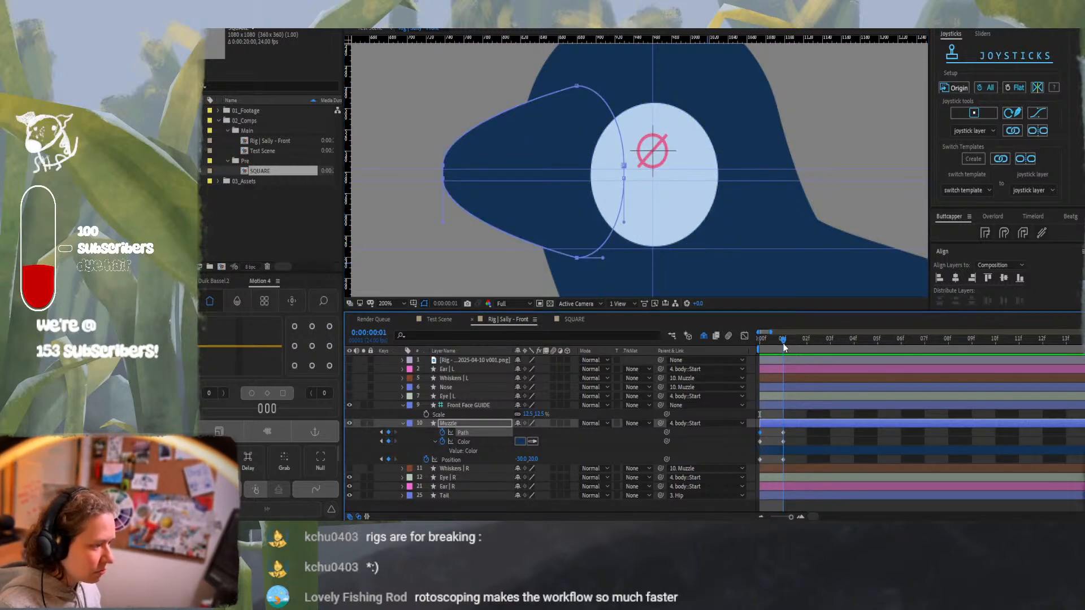
pyautogui.moveTo(782, 345); pyautogui.dragTo(763, 349)
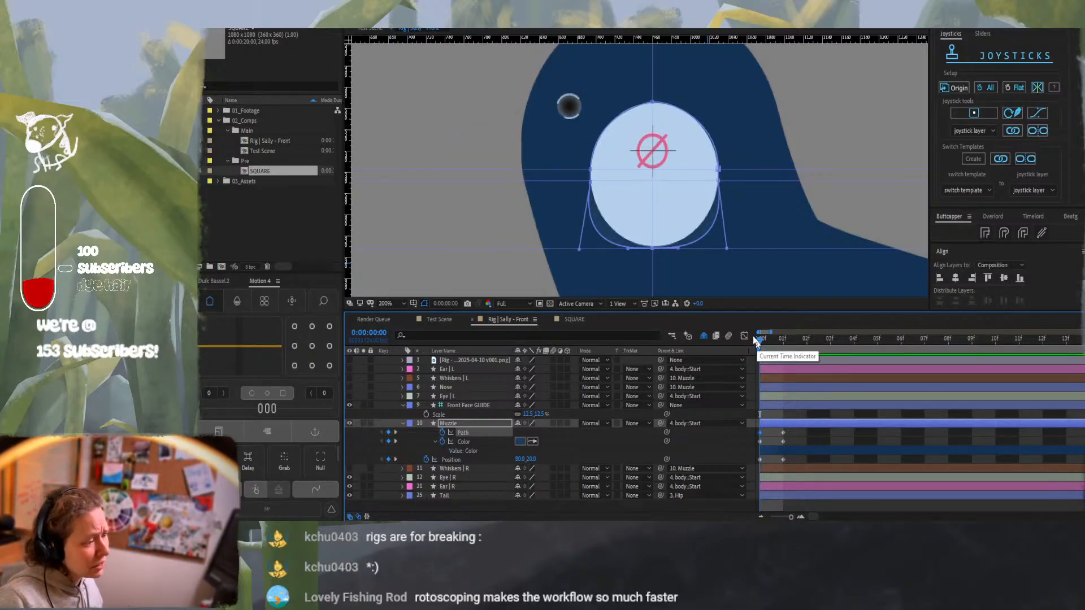
pyautogui.click(728, 250)
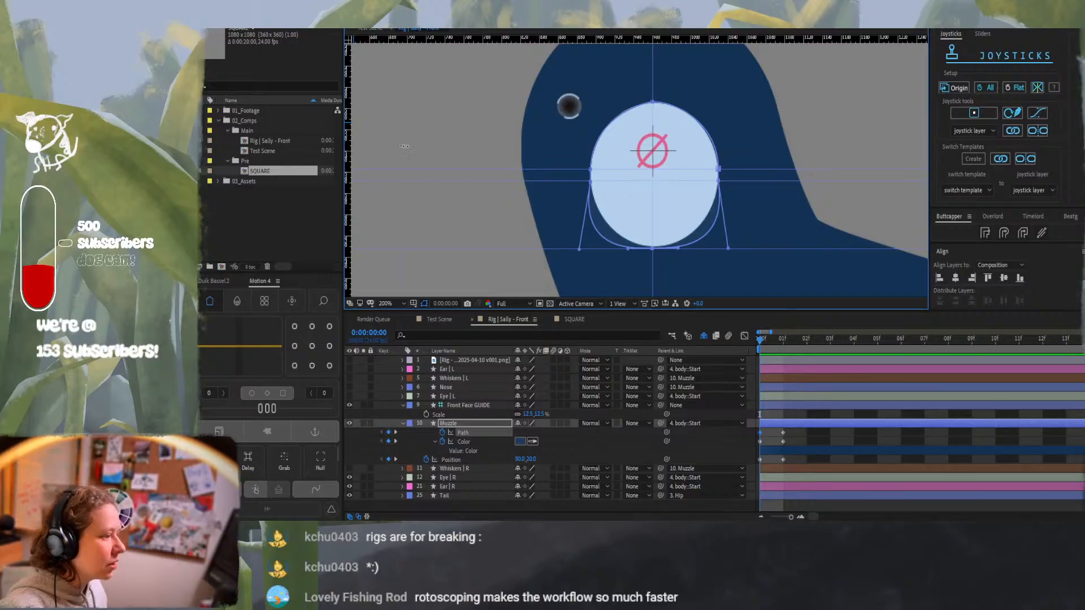
pyautogui.moveTo(535, 176); pyautogui.dragTo(580, 184)
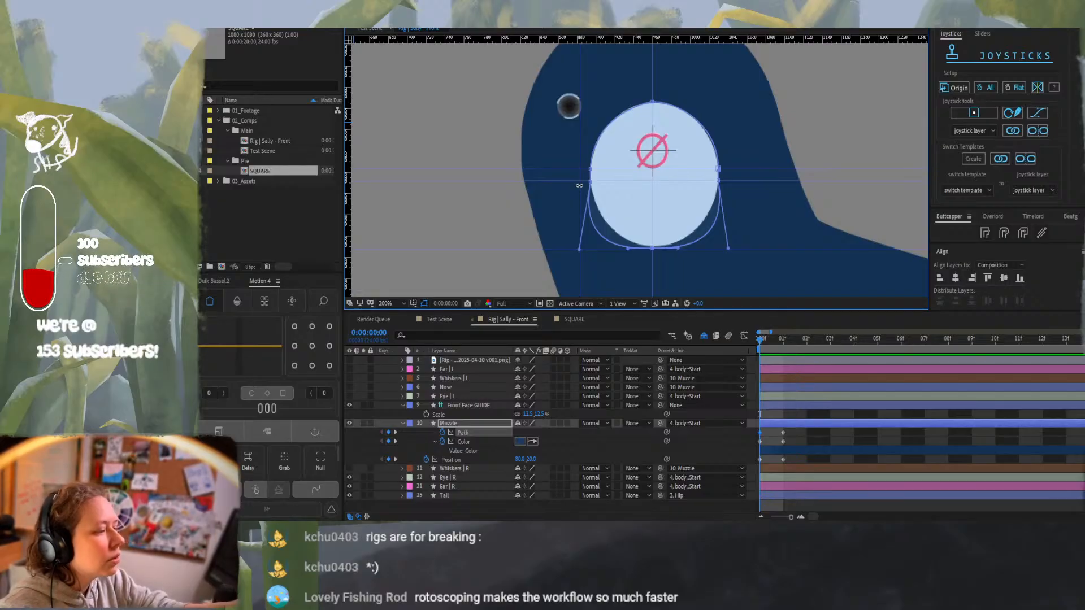
pyautogui.moveTo(579, 185); pyautogui.dragTo(725, 194)
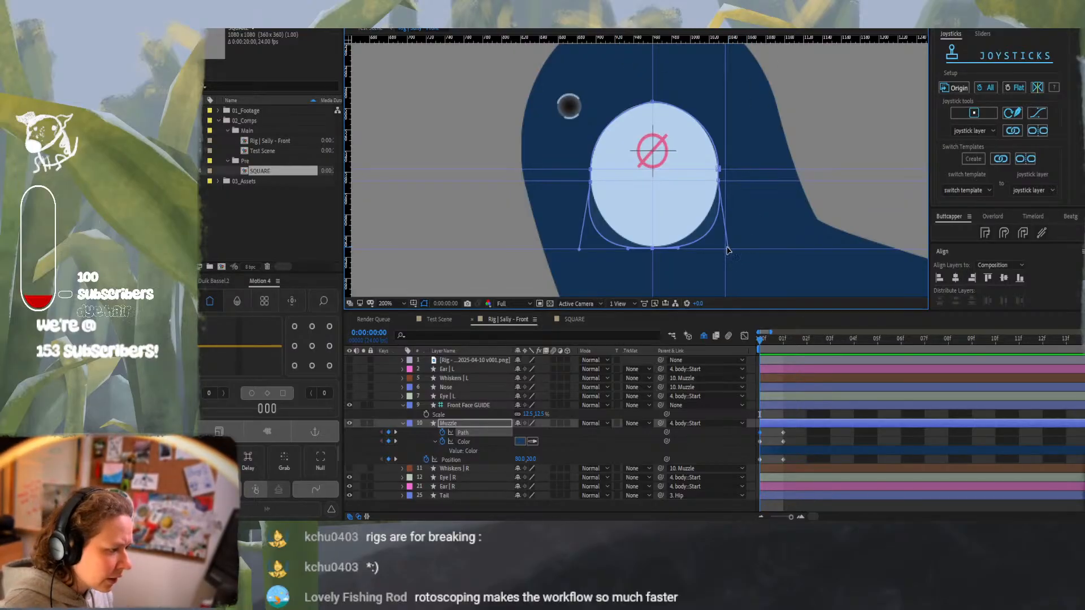
pyautogui.moveTo(727, 248); pyautogui.dragTo(724, 248)
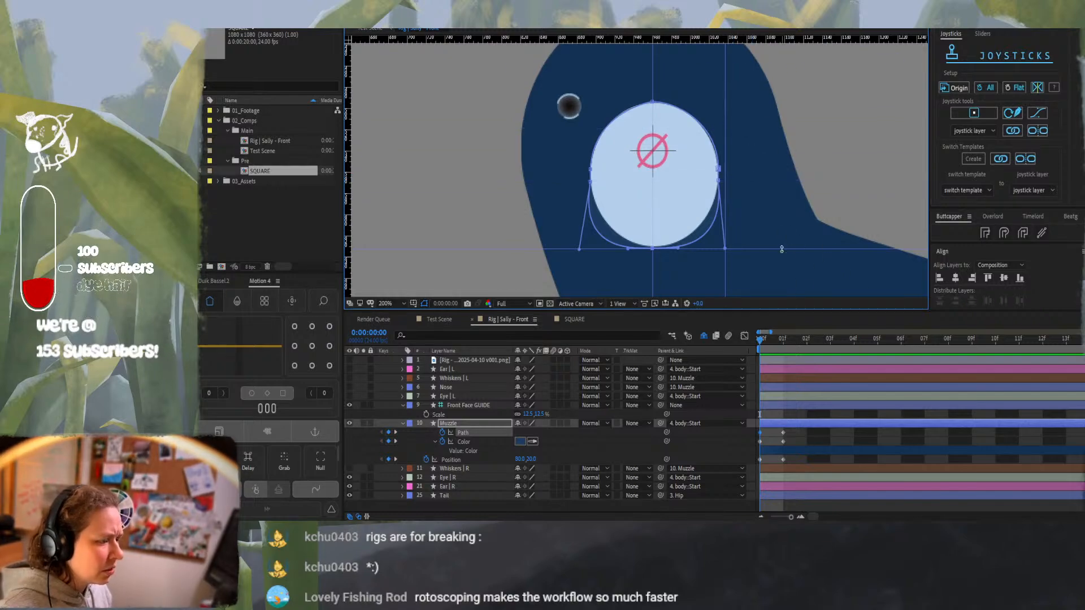
# Remove the ruler guides from the composition, and toggle the Front Face GUIDE layer off and on to check the muzzle's shape
pyautogui.moveTo(780, 249); pyautogui.dragTo(778, 38)
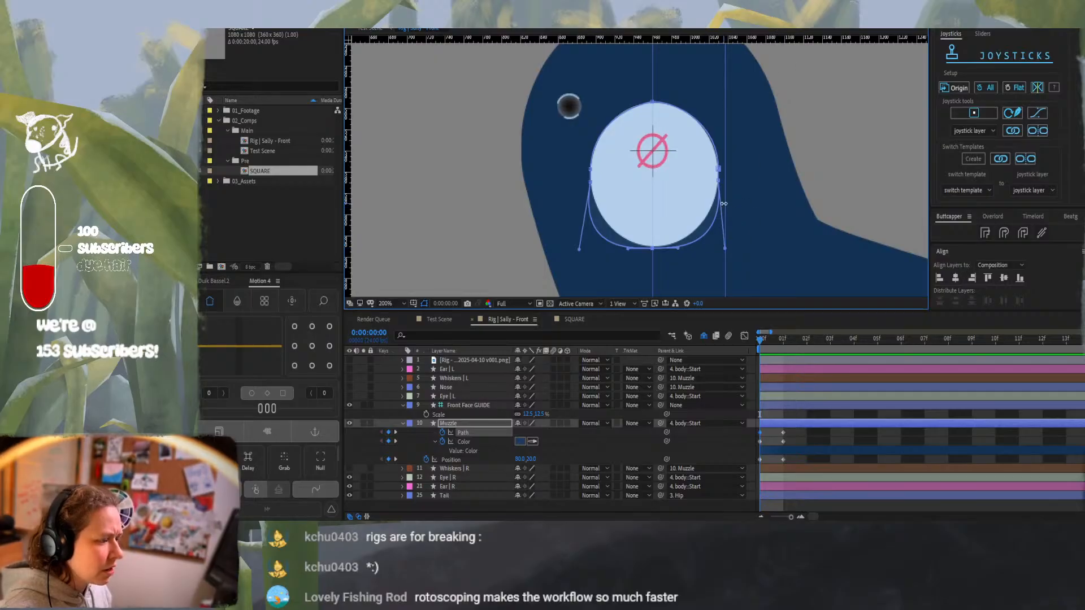
pyautogui.moveTo(724, 203); pyautogui.dragTo(463, 211)
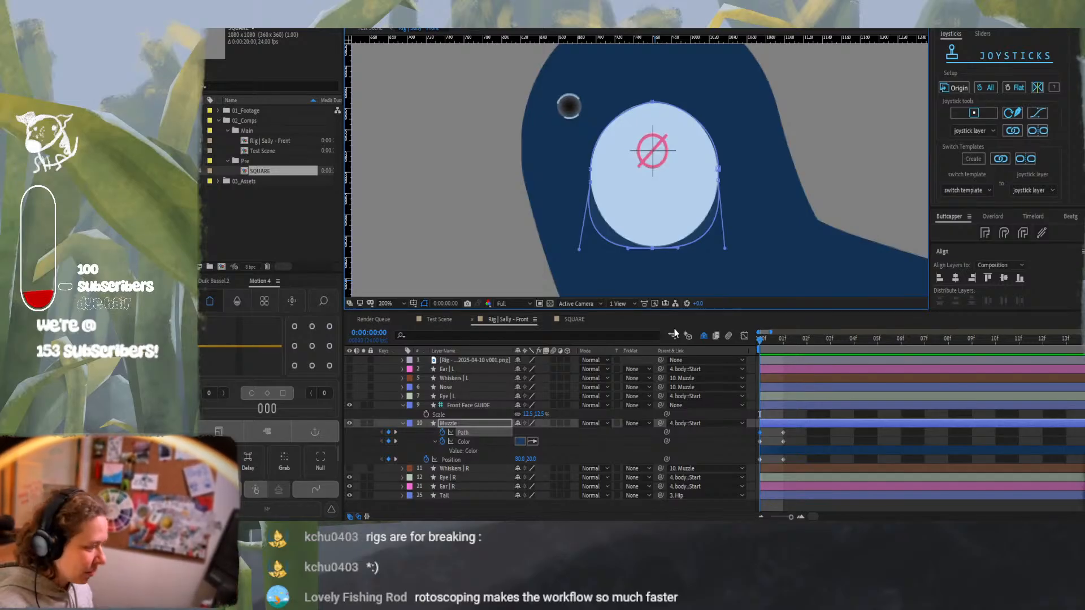
pyautogui.click(421, 405)
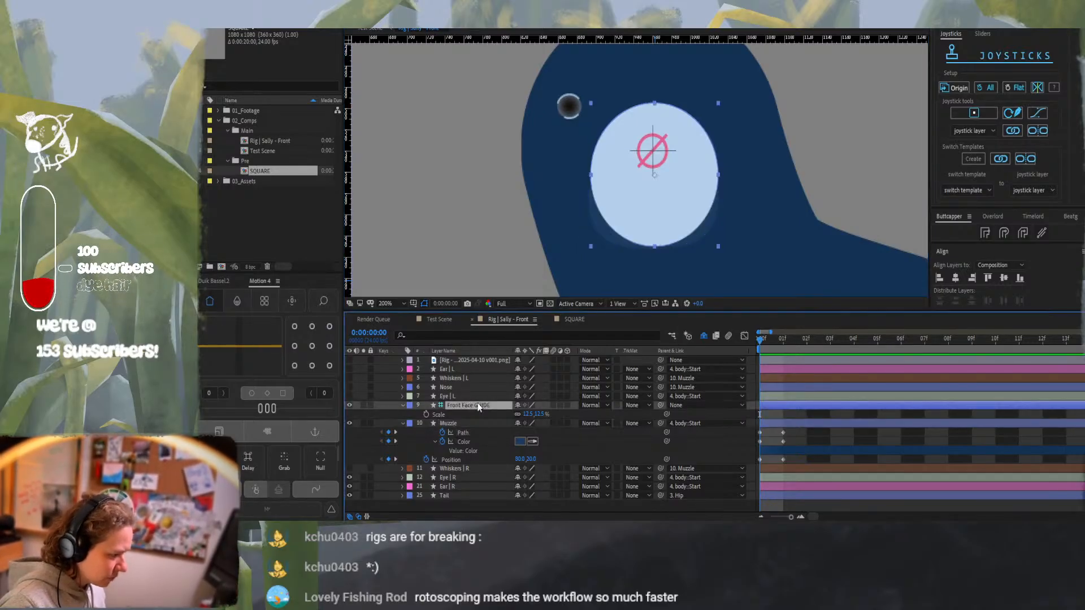
pyautogui.click(349, 405)
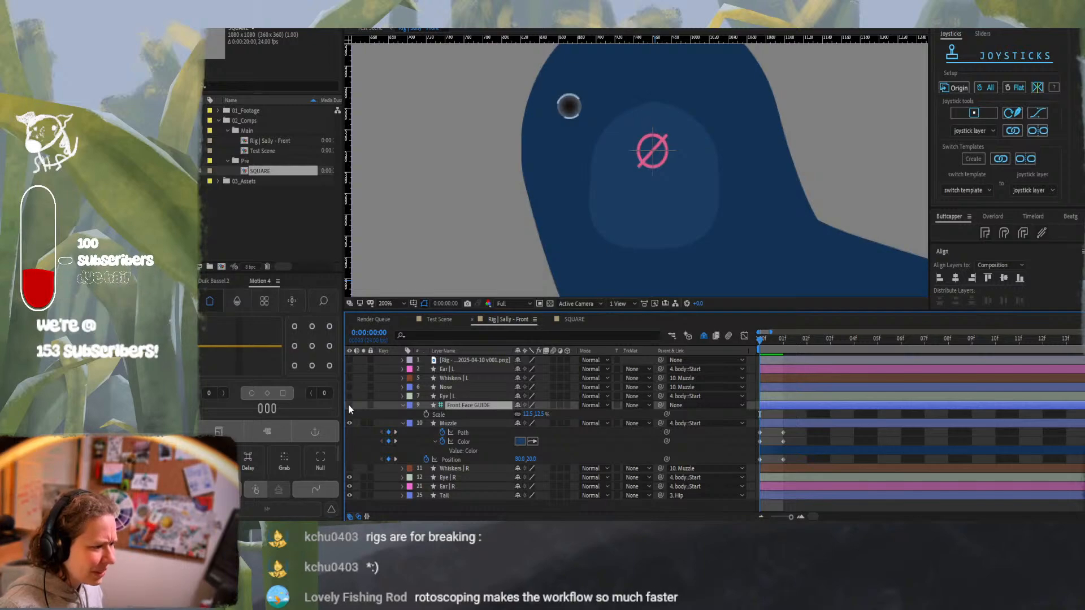
pyautogui.click(349, 405)
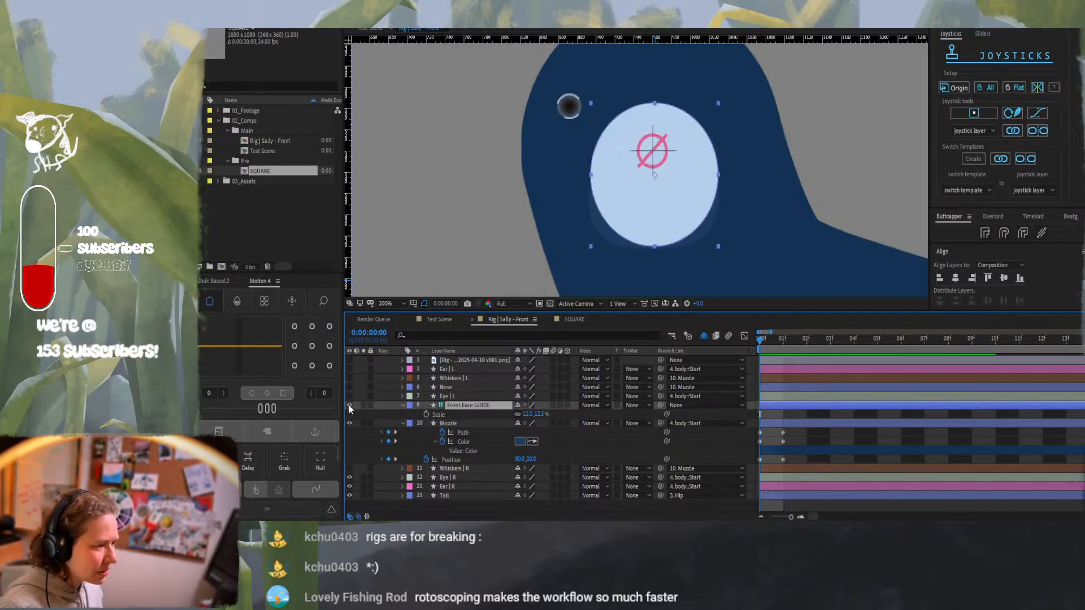
# Select the Muzzle layer and place a vertical ruler guide through the centre of the muzzle path at frame 0
pyautogui.click(480, 424)
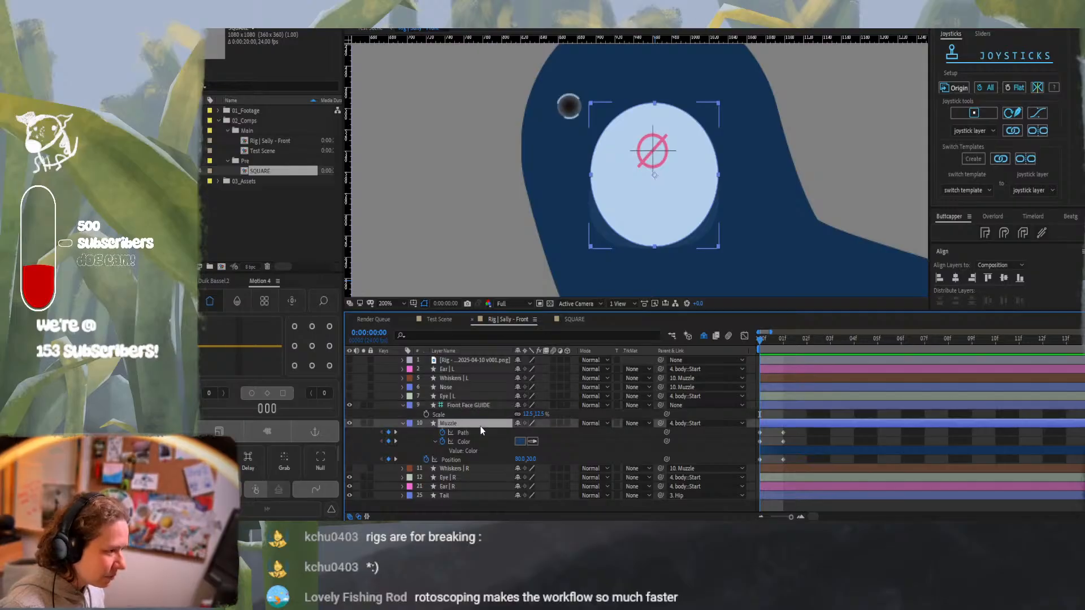
pyautogui.click(589, 177)
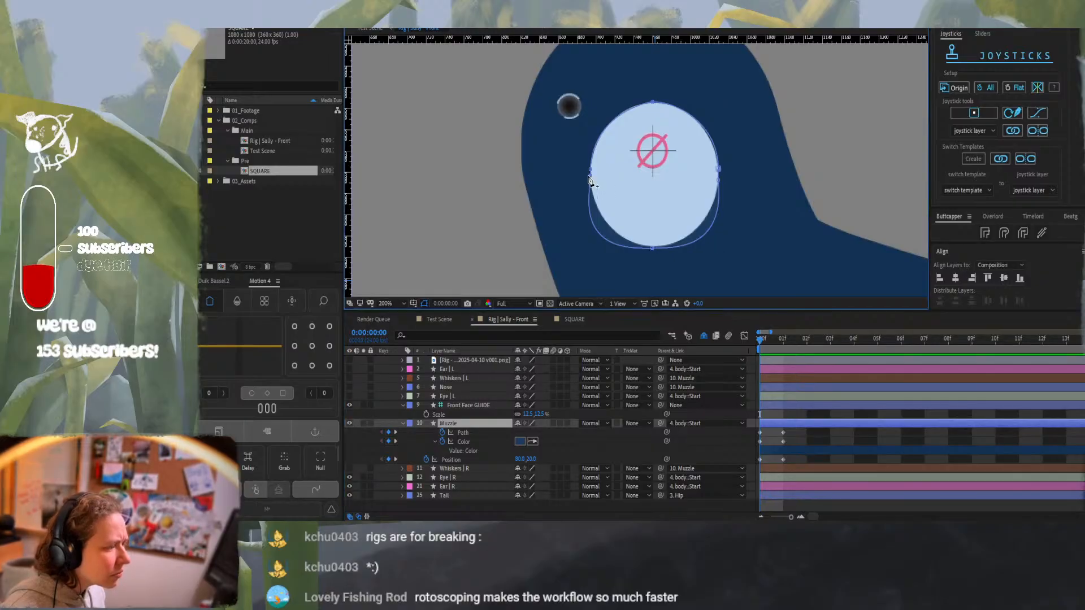
pyautogui.hotkey('ctrl', 'z')
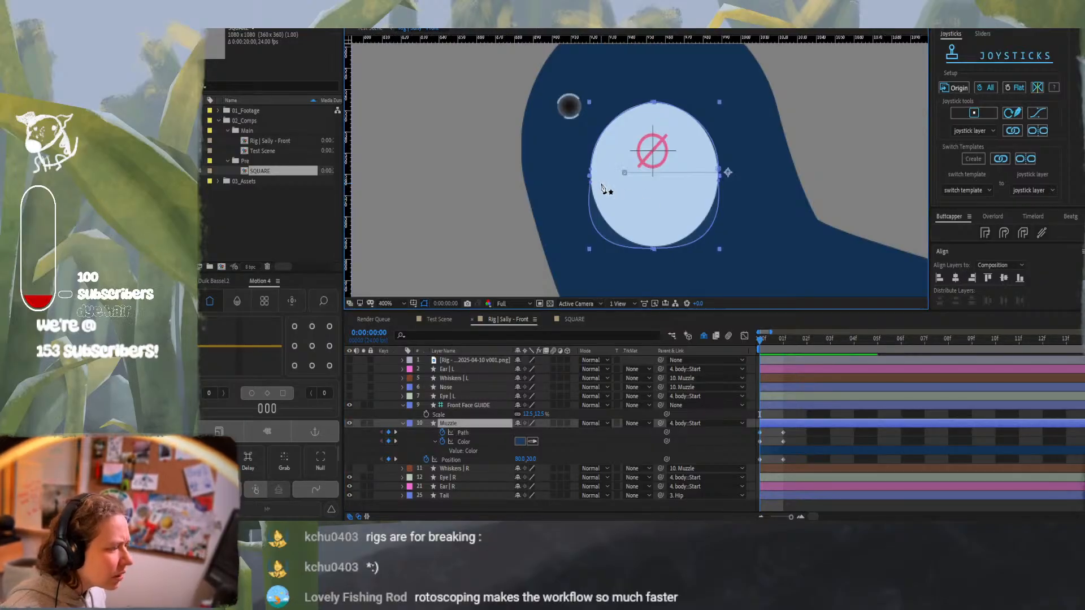
pyautogui.scroll(1, 601, 188)
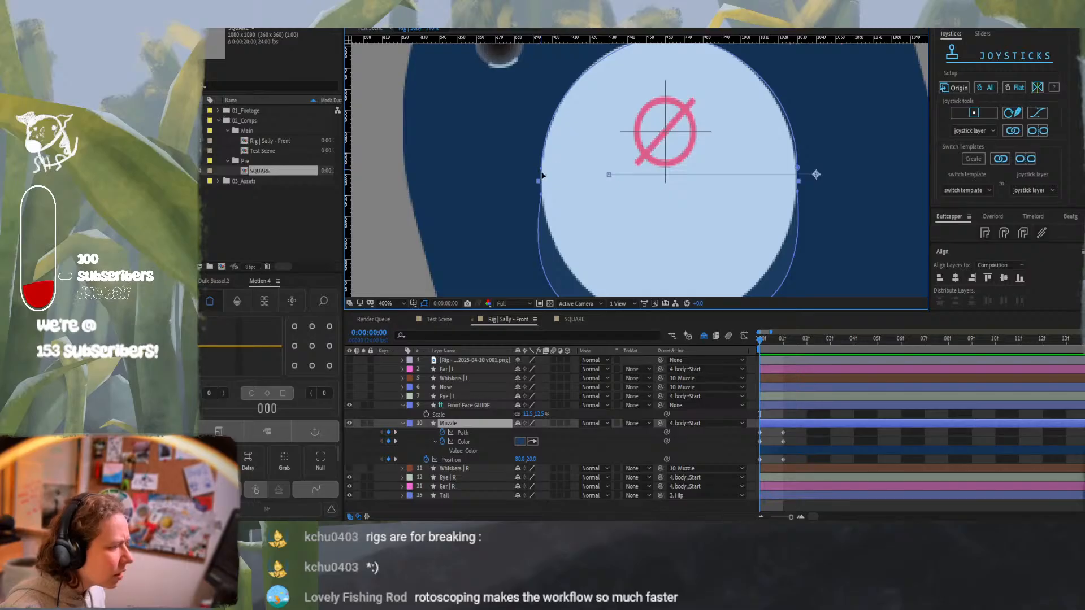
pyautogui.press(',')
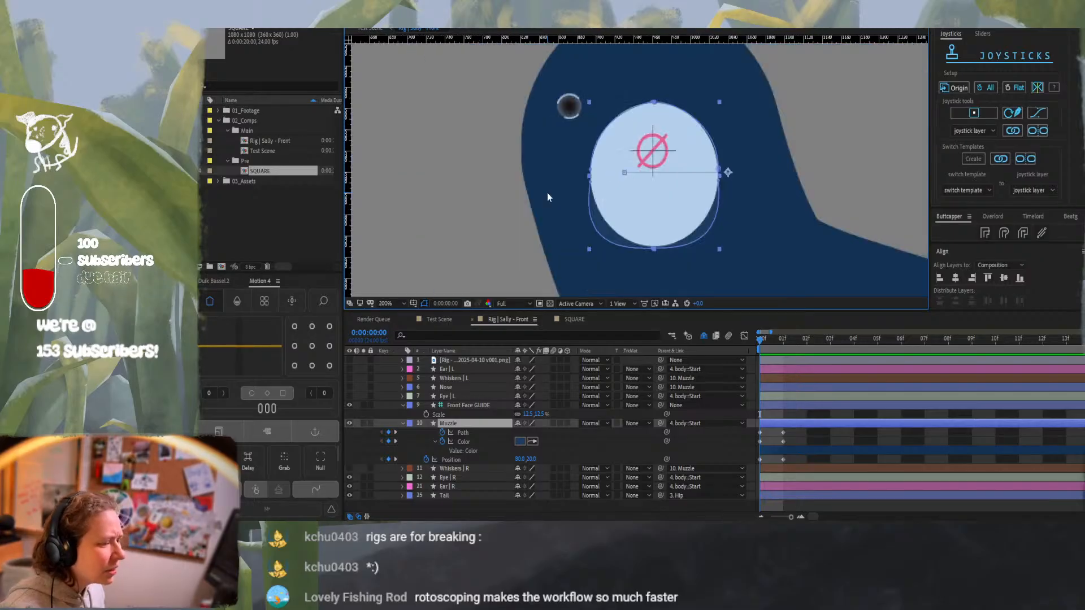
pyautogui.click(655, 251)
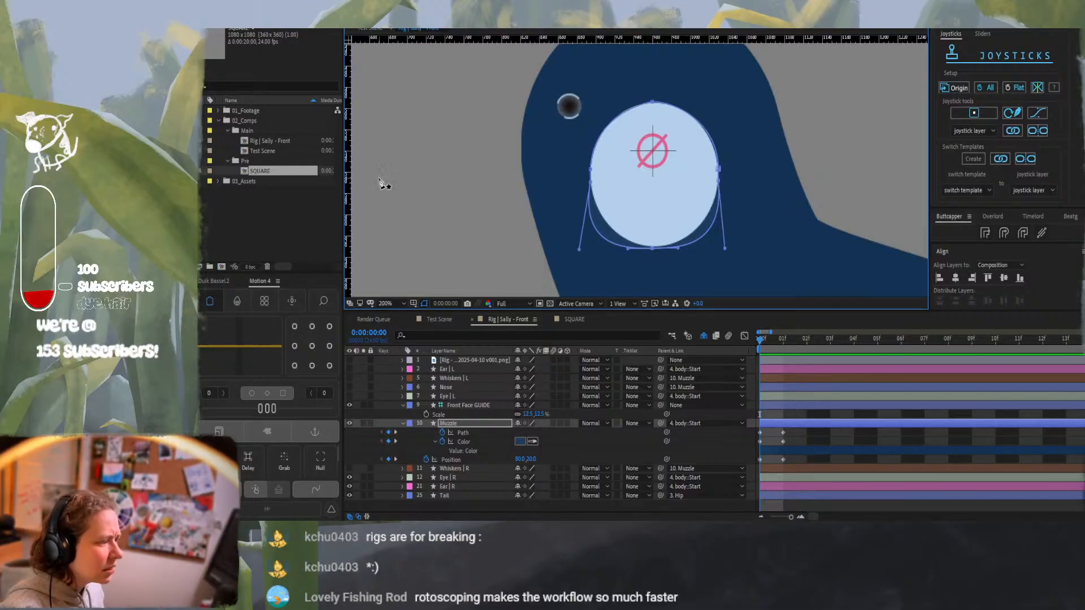
pyautogui.moveTo(347, 188); pyautogui.dragTo(654, 210)
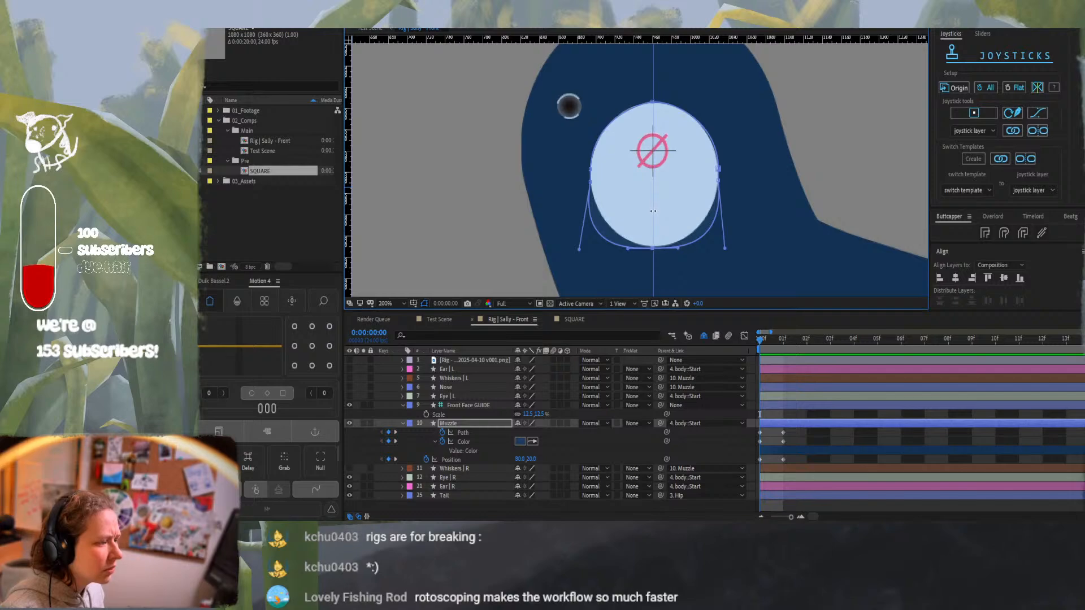
pyautogui.press('.')
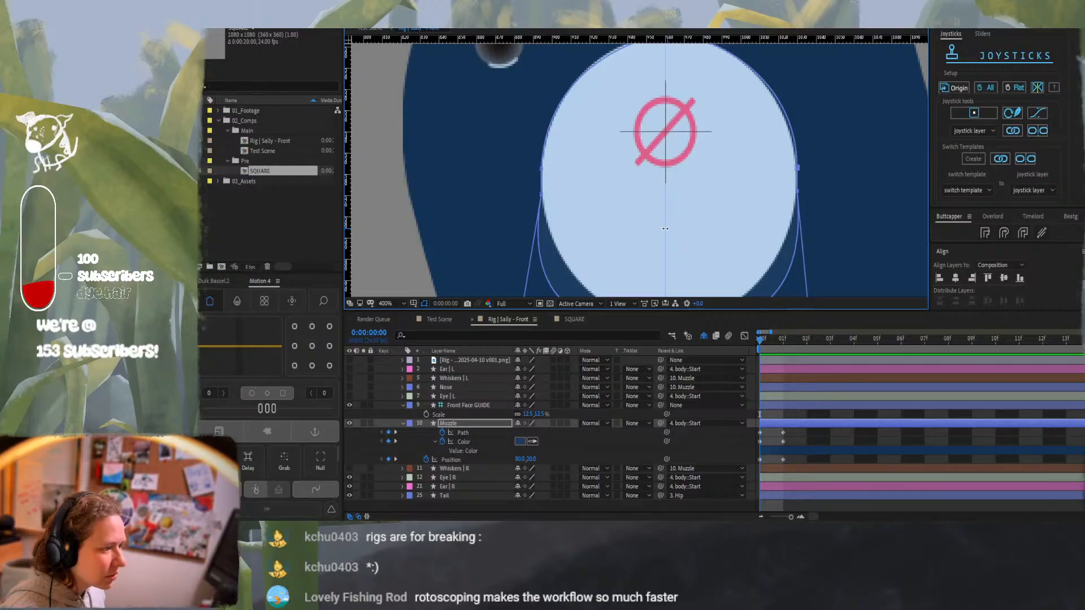
pyautogui.press(',')
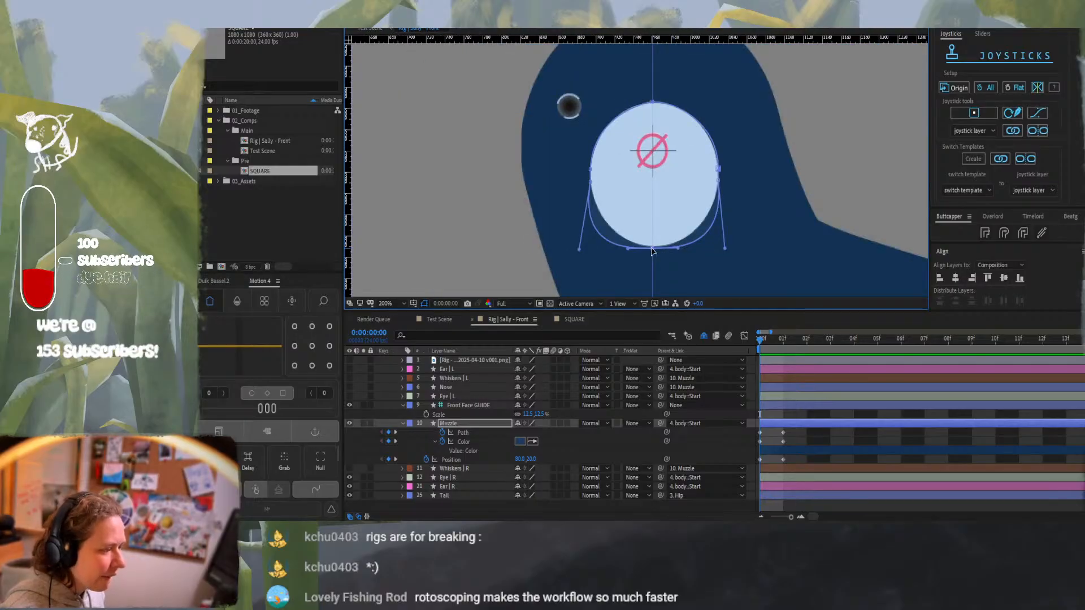
# Raise the muzzle path's bottom centre point and angle both its handles downward to form a shallow notch
pyautogui.click(654, 249)
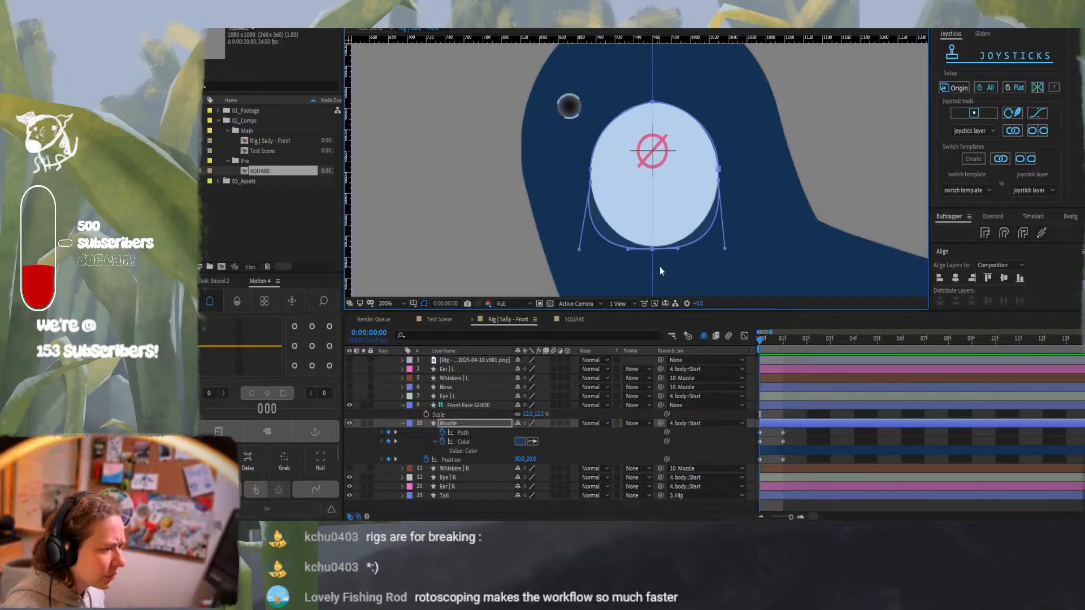
pyautogui.press('Up')
pyautogui.hotkey('shift', 'Up')
pyautogui.hotkey('shift', 'Up')
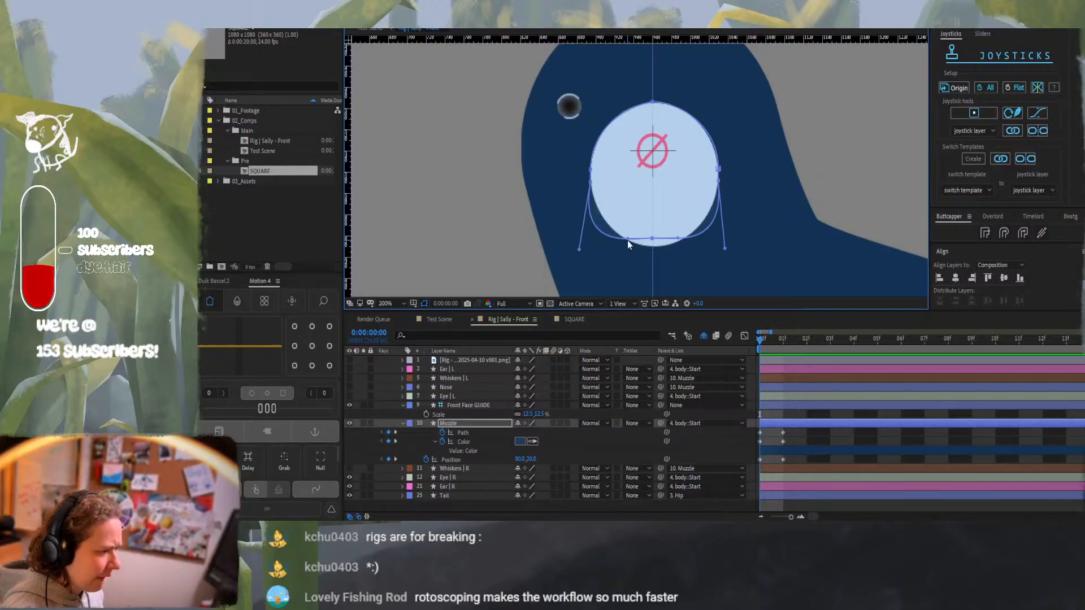
pyautogui.moveTo(627, 240); pyautogui.dragTo(629, 244)
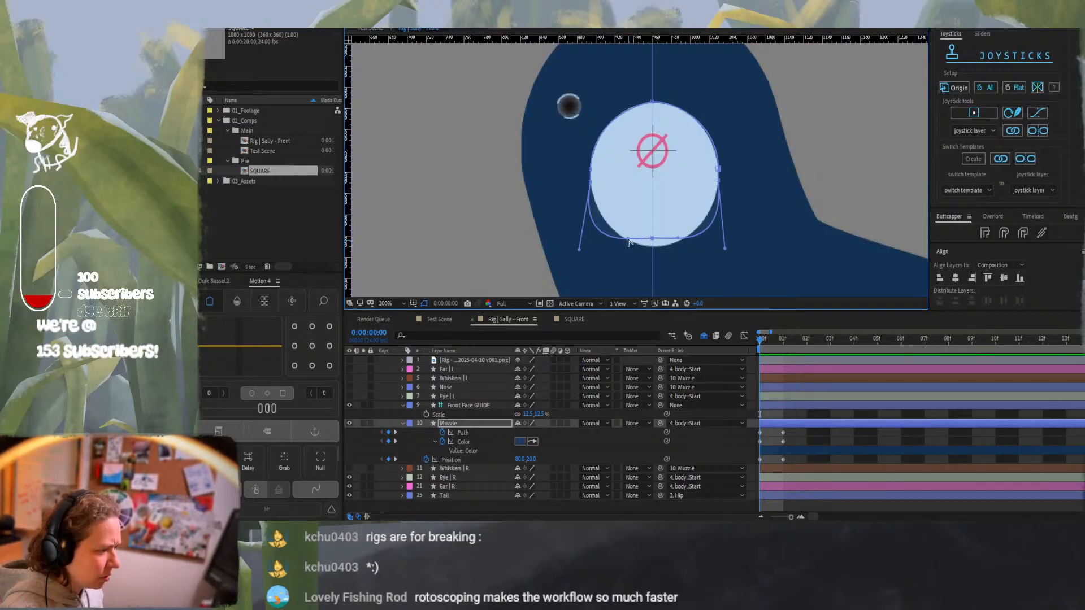
pyautogui.moveTo(629, 241); pyautogui.dragTo(672, 245)
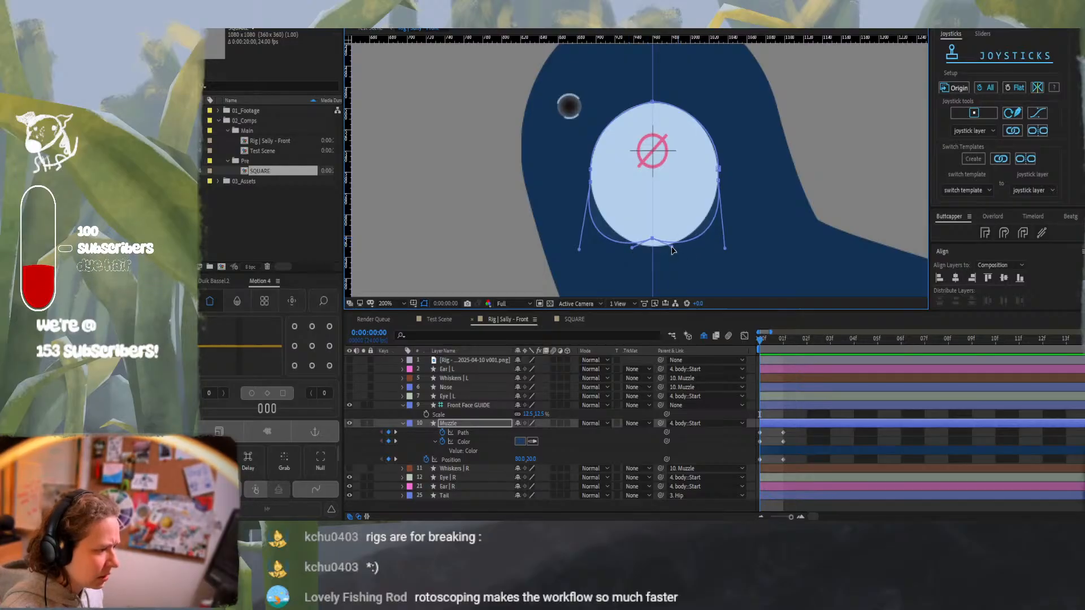
# Hide the Front Face GUIDE layer and scrub between frames 0 and 1 to examine how the muzzle changes shape
pyautogui.click(815, 444)
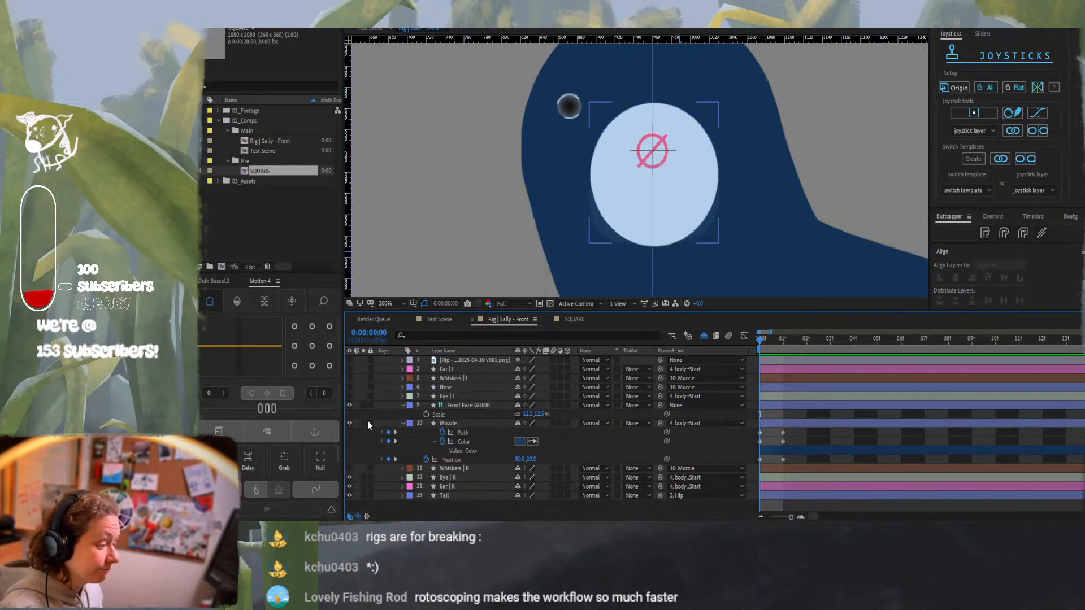
pyautogui.click(349, 405)
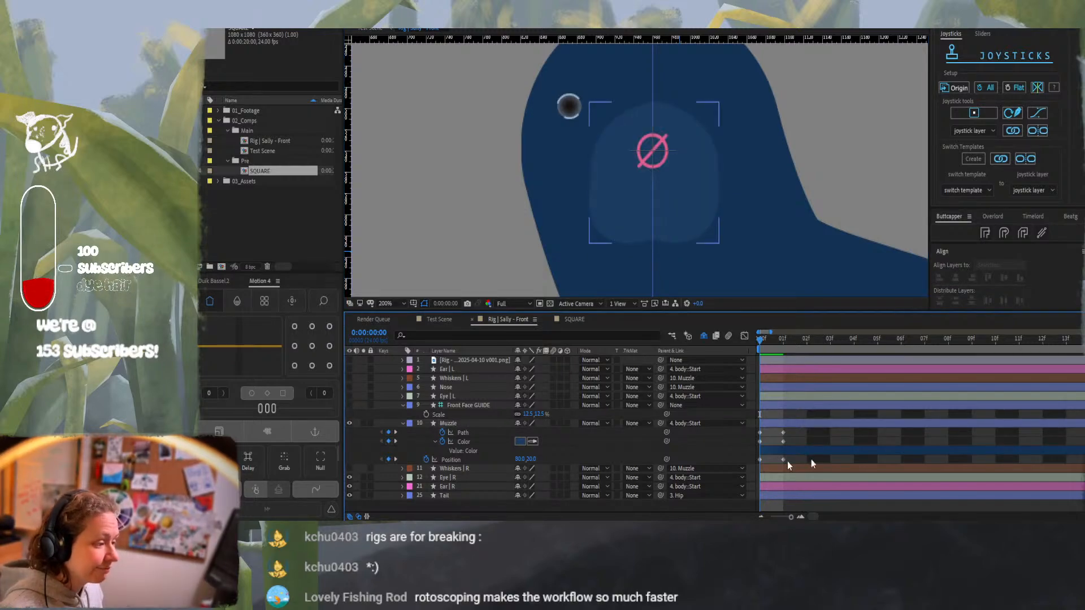
pyautogui.click(782, 343)
pyautogui.moveTo(781, 342)
pyautogui.mouseDown()
pyautogui.moveTo(758, 331)
pyautogui.moveTo(779, 327)
pyautogui.mouseUp()
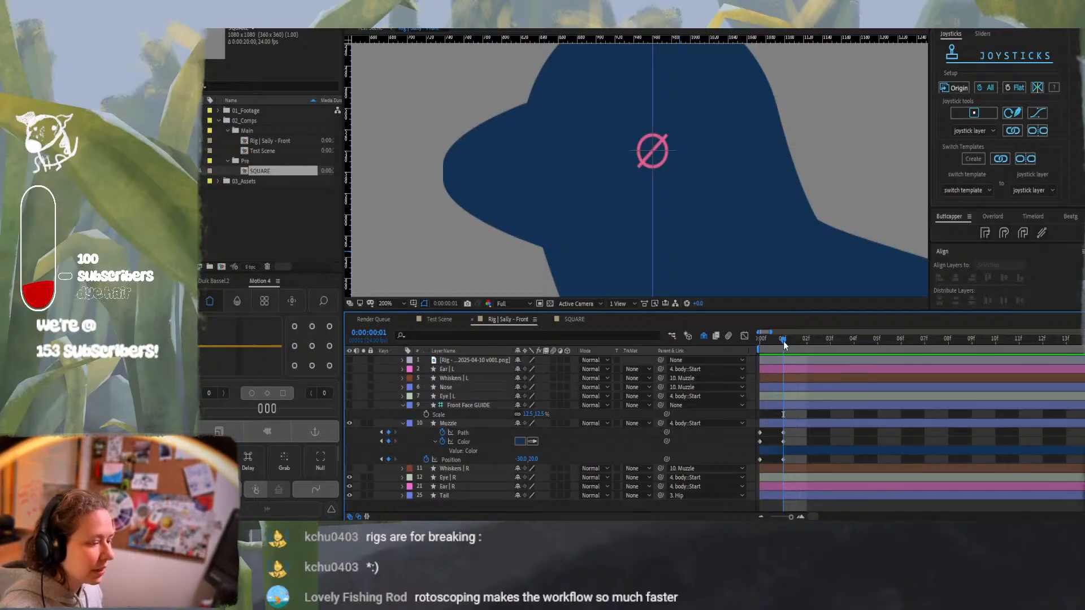
pyautogui.moveTo(756, 348); pyautogui.dragTo(785, 357)
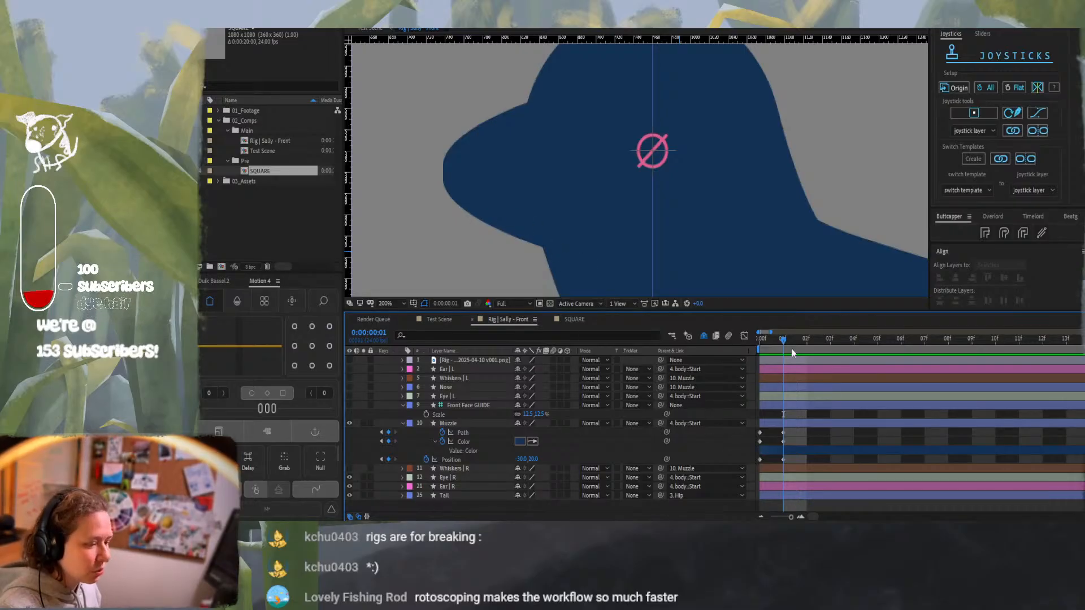
pyautogui.scroll(-1, 718, 193)
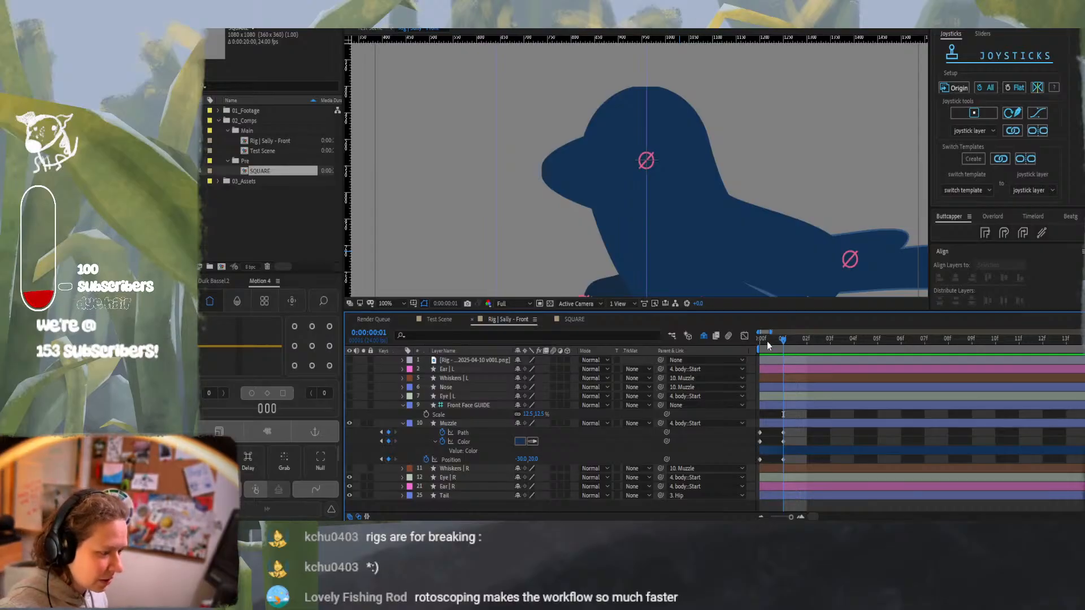
pyautogui.moveTo(767, 342)
pyautogui.mouseDown()
pyautogui.moveTo(783, 347)
pyautogui.moveTo(759, 340)
pyautogui.moveTo(779, 348)
pyautogui.mouseUp()
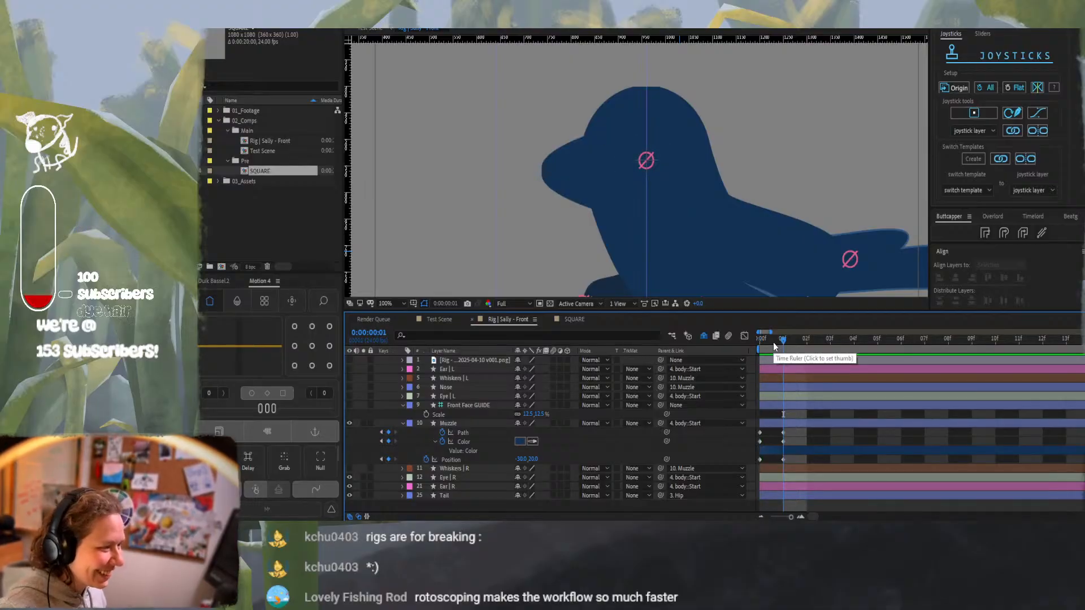
pyautogui.moveTo(773, 342); pyautogui.dragTo(759, 339)
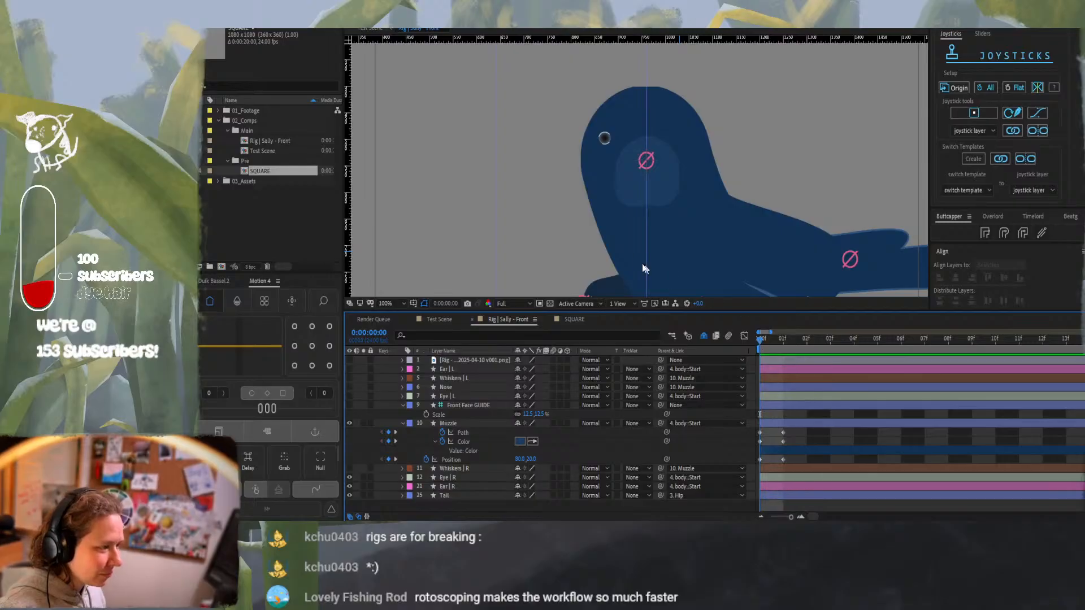
pyautogui.press('.')
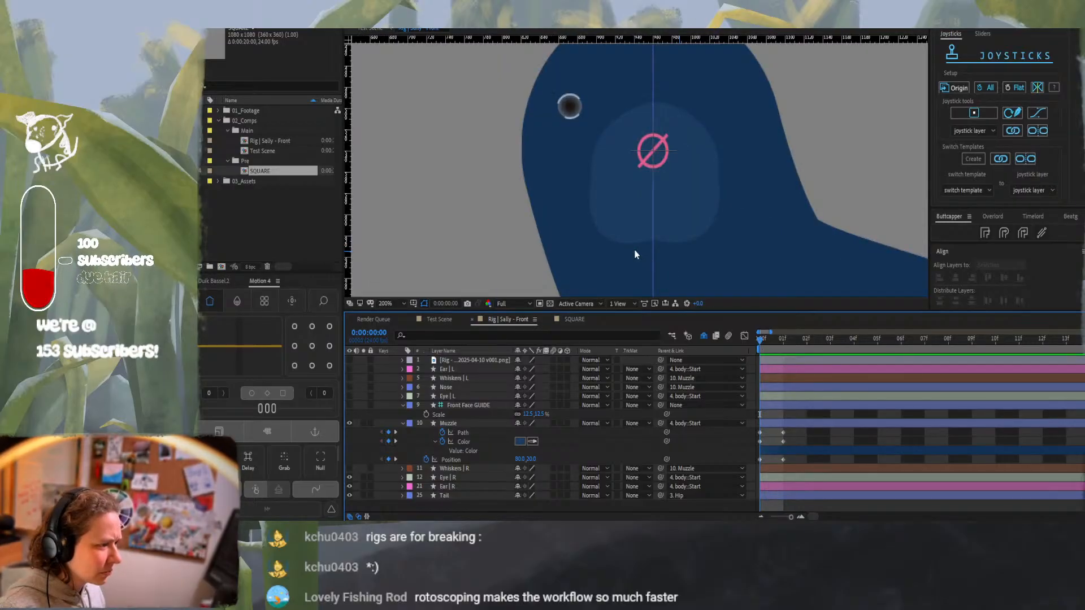
pyautogui.moveTo(768, 342); pyautogui.dragTo(780, 349)
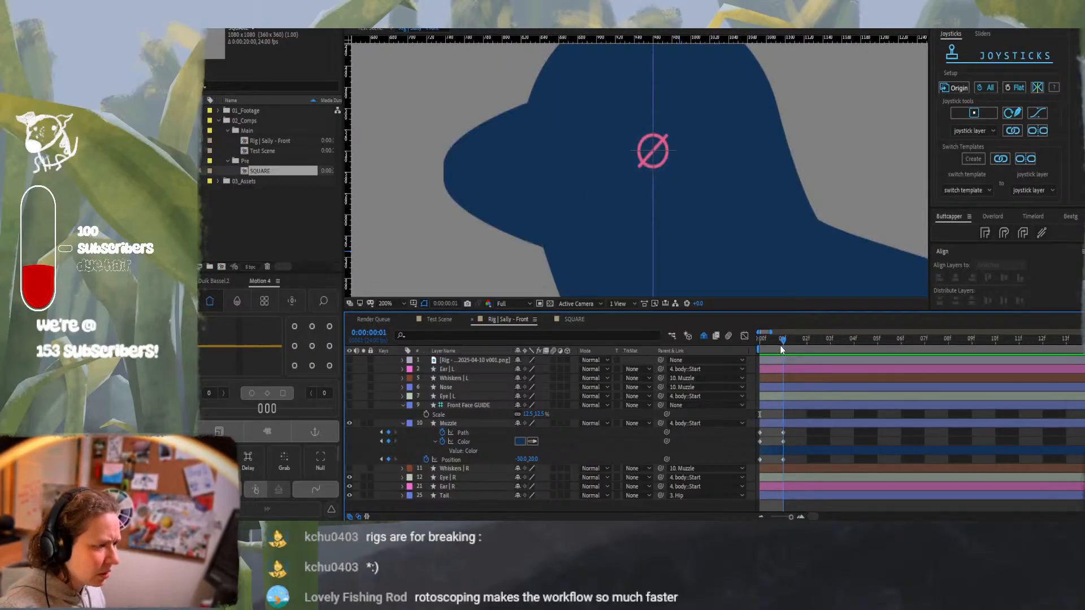
pyautogui.press(',')
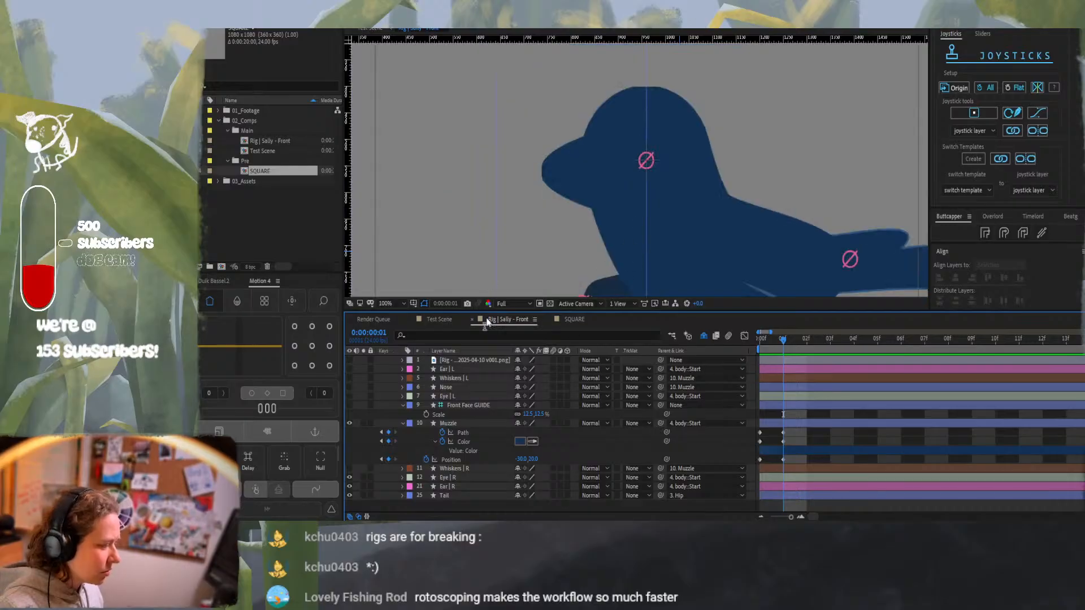
# Show the reference drawing, return to frame 0, and make the hidden ear, whisker, nose, eye and Front Face GUIDE layers visible
pyautogui.click(349, 360)
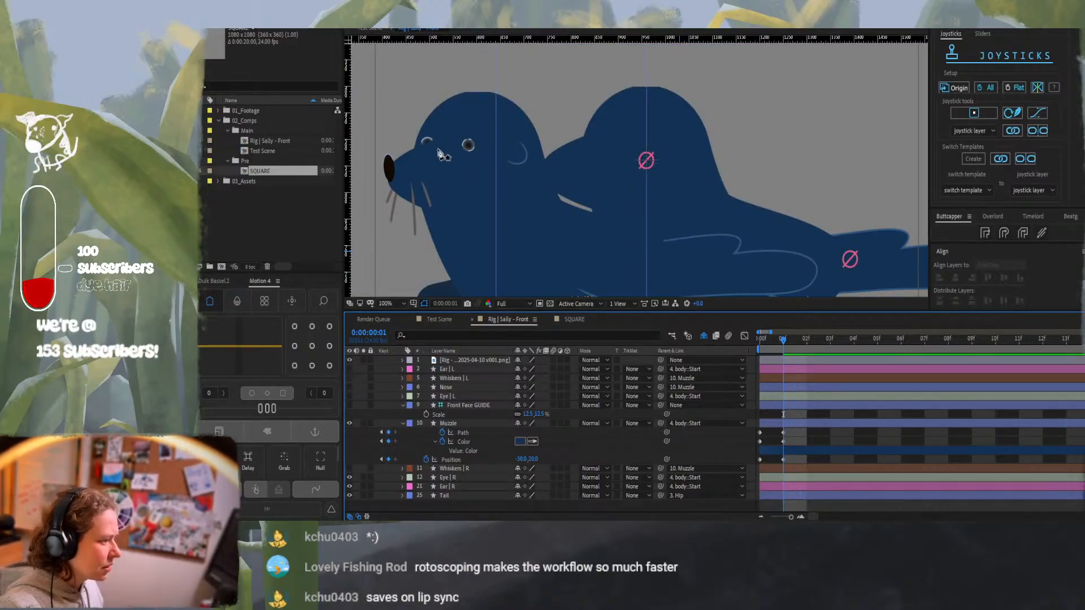
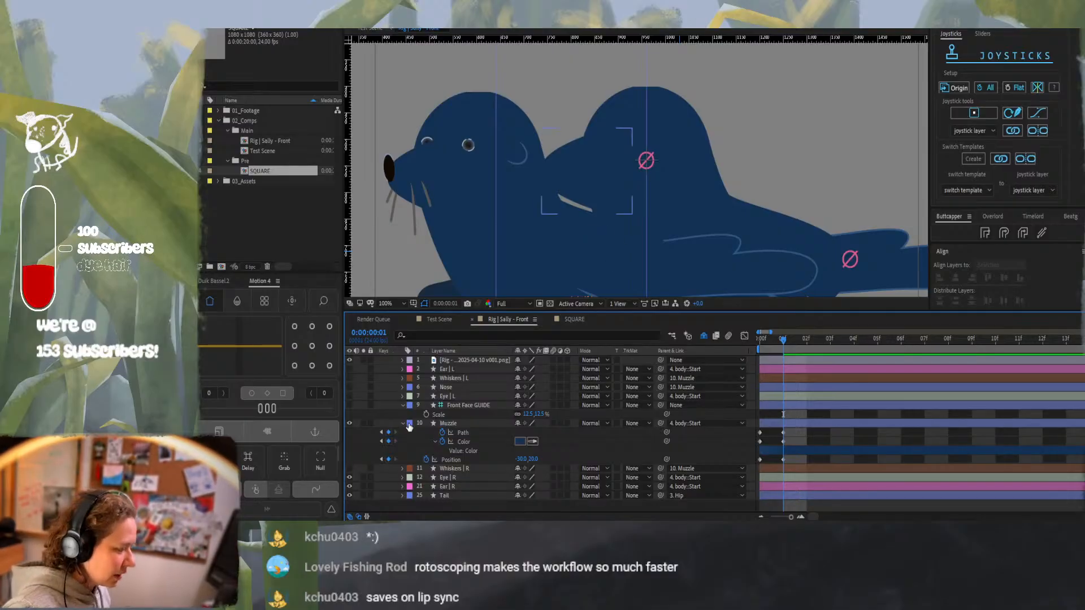
pyautogui.click(349, 424)
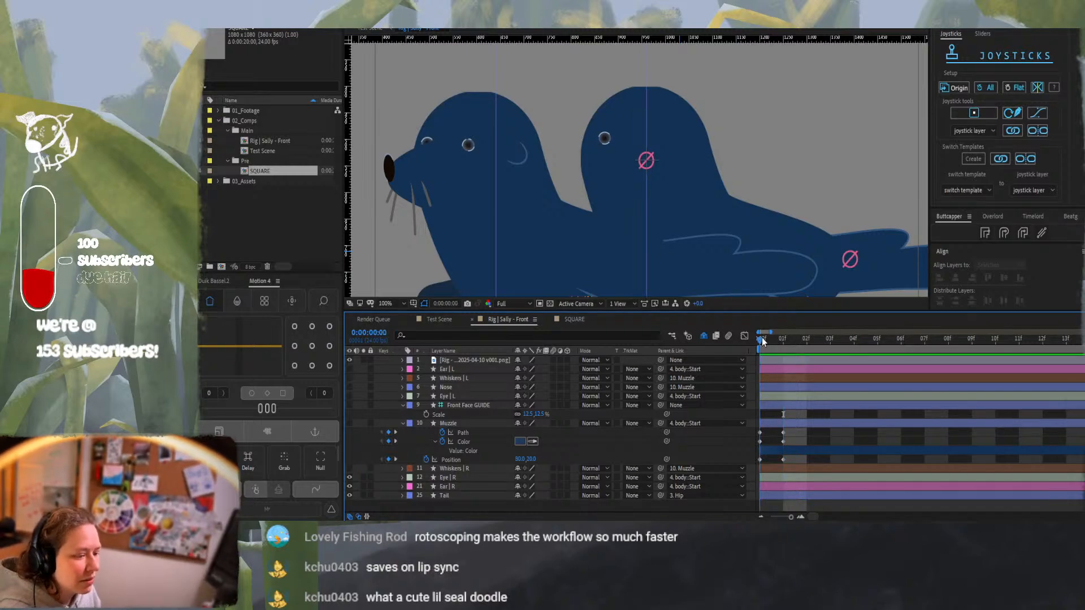
pyautogui.moveTo(791, 340); pyautogui.dragTo(760, 340)
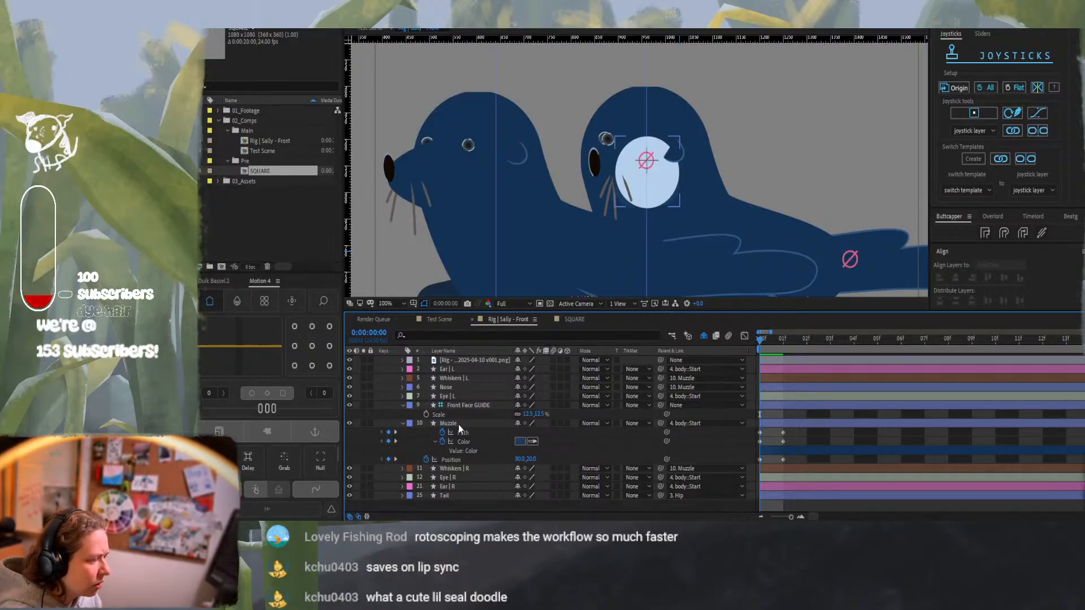
# Reveal the Nose layer's Position, and expand the keyframed properties of all the rig layers
pyautogui.click(462, 387)
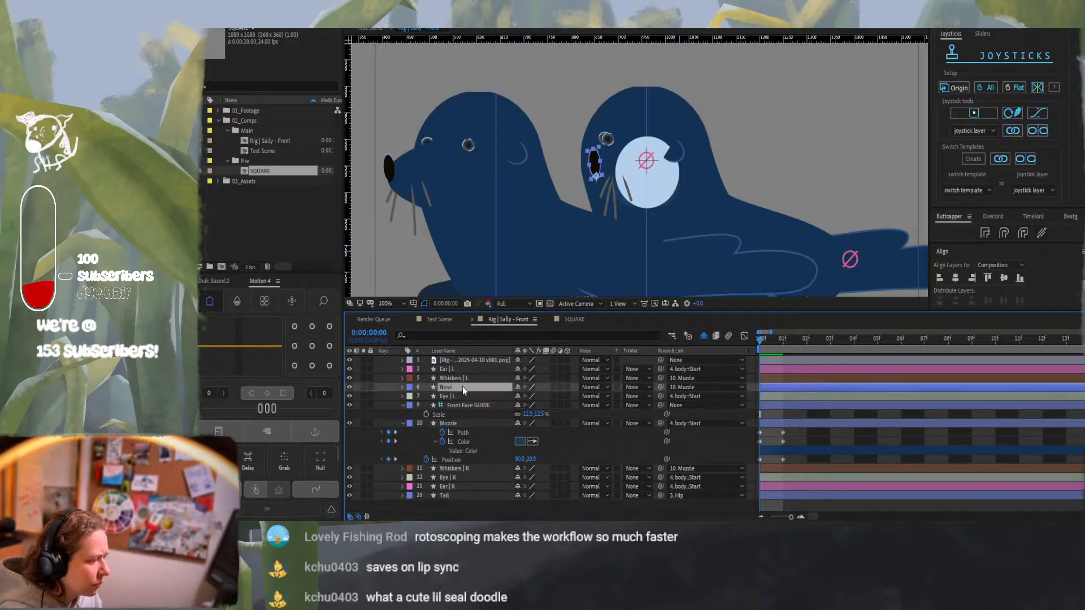
pyautogui.press('p')
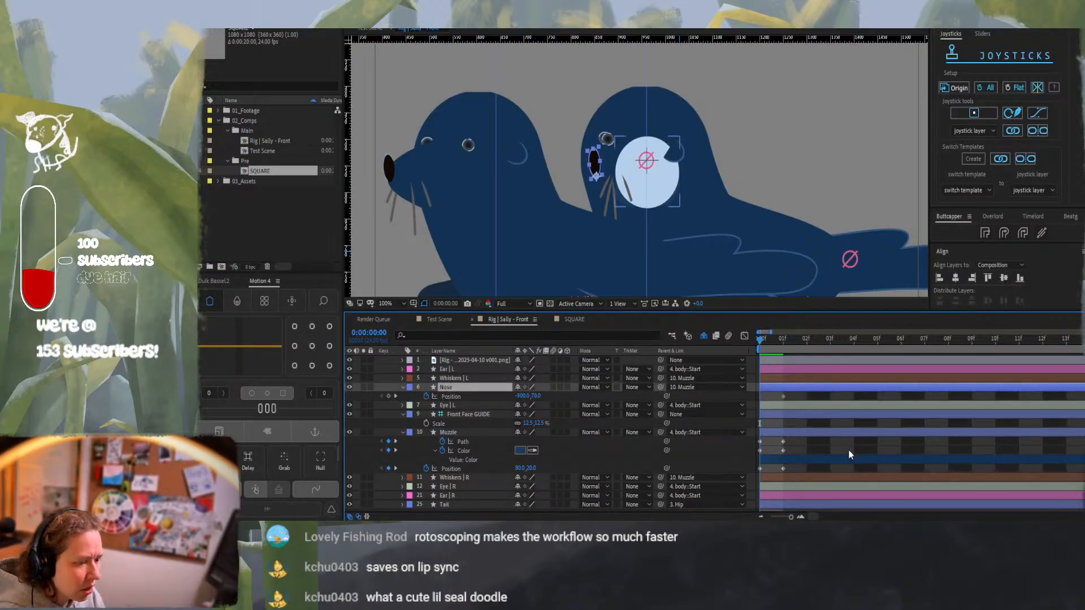
pyautogui.click(847, 450)
pyautogui.press('u')
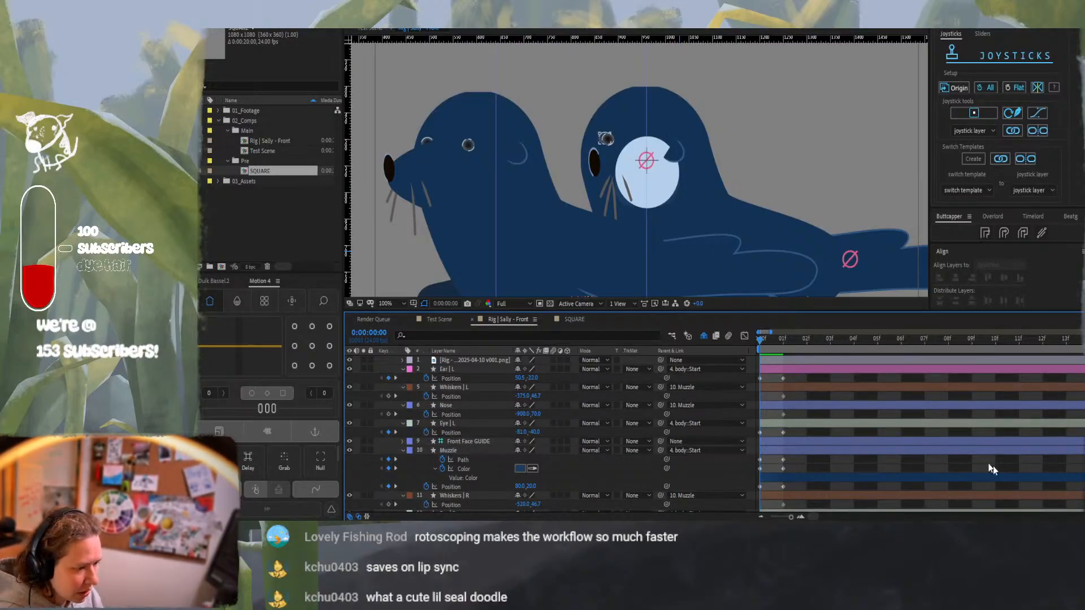
# Select the layers from Whiskers | L to Tail and add the missing Position keyframes at frame 0
pyautogui.click(473, 388)
pyautogui.scroll(-3, 474, 390)
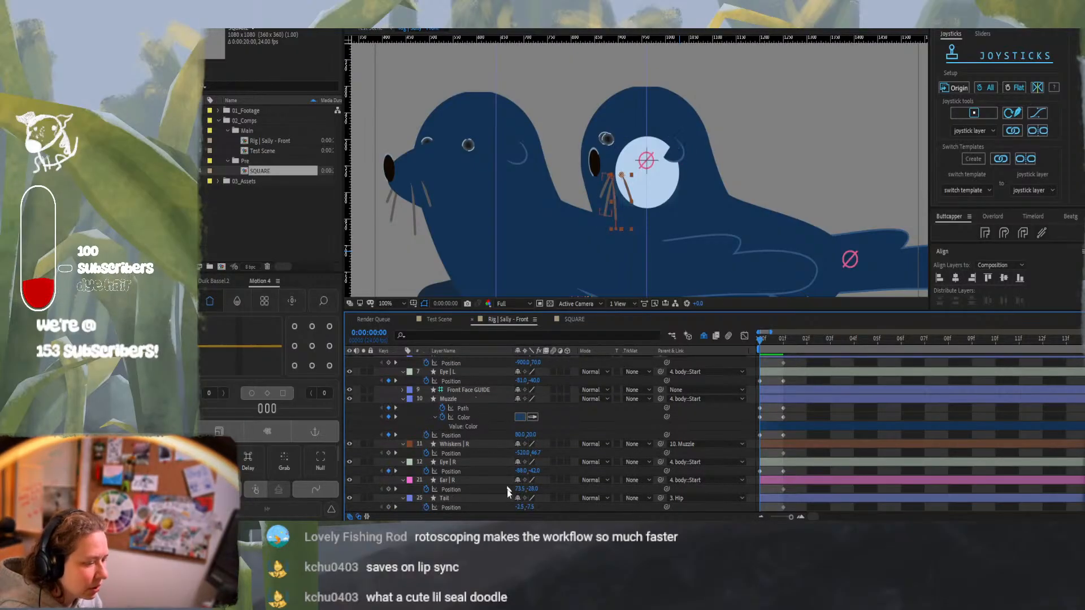
pyautogui.keyDown('shift'); pyautogui.click(490, 498); pyautogui.keyUp('shift')
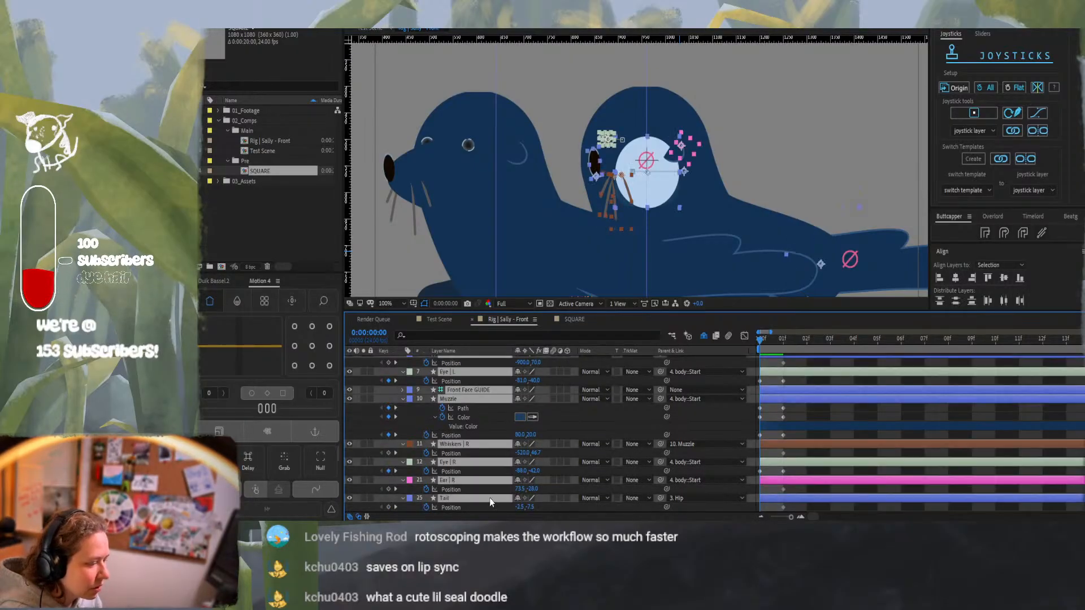
pyautogui.click(389, 507)
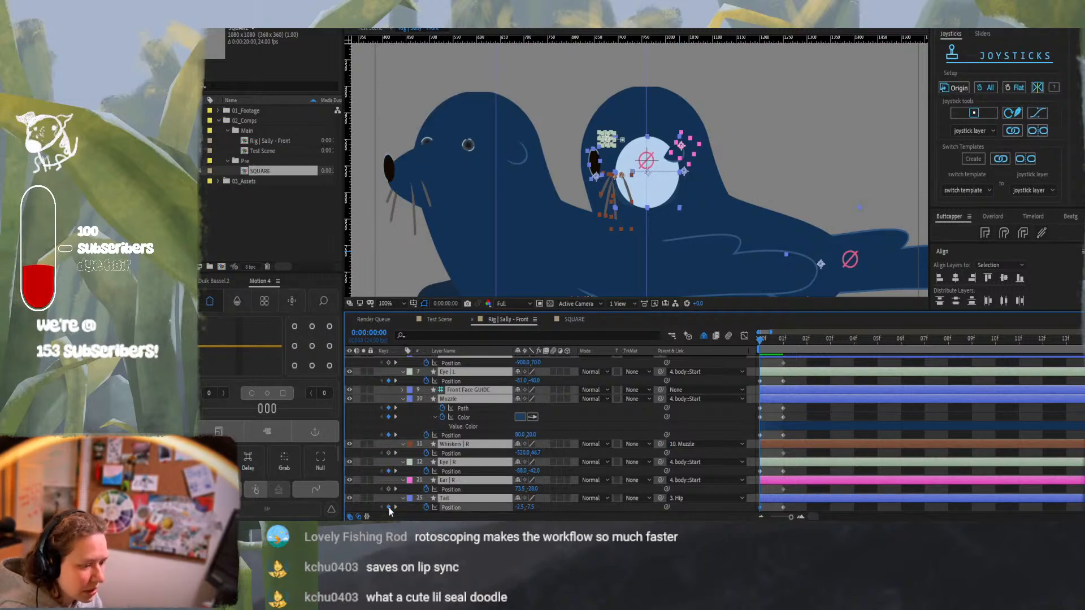
pyautogui.click(806, 412)
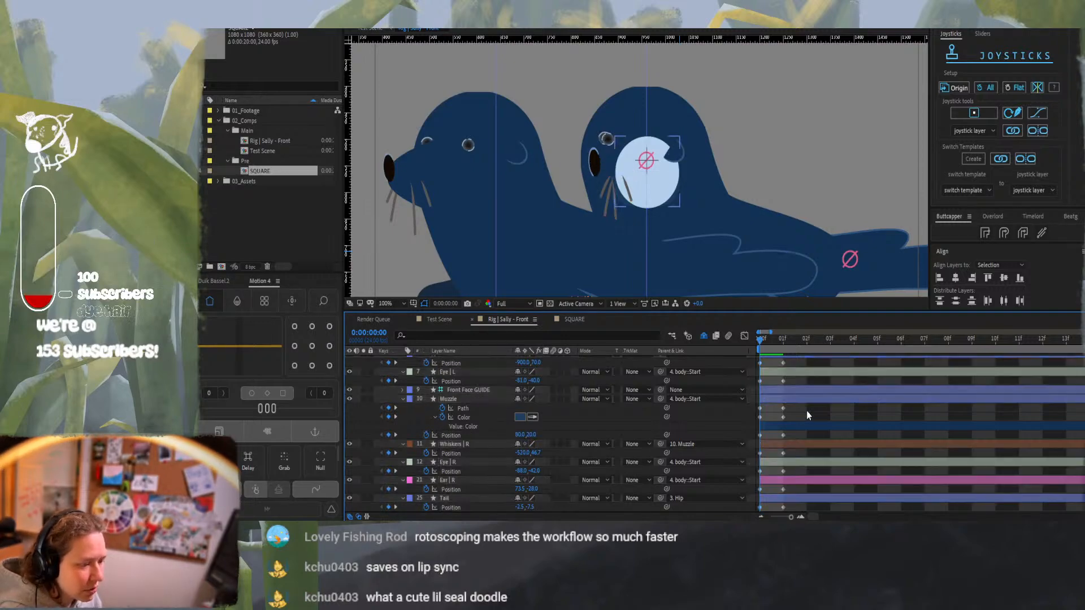
pyautogui.scroll(3, 805, 412)
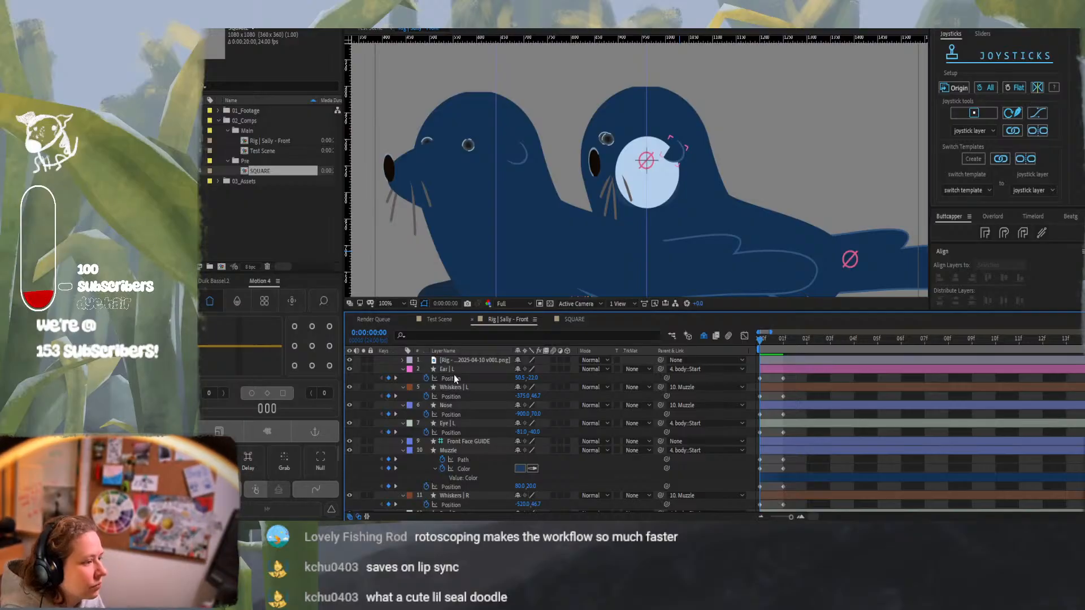
# Move the Eye | L layer across to the far side of the face at frame 0, to X 39
pyautogui.click(460, 423)
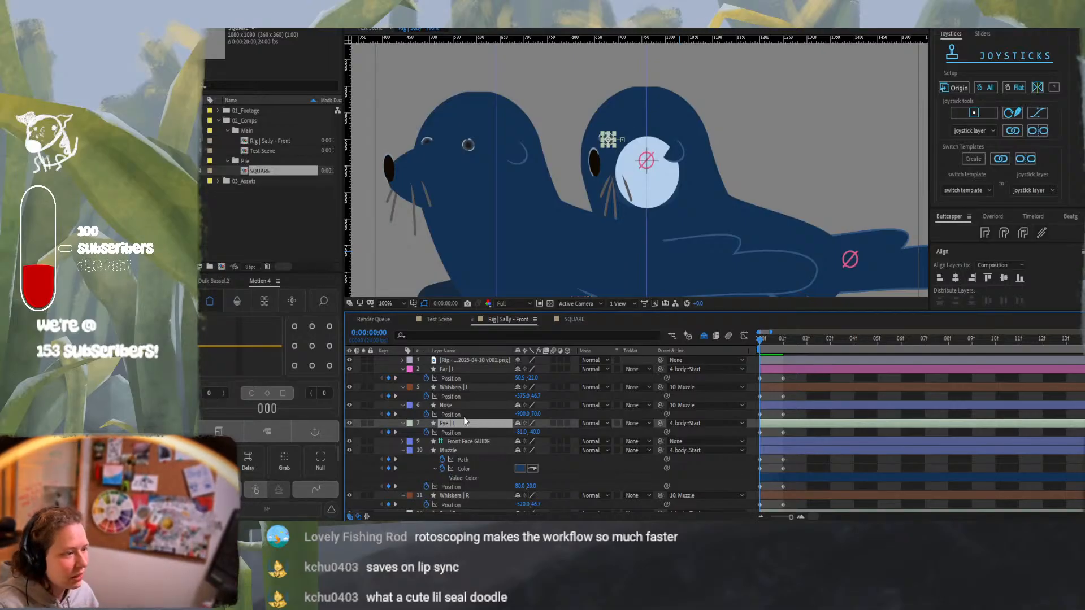
pyautogui.hotkey('shift', 'Right')
pyautogui.hotkey('shift', 'Right')
pyautogui.hotkey('shift', 'Right')
pyautogui.hotkey('shift', 'Right')
pyautogui.hotkey('shift', 'Right')
pyautogui.hotkey('shift', 'Right')
pyautogui.hotkey('shift', 'Right')
pyautogui.hotkey('shift', 'Right')
pyautogui.hotkey('shift', 'Right')
pyautogui.hotkey('shift', 'Right')
pyautogui.hotkey('shift', 'Right')
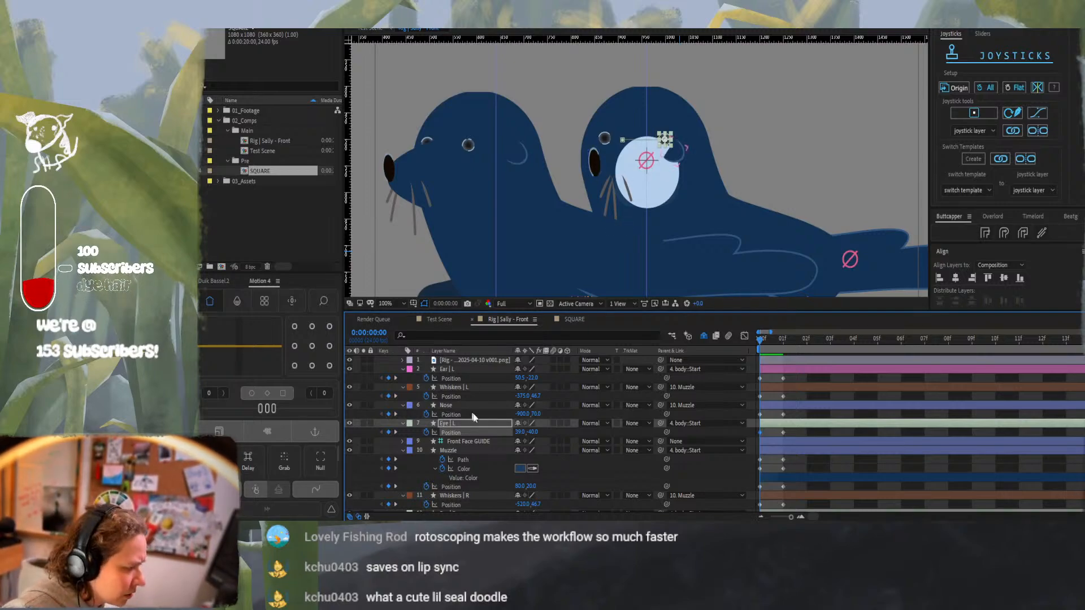
# Move the Ear | L layer out to the far edge of the head at frame 0, to about X 122
pyautogui.click(462, 377)
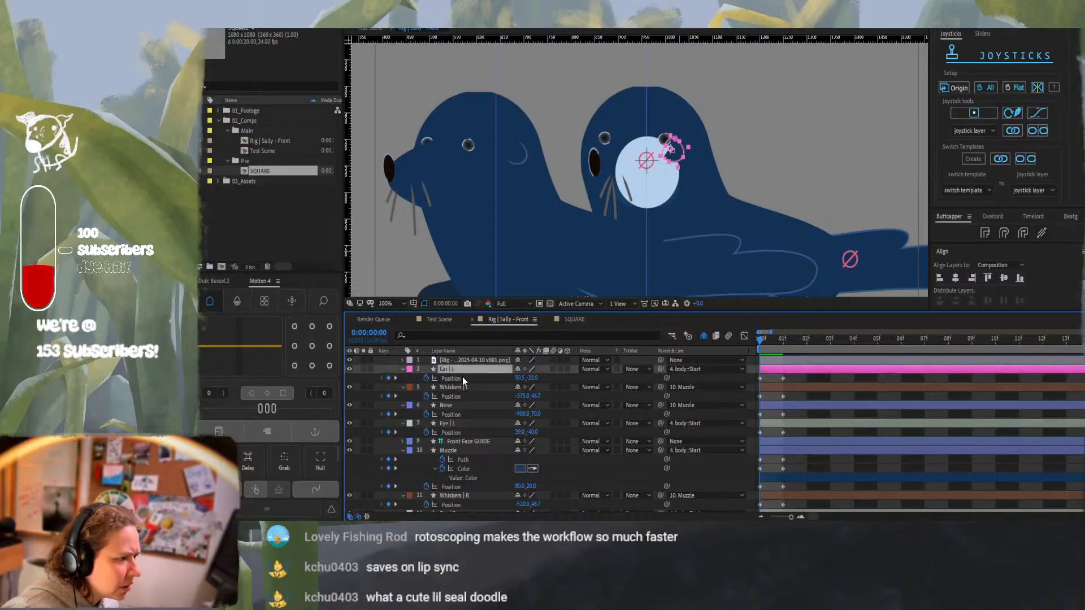
pyautogui.hotkey('shift', 'Right')
pyautogui.hotkey('shift', 'Right')
pyautogui.hotkey('shift', 'Right')
pyautogui.hotkey('shift', 'Right')
pyautogui.hotkey('shift', 'Right')
pyautogui.hotkey('shift', 'Right')
pyautogui.hotkey('shift', 'Right')
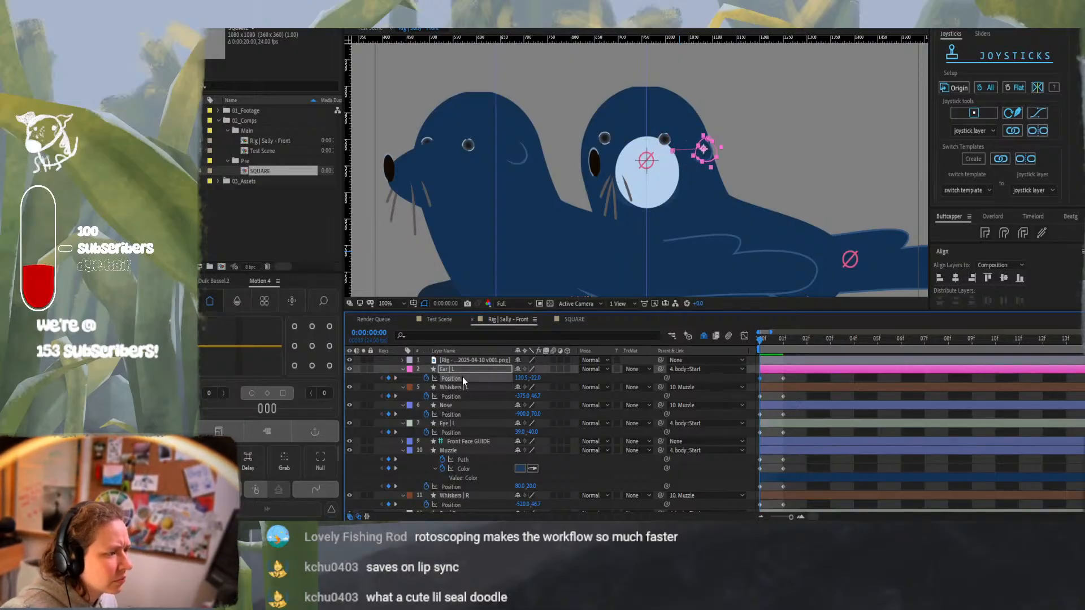
pyautogui.hotkey('shift', 'Right')
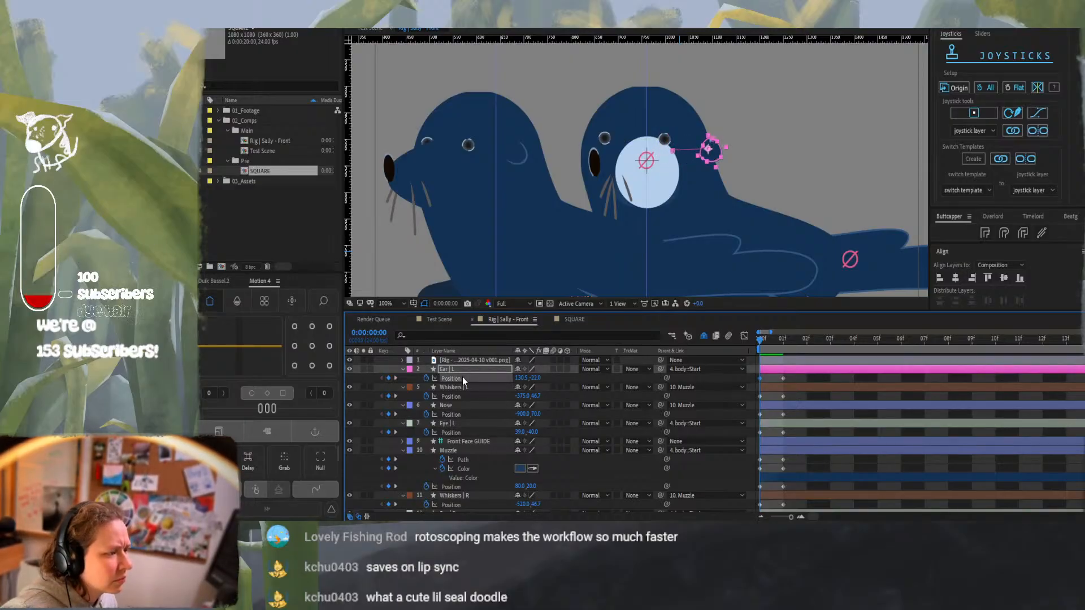
pyautogui.hotkey('shift', 'Left')
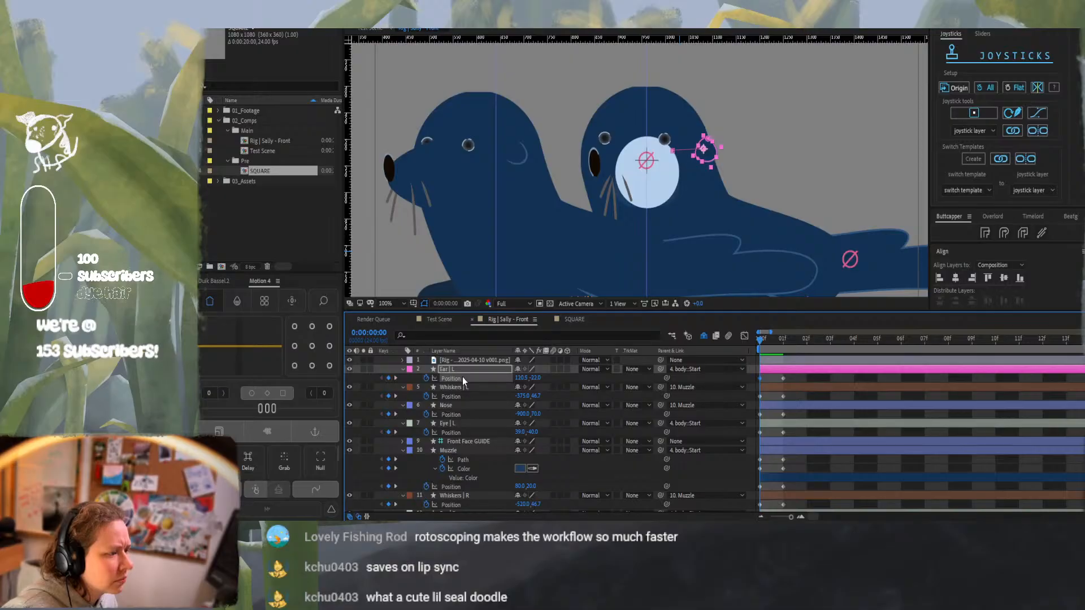
pyautogui.press('Right')
pyautogui.press('Right')
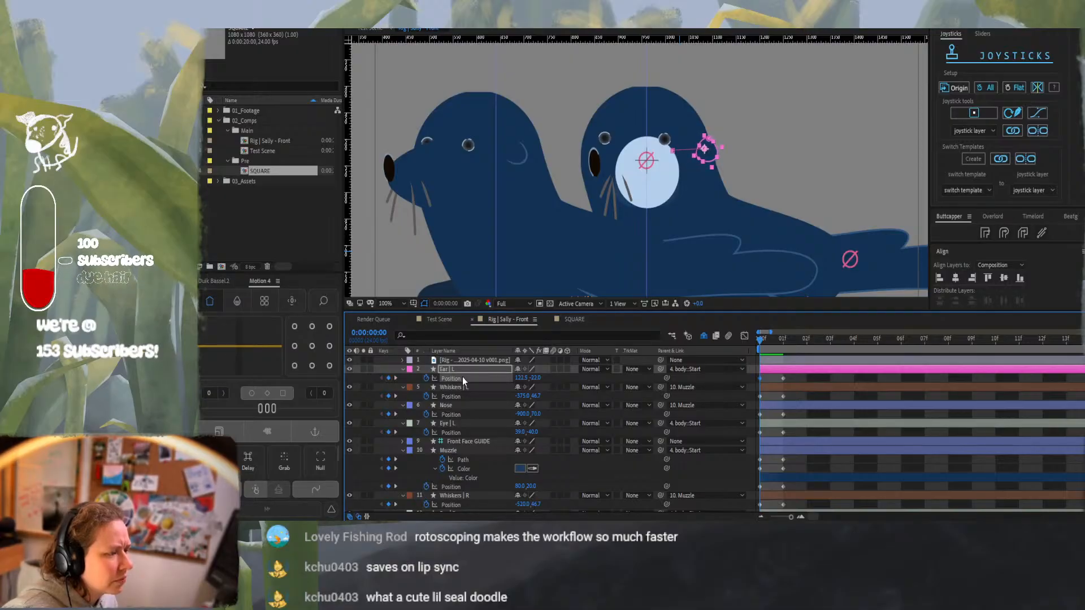
pyautogui.click(930, 490)
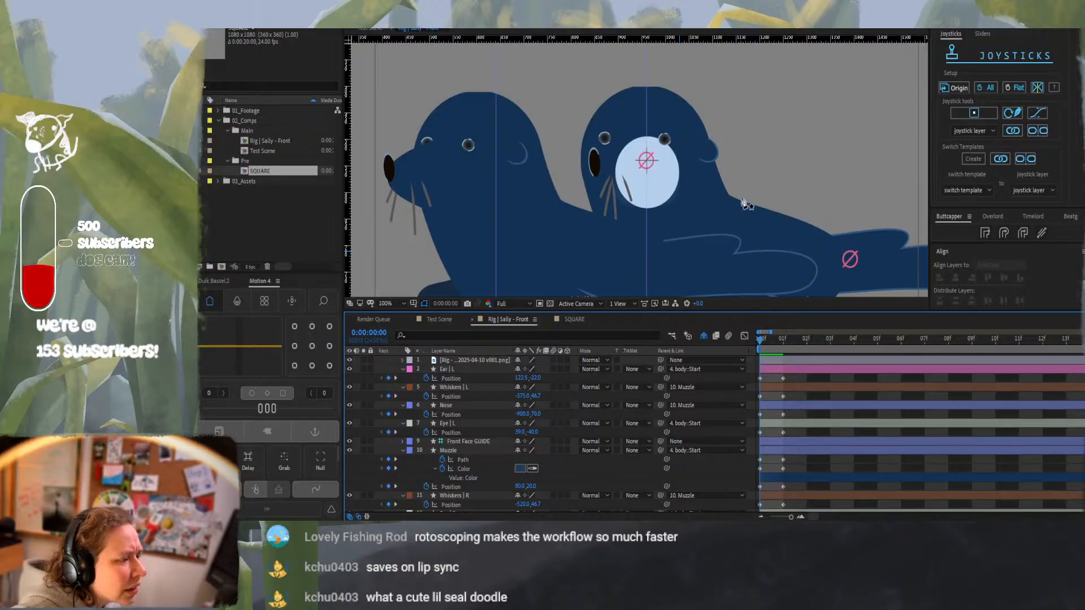
pyautogui.press('.')
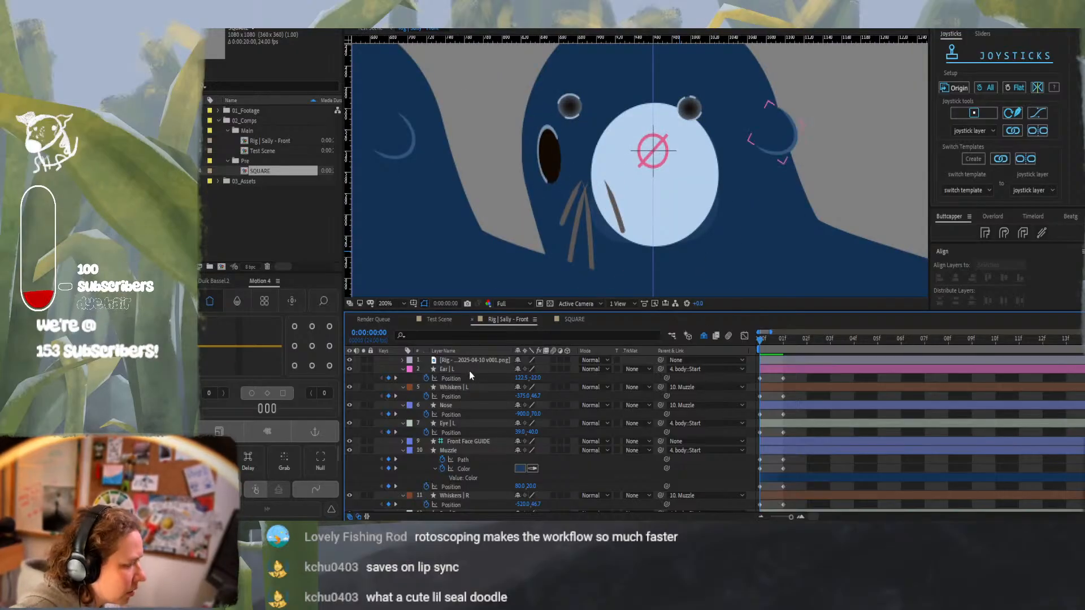
pyautogui.click(469, 371)
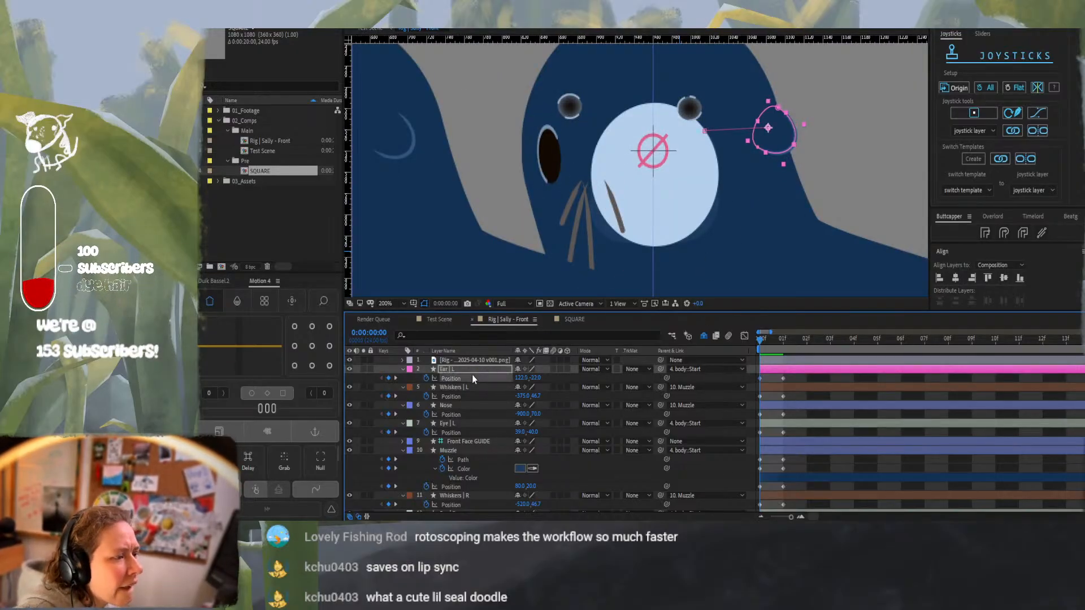
pyautogui.click(853, 394)
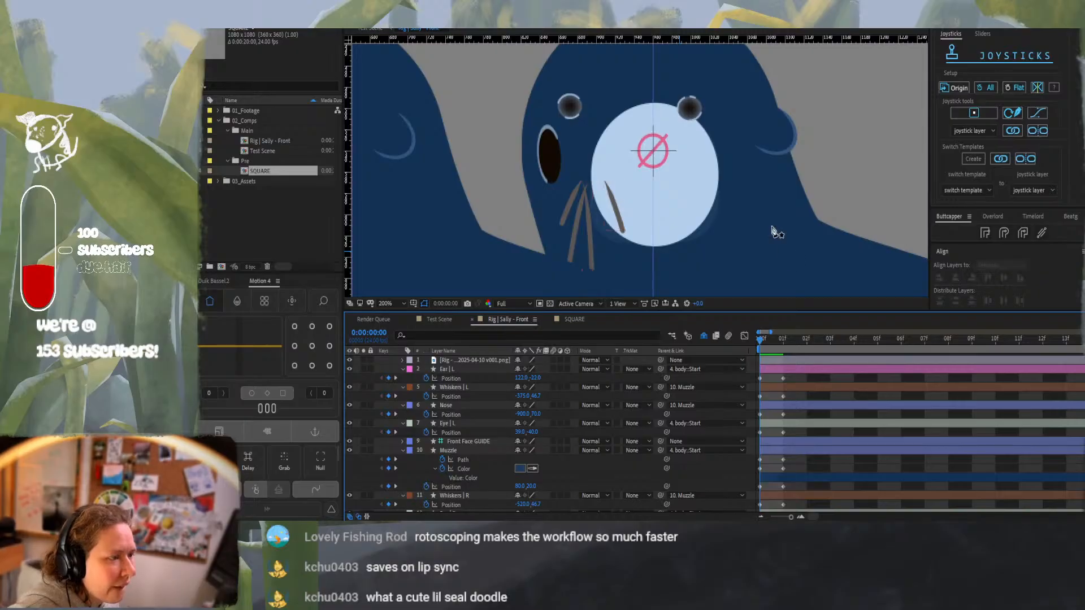
pyautogui.press(',')
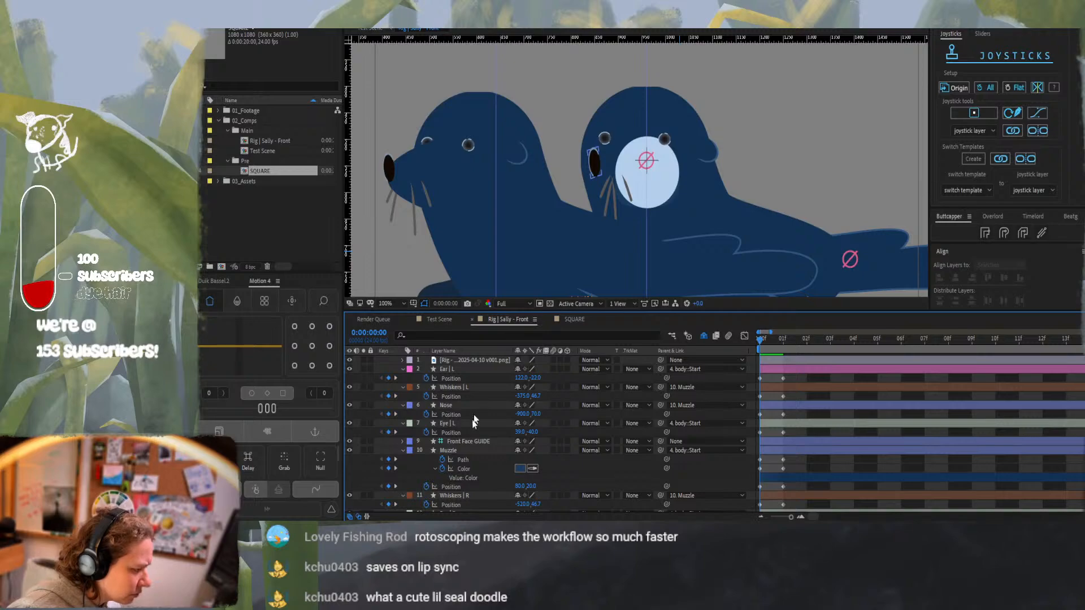
# Move the Nose layer onto the pale front-face ellipse at frame 0 and centre it horizontally in the composition
pyautogui.scroll(-1, 461, 484)
pyautogui.scroll(1, 461, 484)
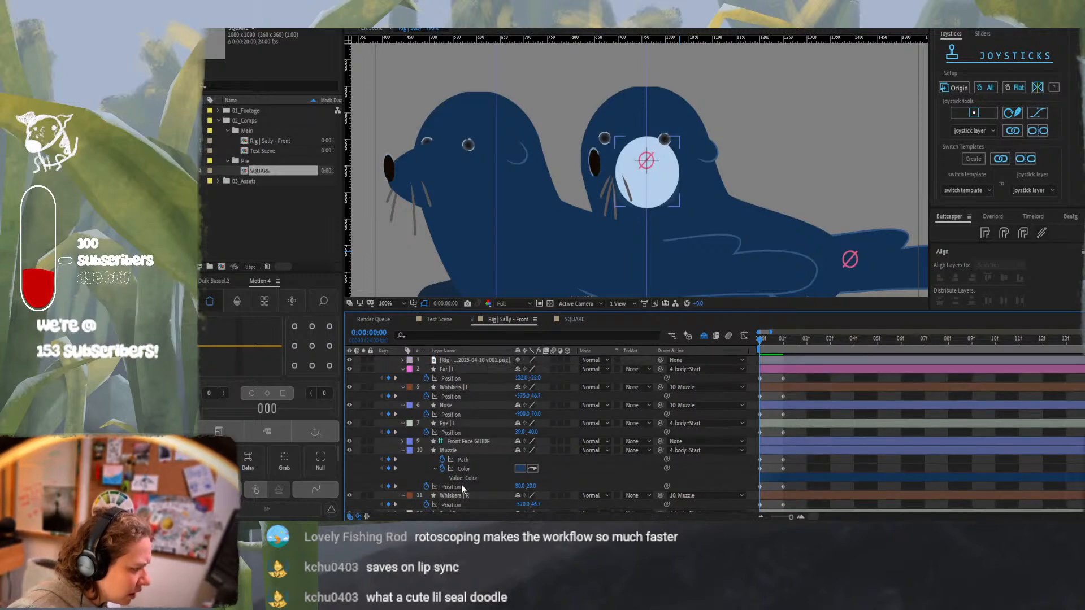
pyautogui.click(469, 406)
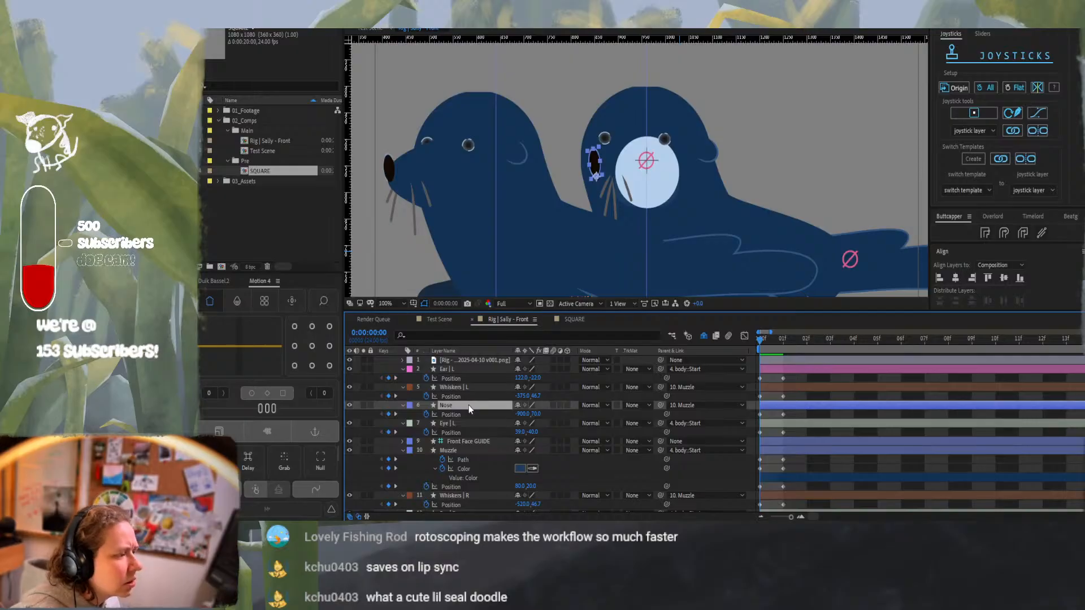
pyautogui.hotkey('shift', 'Right')
pyautogui.hotkey('shift', 'Right')
pyautogui.hotkey('shift', 'Right')
pyautogui.hotkey('shift', 'Right')
pyautogui.hotkey('shift', 'Right')
pyautogui.hotkey('shift', 'Right')
pyautogui.hotkey('shift', 'Right')
pyautogui.hotkey('shift', 'Right')
pyautogui.hotkey('shift', 'Right')
pyautogui.hotkey('shift', 'Right')
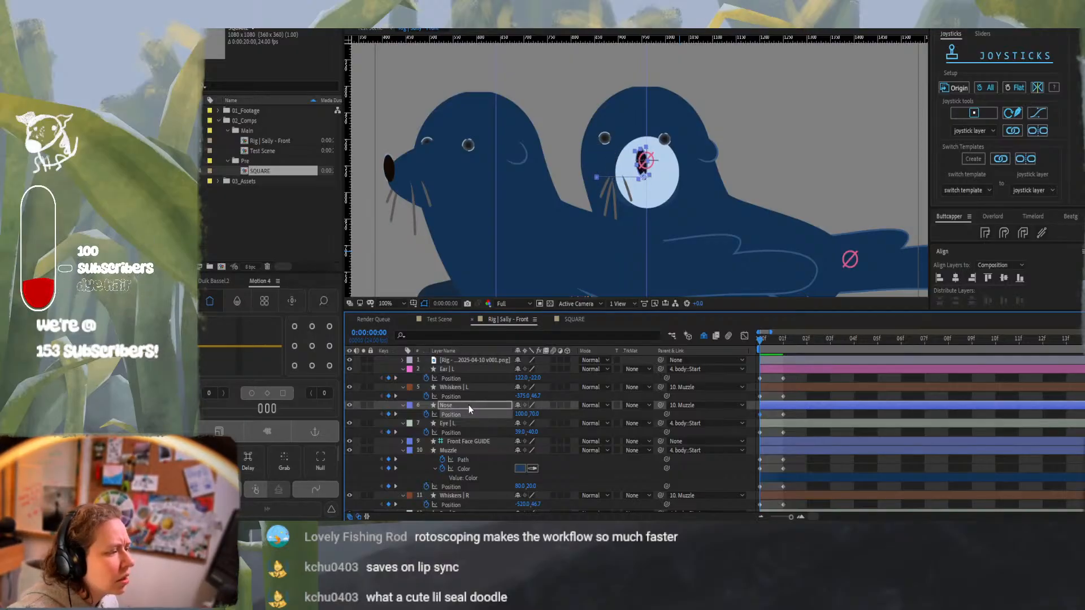
pyautogui.hotkey('shift', 'Right')
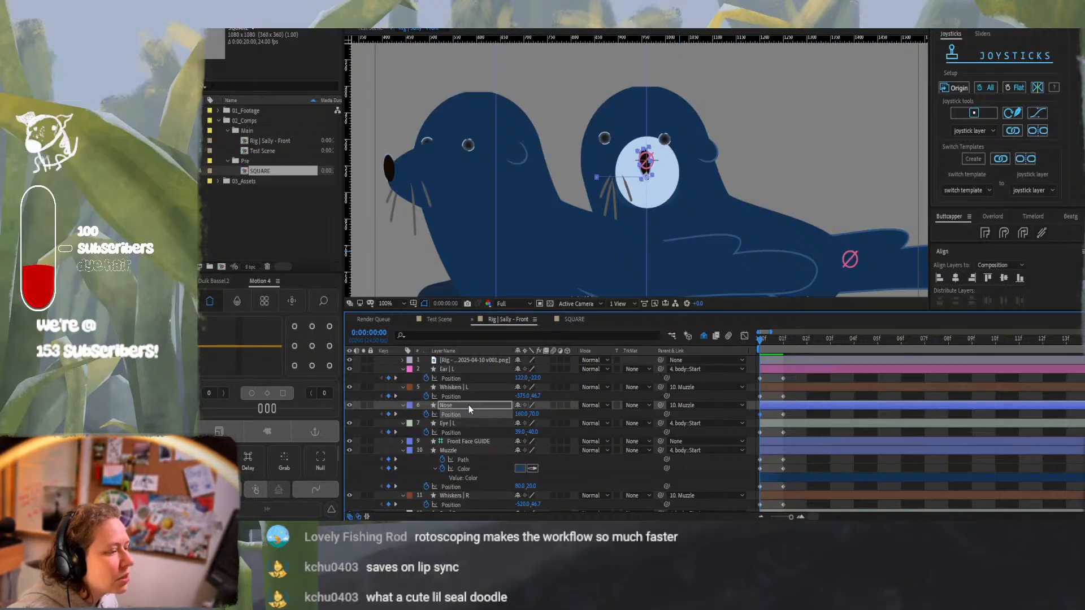
pyautogui.click(954, 282)
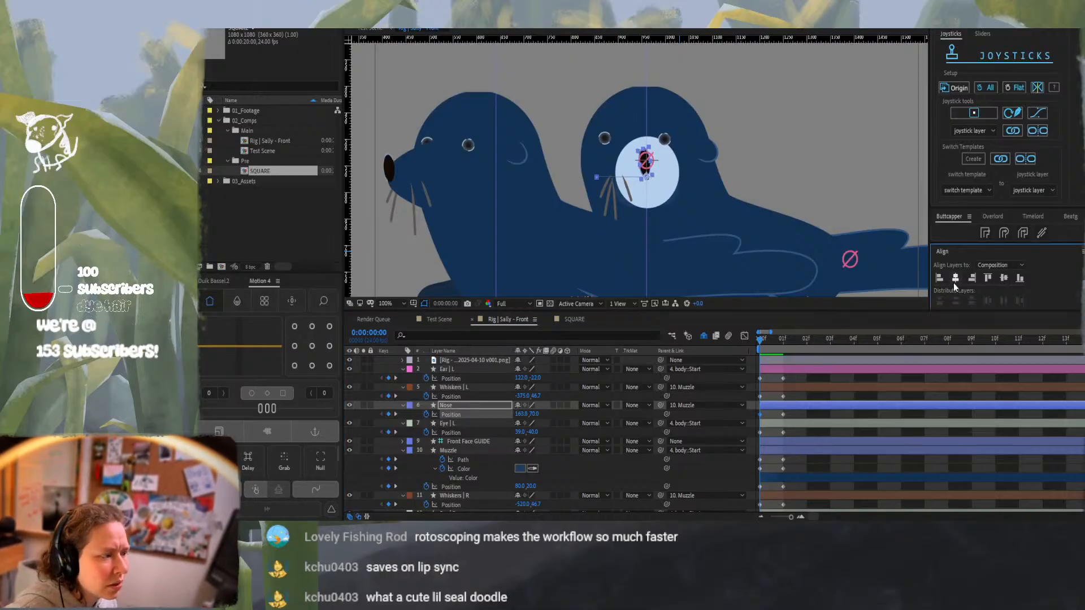
# Keyframe the Nose layer's Rotation at frames 0 and 1, and set it to 0° at frame 0
pyautogui.click(479, 408)
pyautogui.hotkey('shift', 'r')
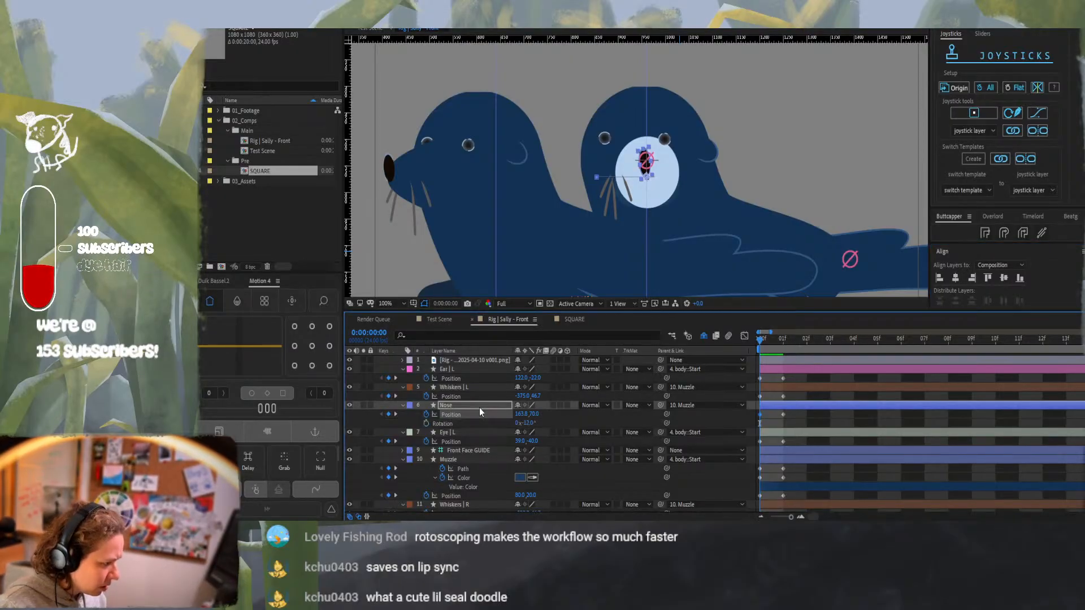
pyautogui.click(425, 424)
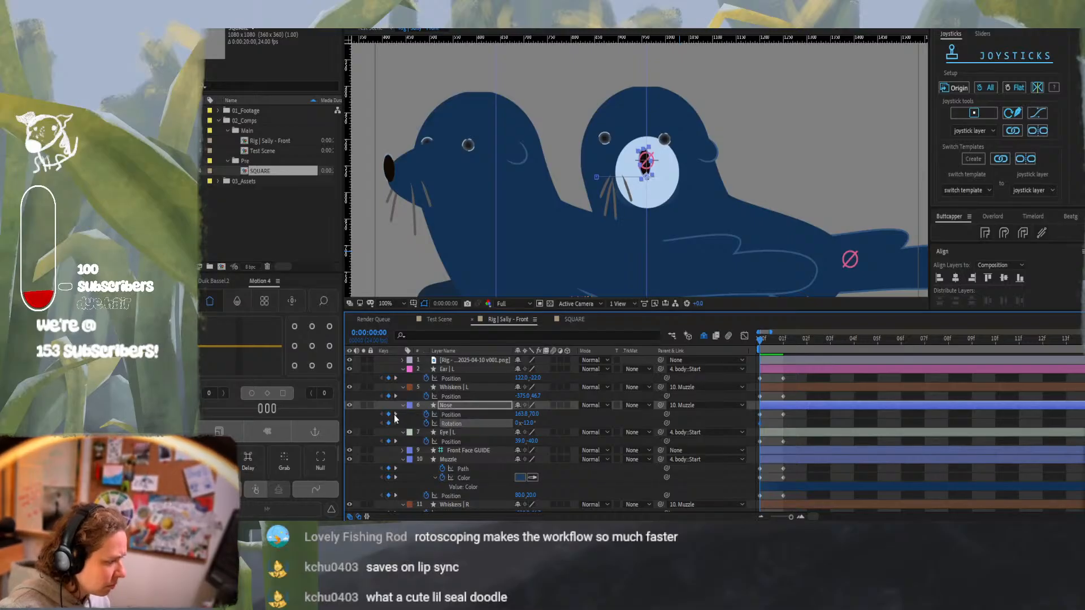
pyautogui.press('pagedown')
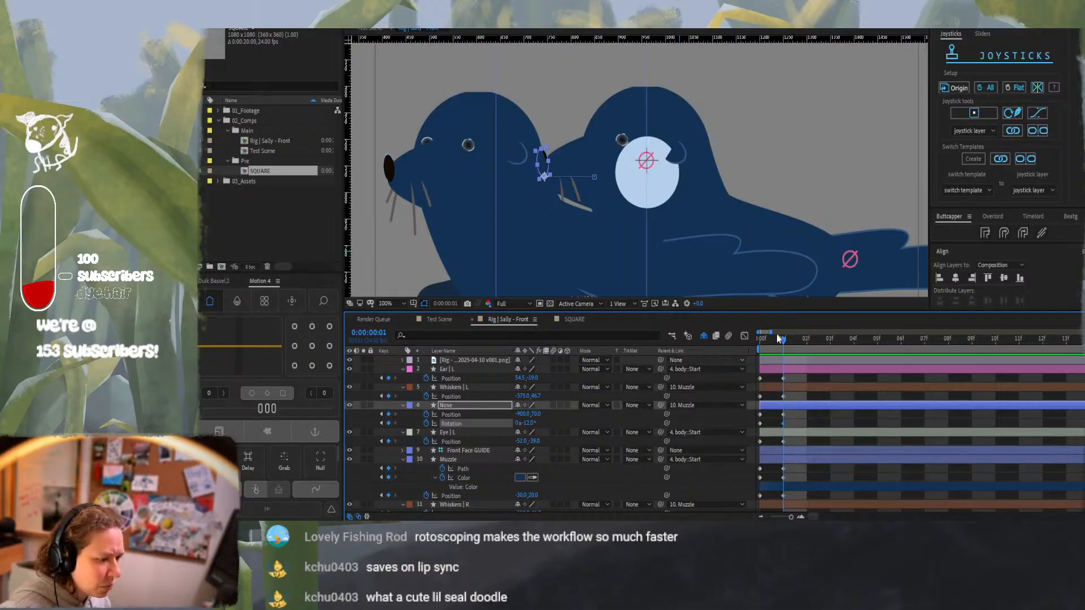
pyautogui.click(756, 340)
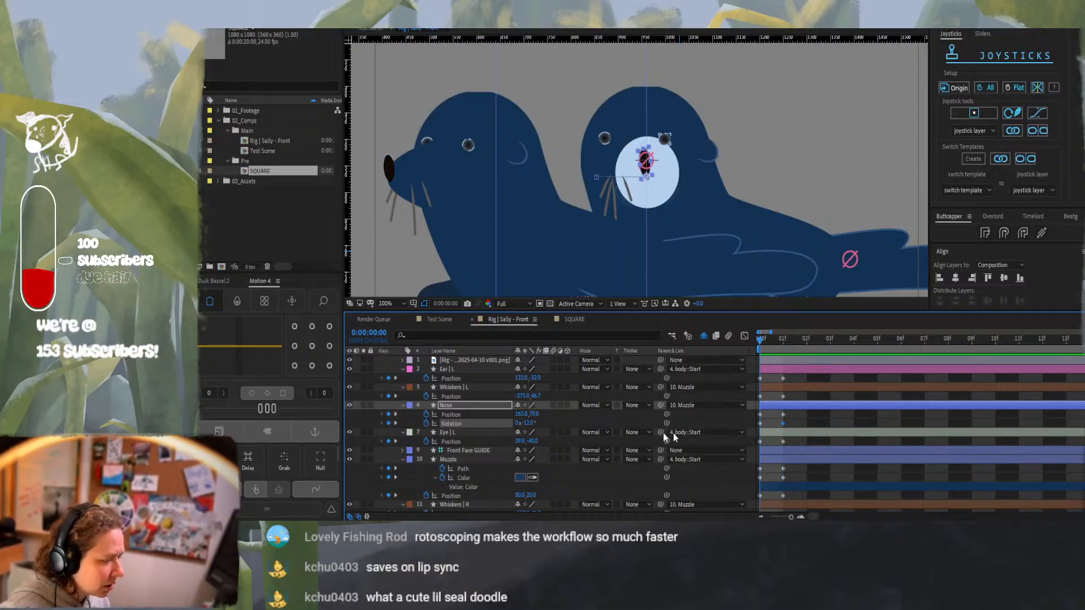
pyautogui.click(760, 423)
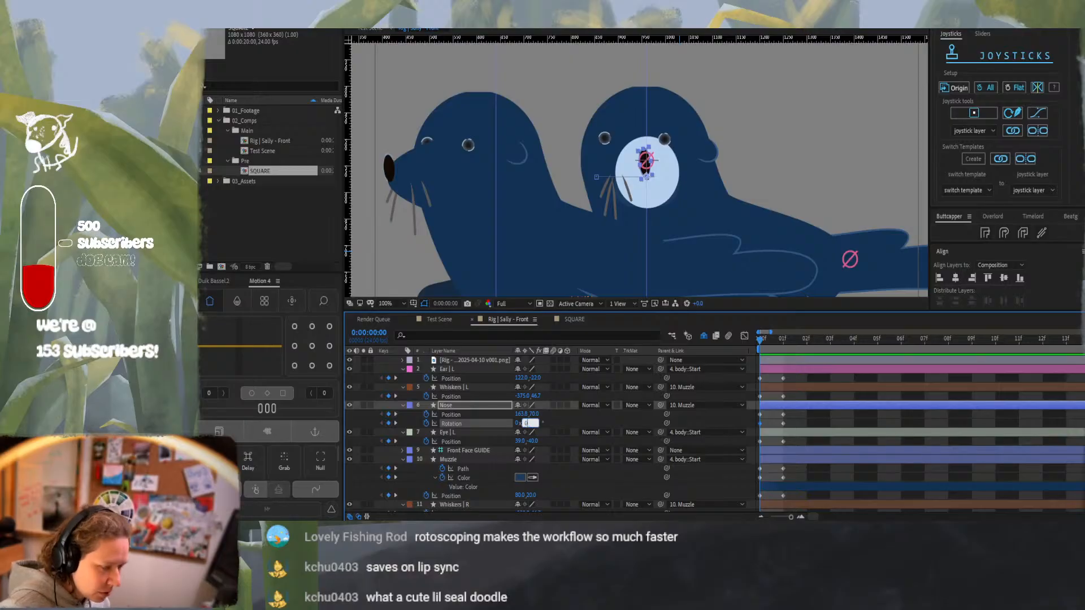
pyautogui.press('Return')
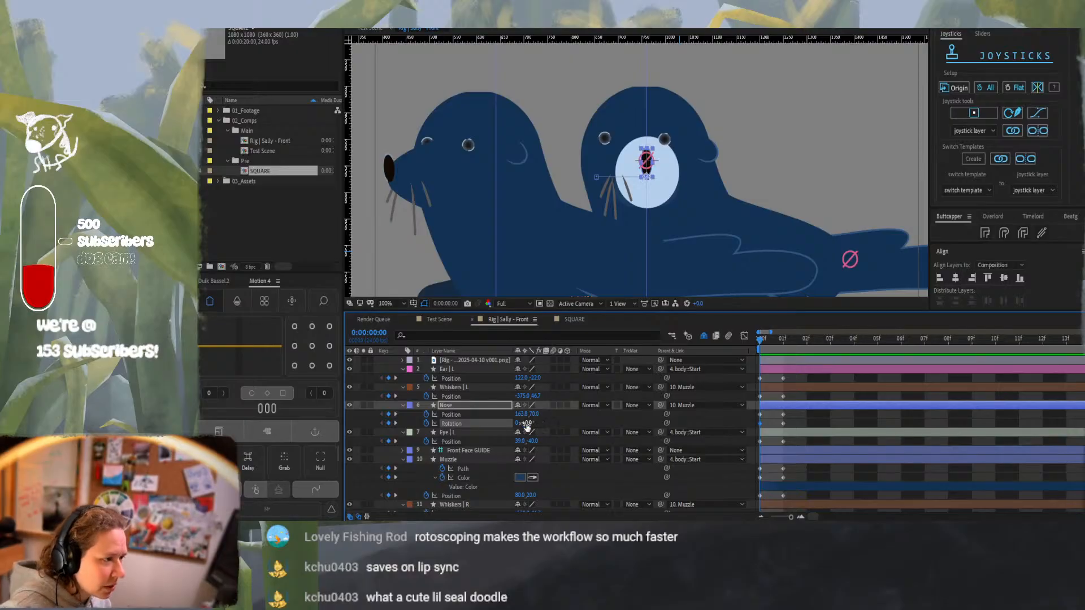
pyautogui.click(842, 419)
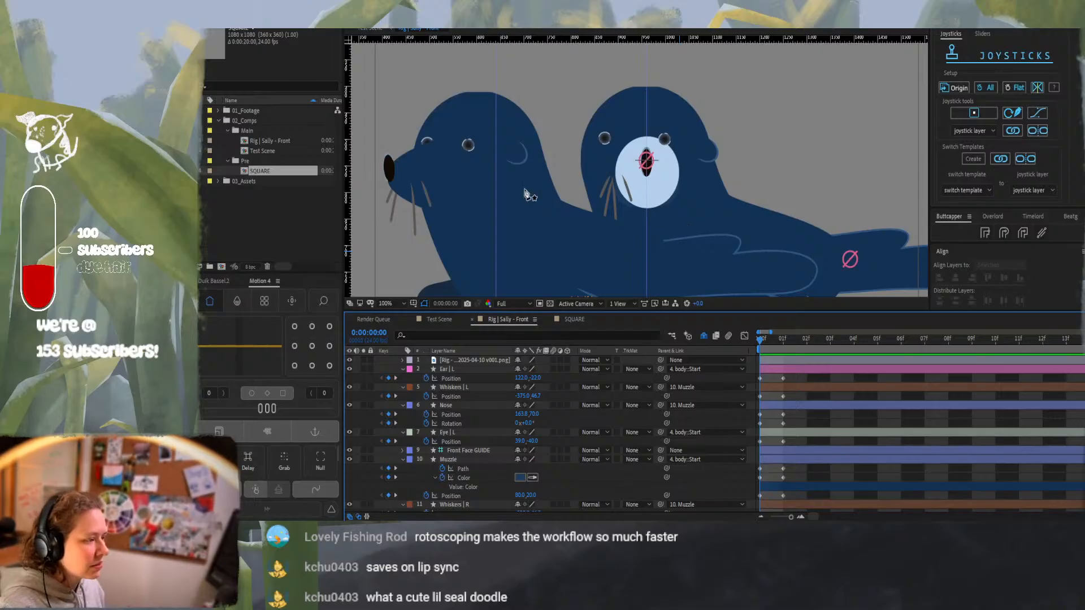
# Move the spare vertical guide to the pale ellipse's edge nearest Eye | L, and check the reference sketches in the paint program
pyautogui.moveTo(496, 187); pyautogui.dragTo(676, 178)
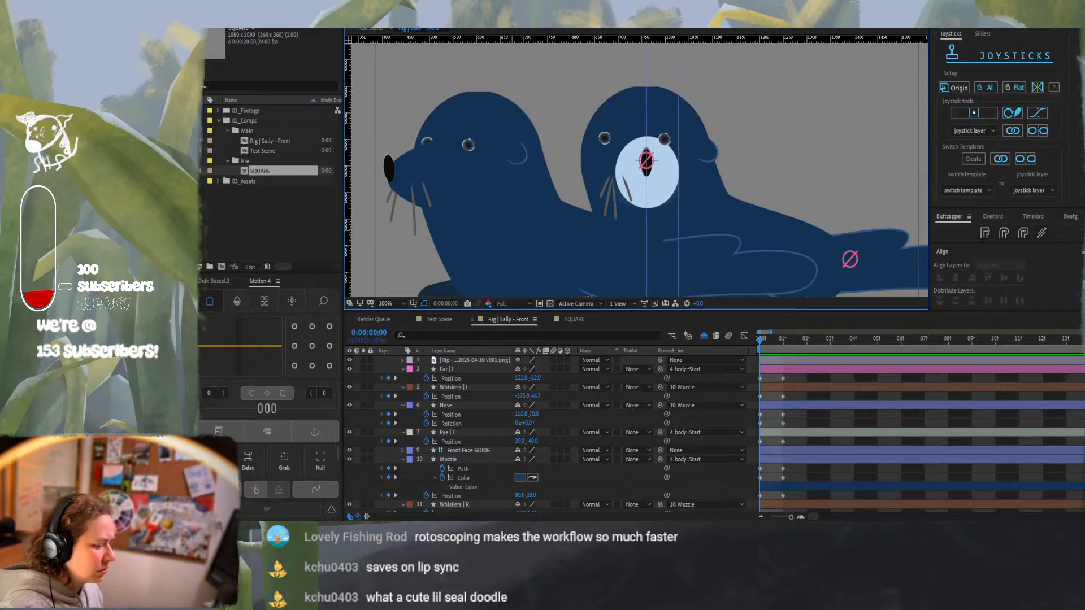
pyautogui.hotkey('alt', 'Tab')
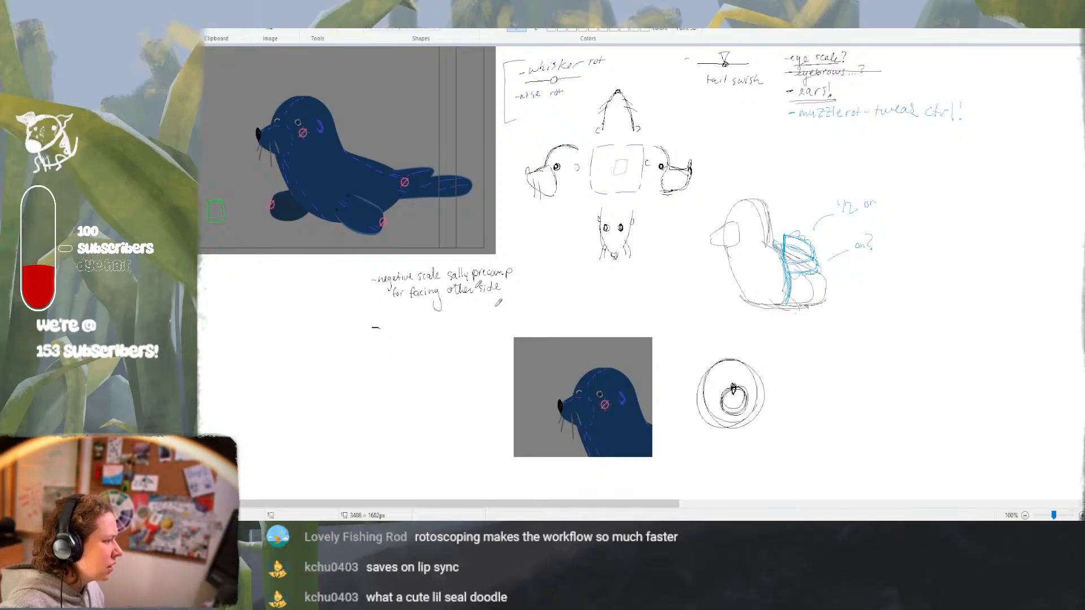
pyautogui.hotkey('alt', 'Tab')
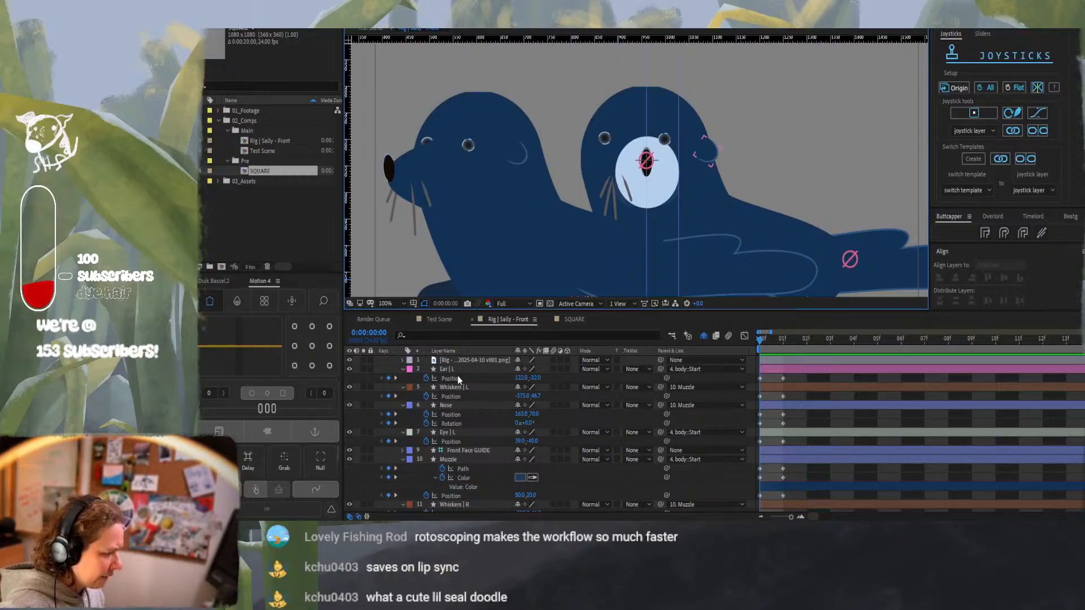
# Move the Eye | L layer onto the vertical guide at the ellipse's edge at frame 0, to X 67.5
pyautogui.click(467, 432)
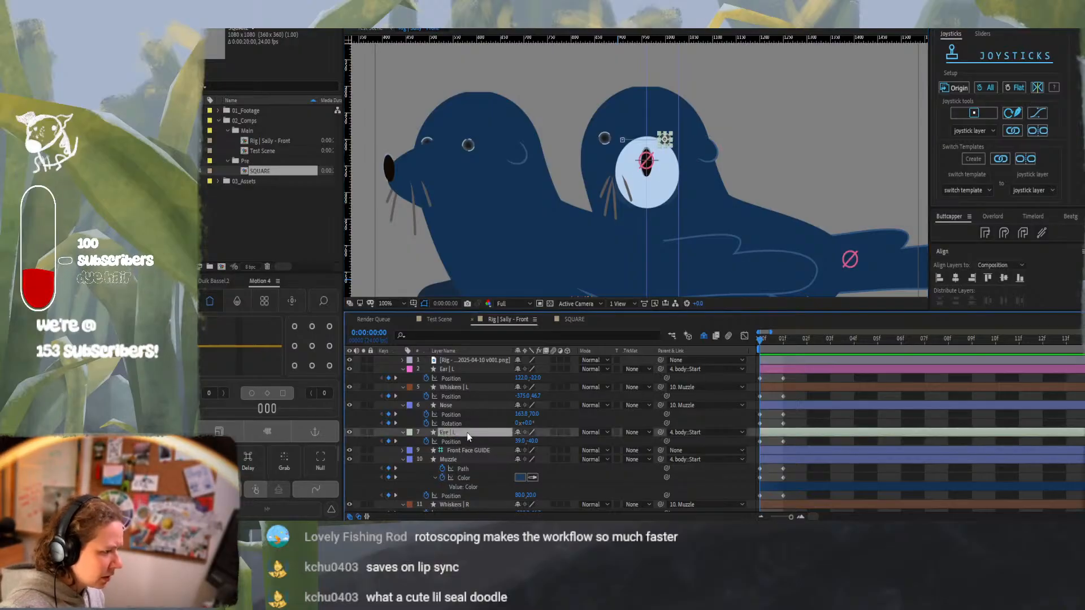
pyautogui.hotkey('shift', 'Right')
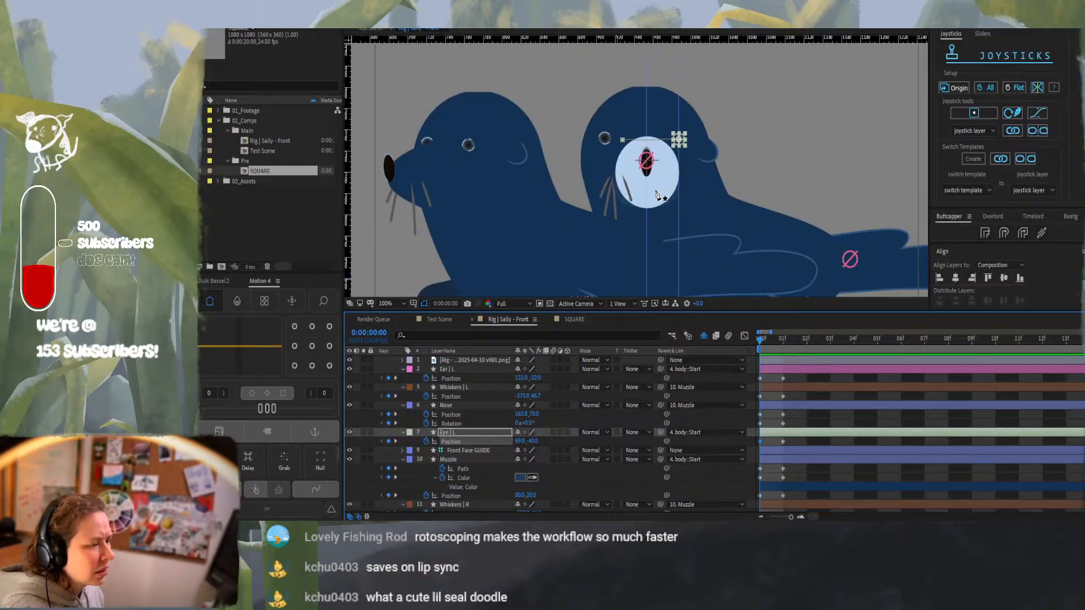
pyautogui.scroll(4, 656, 195)
pyautogui.scroll(-2, 653, 189)
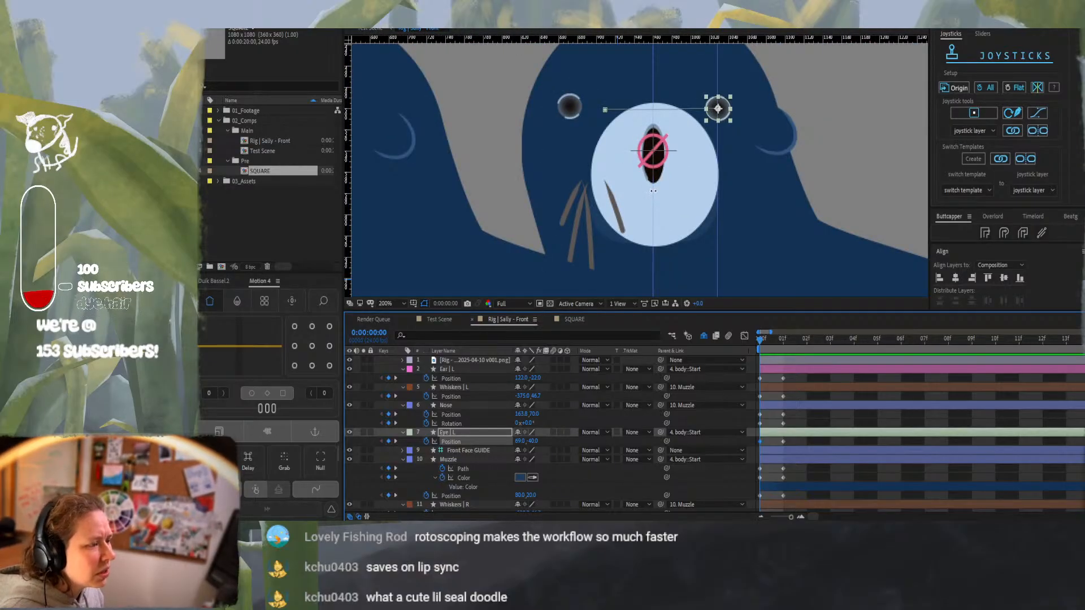
pyautogui.press('Left')
pyautogui.press('Left')
pyautogui.press('Left')
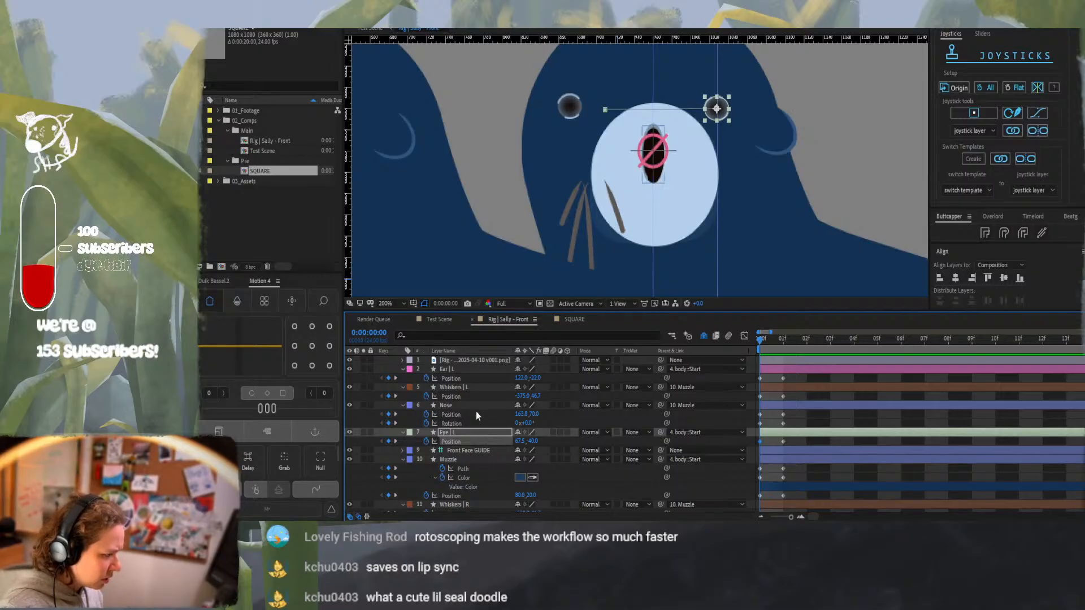
# Place a vertical guide at the ellipse's opposite edge and move the Eye | R layer up to it at frame 0, to about X -68
pyautogui.scroll(-3, 475, 415)
pyautogui.click(470, 462)
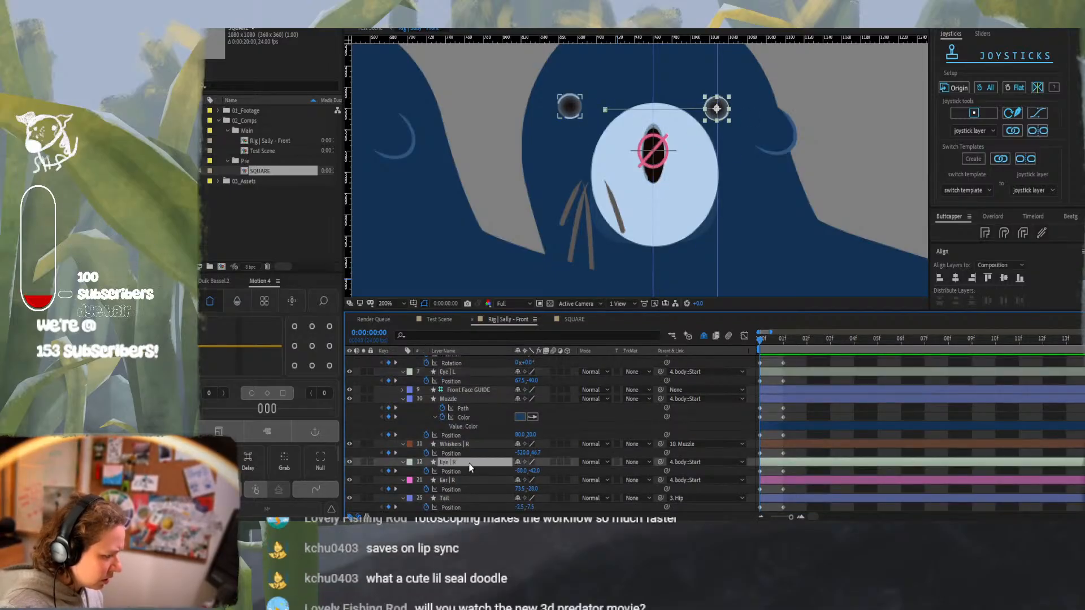
pyautogui.hotkey('shift', 'Right')
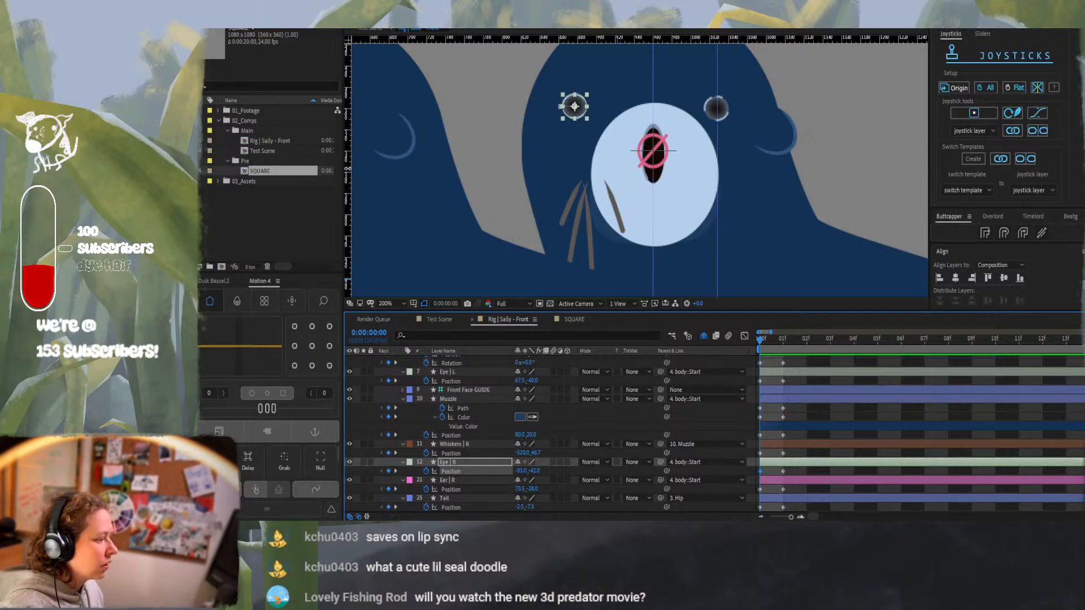
pyautogui.moveTo(347, 169); pyautogui.dragTo(590, 170)
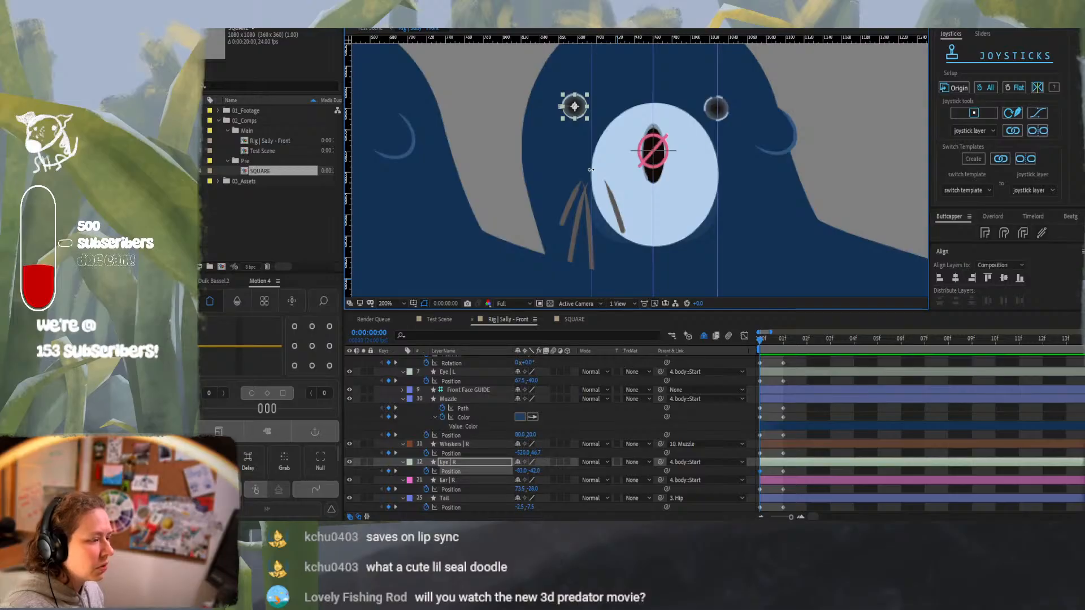
pyautogui.click(481, 461)
pyautogui.press('Right')
pyautogui.press('Right')
pyautogui.press('Right')
pyautogui.press('Right')
pyautogui.press('Right')
pyautogui.press('Right')
pyautogui.press('Right')
pyautogui.press('Right')
pyautogui.press('Right')
pyautogui.press('Right')
pyautogui.press('Right')
pyautogui.press('Right')
pyautogui.press('Right')
pyautogui.press('Right')
pyautogui.press('Right')
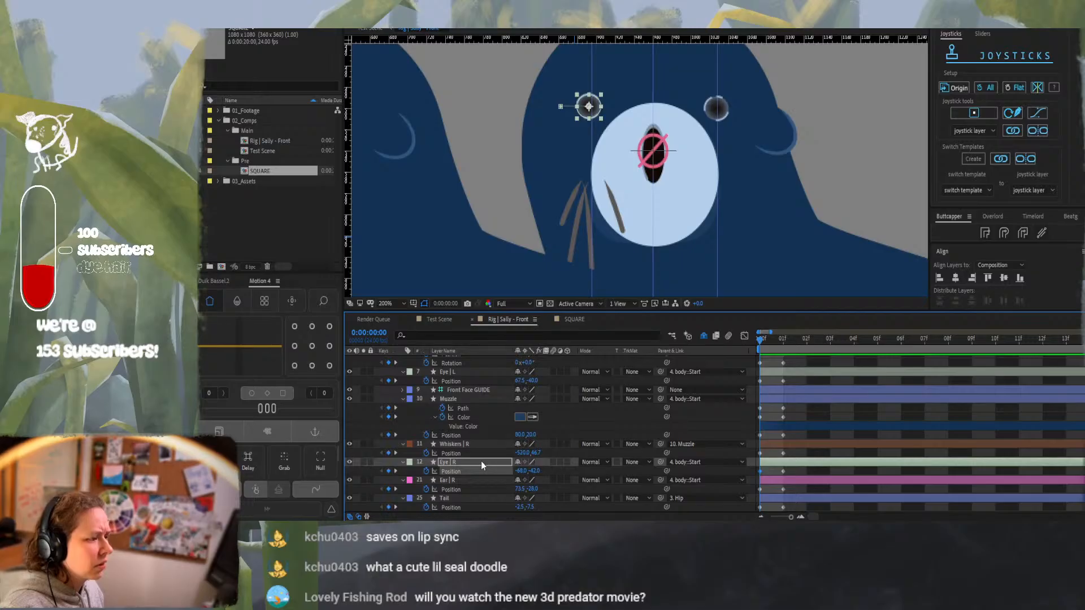
# Place a horizontal guide at eye height and align the Eye | R layer with both guides at frame 0, to X -65, Y -40
pyautogui.moveTo(729, 37); pyautogui.dragTo(733, 108)
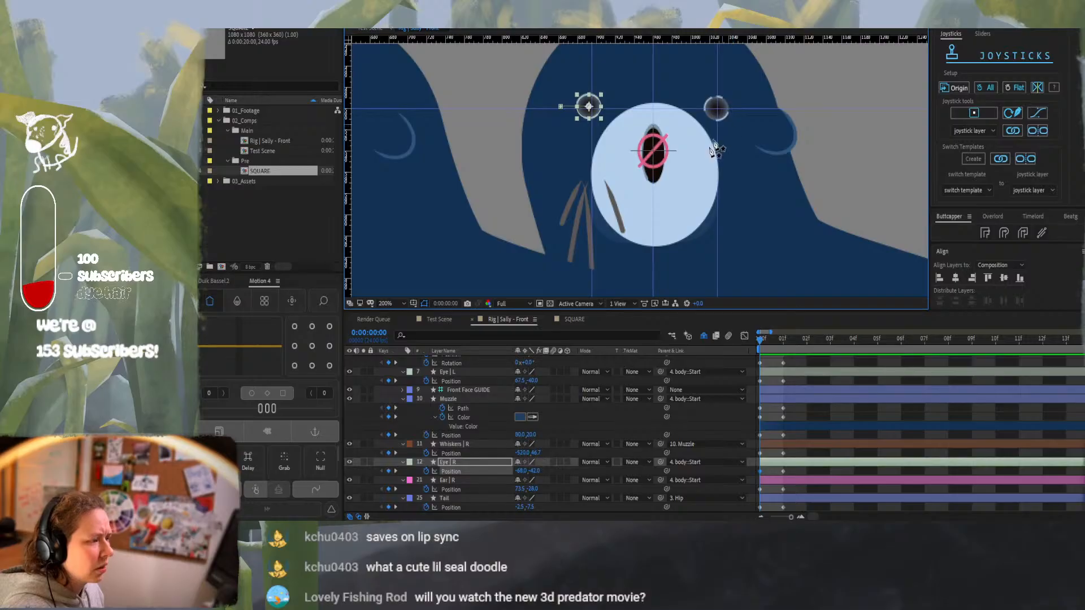
pyautogui.press('Down')
pyautogui.press('Down')
pyautogui.press('Down')
pyautogui.press('Down')
pyautogui.press('Down')
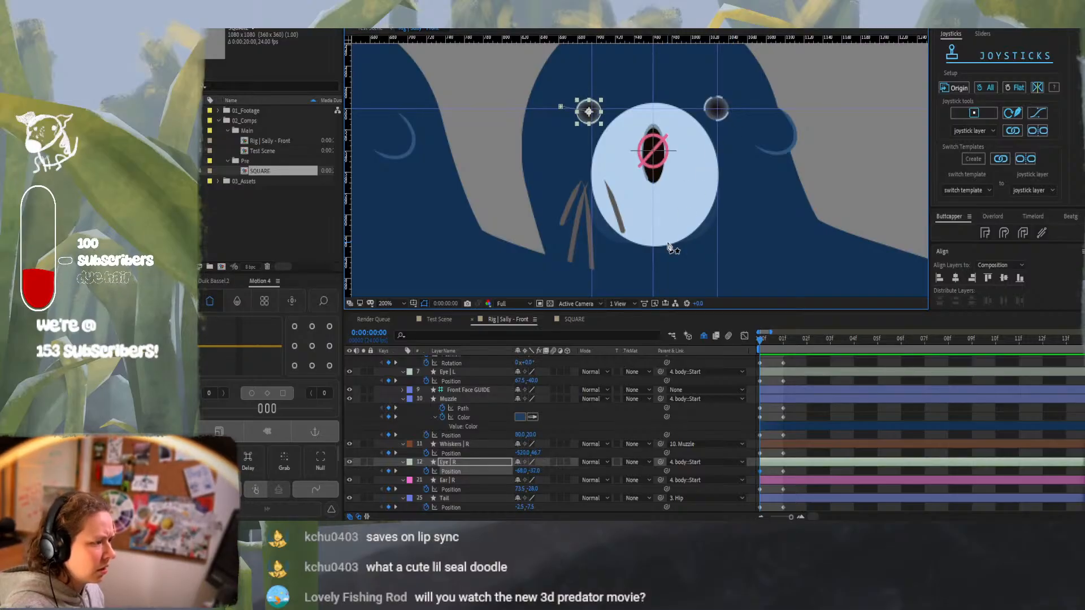
pyautogui.press('Up')
pyautogui.press('Up')
pyautogui.press('Up')
pyautogui.press('Up')
pyautogui.press('Up')
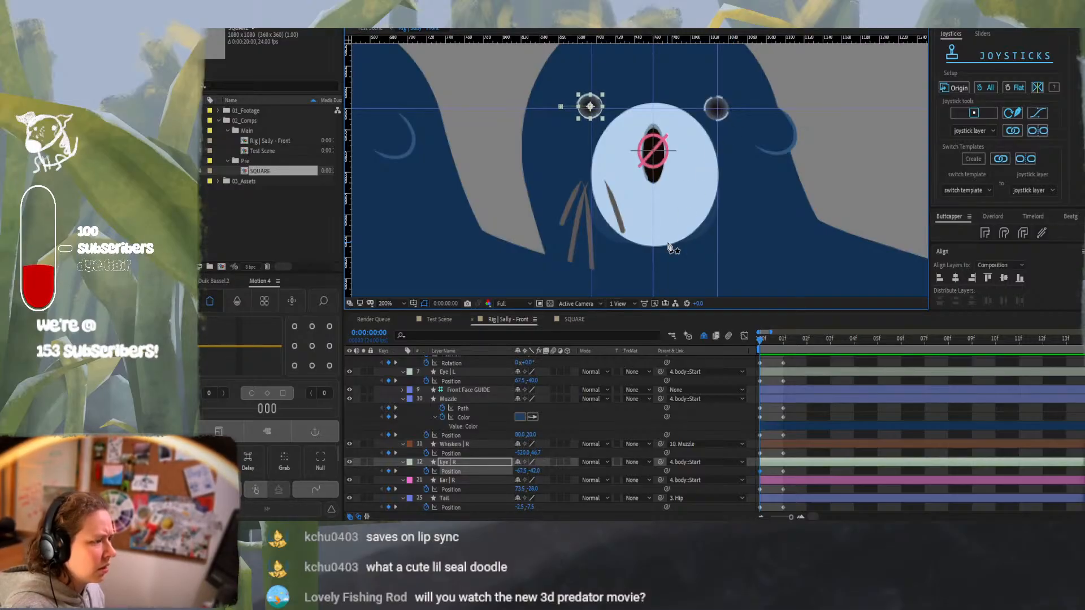
pyautogui.press('Right')
pyautogui.press('Right')
pyautogui.press('Right')
pyautogui.press('Right')
pyautogui.press('Right')
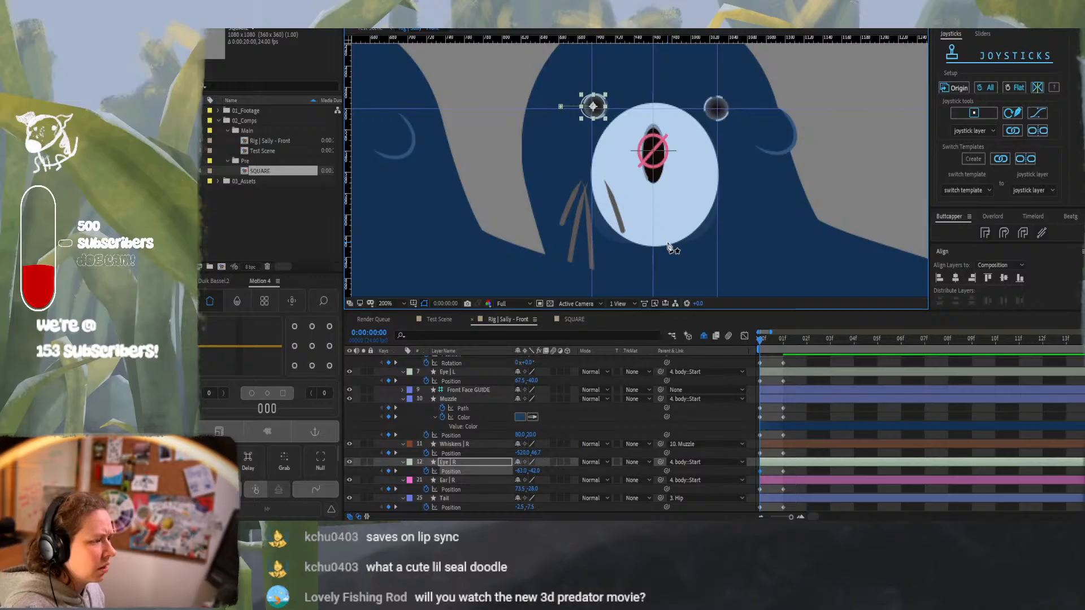
pyautogui.press('Left')
pyautogui.press('Left')
pyautogui.press('Left')
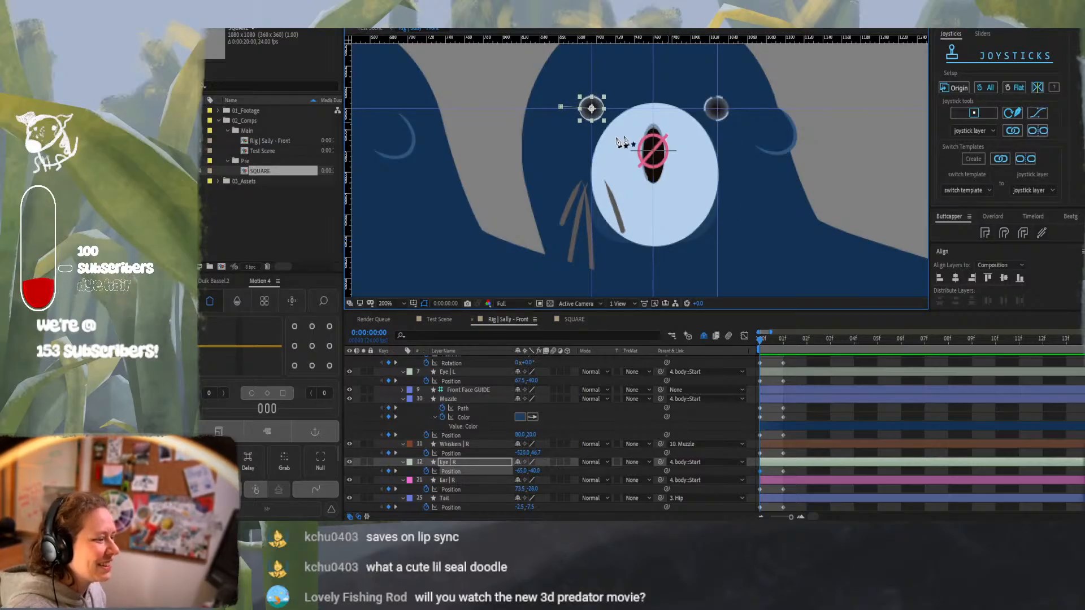
# Nudge the Eye | L layer outward at frame 0, to X 68
pyautogui.press('.')
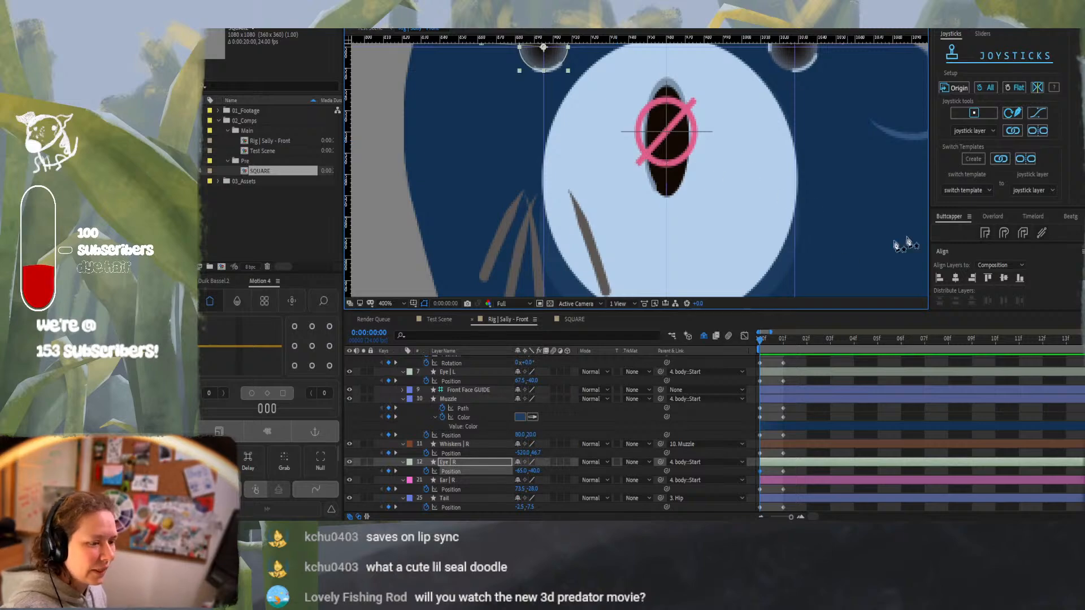
pyautogui.moveTo(683, 185); pyautogui.dragTo(689, 225)
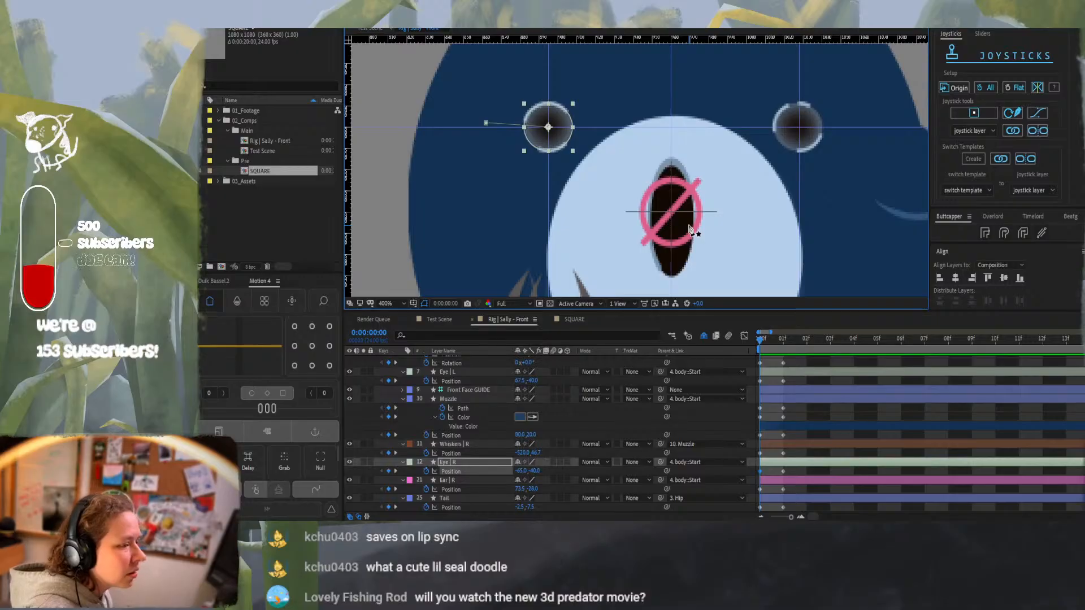
pyautogui.click(453, 373)
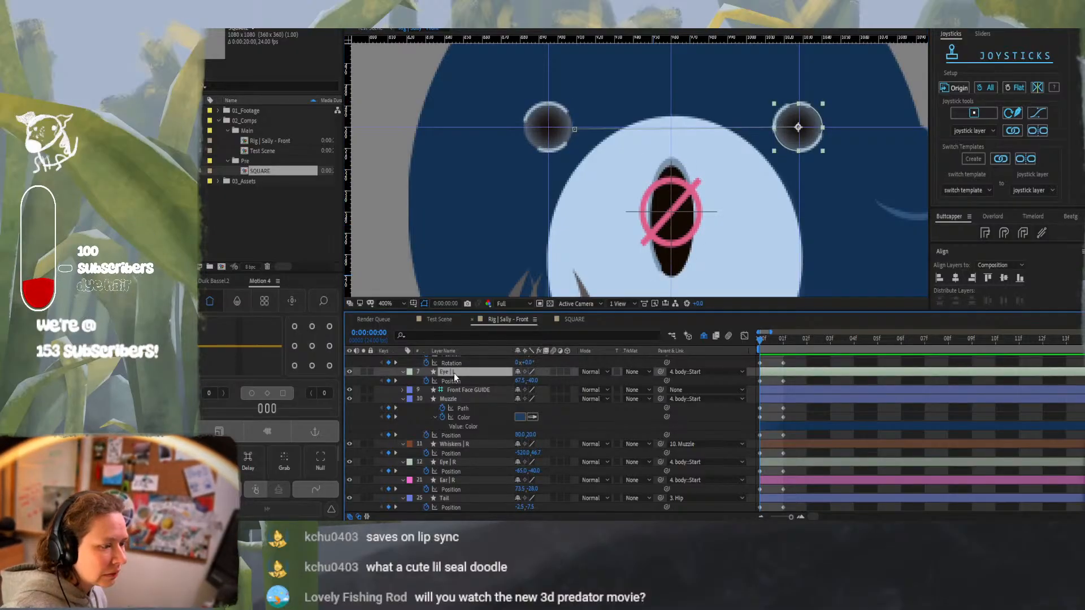
pyautogui.press('Right')
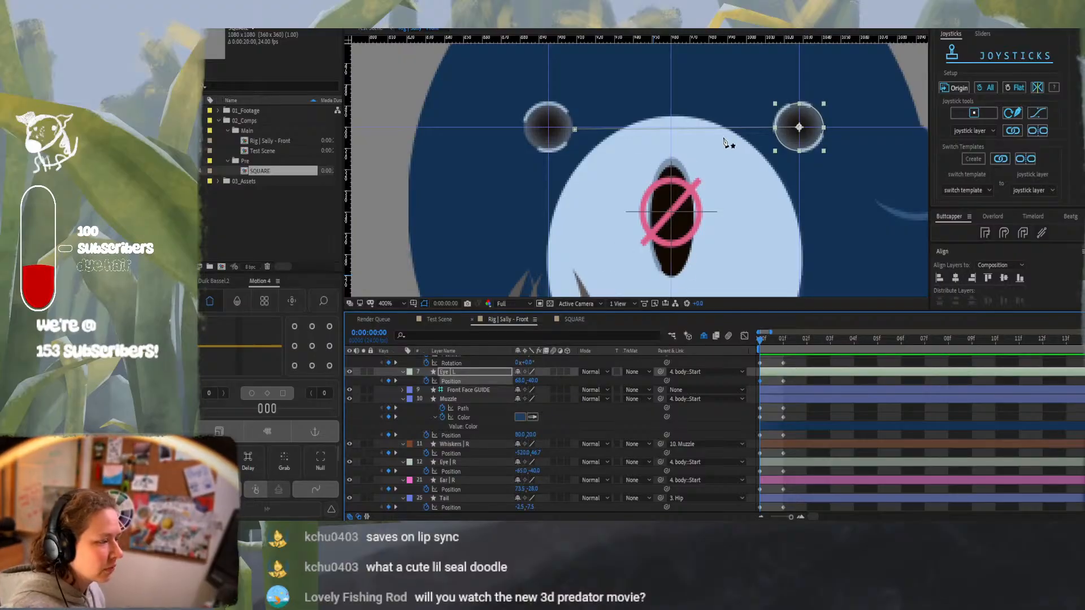
# Compare the rig's poses at frames 0 and 1, and check the reference sketches in the paint program
pyautogui.press(',')
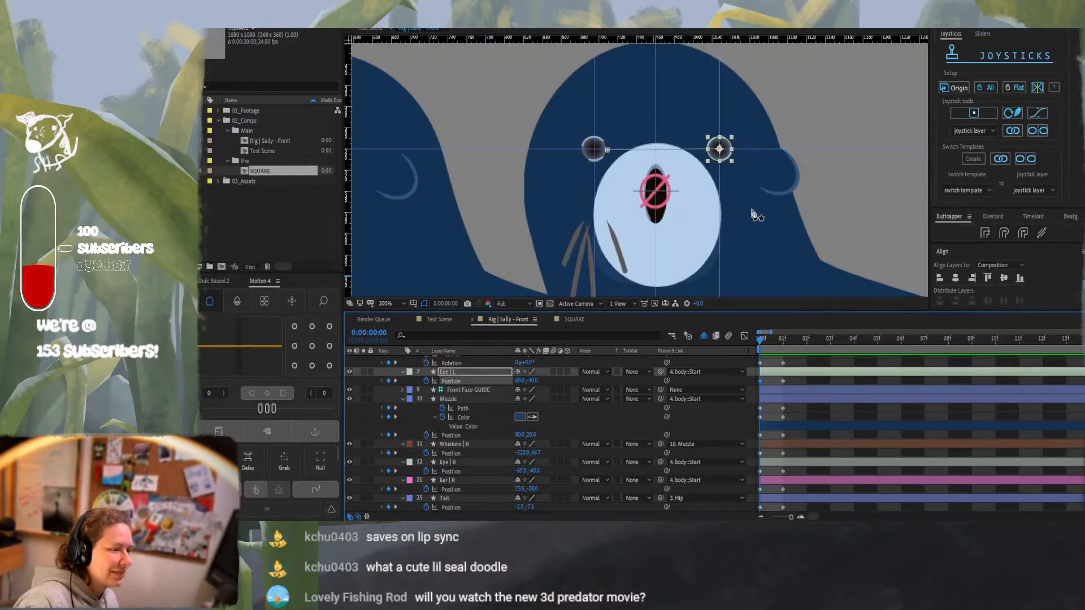
pyautogui.click(783, 344)
pyautogui.click(762, 349)
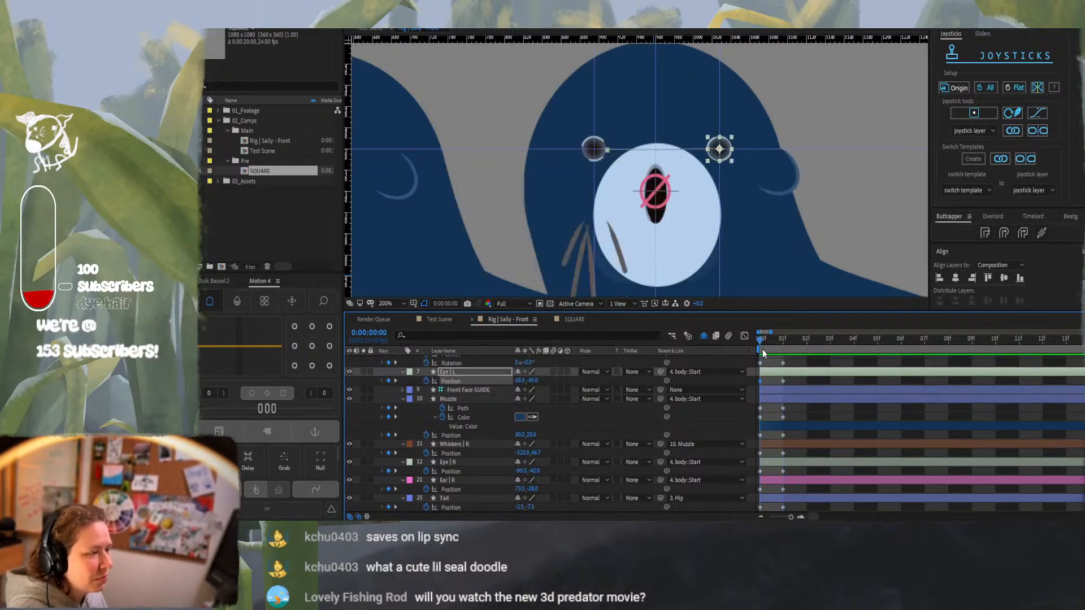
pyautogui.moveTo(775, 348)
pyautogui.mouseDown()
pyautogui.moveTo(786, 347)
pyautogui.moveTo(761, 342)
pyautogui.moveTo(783, 335)
pyautogui.mouseUp()
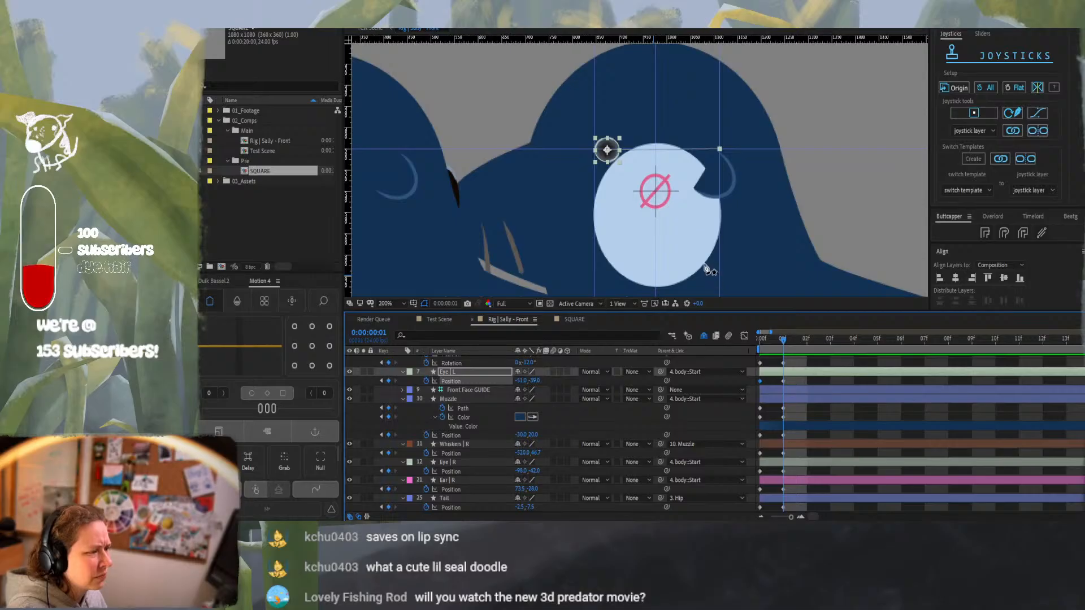
pyautogui.scroll(-1, 706, 268)
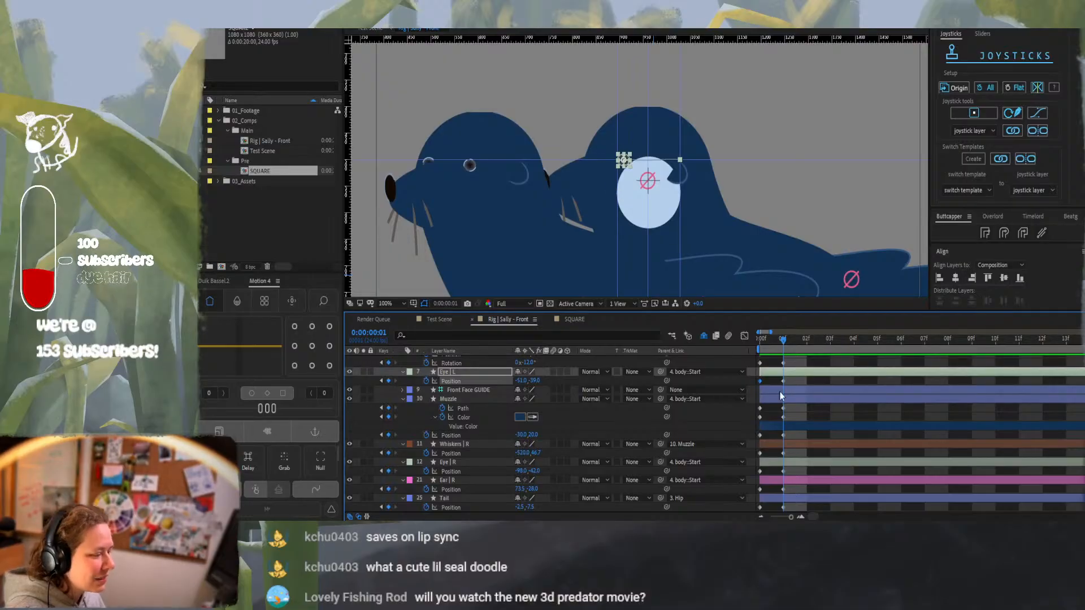
pyautogui.scroll(1, 641, 170)
pyautogui.press(',')
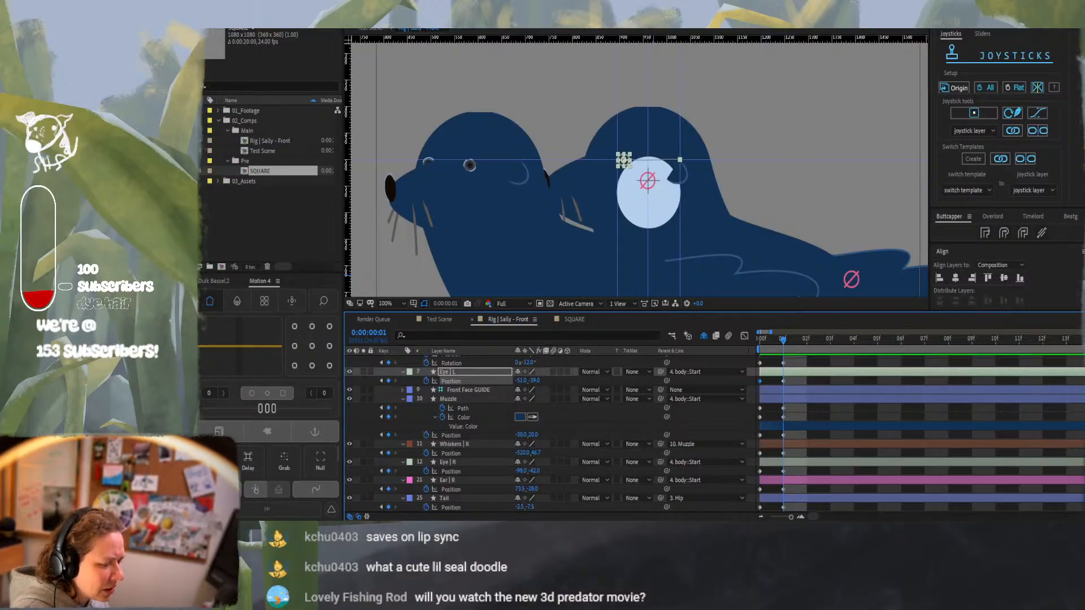
pyautogui.hotkey('alt', 'Tab')
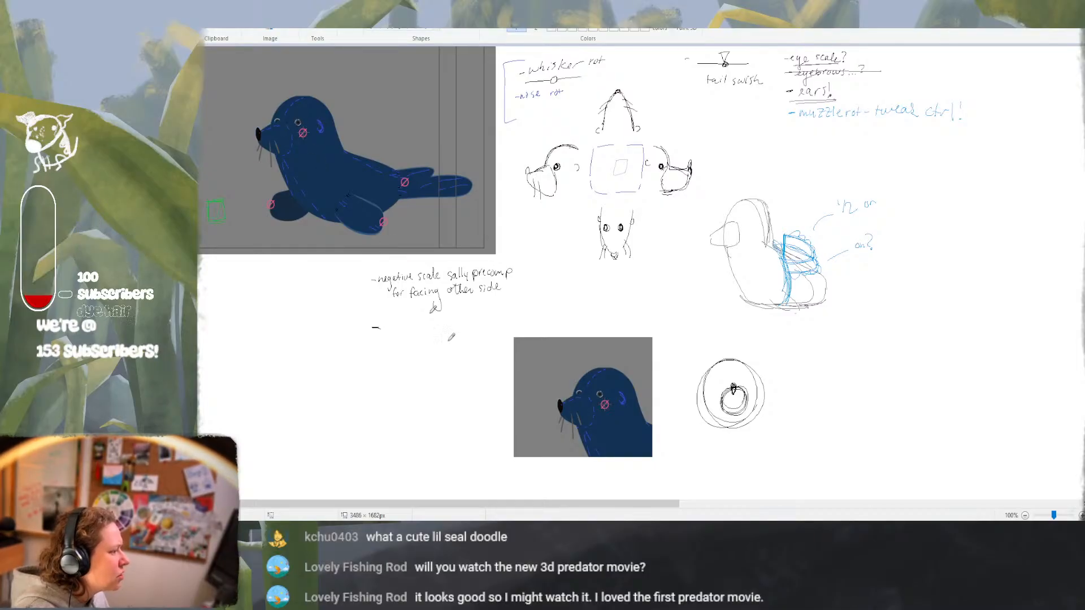
pyautogui.hotkey('alt', 'Tab')
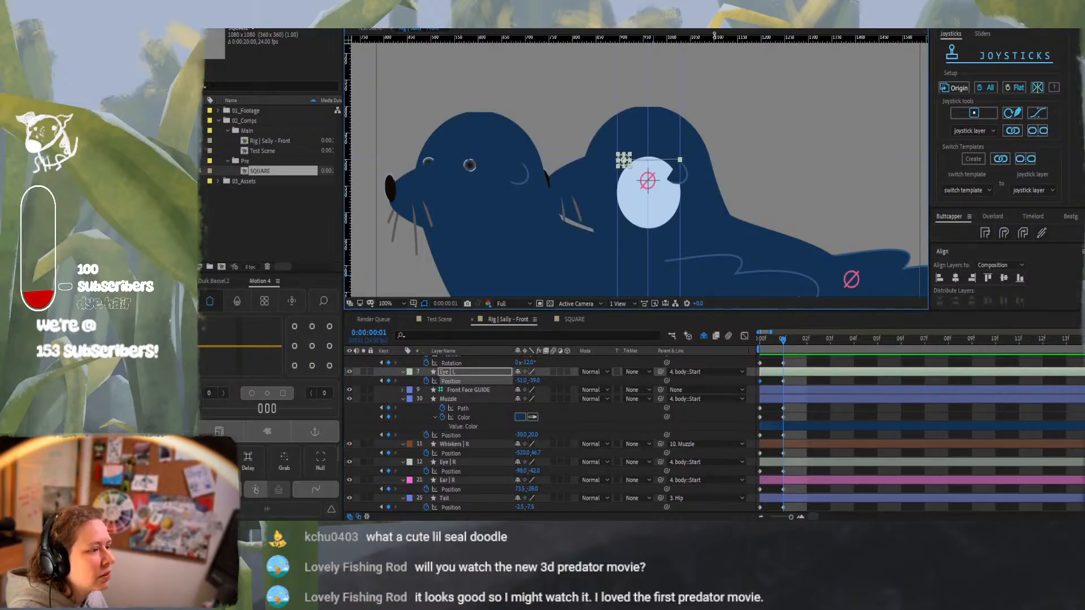
# Replace the vertical guides around the pale ellipse with one at the head's front edge and one just ahead of the side-view seal's near eye
pyautogui.moveTo(616, 119); pyautogui.dragTo(347, 134)
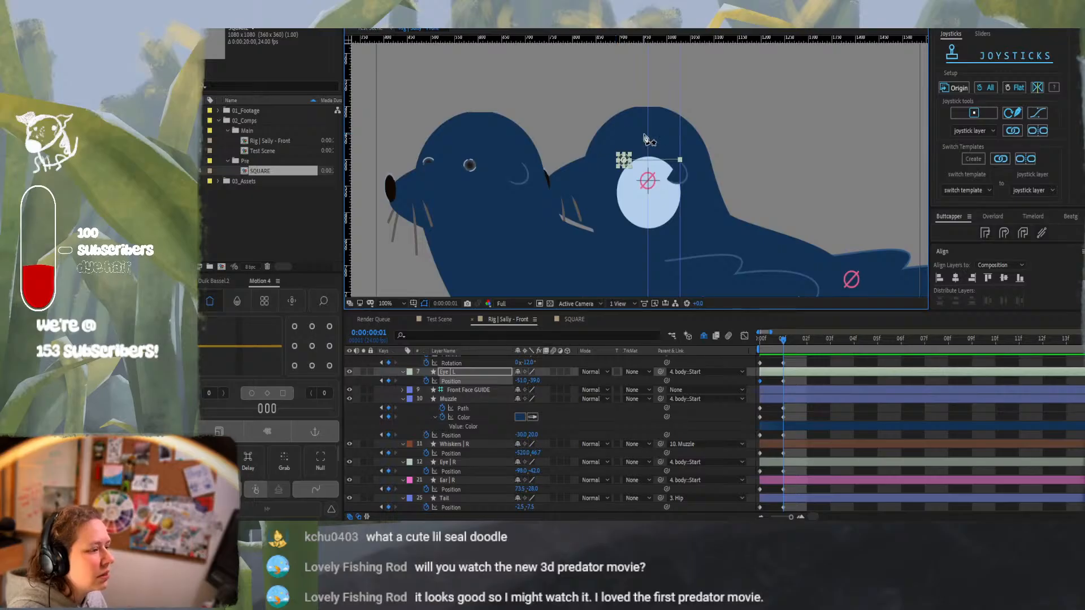
pyautogui.moveTo(648, 132); pyautogui.dragTo(435, 153)
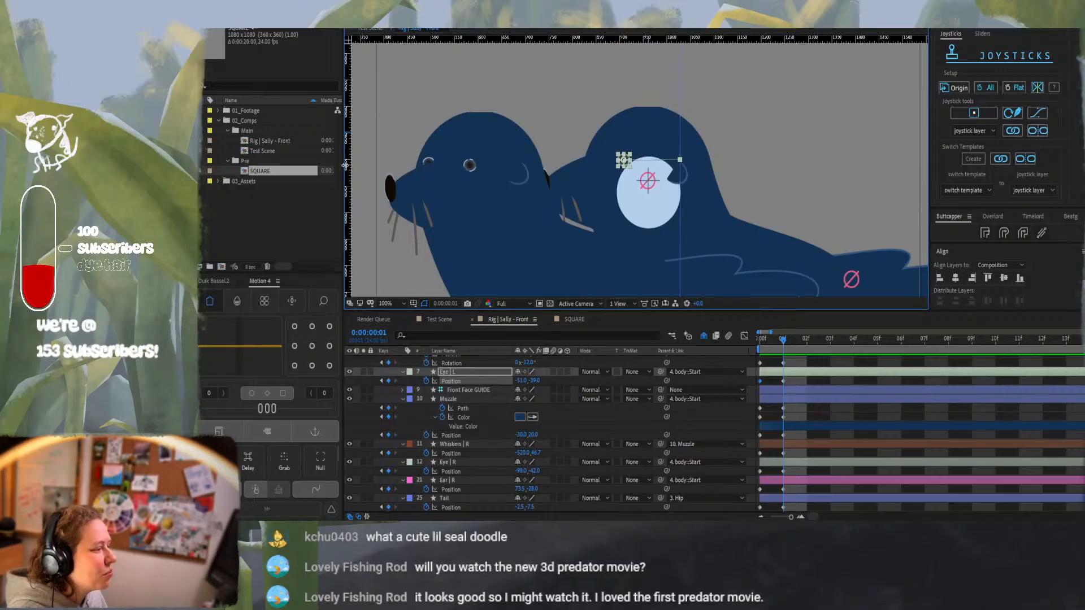
pyautogui.moveTo(540, 140); pyautogui.dragTo(358, 148)
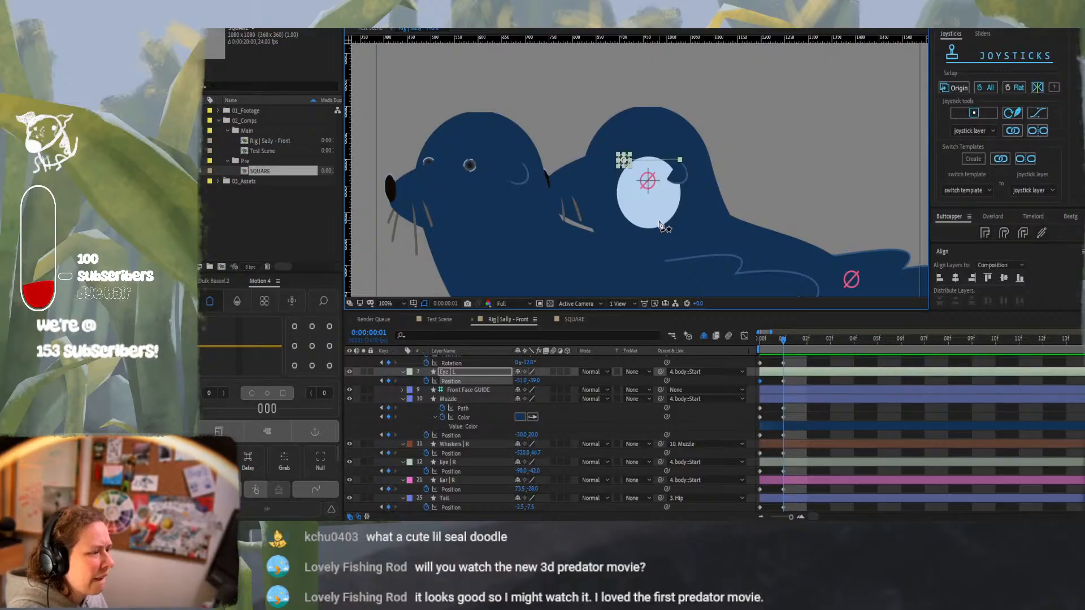
pyautogui.moveTo(353, 180); pyautogui.dragTo(585, 199)
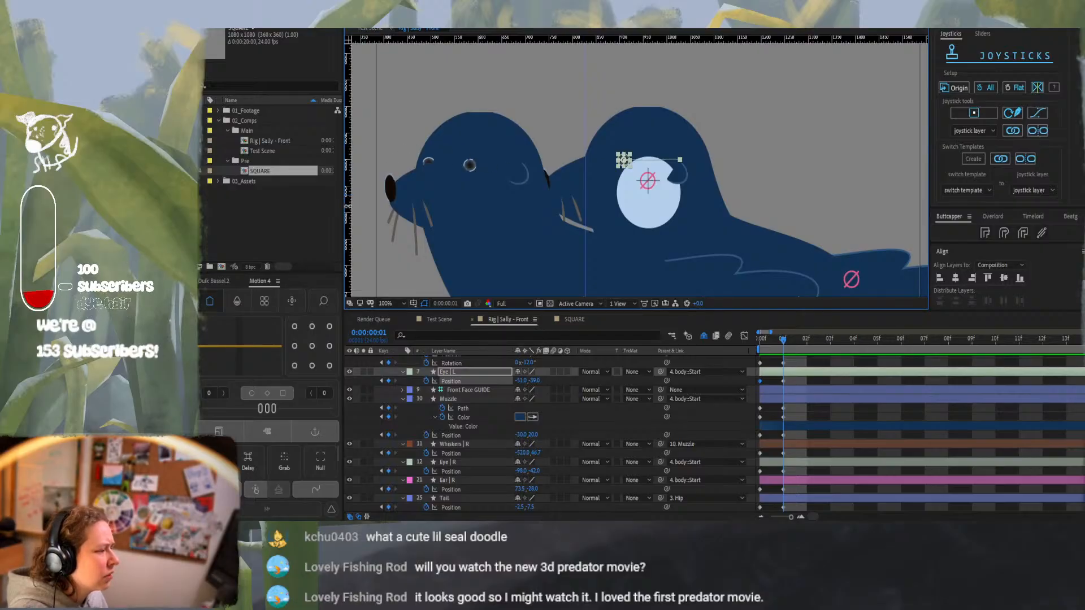
pyautogui.moveTo(347, 206); pyautogui.dragTo(456, 210)
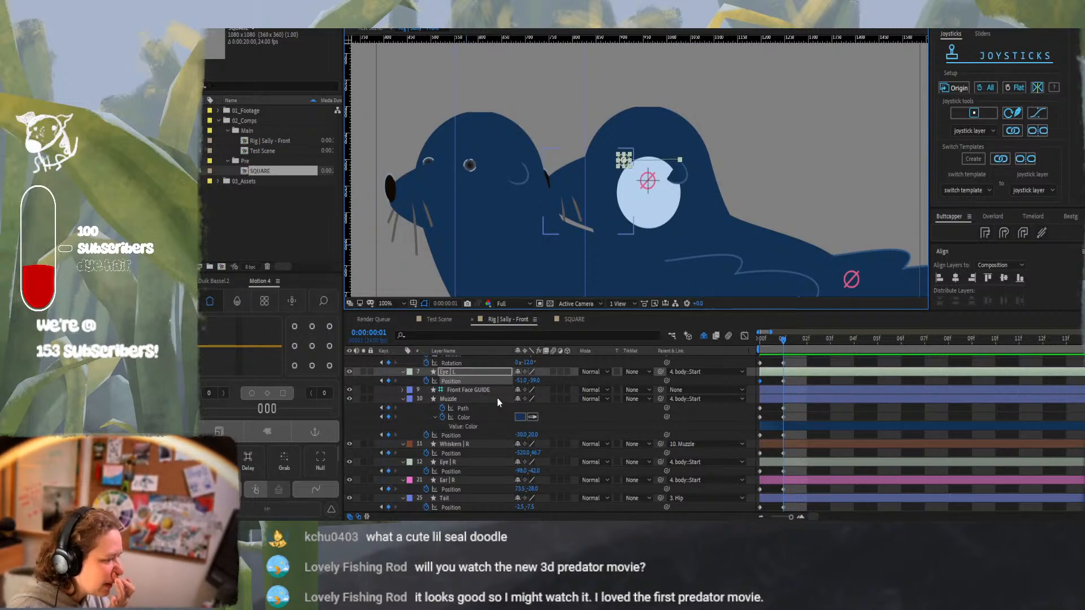
# Move the Eye | L layer at frame 1 to sit just inside the guide at the head's front edge, at X -120, Y -39
pyautogui.click(498, 400)
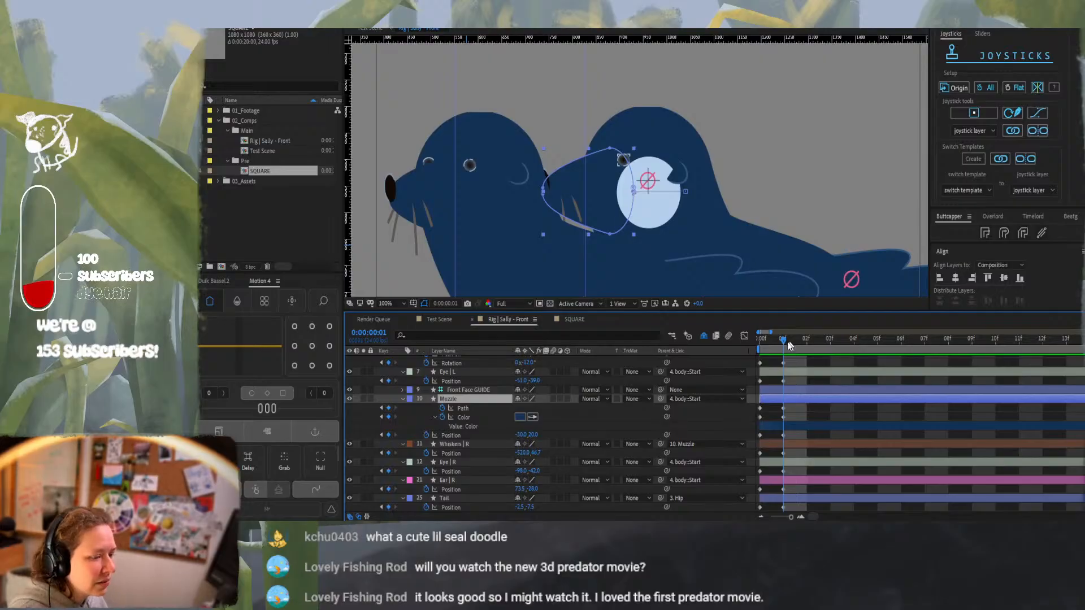
pyautogui.moveTo(784, 340)
pyautogui.mouseDown()
pyautogui.moveTo(762, 341)
pyautogui.moveTo(781, 341)
pyautogui.mouseUp()
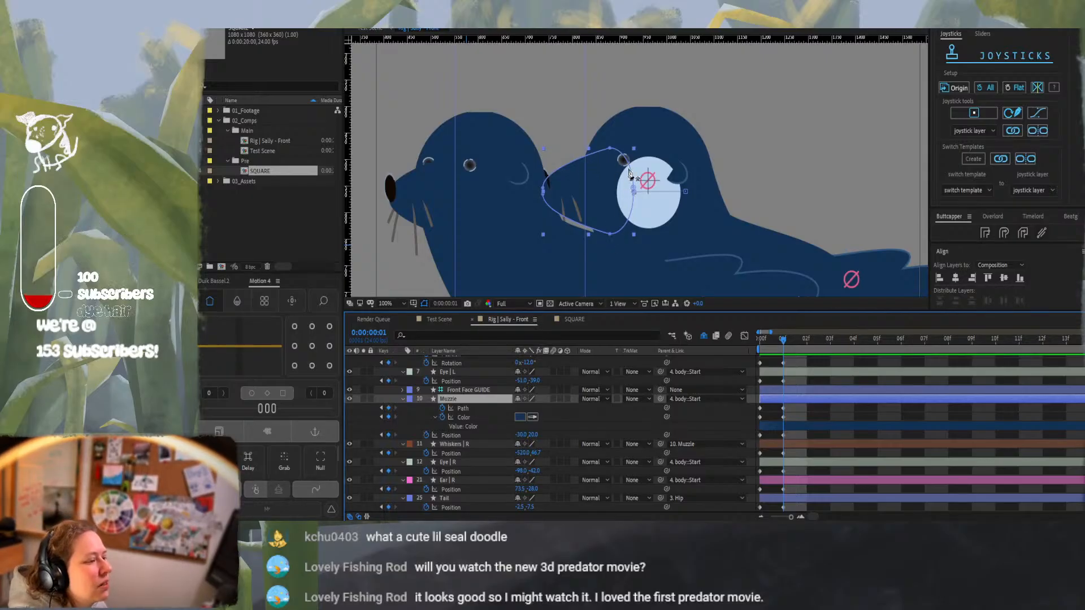
pyautogui.scroll(3, 453, 398)
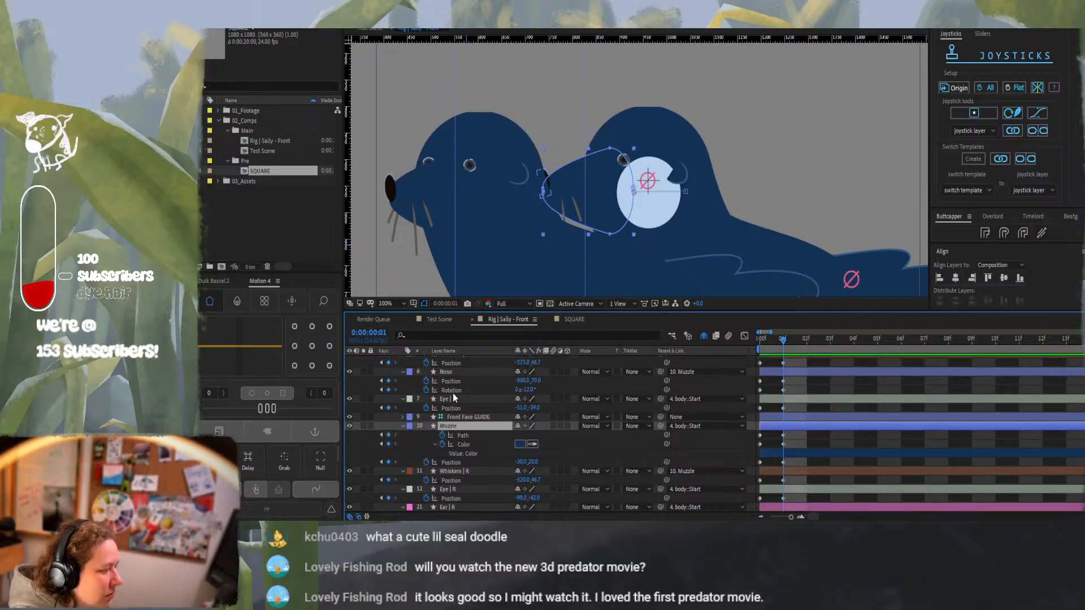
pyautogui.click(454, 370)
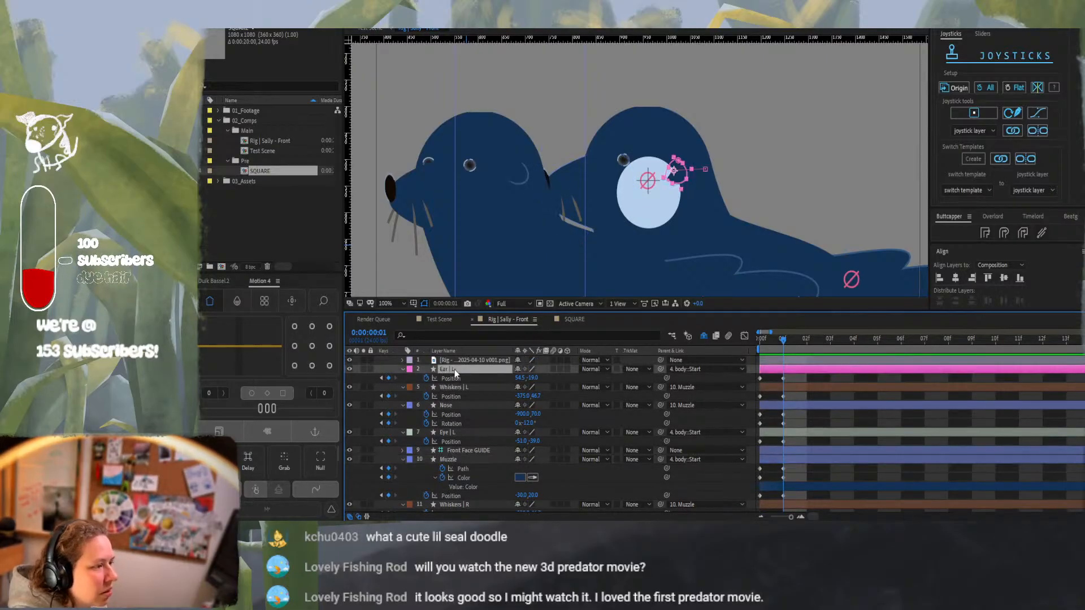
pyautogui.click(462, 431)
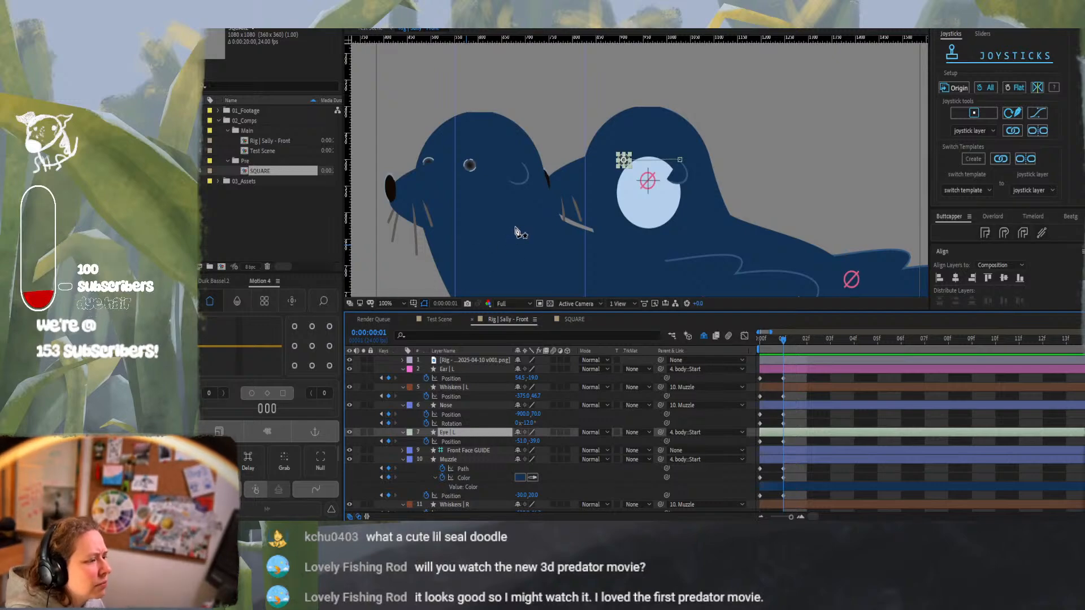
pyautogui.hotkey('shift', 'Left')
pyautogui.hotkey('shift', 'Left')
pyautogui.hotkey('shift', 'Left')
pyautogui.hotkey('shift', 'Left')
pyautogui.hotkey('shift', 'Left')
pyautogui.hotkey('shift', 'Left')
pyautogui.hotkey('shift', 'Left')
pyautogui.hotkey('shift', 'Left')
pyautogui.hotkey('shift', 'Left')
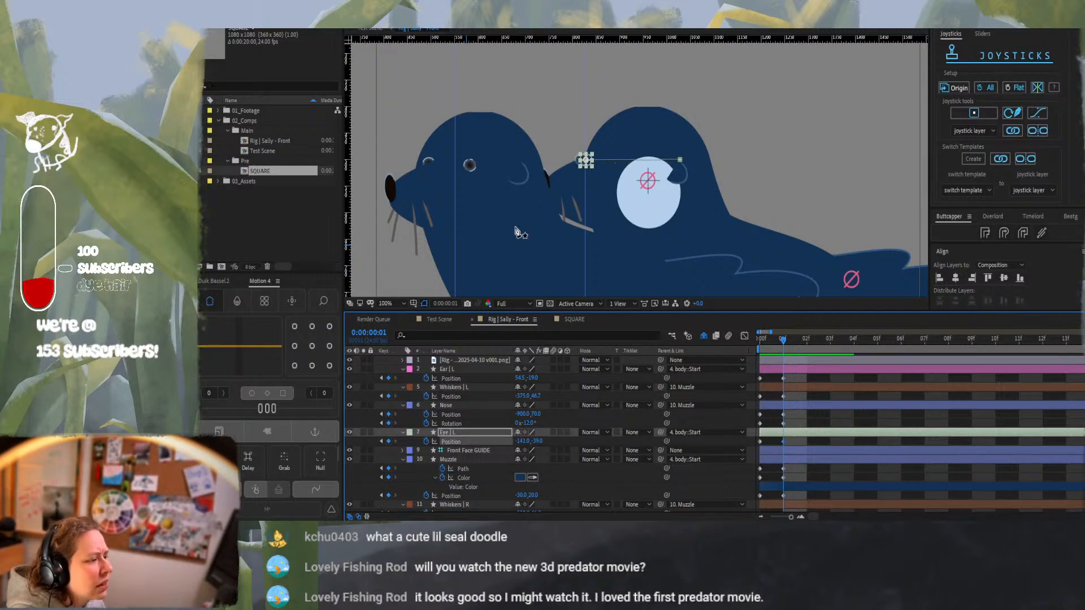
pyautogui.hotkey('shift', 'Right')
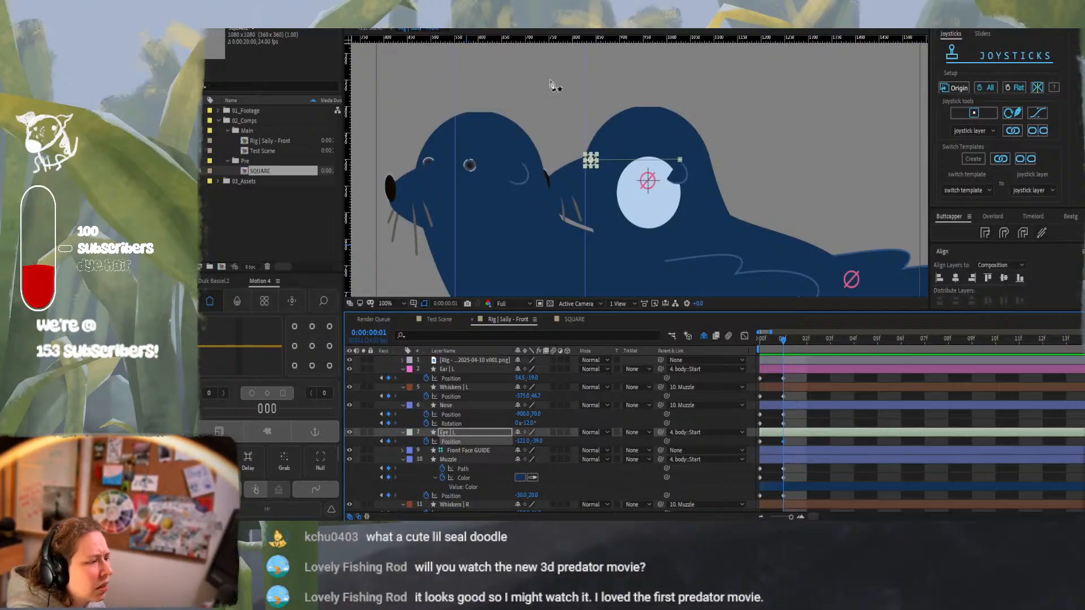
pyautogui.press('.')
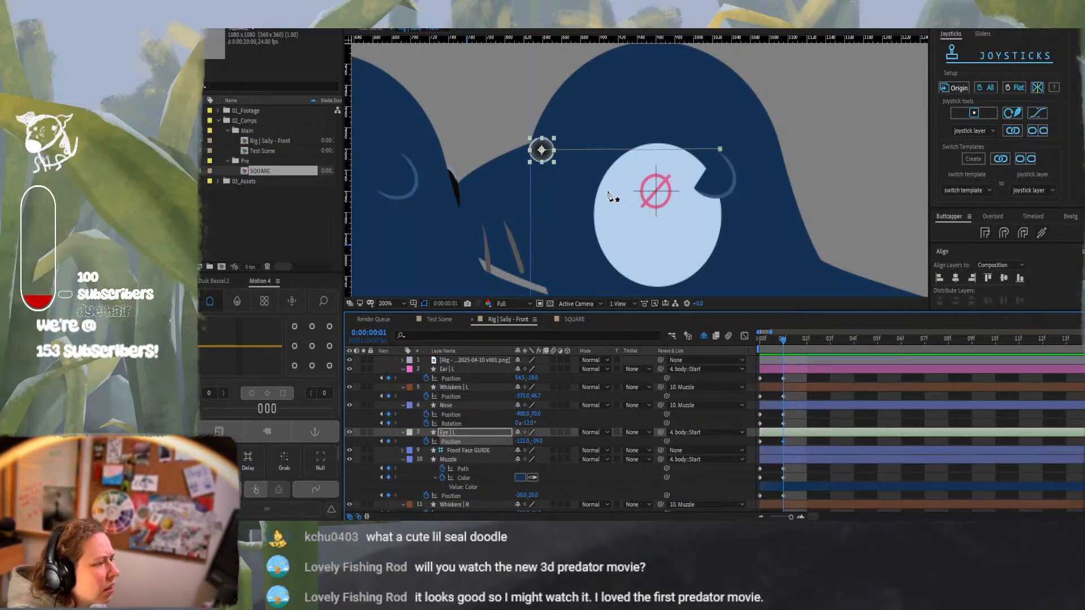
pyautogui.press('Down')
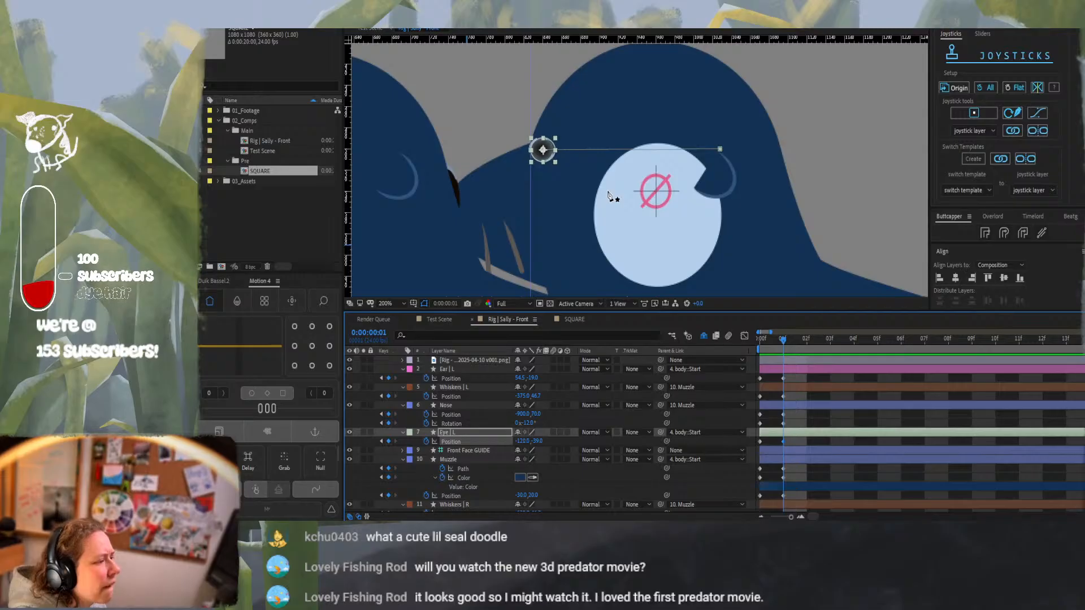
pyautogui.press('Up')
pyautogui.press('Right')
pyautogui.press('Right')
pyautogui.press('Right')
pyautogui.press('Right')
pyautogui.press('Right')
pyautogui.press('Right')
pyautogui.press('Left')
pyautogui.press('Left')
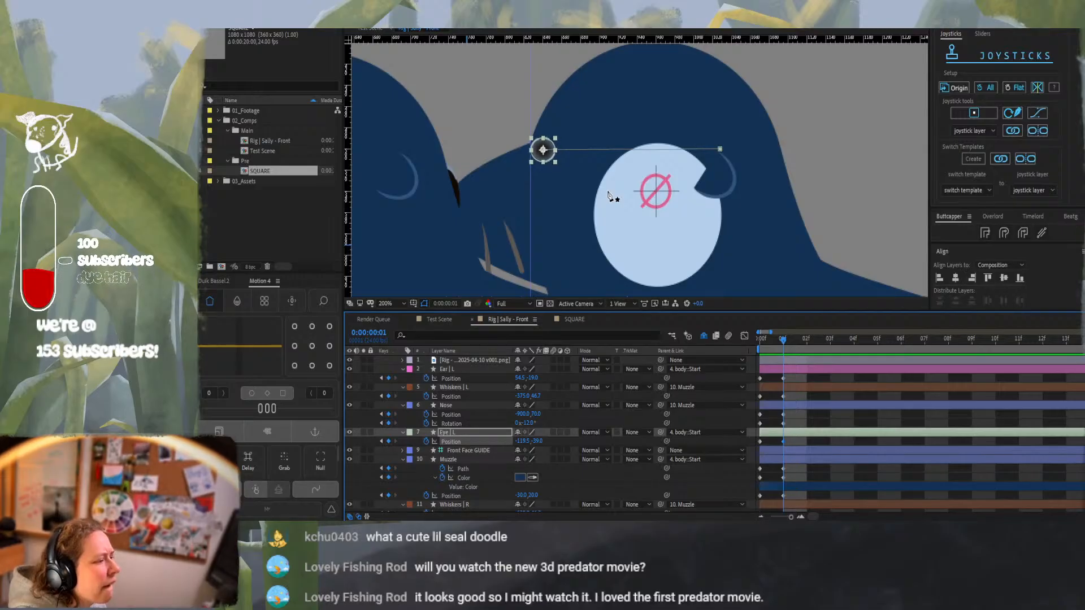
pyautogui.press('Left')
pyautogui.press('Left')
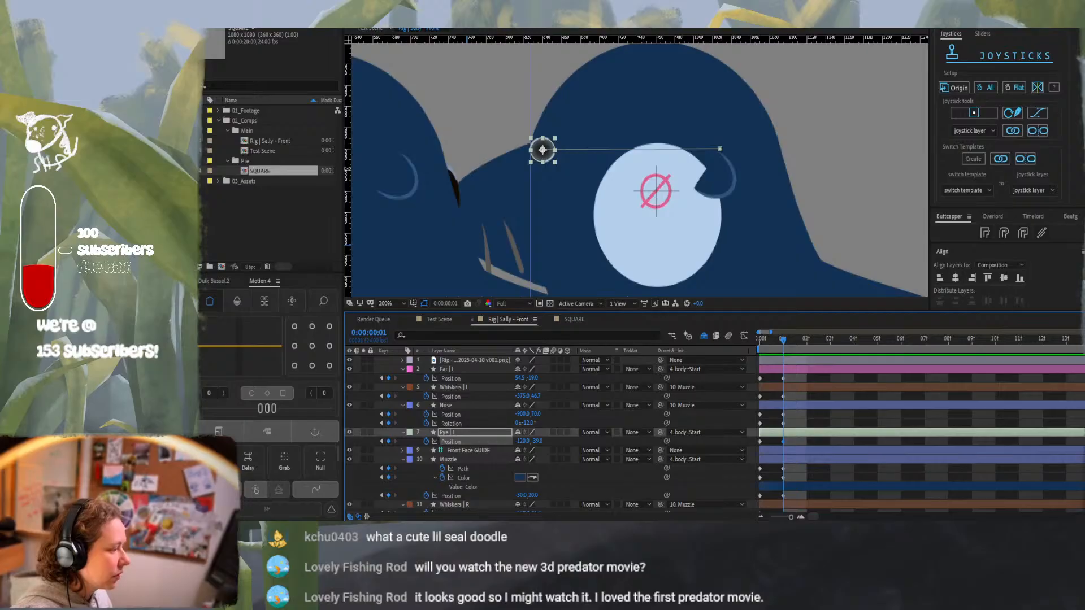
# Place a vertical guide at Eye | L's inner edge and move the layer just past it at frame 1, to X -92.5
pyautogui.moveTo(347, 169); pyautogui.dragTo(555, 175)
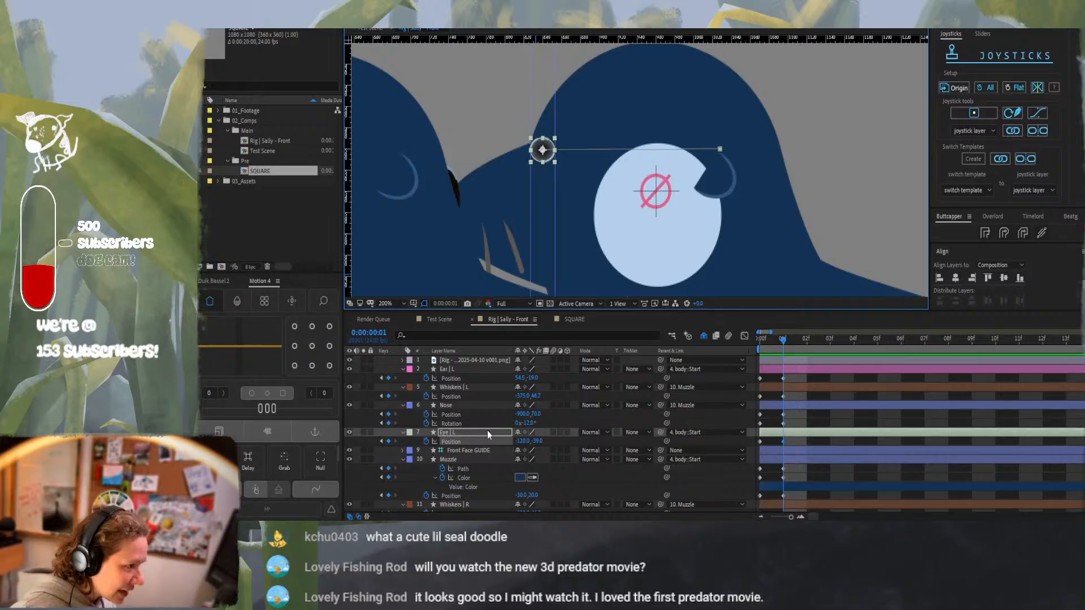
pyautogui.press('Return')
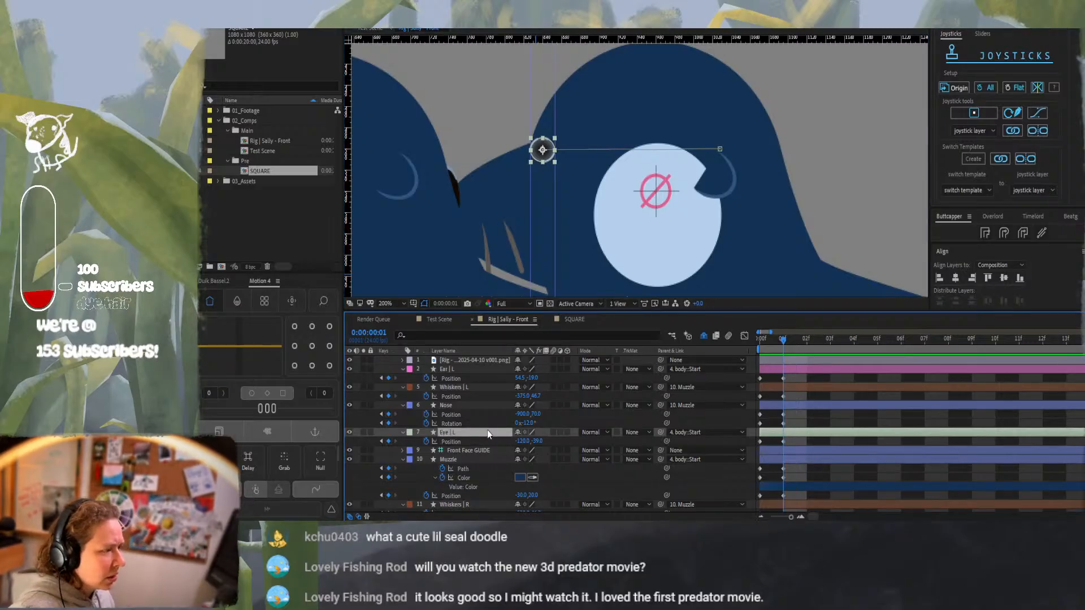
pyautogui.press('Right')
pyautogui.press('Right')
pyautogui.press('Right')
pyautogui.press('Right')
pyautogui.press('Right')
pyautogui.press('Right')
pyautogui.press('Right')
pyautogui.press('Right')
pyautogui.press('Right')
pyautogui.press('Right')
pyautogui.press('Right')
pyautogui.press('Right')
pyautogui.press('Right')
pyautogui.press('Right')
pyautogui.press('Right')
pyautogui.press('Right')
pyautogui.press('Right')
pyautogui.press('Right')
pyautogui.press('Right')
pyautogui.press('Right')
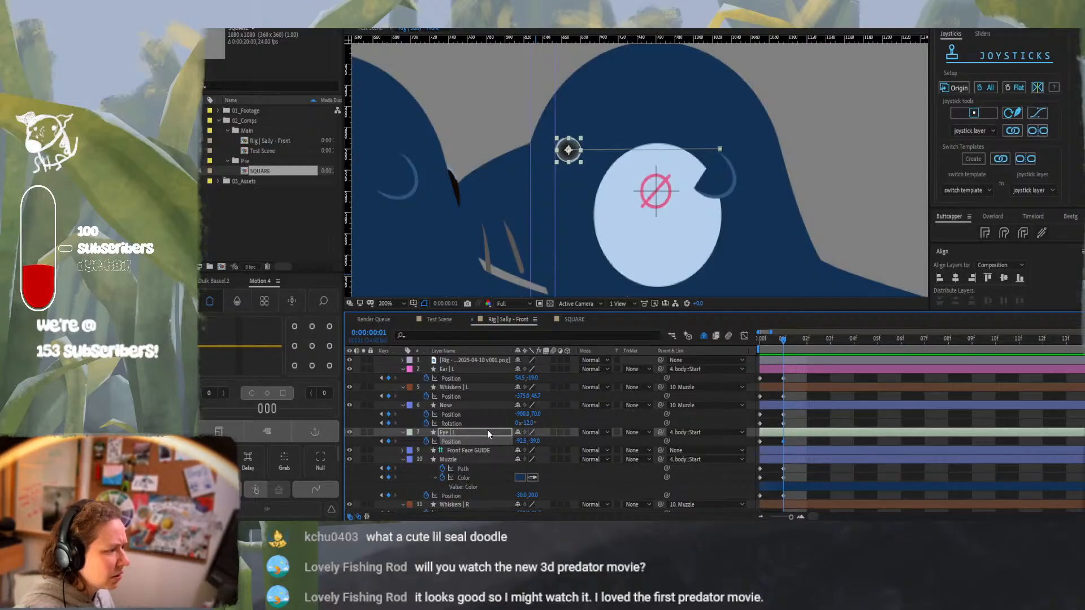
# Nudge the Eye | L layer to X -94 at frame 1 and remove the remaining vertical guides
pyautogui.press('Left')
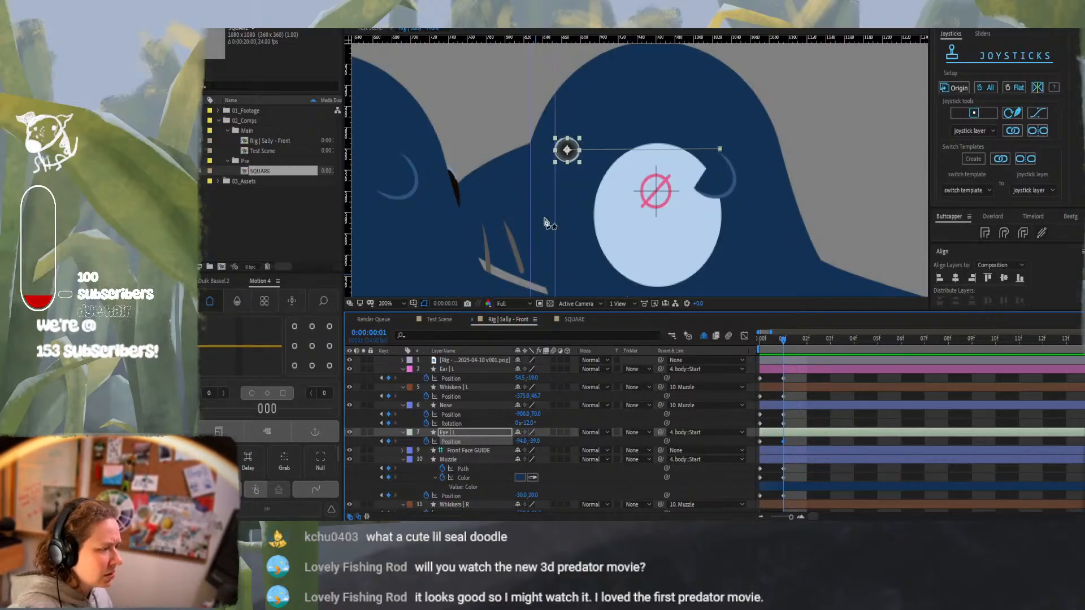
pyautogui.press(',')
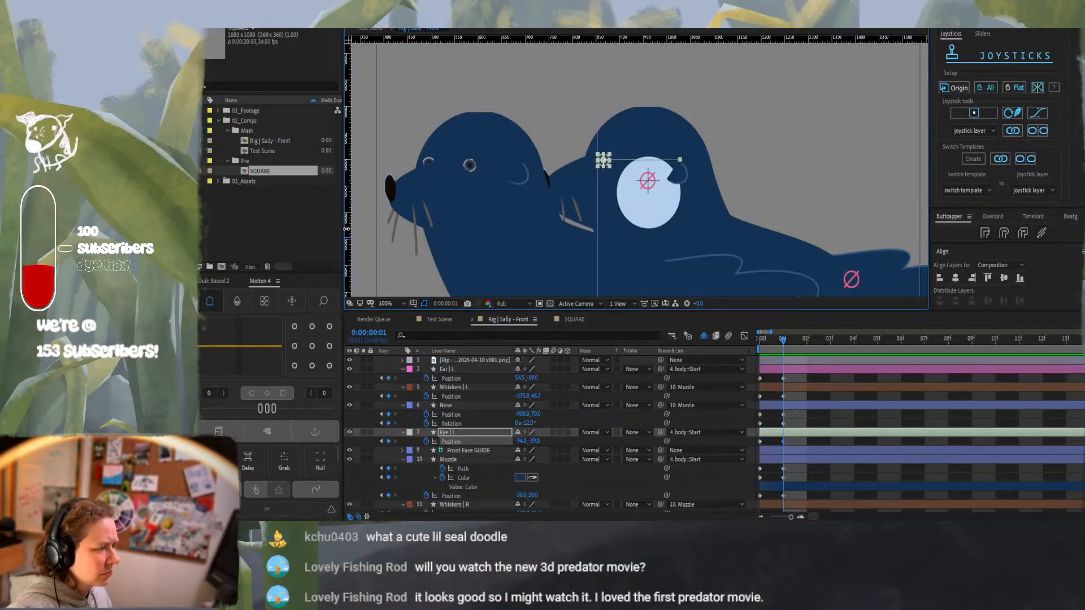
pyautogui.moveTo(585, 229); pyautogui.dragTo(379, 213)
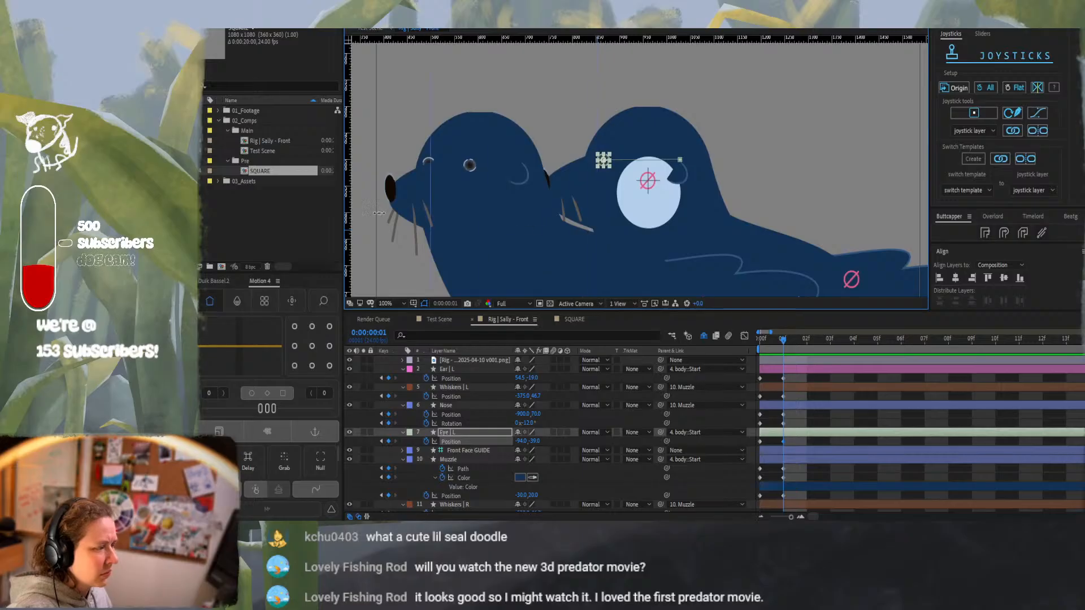
pyautogui.click(821, 416)
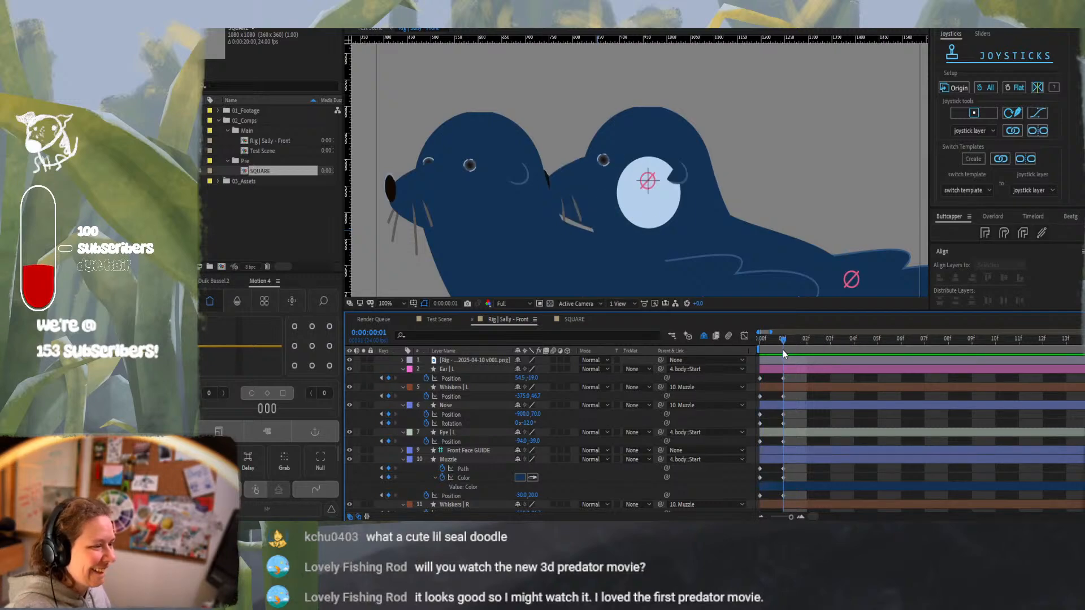
# Hide the Front Face GUIDE layer and the PNG reference layer, then save the project
pyautogui.click(770, 348)
pyautogui.click(774, 351)
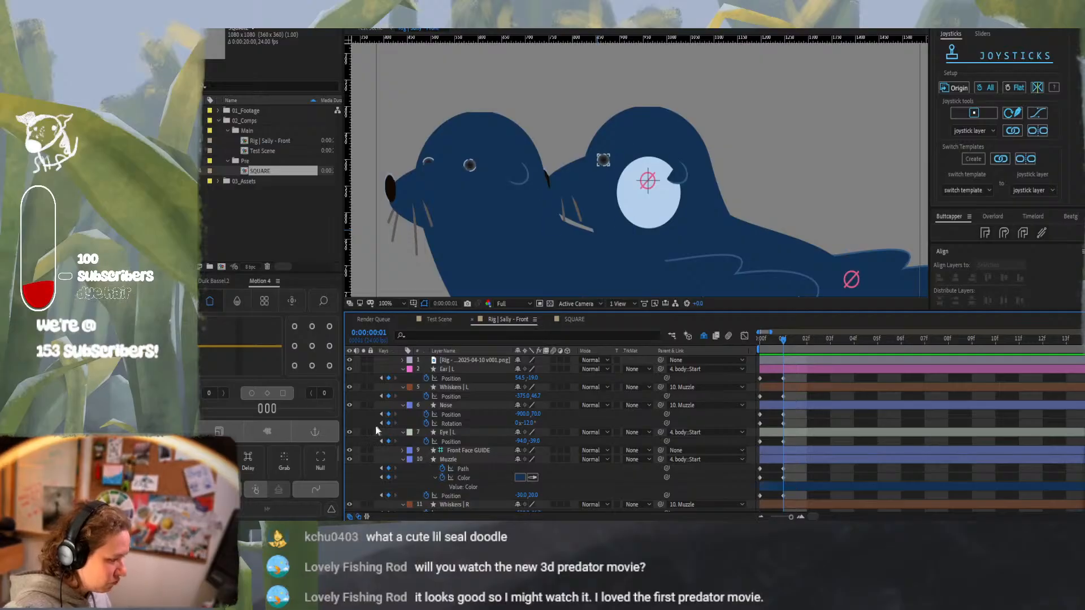
pyautogui.click(349, 451)
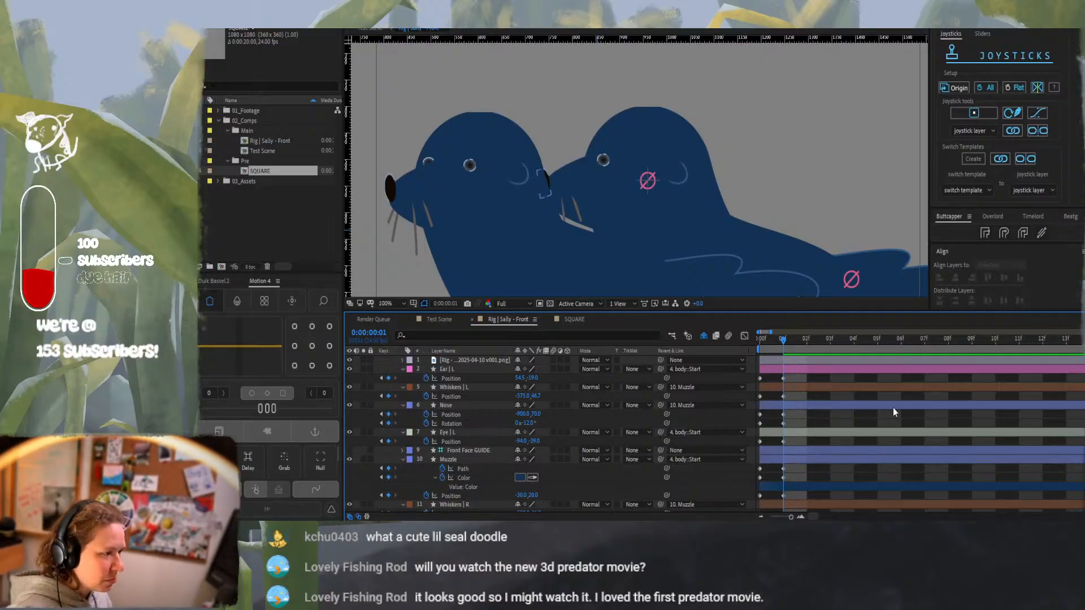
pyautogui.moveTo(771, 338)
pyautogui.mouseDown()
pyautogui.moveTo(754, 351)
pyautogui.moveTo(784, 351)
pyautogui.moveTo(745, 351)
pyautogui.moveTo(781, 344)
pyautogui.mouseUp()
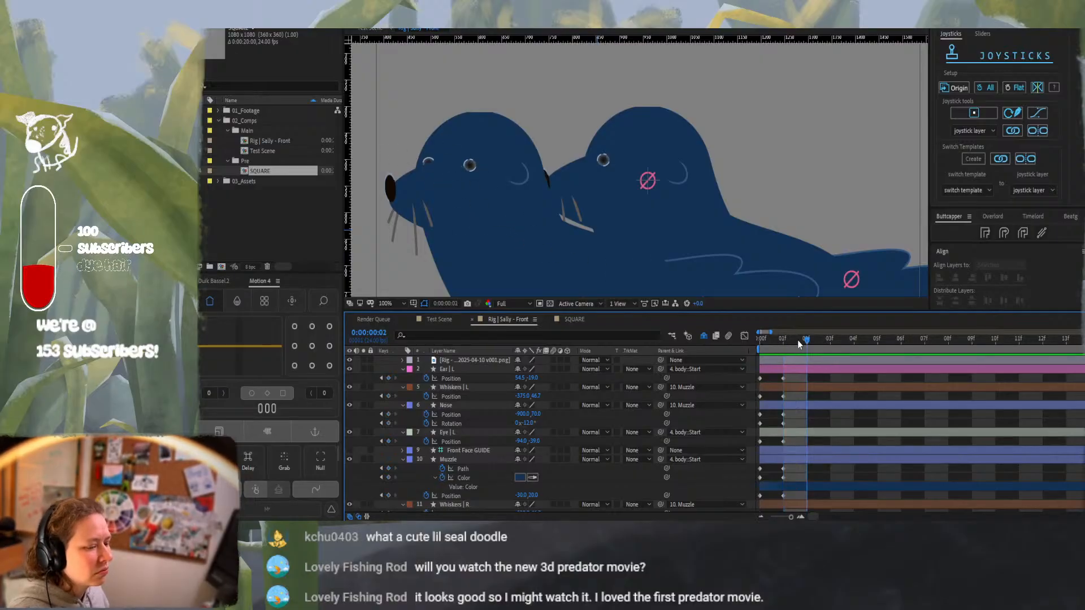
pyautogui.moveTo(798, 340); pyautogui.dragTo(750, 343)
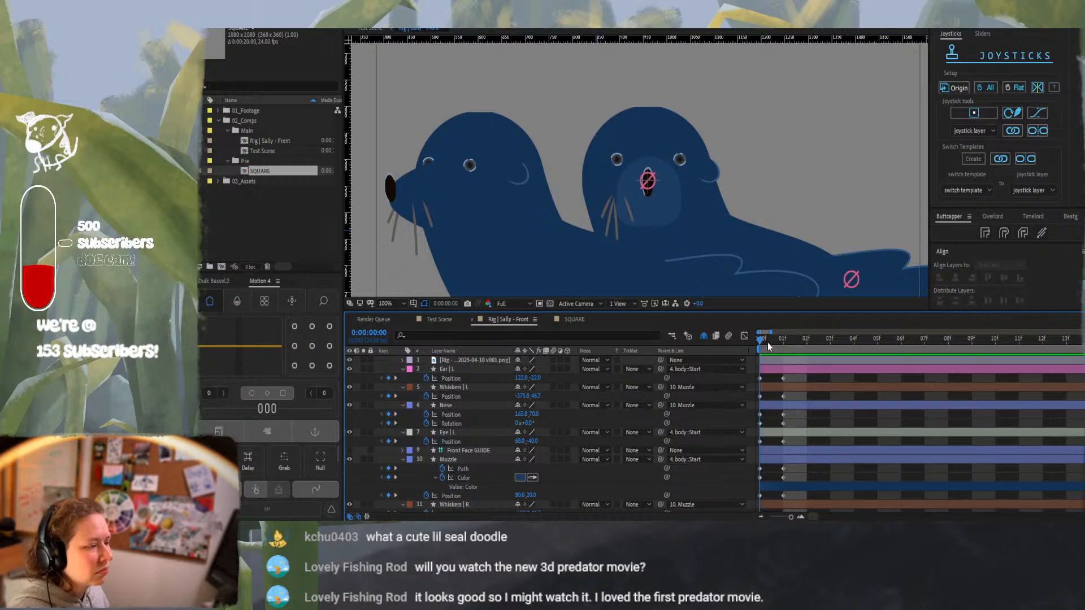
pyautogui.click(349, 359)
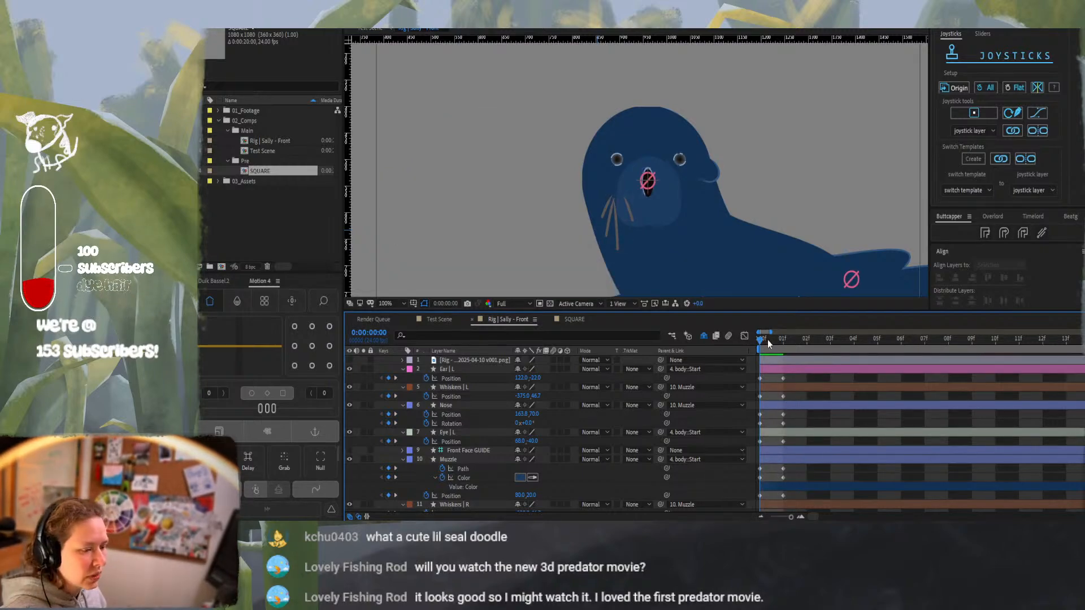
pyautogui.moveTo(761, 342)
pyautogui.mouseDown()
pyautogui.moveTo(784, 341)
pyautogui.moveTo(766, 339)
pyautogui.mouseUp()
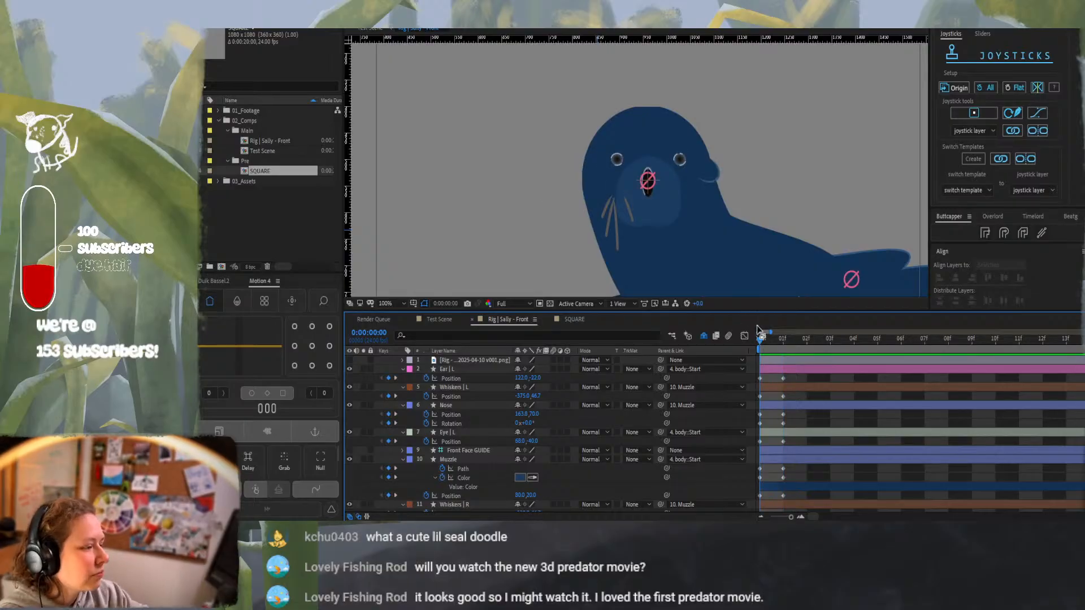
pyautogui.hotkey('ctrl', 's')
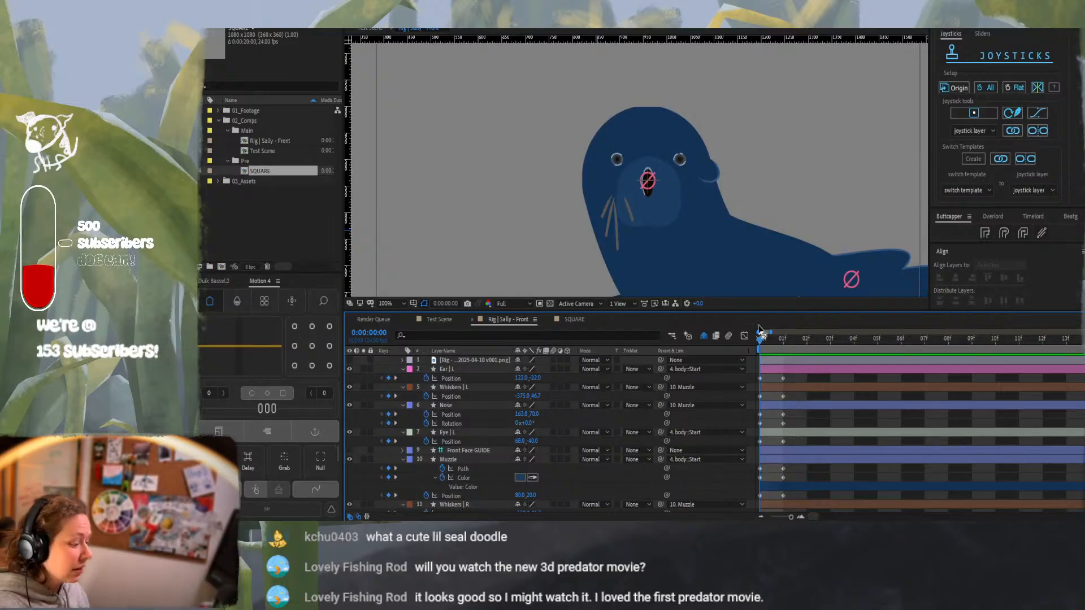
pyautogui.click(432, 532)
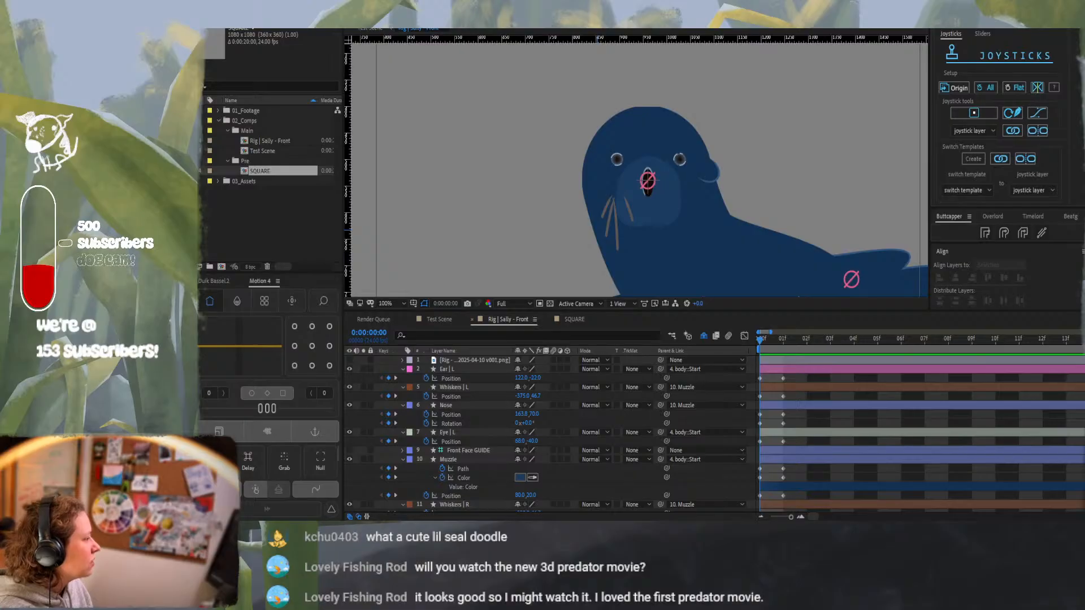
pyautogui.hotkey('alt', 'Tab')
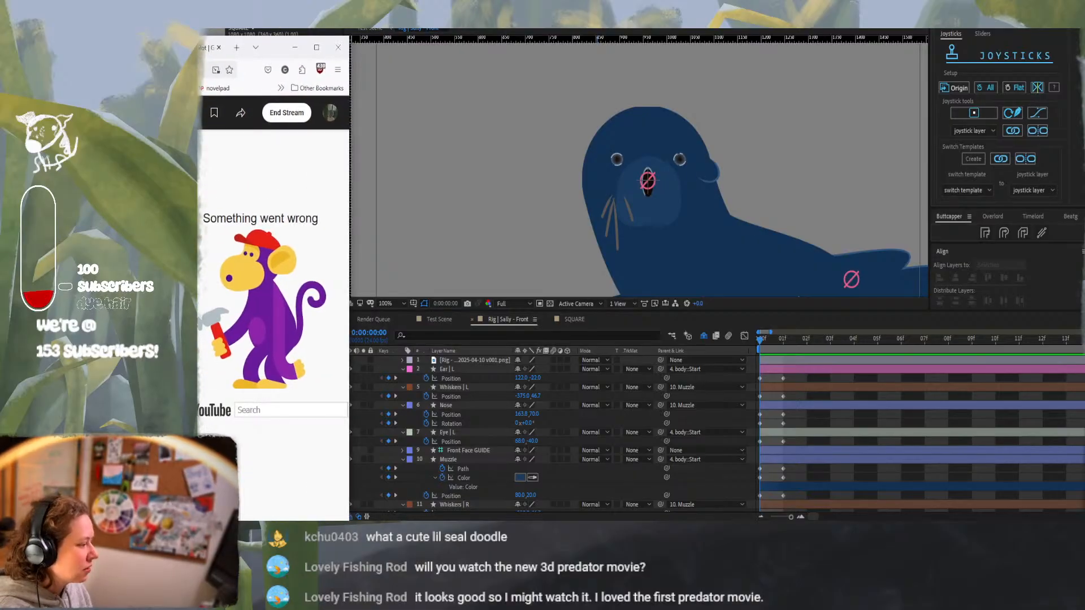
pyautogui.moveTo(276, 48); pyautogui.dragTo(107, 50)
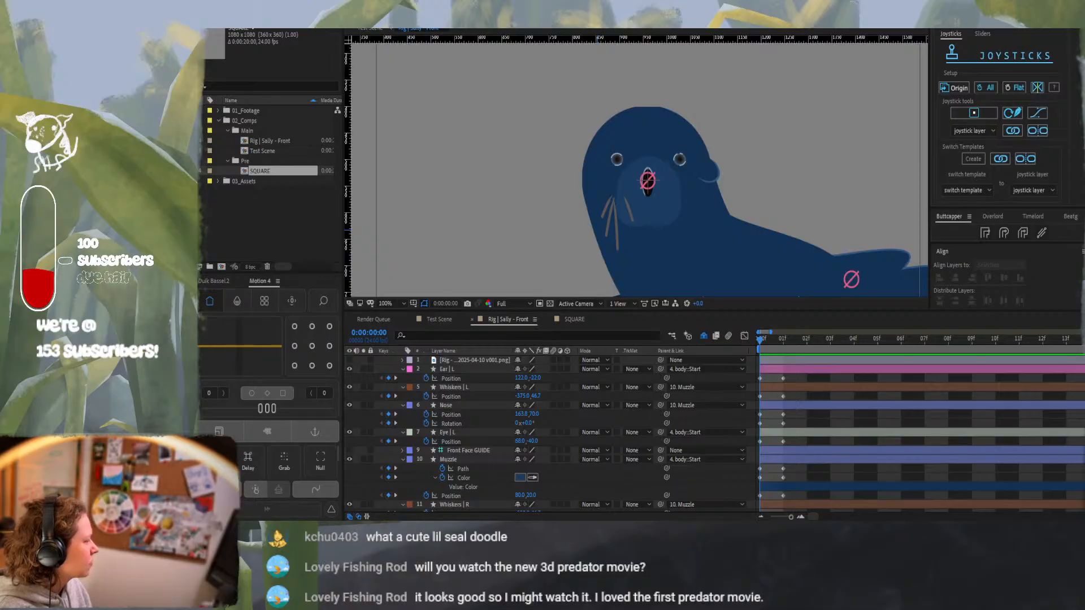
pyautogui.hotkey('alt', 'Tab')
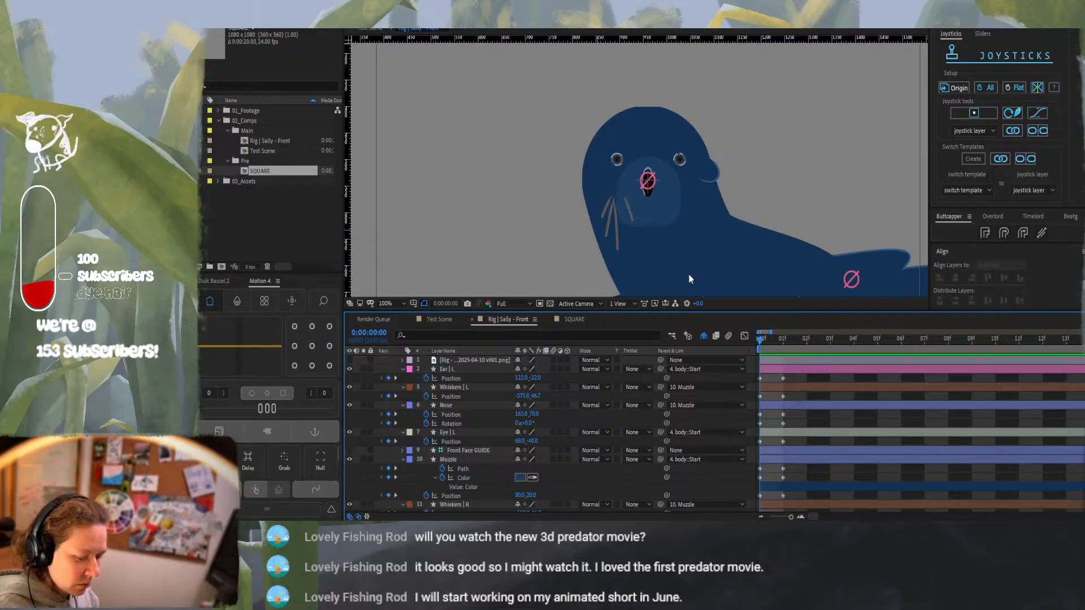
# Move the Whiskers | L layer at frame 0 across to the muzzle's other side, at X 725
pyautogui.click(461, 387)
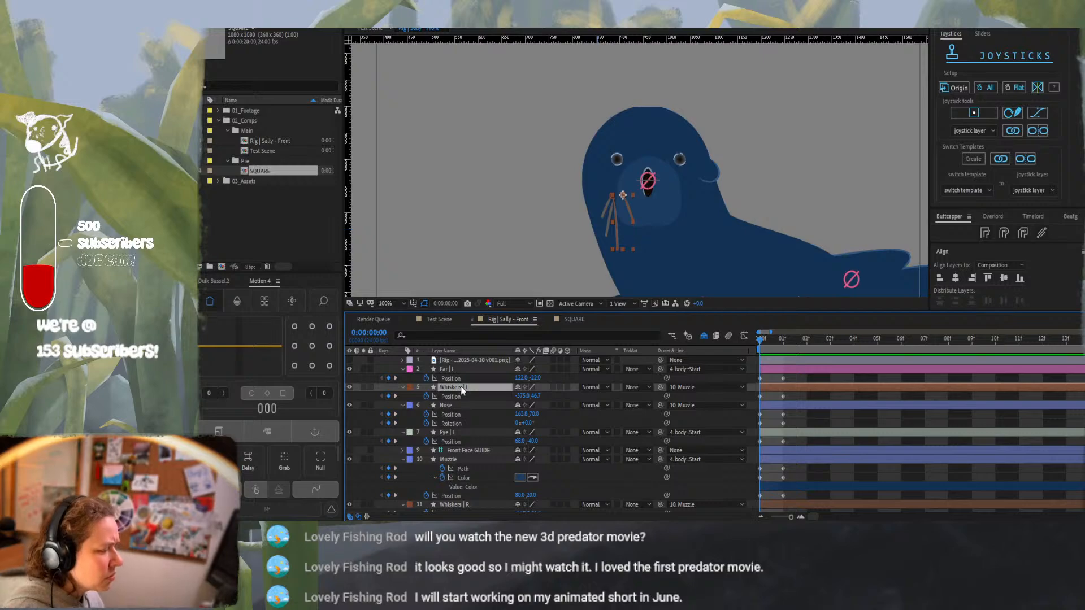
pyautogui.hotkey('shift', 'Right')
pyautogui.hotkey('shift', 'Right')
pyautogui.hotkey('shift', 'Right')
pyautogui.hotkey('shift', 'Right')
pyautogui.hotkey('shift', 'Right')
pyautogui.hotkey('shift', 'Right')
pyautogui.hotkey('shift', 'Right')
pyautogui.hotkey('shift', 'Right')
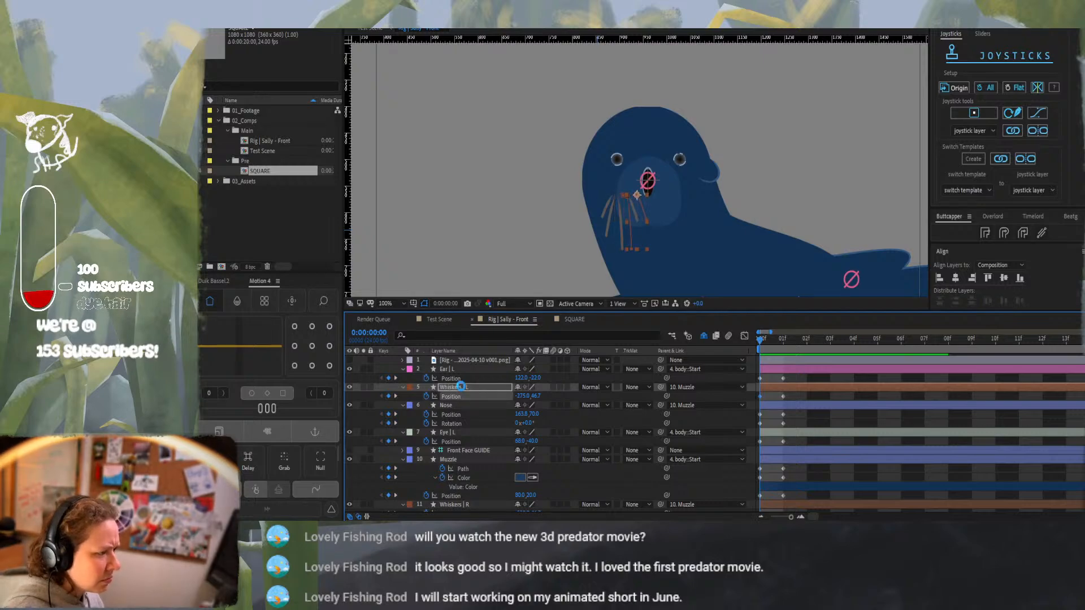
pyautogui.hotkey('shift', 'Right')
pyautogui.hotkey('shift', 'Right')
pyautogui.hotkey('shift', 'Right')
pyautogui.hotkey('shift', 'Right')
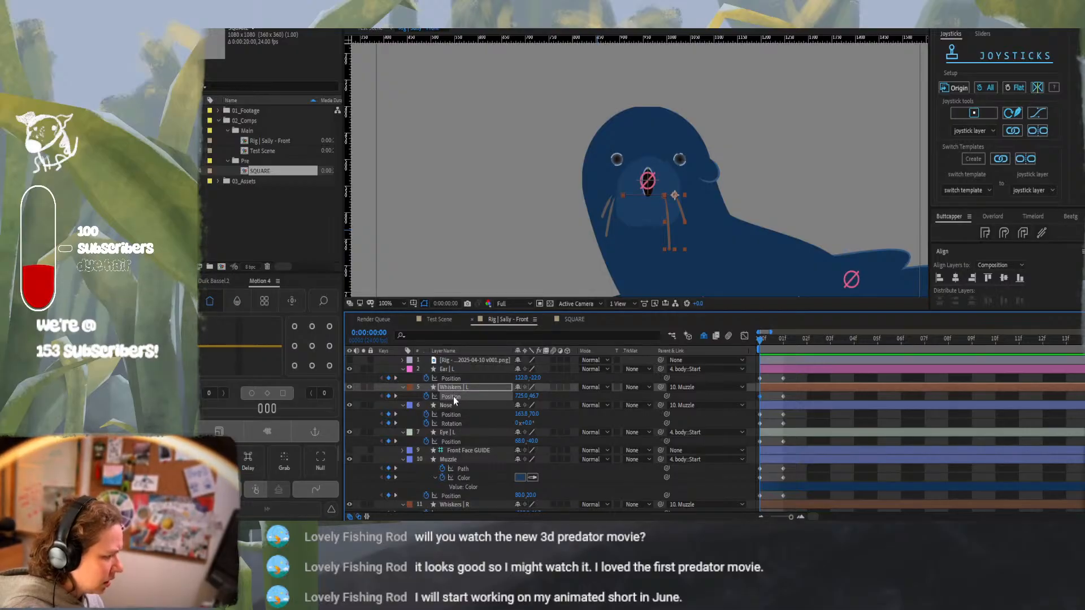
# Move the Whiskers | R layer at frame 0 inward onto the muzzle, at X -220
pyautogui.scroll(-1, 451, 401)
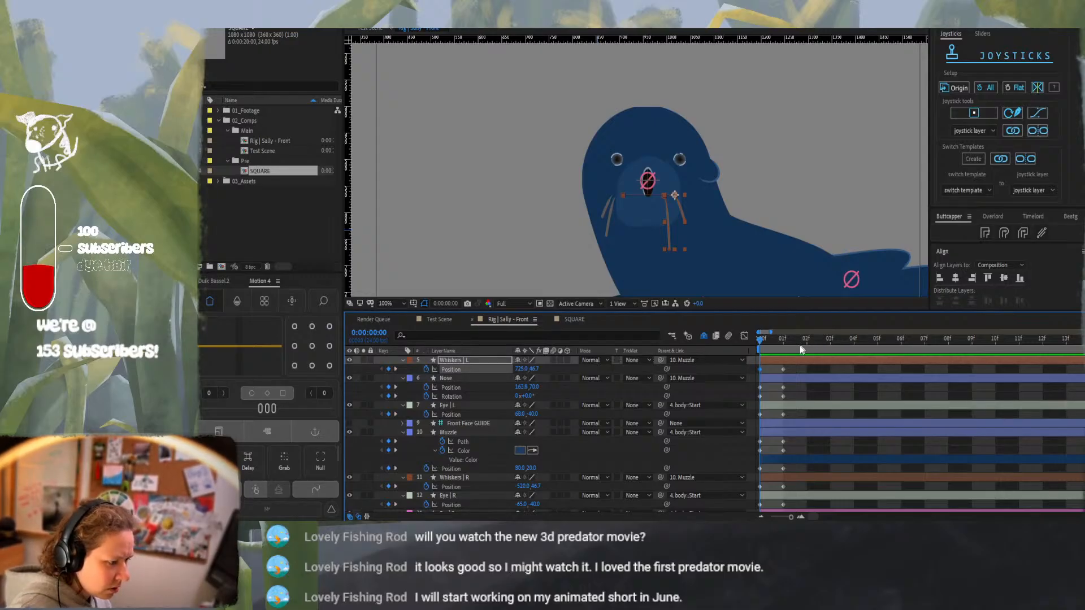
pyautogui.click(473, 478)
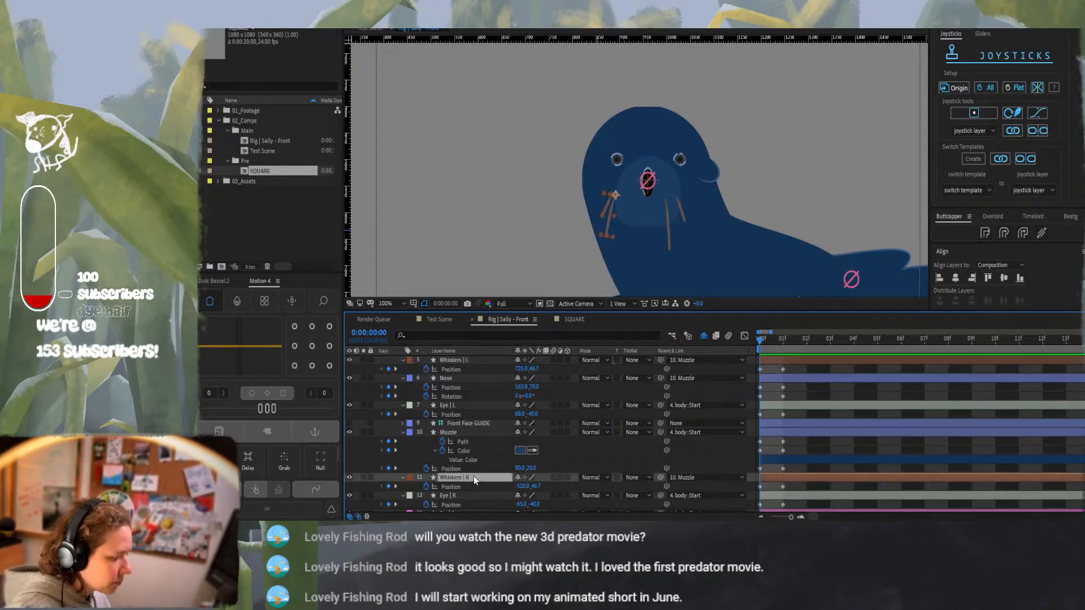
pyautogui.hotkey('shift', 'Right')
pyautogui.hotkey('shift', 'Right')
pyautogui.hotkey('shift', 'Right')
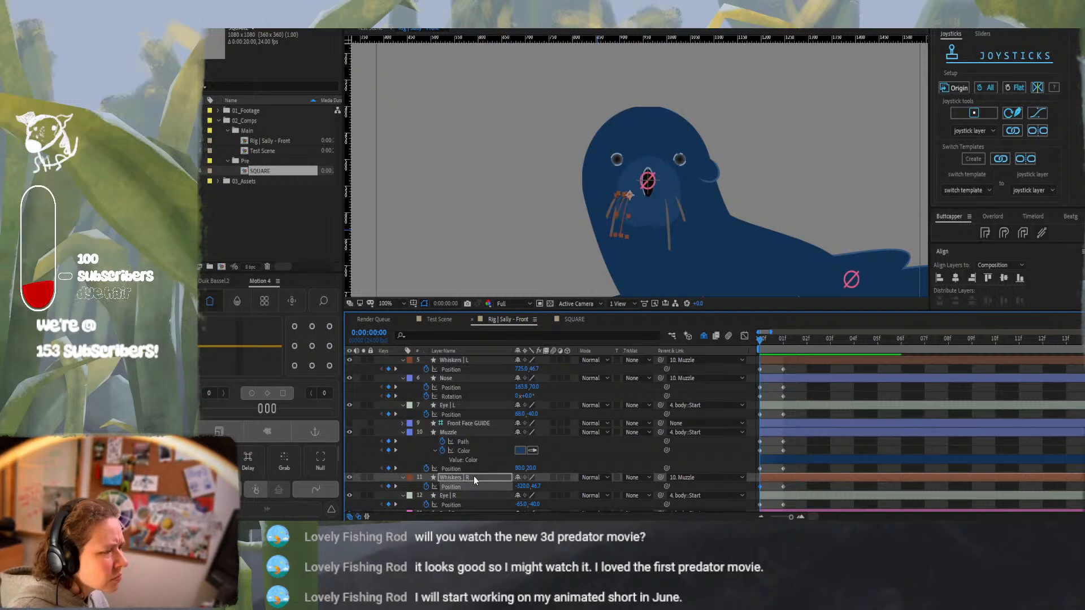
pyautogui.hotkey('shift', 'Right')
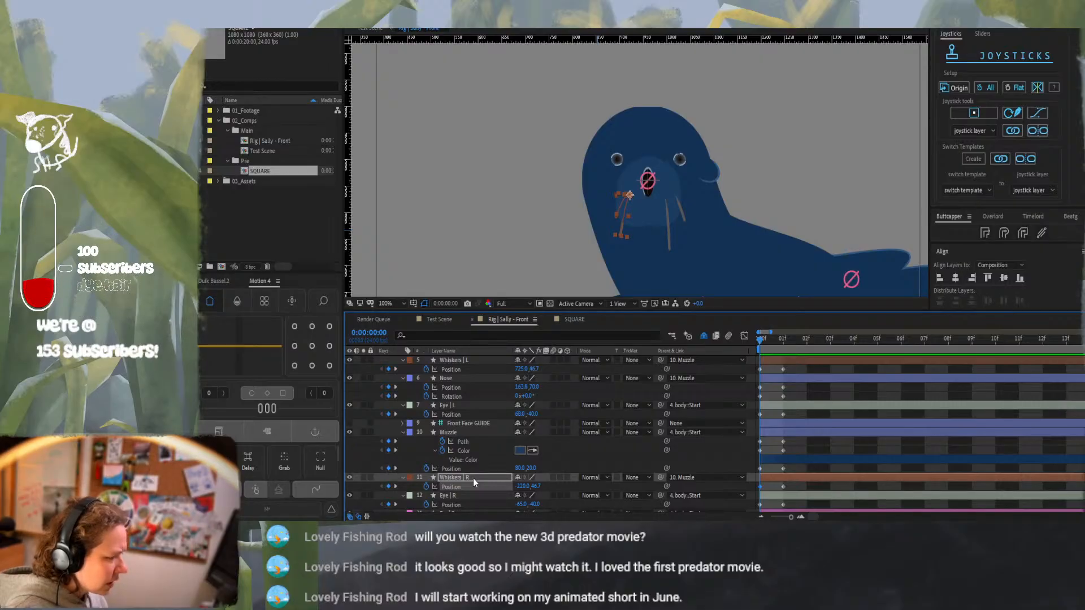
pyautogui.moveTo(473, 478)
pyautogui.mouseDown()
pyautogui.moveTo(477, 431)
pyautogui.moveTo(474, 480)
pyautogui.mouseUp()
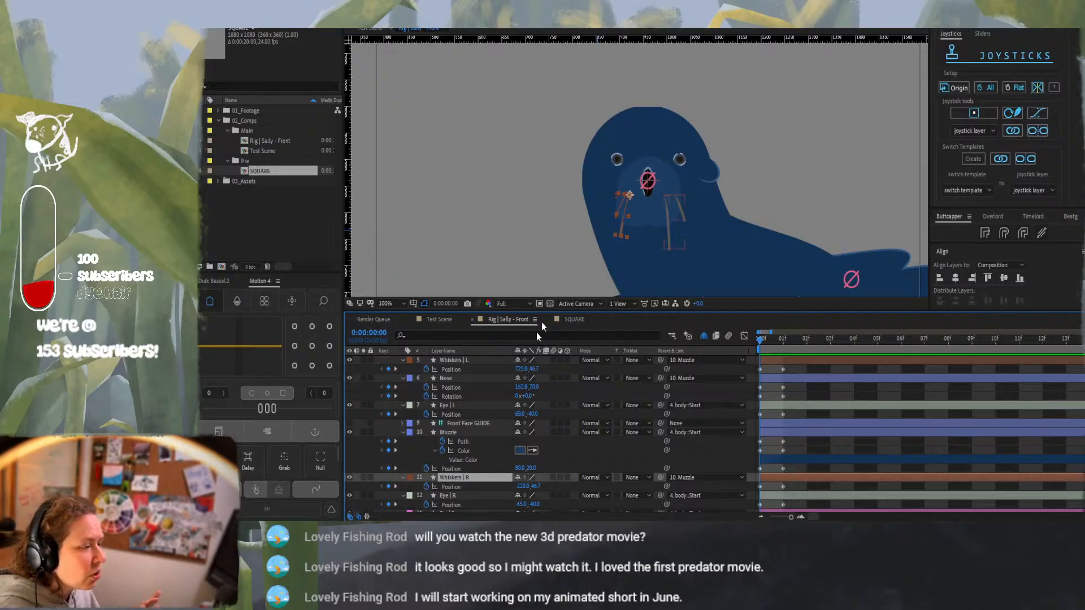
# At frame 1, select both whisker layers and filter the timeline for "path" to expose their shape paths
pyautogui.press('.')
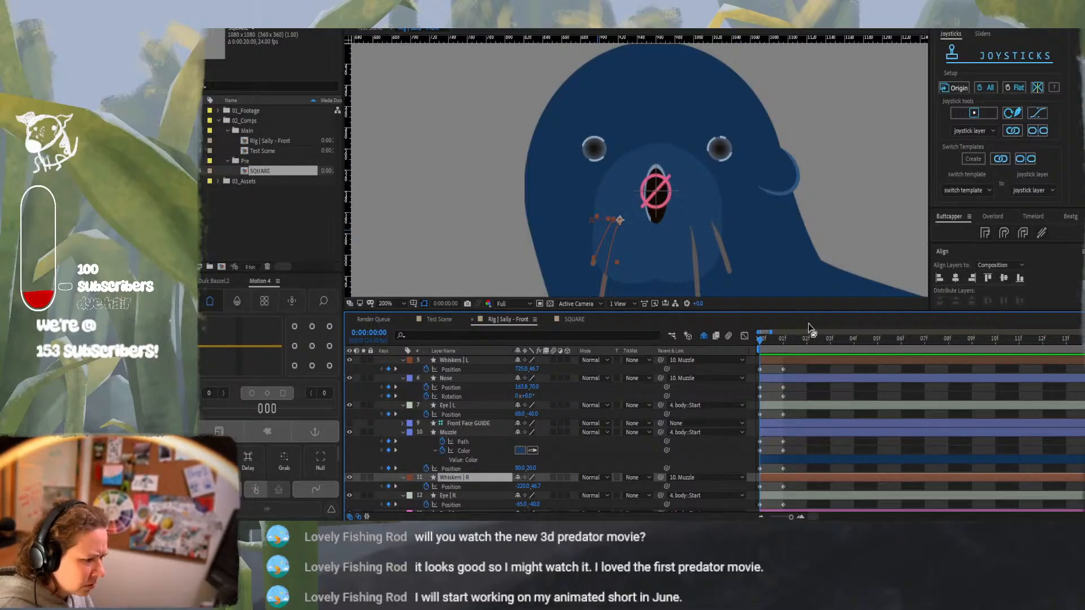
pyautogui.click(783, 338)
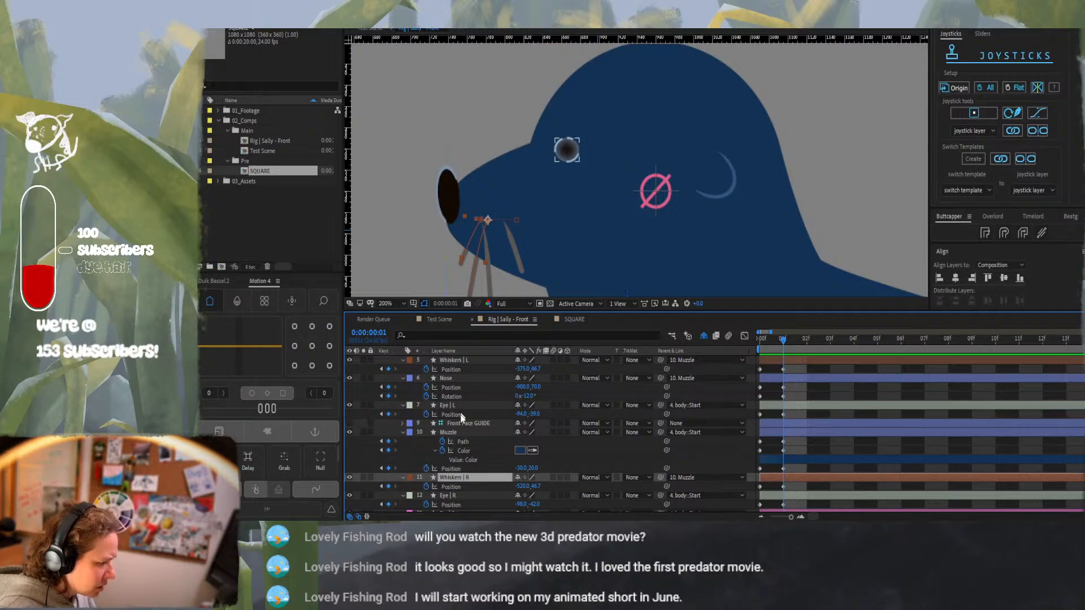
pyautogui.keyDown('ctrl'); pyautogui.click(453, 360); pyautogui.keyUp('ctrl')
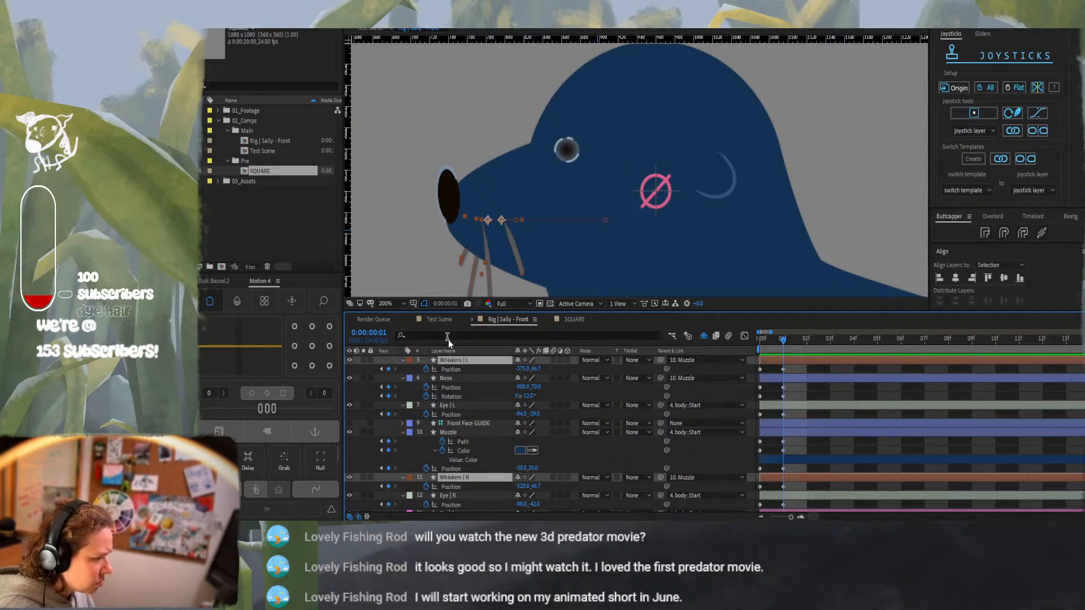
pyautogui.click(436, 338)
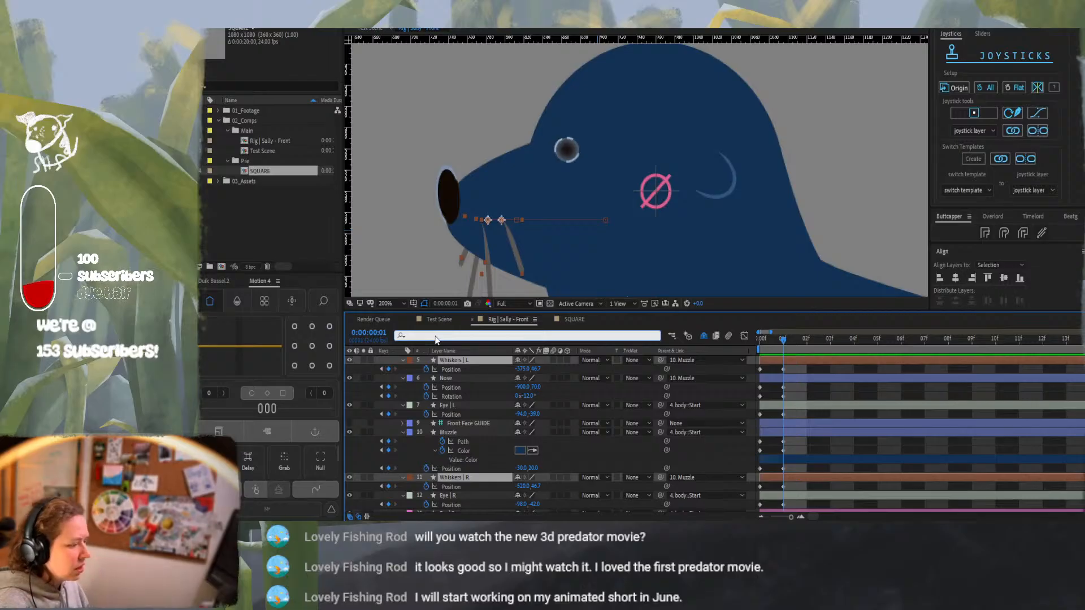
pyautogui.write('pe')
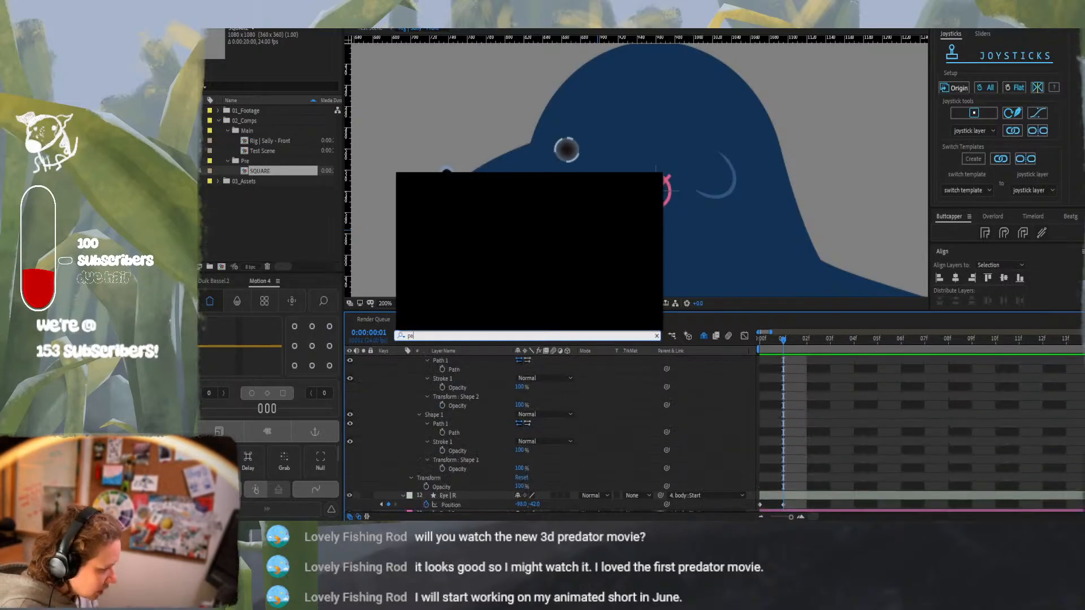
pyautogui.write('th')
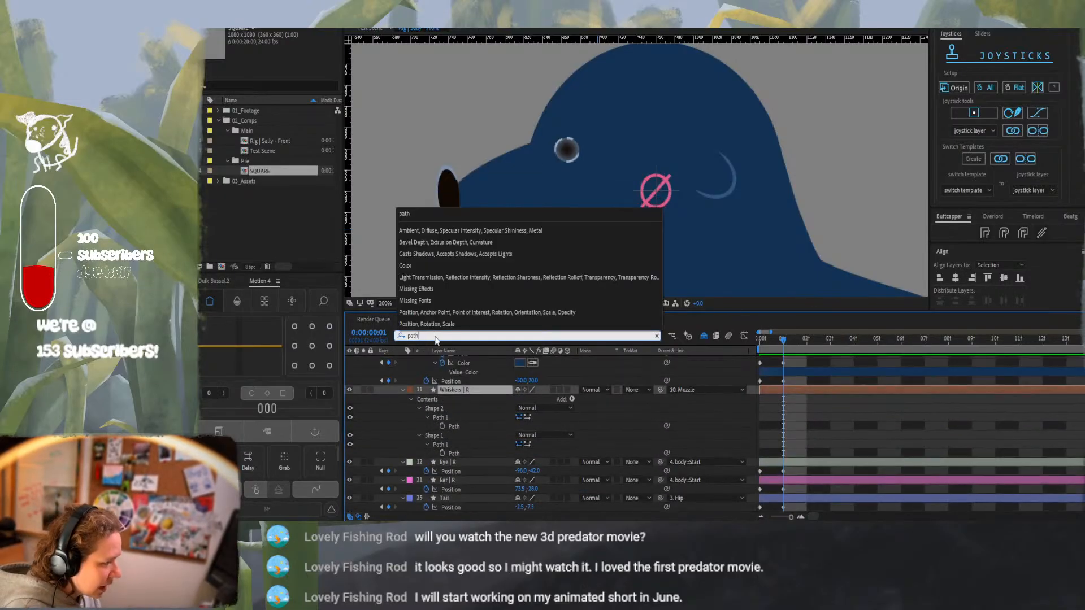
# Keyframe the paths of Shape 1 and Shape 2 in Whiskers | R and Whiskers | L at frame 1
pyautogui.click(442, 426)
pyautogui.click(443, 452)
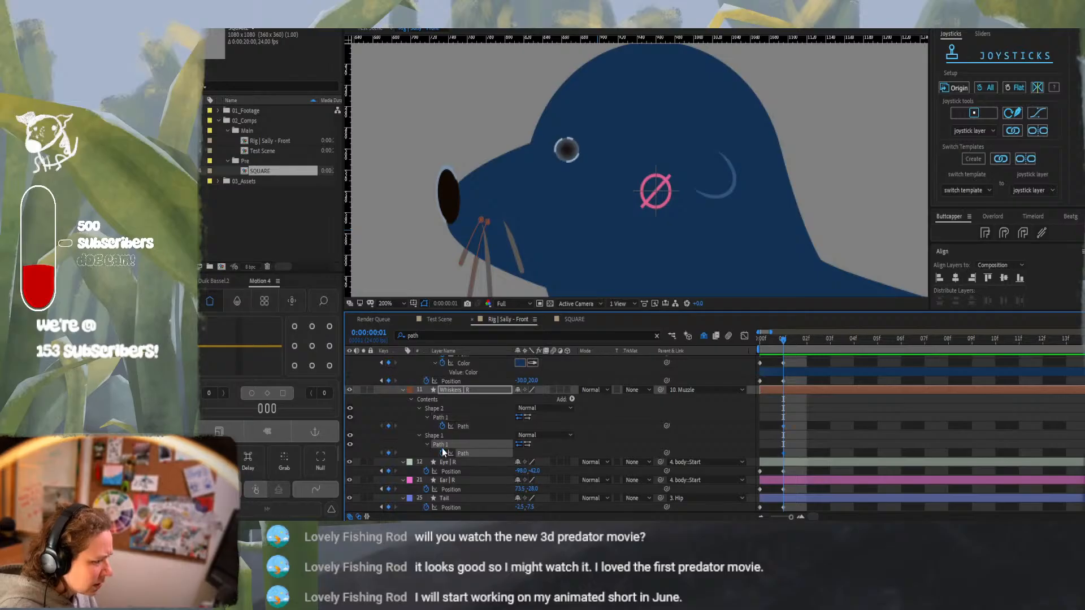
pyautogui.scroll(8, 442, 448)
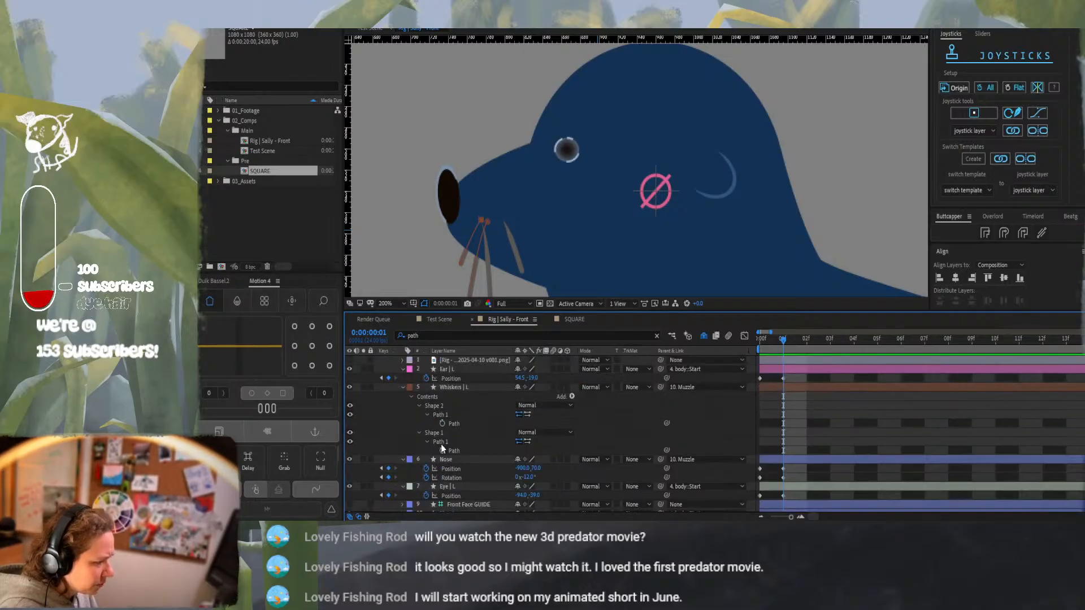
pyautogui.click(443, 450)
pyautogui.click(443, 423)
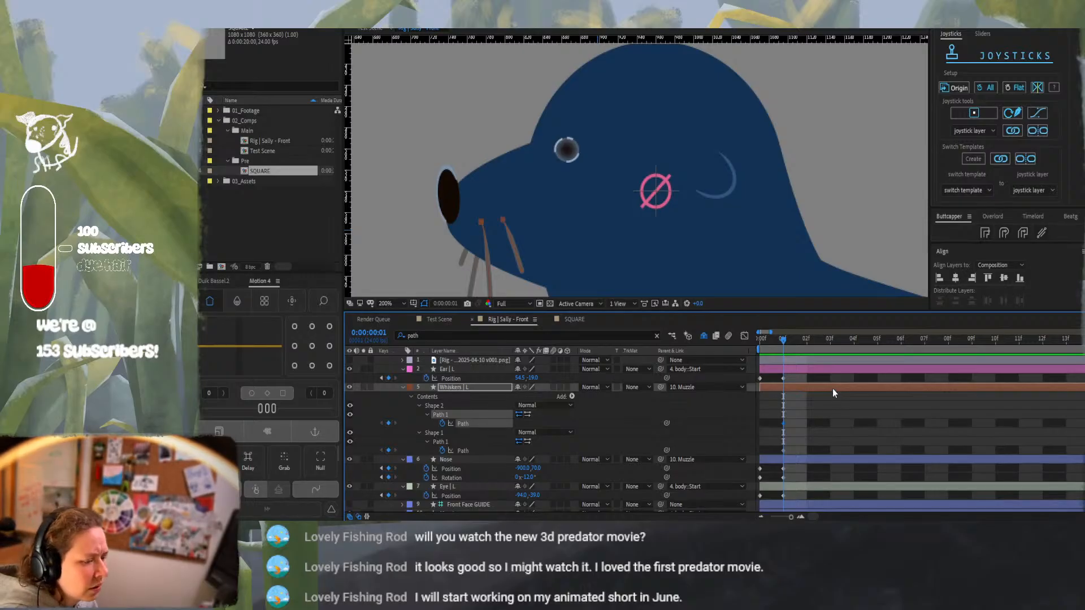
# Add frame 0 keyframes to the Shape 1 and Shape 2 paths of both Whiskers | L and Whiskers | R
pyautogui.press('pageup')
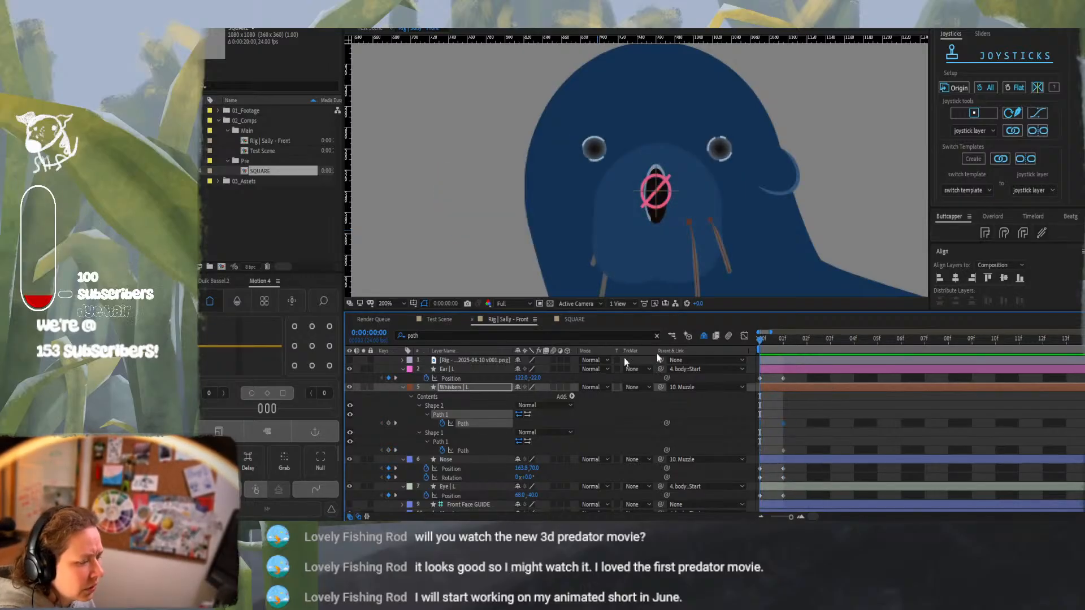
pyautogui.click(388, 424)
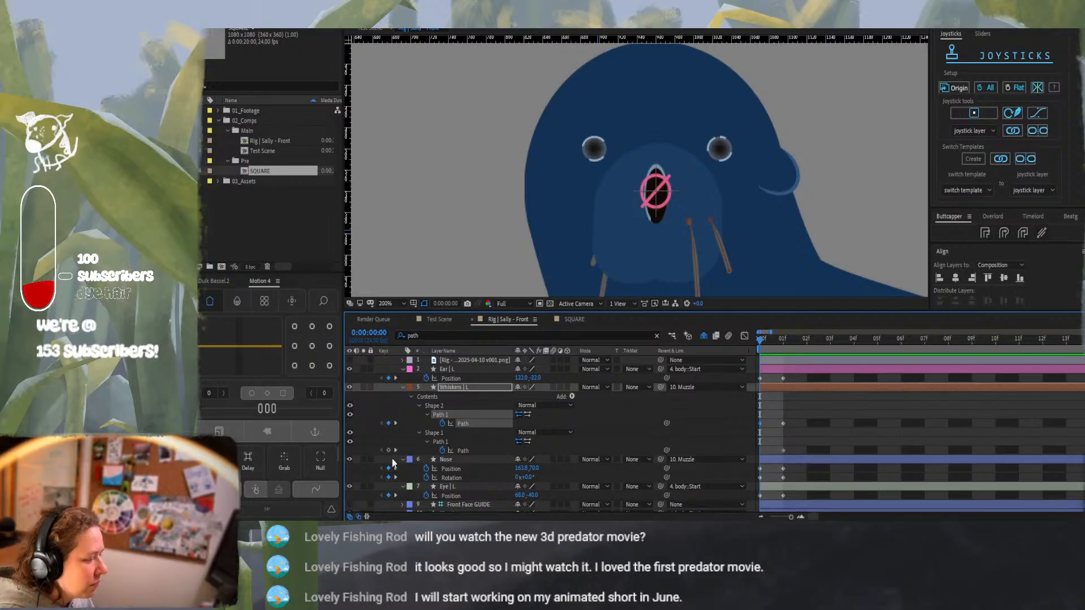
pyautogui.click(389, 451)
pyautogui.scroll(-5, 390, 455)
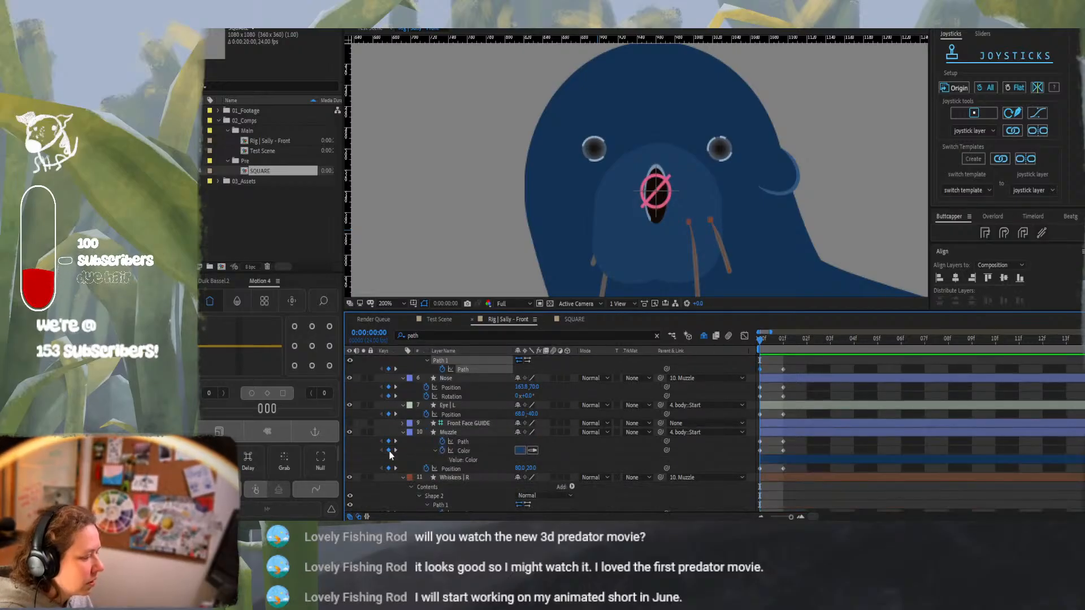
pyautogui.click(389, 460)
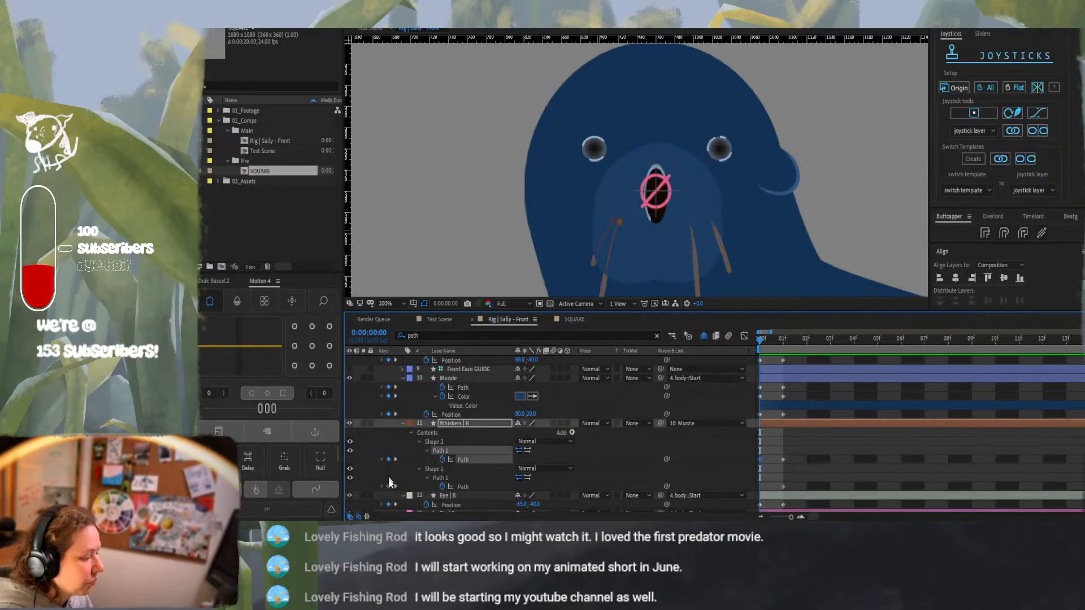
pyautogui.click(388, 486)
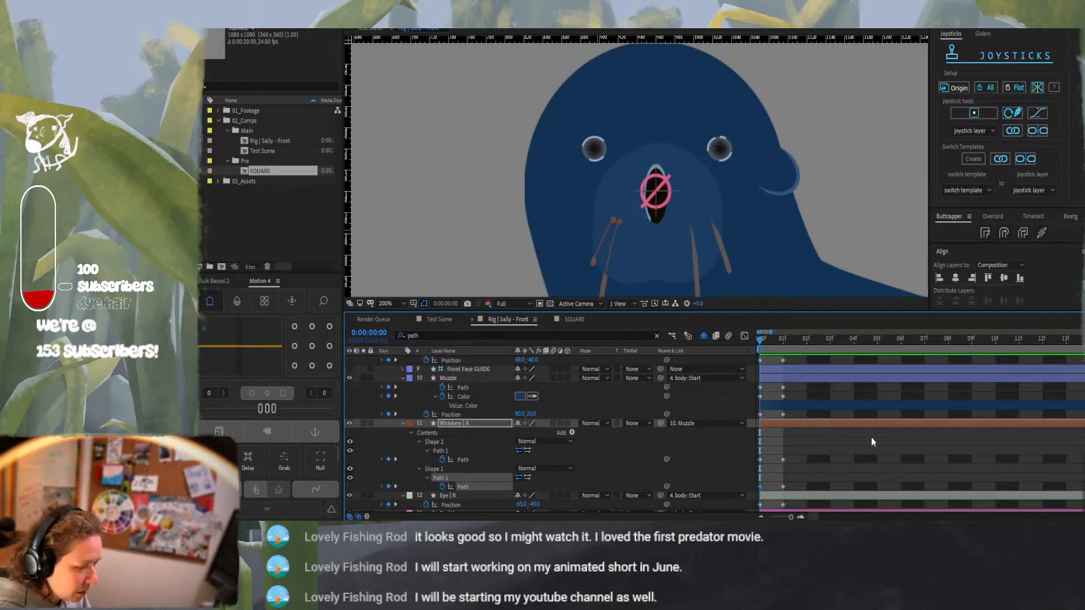
# Show only the keyframed properties of Whiskers | R and pull curve handles from the inner whisker's root point at frame 0
pyautogui.press('u')
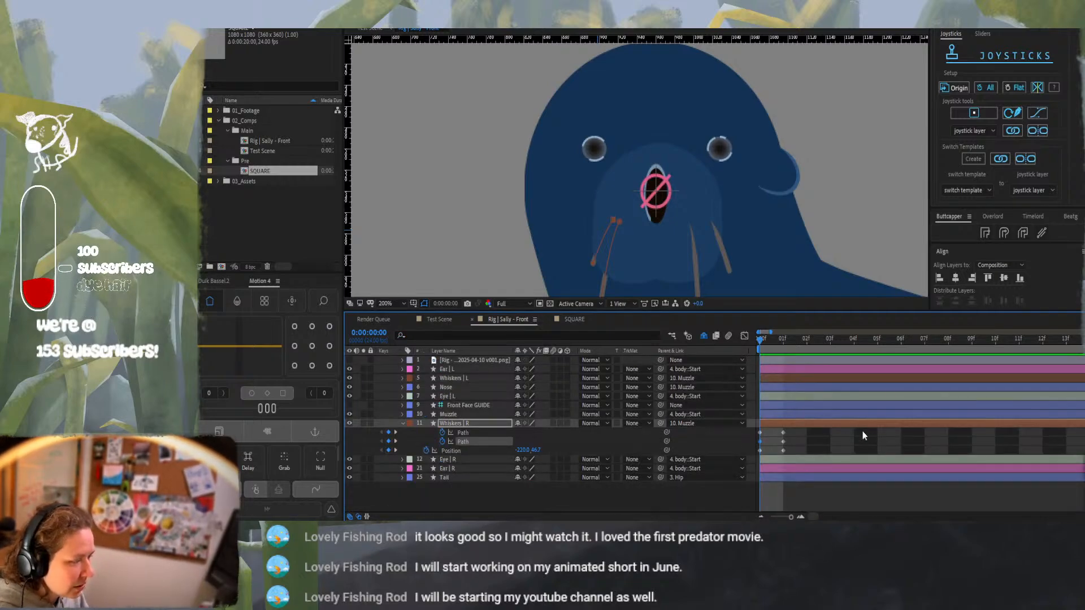
pyautogui.click(620, 224)
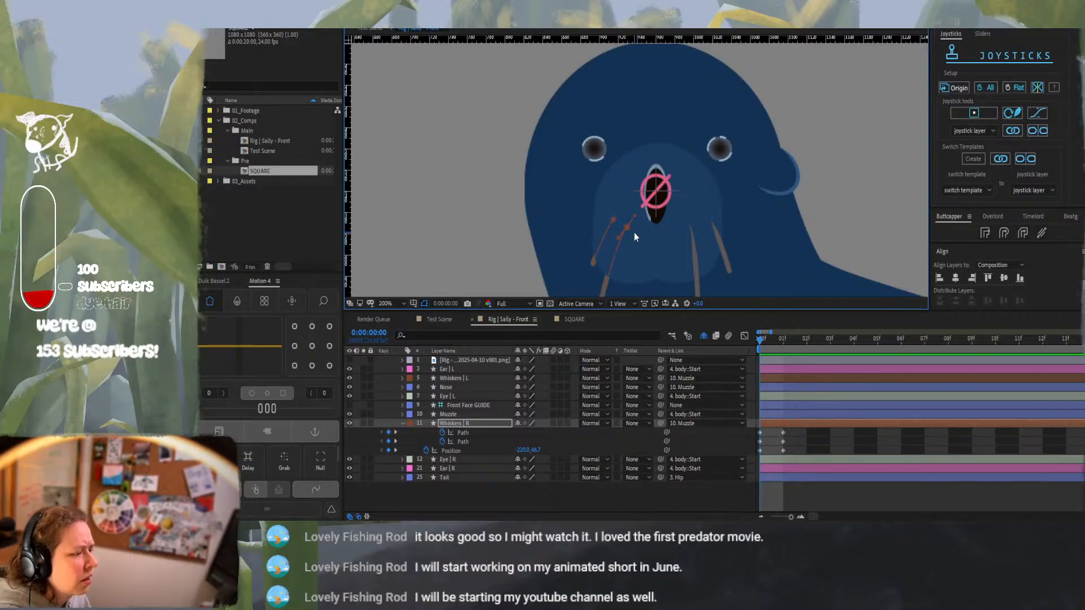
pyautogui.scroll(-5, 635, 240)
pyautogui.scroll(5, 644, 249)
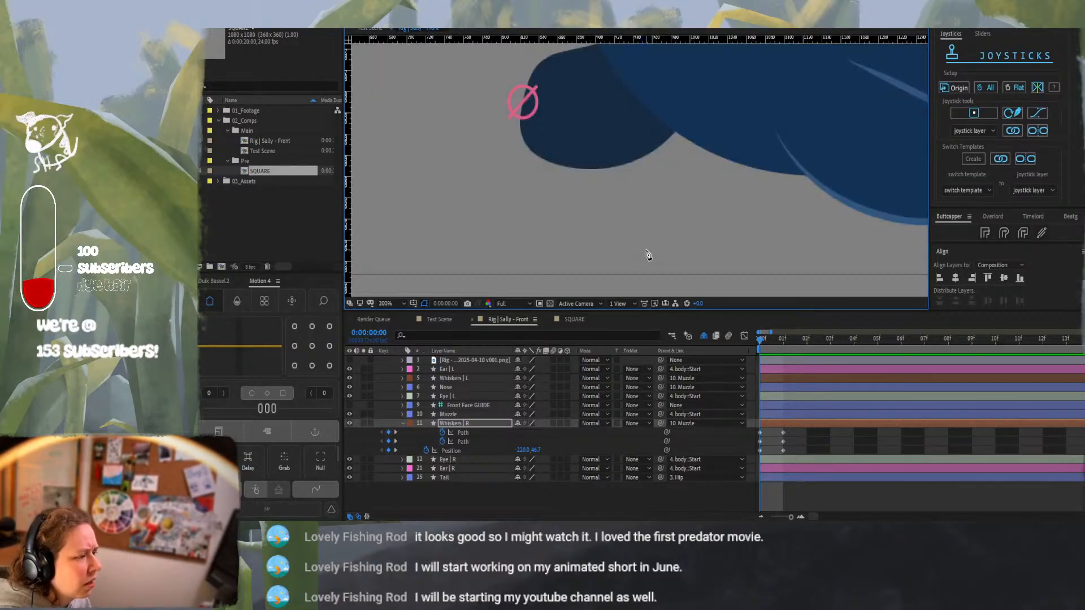
pyautogui.scroll(1, 646, 256)
pyautogui.scroll(-1, 643, 257)
pyautogui.moveTo(699, 104); pyautogui.dragTo(654, 475)
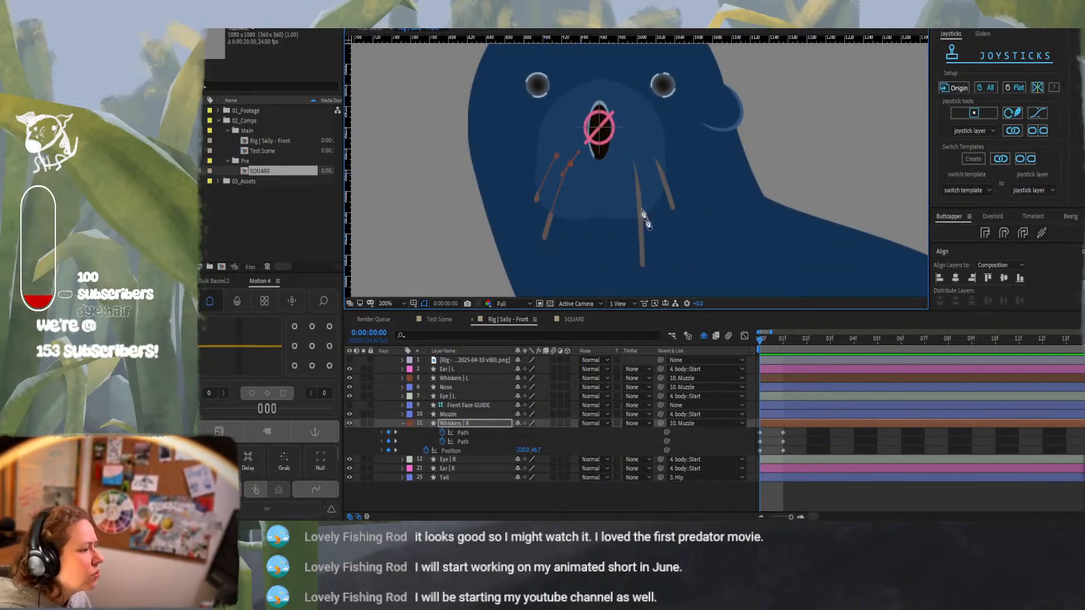
pyautogui.click(854, 490)
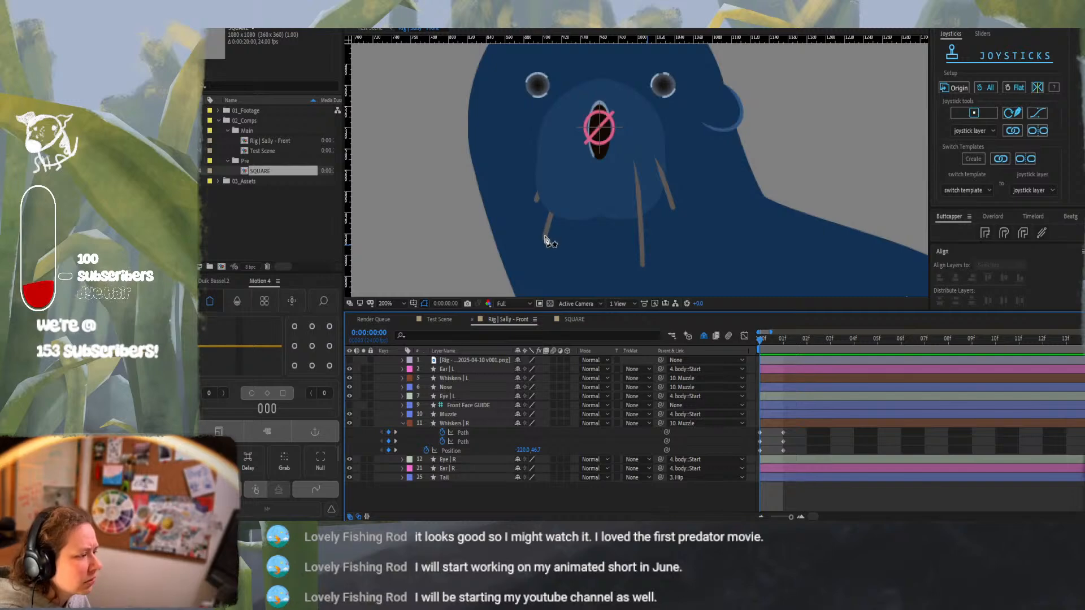
# Lower the tips of both Whiskers | R strands at frame 0 and bend them into downward curves
pyautogui.click(551, 261)
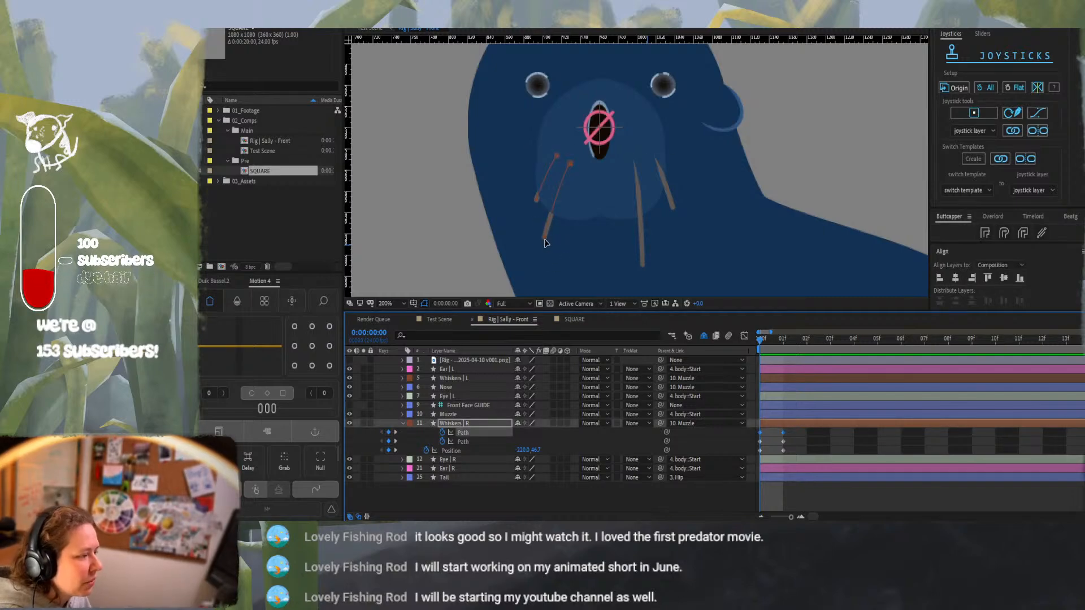
pyautogui.moveTo(545, 239)
pyautogui.mouseDown()
pyautogui.moveTo(552, 252)
pyautogui.moveTo(544, 241)
pyautogui.mouseUp()
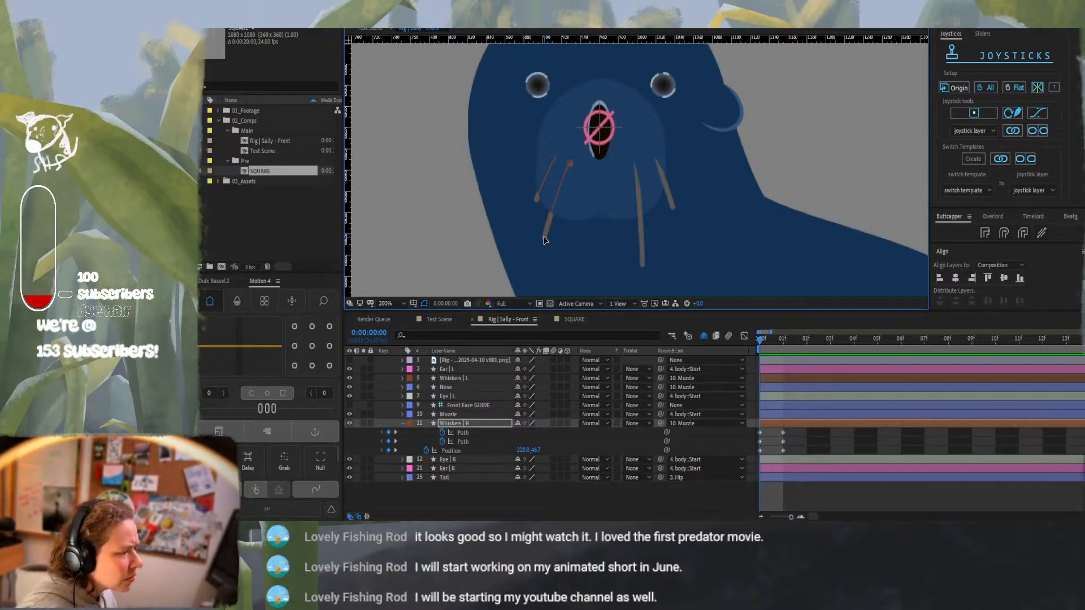
pyautogui.moveTo(544, 241)
pyautogui.mouseDown()
pyautogui.moveTo(564, 267)
pyautogui.moveTo(553, 264)
pyautogui.mouseUp()
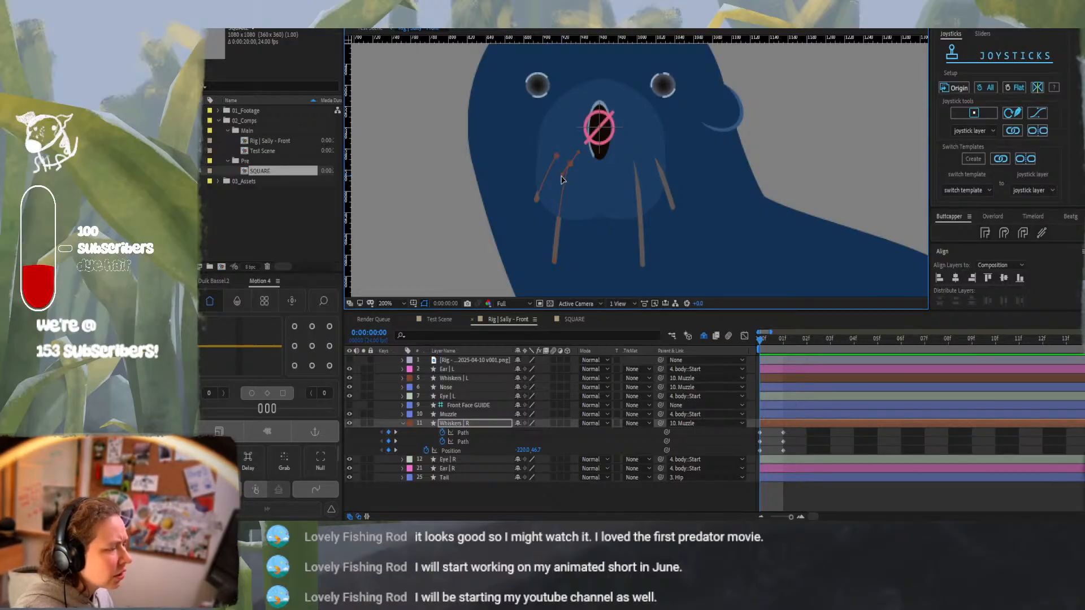
pyautogui.moveTo(561, 180); pyautogui.dragTo(554, 199)
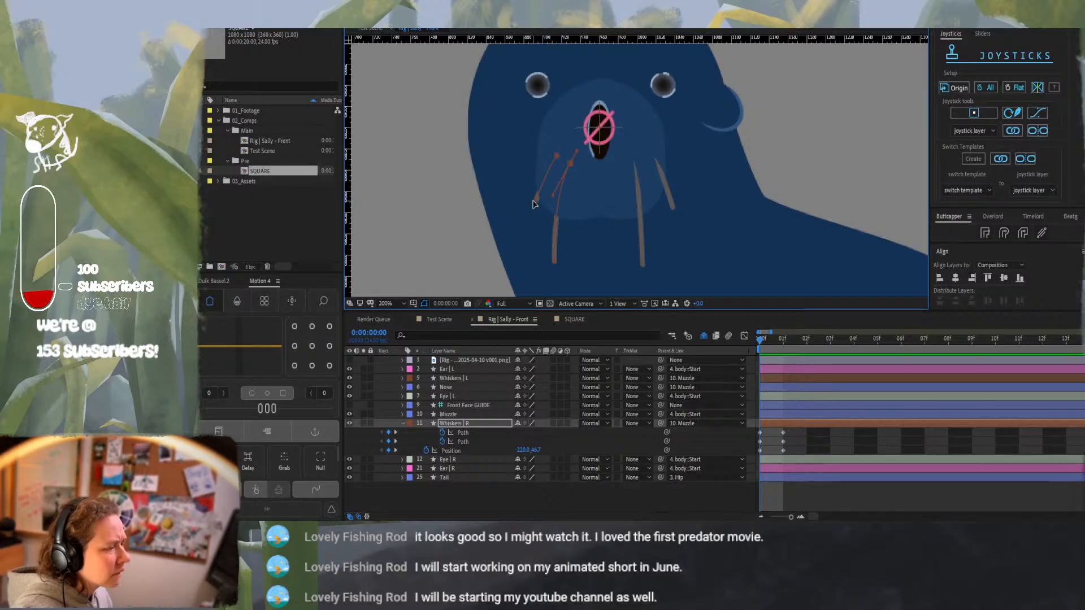
pyautogui.moveTo(536, 204); pyautogui.dragTo(536, 218)
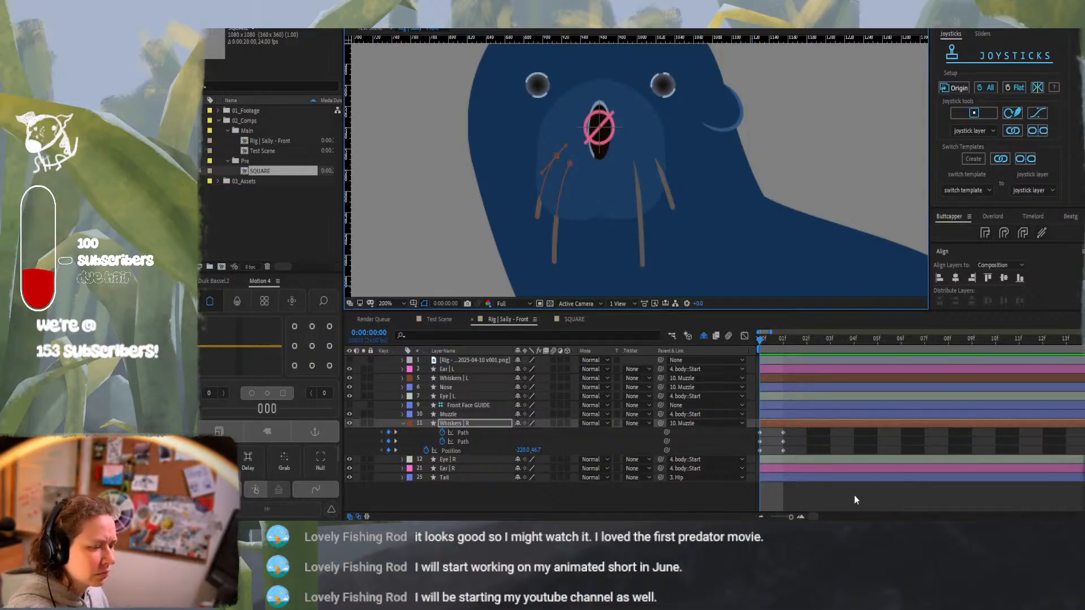
pyautogui.click(818, 446)
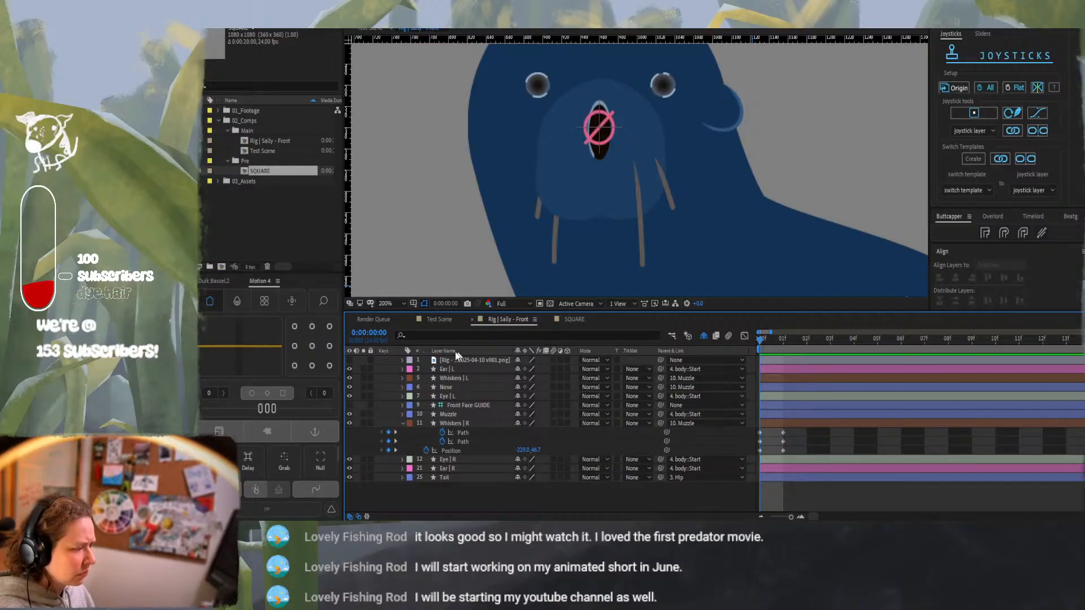
# Flip the Ear | R layer horizontally by setting its X scale to -130%
pyautogui.click(459, 371)
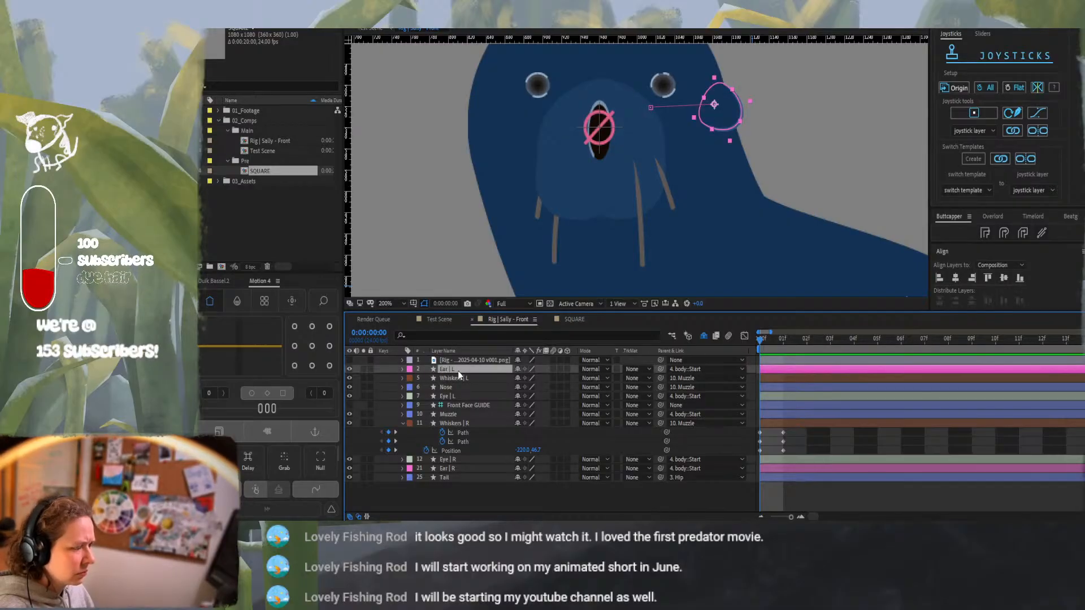
pyautogui.click(470, 470)
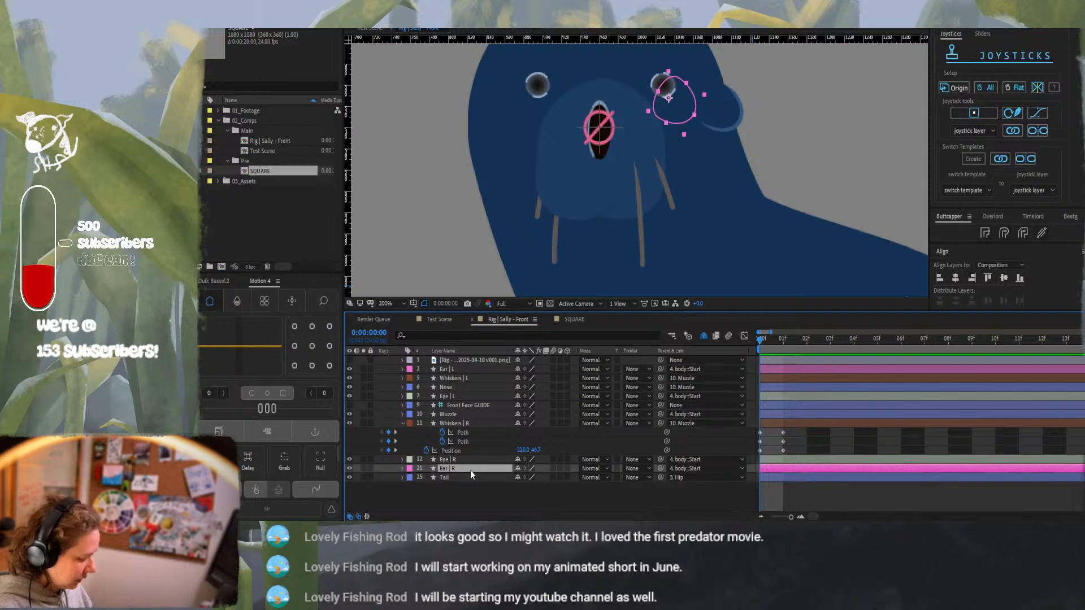
pyautogui.press('s')
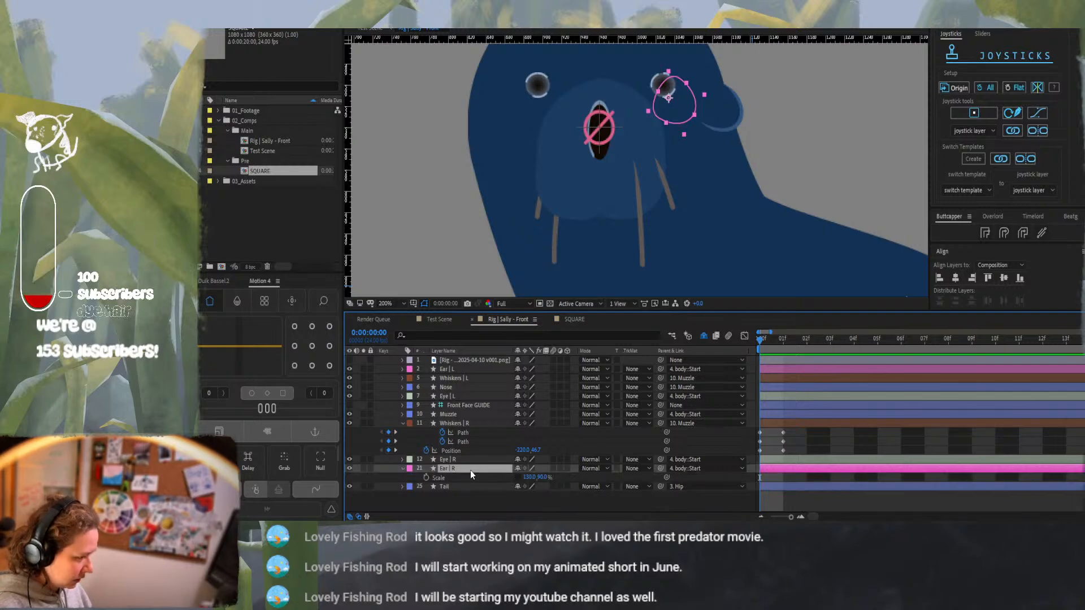
pyautogui.click(531, 478)
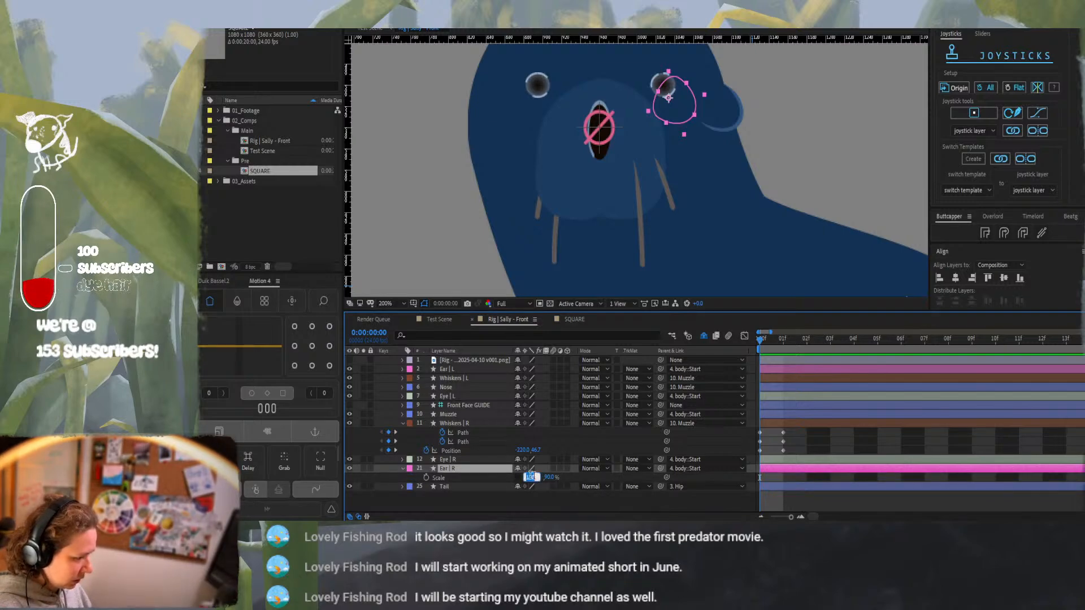
pyautogui.write('-130')
pyautogui.press('Return')
pyautogui.press('Return')
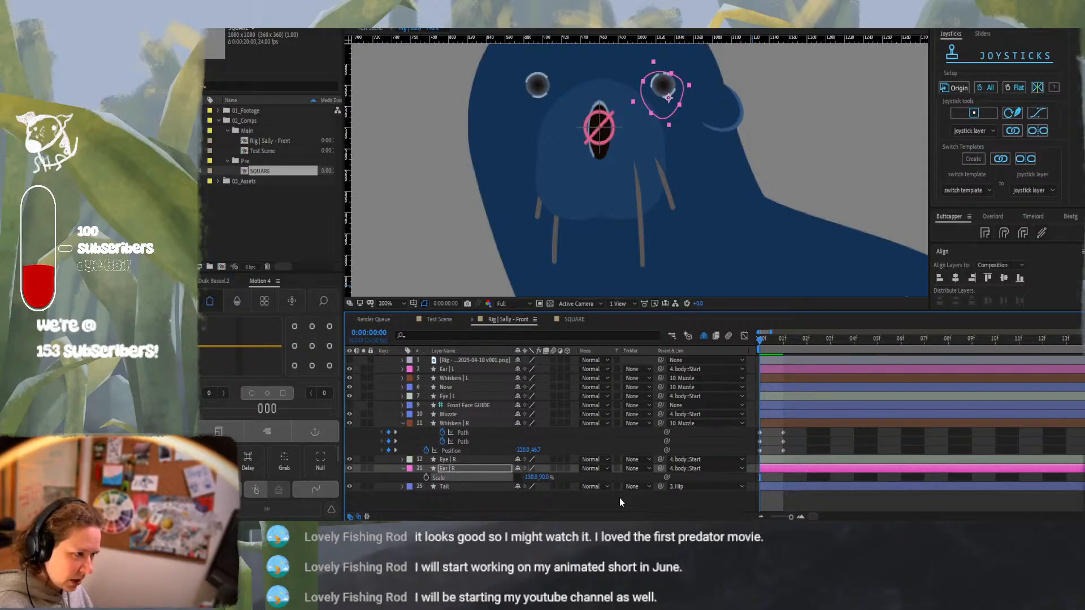
# Set the rotation of Ear | R to -30°
pyautogui.hotkey('shift', 'r')
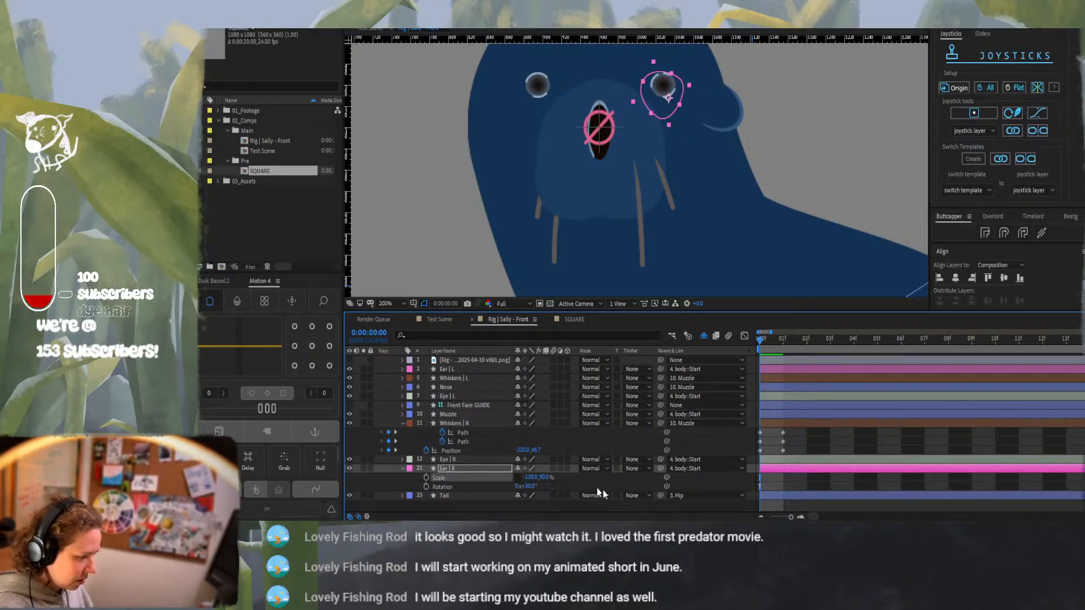
pyautogui.write('-')
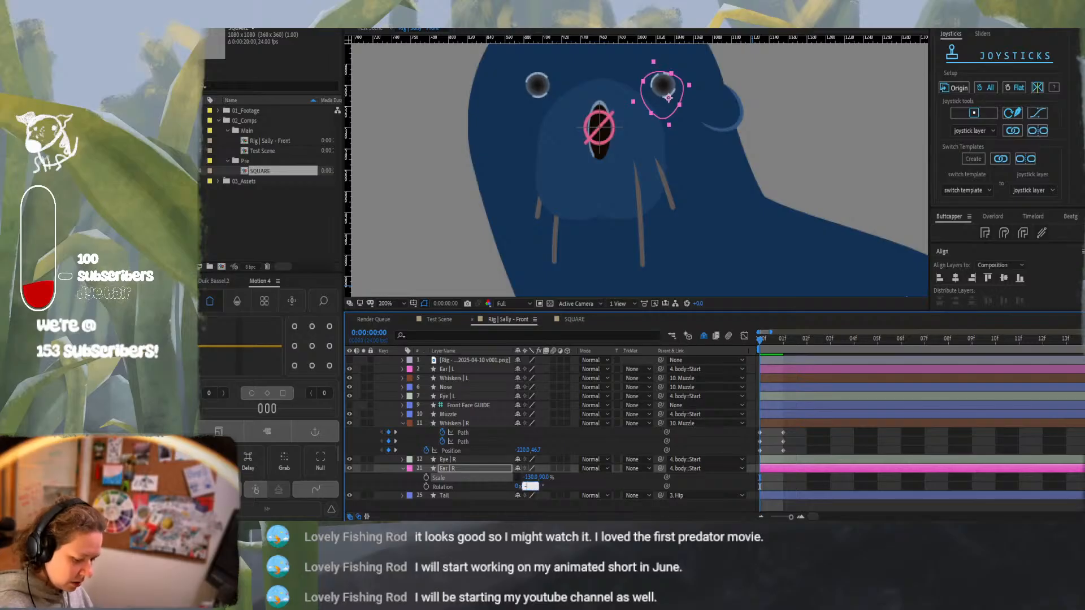
pyautogui.write('30')
pyautogui.press('Return')
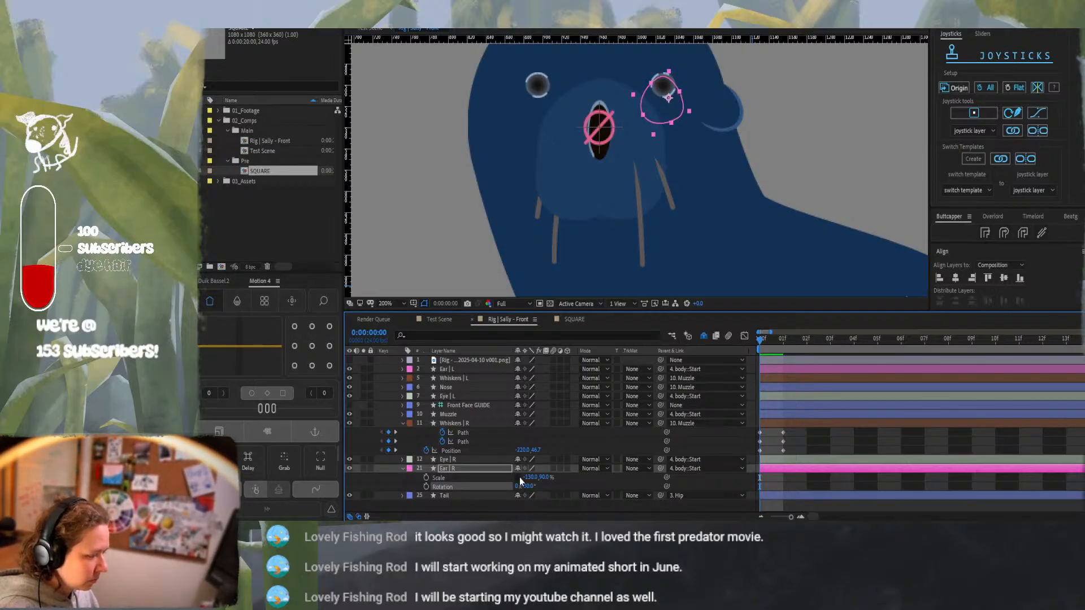
# Move Ear | R at frame 0 horizontally across to the head's opposite edge, at X about -121.5
pyautogui.click(519, 477)
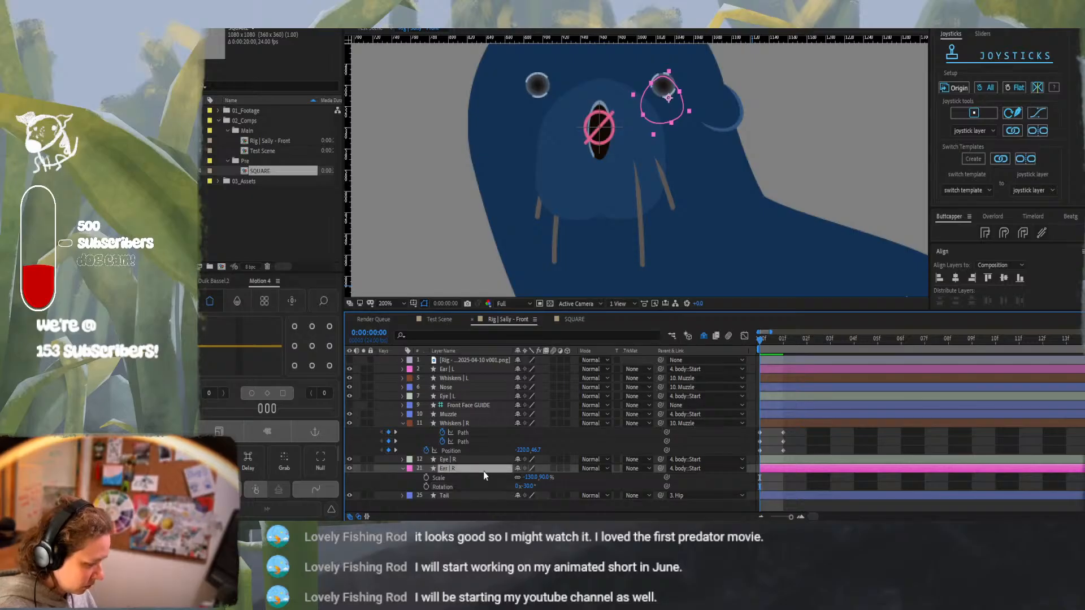
pyautogui.press('p')
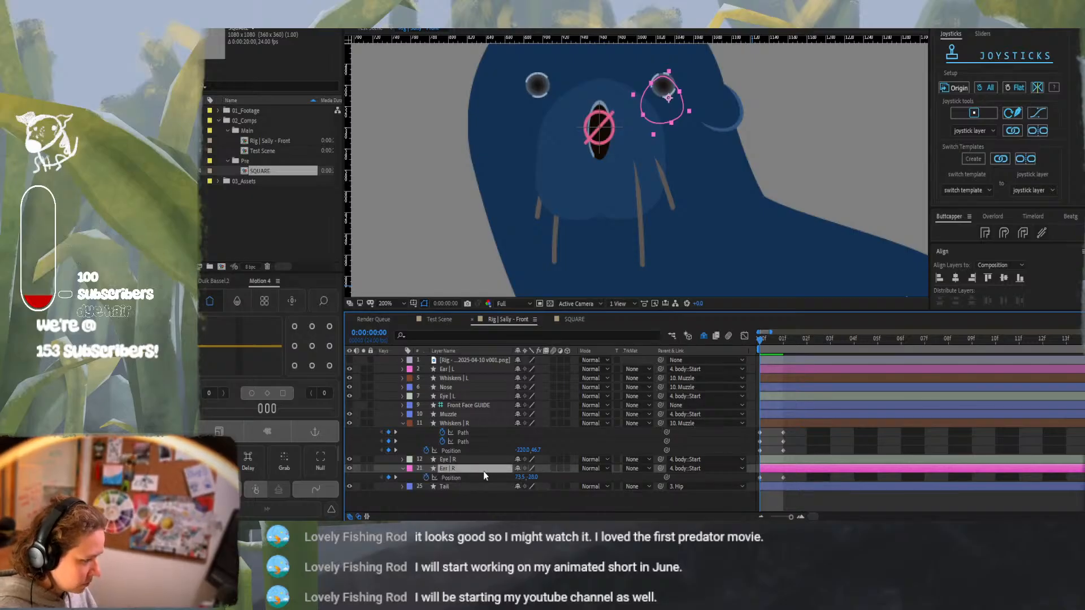
pyautogui.click(752, 477)
pyautogui.hotkey('shift', 'Left')
pyautogui.hotkey('shift', 'Left')
pyautogui.hotkey('shift', 'Left')
pyautogui.hotkey('shift', 'Left')
pyautogui.hotkey('shift', 'Left')
pyautogui.hotkey('shift', 'Left')
pyautogui.hotkey('shift', 'Left')
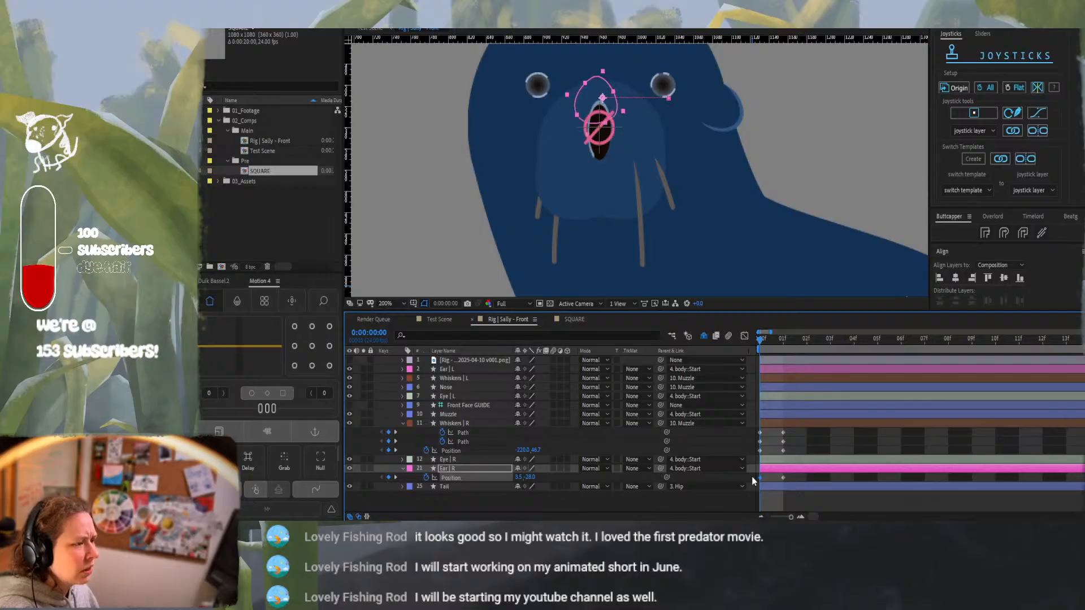
pyautogui.hotkey('shift', 'Left')
pyautogui.hotkey('shift', 'Left')
pyautogui.hotkey('shift', 'Left')
pyautogui.hotkey('shift', 'Left')
pyautogui.hotkey('shift', 'Left')
pyautogui.hotkey('shift', 'Left')
pyautogui.hotkey('shift', 'Left')
pyautogui.hotkey('shift', 'Left')
pyautogui.hotkey('shift', 'Left')
pyautogui.hotkey('shift', 'Left')
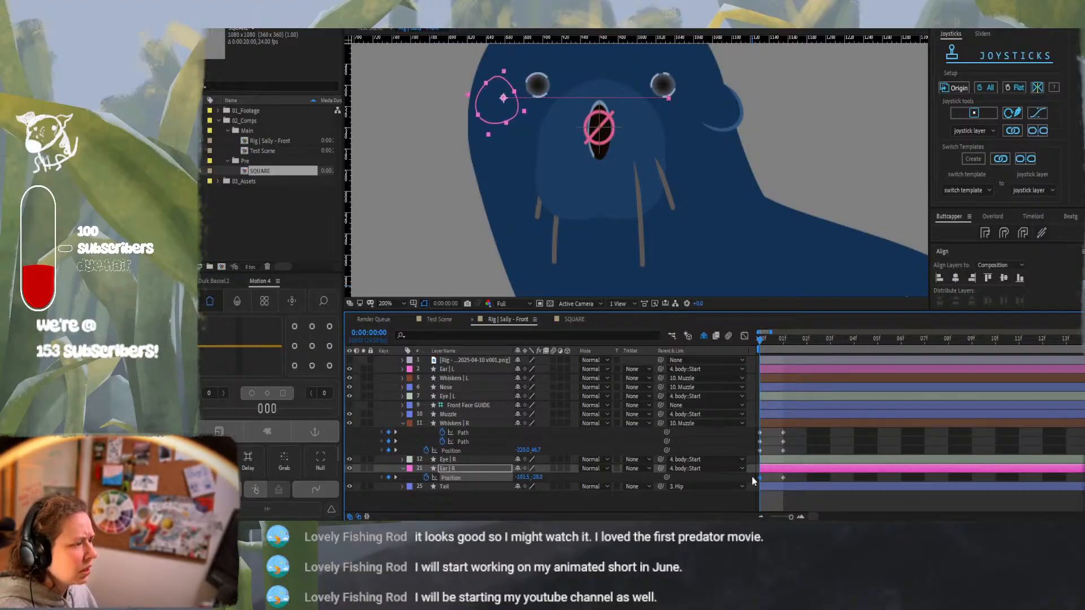
pyautogui.hotkey('shift', 'Left')
pyautogui.hotkey('shift', 'Left')
pyautogui.hotkey('shift', 'Left')
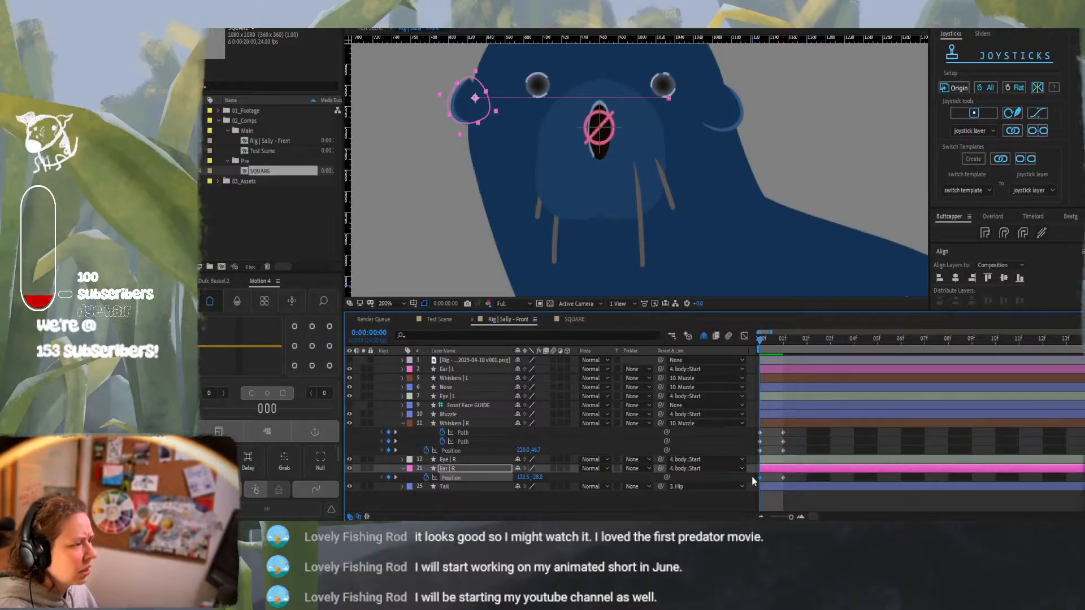
pyautogui.hotkey('shift', 'Right')
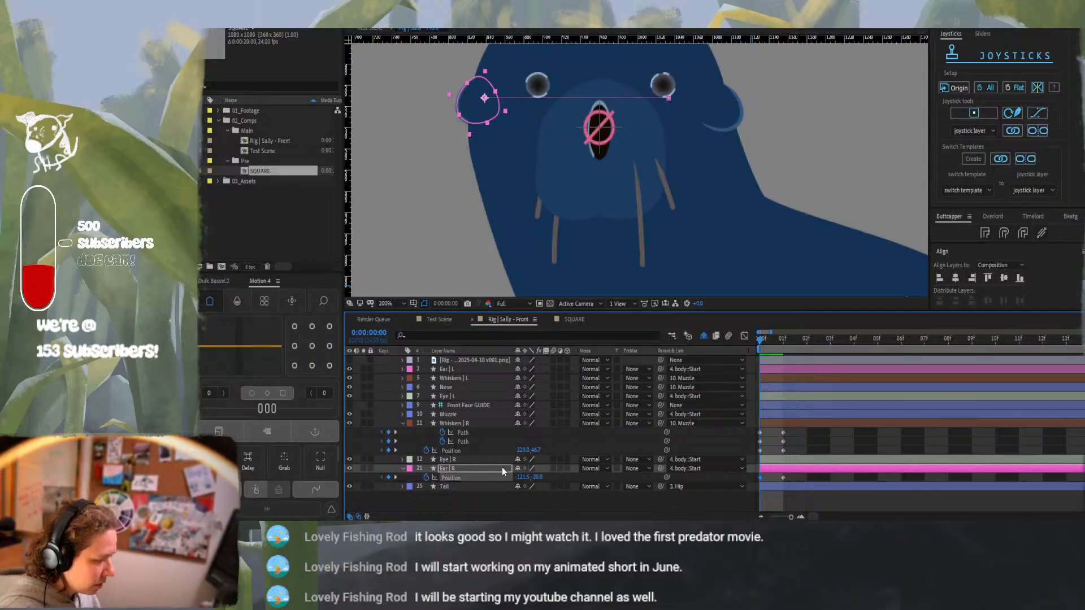
# Try slightly different rotation angles on Ear | R, then set its rotation back to -30°
pyautogui.press('r')
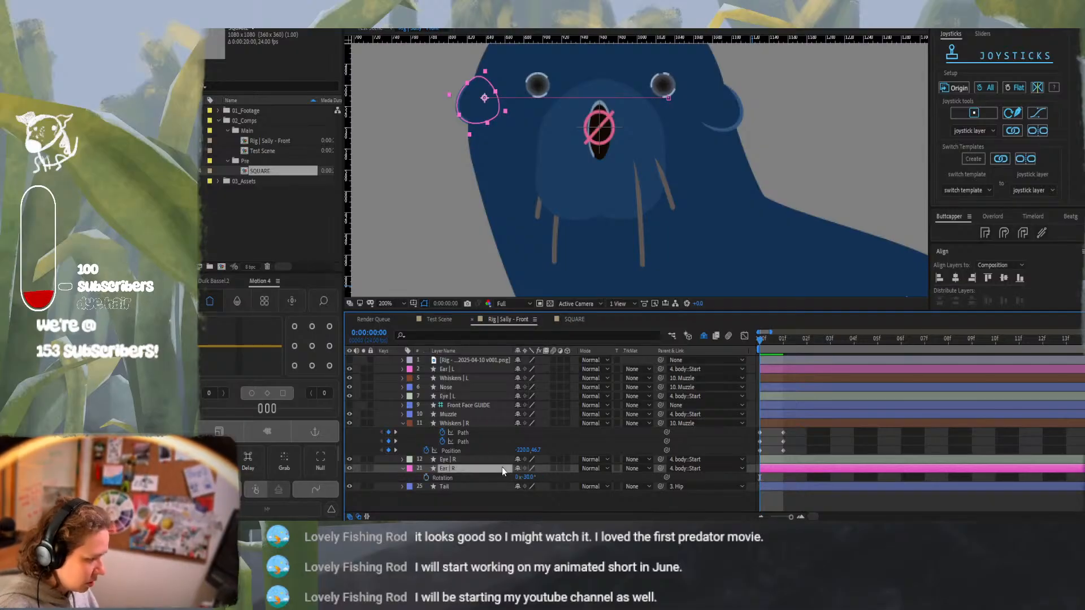
pyautogui.moveTo(527, 477); pyautogui.dragTo(534, 477)
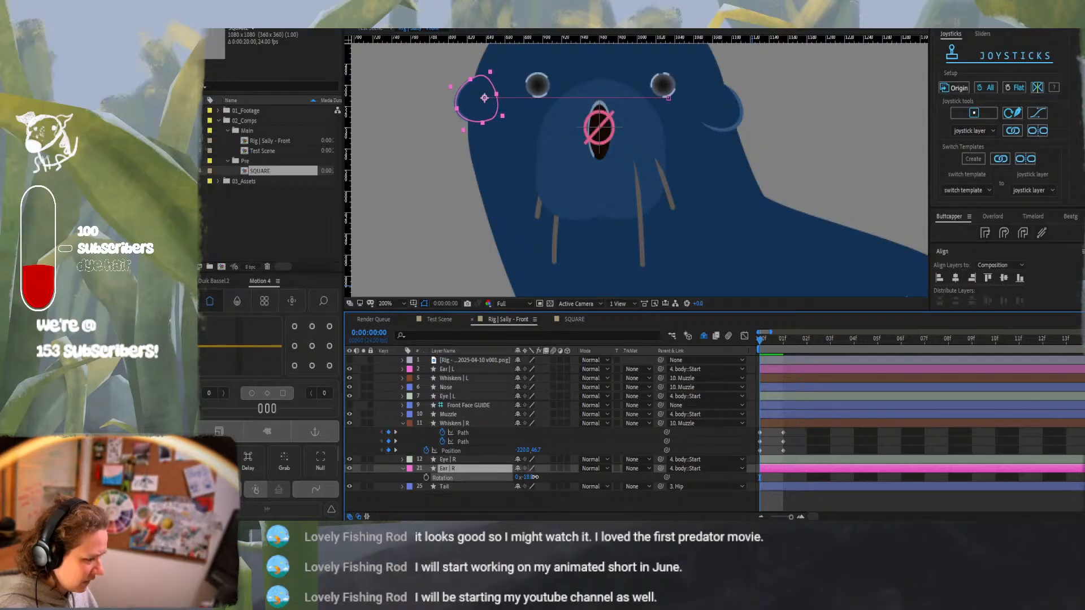
pyautogui.moveTo(539, 477); pyautogui.dragTo(531, 478)
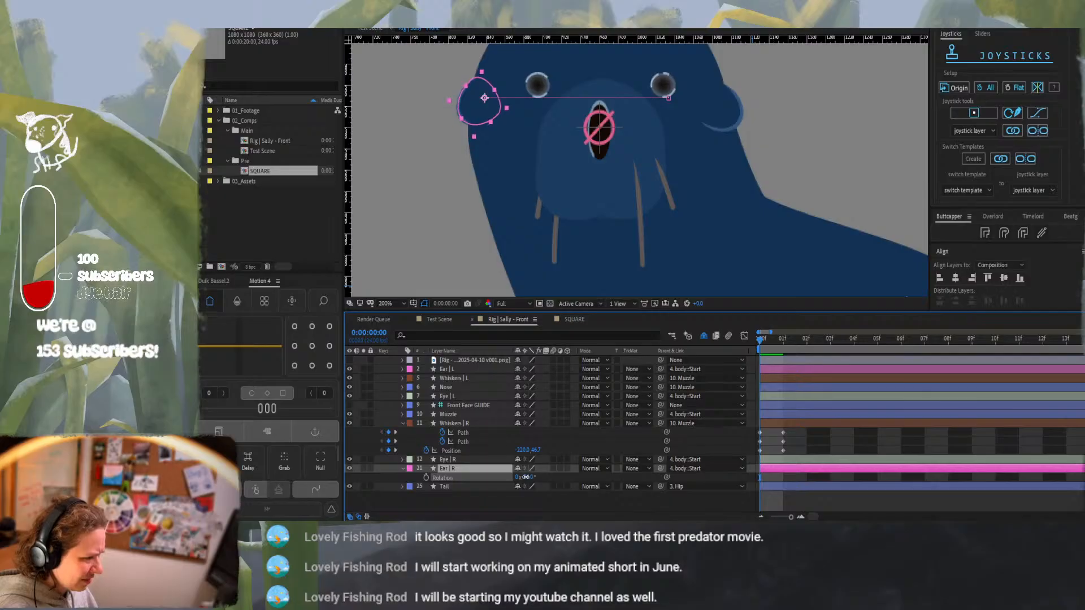
pyautogui.click(527, 478)
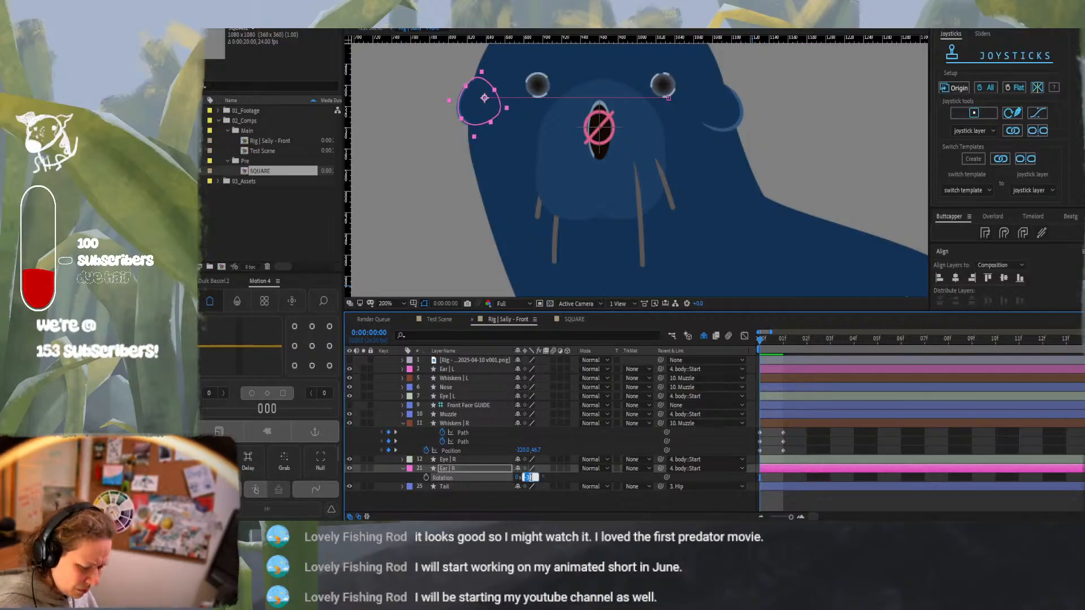
pyautogui.write('-30')
pyautogui.press('Return')
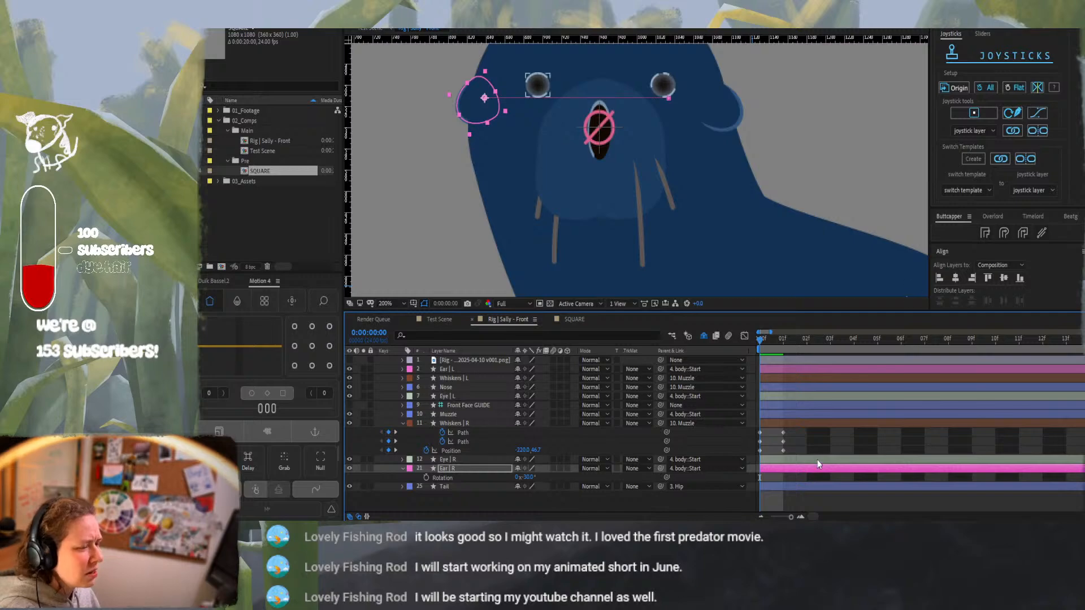
# Place a horizontal guide at eye height and lower Ear | R at frame 0 to Y -21
pyautogui.moveTo(690, 38); pyautogui.dragTo(686, 84)
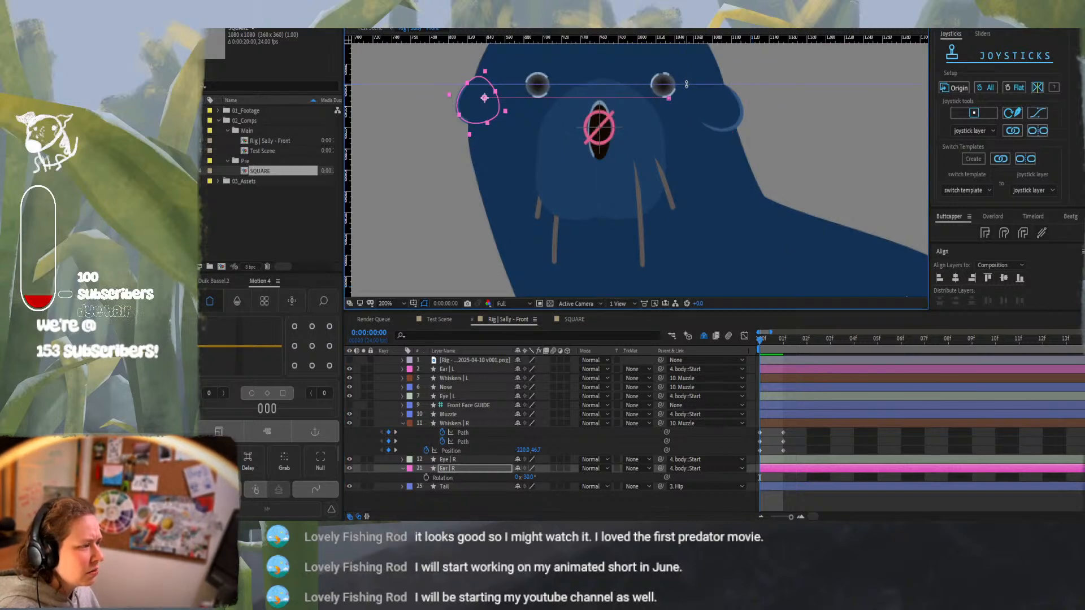
pyautogui.click(471, 474)
pyautogui.press('p')
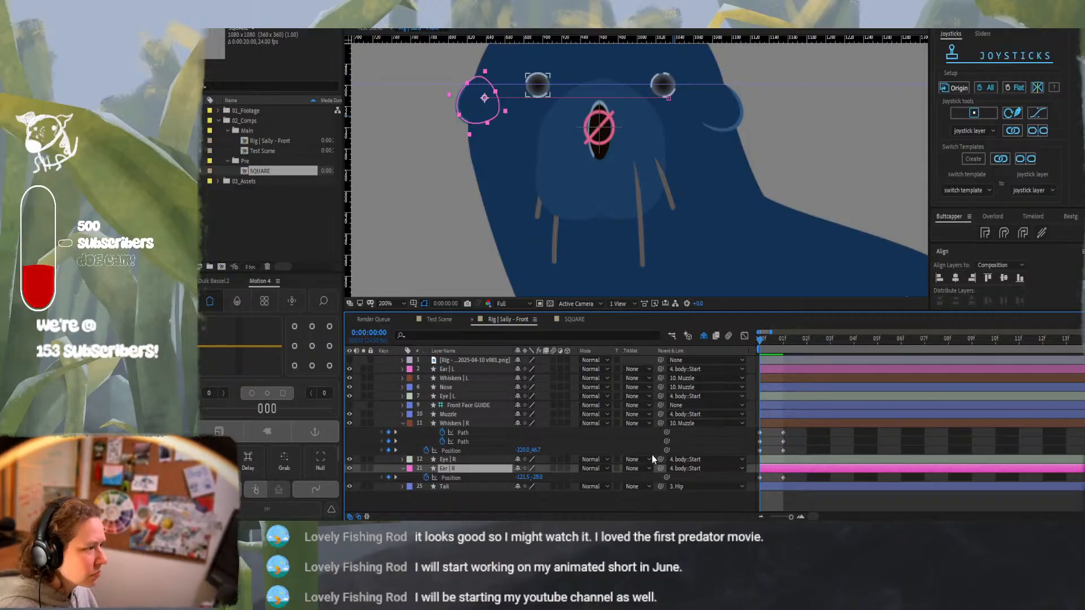
pyautogui.hotkey('shift', 'Down')
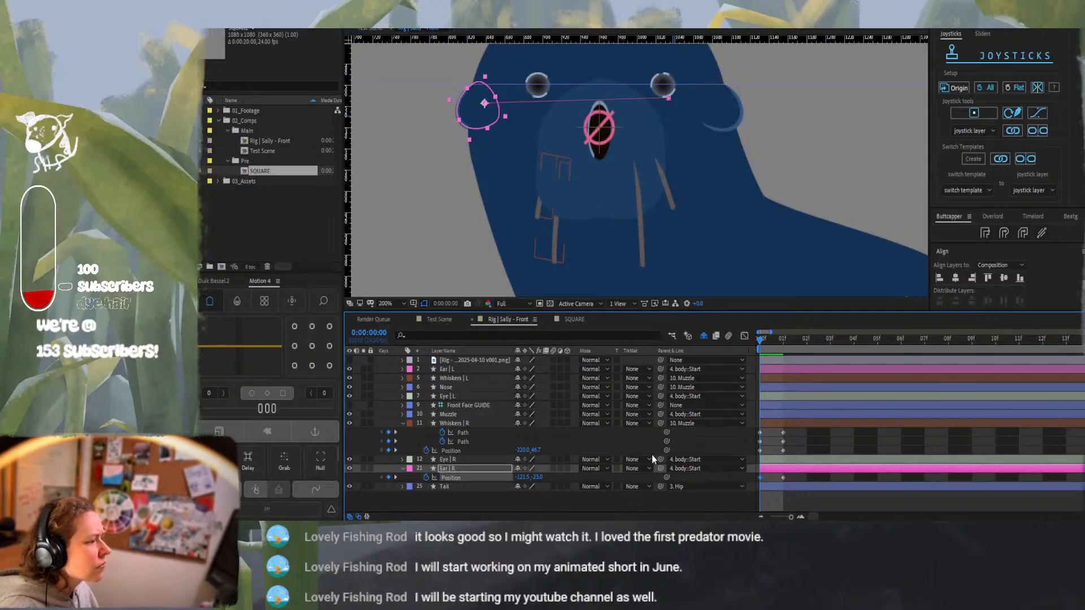
pyautogui.press('Down')
pyautogui.press('Down')
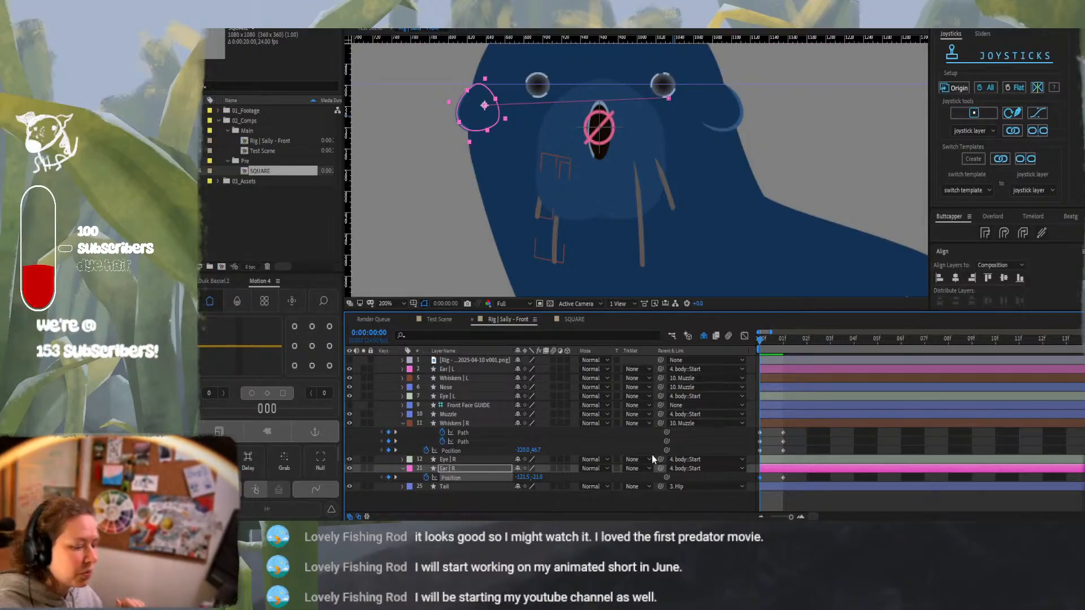
# Switch to Paint and sketch a rectangular room in perspective, with floor edges receding to two vertical wall lines
pyautogui.hotkey('alt', 'Tab')
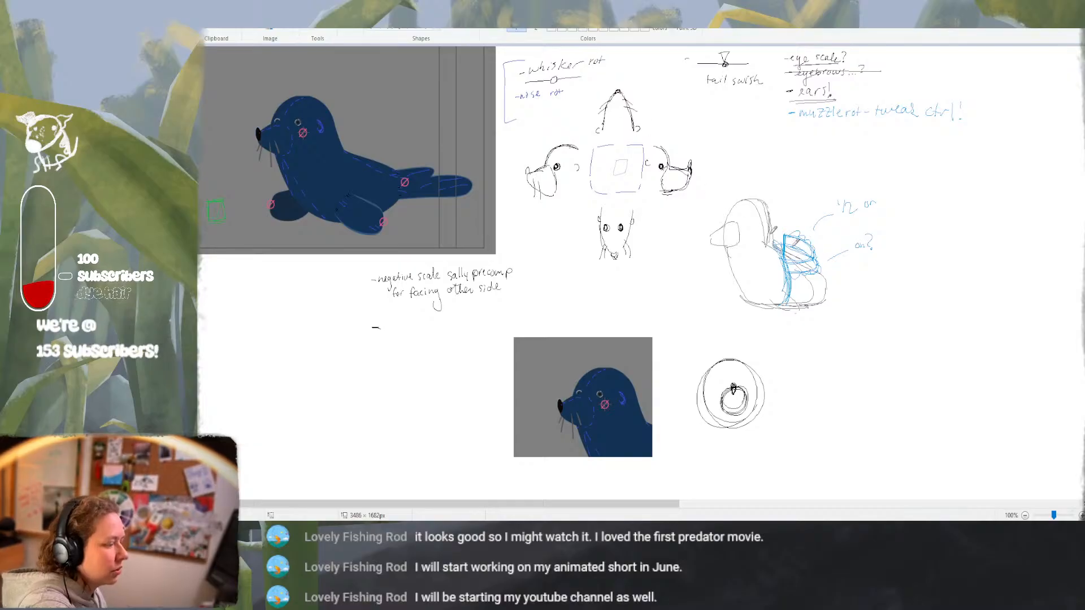
pyautogui.moveTo(906, 325)
pyautogui.mouseDown()
pyautogui.moveTo(907, 403)
pyautogui.moveTo(1017, 312)
pyautogui.moveTo(1035, 311)
pyautogui.moveTo(1029, 402)
pyautogui.mouseUp()
pyautogui.moveTo(899, 402); pyautogui.dragTo(1050, 406)
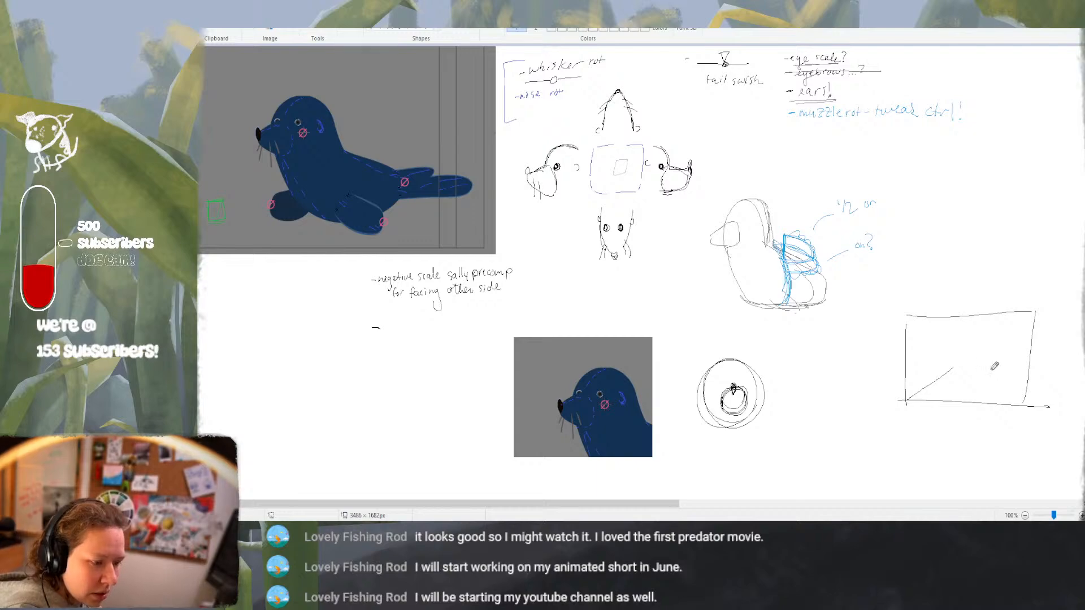
pyautogui.moveTo(985, 364); pyautogui.dragTo(1016, 390)
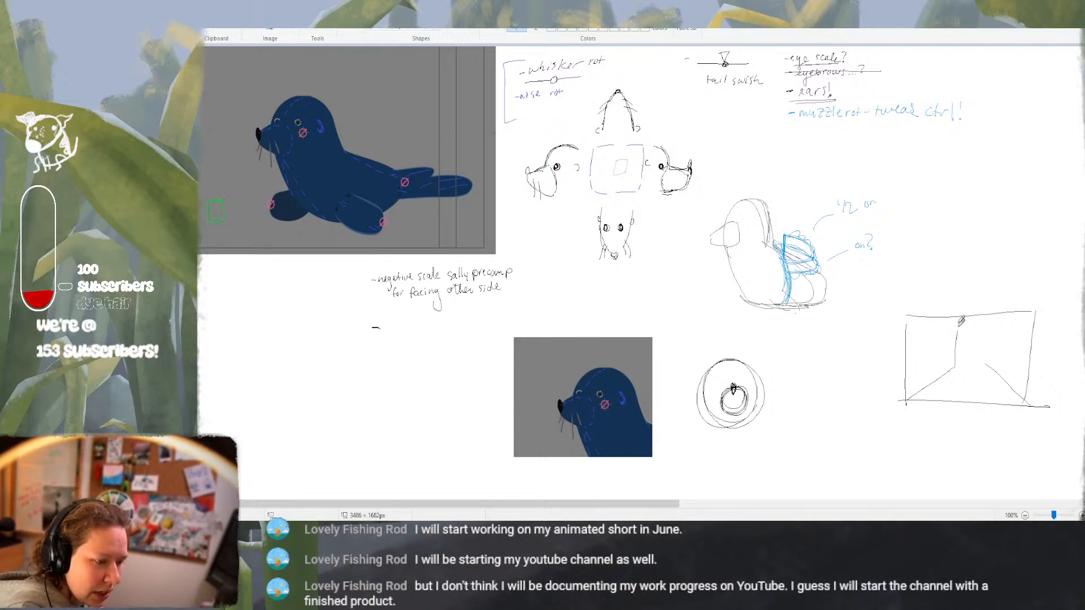
pyautogui.moveTo(990, 309); pyautogui.dragTo(988, 365)
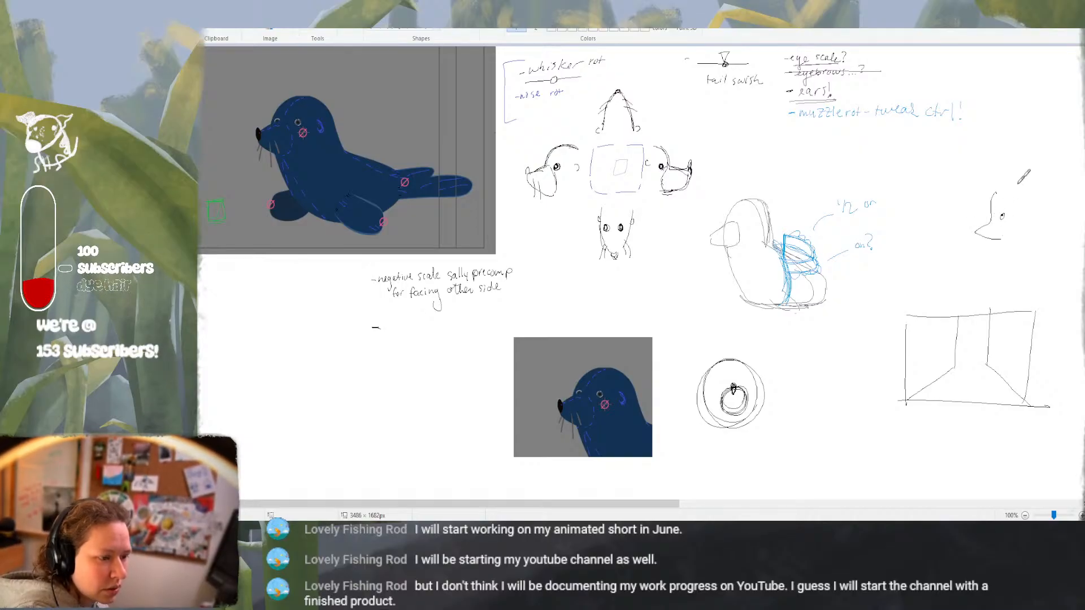
# Box in the small face profile sketch with perspective lines converging at one vanishing point, including a darker line at eye level
pyautogui.moveTo(1028, 177); pyautogui.dragTo(1027, 247)
pyautogui.moveTo(1030, 177); pyautogui.dragTo(952, 205)
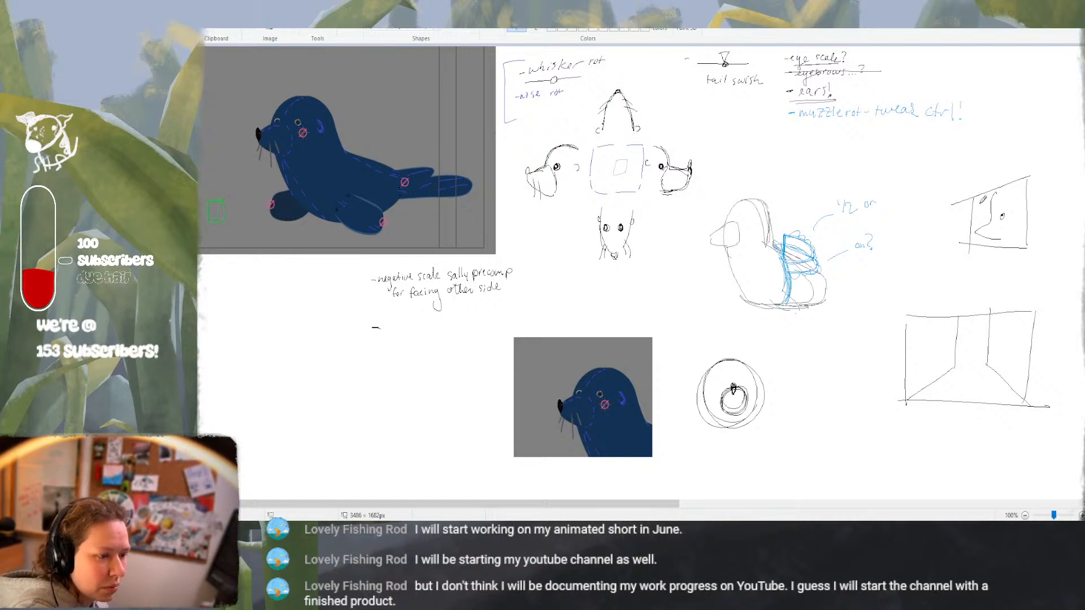
pyautogui.moveTo(1060, 209); pyautogui.dragTo(1024, 211)
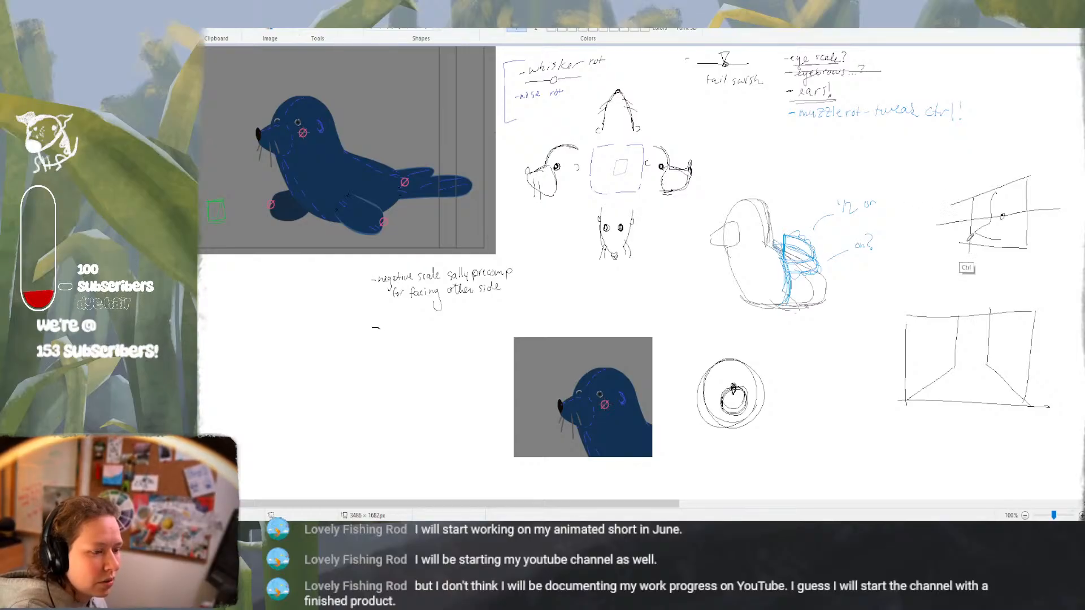
pyautogui.moveTo(938, 208)
pyautogui.mouseDown()
pyautogui.moveTo(902, 222)
pyautogui.moveTo(931, 235)
pyautogui.moveTo(897, 226)
pyautogui.mouseUp()
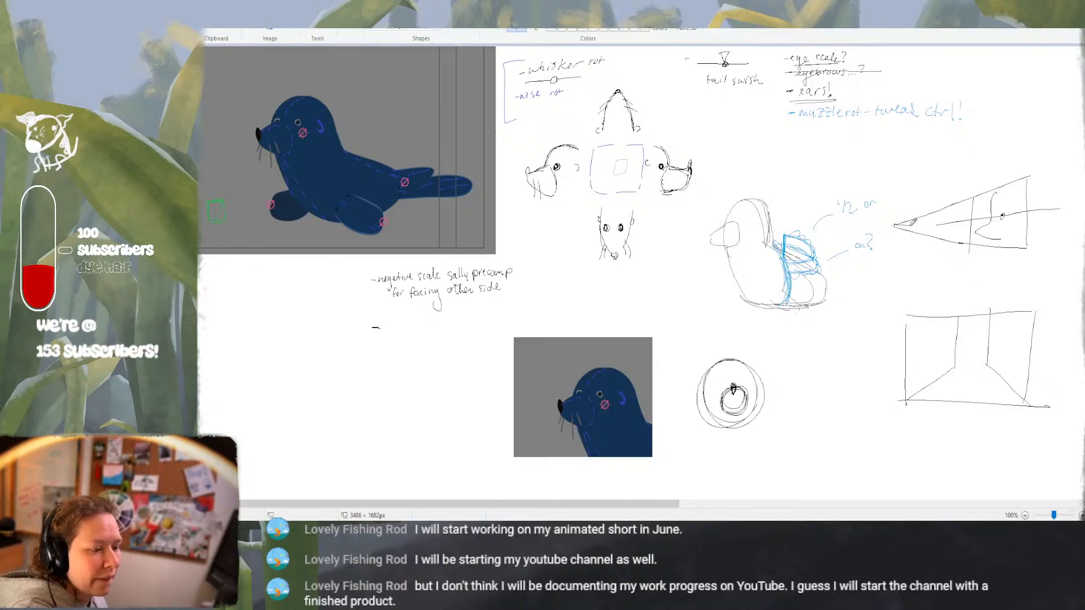
pyautogui.moveTo(897, 224); pyautogui.dragTo(1004, 217)
pyautogui.hotkey('ctrl', 'z')
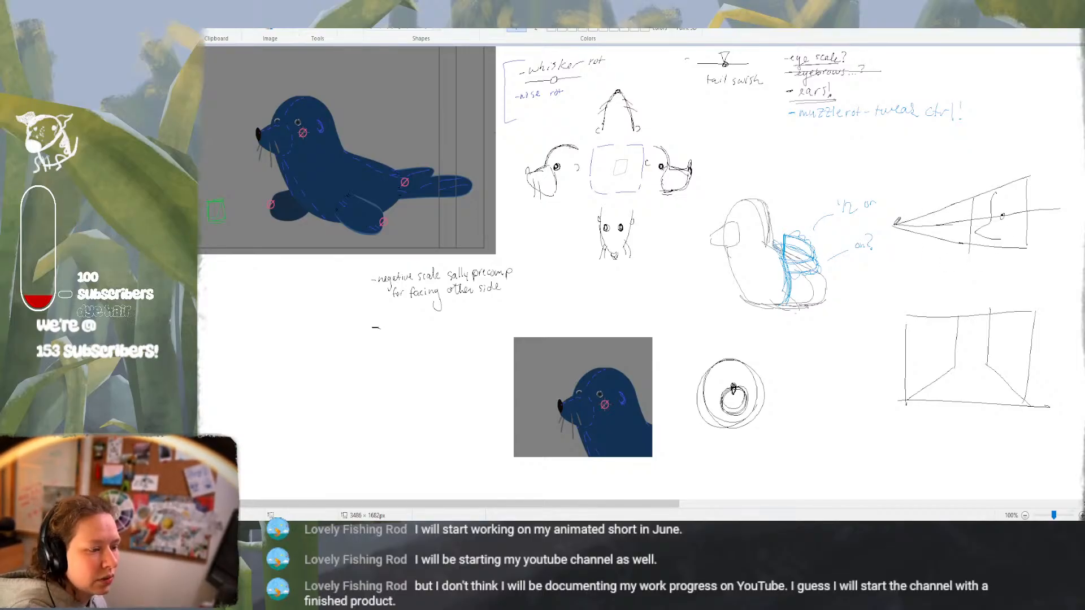
pyautogui.moveTo(897, 224); pyautogui.dragTo(993, 214)
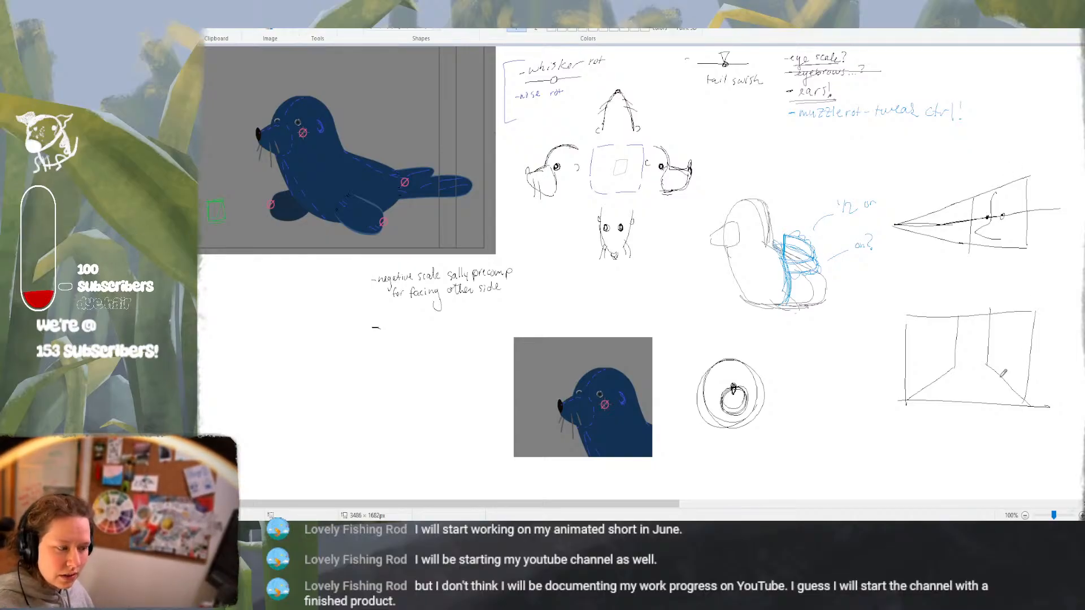
# Switch back to After Effects and examine the face pose both close up and on the whole seal
pyautogui.moveTo(686, 531)
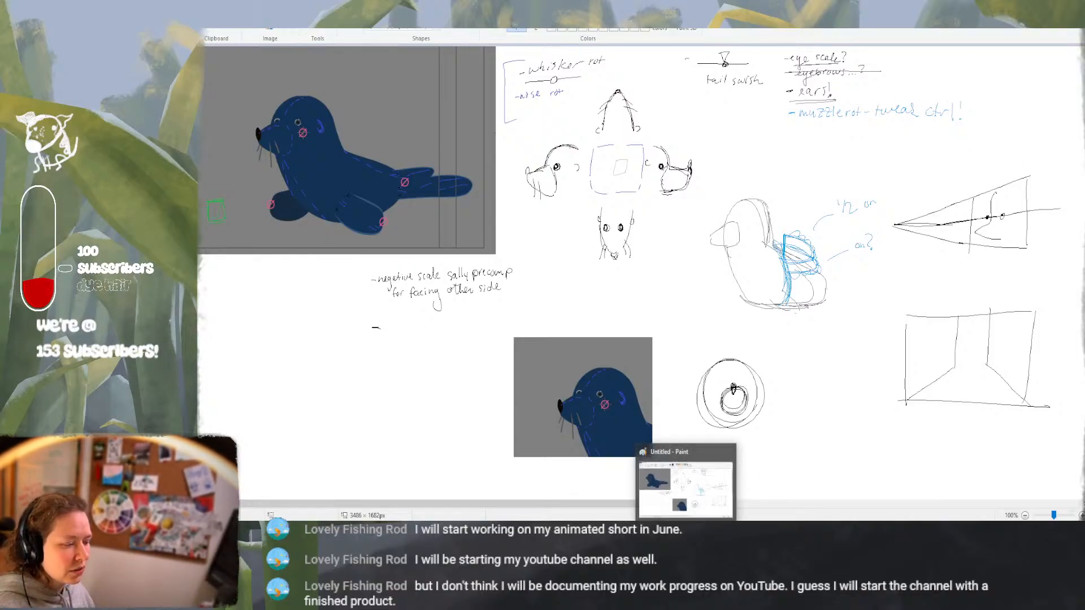
pyautogui.click(686, 531)
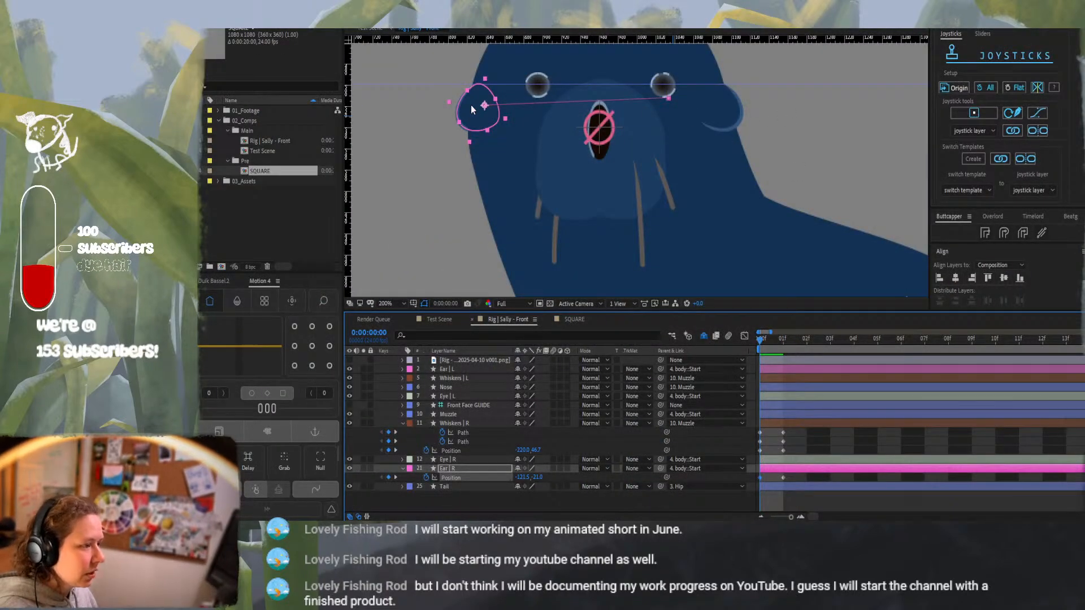
pyautogui.moveTo(771, 338); pyautogui.dragTo(741, 341)
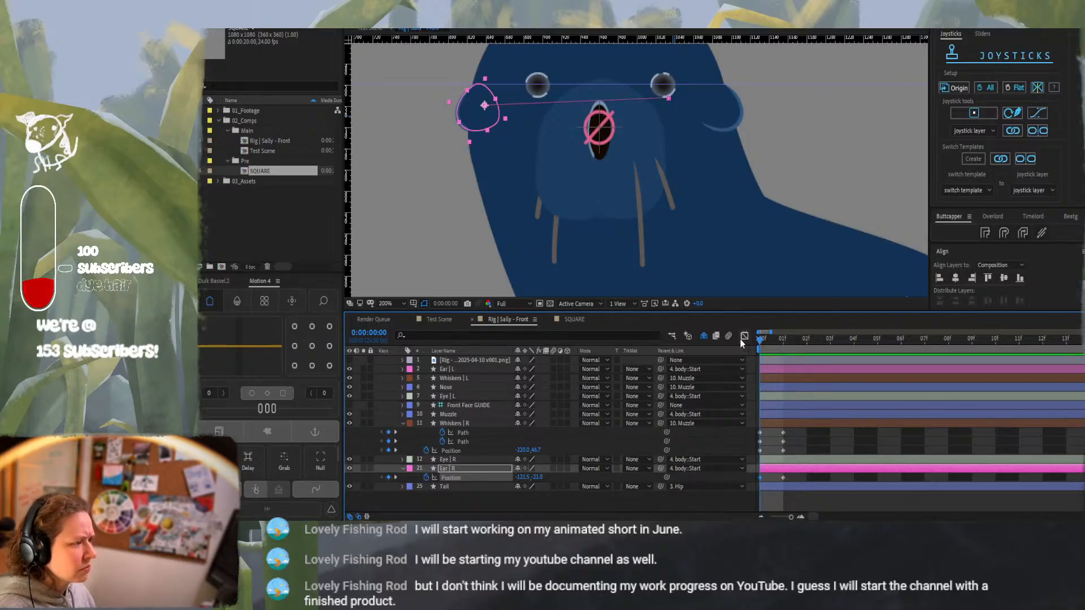
pyautogui.scroll(-2, 743, 259)
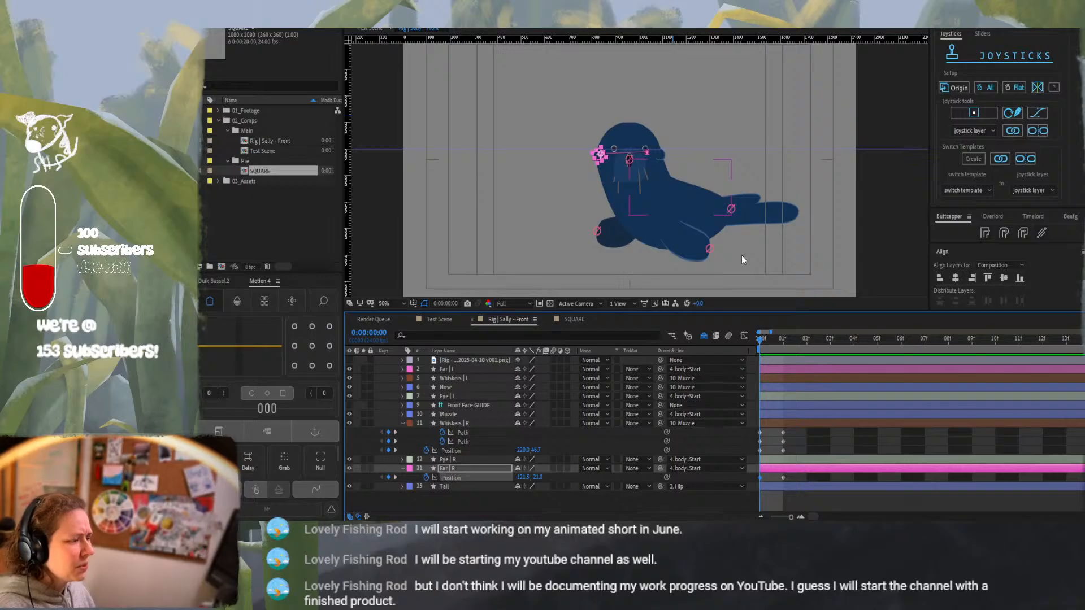
pyautogui.scroll(1, 742, 257)
pyautogui.scroll(1, 742, 257)
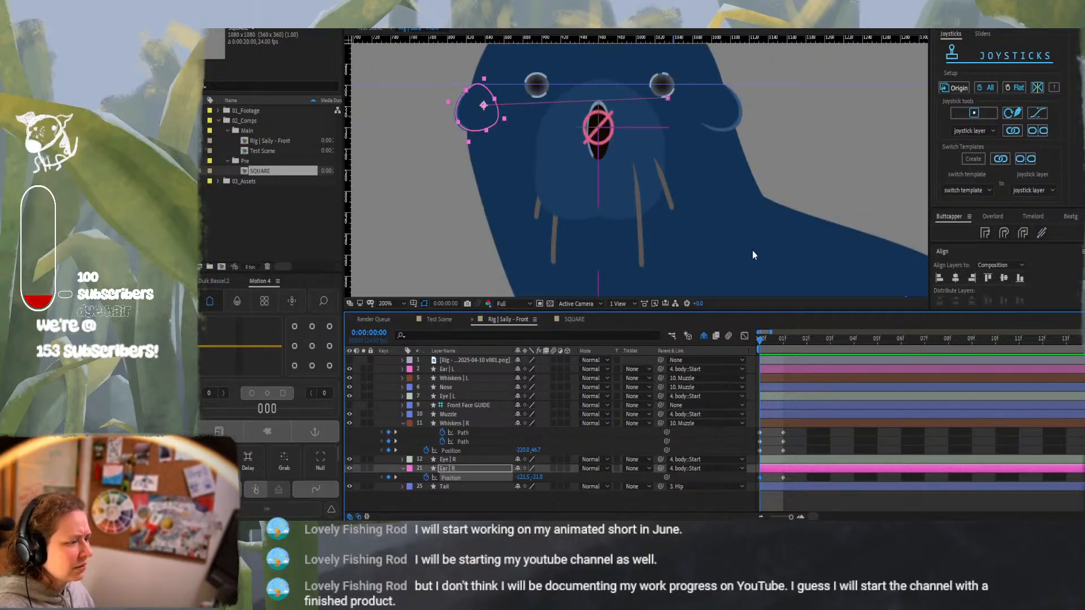
pyautogui.scroll(-1, 751, 250)
pyautogui.scroll(-1, 633, 181)
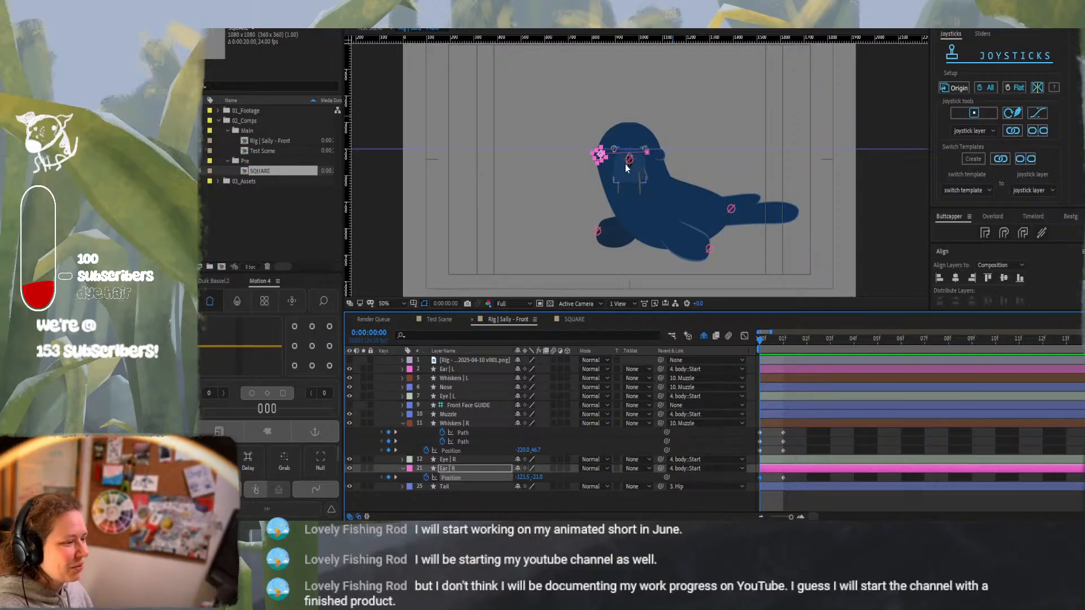
# Try moving the head controller toward the body to test the front-facing pose, and undo the move
pyautogui.moveTo(629, 160); pyautogui.dragTo(658, 168)
pyautogui.press('.')
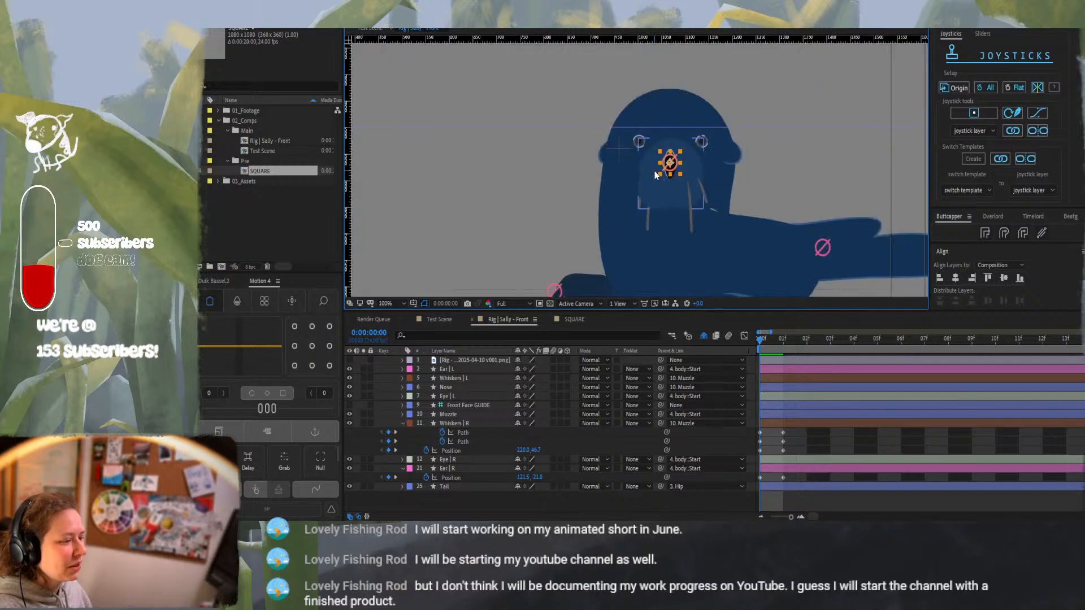
pyautogui.hotkey('ctrl', 'z')
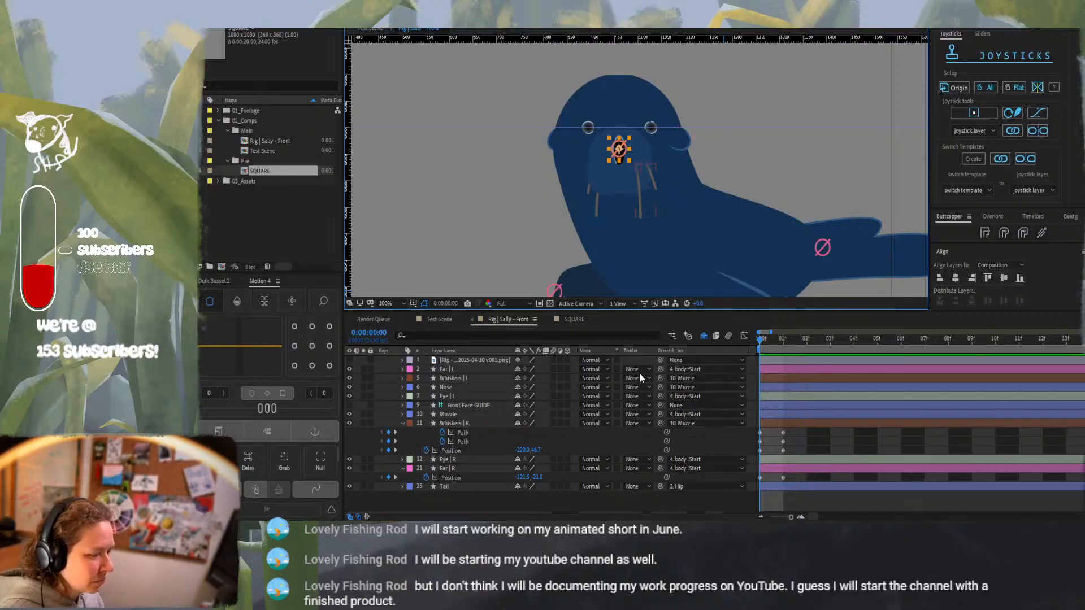
# Compare the front-facing pose at frame 0 with the side pose at frame 1
pyautogui.moveTo(763, 343); pyautogui.dragTo(753, 317)
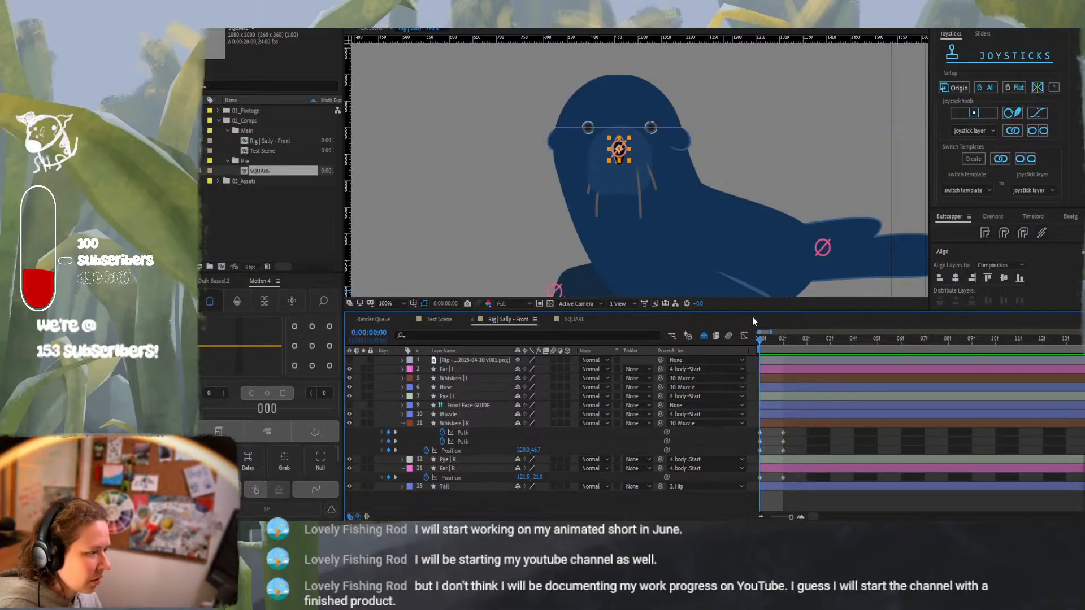
pyautogui.moveTo(773, 314)
pyautogui.mouseDown()
pyautogui.moveTo(754, 316)
pyautogui.moveTo(779, 324)
pyautogui.moveTo(758, 313)
pyautogui.mouseUp()
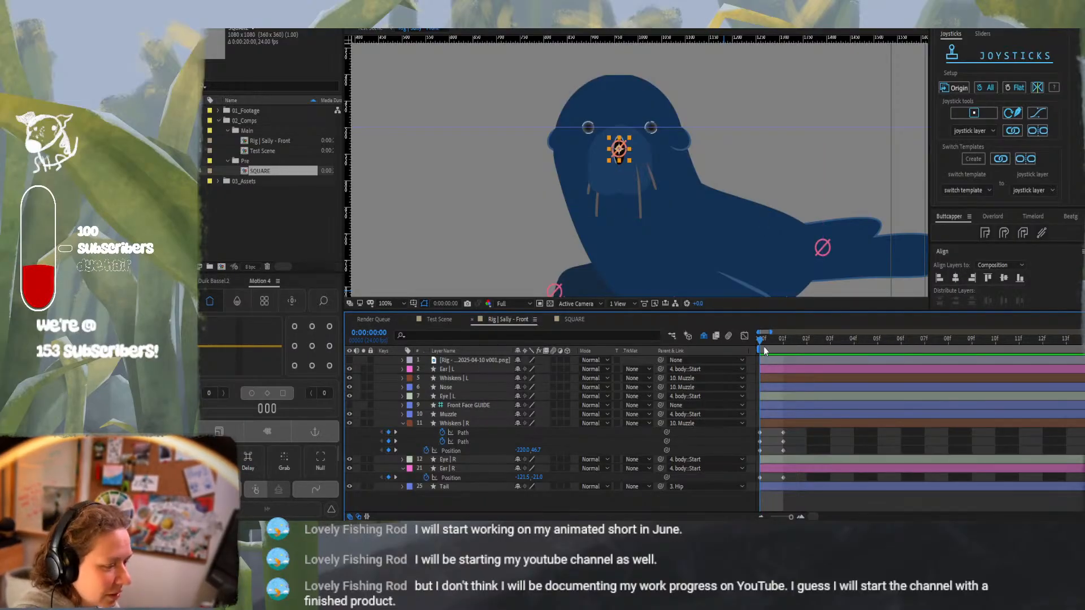
pyautogui.moveTo(764, 340); pyautogui.dragTo(786, 344)
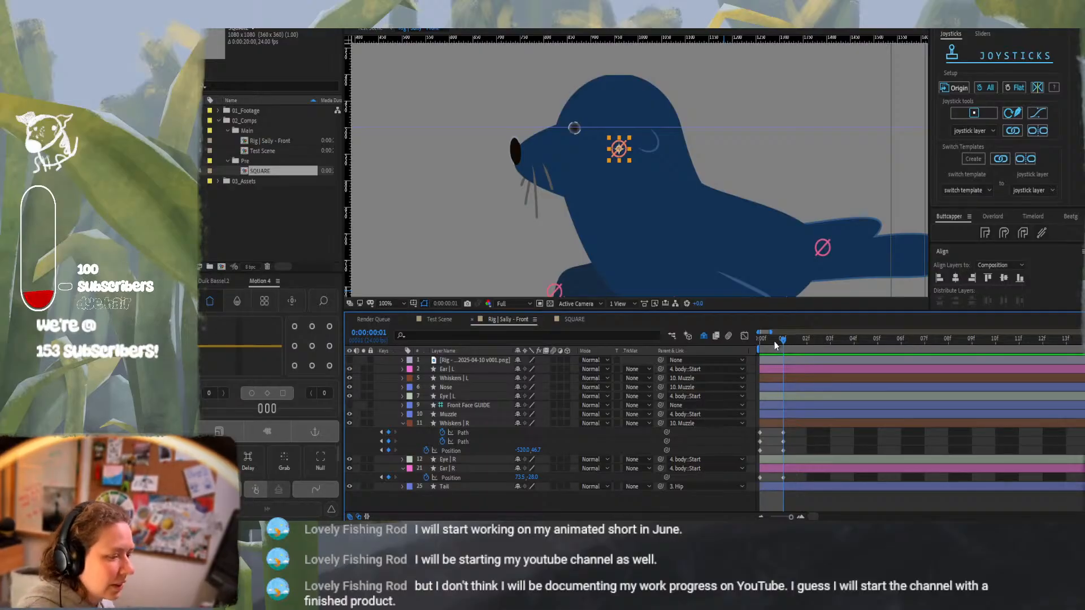
# Go to frame 2 and reveal the keyframed properties of all layers
pyautogui.moveTo(774, 341); pyautogui.dragTo(802, 365)
pyautogui.click(802, 369)
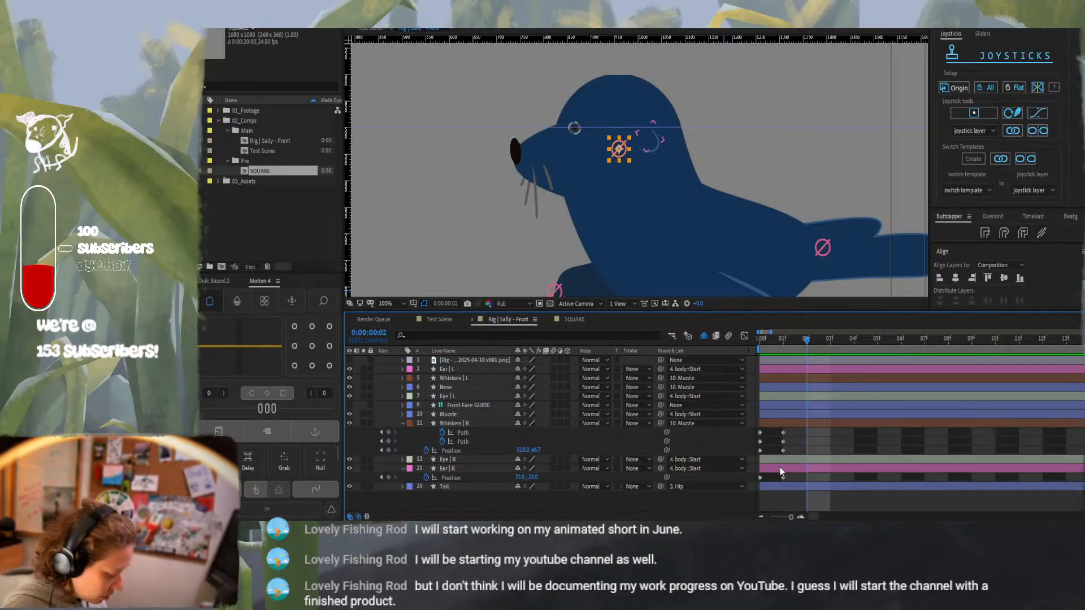
pyautogui.click(821, 439)
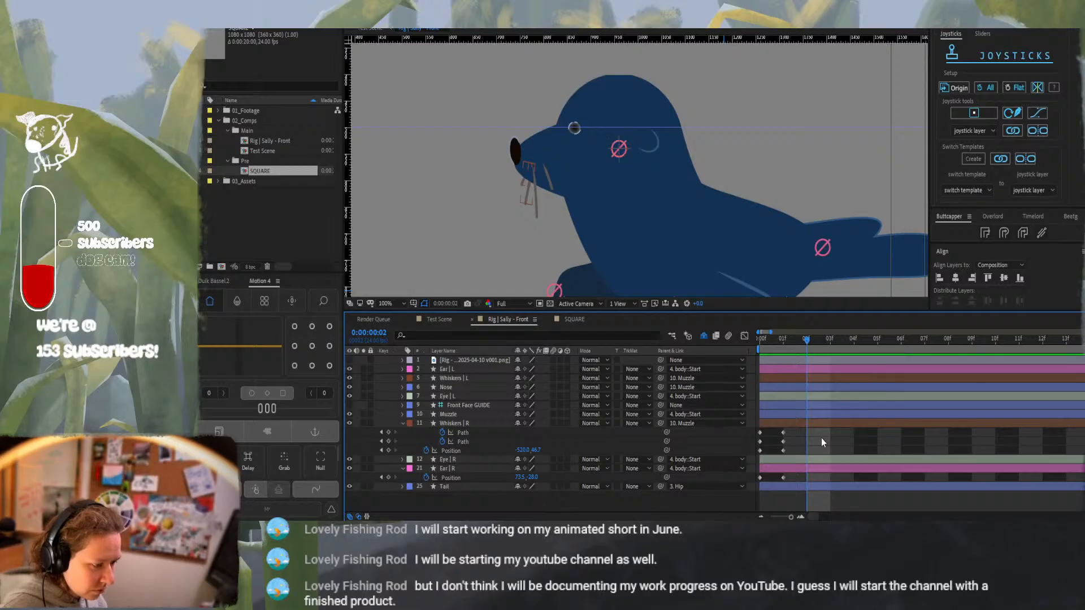
pyautogui.press('u')
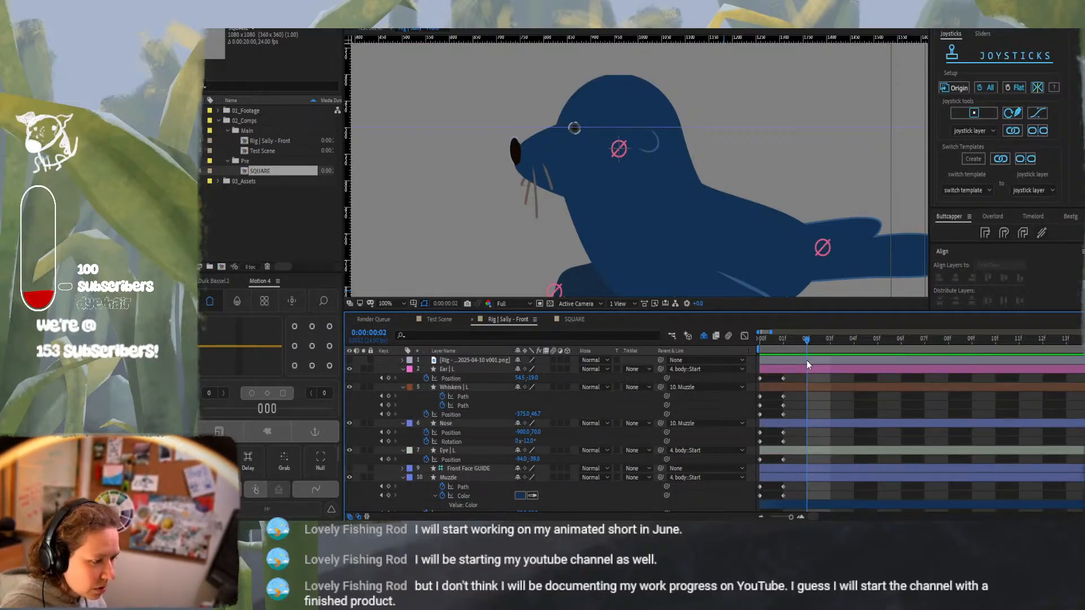
# Select the Ear | L layer and hide the Front Face GUIDE layer from the timeline by marking it shy
pyautogui.click(804, 368)
pyautogui.scroll(-2, 805, 386)
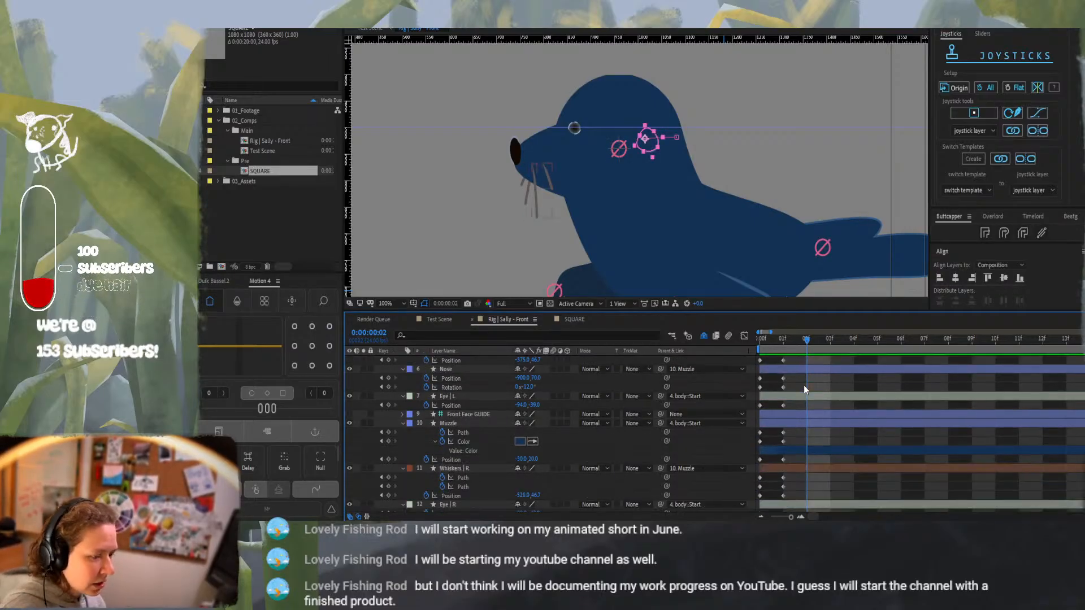
pyautogui.scroll(-1, 805, 389)
pyautogui.click(805, 388)
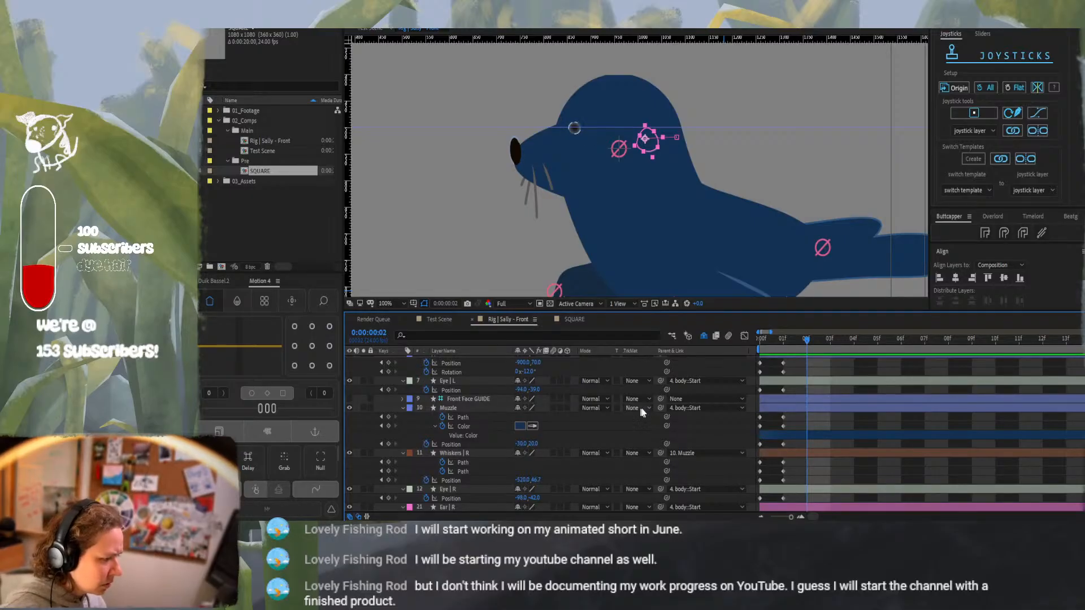
pyautogui.click(518, 398)
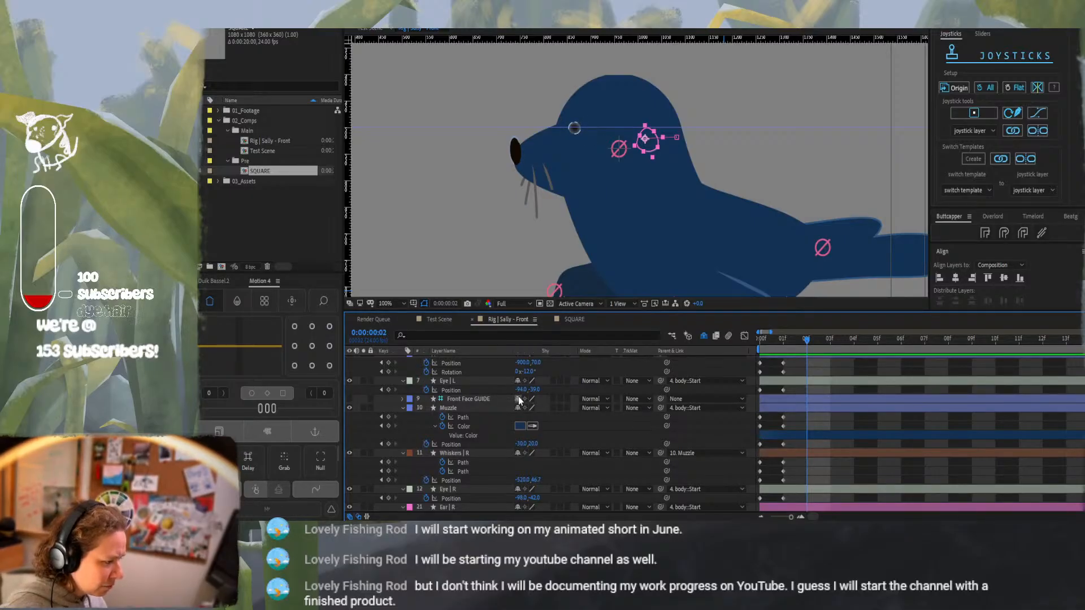
pyautogui.scroll(-1, 755, 458)
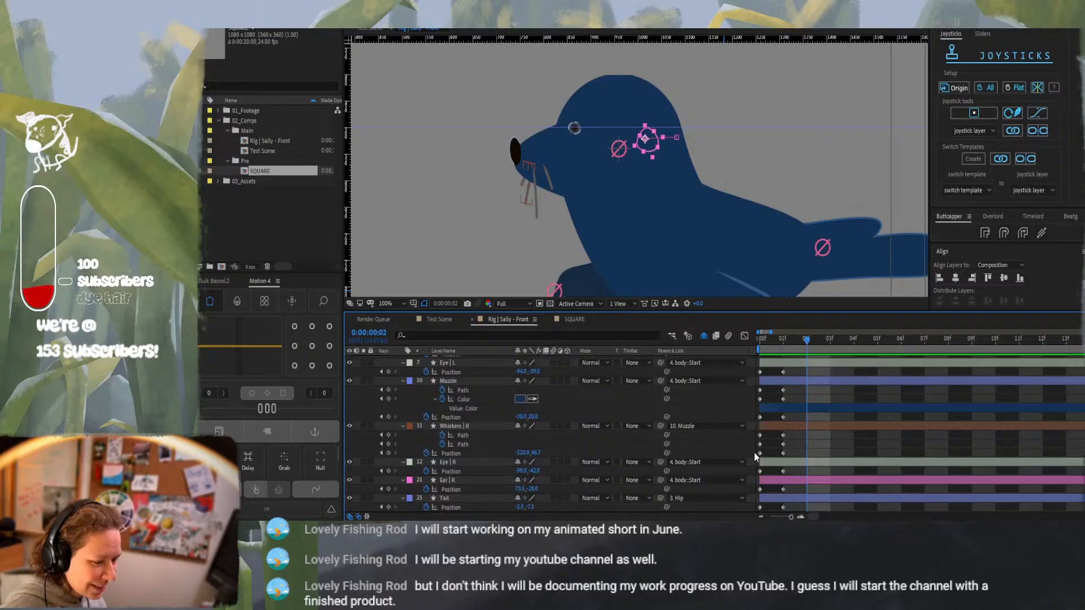
# Extend the layer selection from Ear | L through Tail, copy the origin pose to frame 2 with Joysticks' Origin, and return to frame 0
pyautogui.keyDown('shift'); pyautogui.click(800, 497); pyautogui.keyUp('shift')
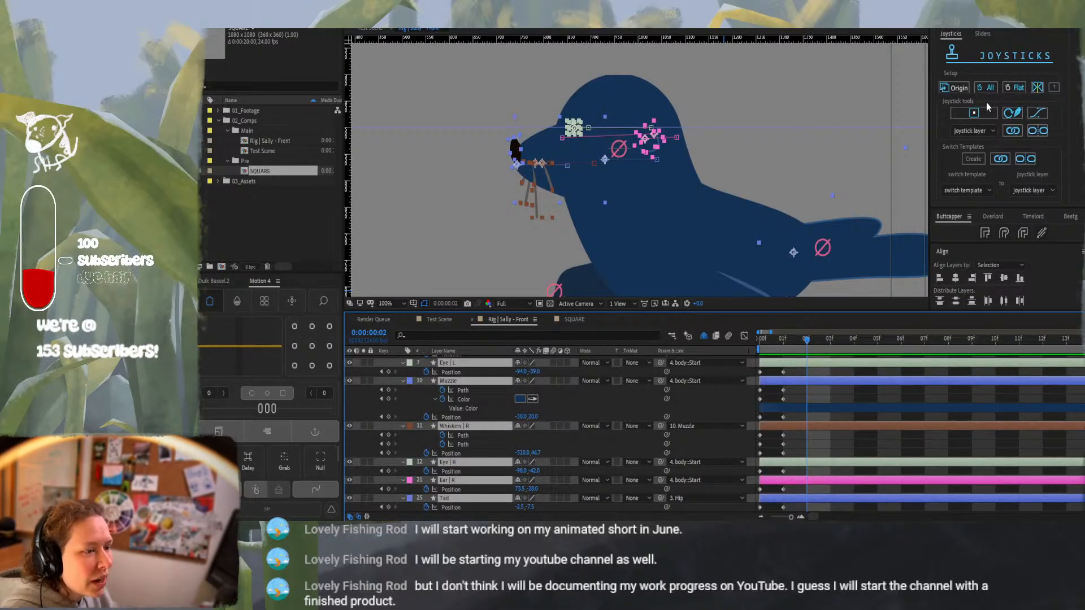
pyautogui.click(956, 89)
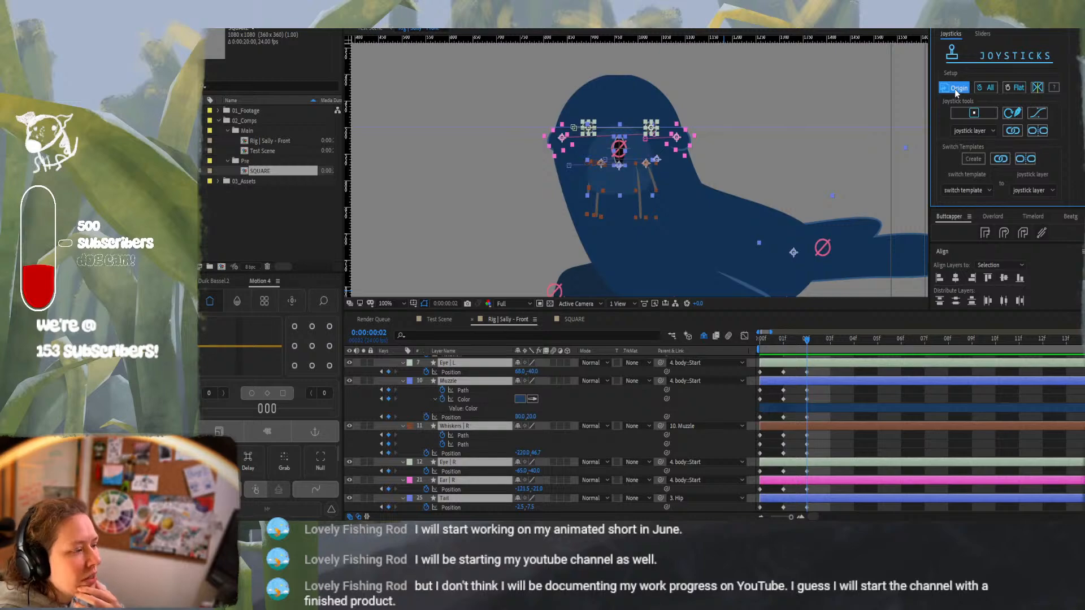
pyautogui.click(869, 453)
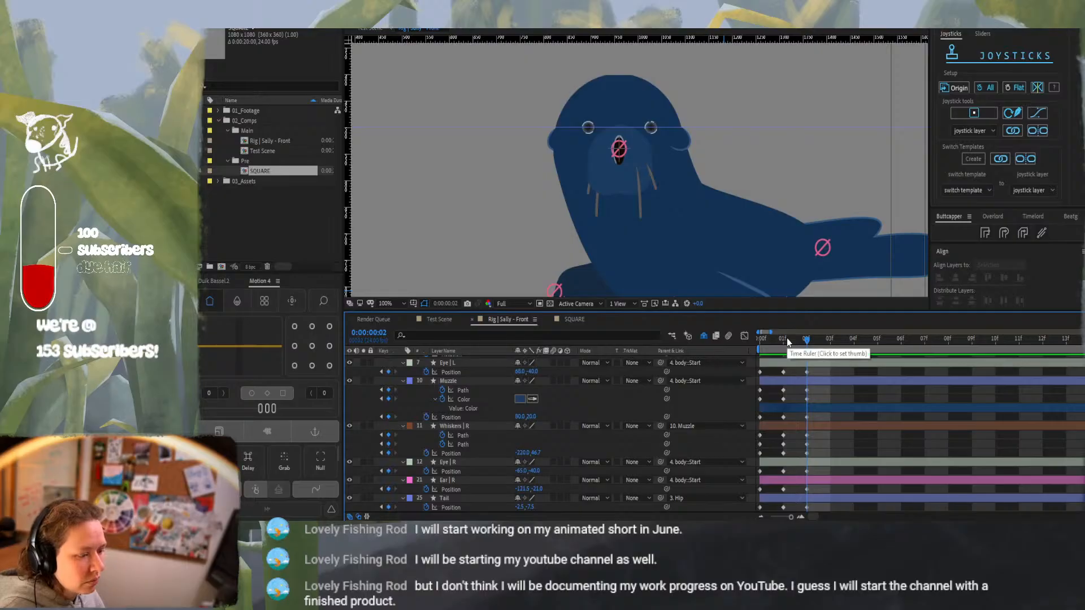
pyautogui.scroll(2, 778, 329)
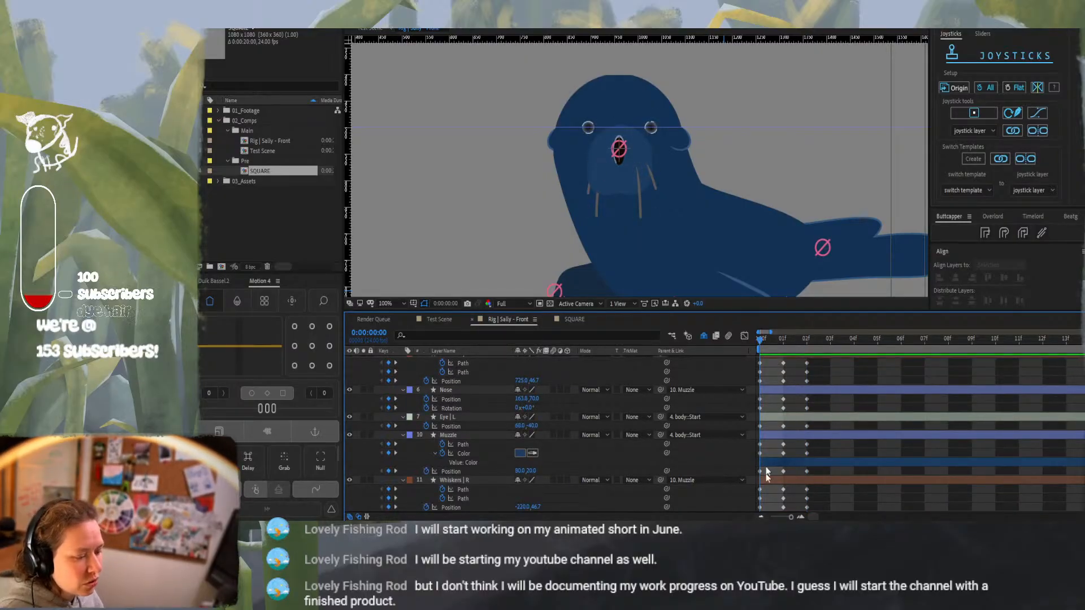
# At frame 2, duplicate the 2025-04-10 v001 reference image layer and show the copy flipped horizontally with a scale of -100, 100%
pyautogui.moveTo(781, 341); pyautogui.dragTo(812, 346)
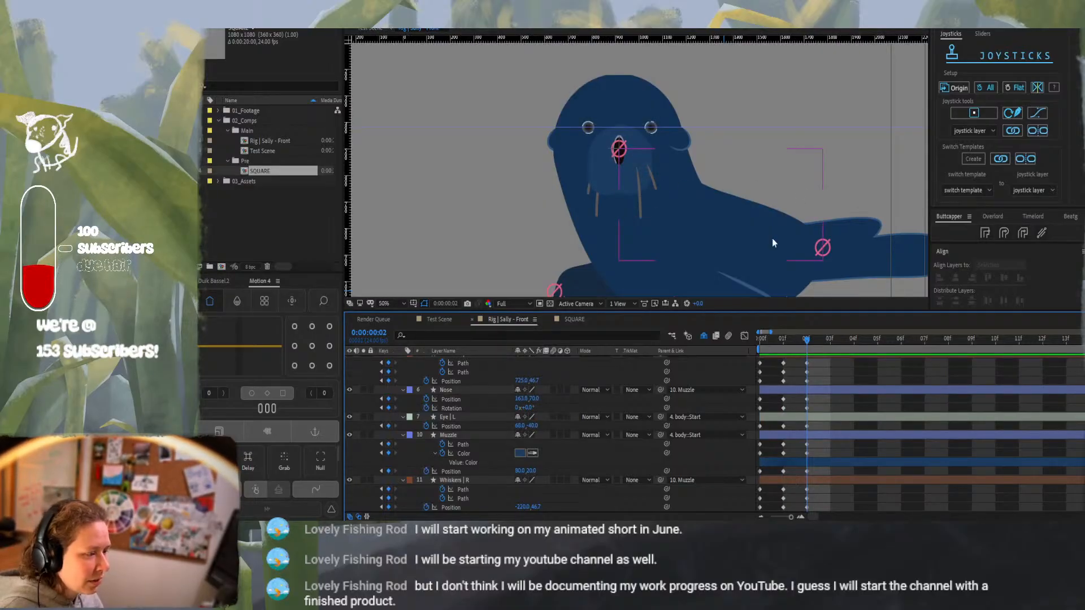
pyautogui.press(',')
pyautogui.scroll(3, 445, 415)
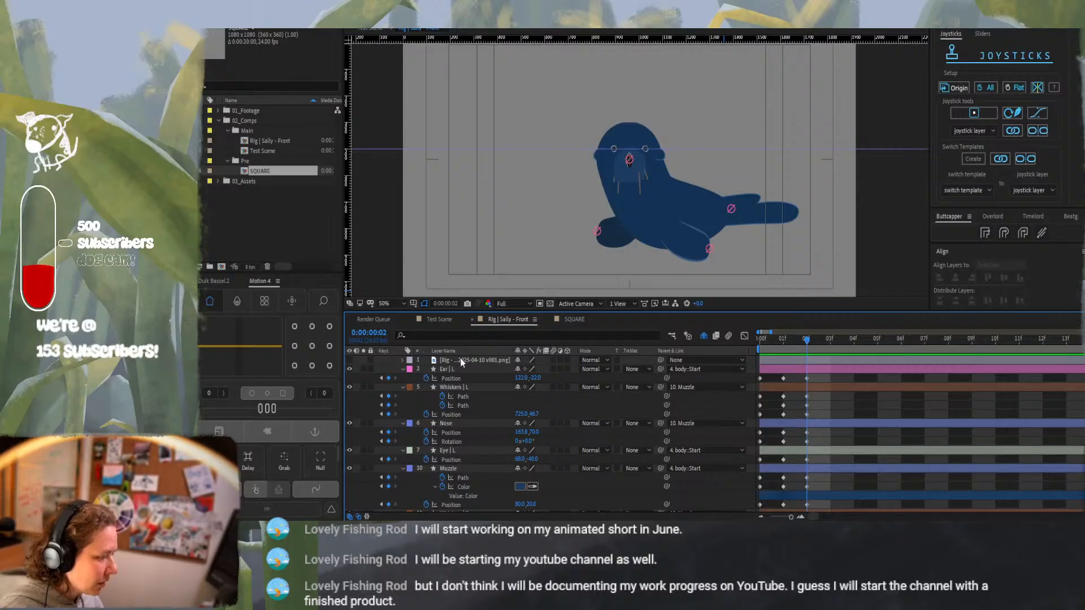
pyautogui.click(459, 360)
pyautogui.hotkey('ctrl', 'd')
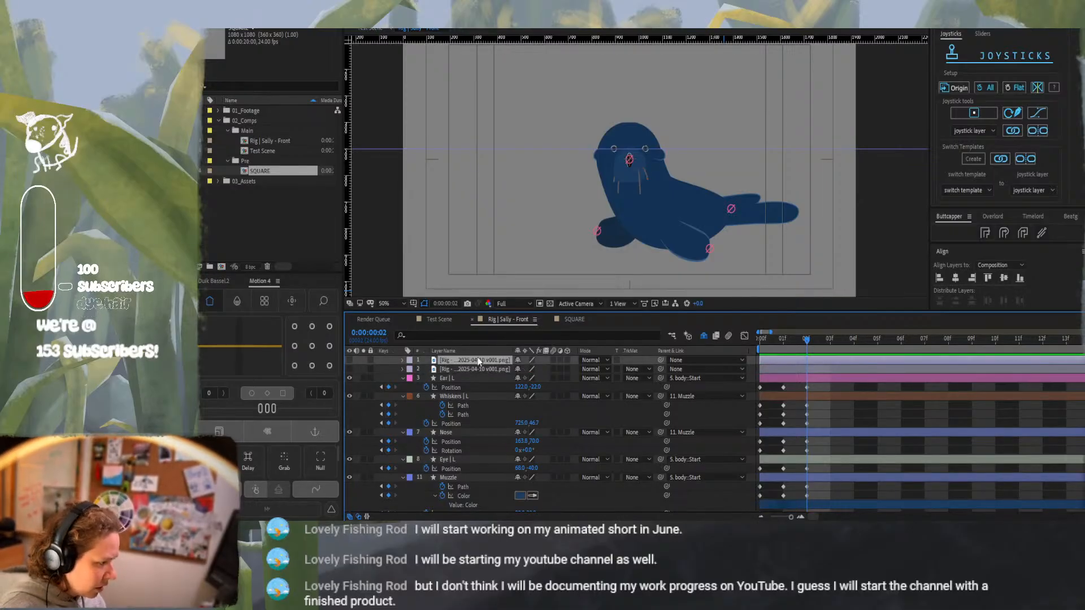
pyautogui.press('s')
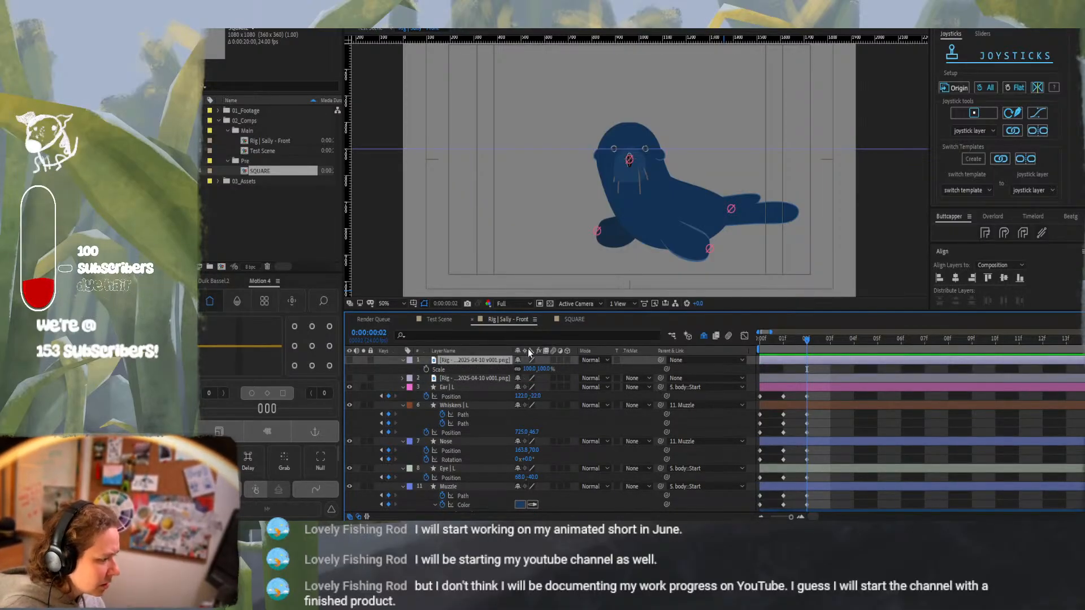
pyautogui.click(513, 368)
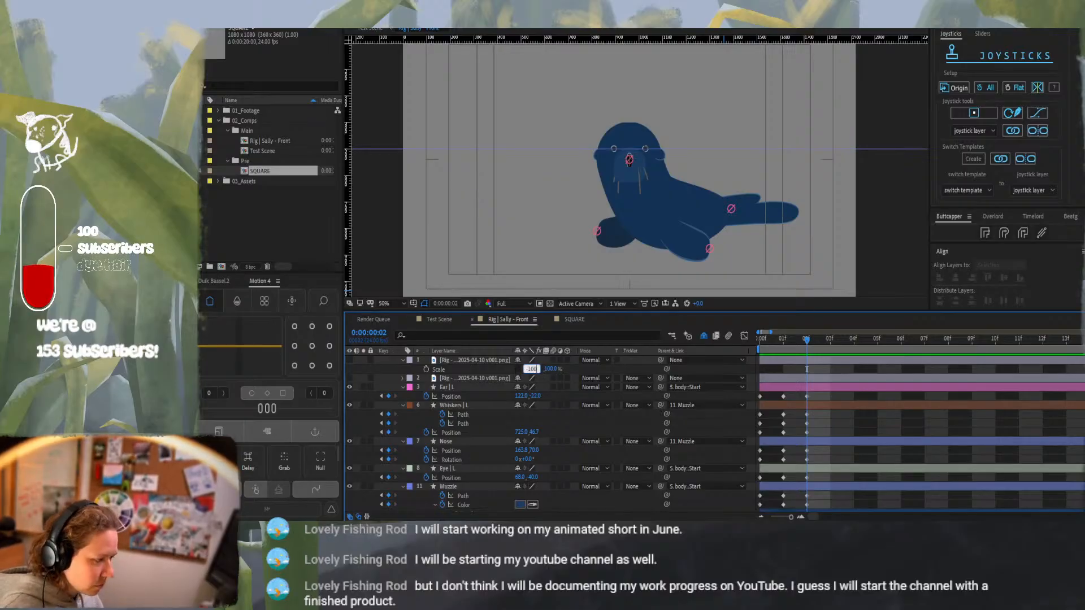
pyautogui.press('Return')
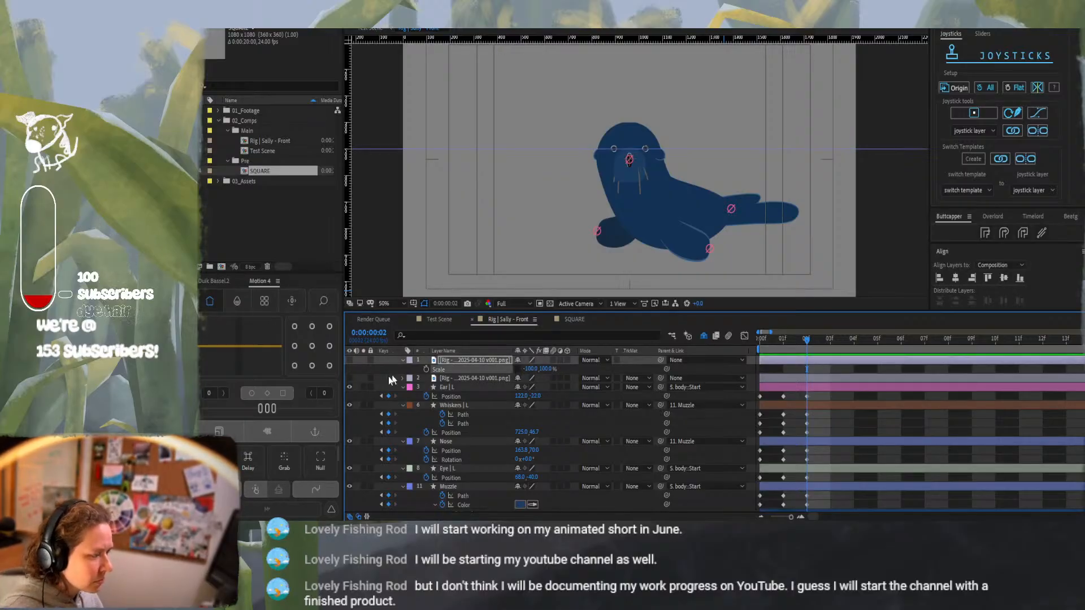
pyautogui.click(349, 360)
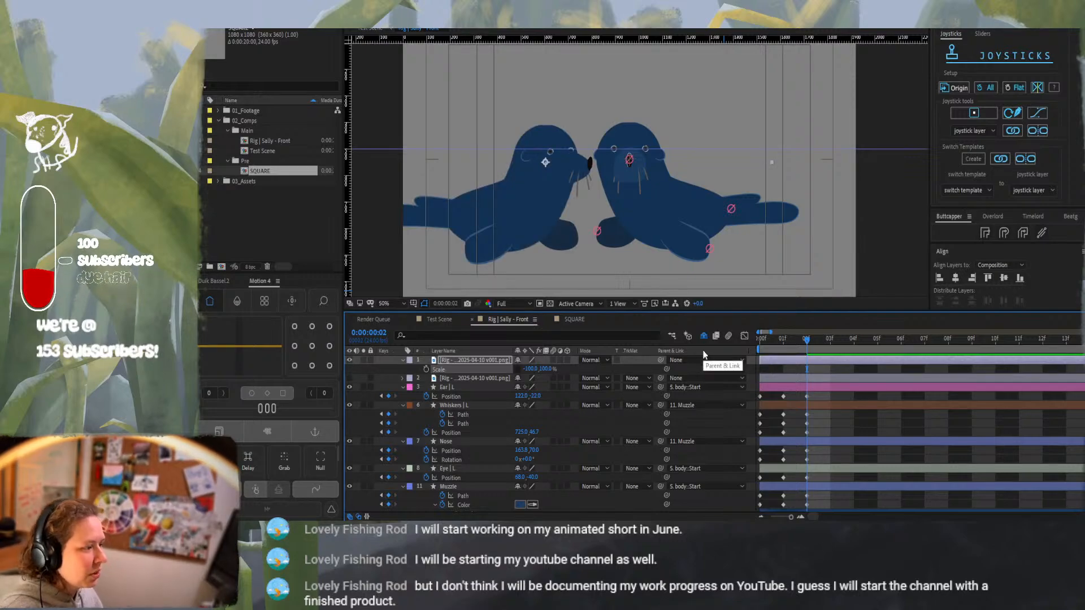
# Try to line up the flipped reference's head horizontally with the rig's head, and delete the flipped copy
pyautogui.hotkey('shift', 'Right')
pyautogui.hotkey('shift', 'Right')
pyautogui.hotkey('shift', 'Right')
pyautogui.hotkey('shift', 'Right')
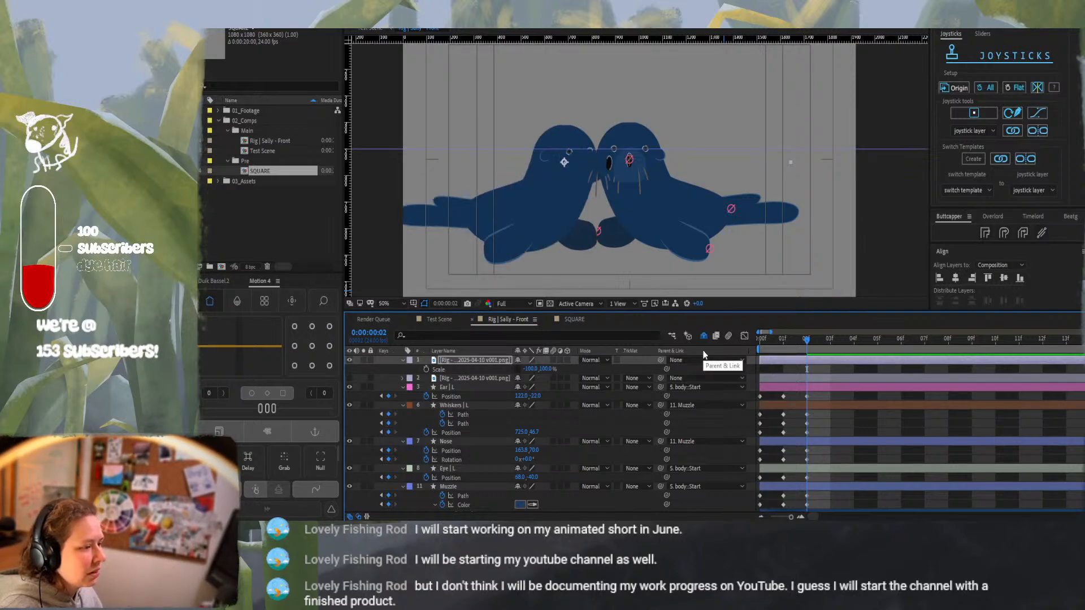
pyautogui.hotkey('shift', 'Right')
pyautogui.hotkey('shift', 'Right')
pyautogui.hotkey('shift', 'Right')
pyautogui.hotkey('shift', 'Right')
pyautogui.hotkey('shift', 'Right')
pyautogui.hotkey('shift', 'Right')
pyautogui.hotkey('shift', 'Right')
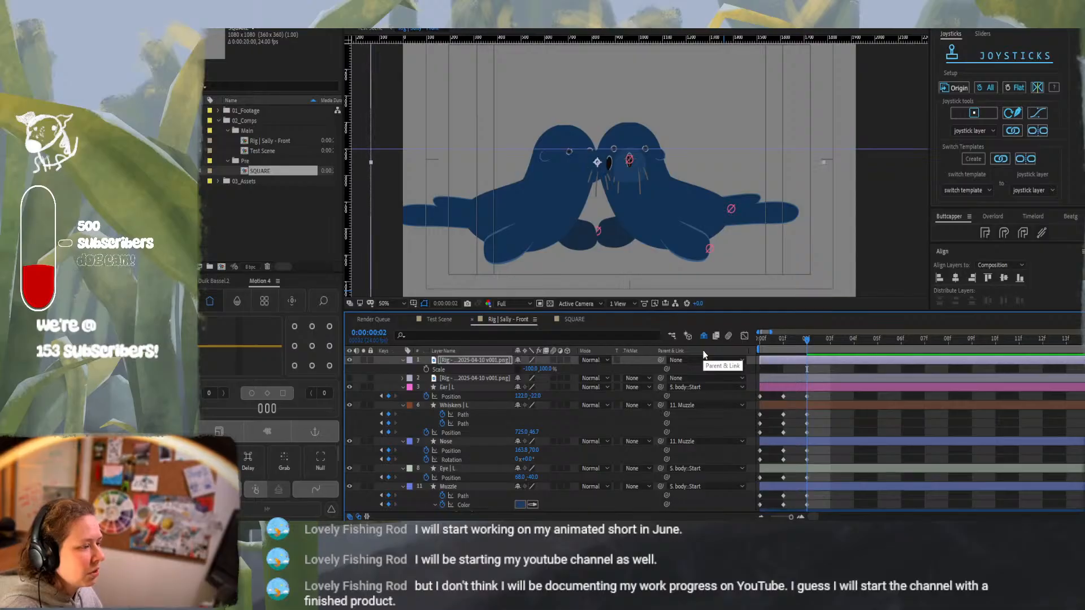
pyautogui.hotkey('shift', 'Right')
pyautogui.hotkey('shift', 'Right')
pyautogui.hotkey('shift', 'Right')
pyautogui.hotkey('shift', 'Right')
pyautogui.hotkey('shift', 'Right')
pyautogui.hotkey('shift', 'Right')
pyautogui.hotkey('shift', 'Right')
pyautogui.hotkey('shift', 'Right')
pyautogui.hotkey('shift', 'Right')
pyautogui.hotkey('shift', 'Right')
pyautogui.hotkey('shift', 'Right')
pyautogui.hotkey('shift', 'Right')
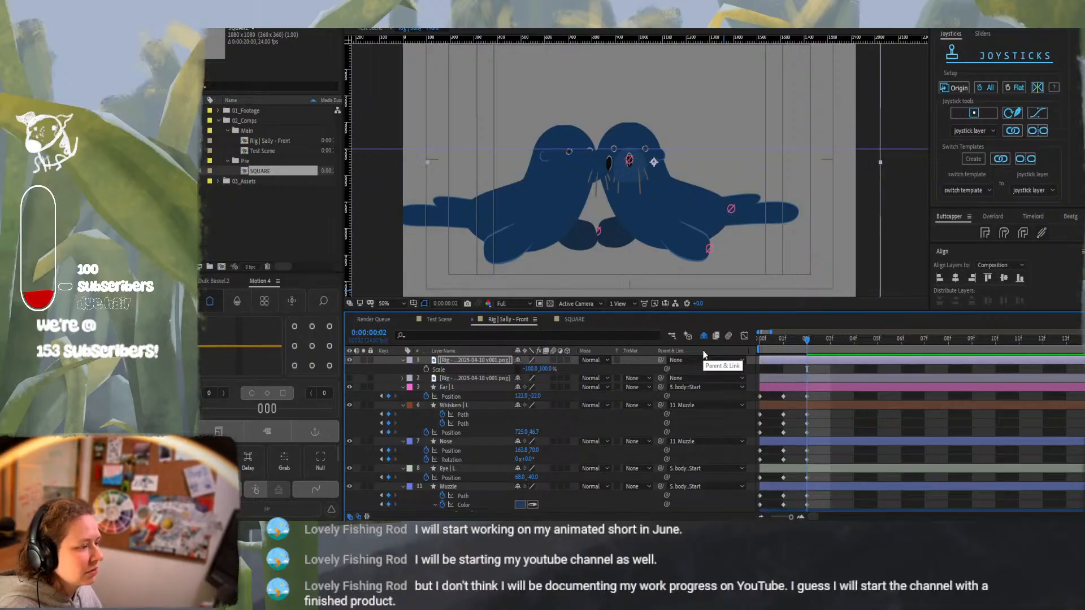
pyautogui.hotkey('shift', 'Right')
pyautogui.hotkey('shift', 'Right')
pyautogui.hotkey('shift', 'Right')
pyautogui.hotkey('shift', 'Right')
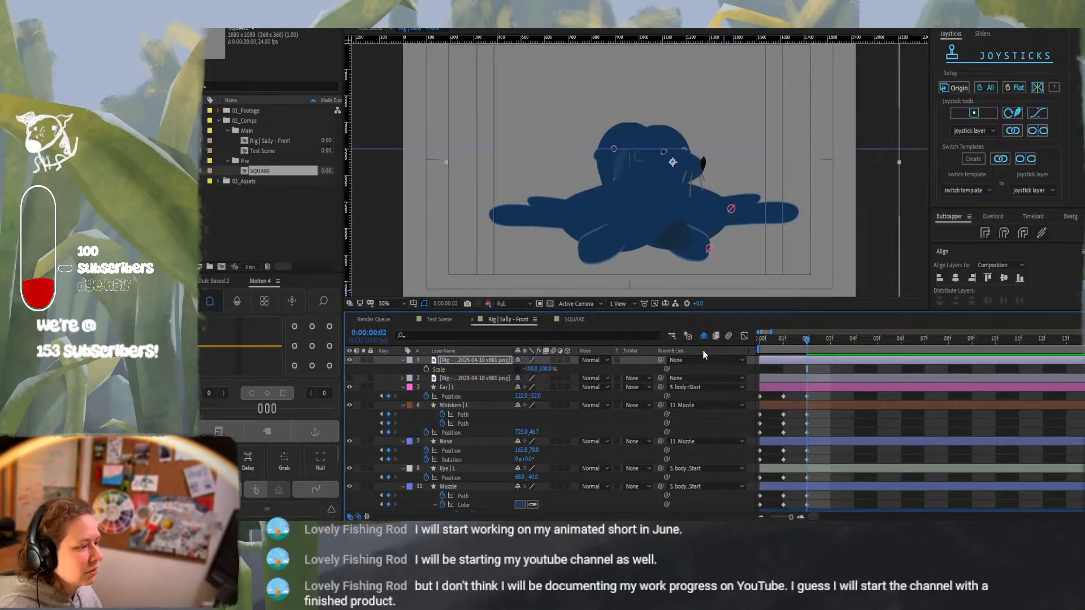
pyautogui.hotkey('shift', 'Left')
pyautogui.hotkey('shift', 'Left')
pyautogui.hotkey('shift', 'Left')
pyautogui.hotkey('shift', 'Left')
pyautogui.hotkey('shift', 'Left')
pyautogui.hotkey('shift', 'Left')
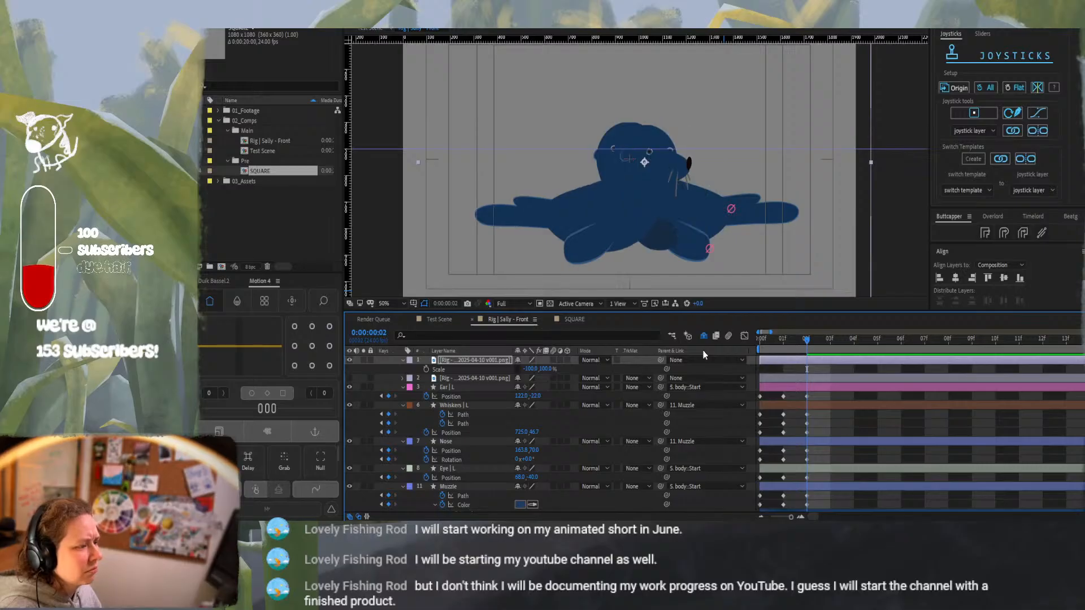
pyautogui.hotkey('shift', 'Left')
pyautogui.hotkey('shift', 'Left')
pyautogui.hotkey('shift', 'Left')
pyautogui.hotkey('shift', 'Left')
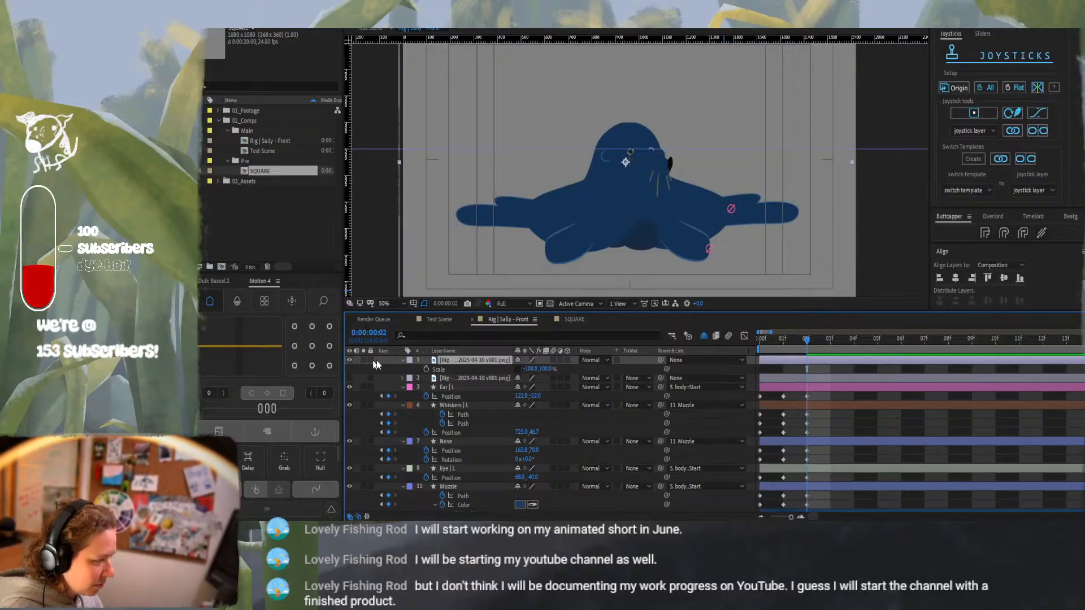
pyautogui.press('Delete')
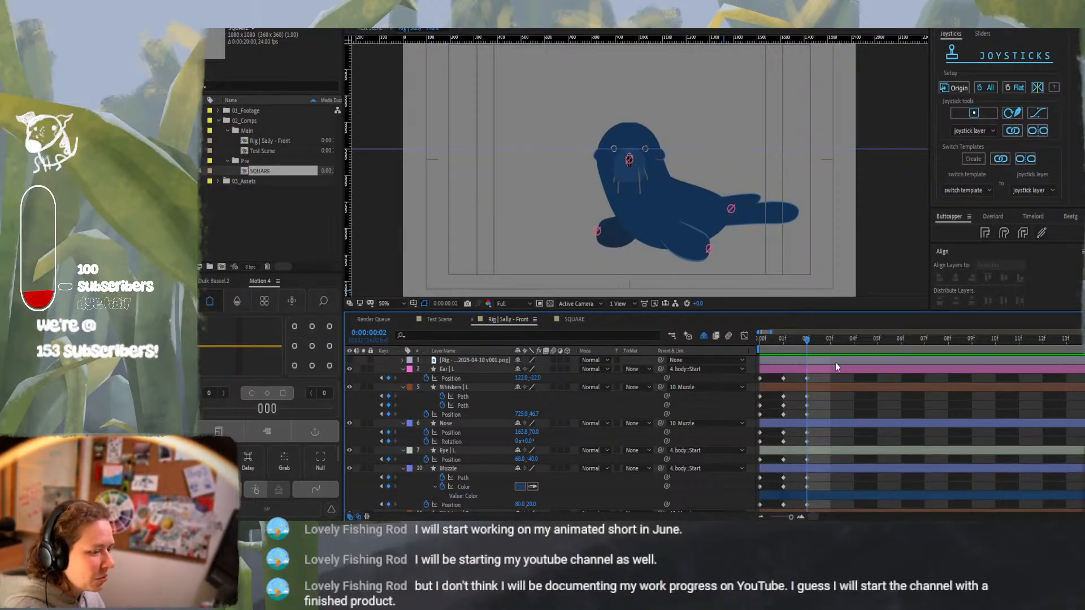
# Go to frame 1 and add that single frame of the Rig | Sally - Front composition to the render queue
pyautogui.click(783, 341)
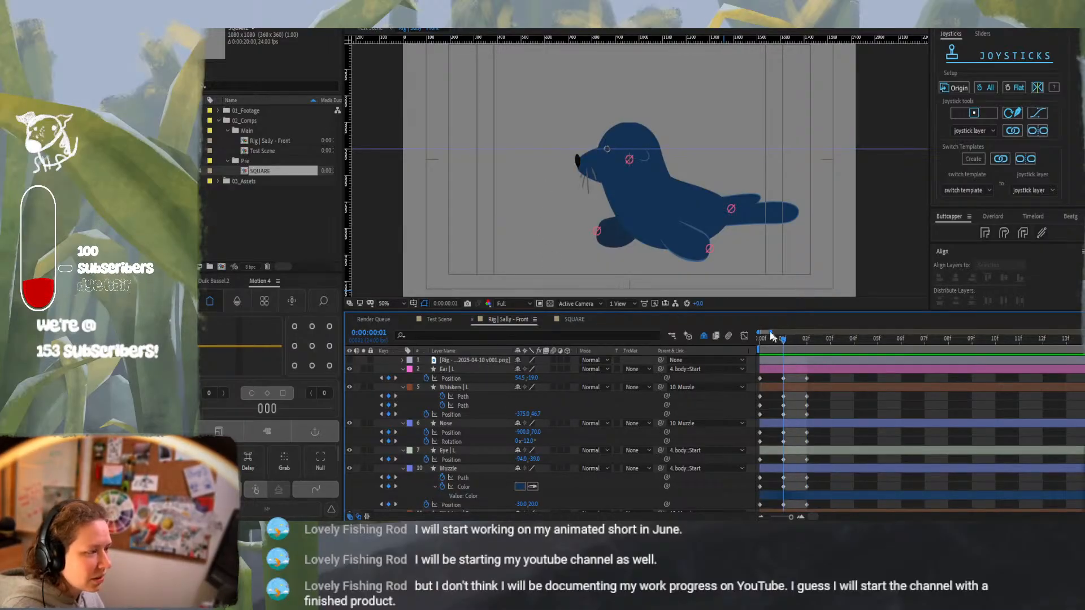
pyautogui.click(240, 1)
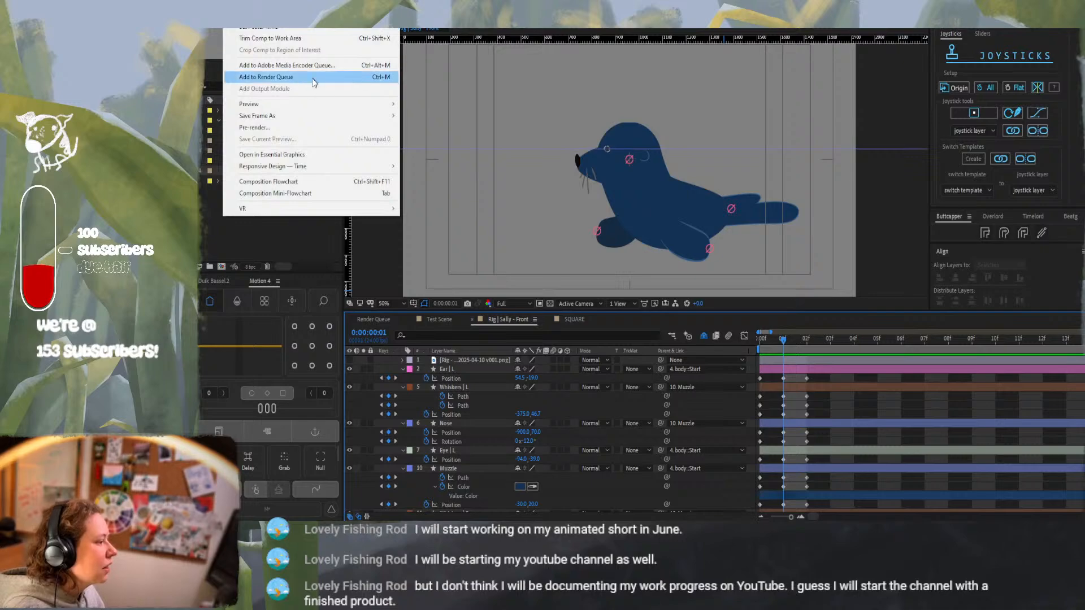
pyautogui.moveTo(324, 118)
pyautogui.click(462, 119)
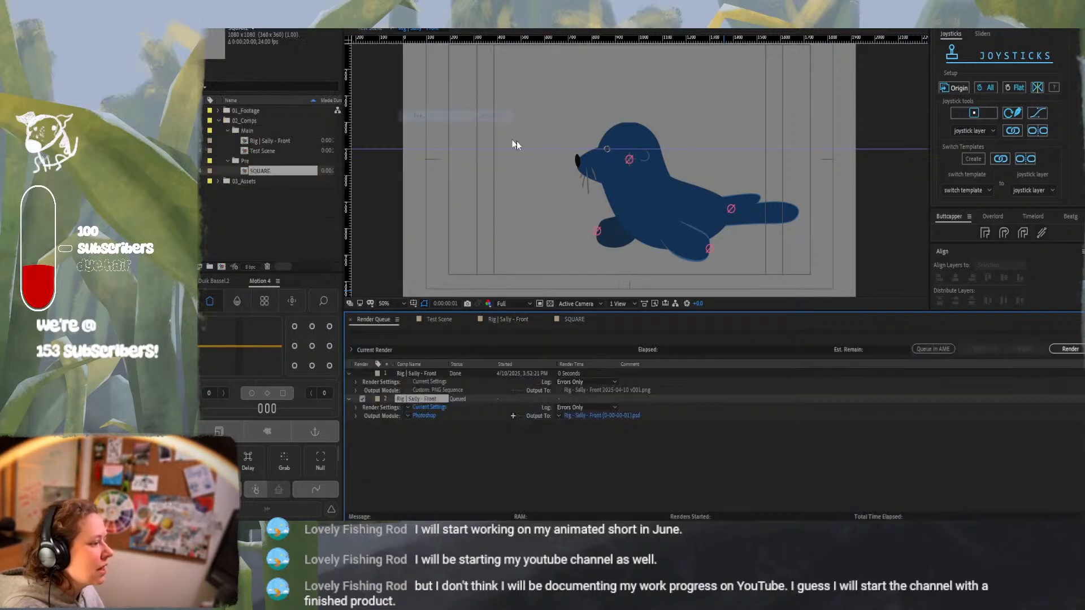
# Set the queued frame's output format to PNG Sequence and its output file to Rig - Sally - Front (0-00-00-01).png
pyautogui.click(419, 416)
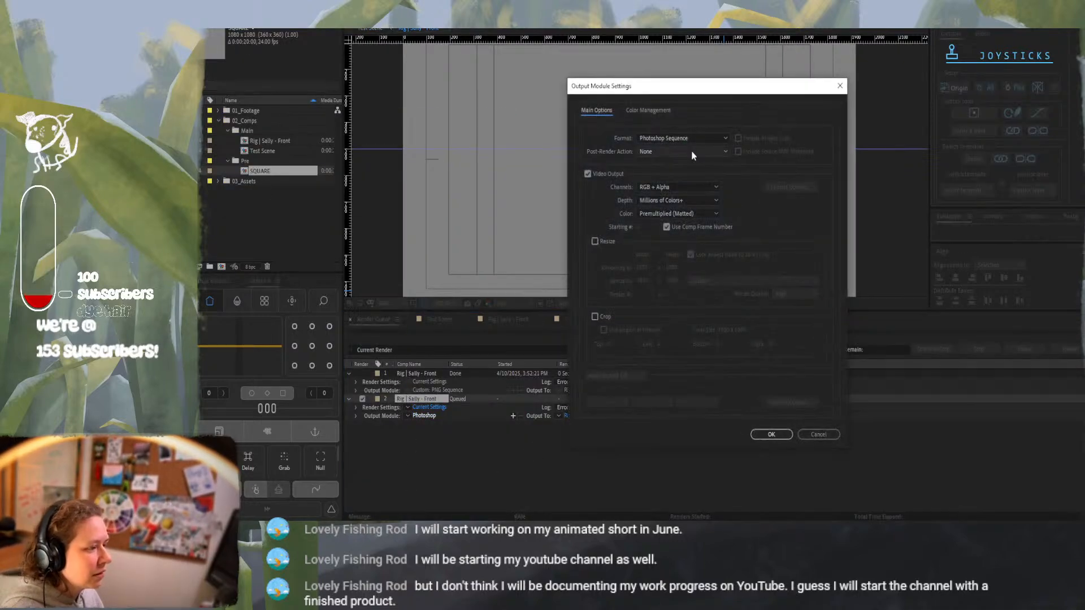
pyautogui.click(689, 139)
pyautogui.click(667, 231)
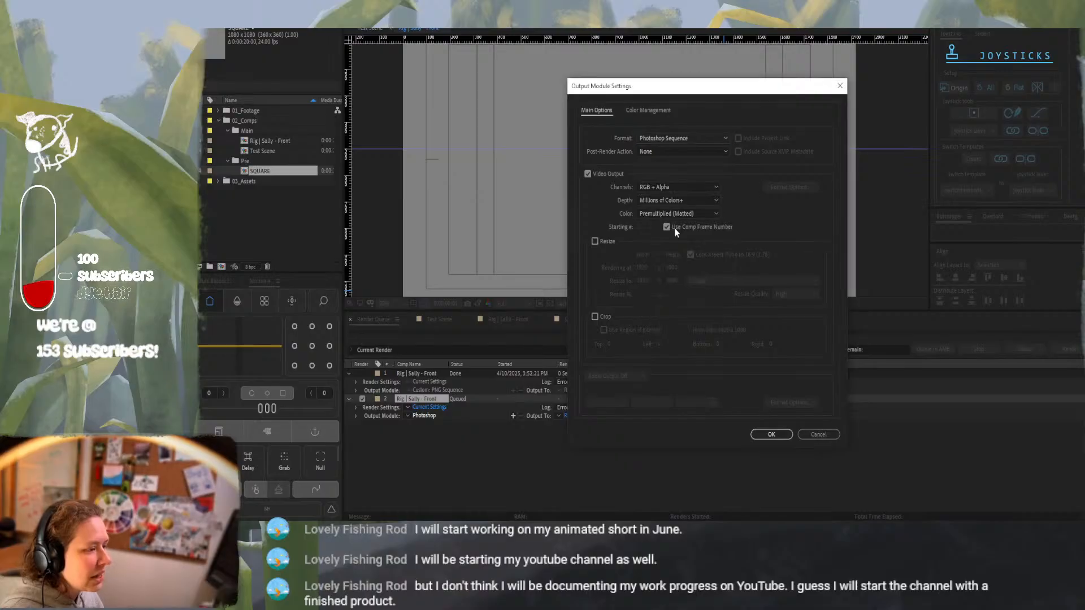
pyautogui.click(771, 434)
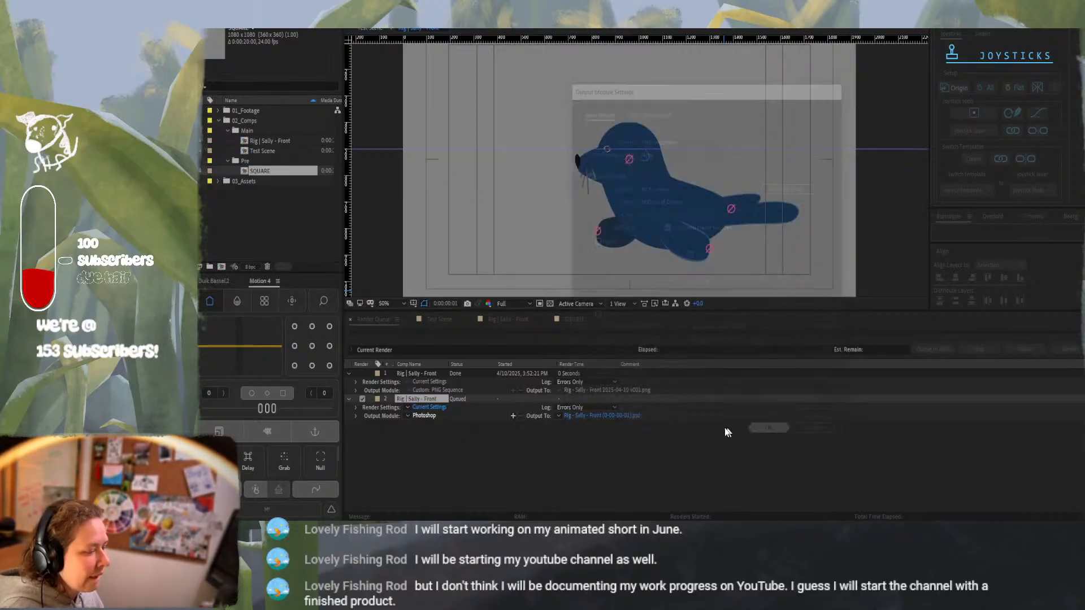
pyautogui.click(592, 415)
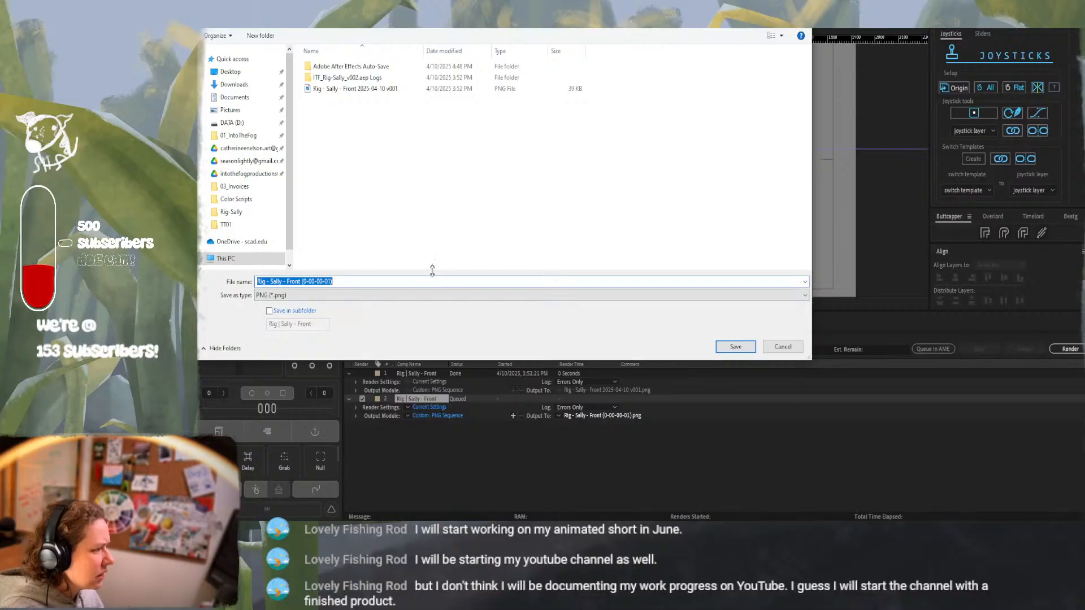
pyautogui.click(735, 346)
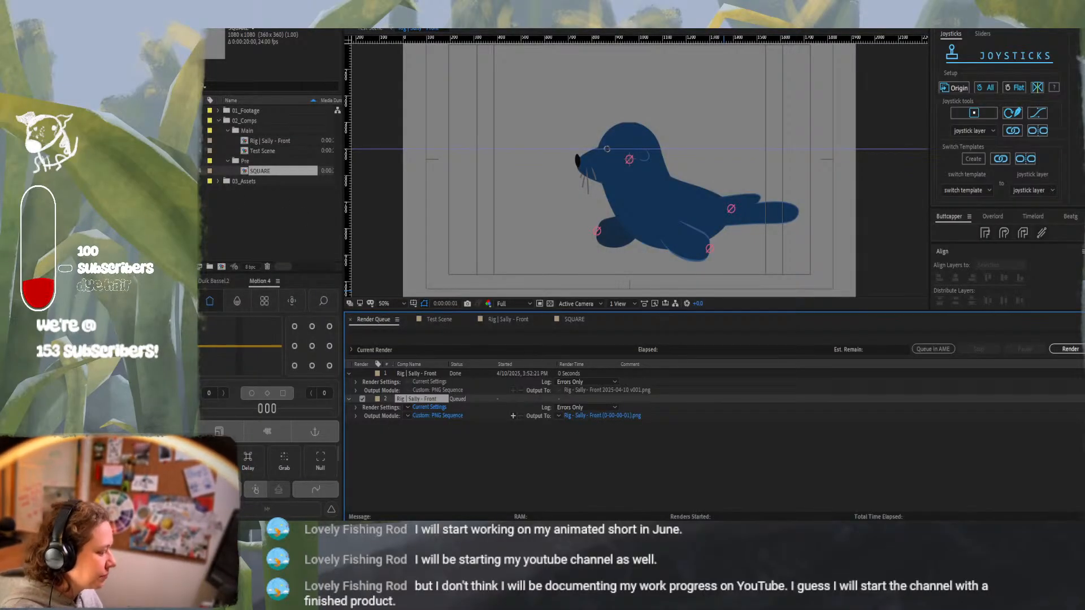
# Try to import Rig - Sally - Front (0-00-00-01) from File Explorer's recent files, and return to the render queue
pyautogui.click(351, 536)
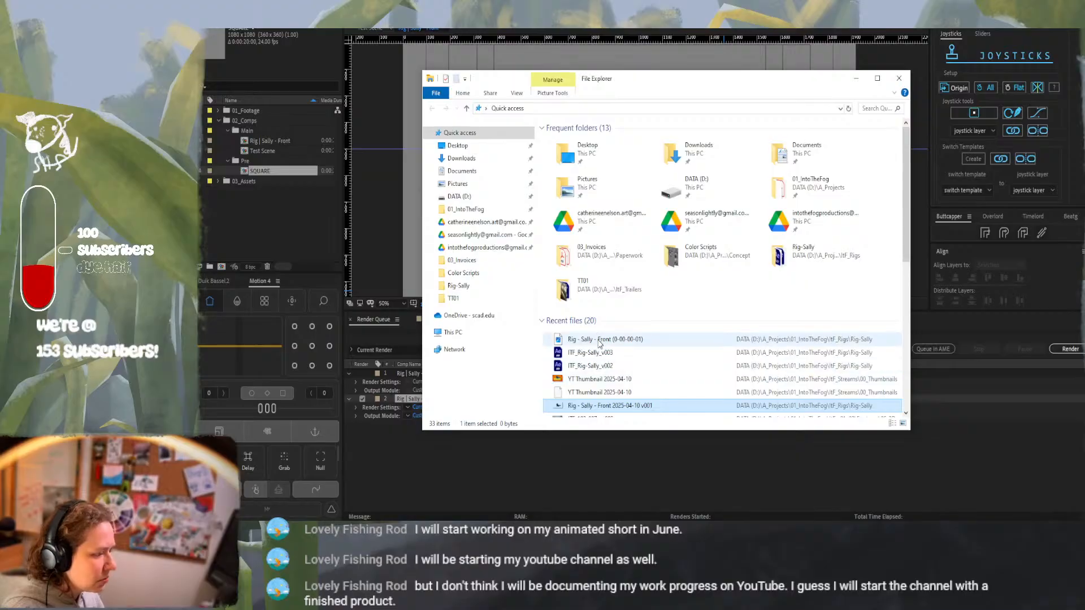
pyautogui.moveTo(598, 339); pyautogui.dragTo(253, 200)
pyautogui.moveTo(417, 433); pyautogui.dragTo(689, 460)
pyautogui.click(690, 463)
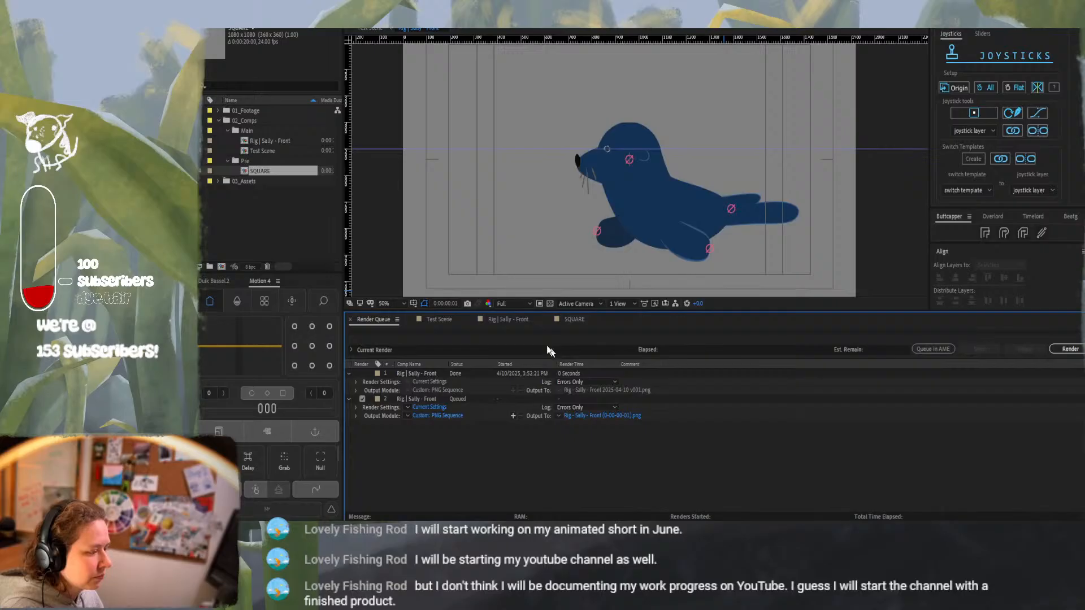
pyautogui.click(510, 318)
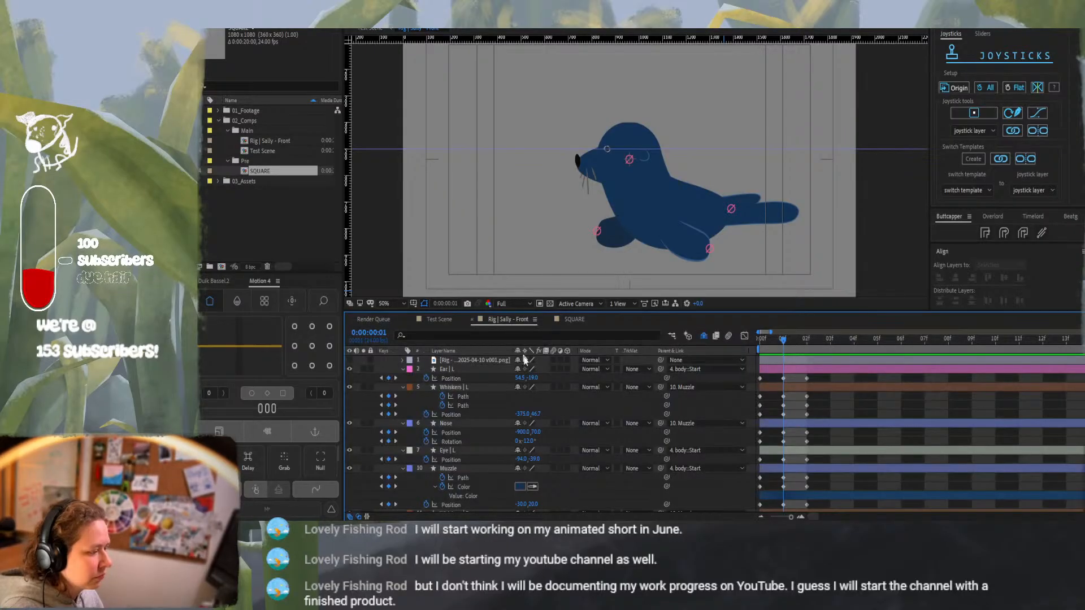
pyautogui.click(547, 533)
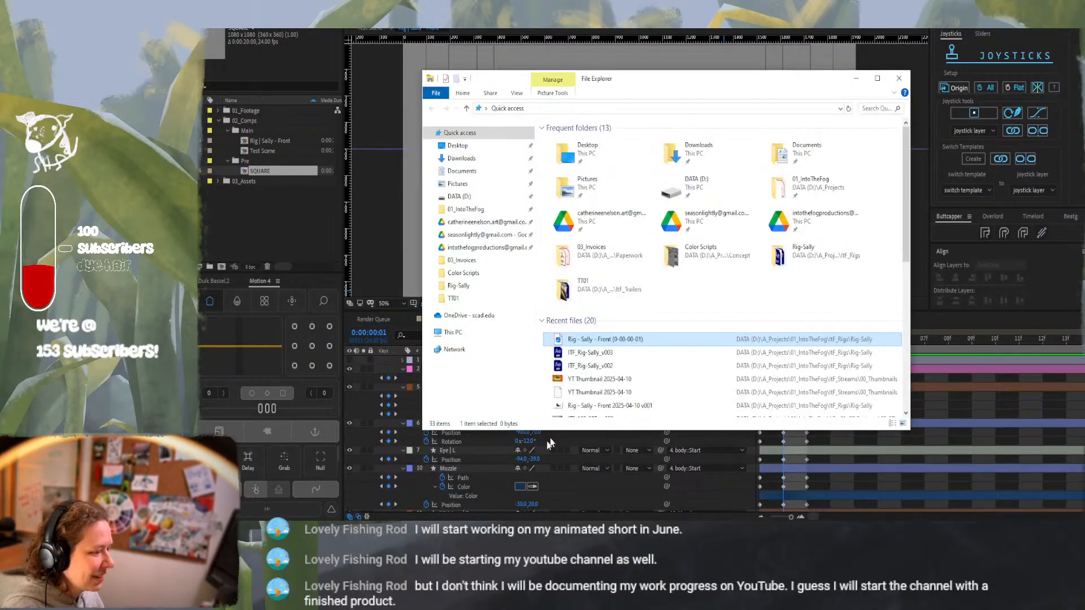
pyautogui.moveTo(589, 342); pyautogui.dragTo(476, 472)
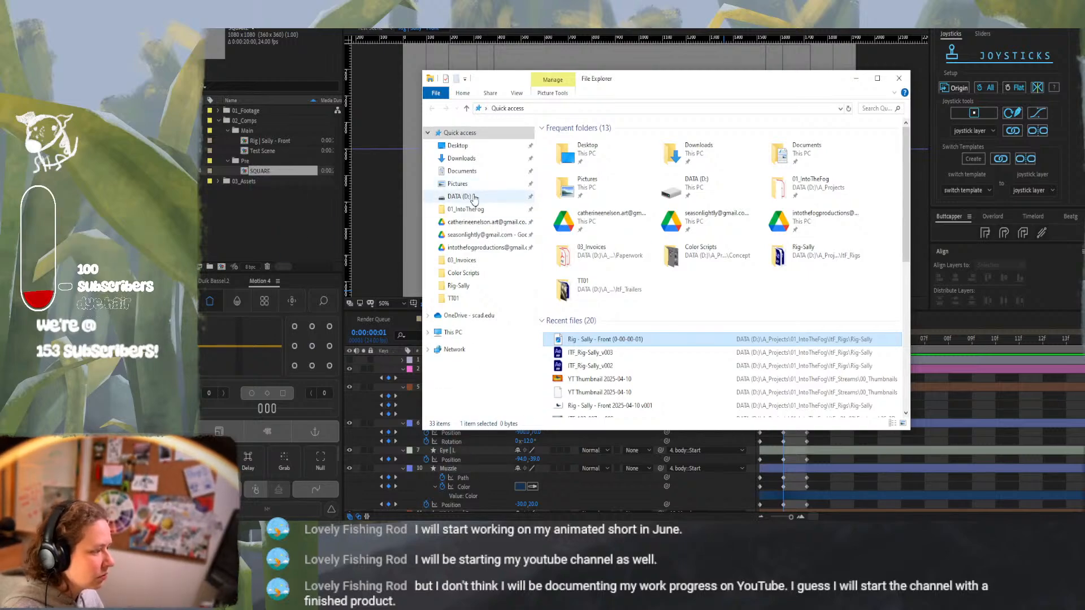
pyautogui.click(377, 321)
pyautogui.click(378, 321)
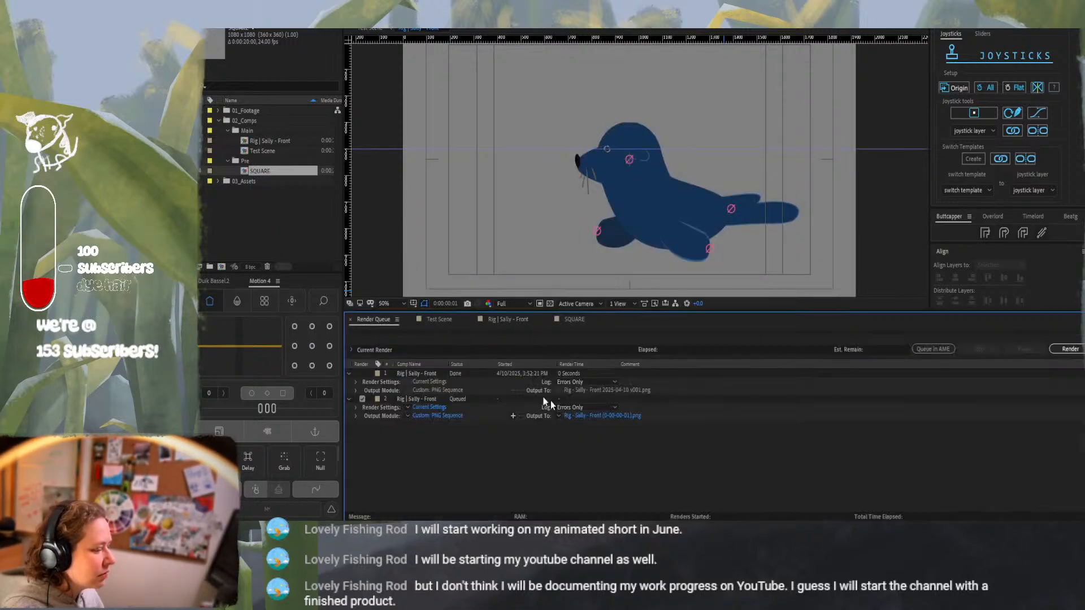
# Render the queued side-pose frame and check the resulting PNG in the image viewer
pyautogui.click(1061, 349)
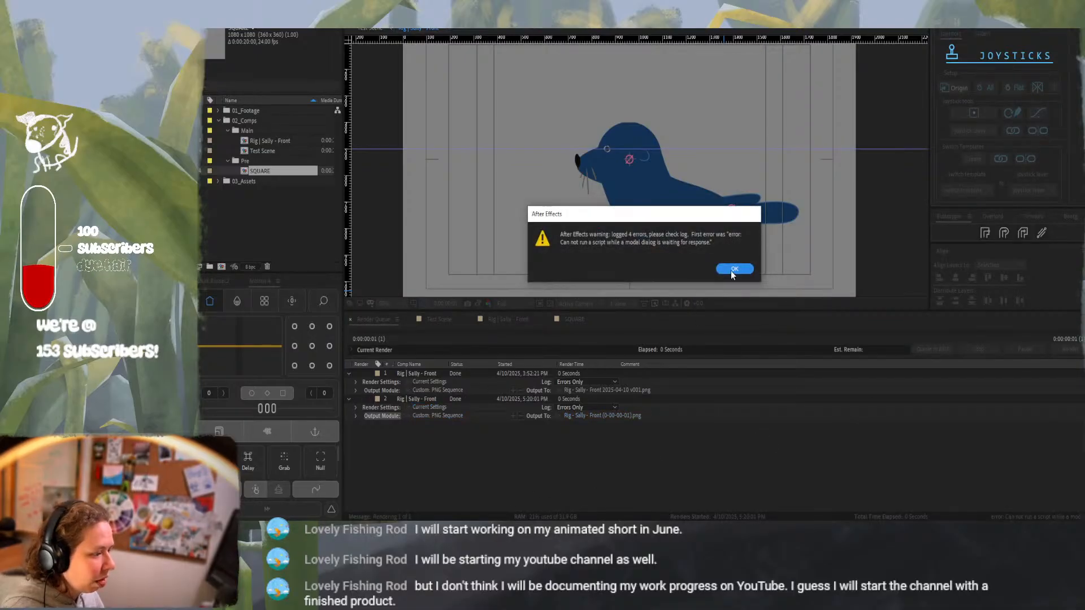
pyautogui.click(734, 269)
pyautogui.hotkey('alt', 'Tab')
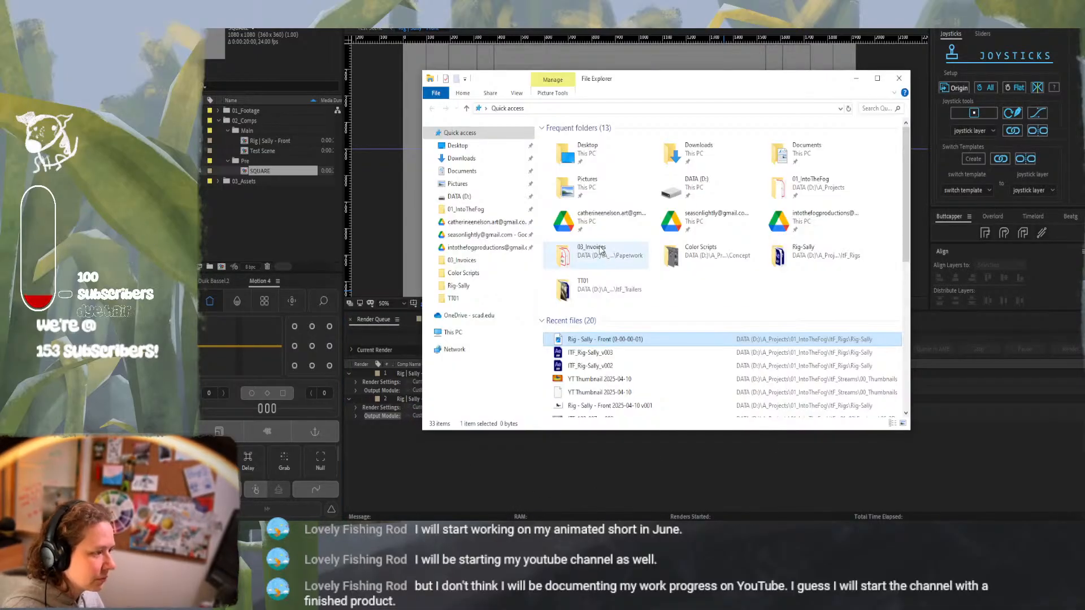
pyautogui.click(459, 209)
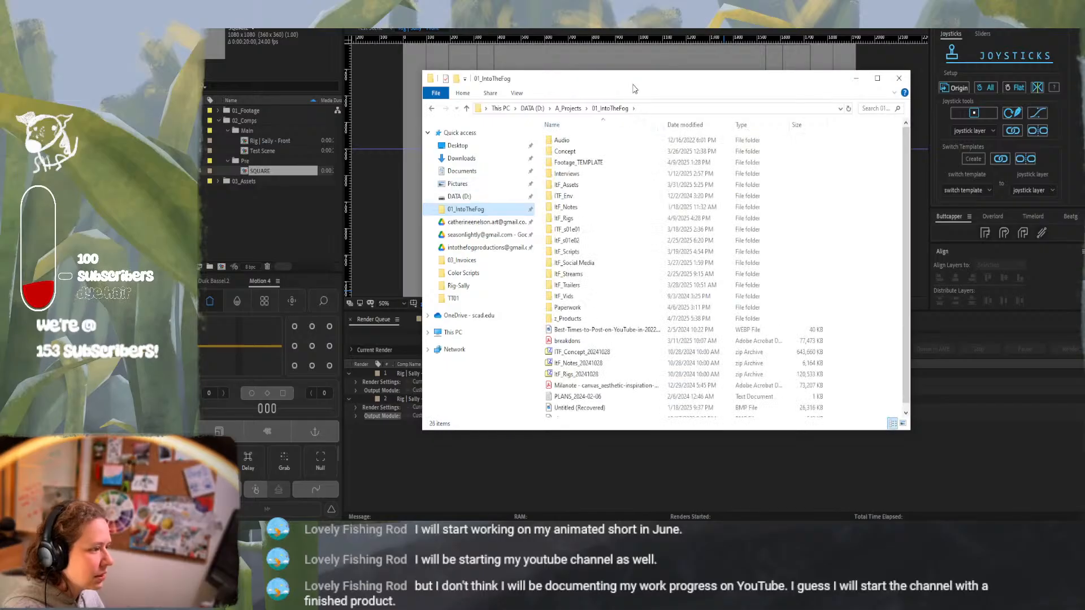
pyautogui.hotkey('alt', 'Tab')
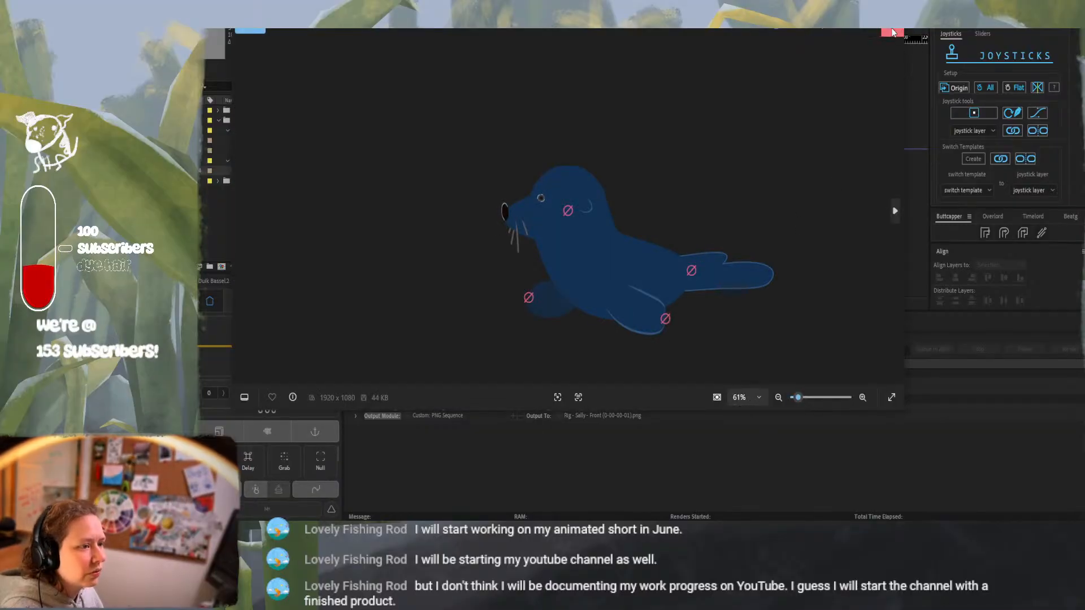
pyautogui.click(892, 32)
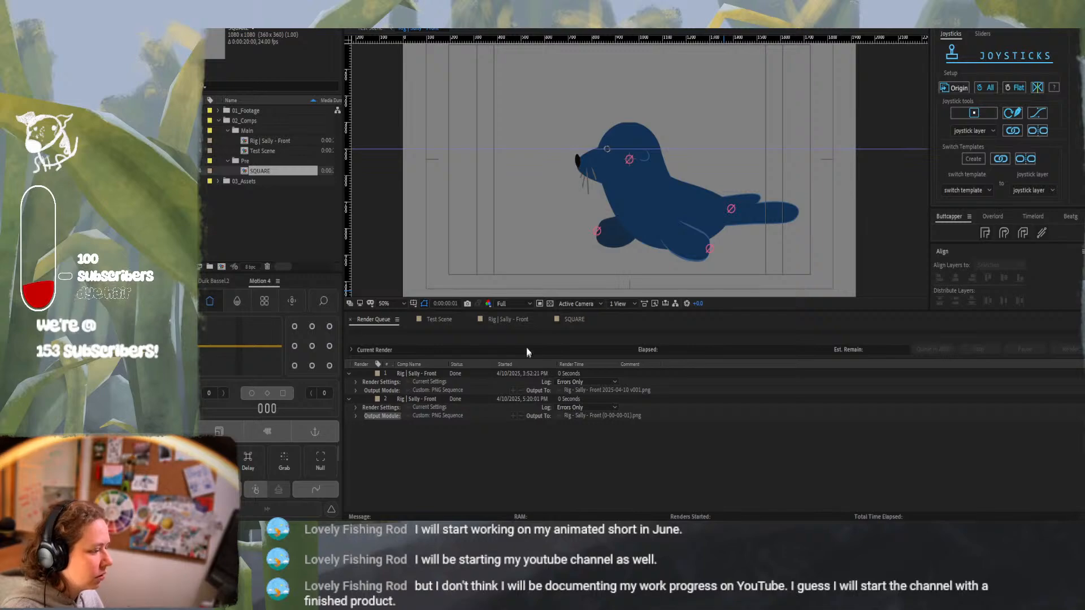
# Add the rendered Rig - Sally - Front (0-00-00-01).png to the Rig | Sally - Front composition as its topmost layer
pyautogui.click(524, 321)
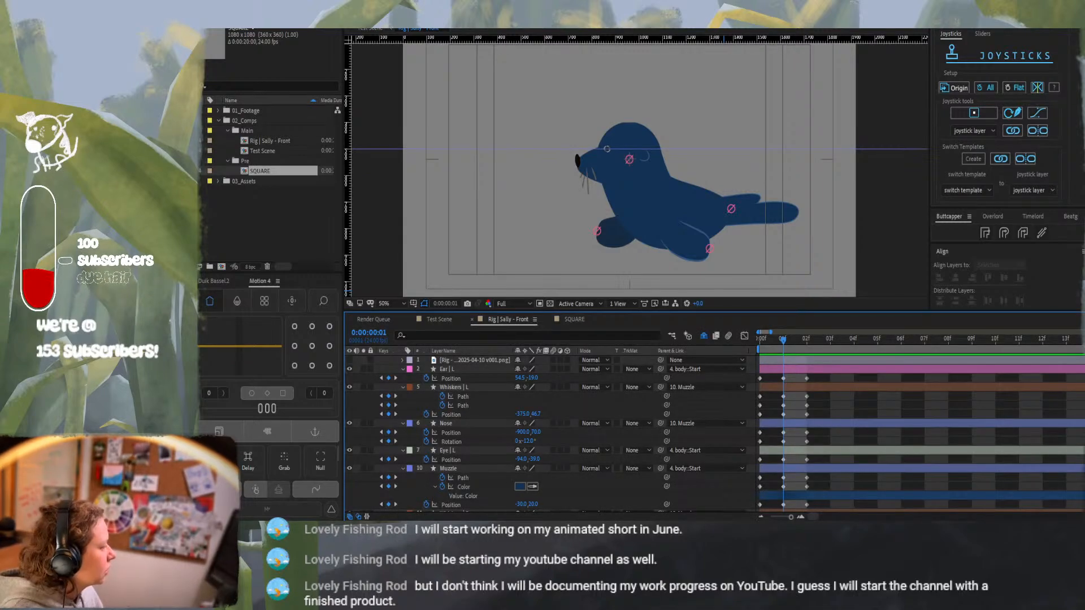
pyautogui.moveTo(595, 467); pyautogui.dragTo(589, 246)
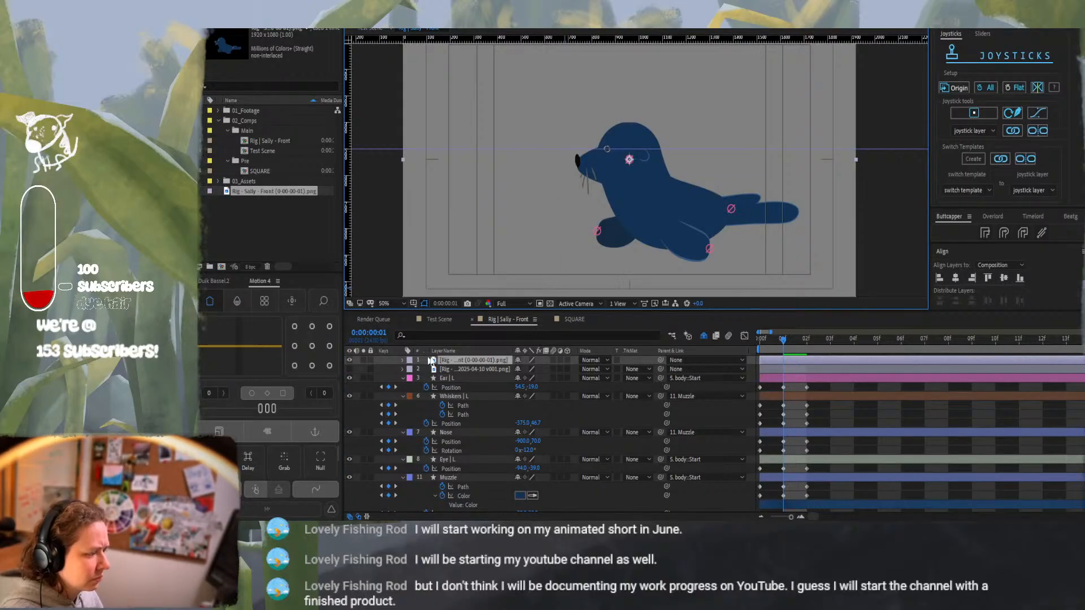
# Flip the rendered side-pose PNG layer horizontally by setting its horizontal scale to -100%
pyautogui.click(470, 360)
pyautogui.press('s')
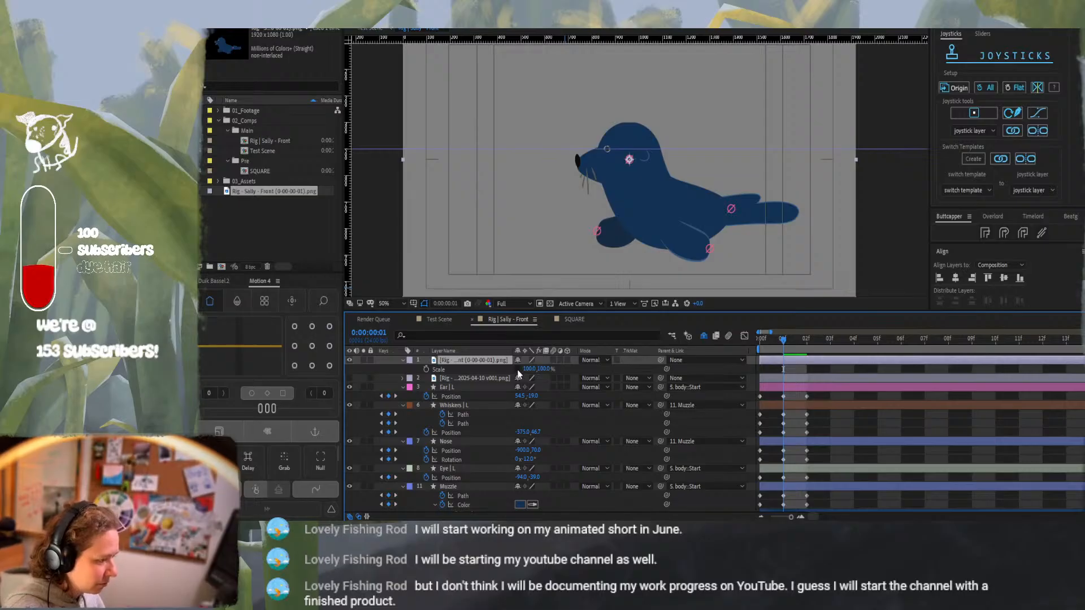
pyautogui.click(529, 368)
pyautogui.write('-100')
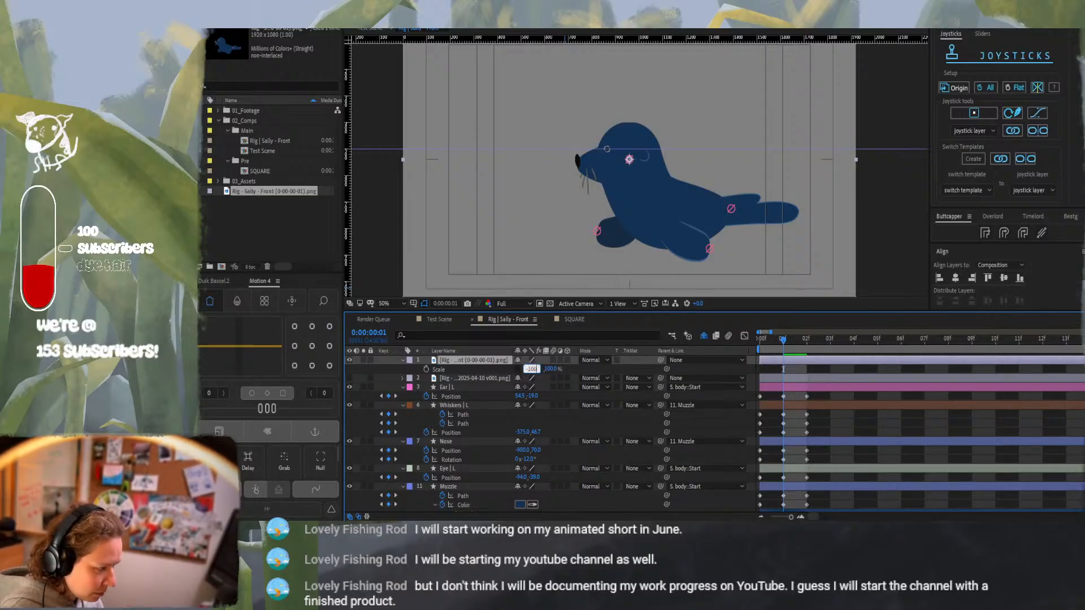
pyautogui.press('Return')
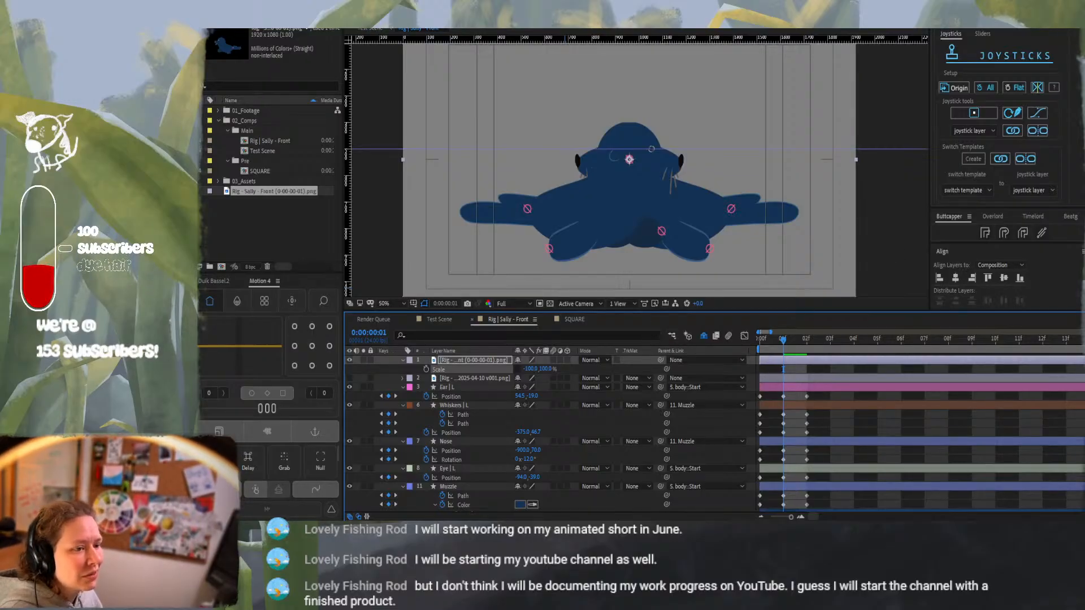
# Apply the Hue/Saturation effect to the flipped PNG layer and shift its Master Hue to about -41° for a green tint
pyautogui.hotkey('ctrl', '5')
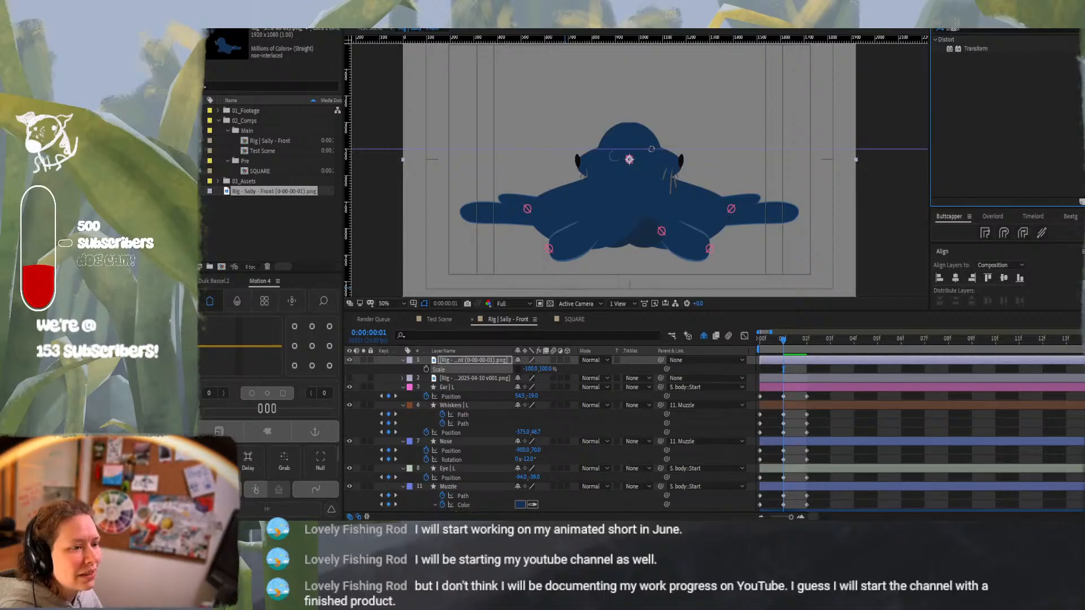
pyautogui.click(939, 29)
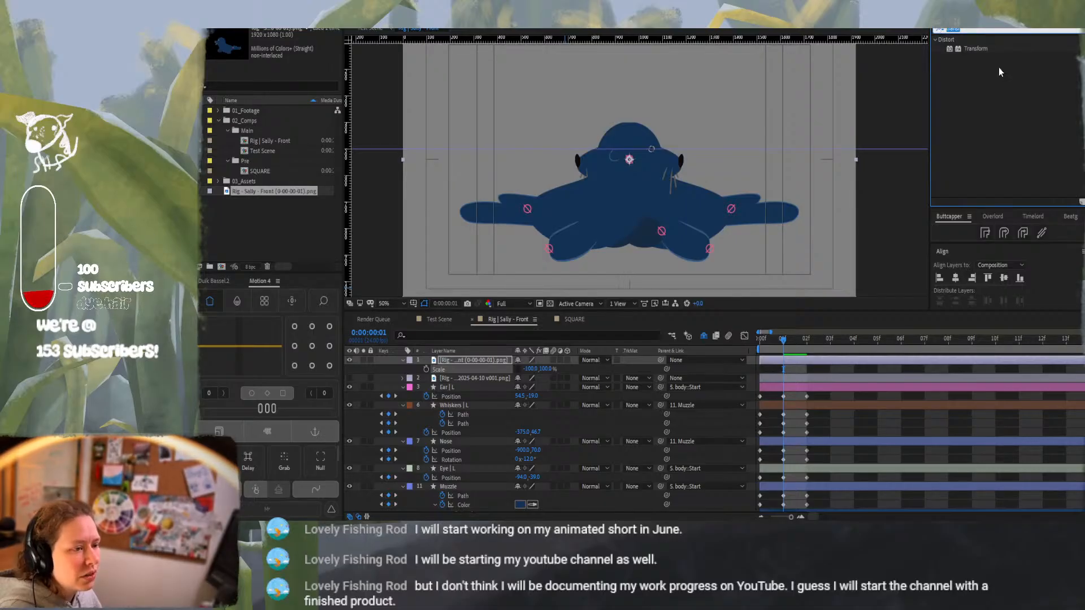
pyautogui.write('hue')
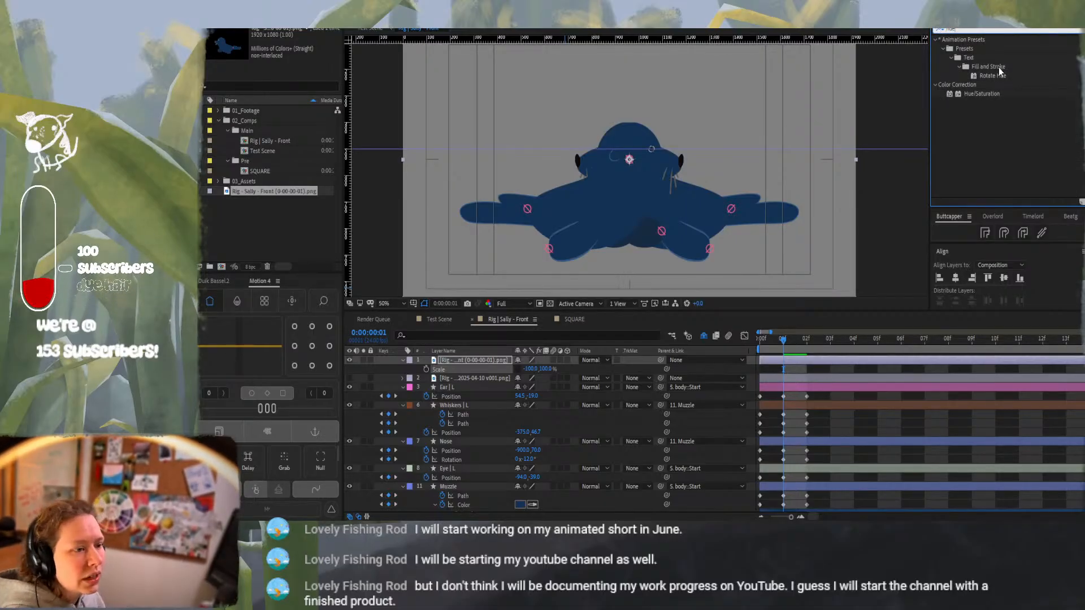
pyautogui.doubleClick(991, 92)
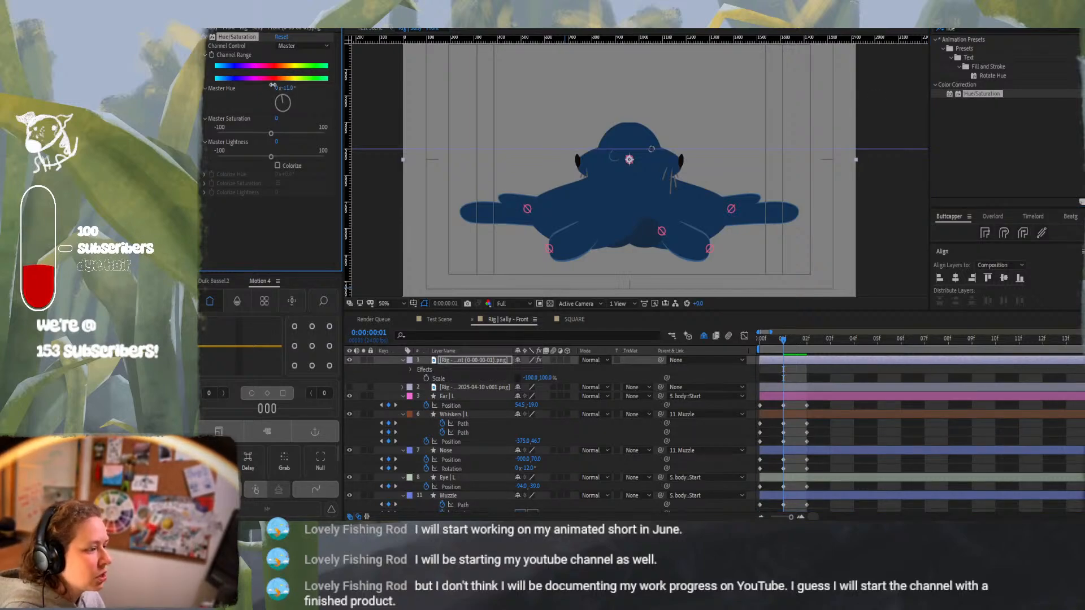
pyautogui.moveTo(273, 85); pyautogui.dragTo(264, 82)
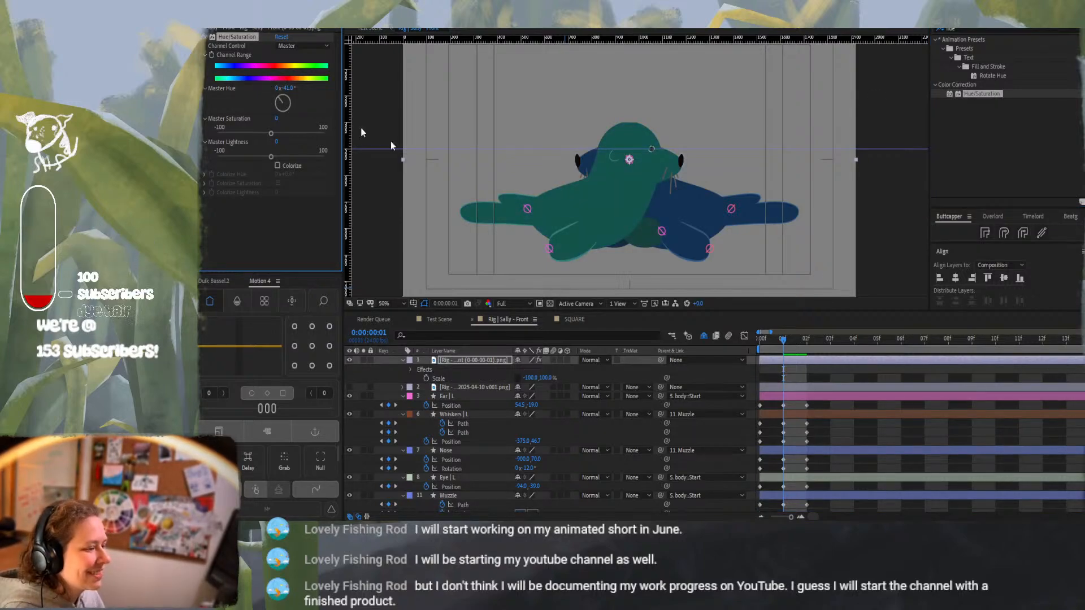
# Set the opacity of the mirrored, green-tinted seal reference image layer to 50% in the Rig | Sally - Front composition
pyautogui.click(634, 368)
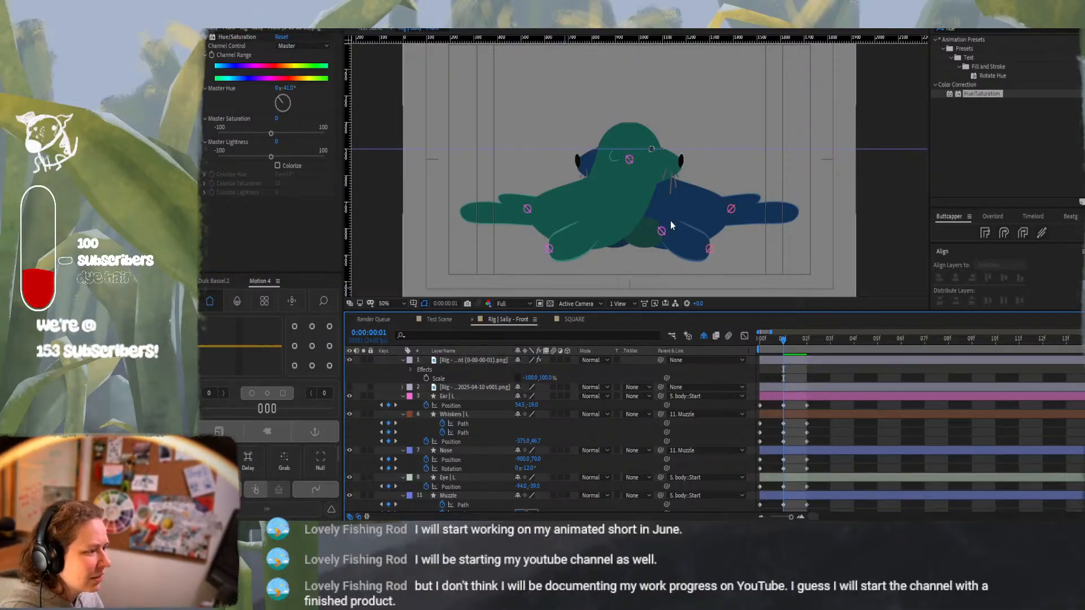
pyautogui.click(468, 361)
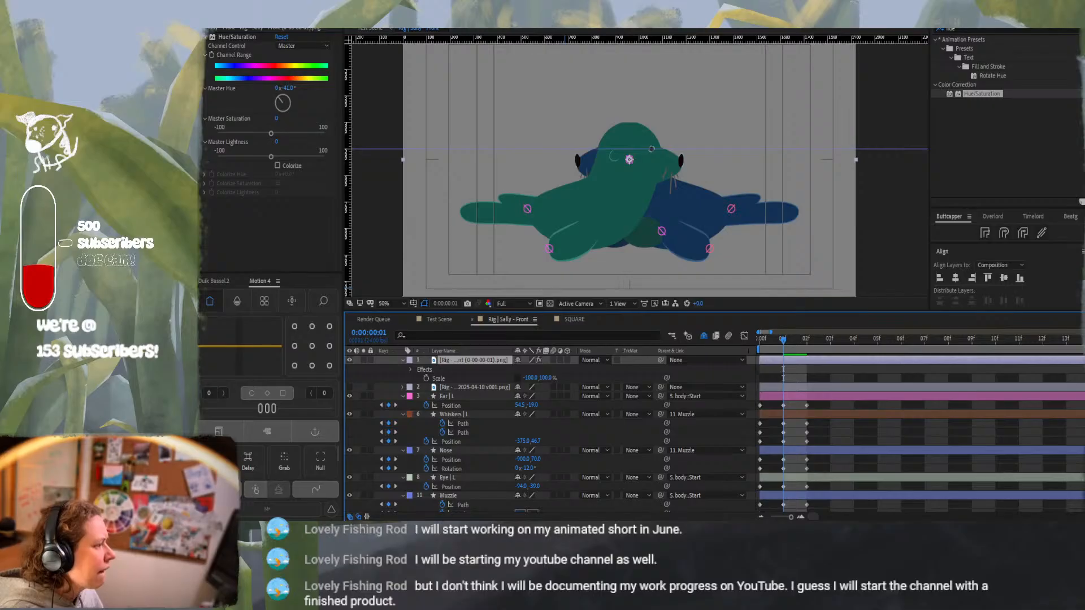
pyautogui.click(271, 226)
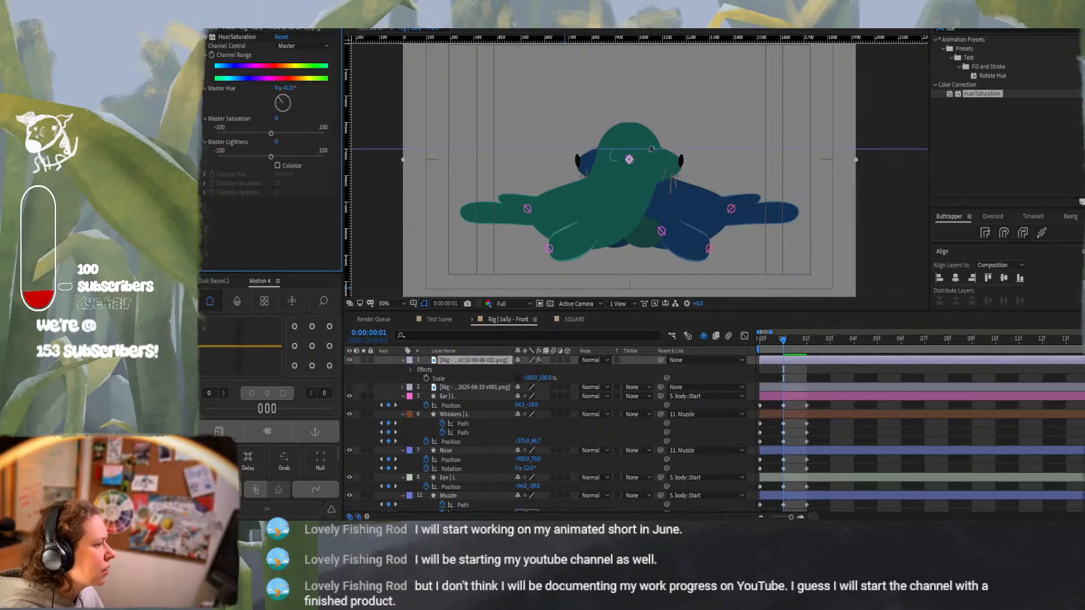
pyautogui.click(337, 20)
pyautogui.click(354, 27)
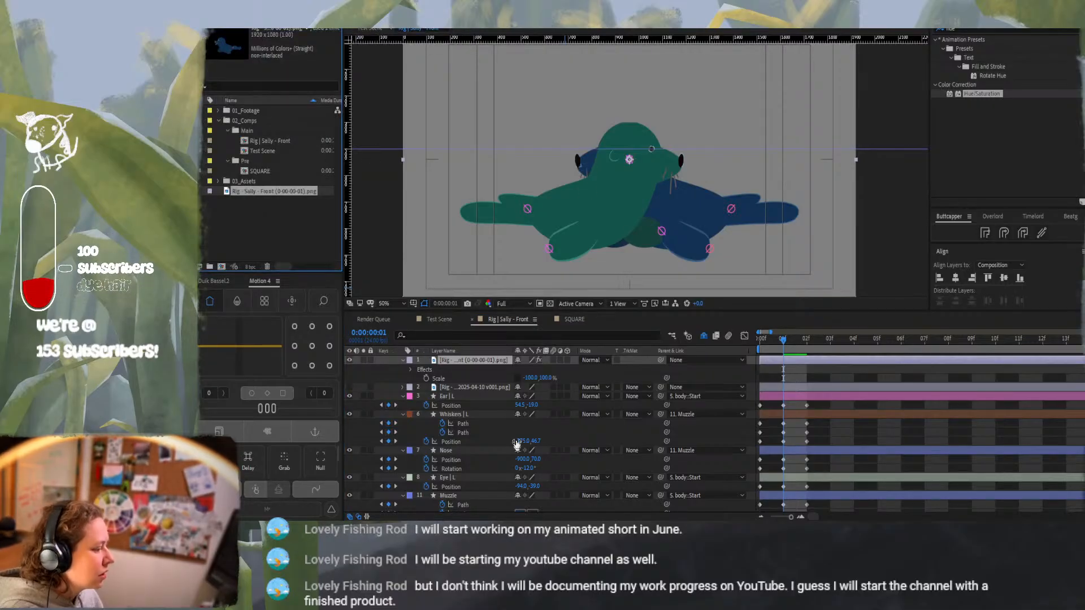
pyautogui.click(469, 360)
pyautogui.press('t')
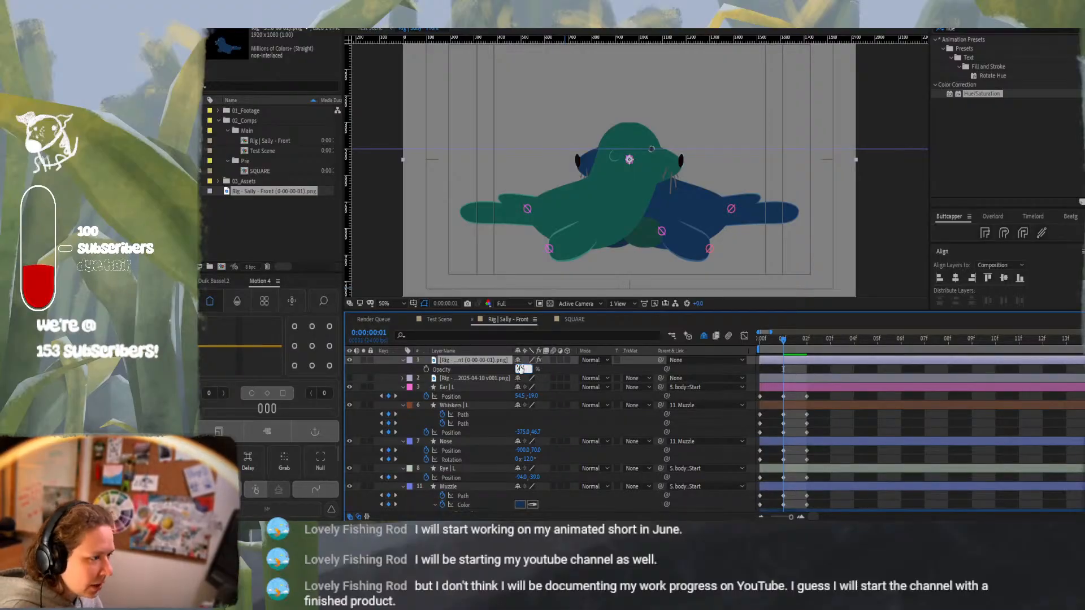
pyautogui.write('50')
pyautogui.press('Return')
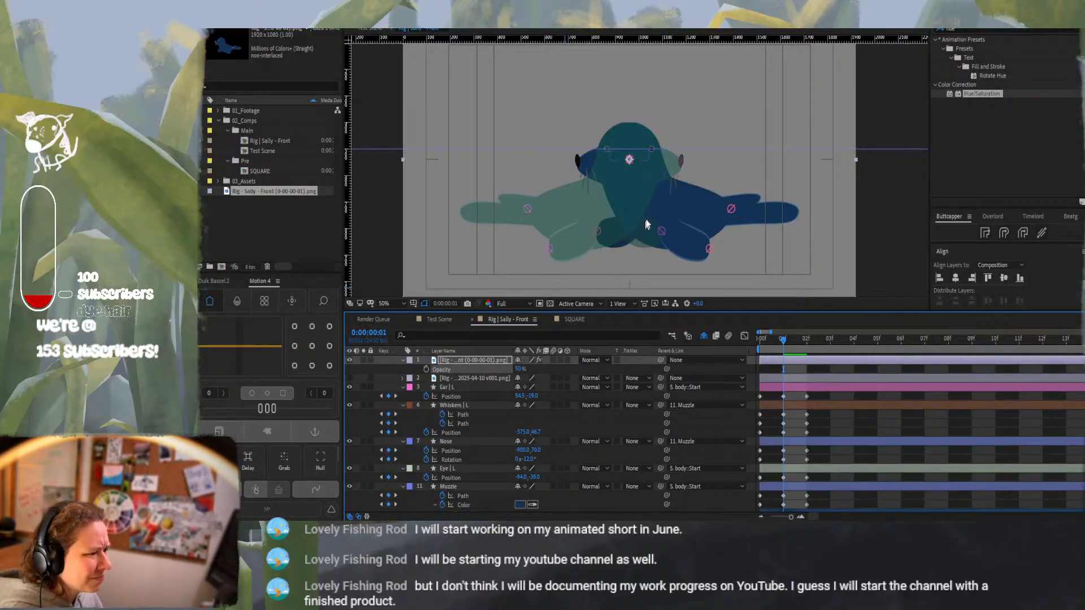
pyautogui.scroll(1, 662, 198)
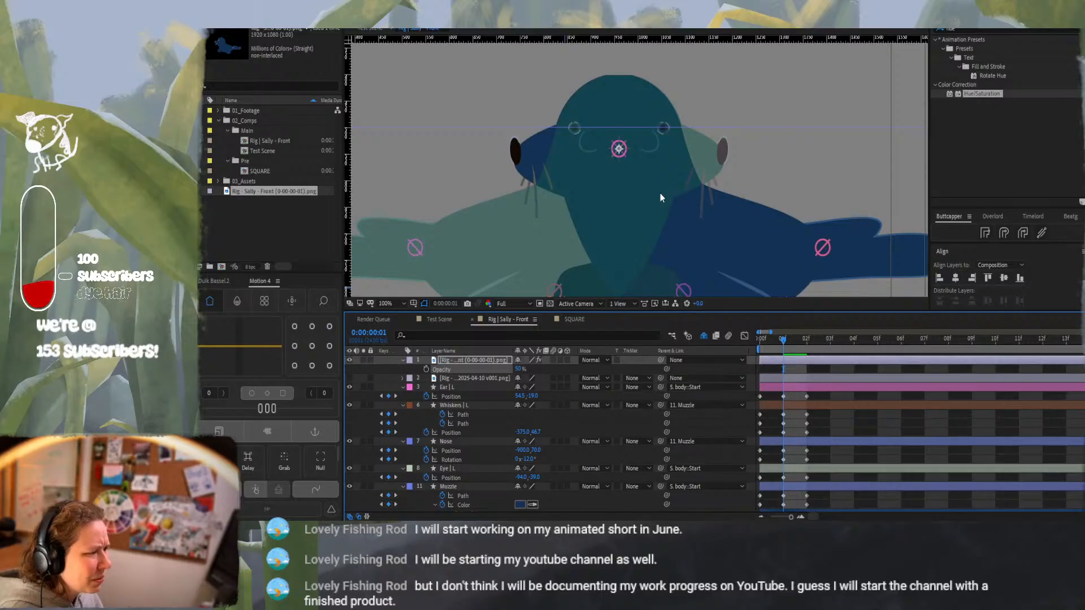
pyautogui.scroll(-1, 662, 198)
pyautogui.scroll(1, 662, 199)
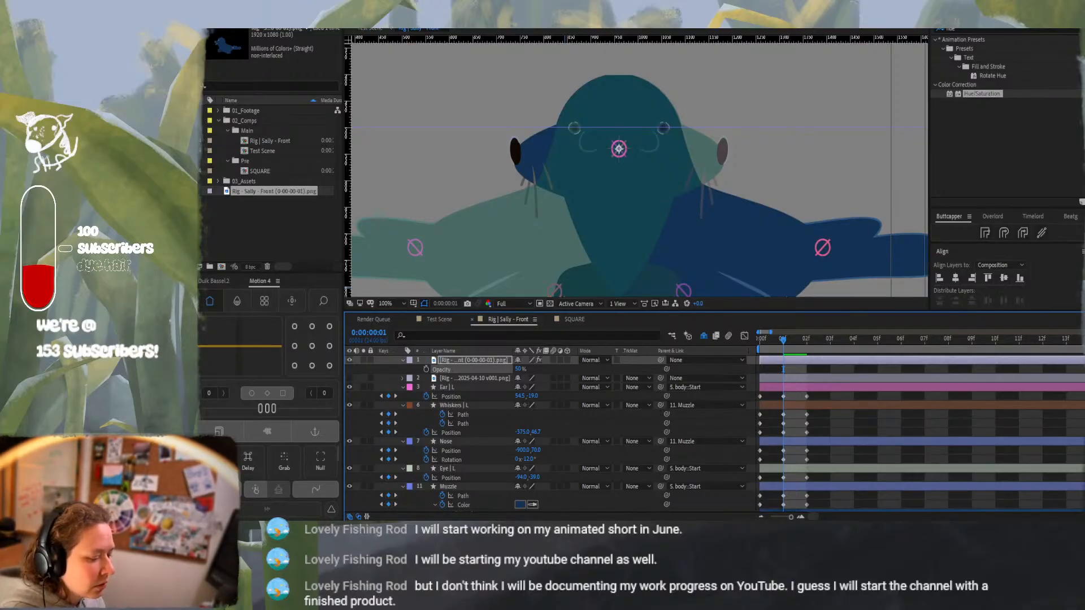
# Switch to the Paint sketch canvas and handwrite an underlined "BRB, Getting watch" note in the empty area below the large seal picture
pyautogui.hotkey('alt', 'Tab')
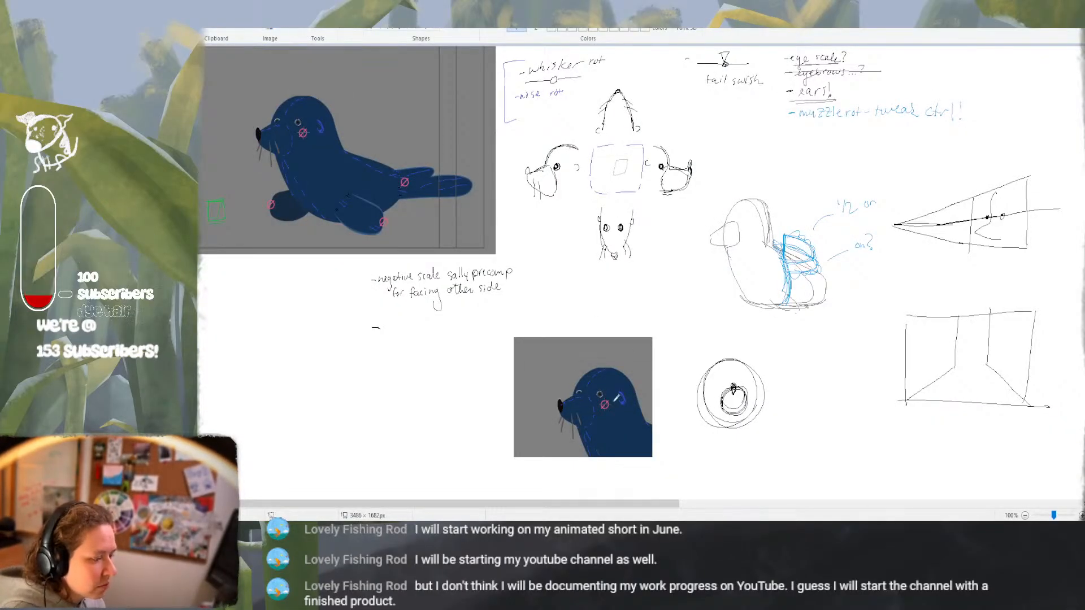
pyautogui.moveTo(224, 332); pyautogui.dragTo(232, 371)
pyautogui.moveTo(217, 331)
pyautogui.mouseDown()
pyautogui.moveTo(233, 371)
pyautogui.moveTo(226, 322)
pyautogui.moveTo(249, 357)
pyautogui.mouseUp()
pyautogui.moveTo(243, 330); pyautogui.dragTo(258, 356)
pyautogui.moveTo(261, 314)
pyautogui.mouseDown()
pyautogui.moveTo(264, 346)
pyautogui.moveTo(289, 341)
pyautogui.mouseUp()
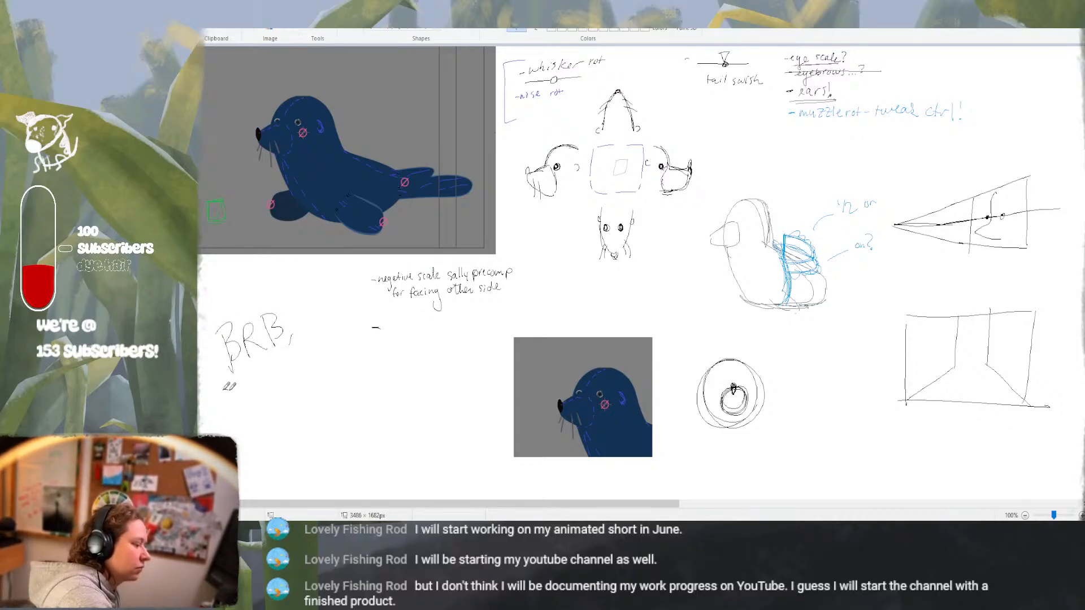
pyautogui.moveTo(241, 411)
pyautogui.mouseDown()
pyautogui.moveTo(264, 408)
pyautogui.moveTo(275, 378)
pyautogui.mouseUp()
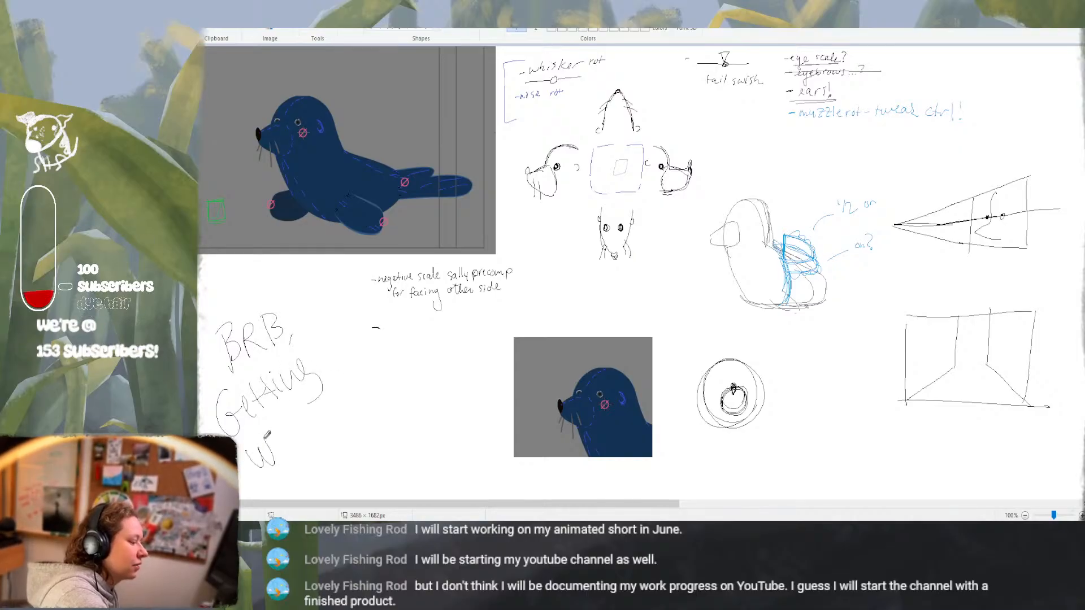
pyautogui.moveTo(267, 434)
pyautogui.mouseDown()
pyautogui.moveTo(290, 438)
pyautogui.moveTo(287, 407)
pyautogui.moveTo(309, 401)
pyautogui.moveTo(319, 428)
pyautogui.moveTo(330, 419)
pyautogui.moveTo(343, 395)
pyautogui.mouseUp()
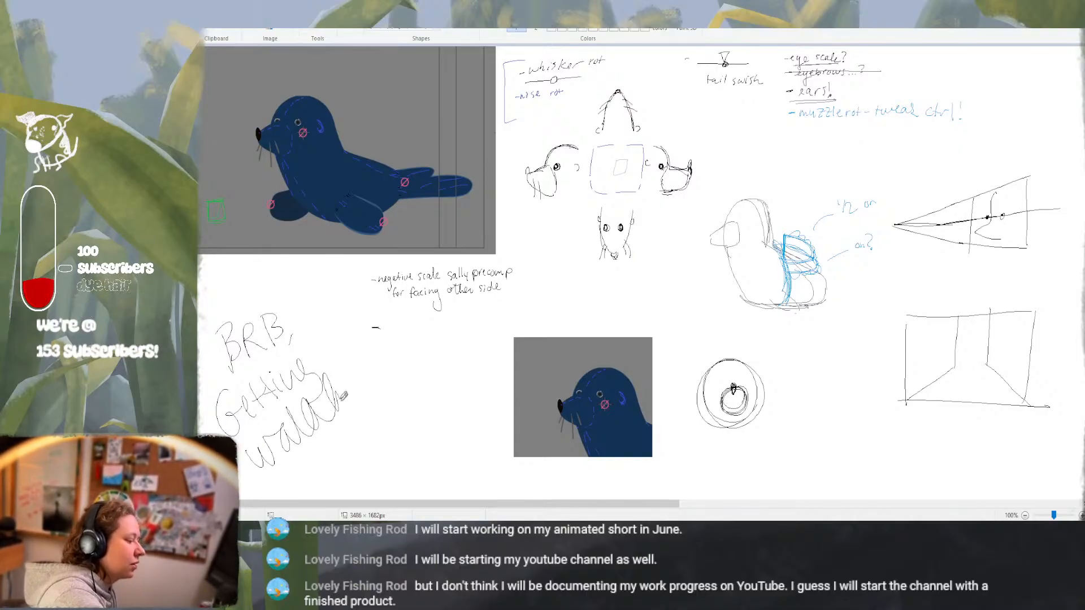
pyautogui.moveTo(287, 483)
pyautogui.mouseDown()
pyautogui.moveTo(361, 412)
pyautogui.moveTo(408, 462)
pyautogui.mouseUp()
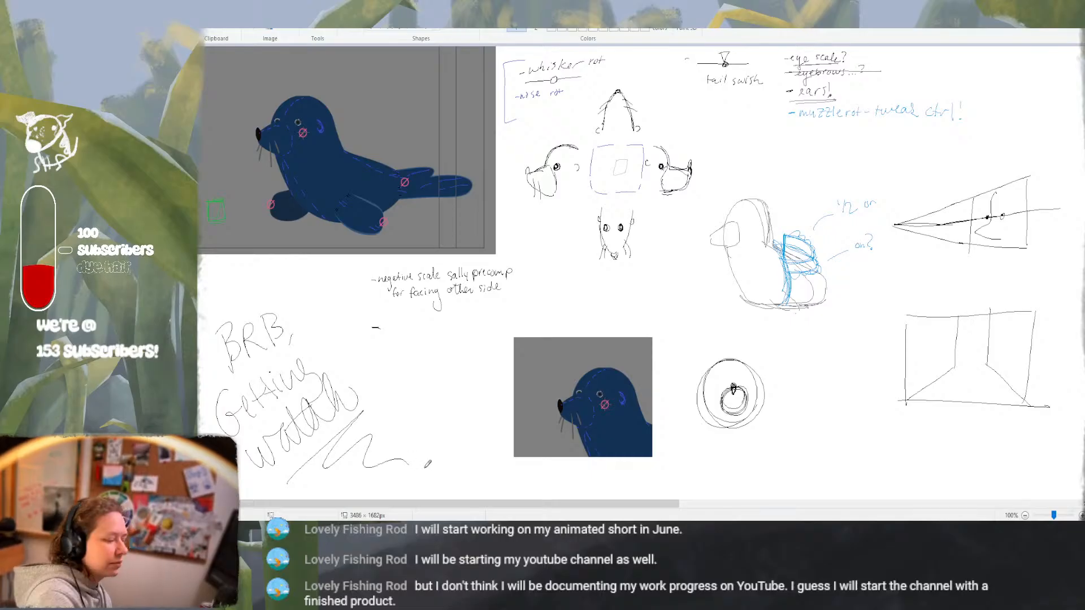
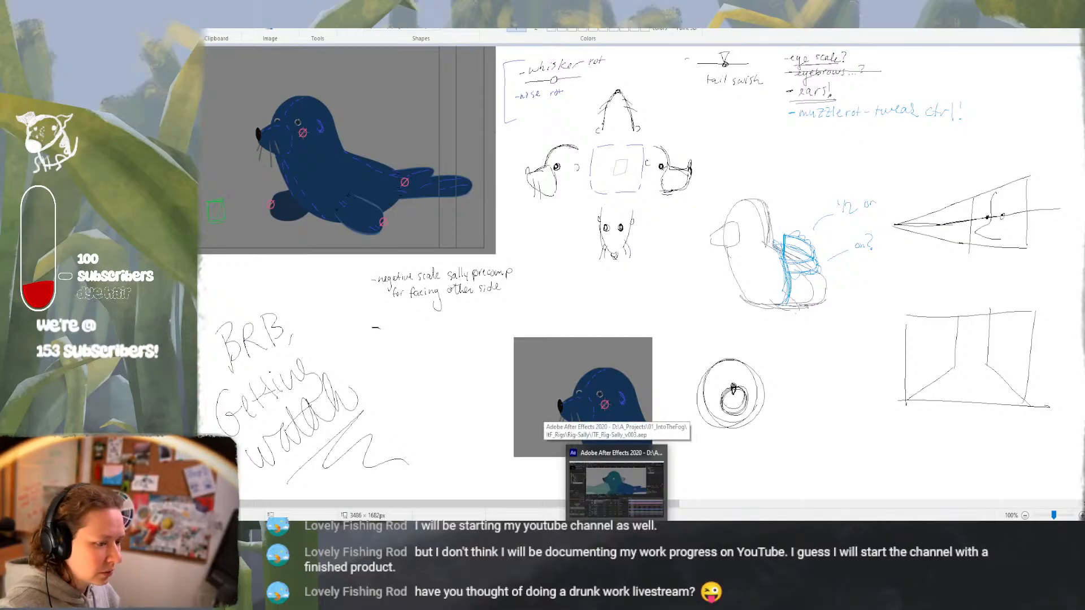
# Return to After Effects and, at frame 2, nudge the Ear | L layer horizontally to position -48, -22 over the mirrored reference
pyautogui.click(617, 534)
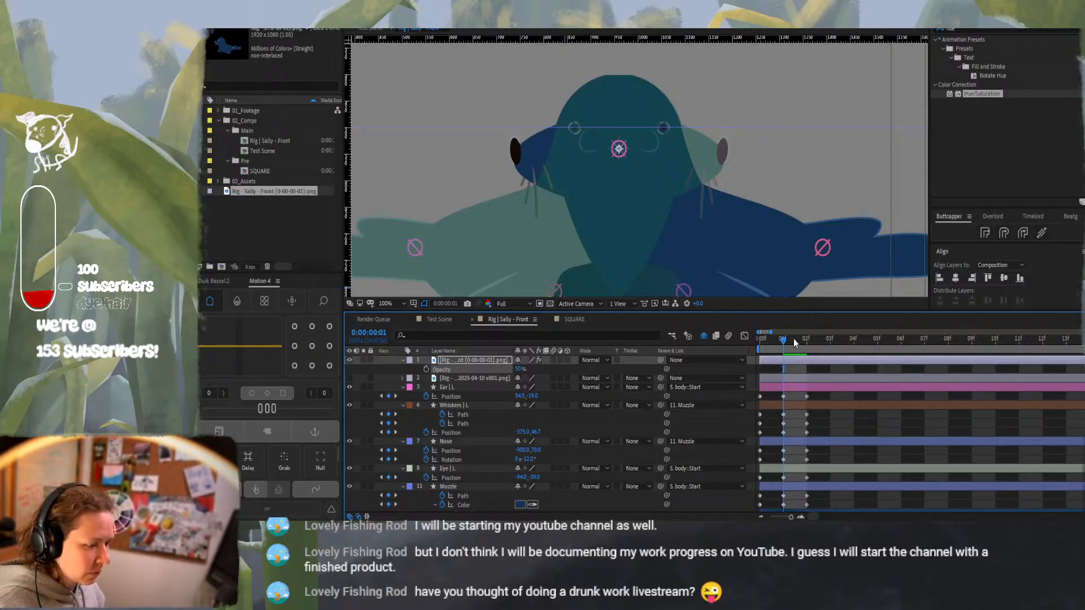
pyautogui.click(808, 341)
pyautogui.moveTo(809, 343)
pyautogui.mouseDown()
pyautogui.moveTo(765, 338)
pyautogui.moveTo(795, 347)
pyautogui.mouseUp()
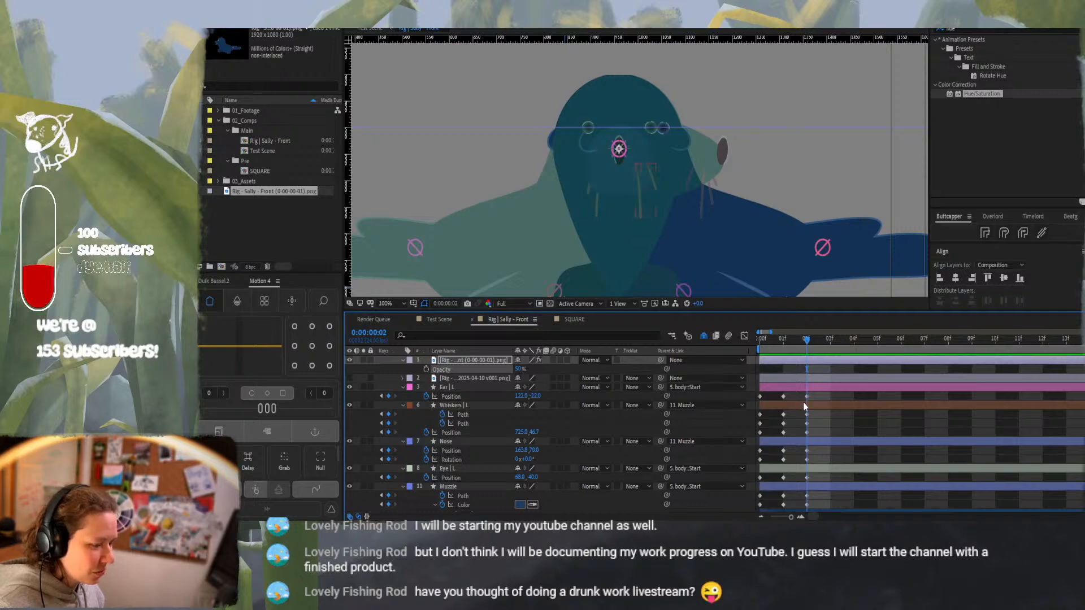
pyautogui.click(805, 386)
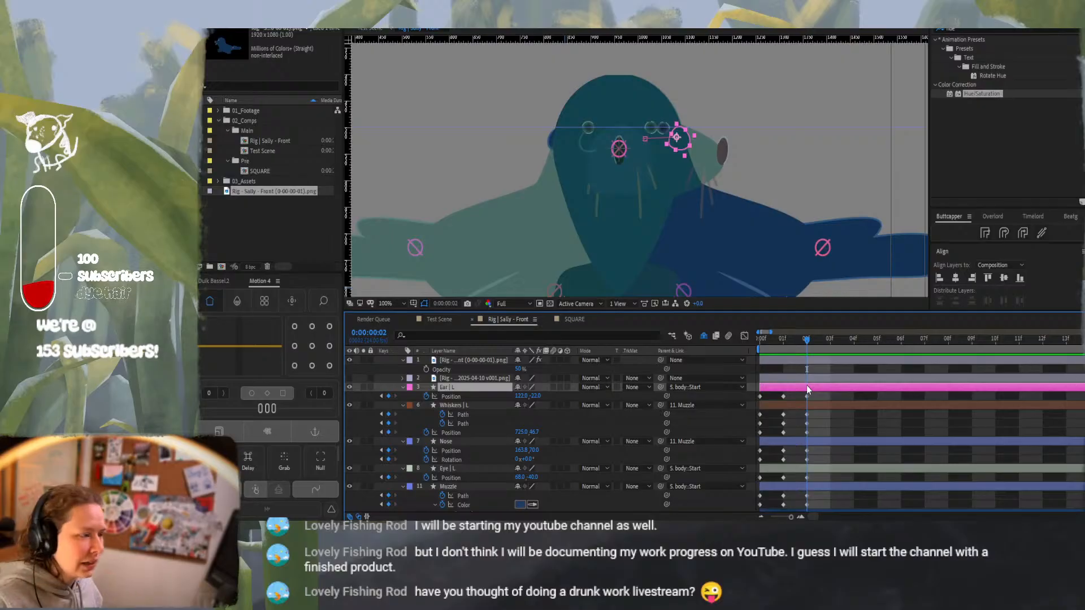
pyautogui.hotkey('shift', 'Left')
pyautogui.hotkey('shift', 'Left')
pyautogui.hotkey('shift', 'Left')
pyautogui.hotkey('shift', 'Left')
pyautogui.hotkey('shift', 'Left')
pyautogui.hotkey('shift', 'Left')
pyautogui.hotkey('shift', 'Left')
pyautogui.hotkey('shift', 'Left')
pyautogui.hotkey('shift', 'Left')
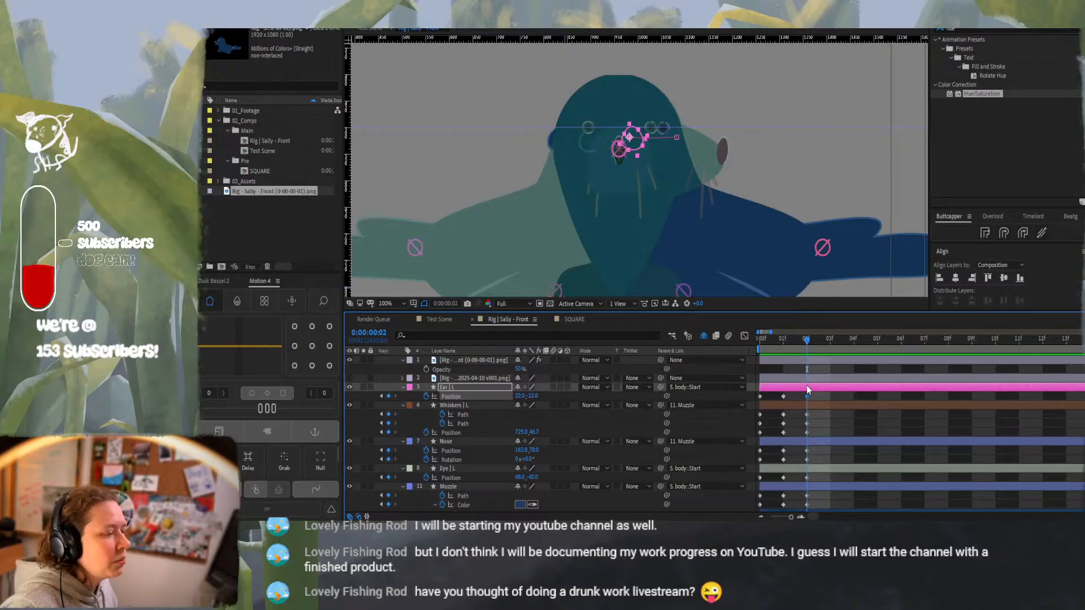
pyautogui.hotkey('shift', 'Left')
pyautogui.hotkey('shift', 'Left')
pyautogui.hotkey('shift', 'Left')
pyautogui.hotkey('shift', 'Left')
pyautogui.hotkey('shift', 'Left')
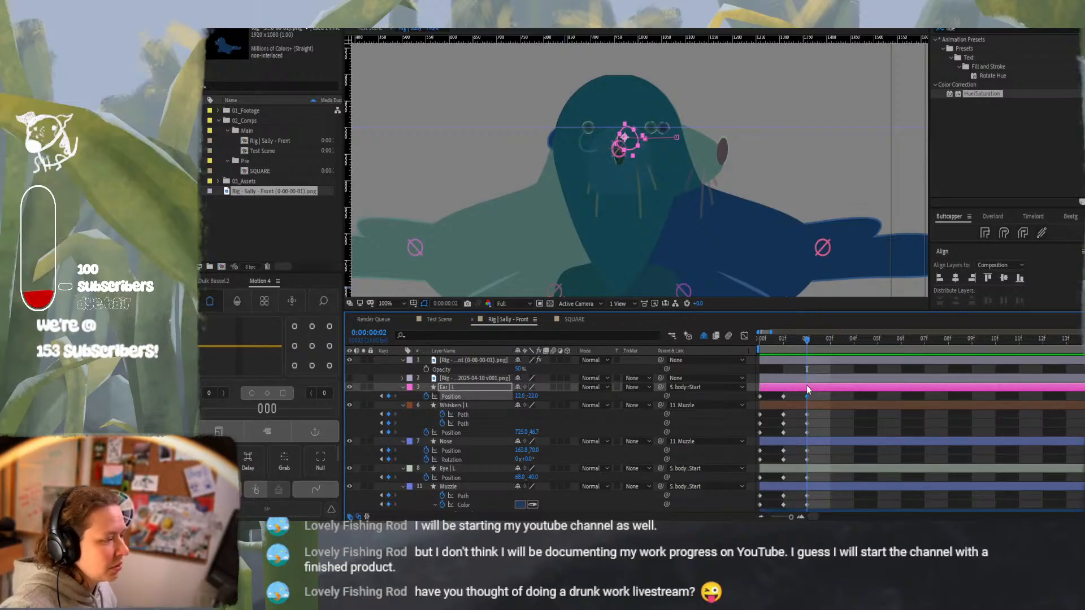
pyautogui.hotkey('shift', 'Left')
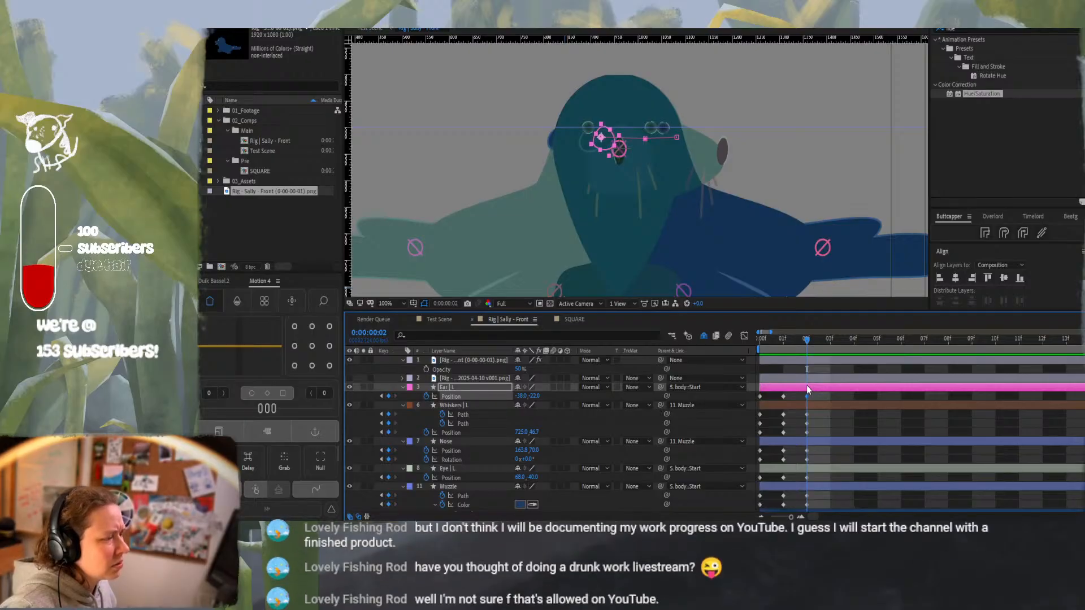
pyautogui.hotkey('shift', 'Left')
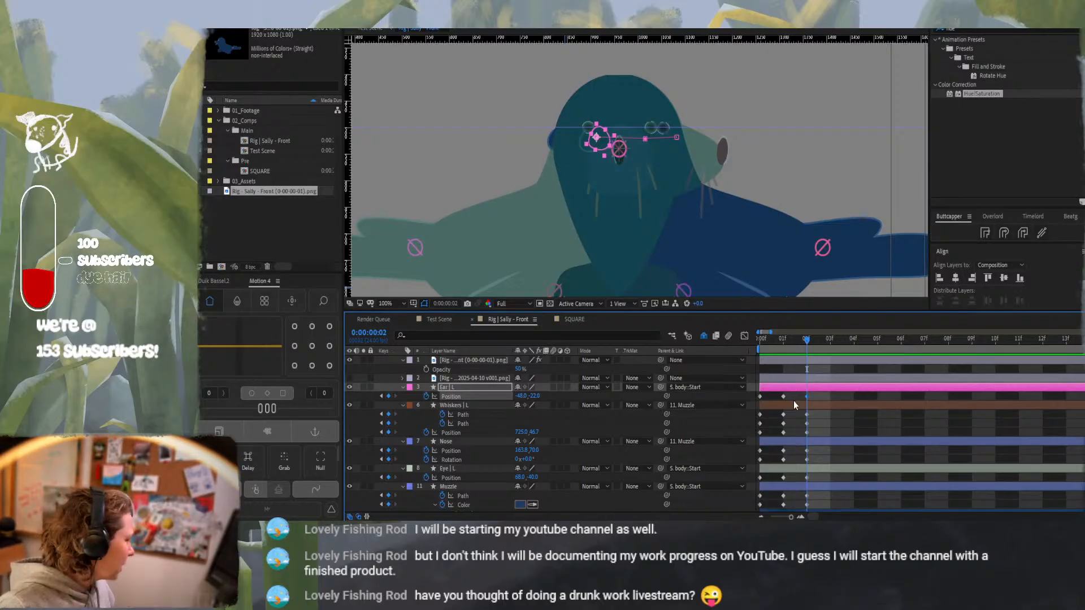
# Nudge the Eye | L layer to an X position of 94 at frame 2, matching the mirrored reference eye
pyautogui.click(485, 472)
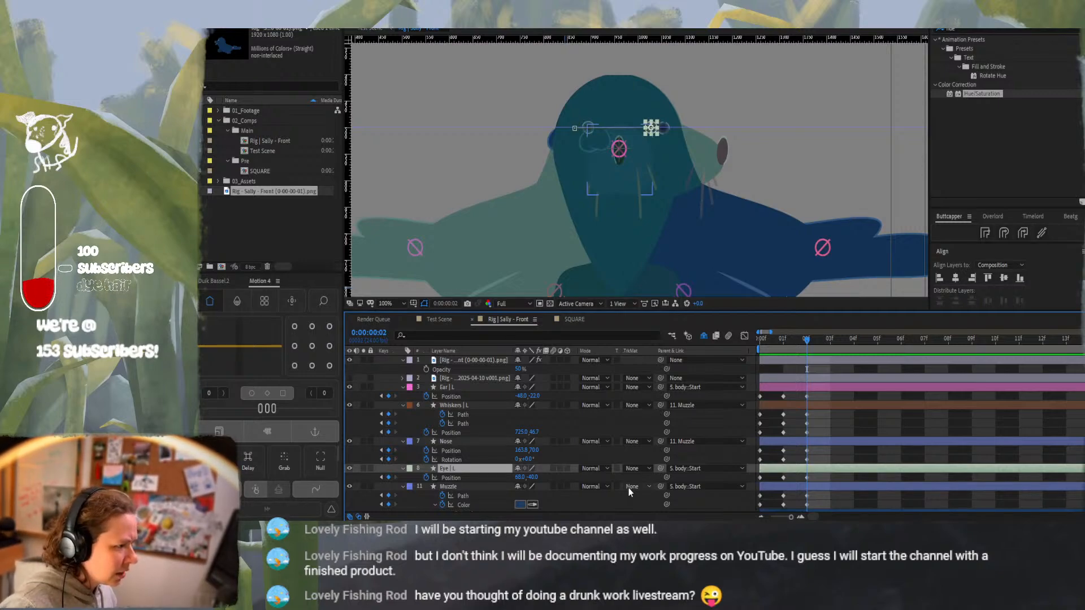
pyautogui.hotkey('shift', 'Right')
pyautogui.hotkey('shift', 'Right')
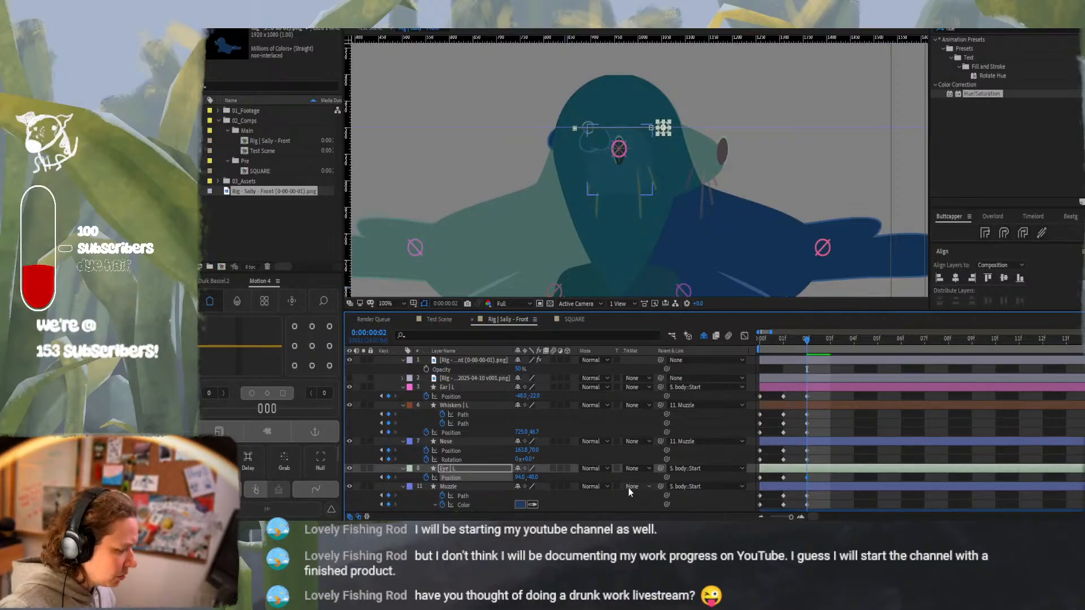
pyautogui.press('Left')
pyautogui.press('.')
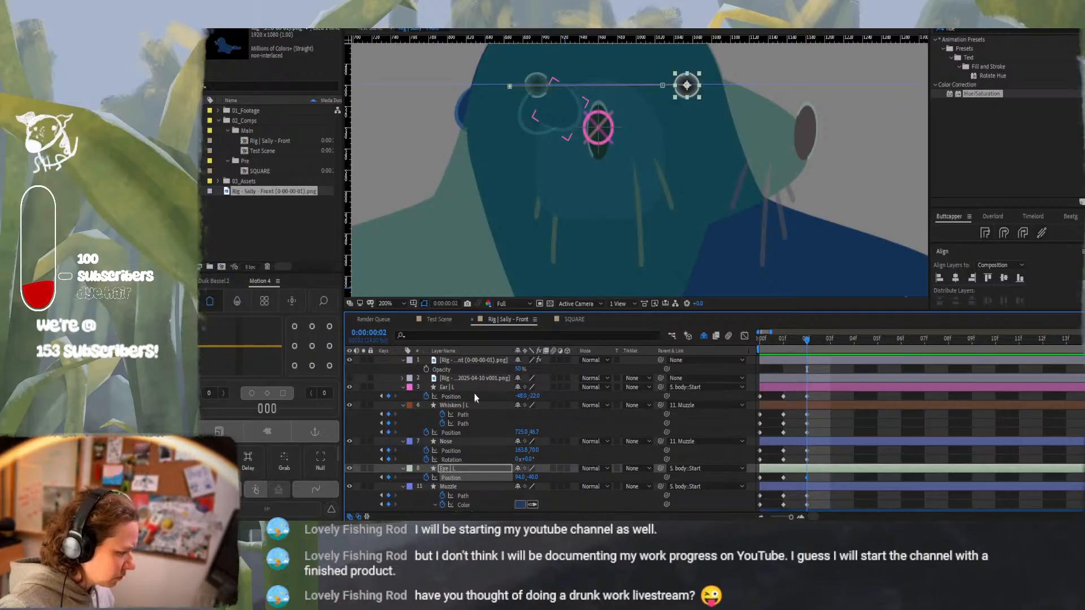
# Nudge the Nose layer horizontally to an X position of about 2345 at frame 2, over the nose of the mirrored reference
pyautogui.click(473, 441)
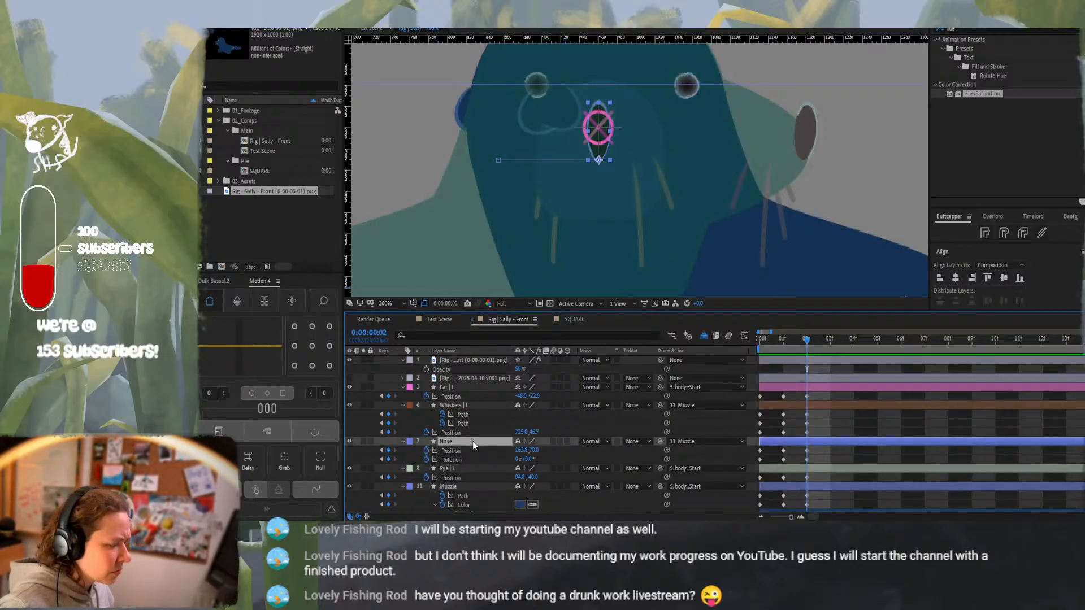
pyautogui.hotkey('shift', 'Right')
pyautogui.hotkey('shift', 'Right')
pyautogui.hotkey('shift', 'Right')
pyautogui.hotkey('shift', 'Right')
pyautogui.hotkey('shift', 'Right')
pyautogui.hotkey('shift', 'Right')
pyautogui.hotkey('shift', 'Right')
pyautogui.hotkey('shift', 'Right')
pyautogui.hotkey('shift', 'Right')
pyautogui.hotkey('shift', 'Right')
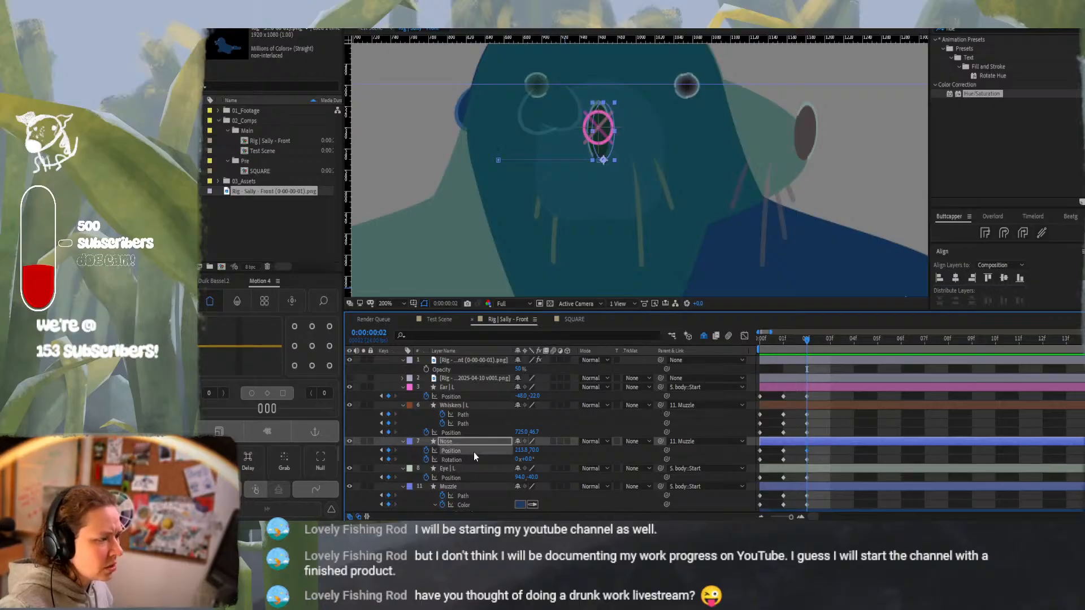
pyautogui.hotkey('shift', 'Right')
pyautogui.hotkey('shift', 'Right')
pyautogui.hotkey('shift', 'Right')
pyautogui.hotkey('shift', 'Right')
pyautogui.hotkey('shift', 'Right')
pyautogui.hotkey('shift', 'Right')
pyautogui.hotkey('shift', 'Right')
pyautogui.hotkey('shift', 'Right')
pyautogui.hotkey('shift', 'Right')
pyautogui.hotkey('shift', 'Right')
pyautogui.hotkey('shift', 'Right')
pyautogui.hotkey('shift', 'Right')
pyautogui.hotkey('shift', 'Right')
pyautogui.hotkey('shift', 'Right')
pyautogui.hotkey('shift', 'Right')
pyautogui.hotkey('shift', 'Right')
pyautogui.hotkey('shift', 'Right')
pyautogui.hotkey('shift', 'Right')
pyautogui.hotkey('shift', 'Right')
pyautogui.hotkey('shift', 'Right')
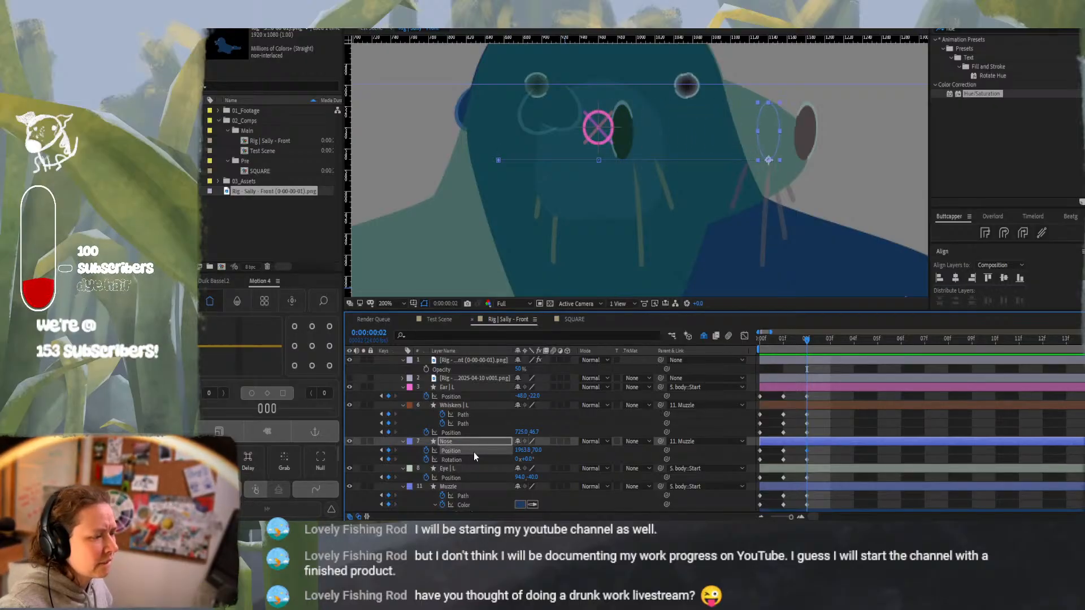
pyautogui.hotkey('shift', 'Right')
pyautogui.hotkey('shift', 'Right')
pyautogui.hotkey('shift', 'Right')
pyautogui.hotkey('shift', 'Right')
pyautogui.hotkey('shift', 'Right')
pyautogui.hotkey('shift', 'Right')
pyautogui.hotkey('shift', 'Right')
pyautogui.hotkey('shift', 'Right')
pyautogui.hotkey('shift', 'Right')
pyautogui.hotkey('shift', 'Right')
pyautogui.hotkey('shift', 'Right')
pyautogui.hotkey('shift', 'Right')
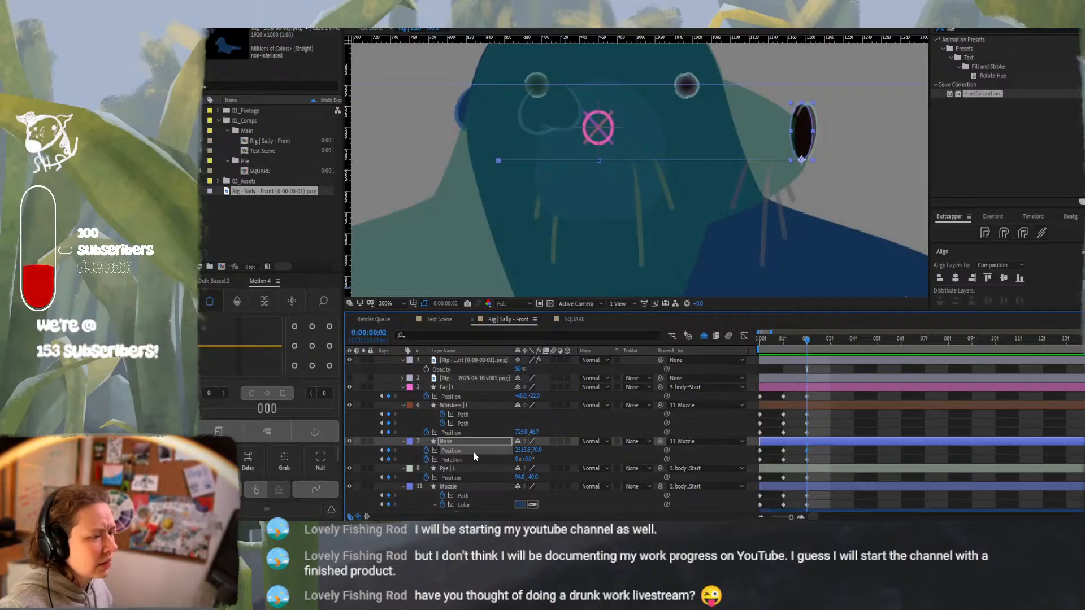
pyautogui.hotkey('shift', 'Right')
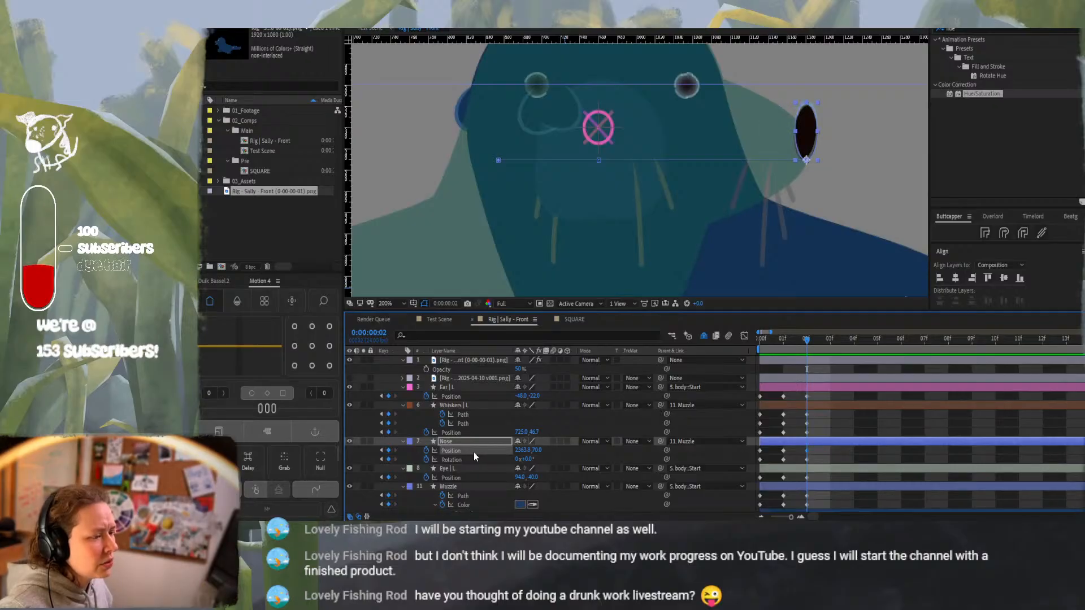
pyautogui.hotkey('shift', 'Left')
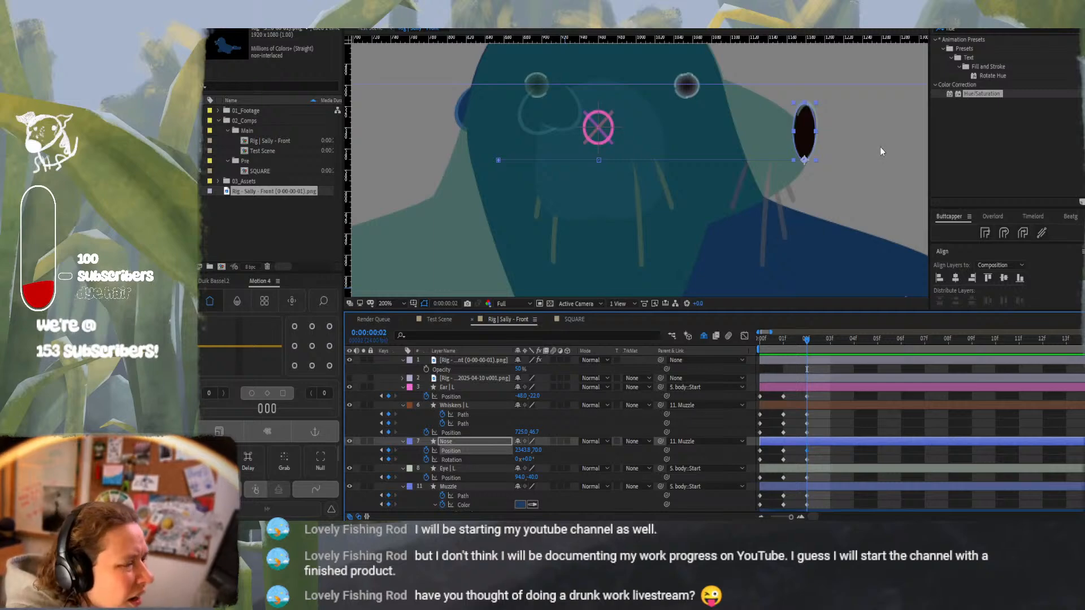
pyautogui.scroll(1, 880, 146)
pyautogui.scroll(-1, 880, 147)
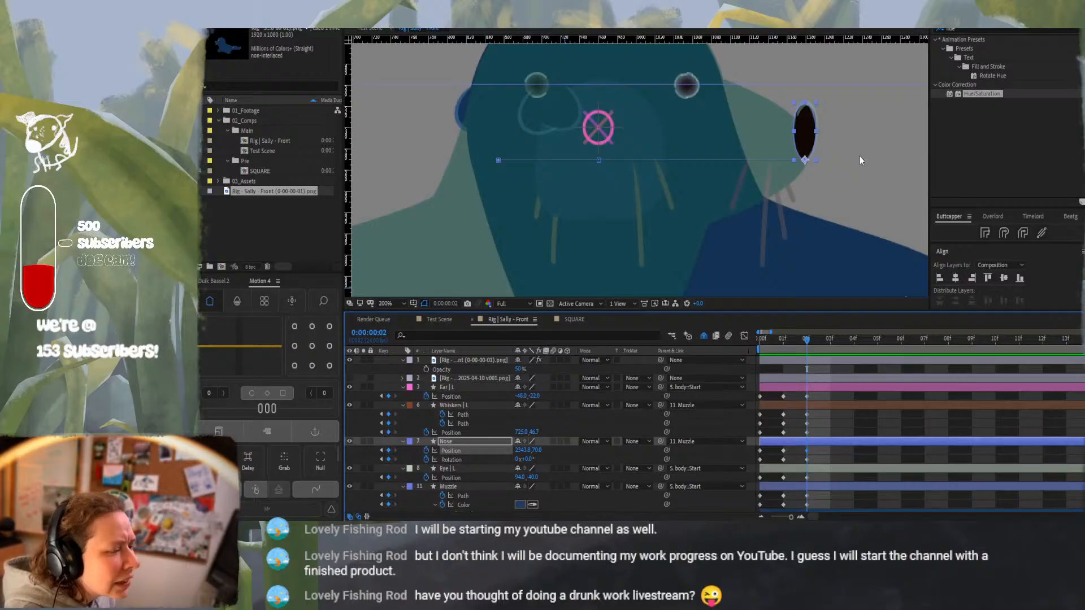
pyautogui.hotkey('shift', 'Right')
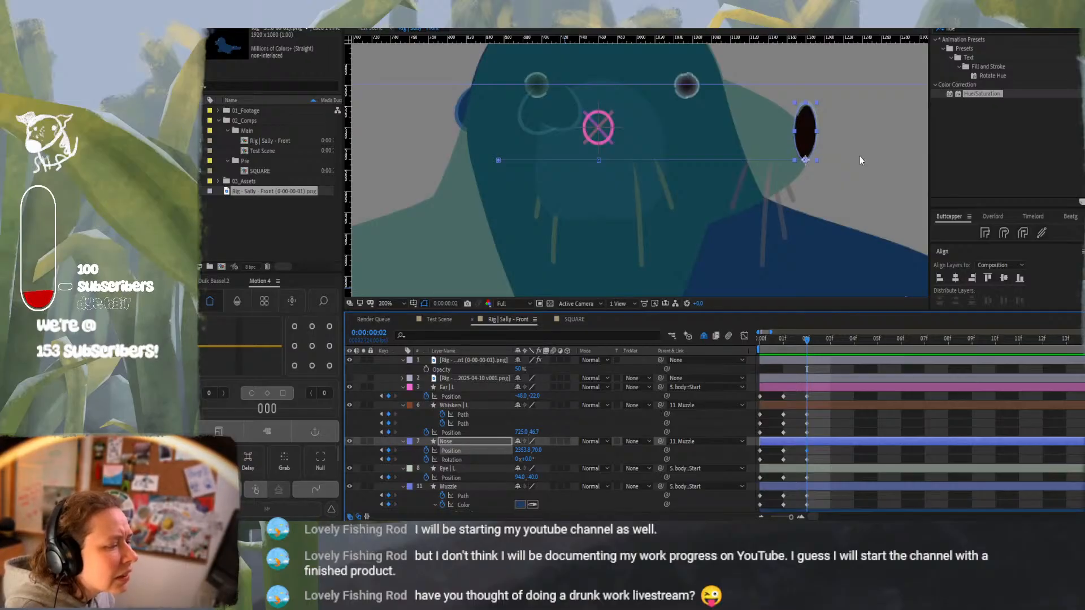
pyautogui.hotkey('shift', 'Left')
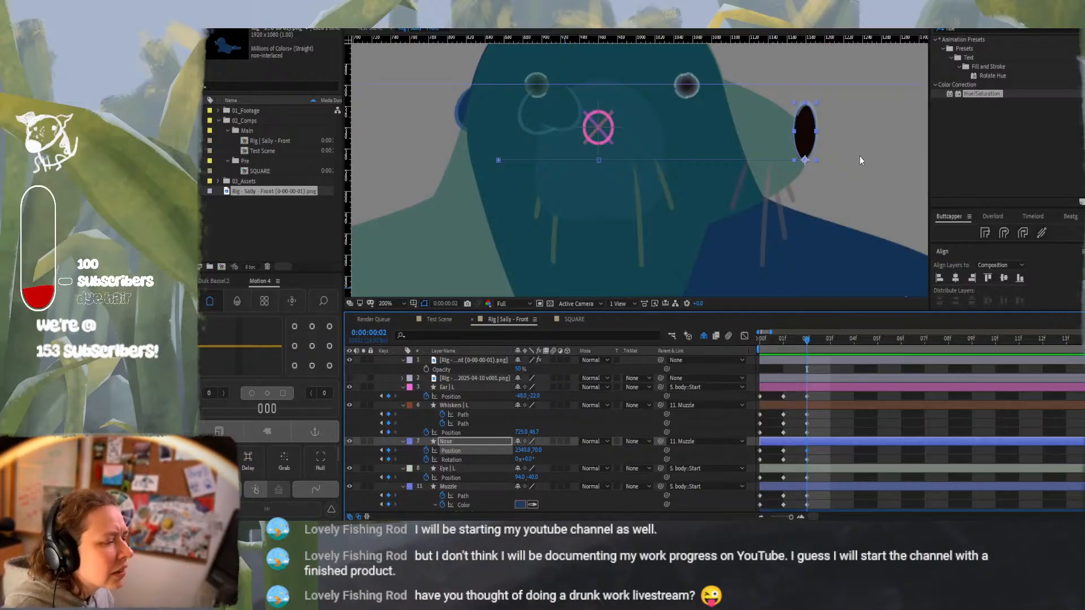
# Set the Nose layer's rotation to 12° at frame 2
pyautogui.click(529, 459)
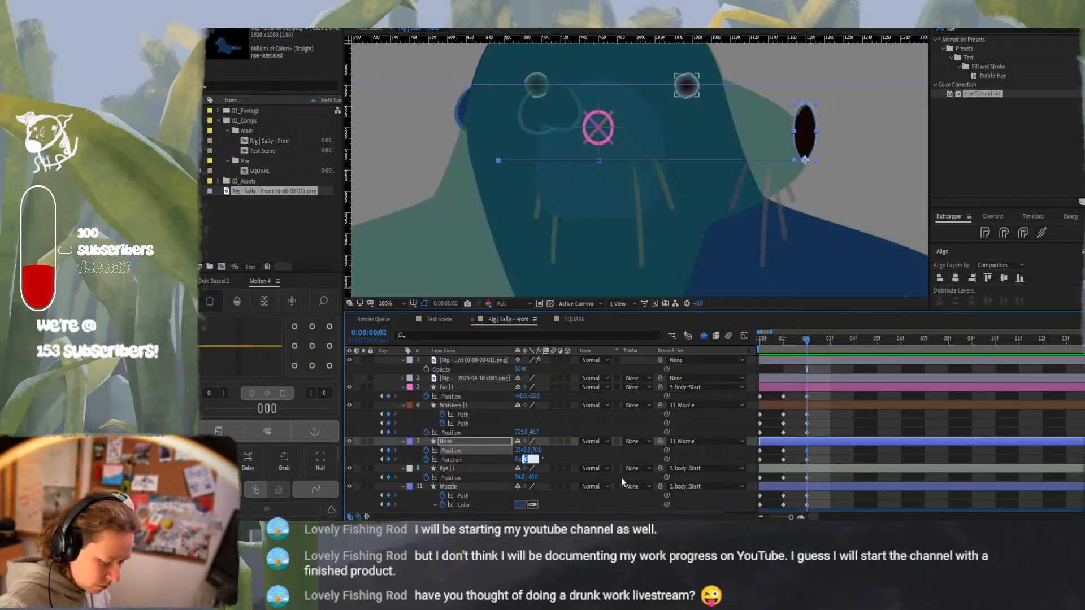
pyautogui.write('12')
pyautogui.press('Return')
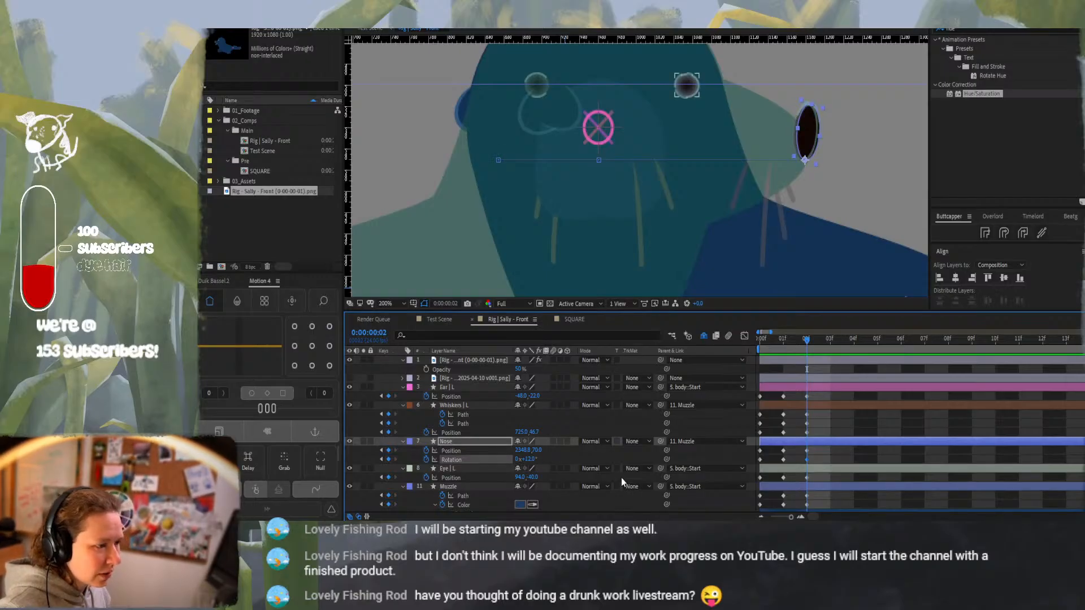
# Shift the Nose layer horizontally to an X position of about 2325 at frame 2, over the mirrored reference's nose
pyautogui.press('Up')
pyautogui.hotkey('shift', 'Left')
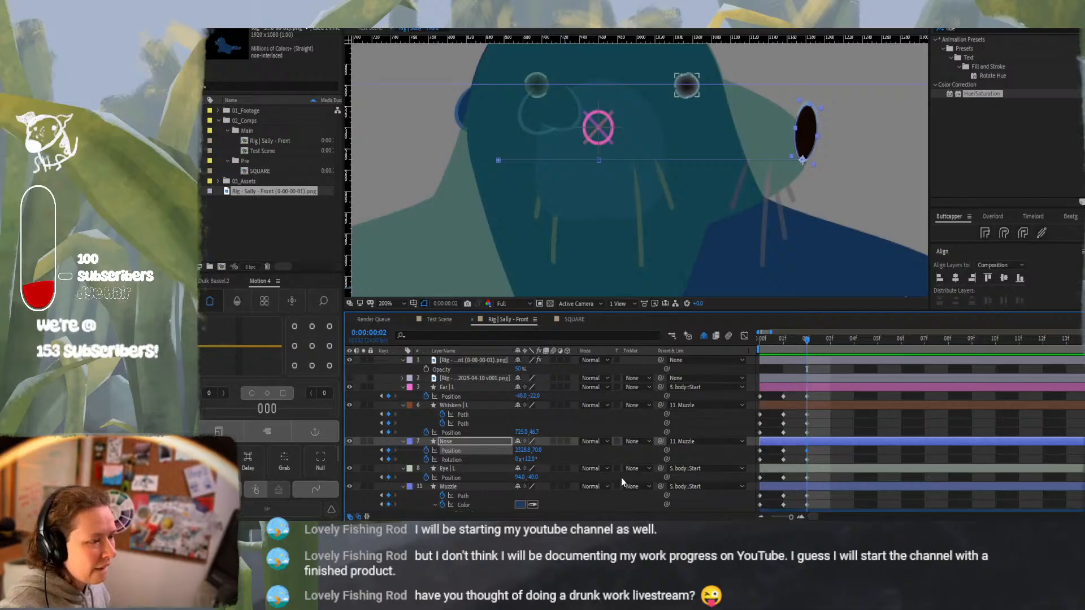
pyautogui.click(829, 430)
# Compare the head poses at frames 0, 1 and 2 and check the ear and whisker layers at frame 1
pyautogui.click(785, 339)
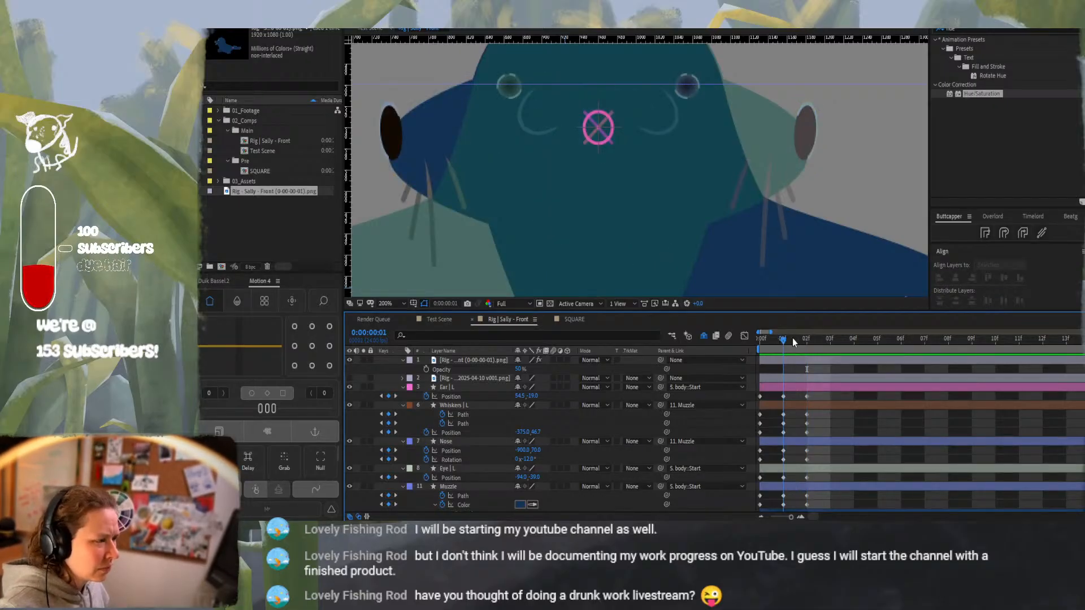
pyautogui.moveTo(794, 338)
pyautogui.mouseDown()
pyautogui.moveTo(826, 334)
pyautogui.moveTo(769, 331)
pyautogui.moveTo(807, 340)
pyautogui.mouseUp()
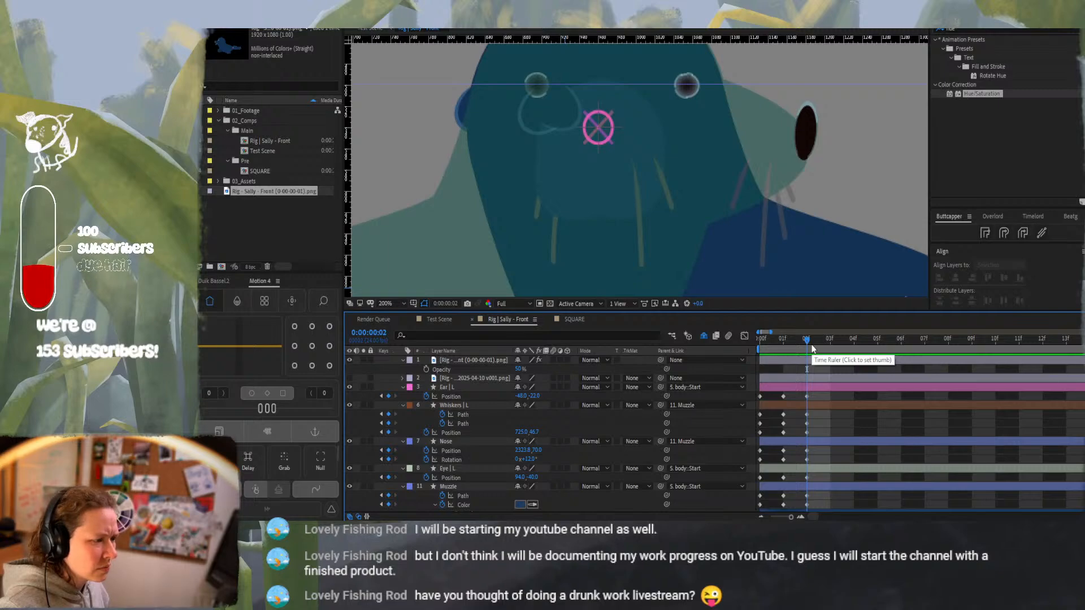
pyautogui.scroll(-1, 812, 349)
pyautogui.moveTo(808, 339); pyautogui.dragTo(767, 338)
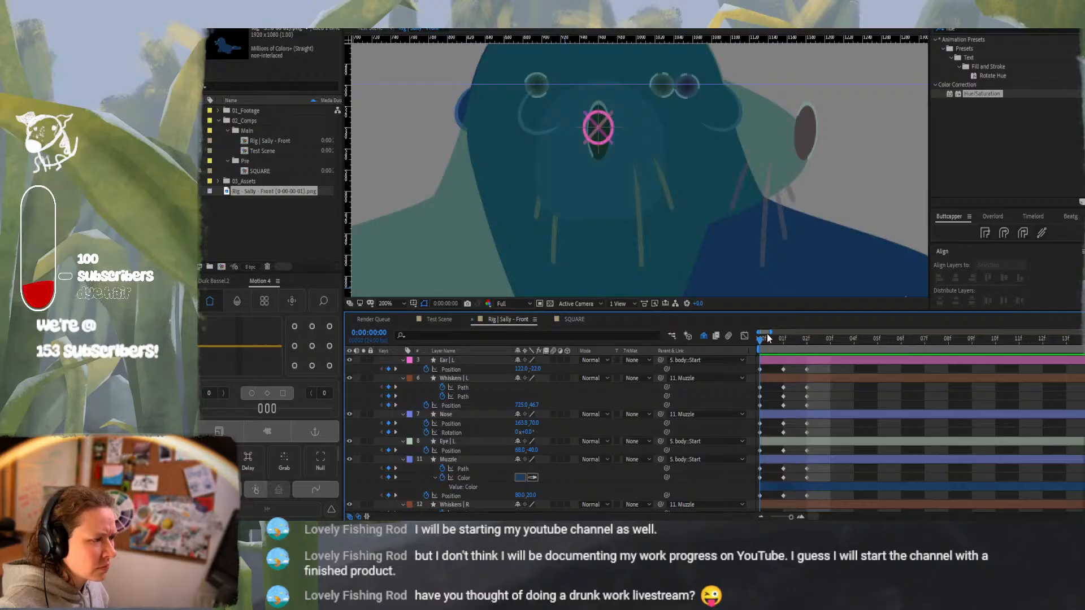
pyautogui.moveTo(767, 338); pyautogui.dragTo(786, 344)
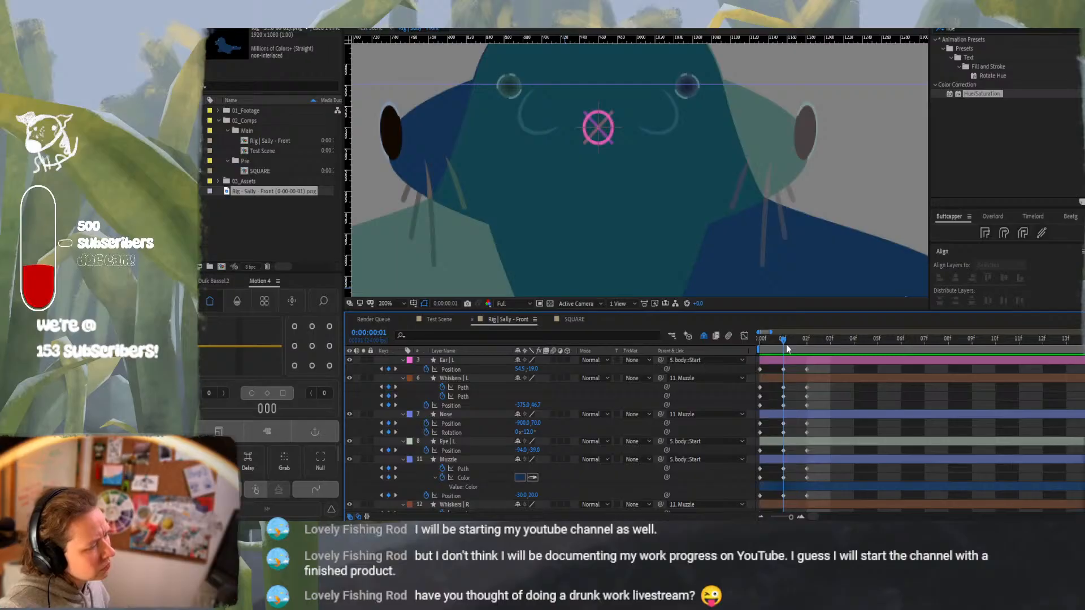
pyautogui.moveTo(785, 344); pyautogui.dragTo(768, 342)
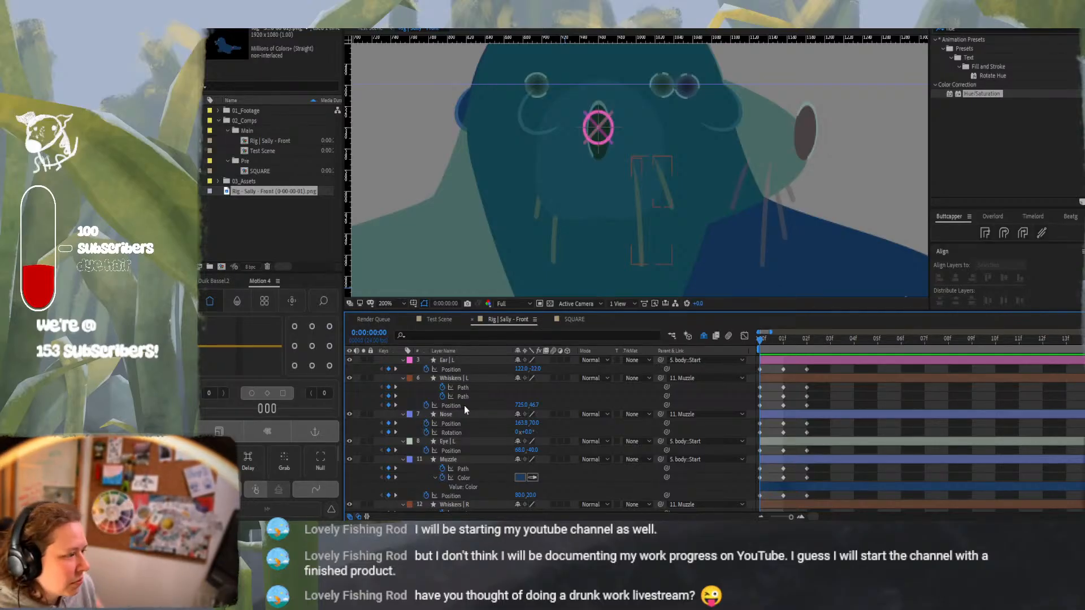
pyautogui.click(780, 339)
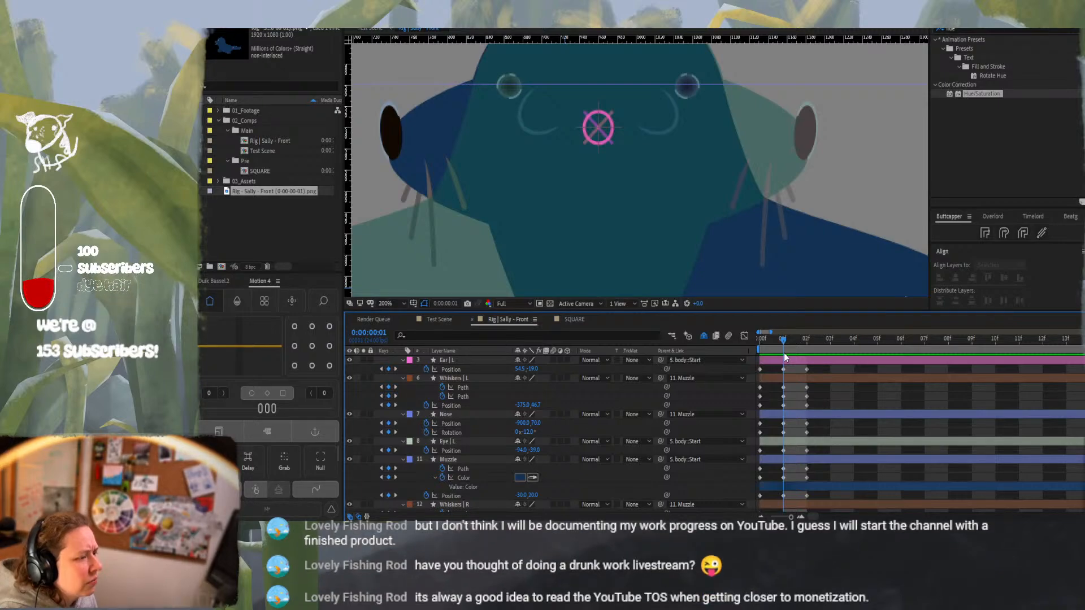
pyautogui.click(466, 361)
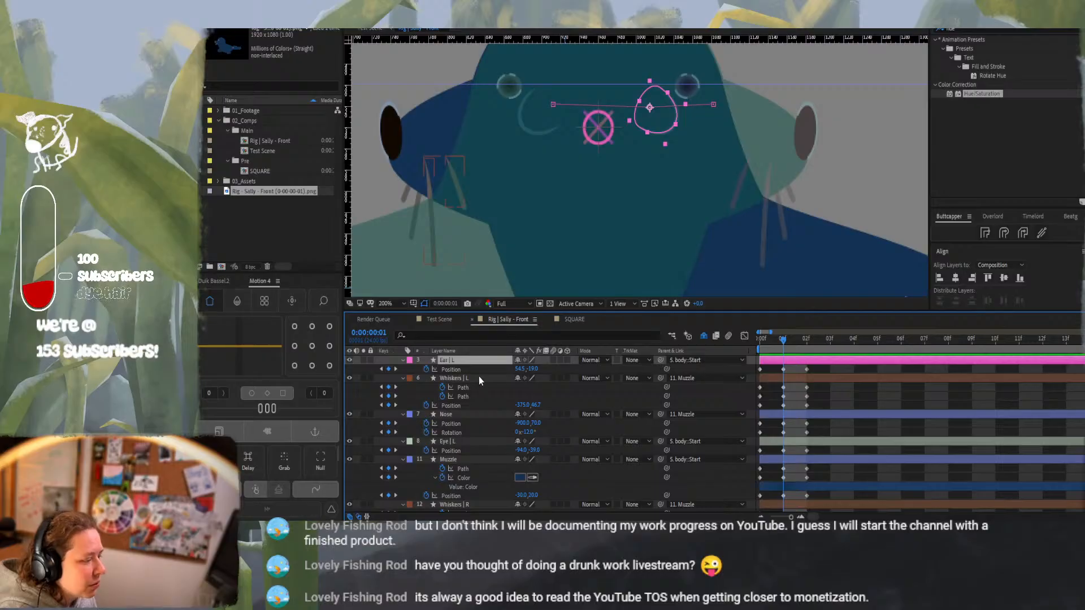
pyautogui.click(479, 376)
pyautogui.scroll(-3, 495, 449)
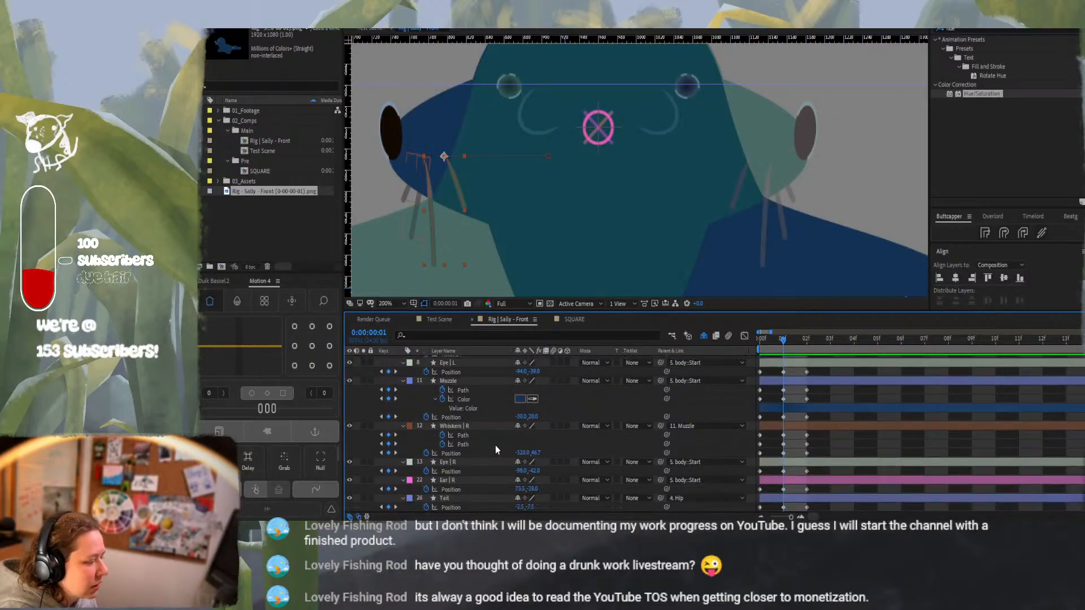
# At frame 2, move the Whiskers | R layer horizontally to an X position of about 1920, over the mirrored reference whiskers
pyautogui.click(486, 427)
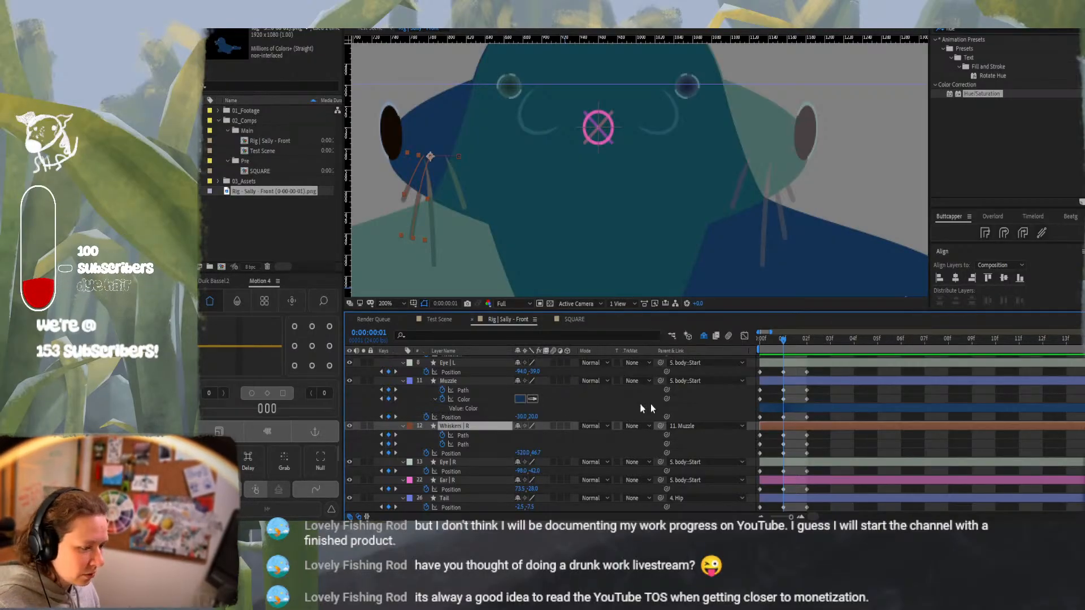
pyautogui.click(806, 338)
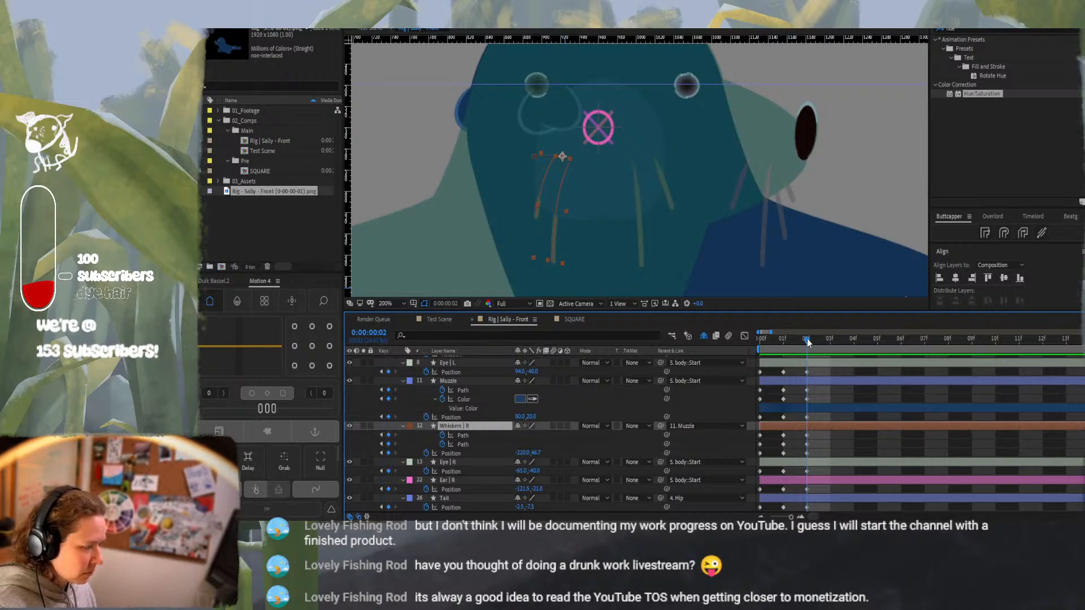
pyautogui.hotkey('shift', 'Right')
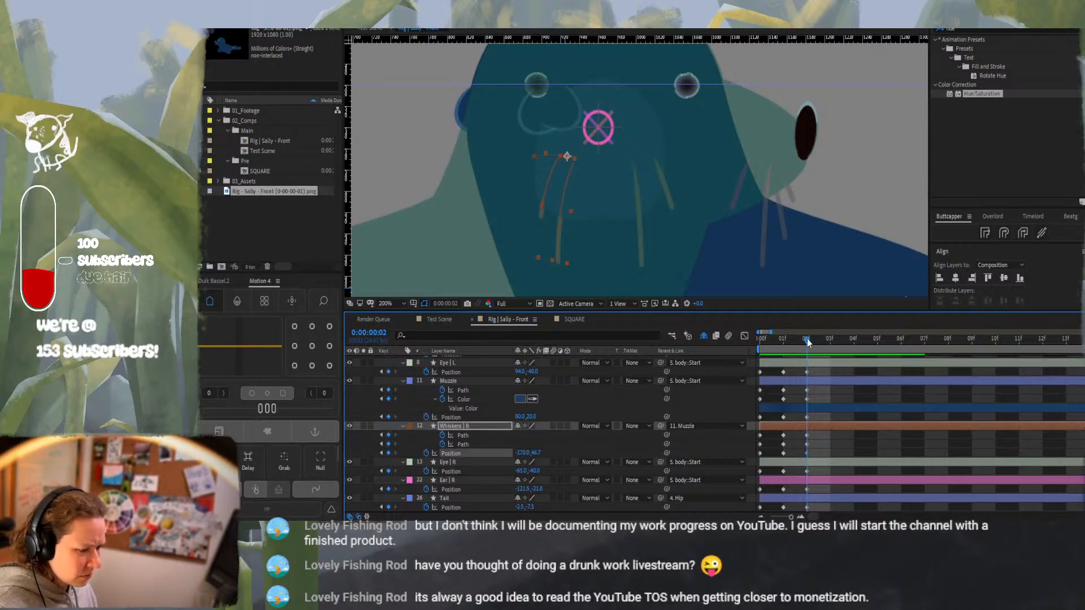
pyautogui.hotkey('shift', 'Right')
pyautogui.hotkey('shift', 'Right')
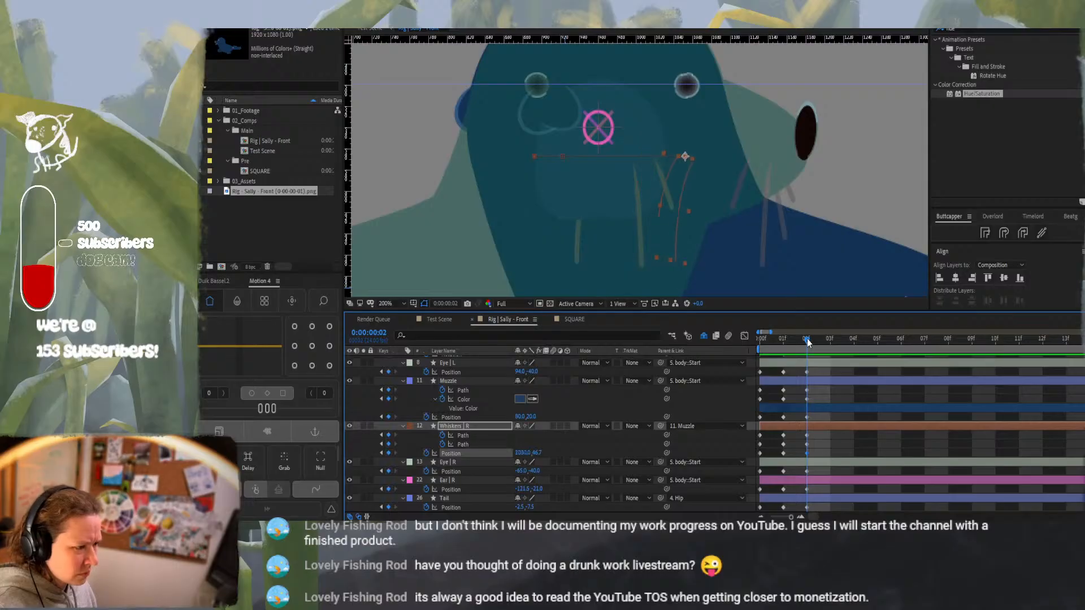
pyautogui.hotkey('shift', 'Right')
pyautogui.hotkey('shift', 'Right')
pyautogui.hotkey('shift', 'Right')
pyautogui.hotkey('shift', 'Right')
pyautogui.hotkey('shift', 'Right')
pyautogui.hotkey('shift', 'Right')
pyautogui.hotkey('shift', 'Right')
pyautogui.hotkey('shift', 'Right')
pyautogui.hotkey('shift', 'Right')
pyautogui.hotkey('shift', 'Right')
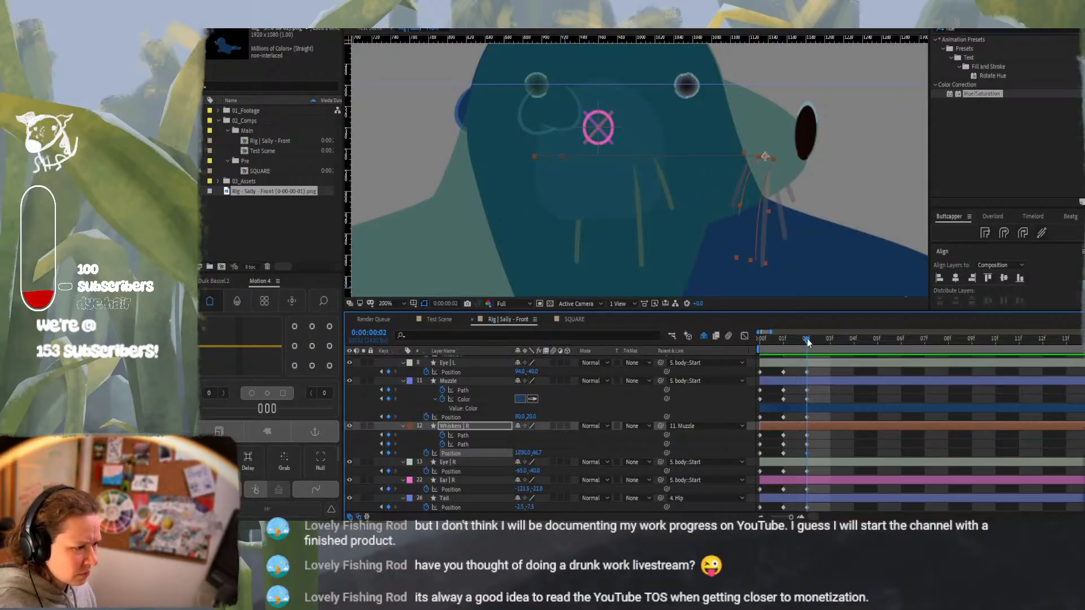
pyautogui.hotkey('shift', 'Left')
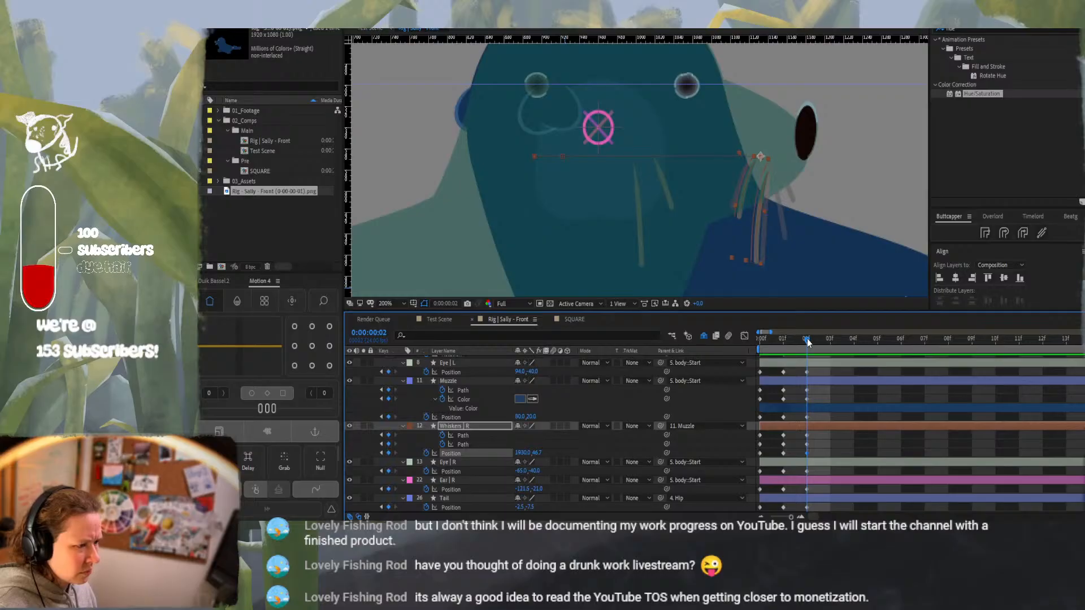
pyautogui.hotkey('shift', 'Right')
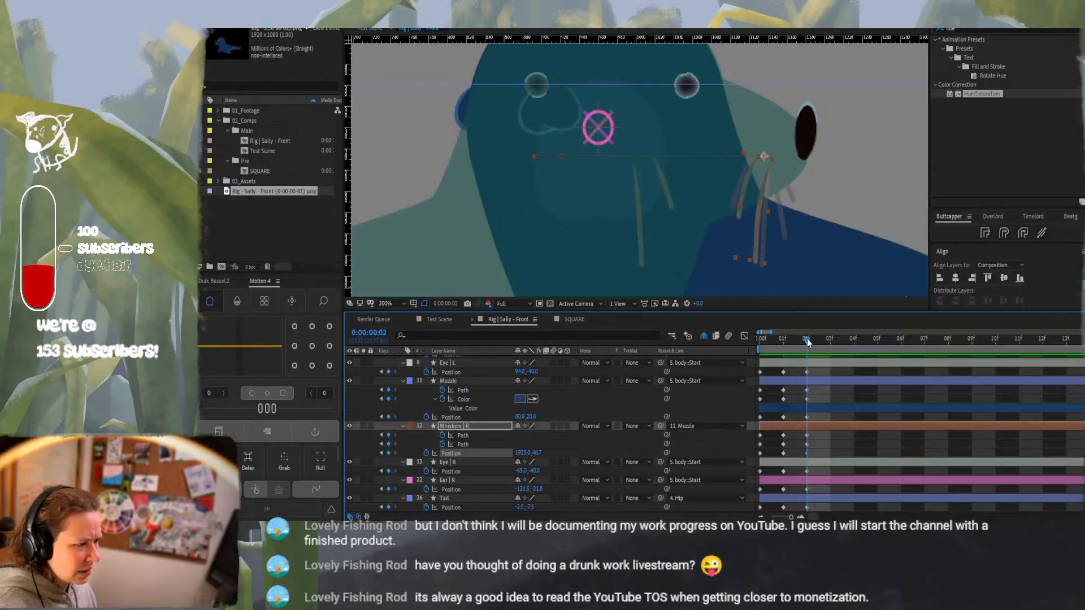
pyautogui.scroll(1, 823, 349)
pyautogui.scroll(-1, 793, 421)
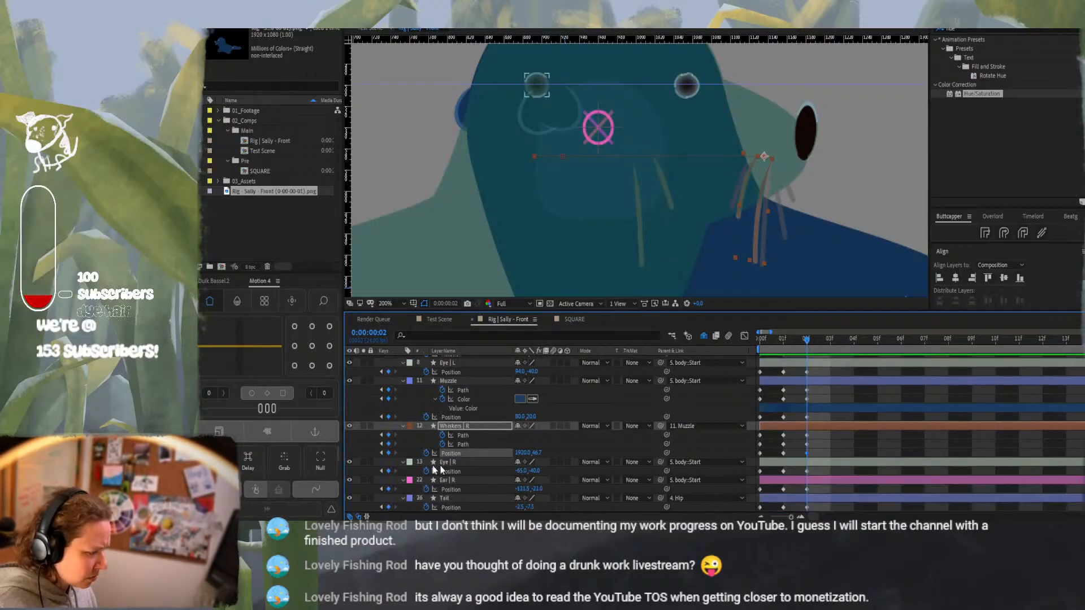
# Reshape both Whiskers | R paths at frame 2, adjusting their roots and tips to match the mirrored reference whiskers
pyautogui.click(466, 435)
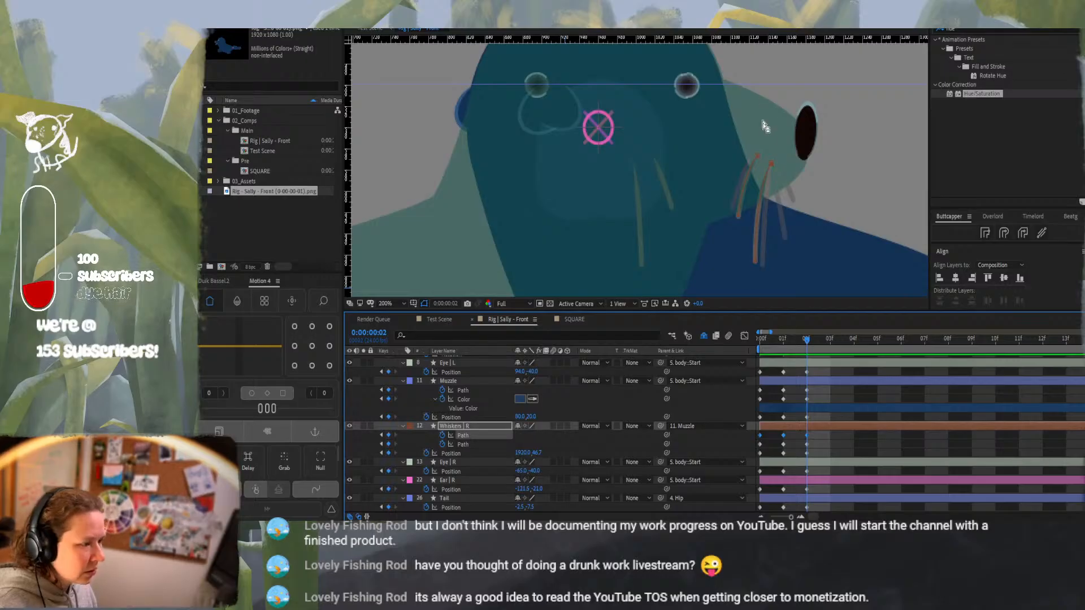
pyautogui.click(758, 157)
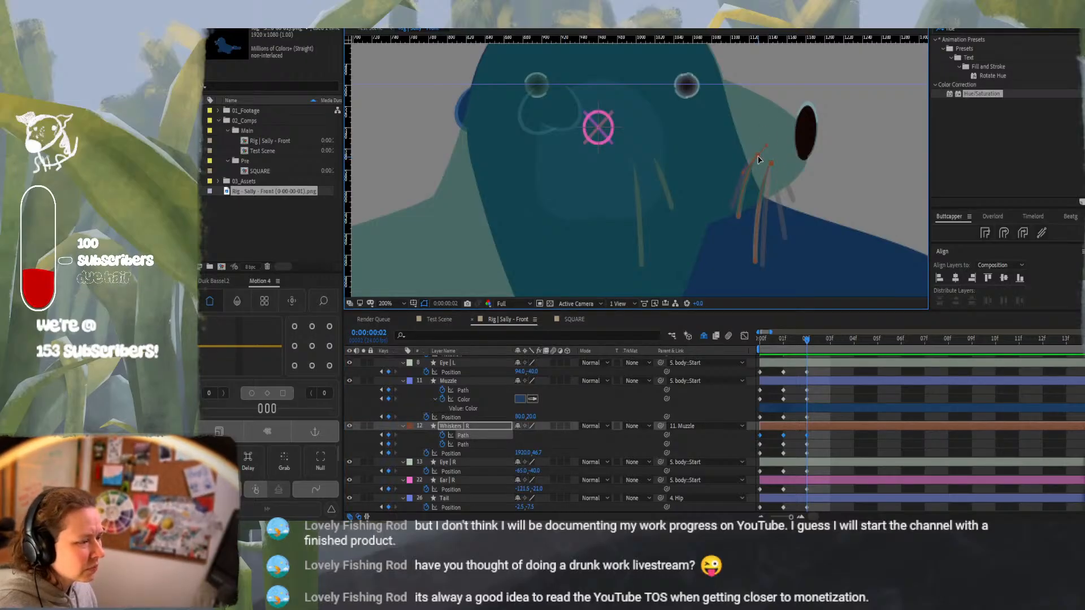
pyautogui.moveTo(758, 157); pyautogui.dragTo(774, 165)
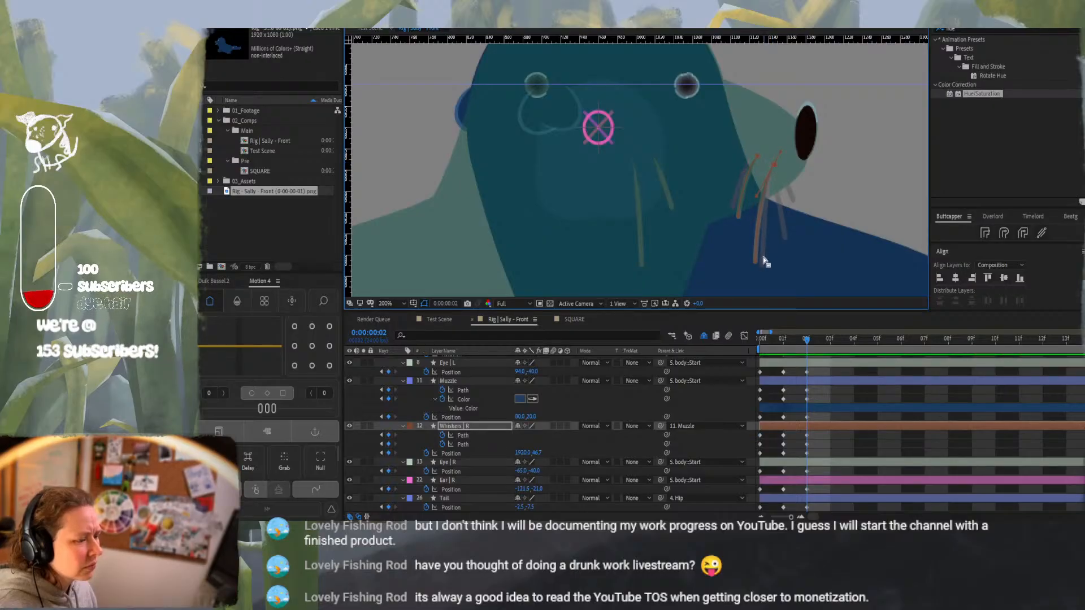
pyautogui.moveTo(757, 262); pyautogui.dragTo(761, 267)
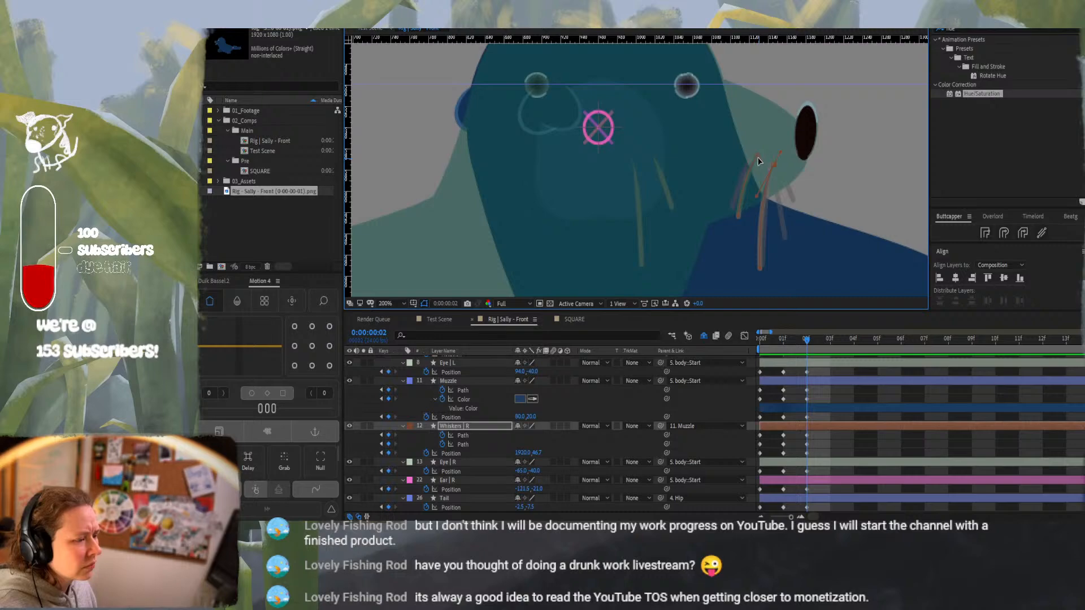
pyautogui.moveTo(759, 158); pyautogui.dragTo(753, 159)
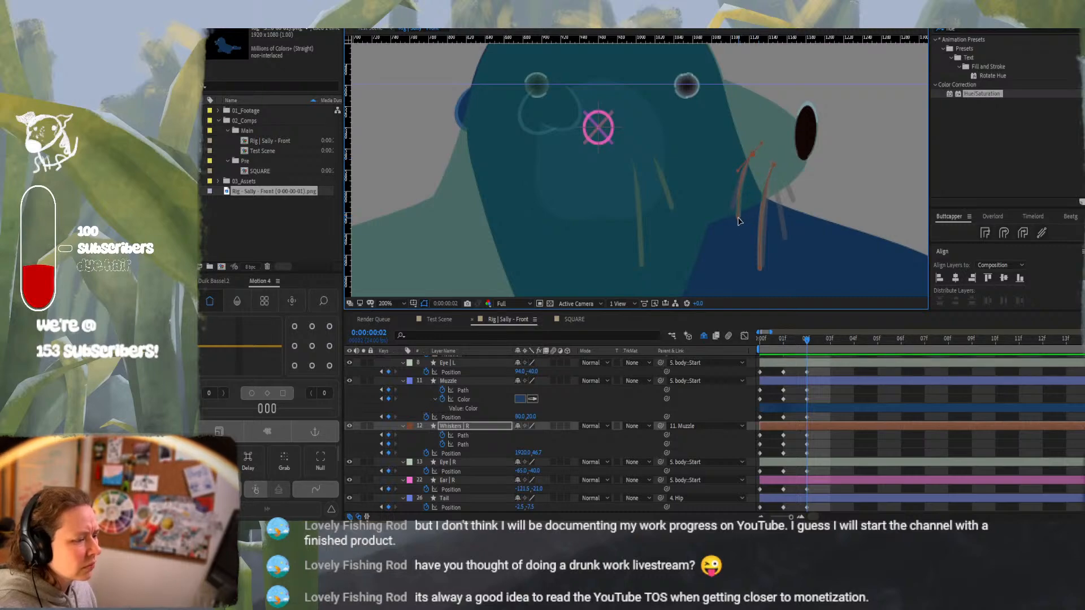
pyautogui.moveTo(738, 218); pyautogui.dragTo(734, 219)
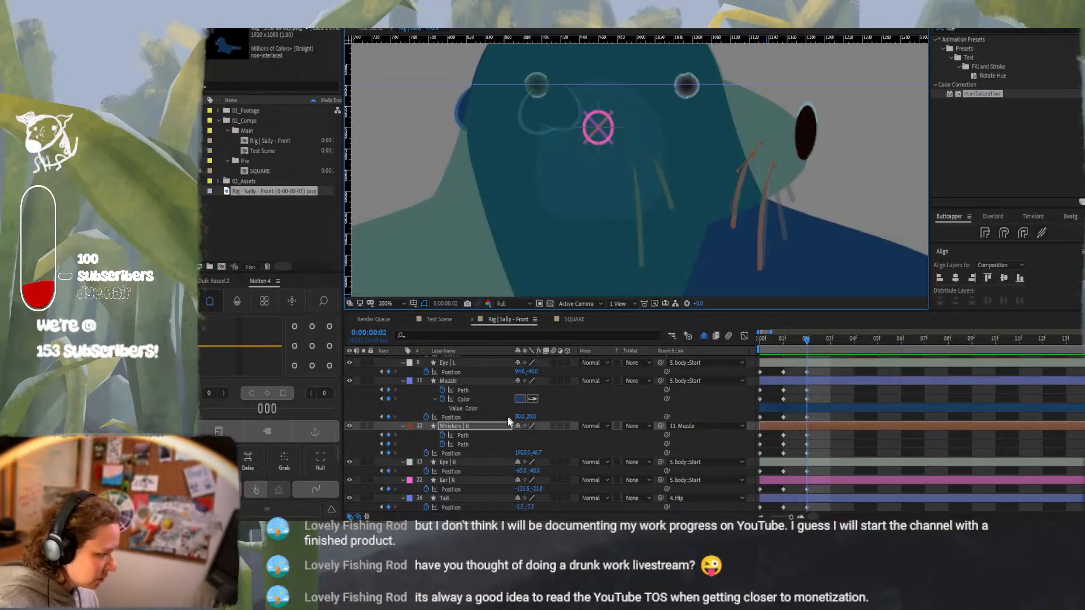
pyautogui.click(498, 428)
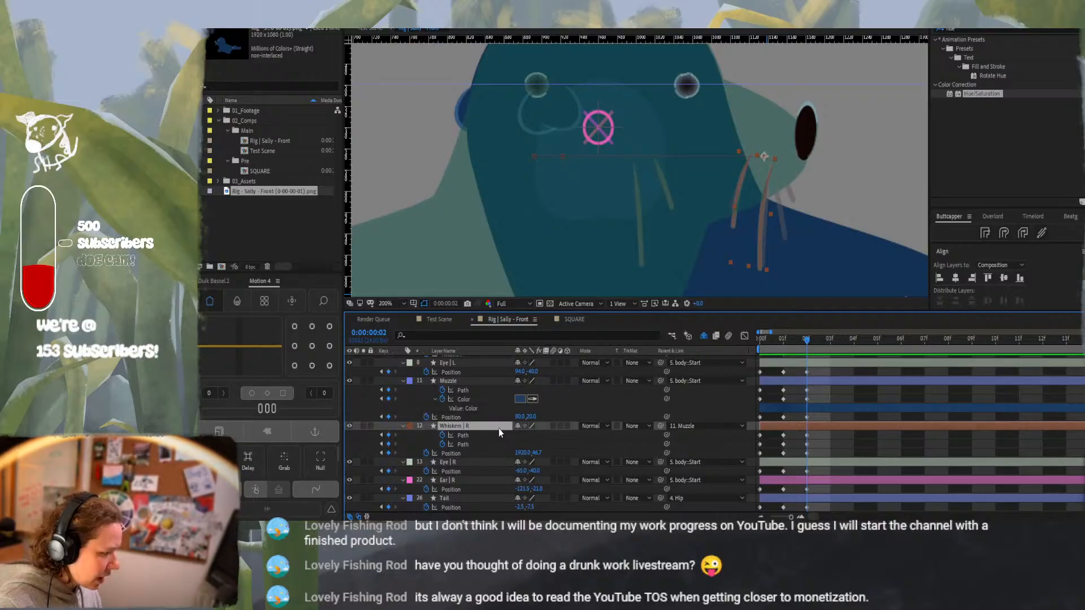
# Move the Whiskers | L layer to position 1975, -20 at frame 2, near the mirrored reference's muzzle
pyautogui.scroll(3, 496, 425)
pyautogui.click(455, 380)
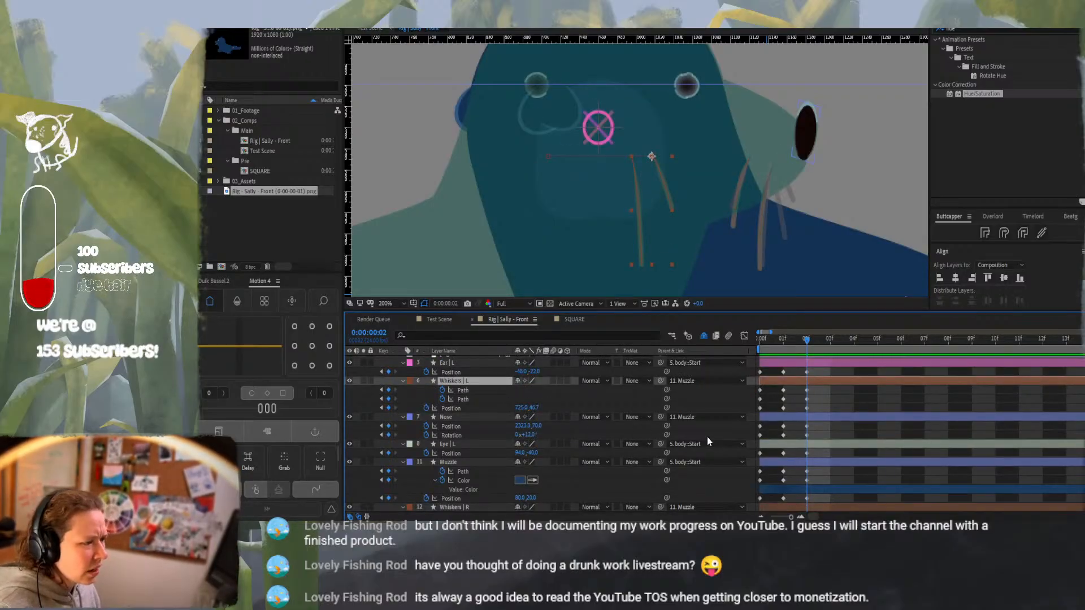
pyautogui.hotkey('shift', 'Right')
pyautogui.hotkey('shift', 'Right')
pyautogui.hotkey('shift', 'Right')
pyautogui.hotkey('shift', 'Right')
pyautogui.hotkey('shift', 'Right')
pyautogui.hotkey('shift', 'Right')
pyautogui.hotkey('shift', 'Right')
pyautogui.hotkey('shift', 'Right')
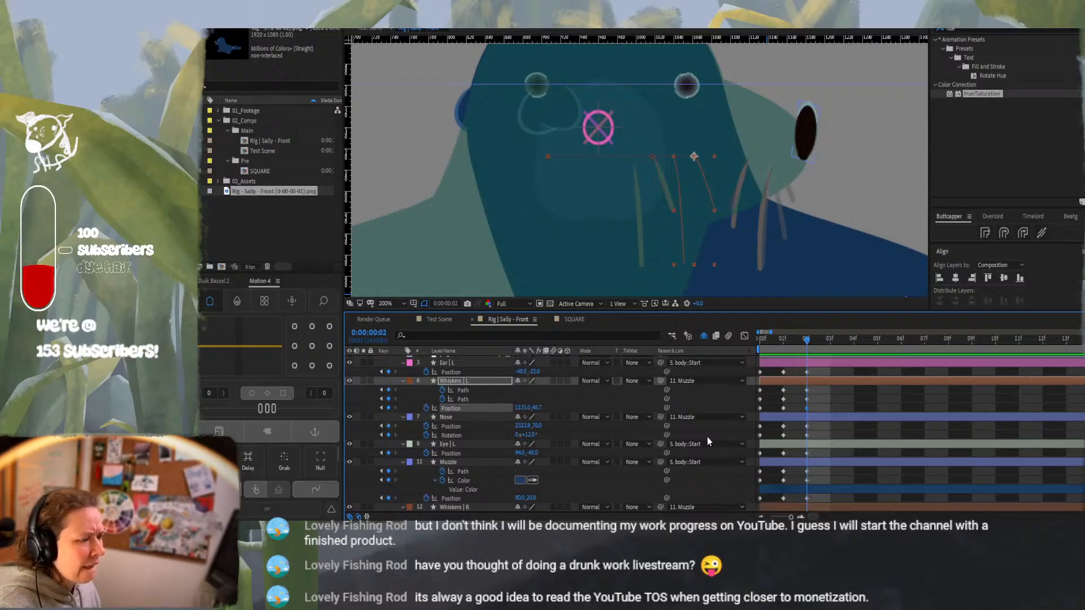
pyautogui.hotkey('shift', 'Right')
pyautogui.hotkey('shift', 'Right')
pyautogui.hotkey('shift', 'Right')
pyautogui.hotkey('shift', 'Right')
pyautogui.hotkey('shift', 'Right')
pyautogui.hotkey('shift', 'Right')
pyautogui.hotkey('shift', 'Right')
pyautogui.hotkey('shift', 'Right')
pyautogui.hotkey('shift', 'Right')
pyautogui.hotkey('shift', 'Right')
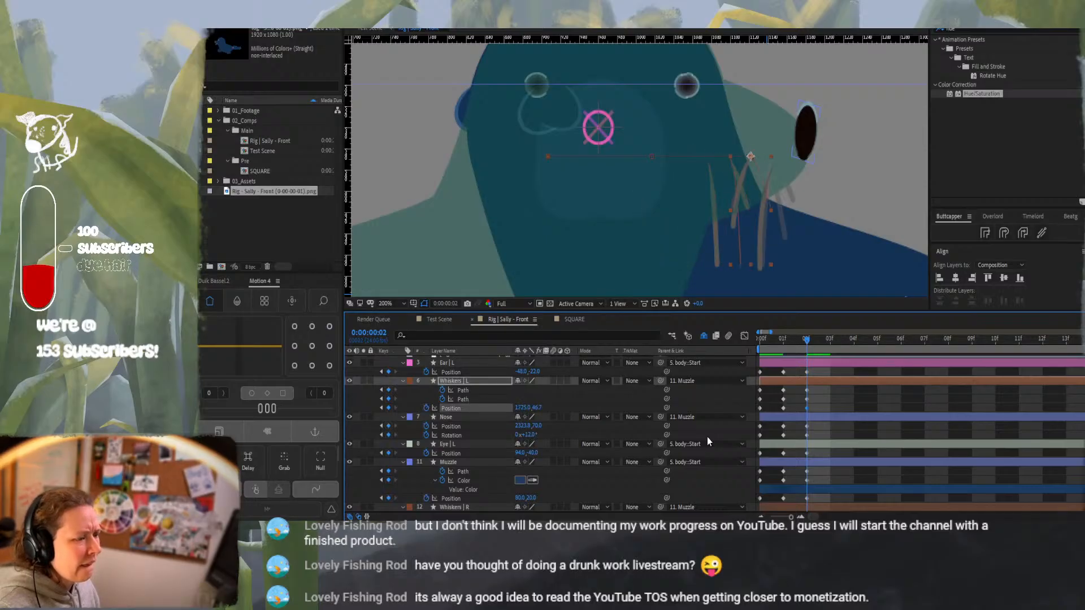
pyautogui.hotkey('shift', 'Right')
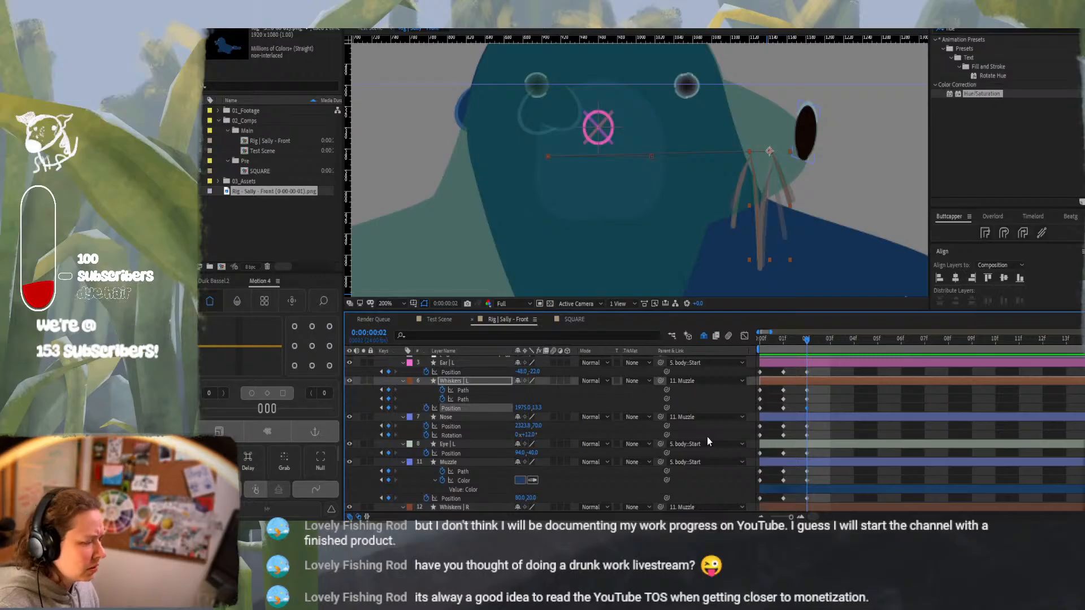
pyautogui.hotkey('shift', 'Up')
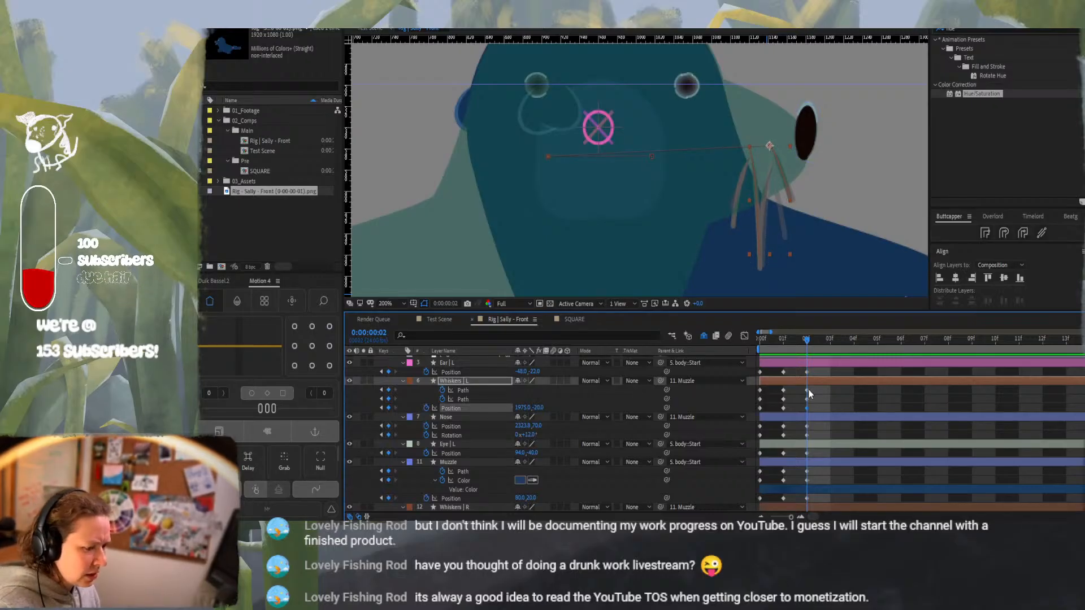
# Reshape the two Whiskers | L paths at frame 2 by adjusting their points near the muzzle, and save the project
pyautogui.click(807, 390)
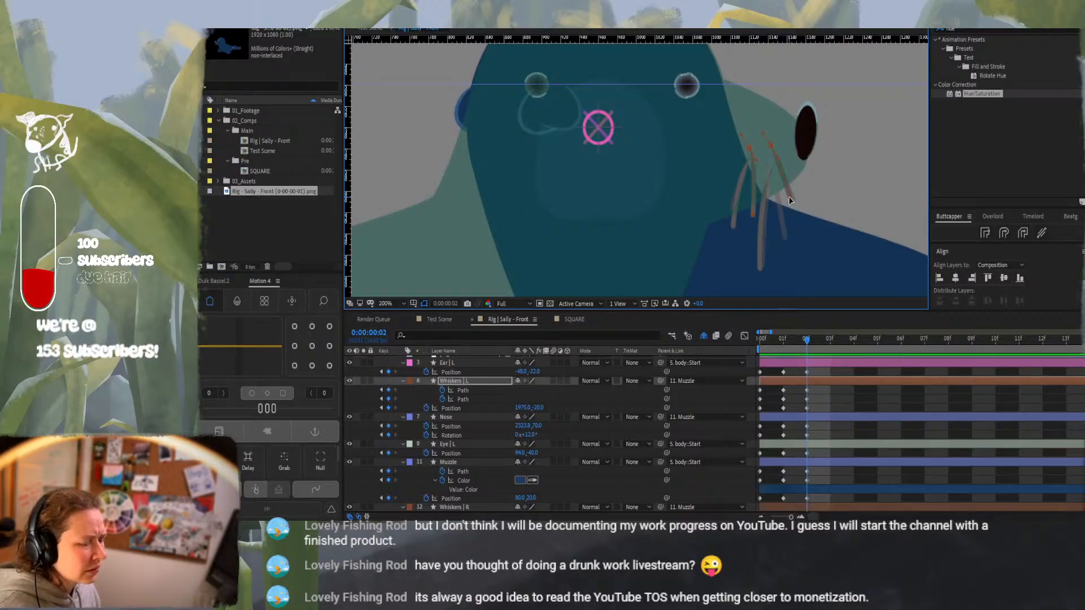
pyautogui.moveTo(788, 197); pyautogui.dragTo(780, 163)
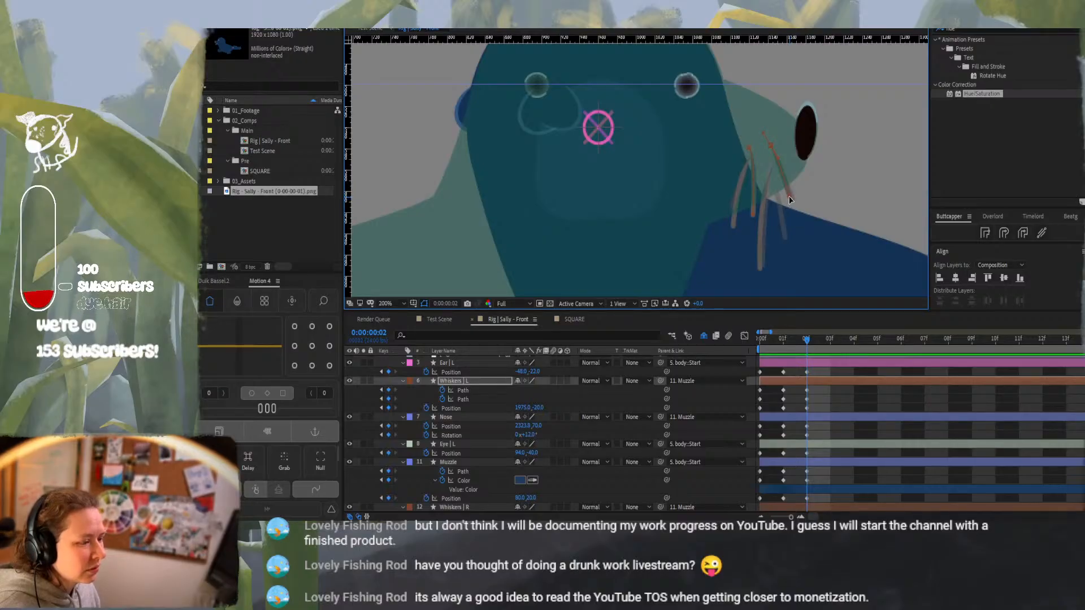
pyautogui.moveTo(790, 196); pyautogui.dragTo(782, 193)
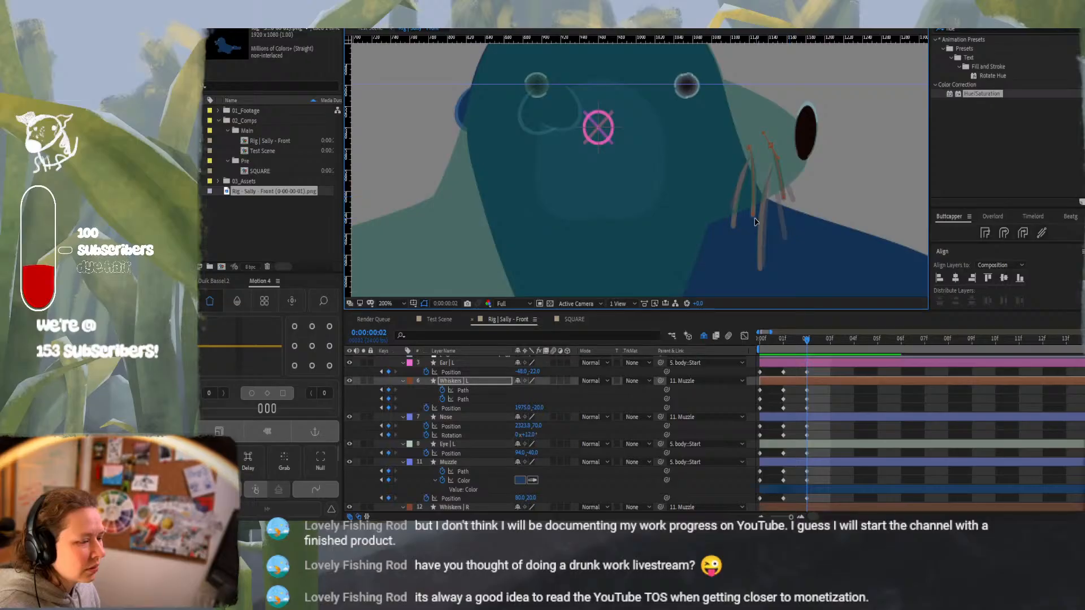
pyautogui.moveTo(752, 222); pyautogui.dragTo(753, 225)
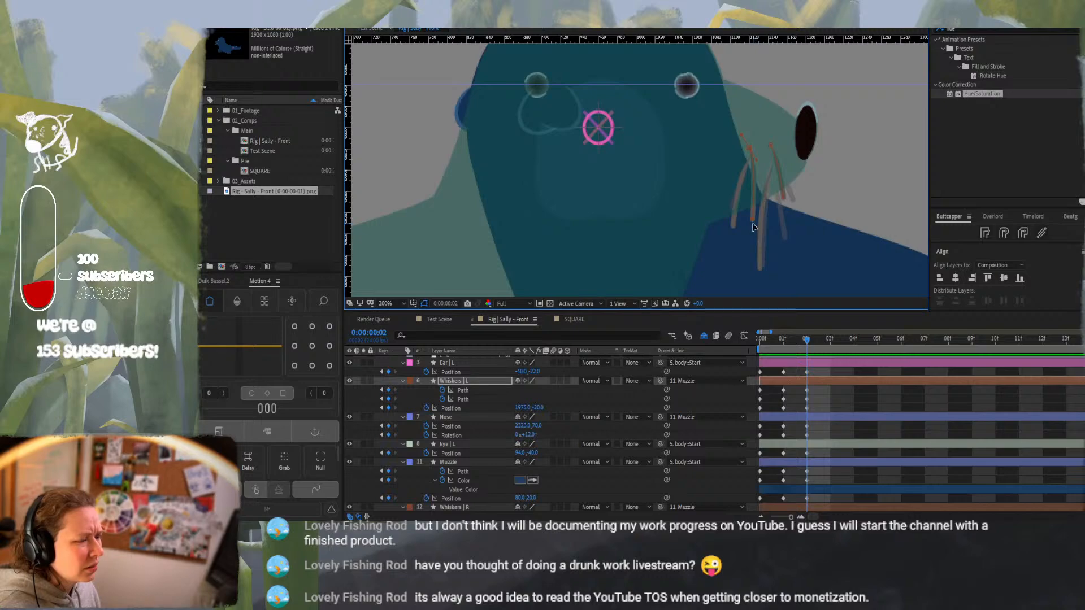
pyautogui.moveTo(784, 197); pyautogui.dragTo(783, 217)
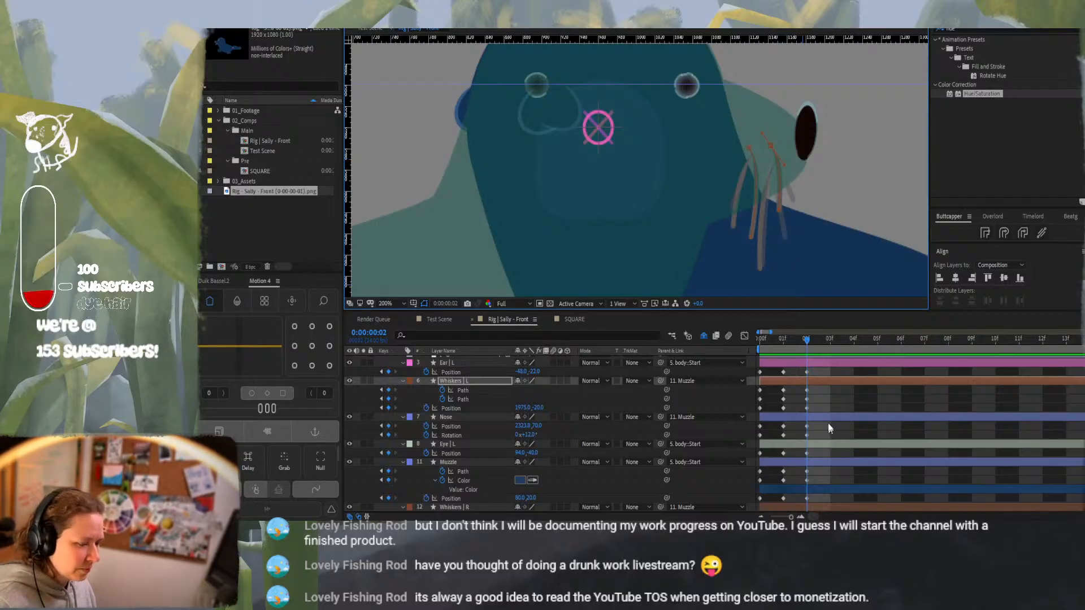
pyautogui.hotkey('ctrl', 's')
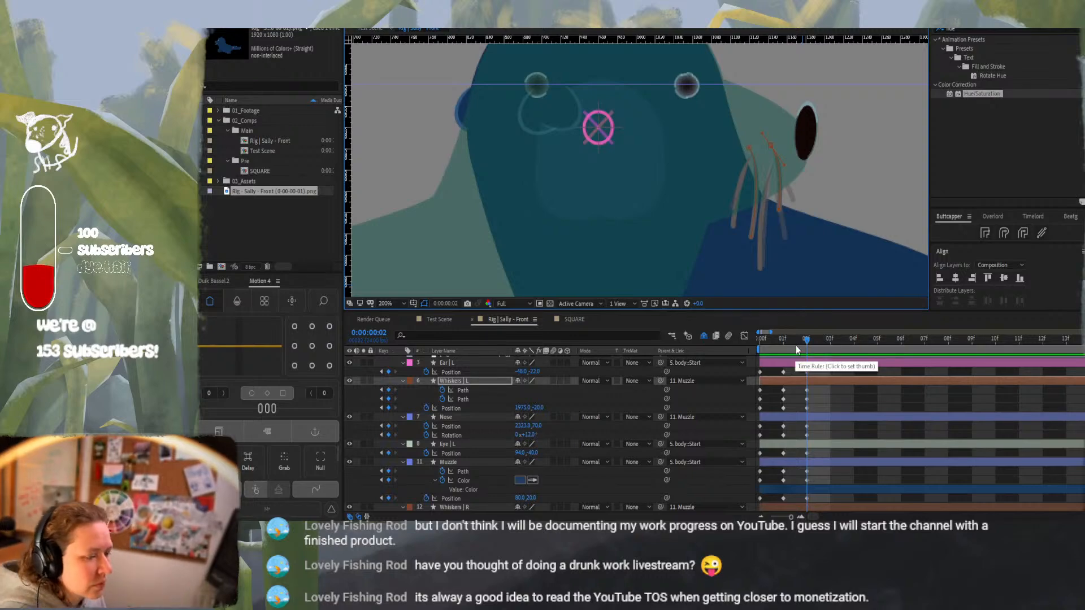
# Compare the head pose at frame 2 with the mirrored reference by toggling the reference image's visibility
pyautogui.moveTo(792, 340)
pyautogui.mouseDown()
pyautogui.moveTo(759, 321)
pyautogui.moveTo(806, 329)
pyautogui.mouseUp()
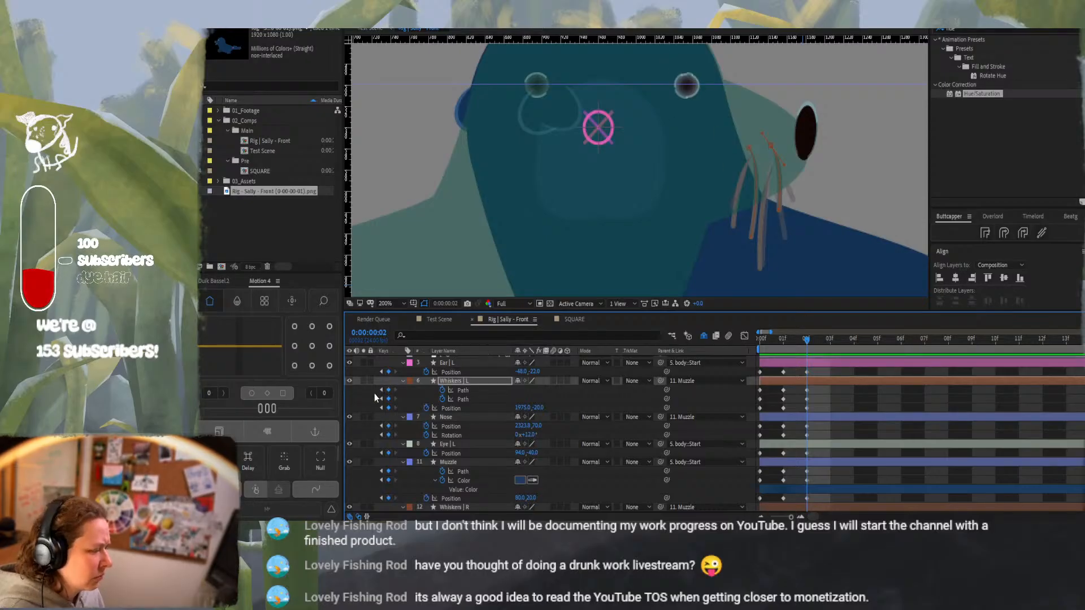
pyautogui.scroll(1, 374, 393)
pyautogui.click(349, 359)
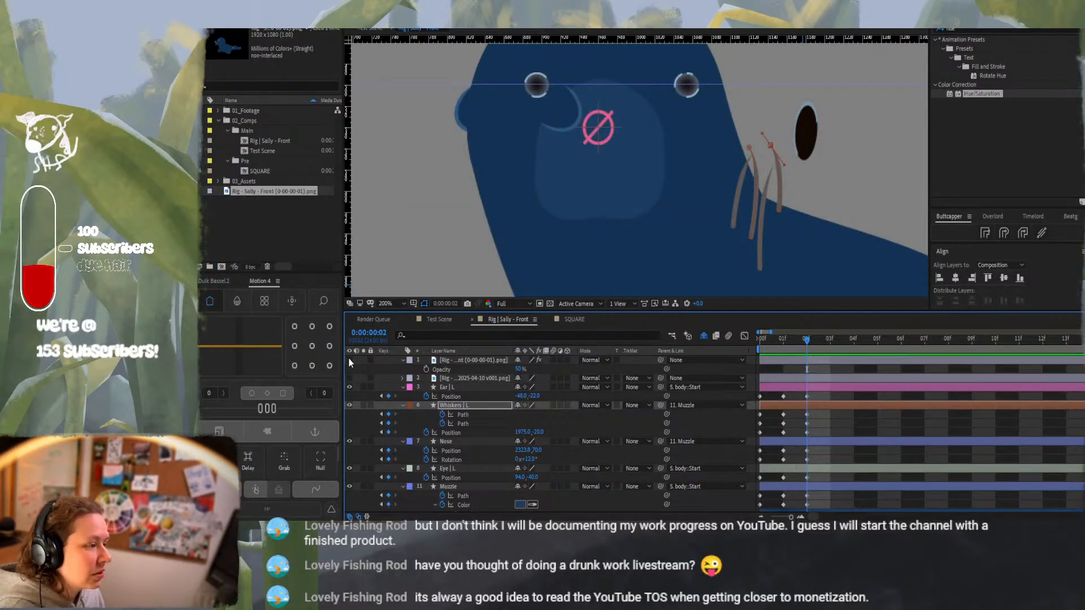
pyautogui.click(348, 360)
pyautogui.click(349, 359)
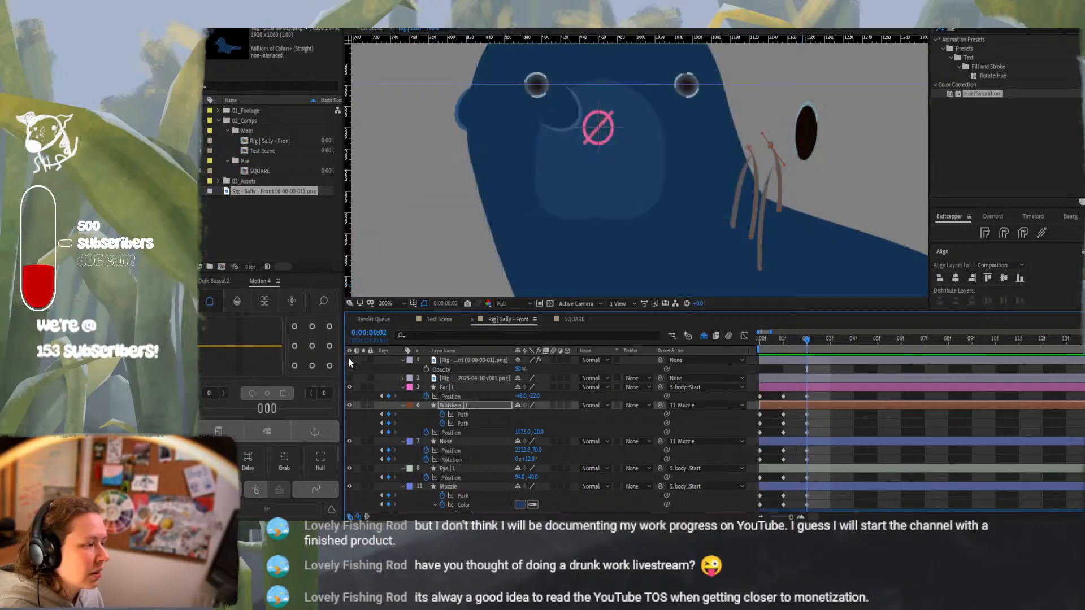
pyautogui.click(349, 359)
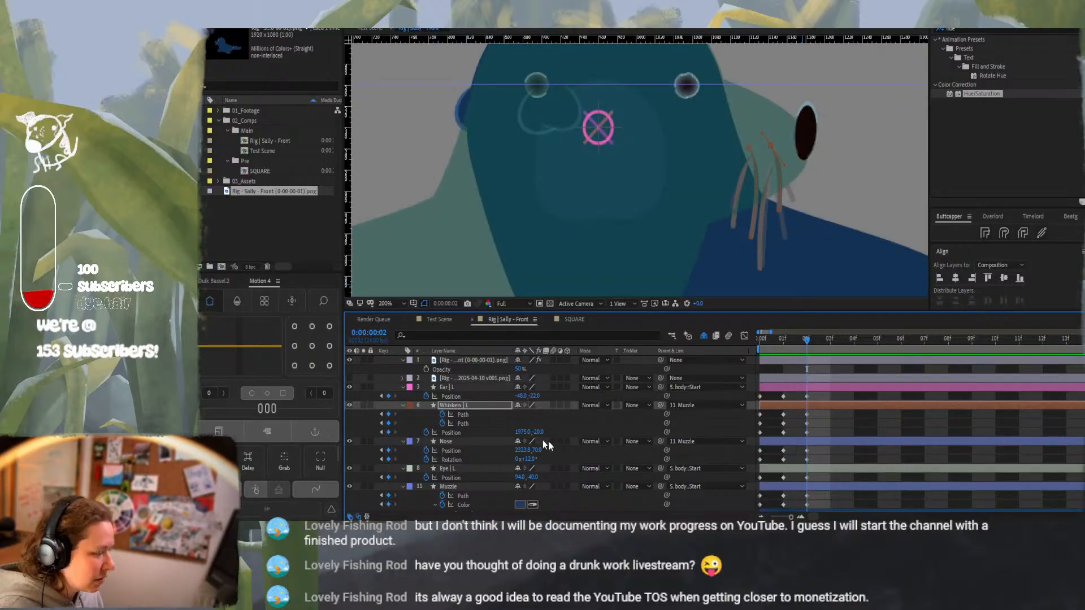
# Move the Ear | R layer to position -53, -17.5 at frame 2, over the head beside the other ear
pyautogui.click(474, 469)
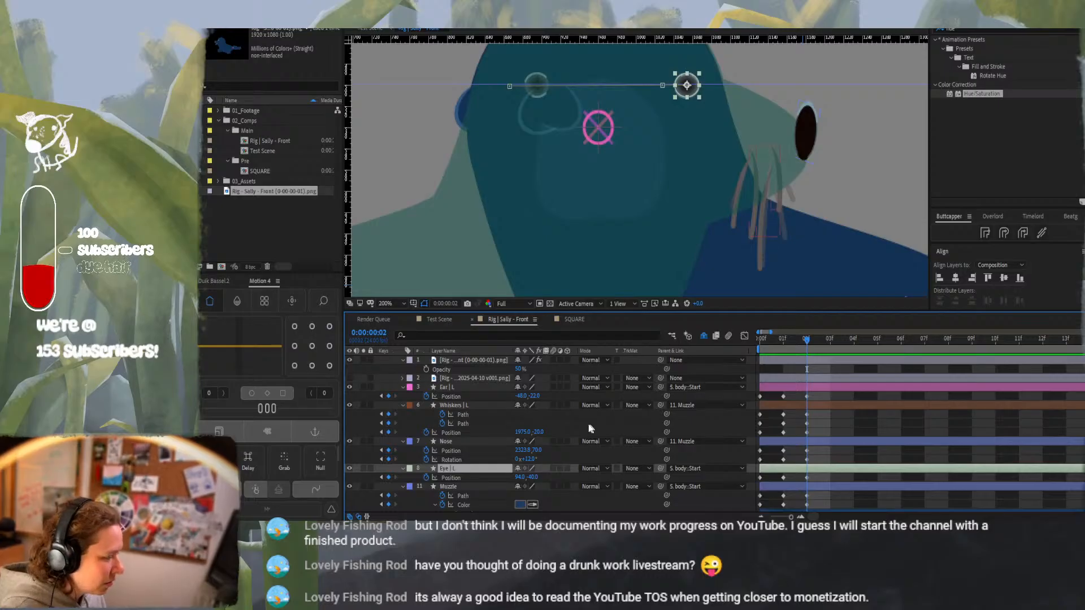
pyautogui.scroll(-4, 450, 429)
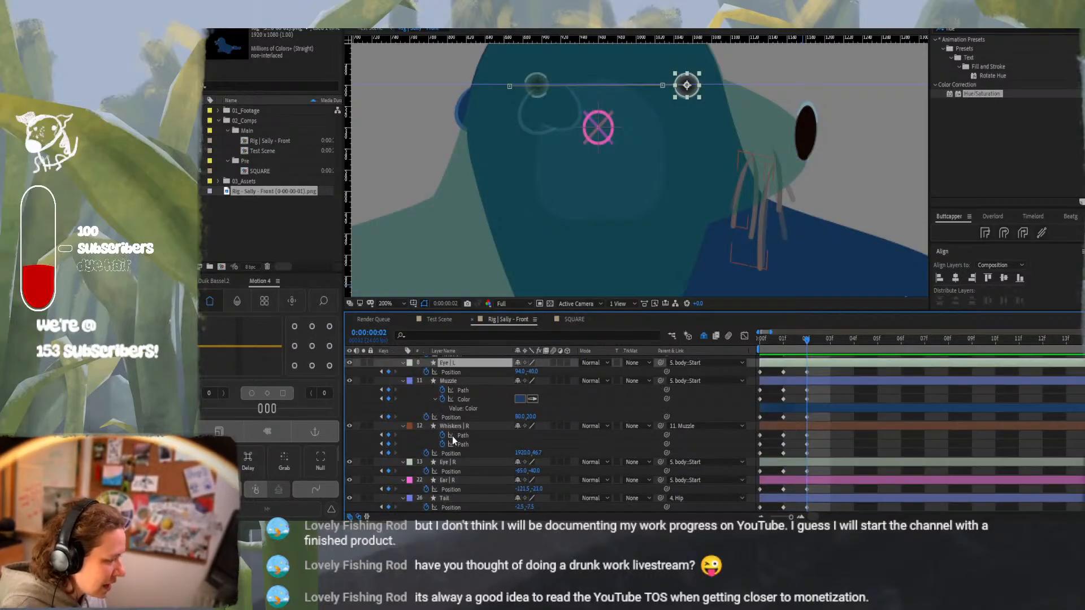
pyautogui.click(467, 482)
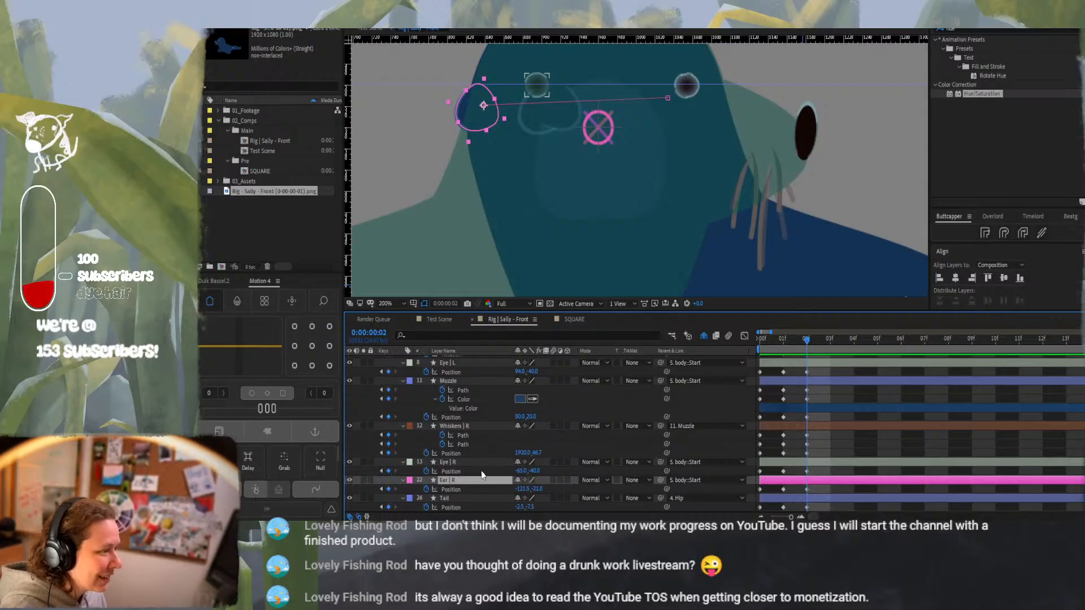
pyautogui.hotkey('shift', 'Right')
pyautogui.hotkey('shift', 'Right')
pyautogui.hotkey('shift', 'Right')
pyautogui.hotkey('shift', 'Right')
pyautogui.hotkey('shift', 'Right')
pyautogui.hotkey('shift', 'Right')
pyautogui.hotkey('shift', 'Right')
pyautogui.hotkey('shift', 'Right')
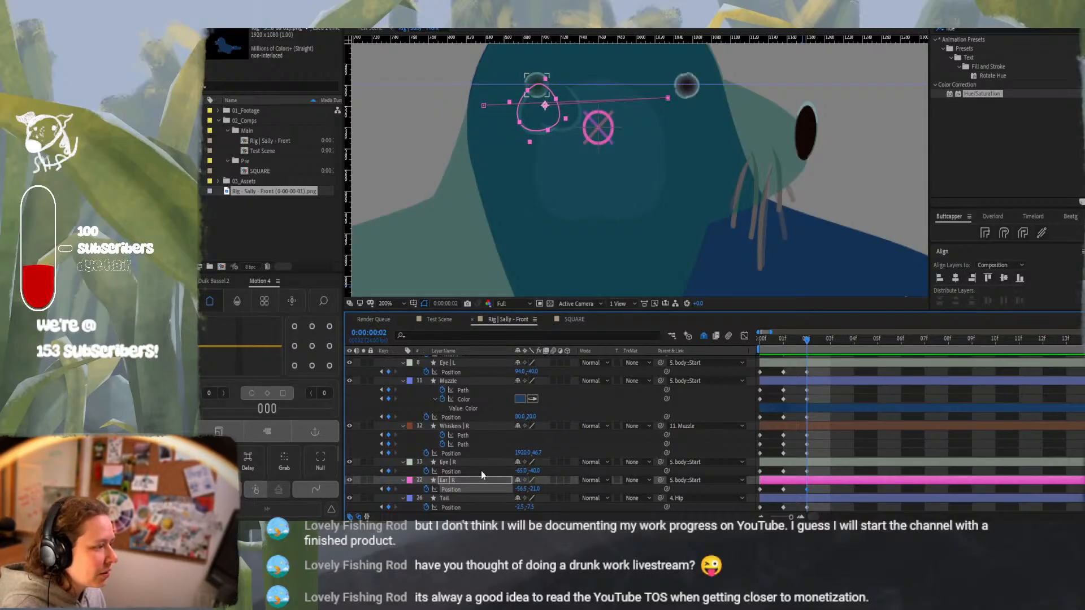
pyautogui.hotkey('shift', 'Down')
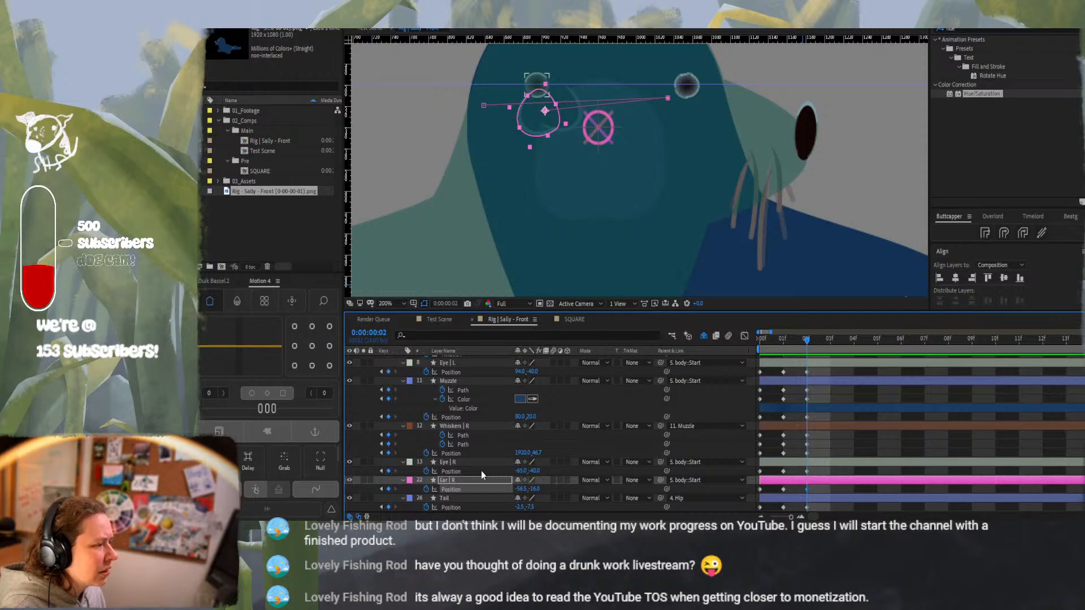
pyautogui.press('Right')
pyautogui.press('Right')
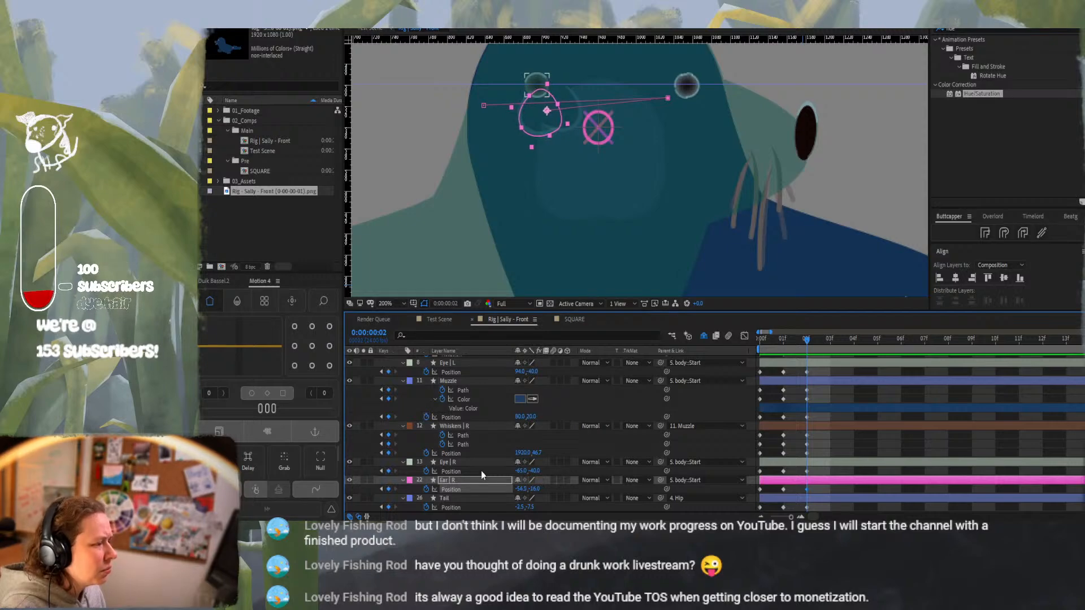
pyautogui.press('Right')
pyautogui.press('Right')
pyautogui.press('Right')
pyautogui.press('Up')
pyautogui.press('Up')
pyautogui.press('Up')
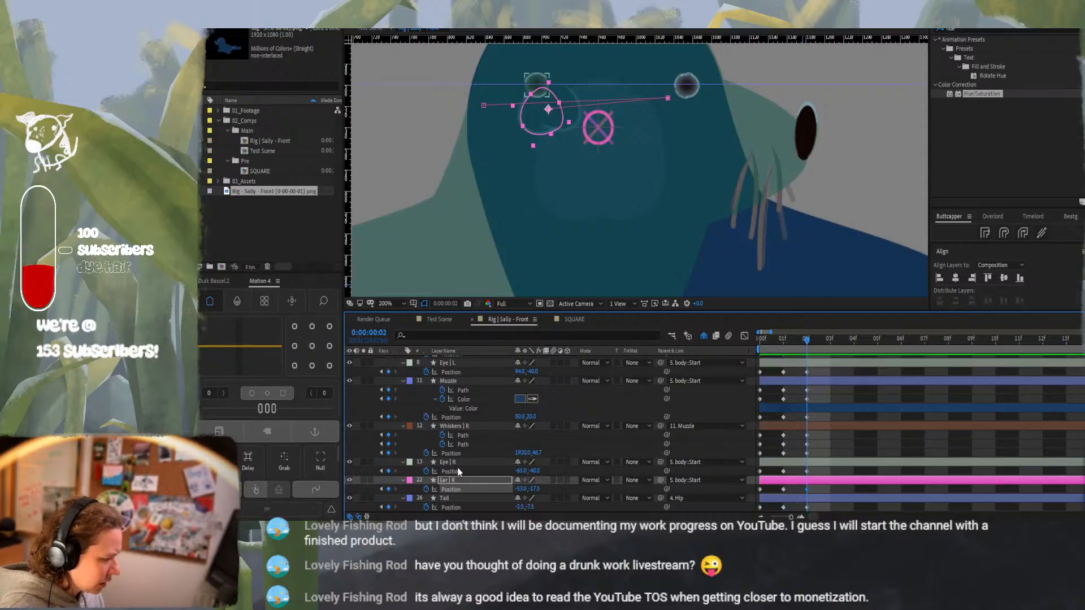
# Move the Eye | R layer horizontally to an X position of about 94 at frame 2, aligning it with Eye | L
pyautogui.click(458, 465)
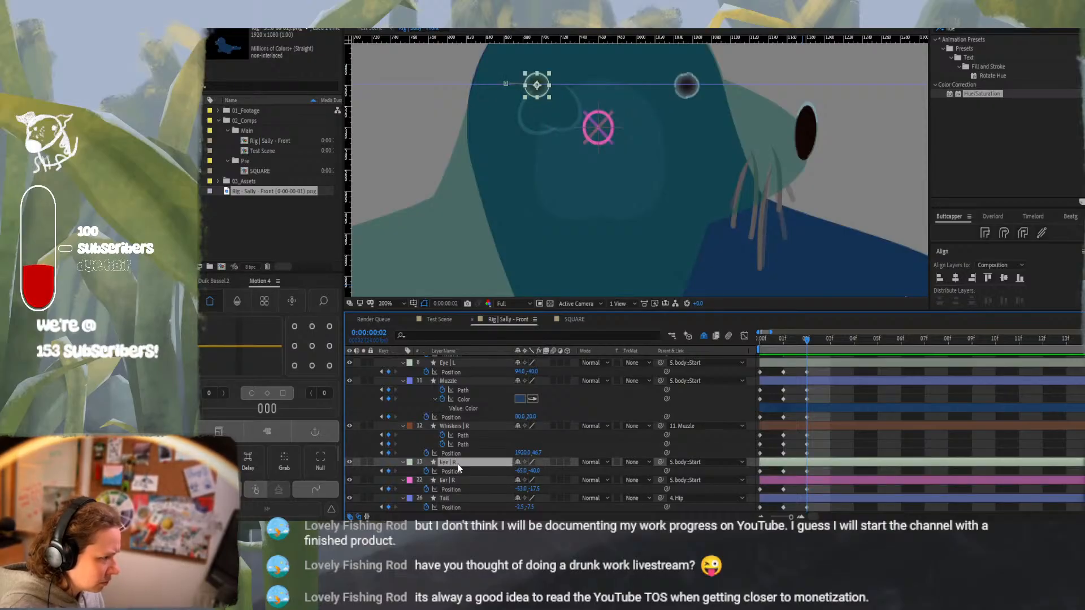
pyautogui.hotkey('shift', 'Right')
pyautogui.hotkey('shift', 'Right')
pyautogui.hotkey('shift', 'Right')
pyautogui.hotkey('shift', 'Right')
pyautogui.hotkey('shift', 'Right')
pyautogui.hotkey('shift', 'Right')
pyautogui.hotkey('shift', 'Right')
pyautogui.hotkey('shift', 'Right')
pyautogui.hotkey('shift', 'Right')
pyautogui.hotkey('shift', 'Right')
pyautogui.hotkey('shift', 'Right')
pyautogui.hotkey('shift', 'Right')
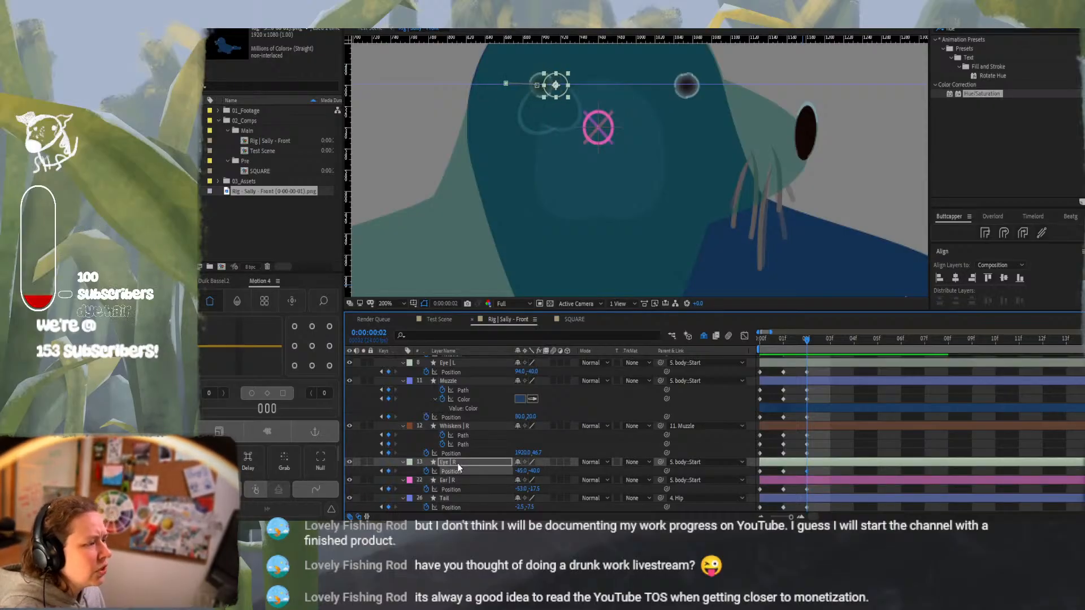
pyautogui.hotkey('shift', 'Right')
pyautogui.hotkey('shift', 'Right')
pyautogui.hotkey('shift', 'Right')
pyautogui.hotkey('shift', 'Right')
pyautogui.hotkey('shift', 'Right')
pyautogui.hotkey('shift', 'Right')
pyautogui.hotkey('shift', 'Right')
pyautogui.hotkey('shift', 'Right')
pyautogui.hotkey('shift', 'Right')
pyautogui.hotkey('shift', 'Right')
pyautogui.hotkey('shift', 'Right')
pyautogui.hotkey('shift', 'Right')
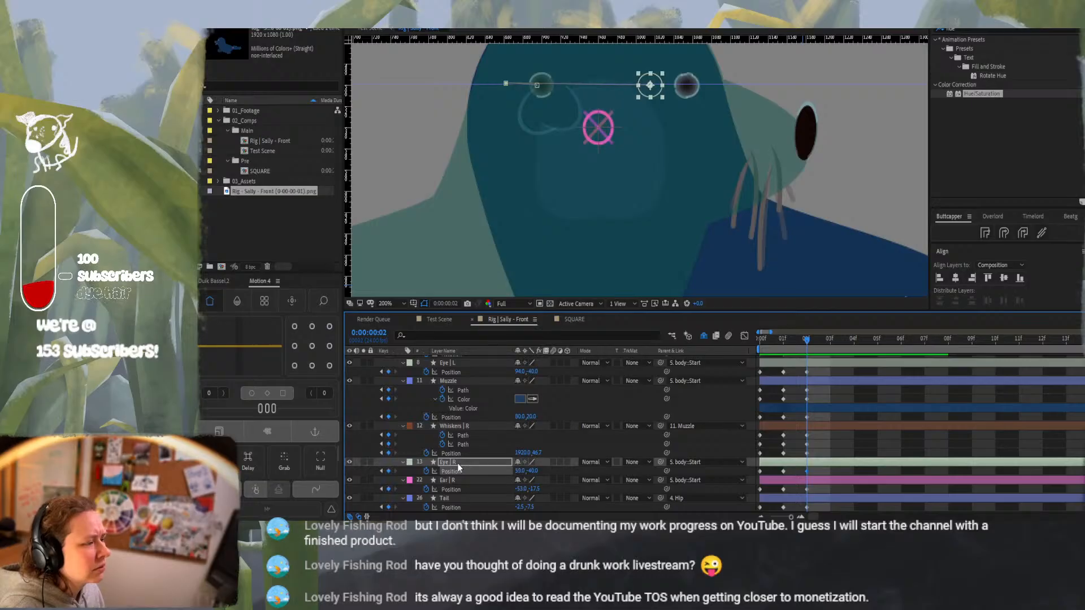
pyautogui.hotkey('shift', 'Right')
pyautogui.hotkey('shift', 'Right')
pyautogui.hotkey('shift', 'Right')
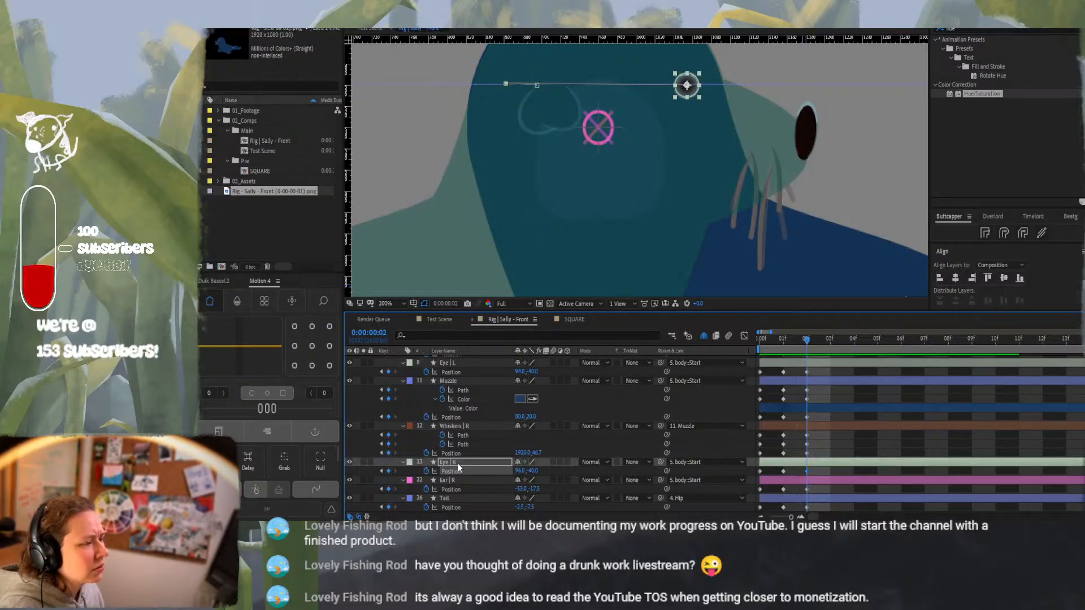
pyautogui.click(882, 444)
# Hide the mirrored reference image and scrub between frames 0 and 2 to review the head turn
pyautogui.click(767, 339)
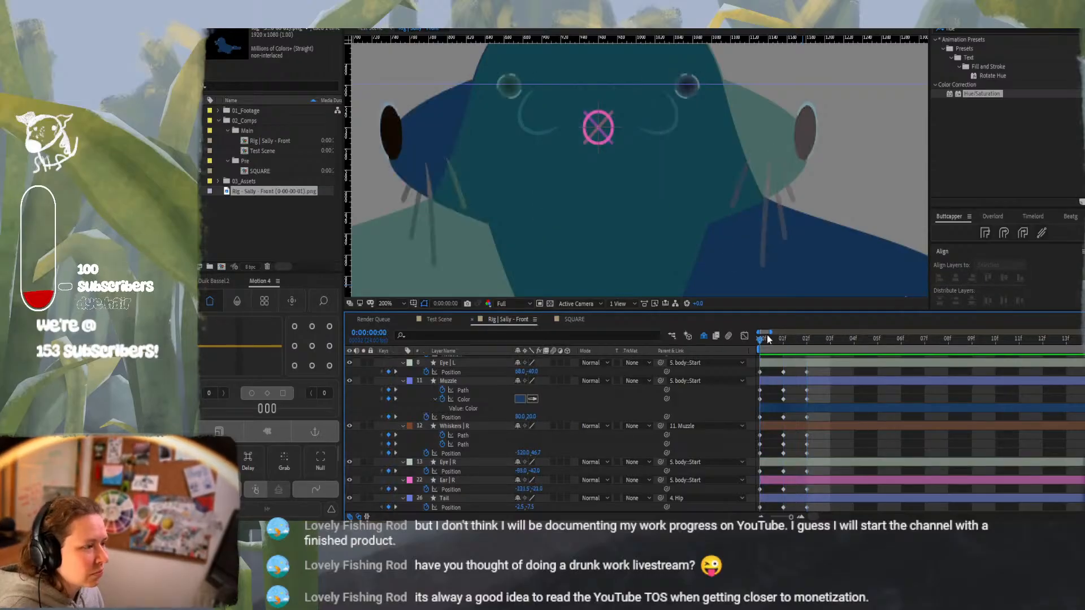
pyautogui.scroll(1, 427, 408)
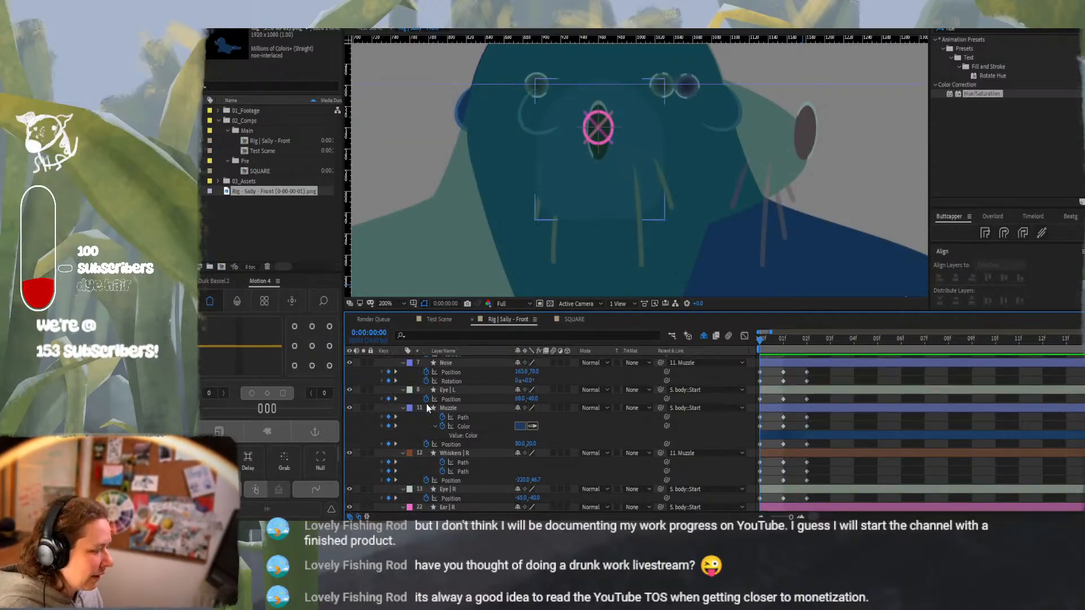
pyautogui.scroll(3, 427, 408)
pyautogui.click(349, 360)
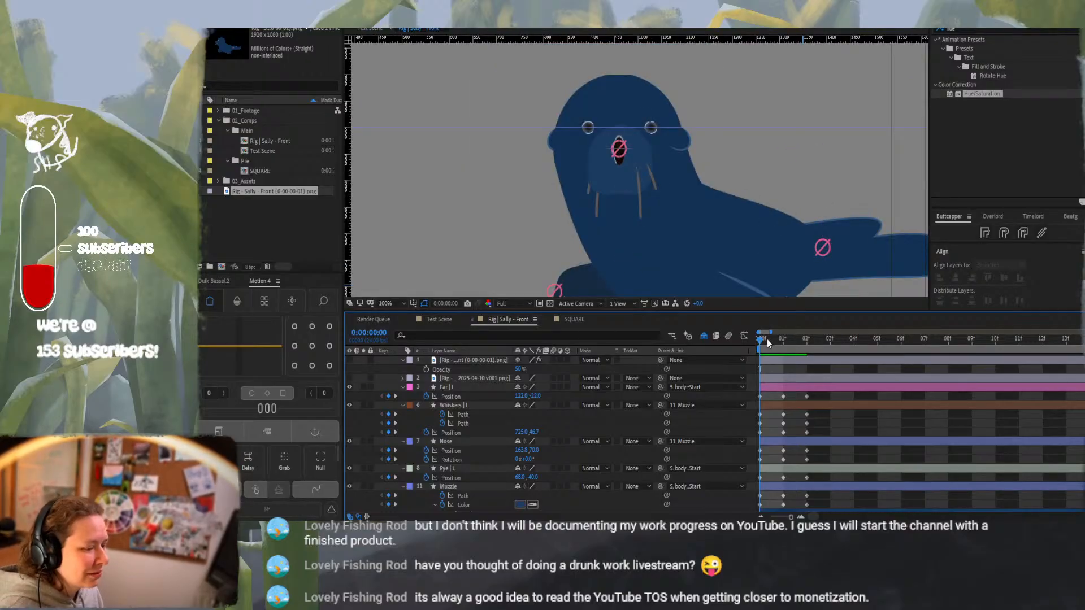
pyautogui.moveTo(768, 339); pyautogui.dragTo(806, 353)
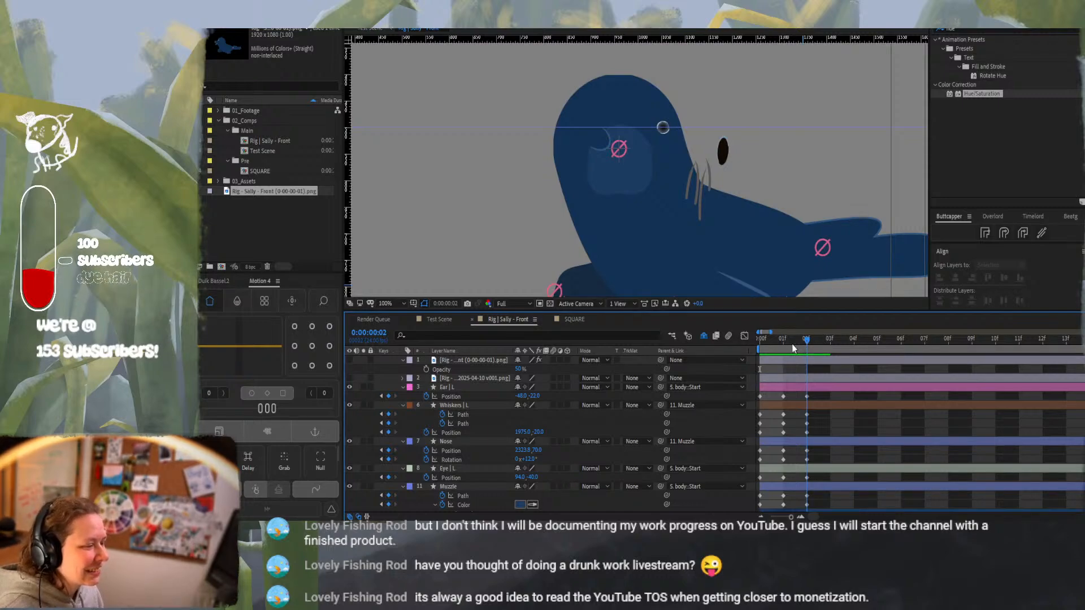
pyautogui.click(791, 343)
pyautogui.click(806, 340)
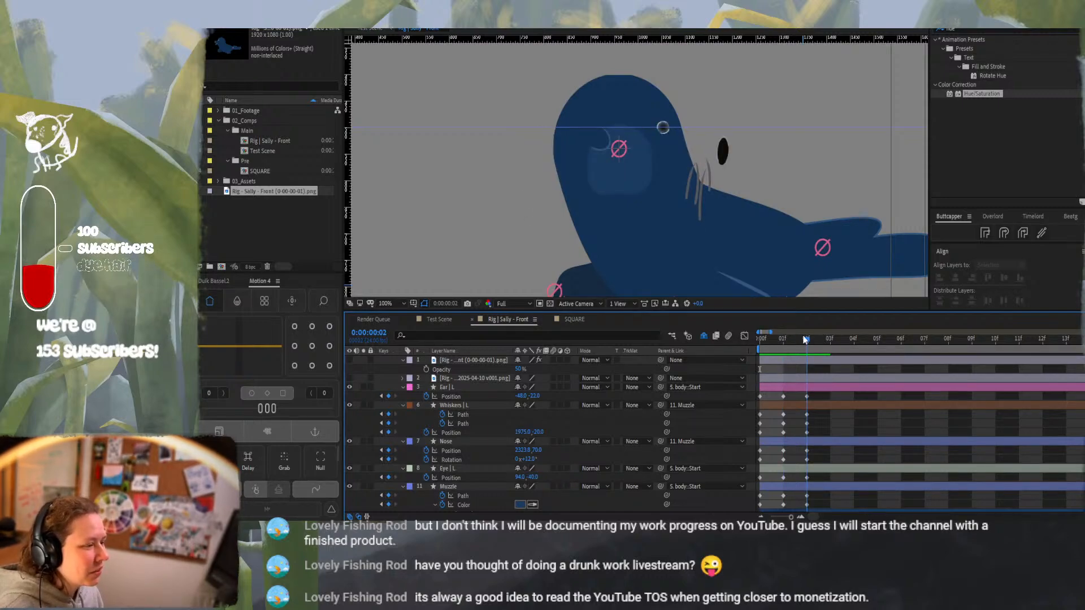
pyautogui.moveTo(806, 339); pyautogui.dragTo(806, 313)
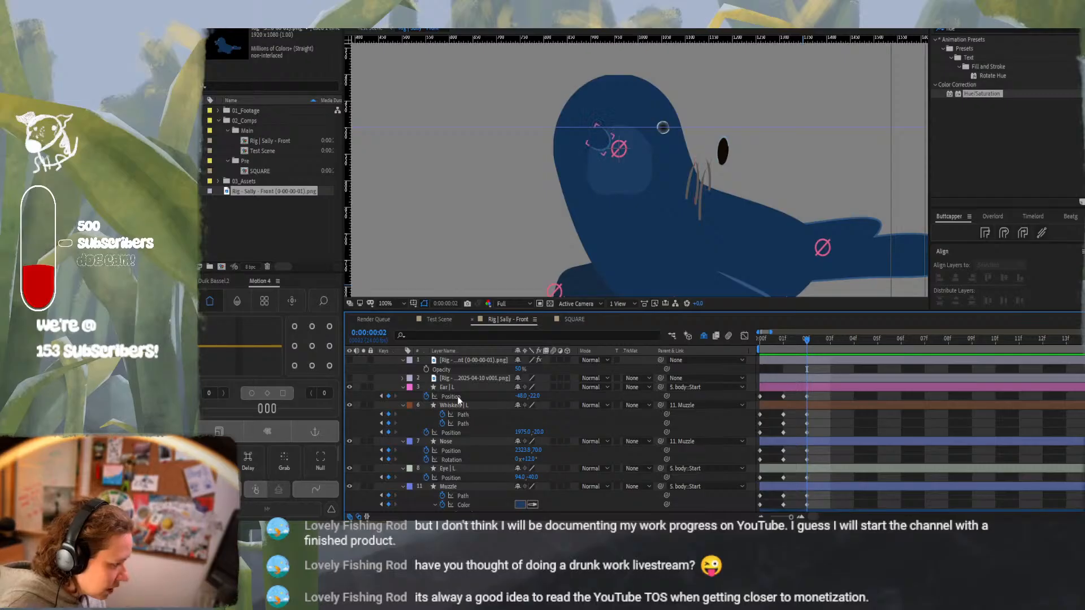
# Inspect the Ear | R layer's placement up close at frame 2 and save the project
pyautogui.scroll(-4, 470, 463)
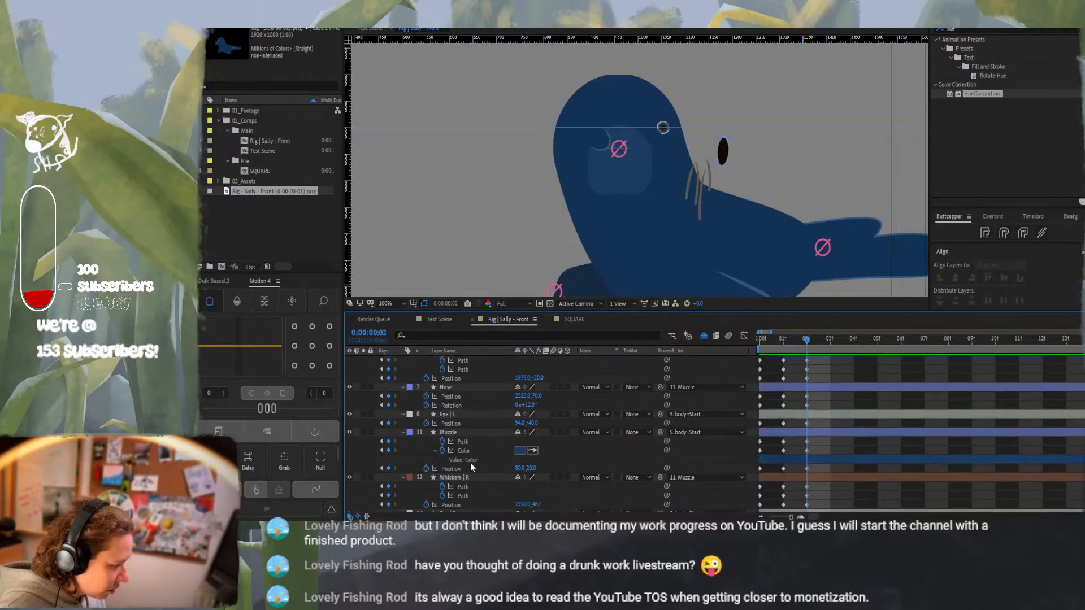
pyautogui.click(456, 480)
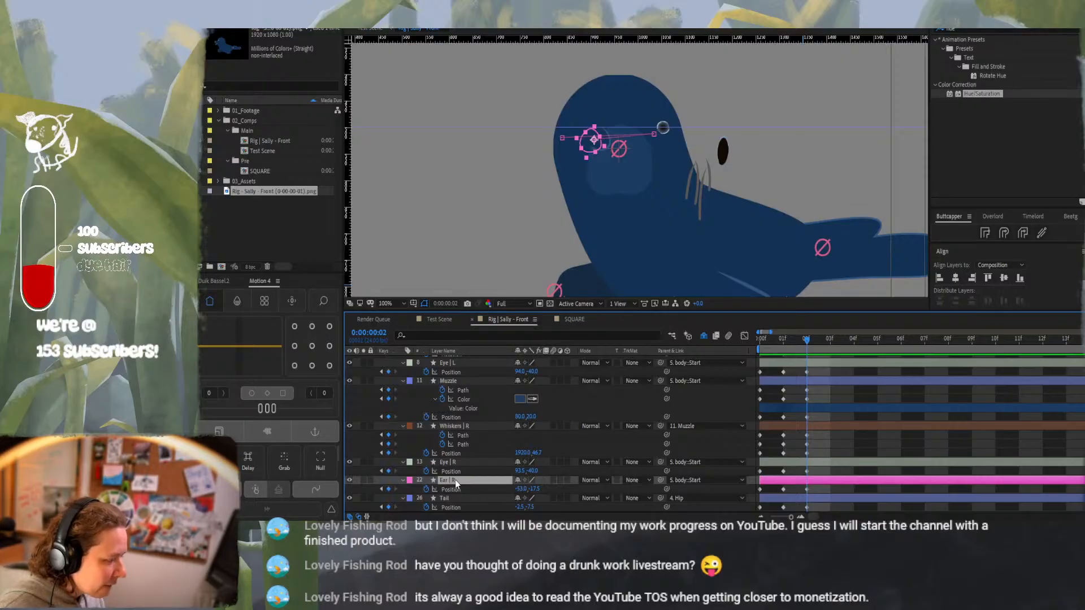
pyautogui.scroll(3, 549, 209)
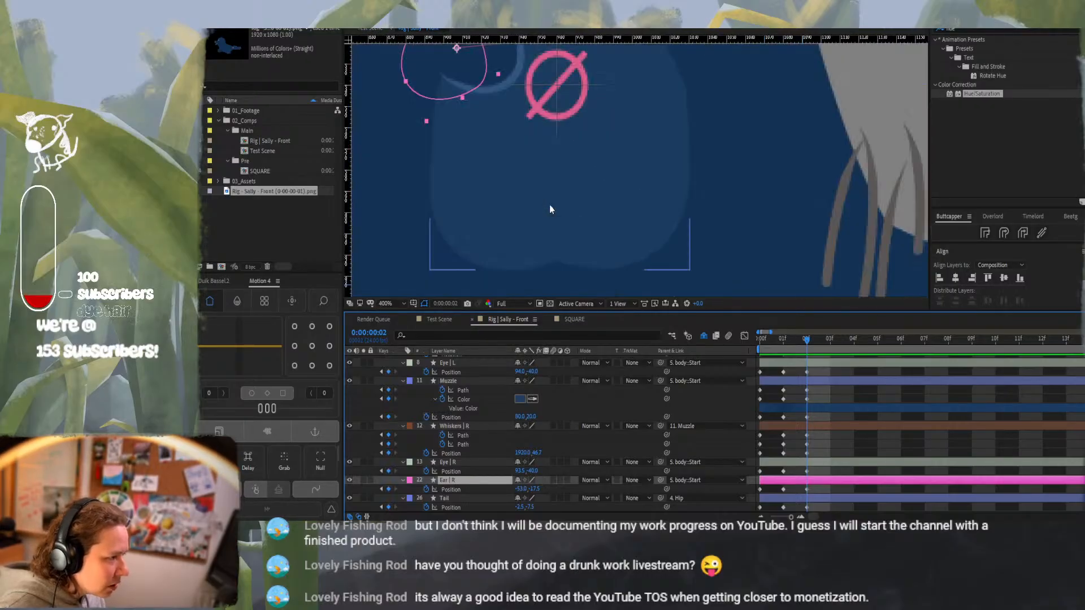
pyautogui.scroll(-1, 548, 202)
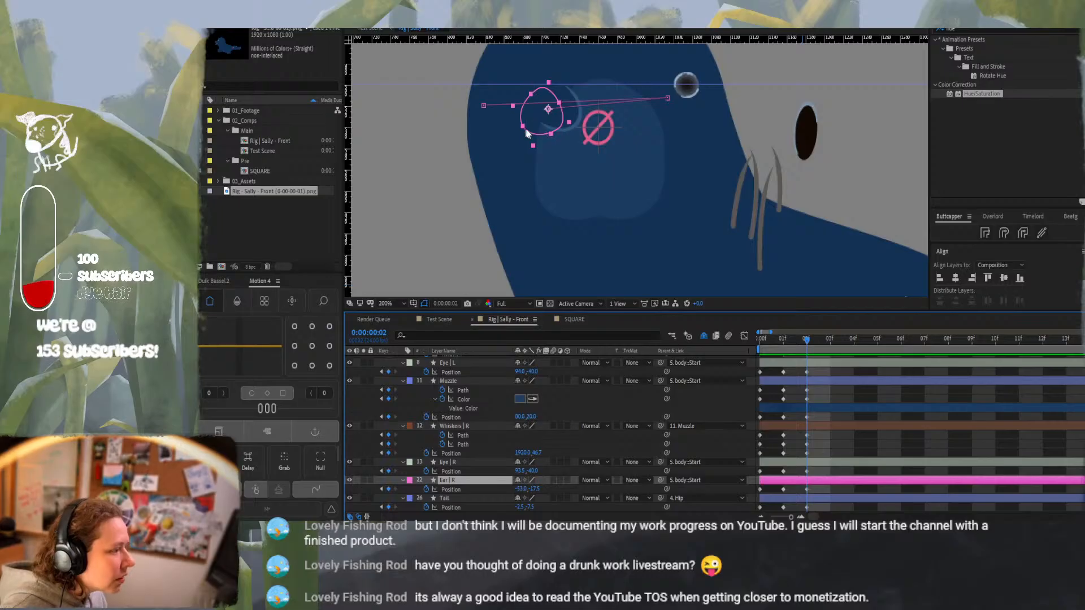
pyautogui.click(862, 443)
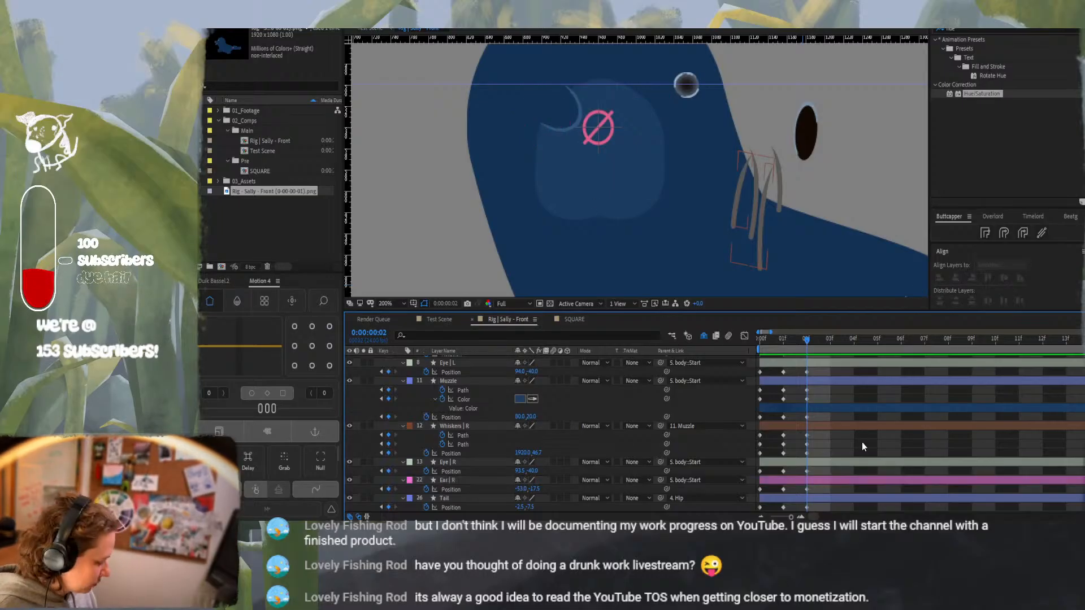
pyautogui.hotkey('ctrl', 's')
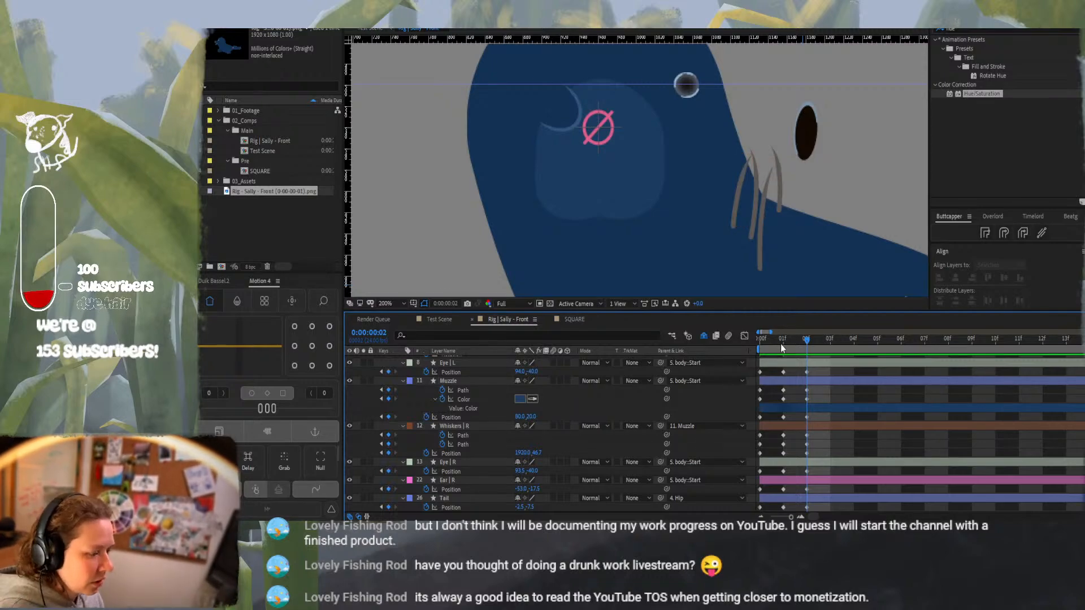
# Try to copy the Muzzle layer's Path, Color and Position keyframes from frame 1 to frame 2
pyautogui.moveTo(782, 340); pyautogui.dragTo(760, 341)
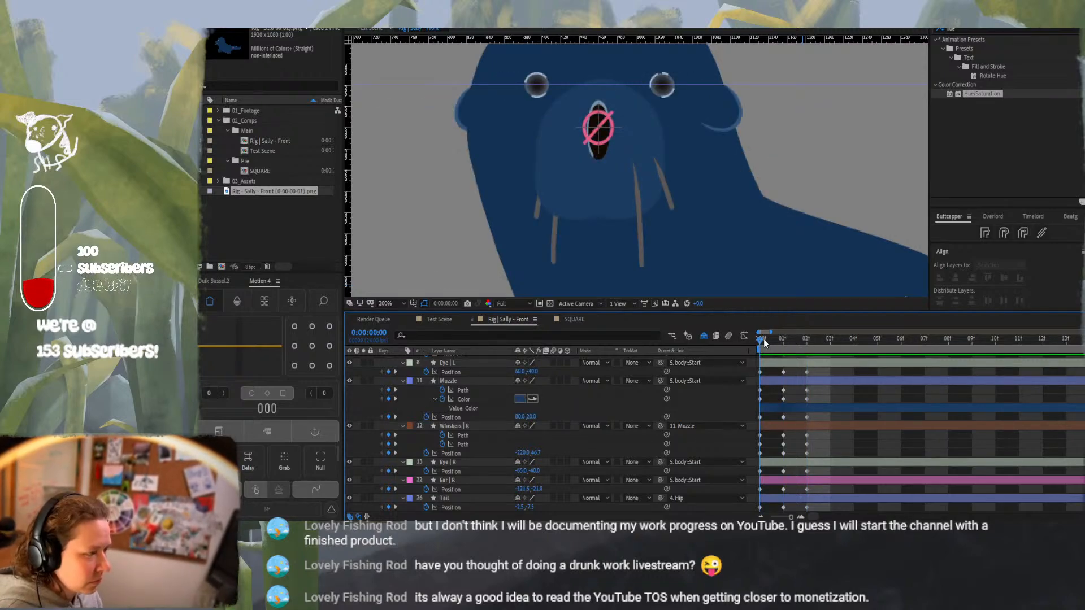
pyautogui.click(760, 417)
pyautogui.moveTo(760, 420); pyautogui.dragTo(757, 391)
pyautogui.click(765, 399)
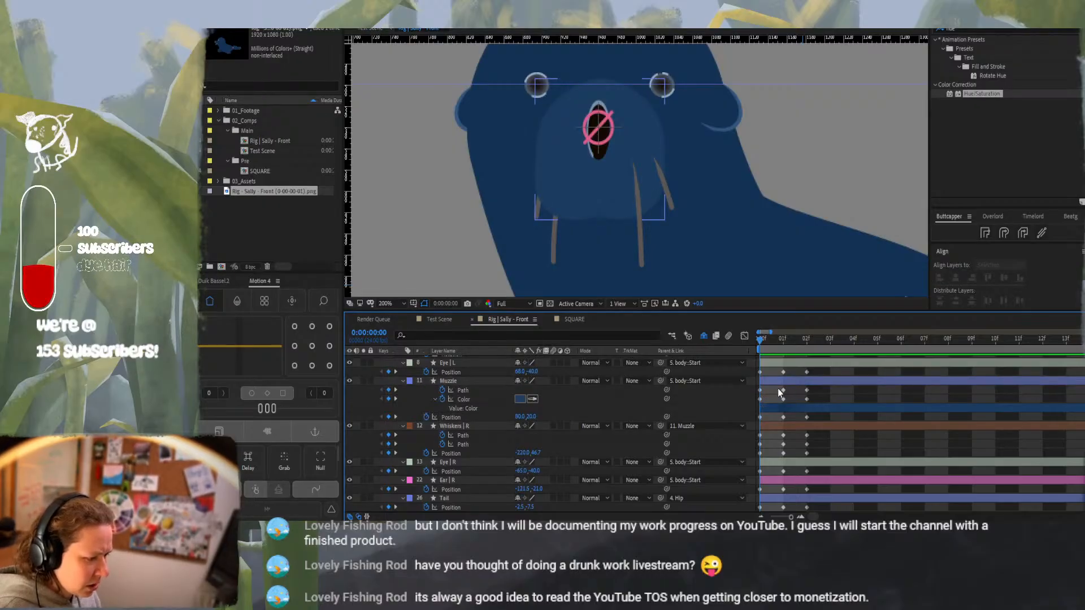
pyautogui.moveTo(778, 387); pyautogui.dragTo(792, 427)
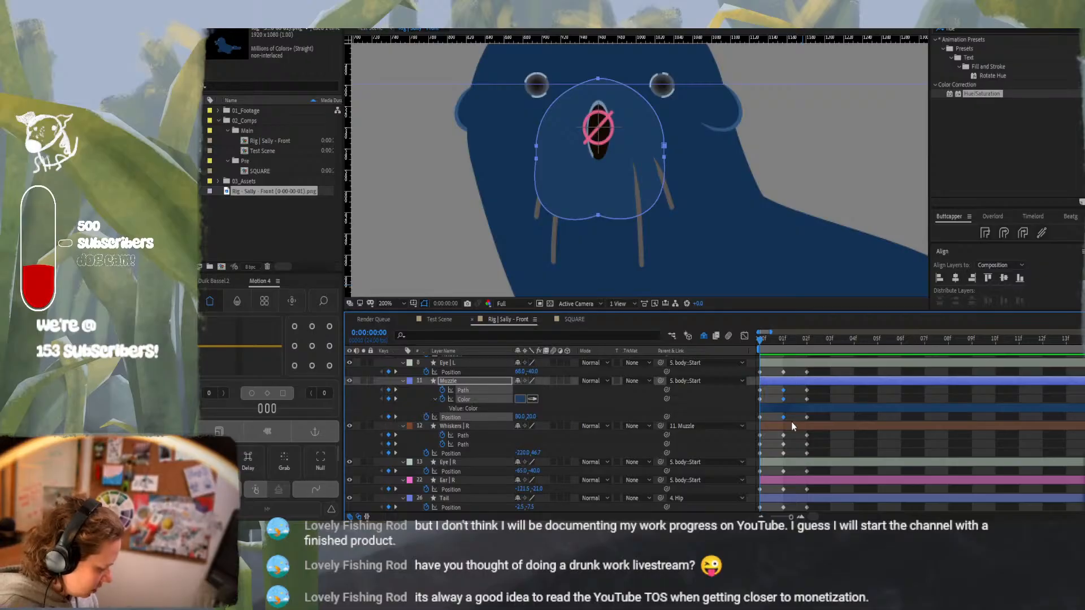
pyautogui.click(807, 340)
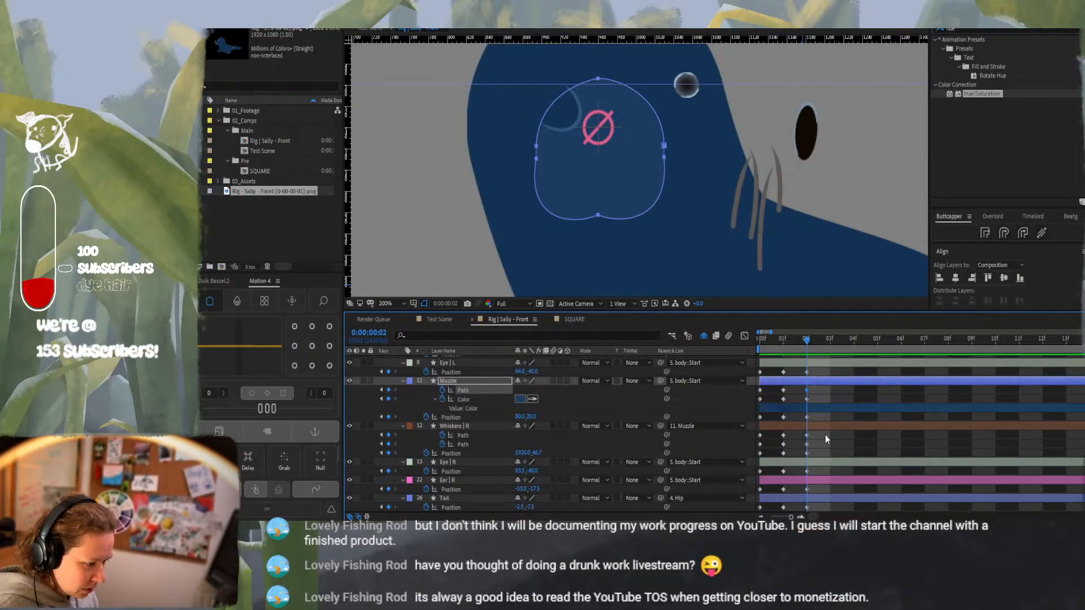
pyautogui.hotkey('ctrl', 'v')
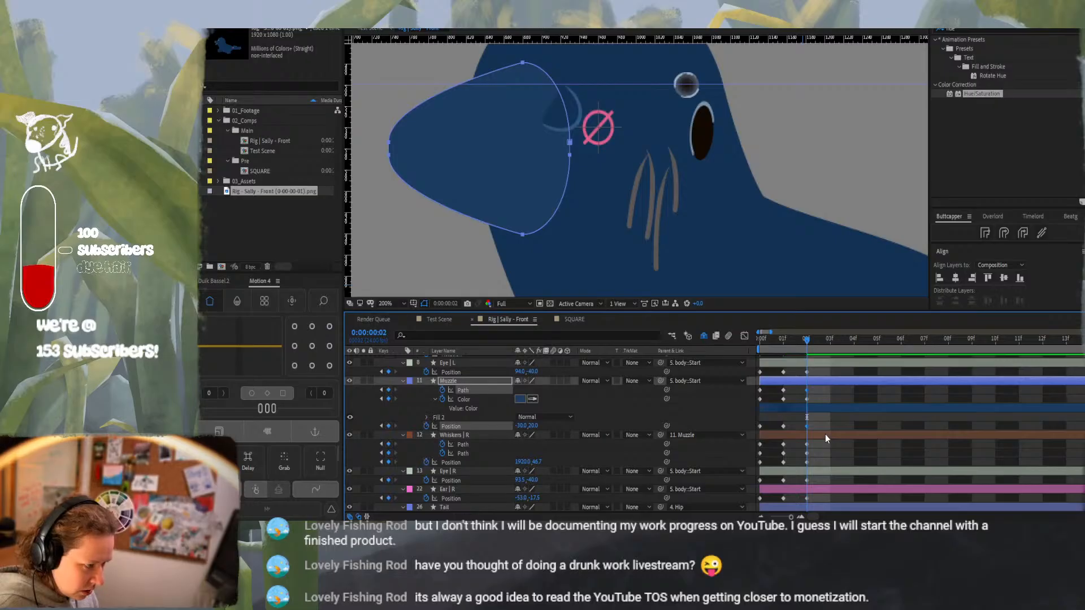
pyautogui.hotkey('ctrl', 'z')
# Examine the Muzzle layer's outline at frame 2 through its Position and Path keyframes
pyautogui.click(815, 390)
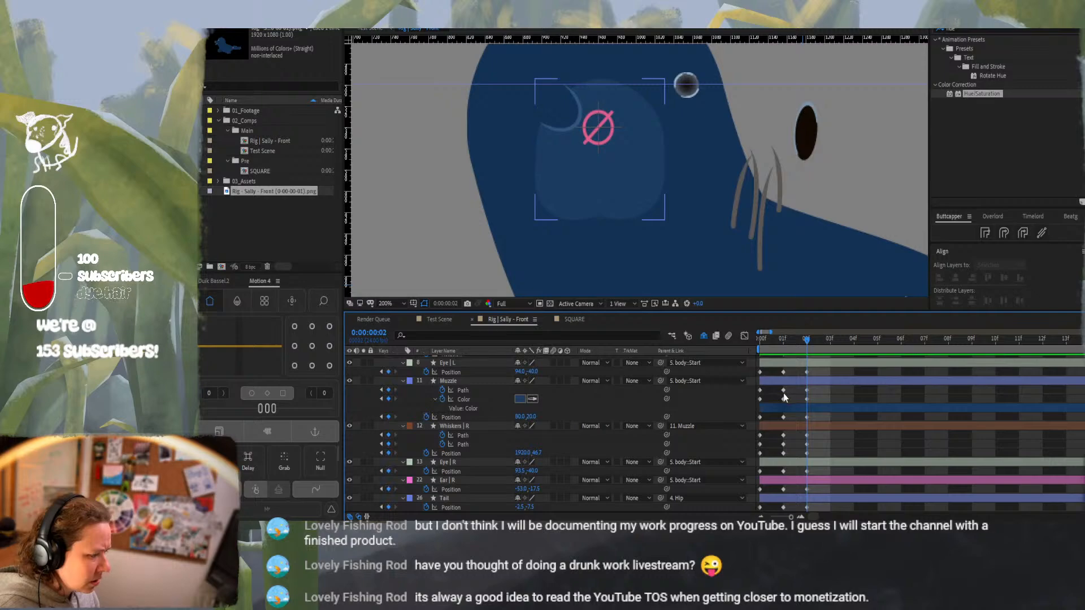
pyautogui.click(805, 419)
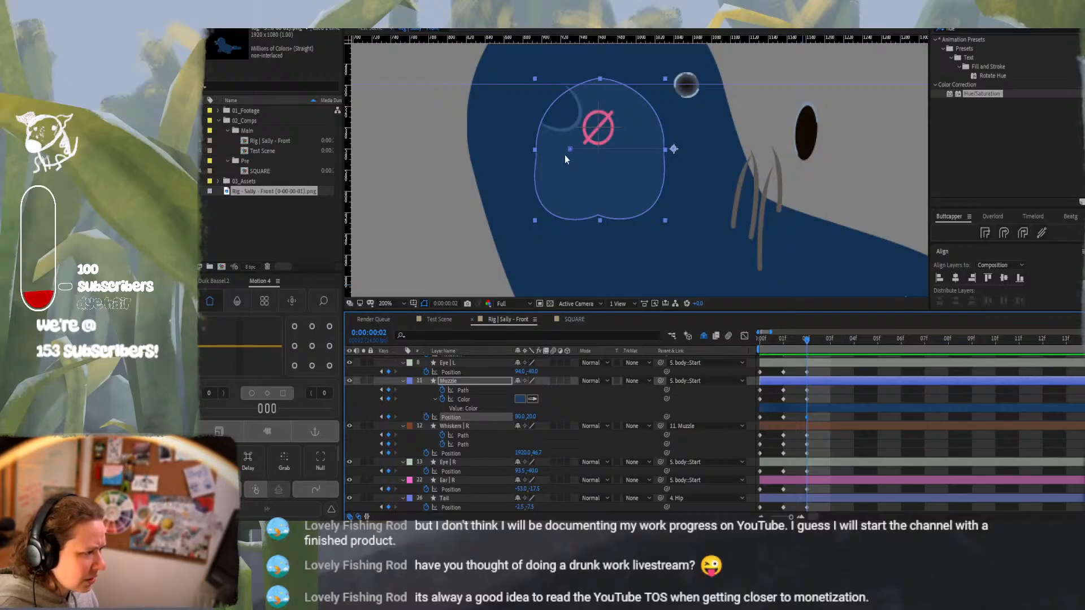
pyautogui.click(805, 391)
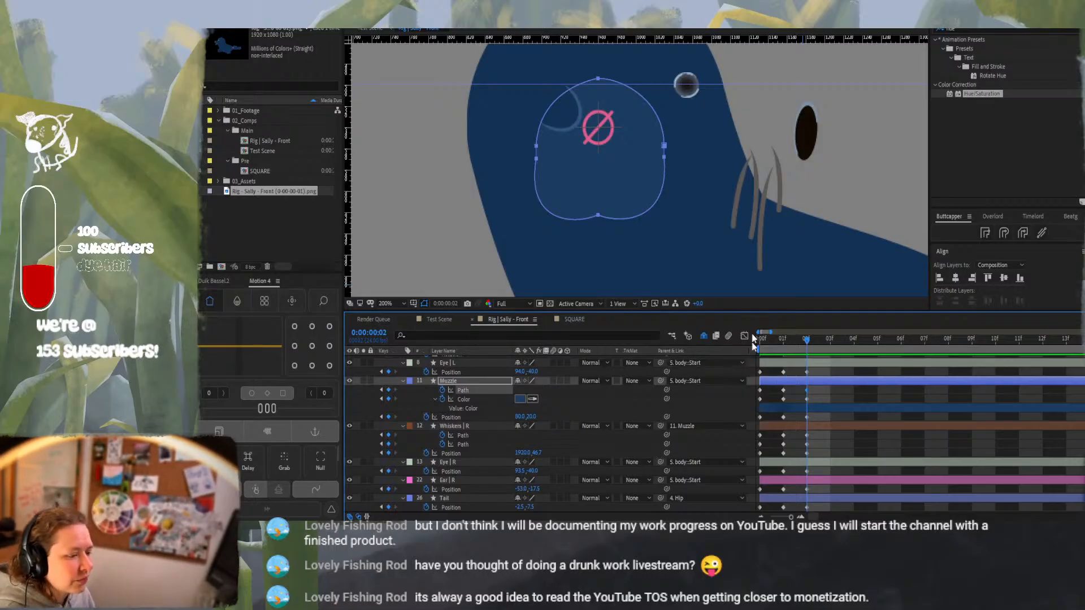
# Capture the side-facing muzzle with its path points at frame 1 and paste it onto blank canvas in Paint
pyautogui.moveTo(782, 340)
pyautogui.mouseDown()
pyautogui.moveTo(761, 342)
pyautogui.moveTo(775, 338)
pyautogui.mouseUp()
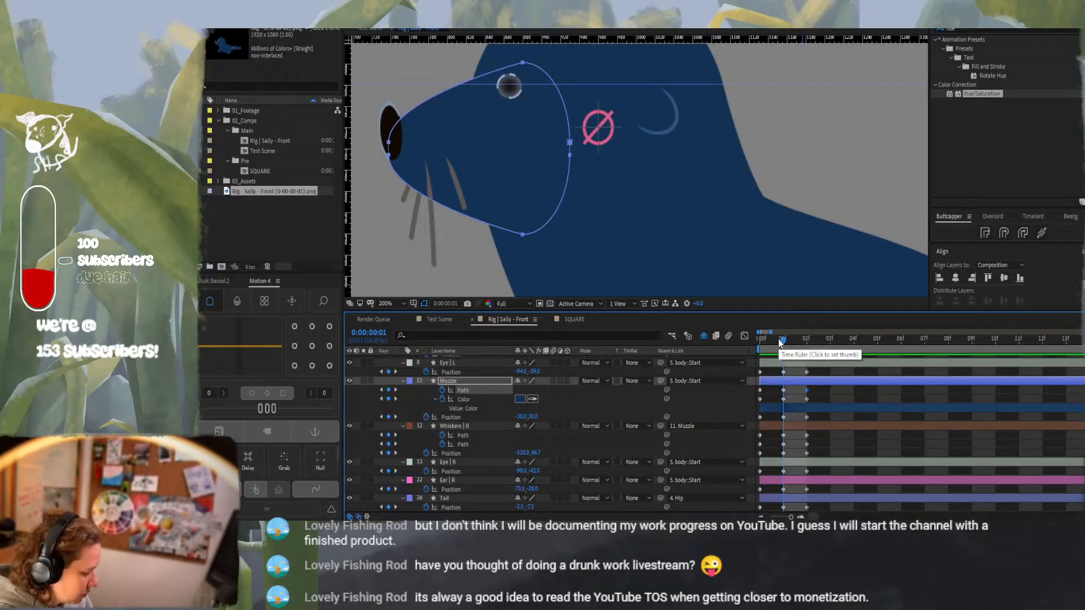
pyautogui.press('super+shift+s')
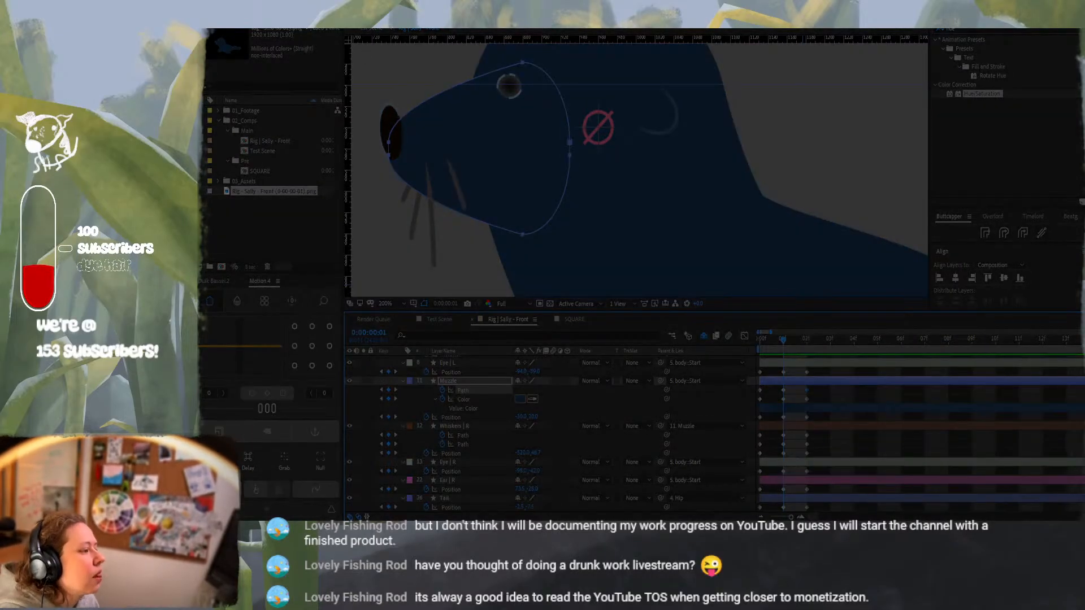
pyautogui.moveTo(354, 44); pyautogui.dragTo(571, 244)
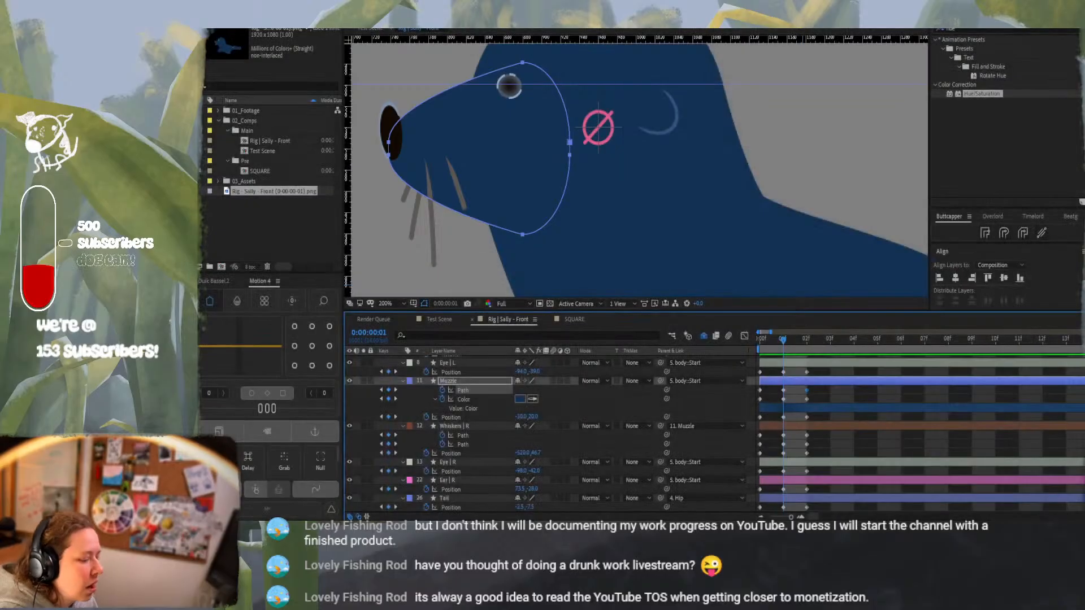
pyautogui.hotkey('alt', 'Tab')
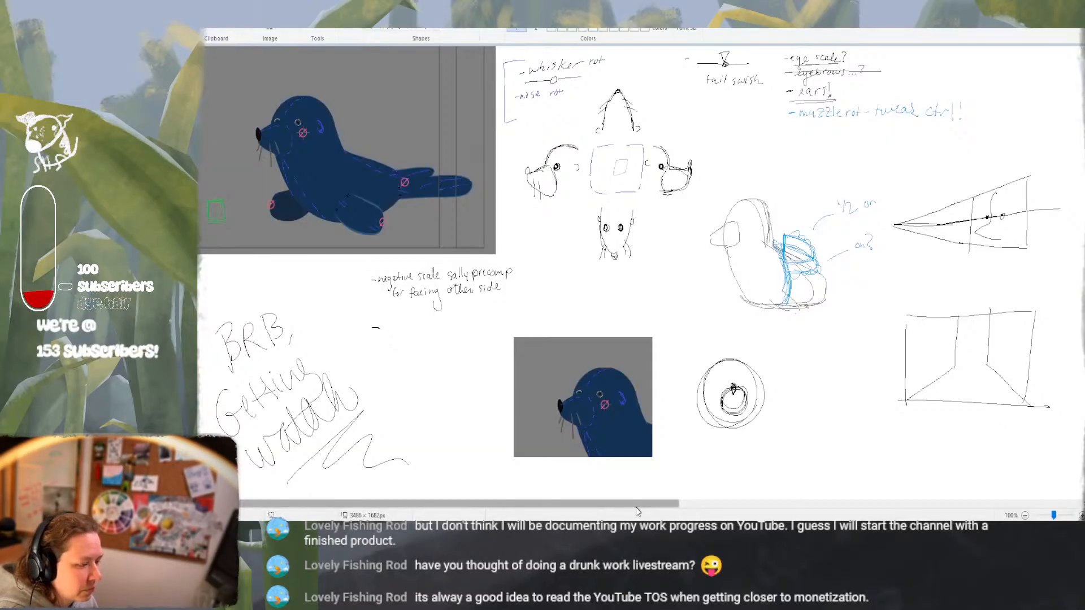
pyautogui.moveTo(635, 503); pyautogui.dragTo(1054, 508)
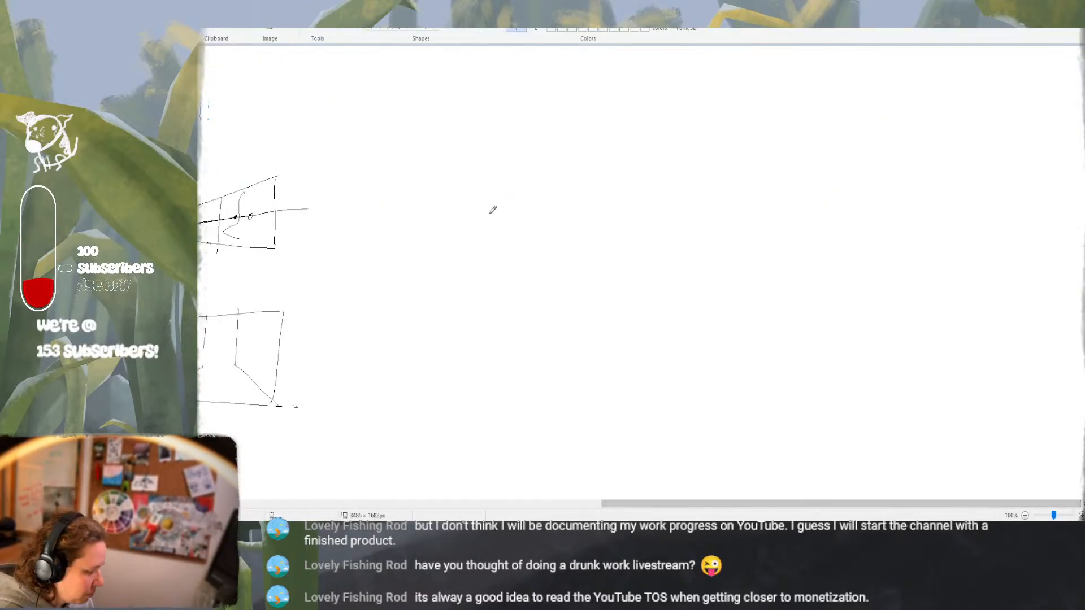
pyautogui.hotkey('ctrl', 'v')
pyautogui.moveTo(380, 145)
pyautogui.mouseDown()
pyautogui.moveTo(533, 174)
pyautogui.moveTo(550, 204)
pyautogui.mouseUp()
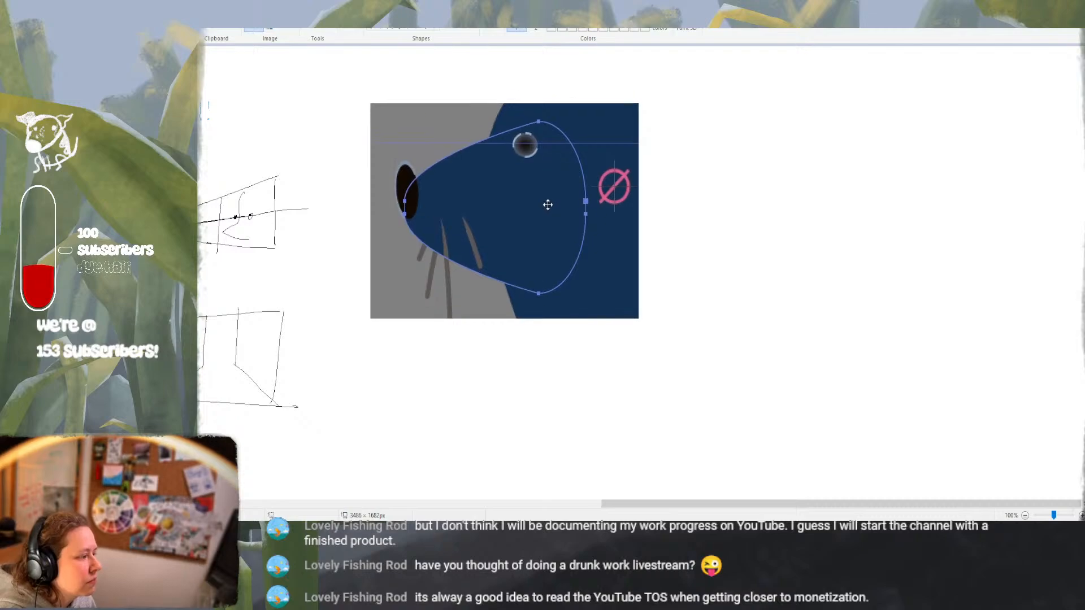
# Return to After Effects, capture the front-facing head with the muzzle path at frame 0, and paste it beside the first capture in Paint
pyautogui.hotkey('alt', 'Tab')
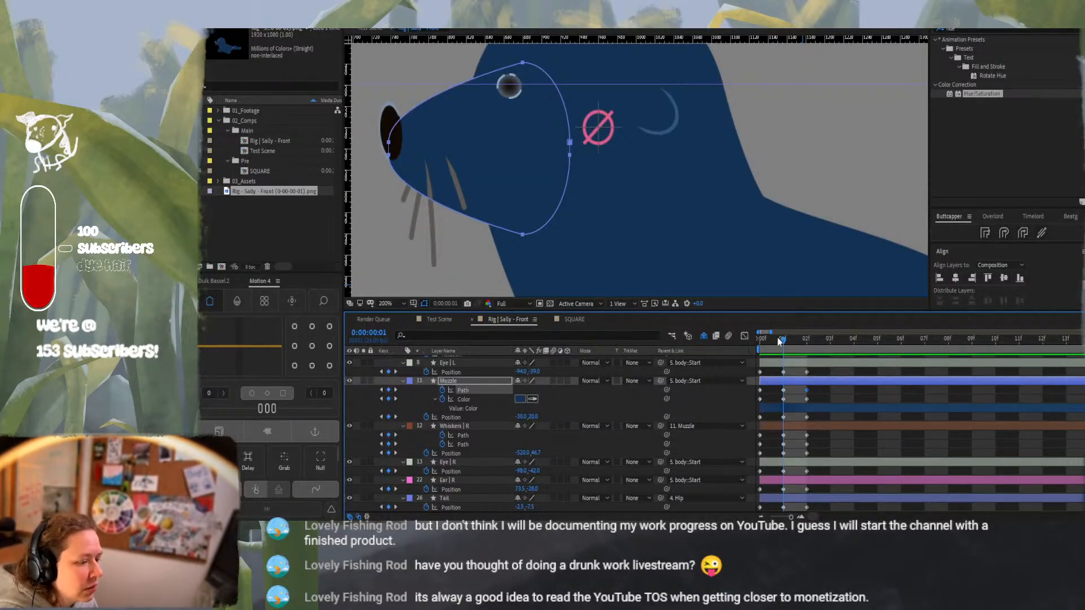
pyautogui.click(764, 345)
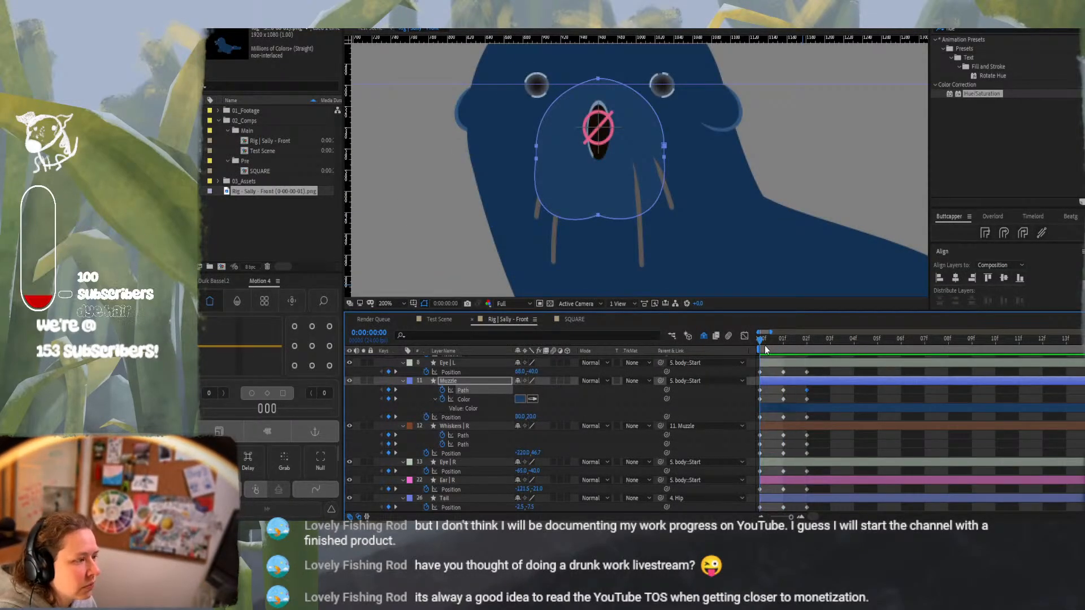
pyautogui.press('super+shift+s')
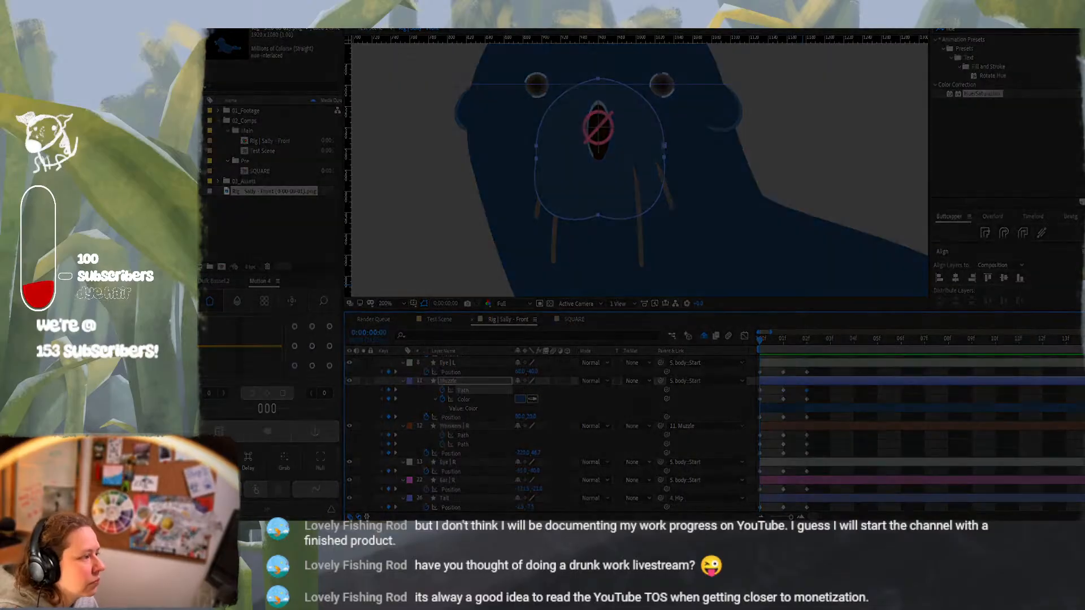
pyautogui.moveTo(391, 45); pyautogui.dragTo(799, 254)
pyautogui.press('super+Tab')
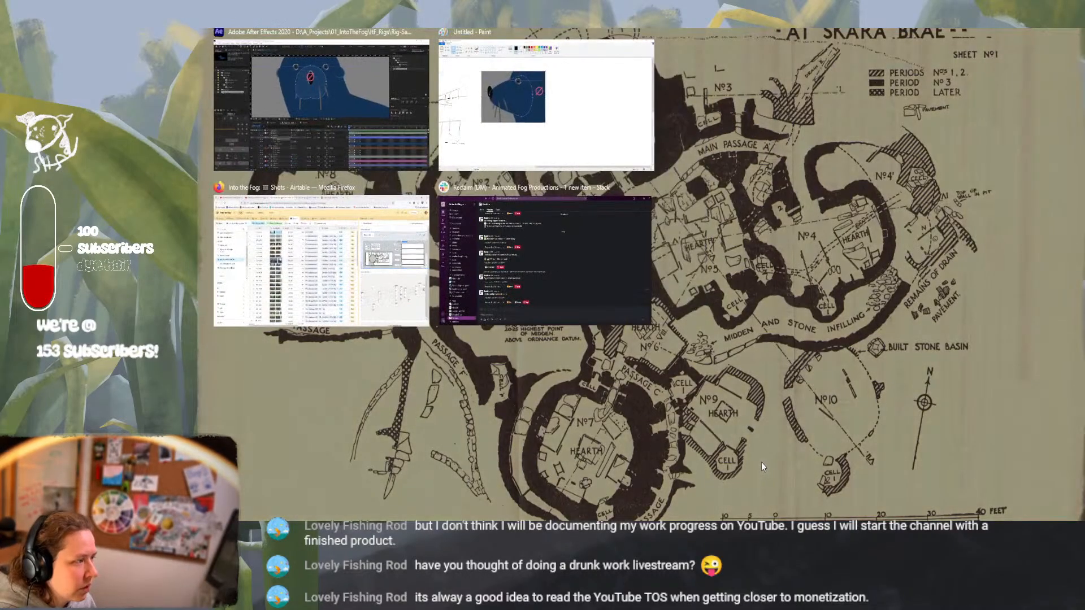
pyautogui.press('super+Tab')
pyautogui.hotkey('alt', 'Tab')
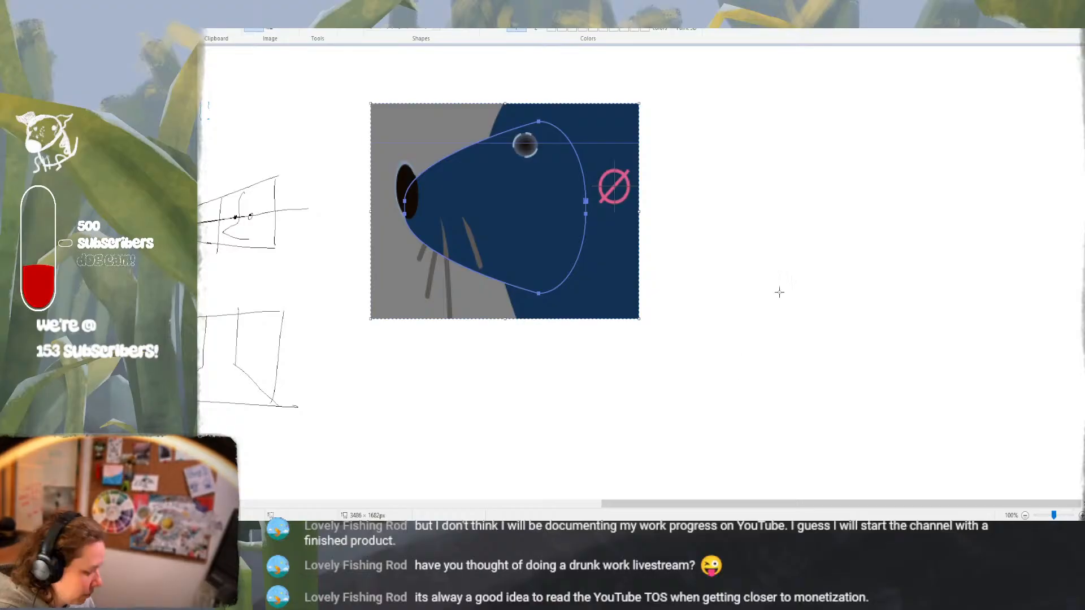
pyautogui.hotkey('ctrl', 'v')
pyautogui.moveTo(364, 140); pyautogui.dragTo(816, 208)
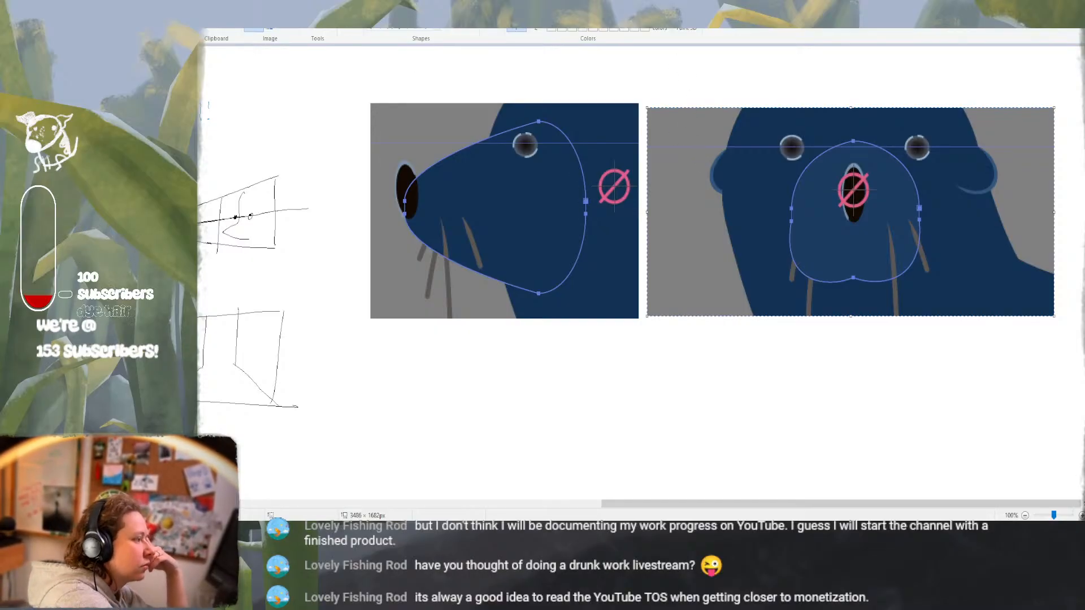
# Circle the muzzle path's vertices on the side-facing capture and number them 1 to 6 in orange, counterclockwise from the rear vertex
pyautogui.click(594, 201)
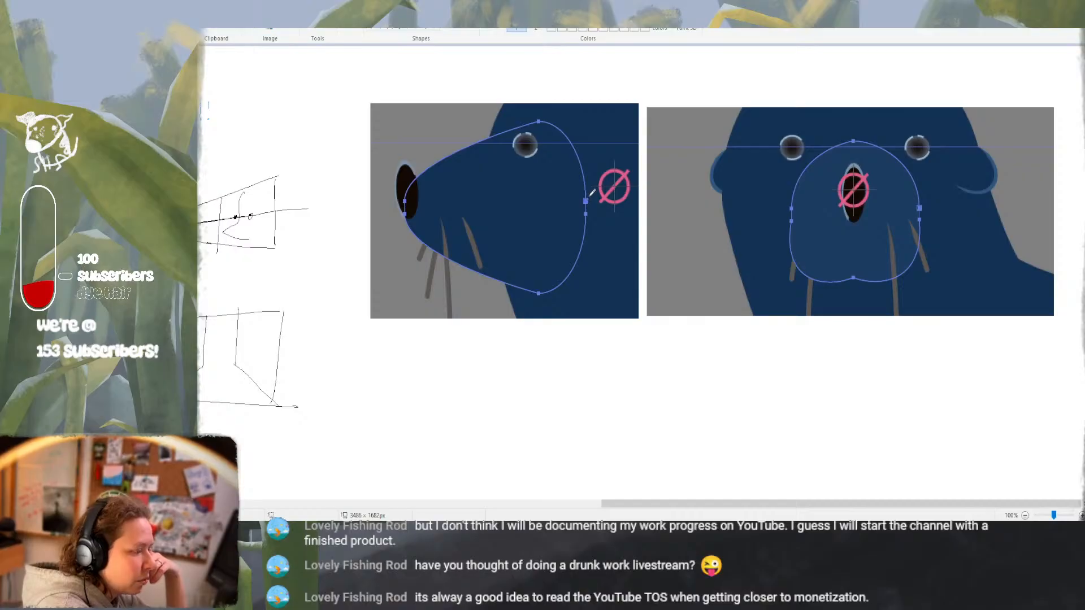
pyautogui.moveTo(588, 192); pyautogui.dragTo(586, 194)
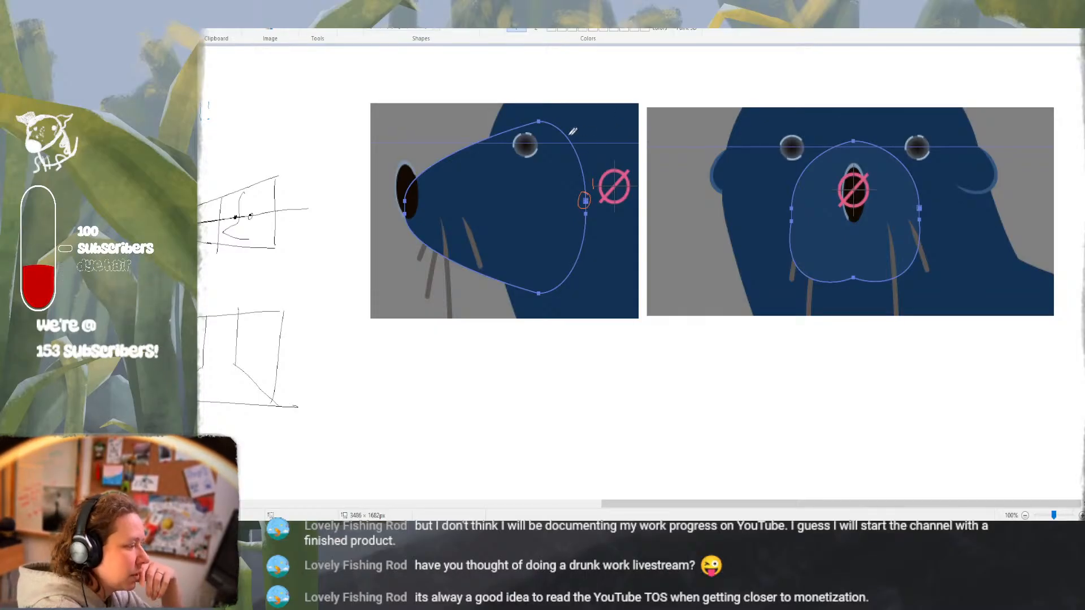
pyautogui.moveTo(542, 117); pyautogui.dragTo(544, 111)
pyautogui.moveTo(405, 193)
pyautogui.mouseDown()
pyautogui.moveTo(395, 190)
pyautogui.moveTo(403, 210)
pyautogui.moveTo(394, 224)
pyautogui.mouseUp()
pyautogui.moveTo(392, 218); pyautogui.dragTo(391, 225)
pyautogui.moveTo(541, 288); pyautogui.dragTo(542, 315)
pyautogui.moveTo(588, 212); pyautogui.dragTo(602, 222)
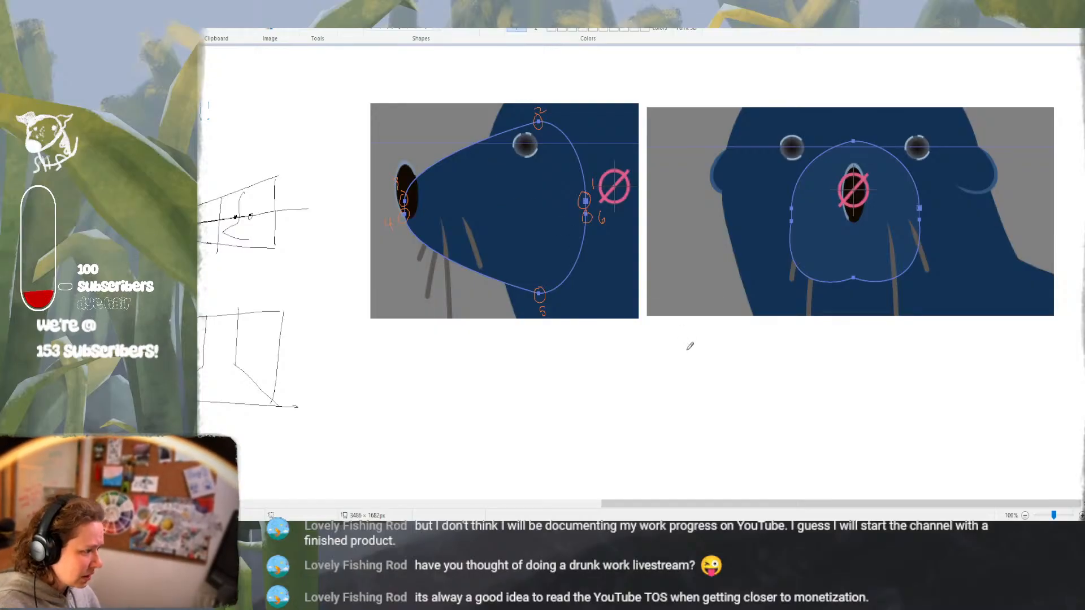
# Switch to After Effects and try deleting vertices from the Muzzle path at frame 1, then undo the deletions
pyautogui.hotkey('alt', 'Tab')
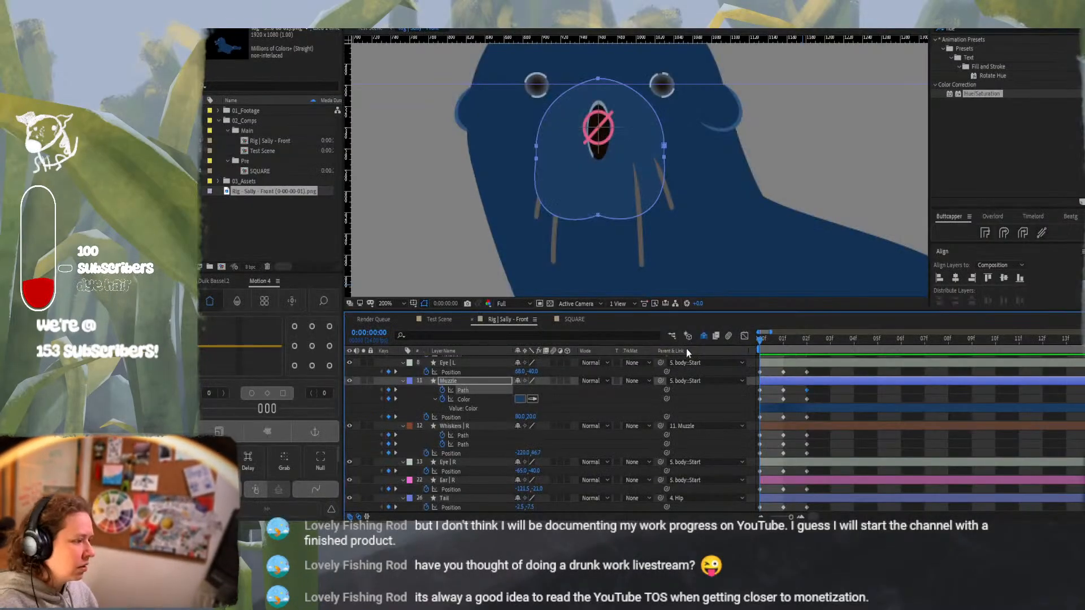
pyautogui.click(785, 341)
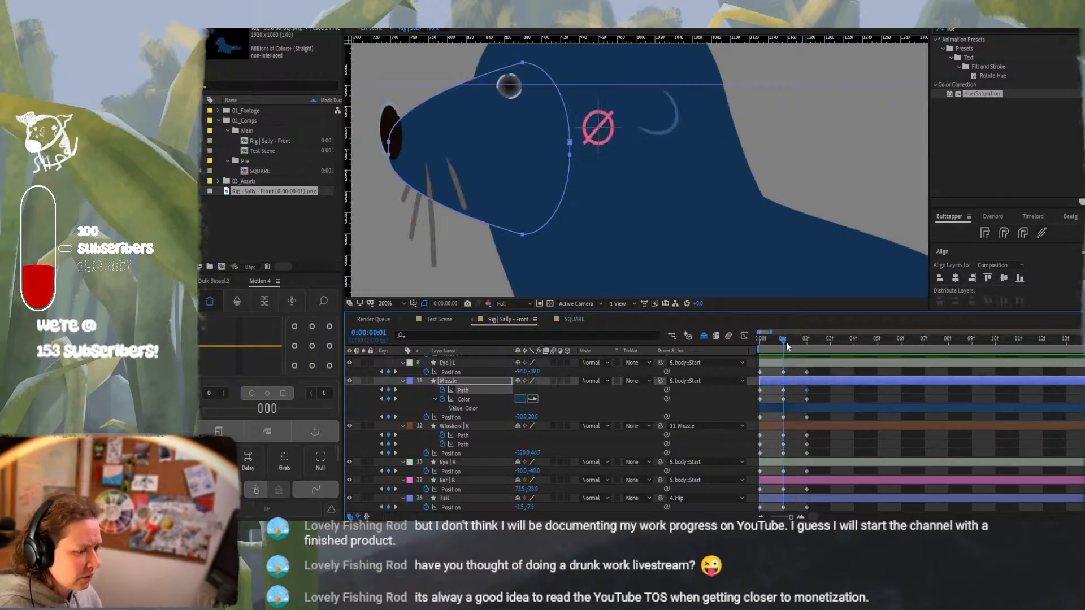
pyautogui.click(570, 155)
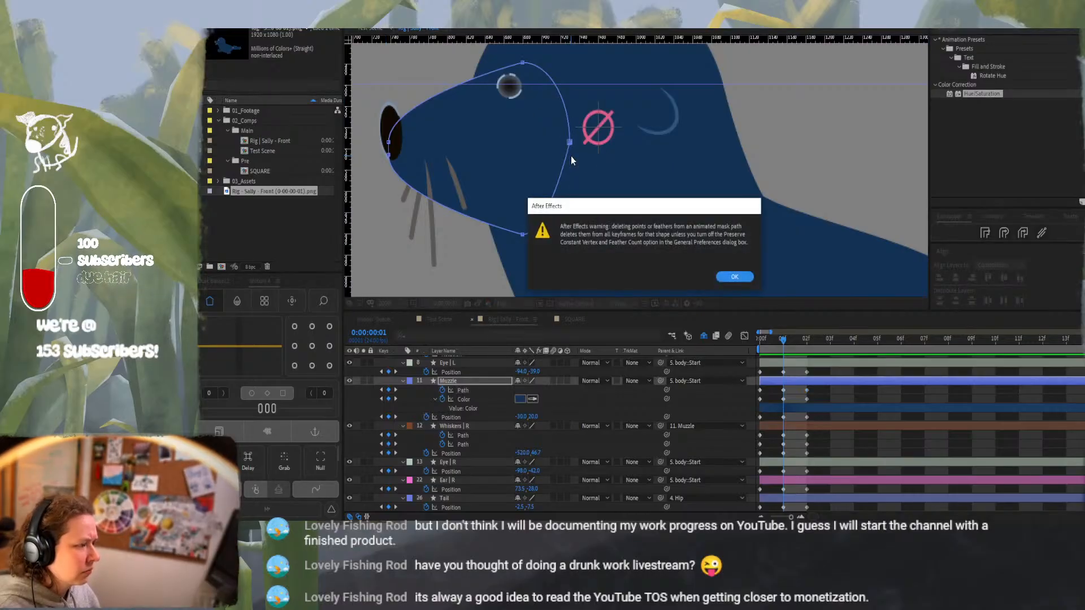
pyautogui.click(735, 276)
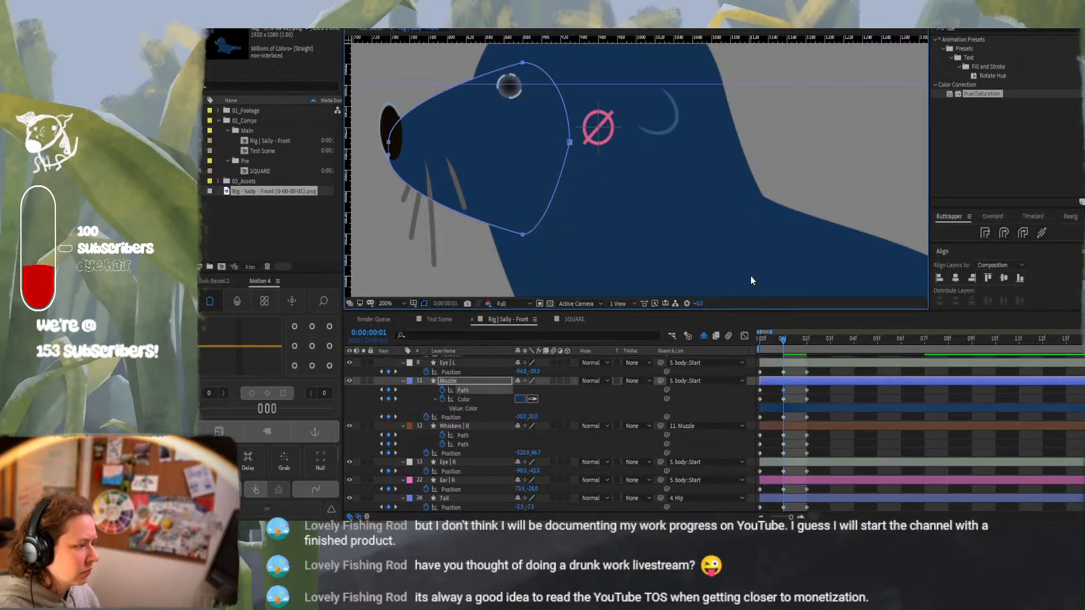
pyautogui.click(389, 143)
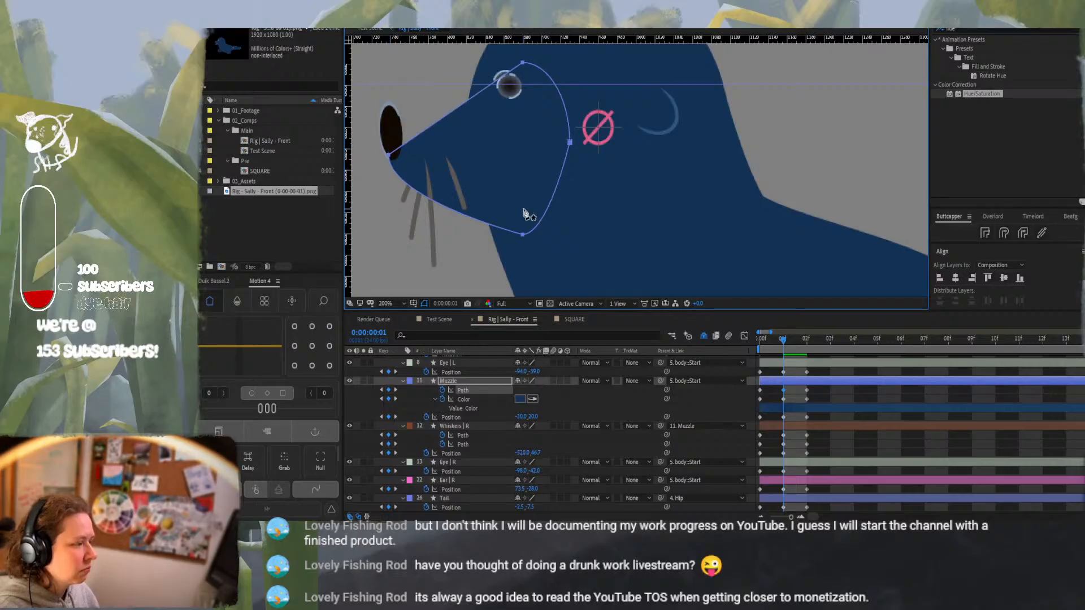
pyautogui.hotkey('ctrl', 'z')
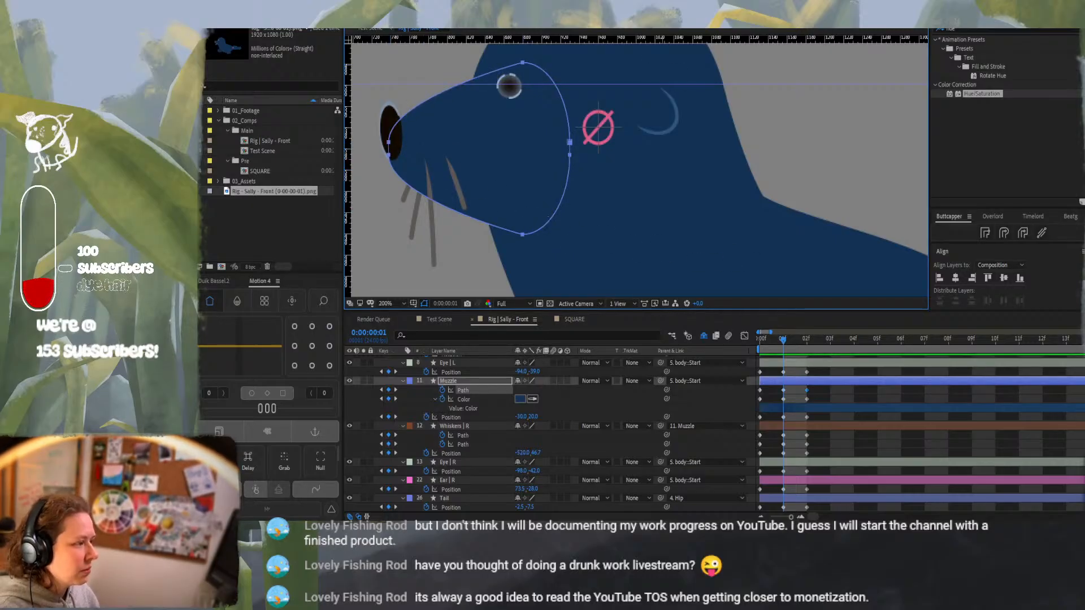
pyautogui.hotkey('ctrl', 'alt', 'shift', 's')
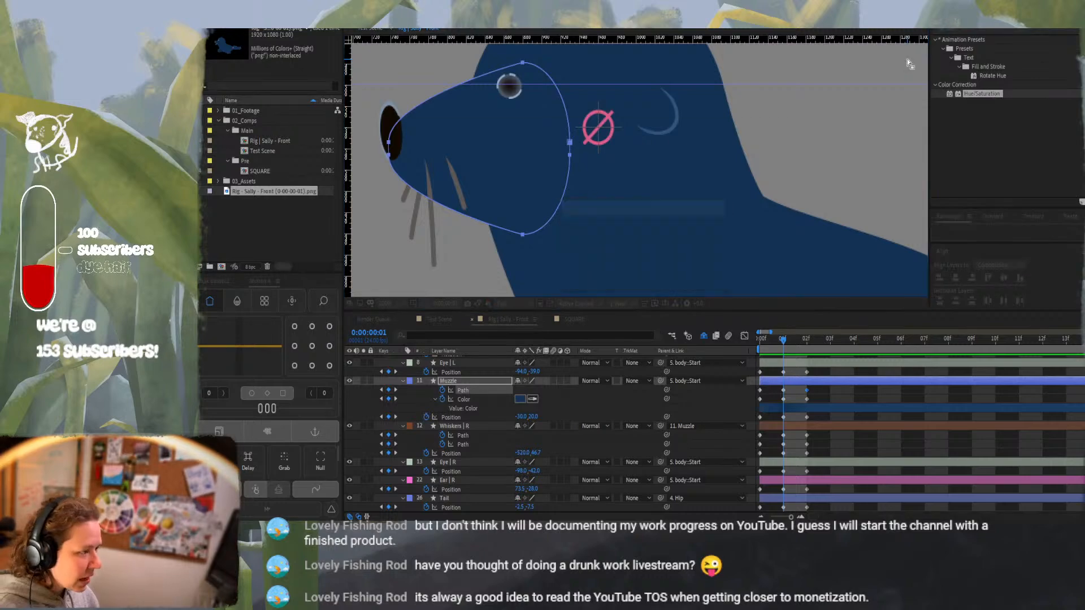
# Circle and number the muzzle path's vertices 1 to 6 on the front-facing capture in Paint, matching the side-facing numbering
pyautogui.hotkey('alt', 'Tab')
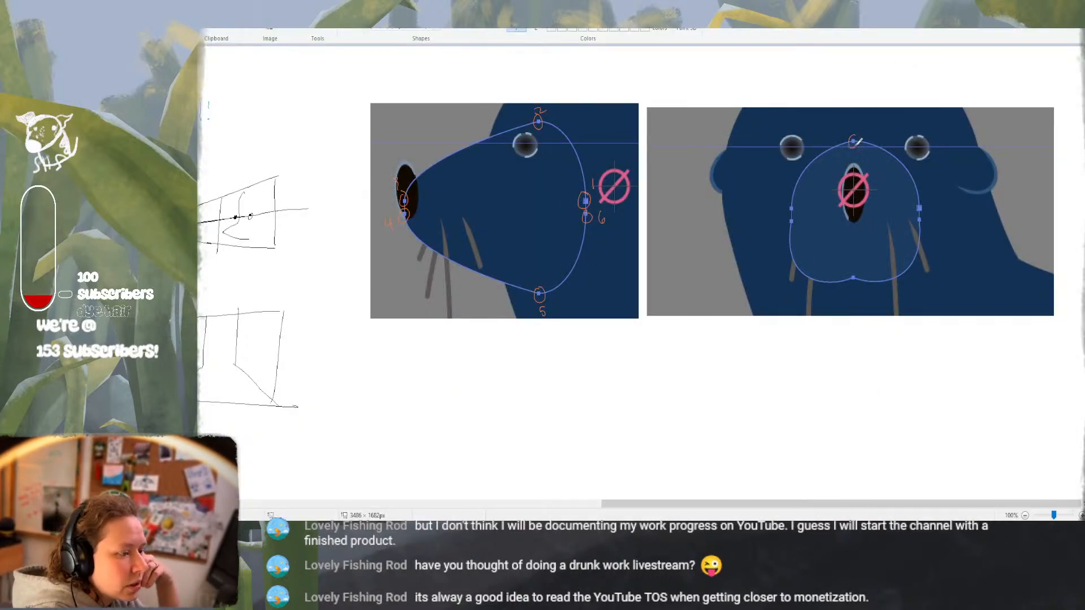
pyautogui.moveTo(792, 204)
pyautogui.mouseDown()
pyautogui.moveTo(778, 212)
pyautogui.moveTo(793, 220)
pyautogui.moveTo(781, 227)
pyautogui.mouseUp()
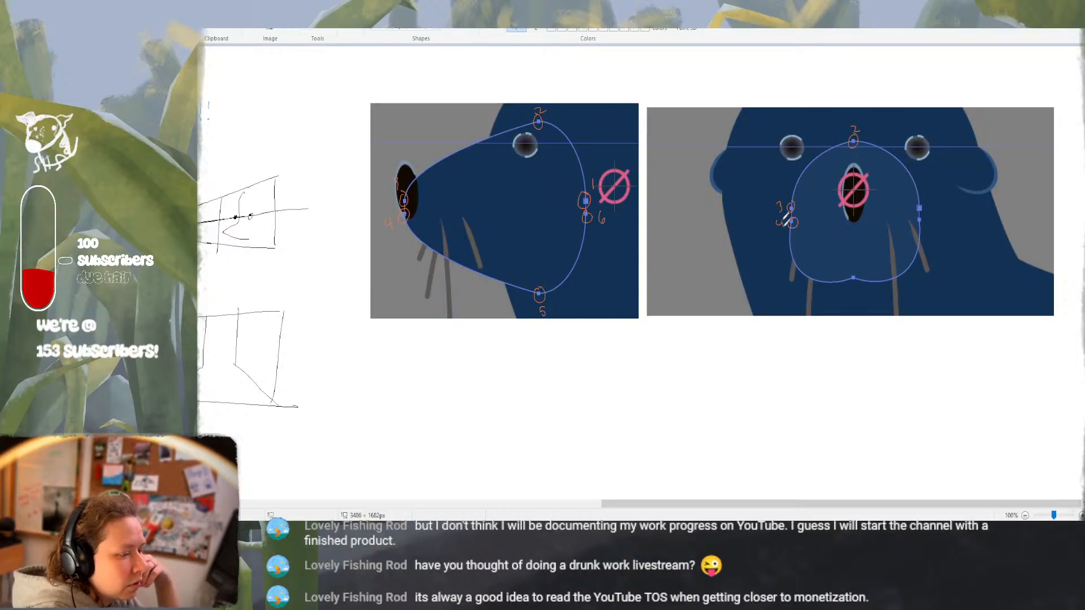
pyautogui.moveTo(850, 269); pyautogui.dragTo(852, 277)
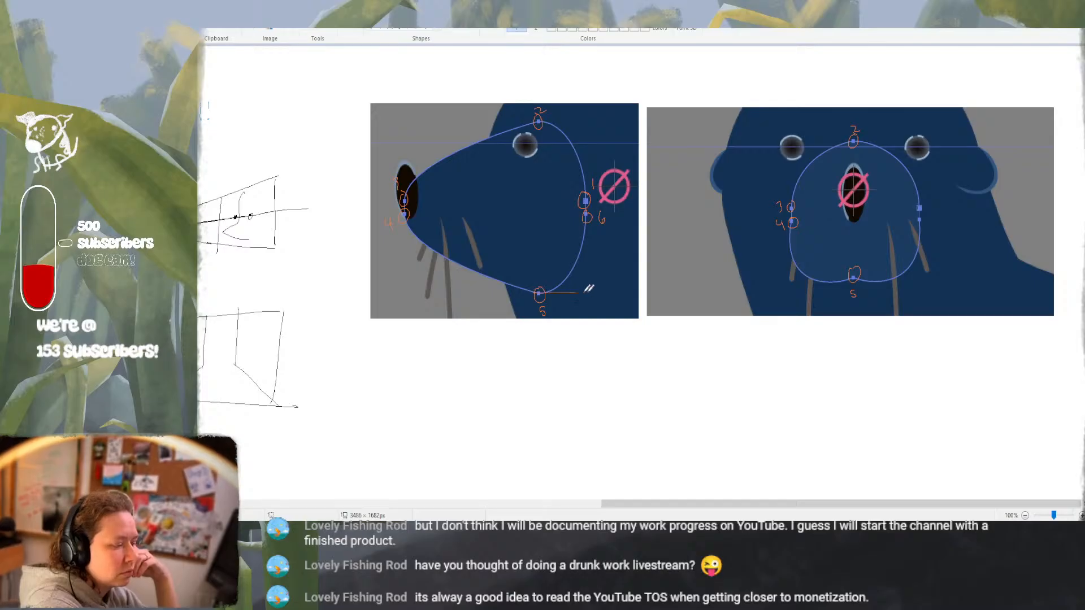
pyautogui.moveTo(745, 294); pyautogui.dragTo(902, 294)
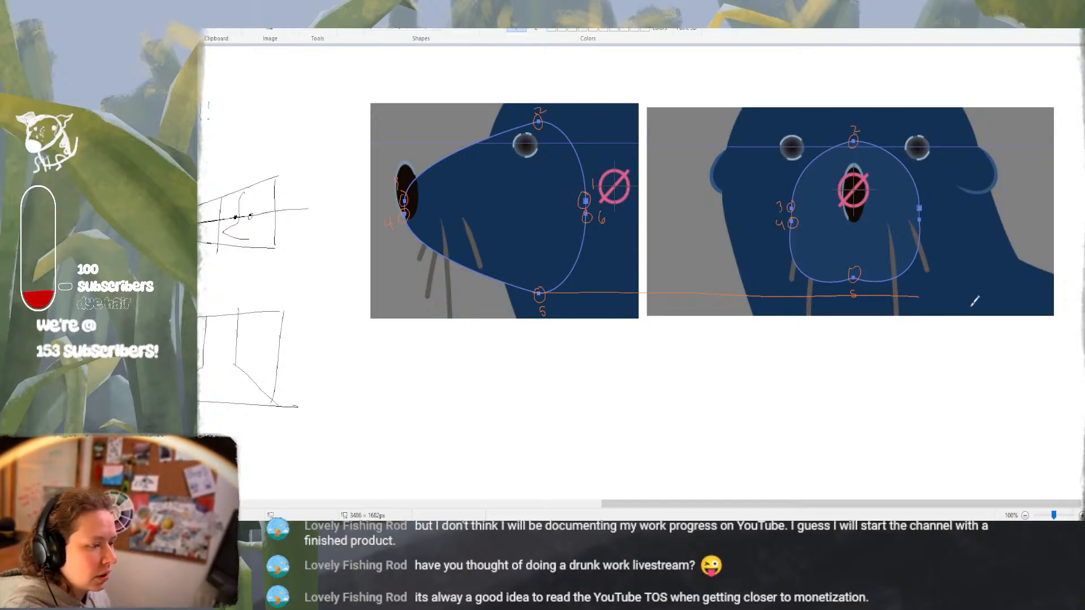
pyautogui.hotkey('ctrl', 'z')
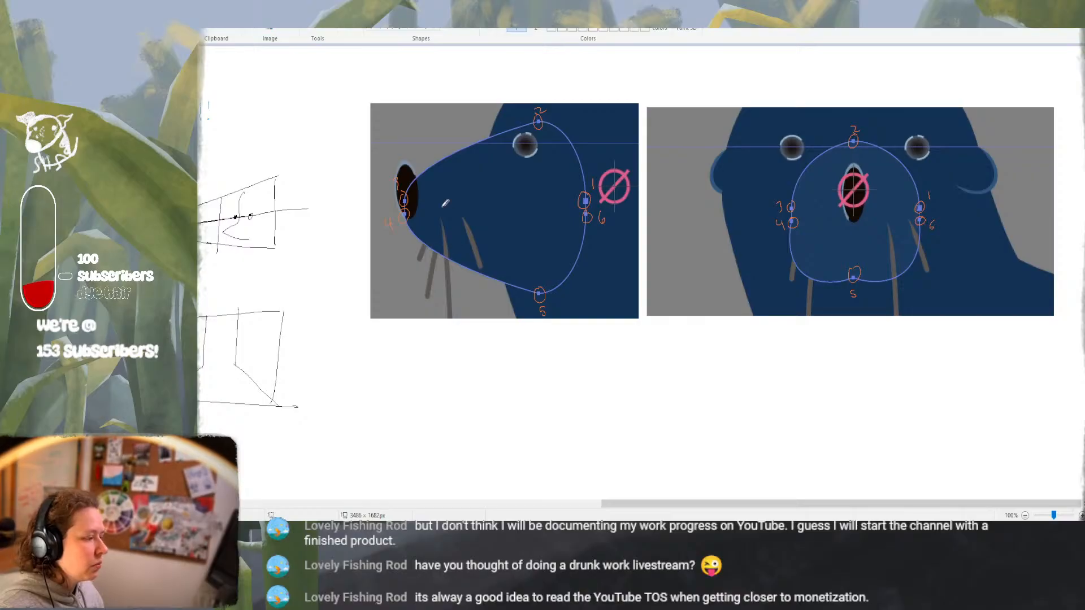
# Show the mirrored reference image in After Effects, capture its opposite-facing head, and paste it below the side-facing capture in Paint
pyautogui.hotkey('alt', 'Tab')
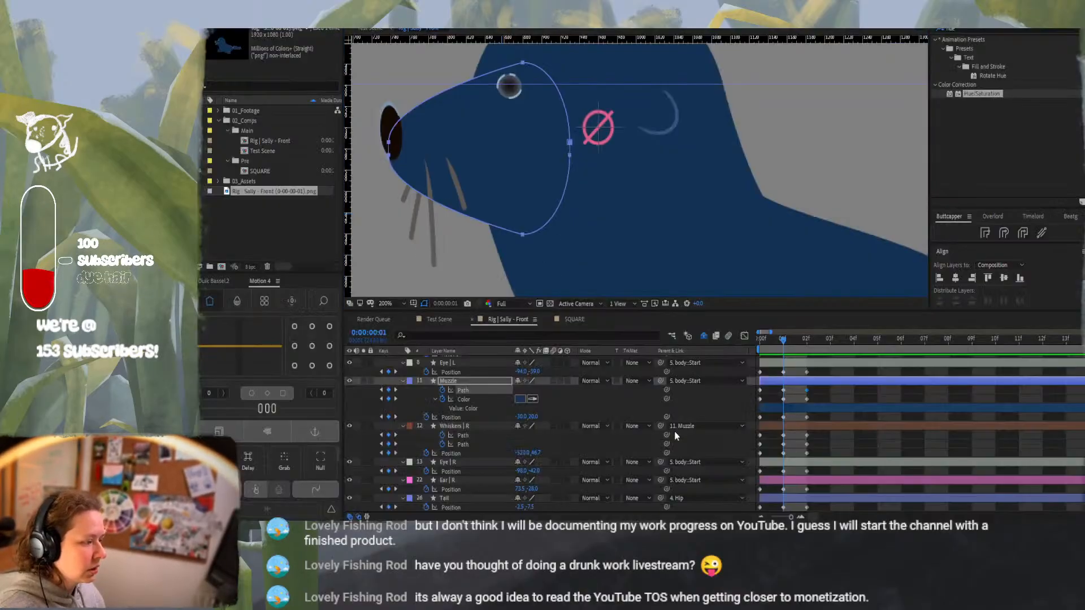
pyautogui.scroll(4, 394, 427)
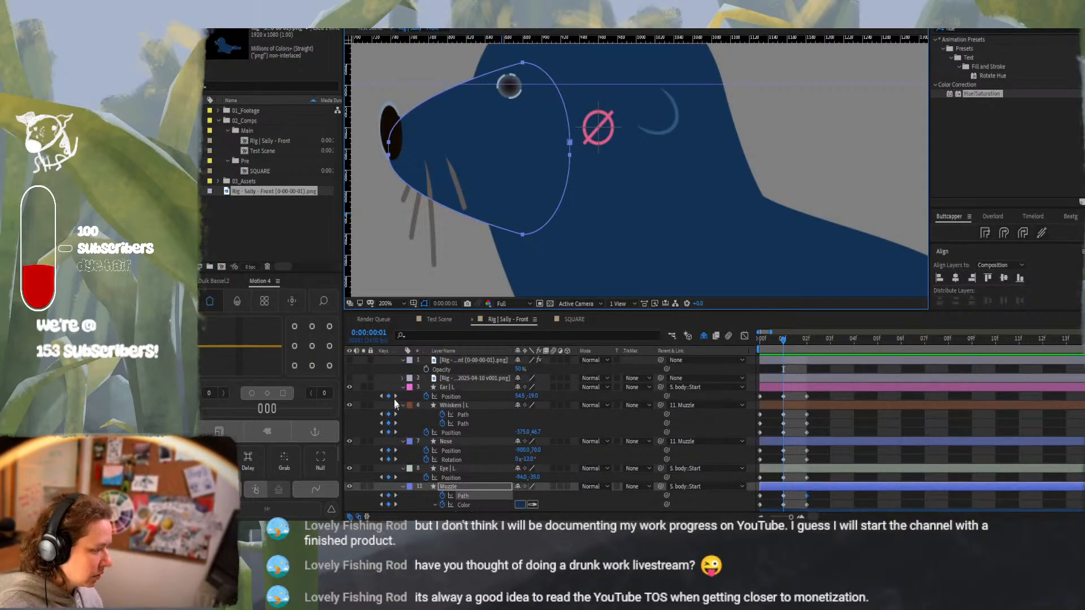
pyautogui.click(348, 360)
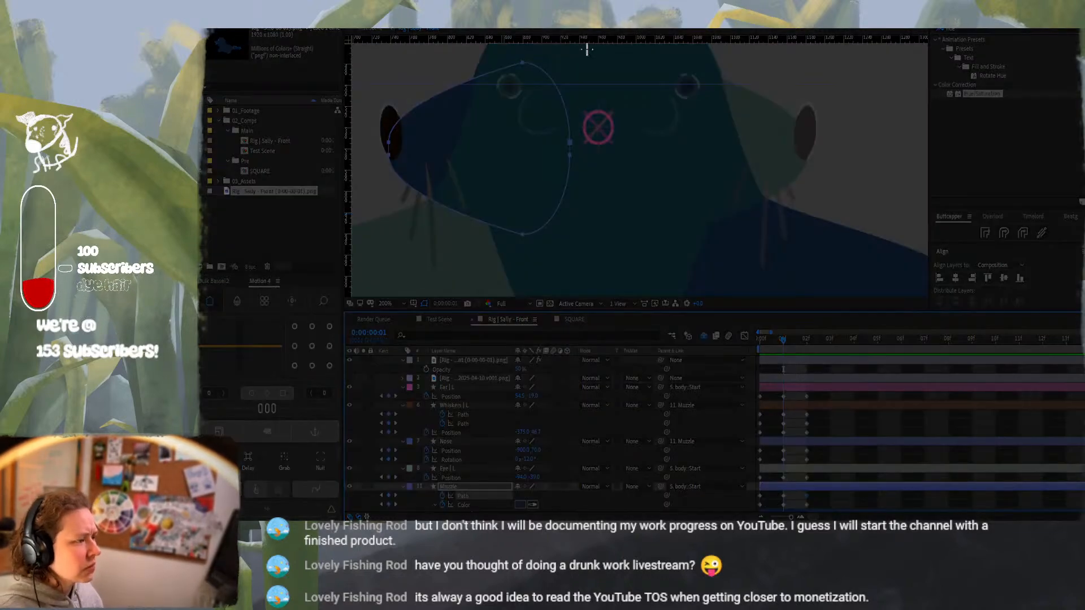
pyautogui.moveTo(587, 50)
pyautogui.mouseDown()
pyautogui.moveTo(889, 295)
pyautogui.moveTo(887, 218)
pyautogui.moveTo(887, 250)
pyautogui.mouseUp()
pyautogui.hotkey('alt', 'Tab')
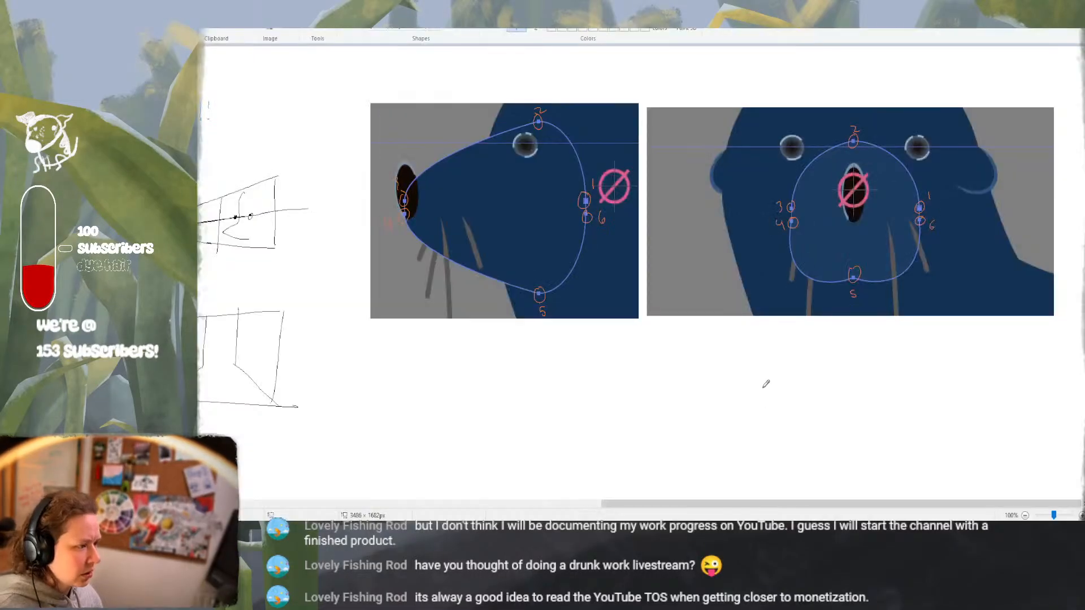
pyautogui.hotkey('ctrl', 'v')
pyautogui.moveTo(391, 129)
pyautogui.mouseDown()
pyautogui.moveTo(473, 384)
pyautogui.moveTo(520, 409)
pyautogui.moveTo(538, 412)
pyautogui.moveTo(547, 399)
pyautogui.mouseUp()
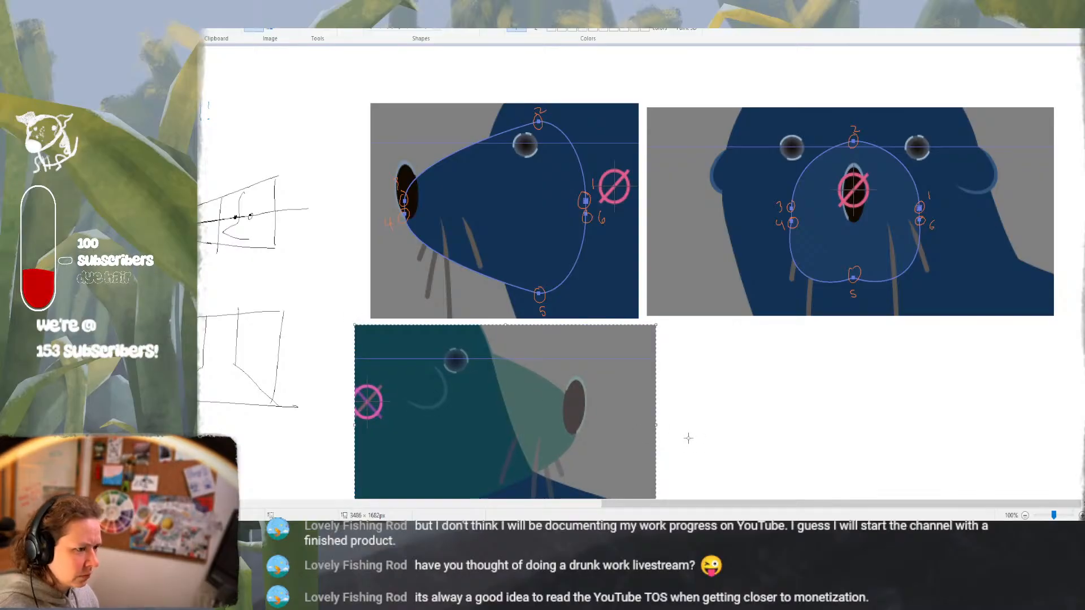
# Trace the muzzle outline in purple on the pasted mirrored capture, using a thin line width
pyautogui.scroll(-2, 688, 439)
pyautogui.scroll(2, 689, 438)
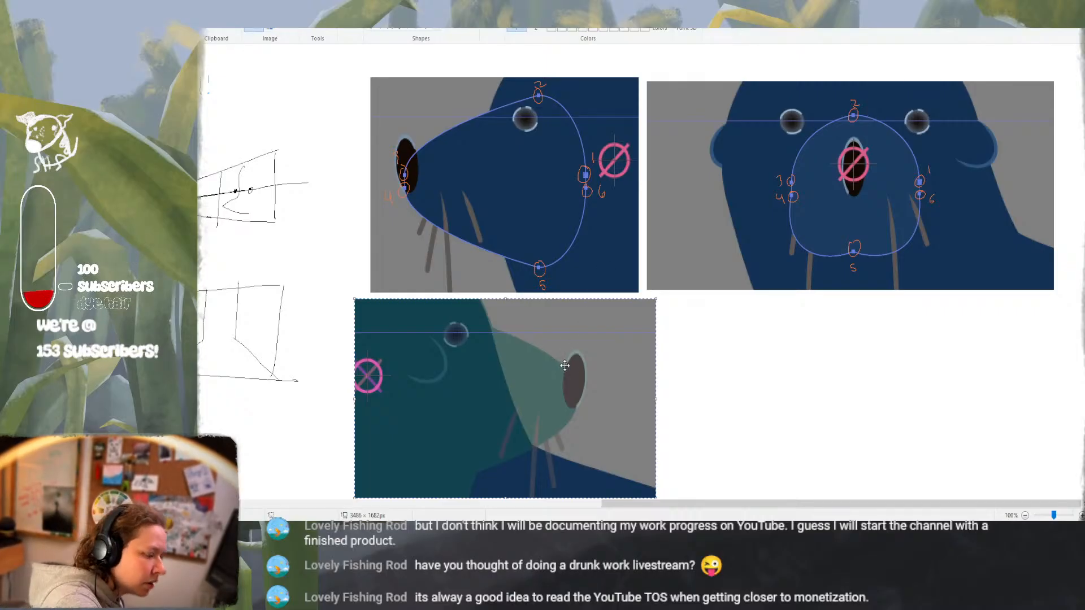
pyautogui.click(504, 181)
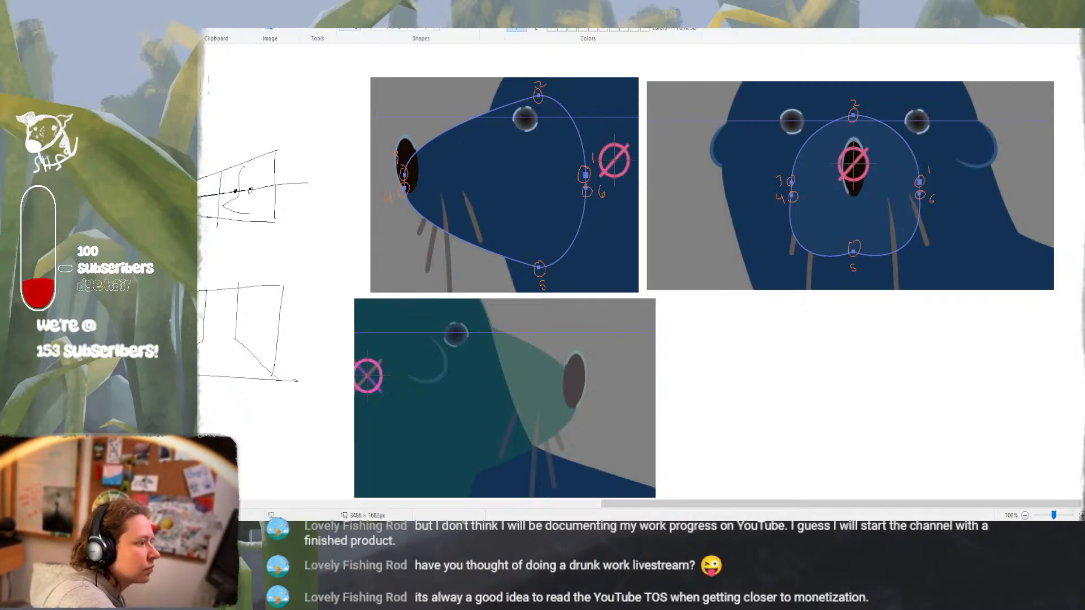
pyautogui.click(491, 26)
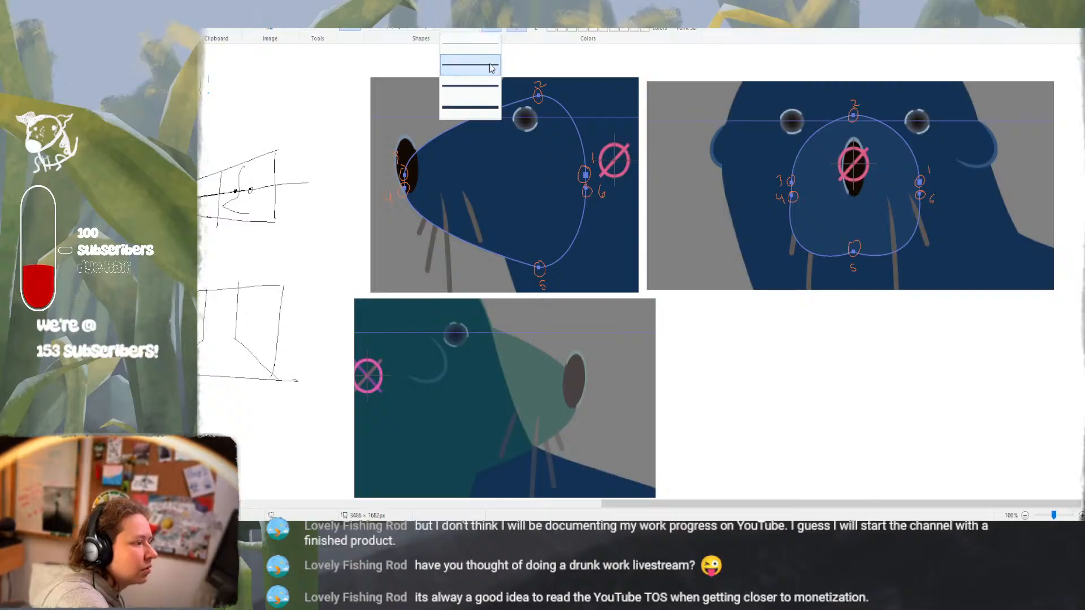
pyautogui.click(491, 66)
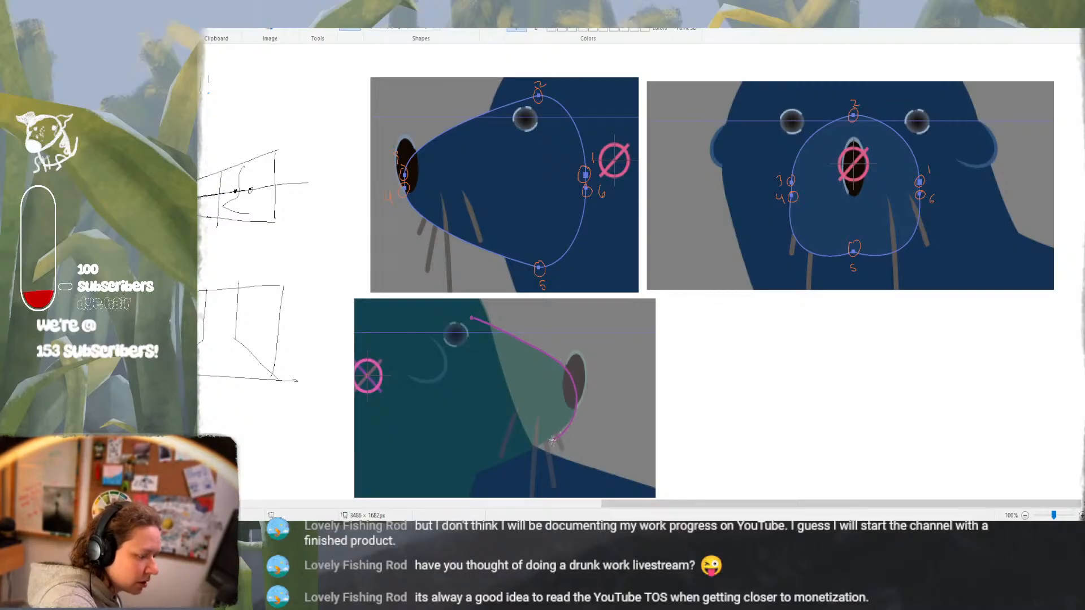
pyautogui.moveTo(472, 467)
pyautogui.mouseDown()
pyautogui.moveTo(448, 459)
pyautogui.moveTo(435, 418)
pyautogui.mouseUp()
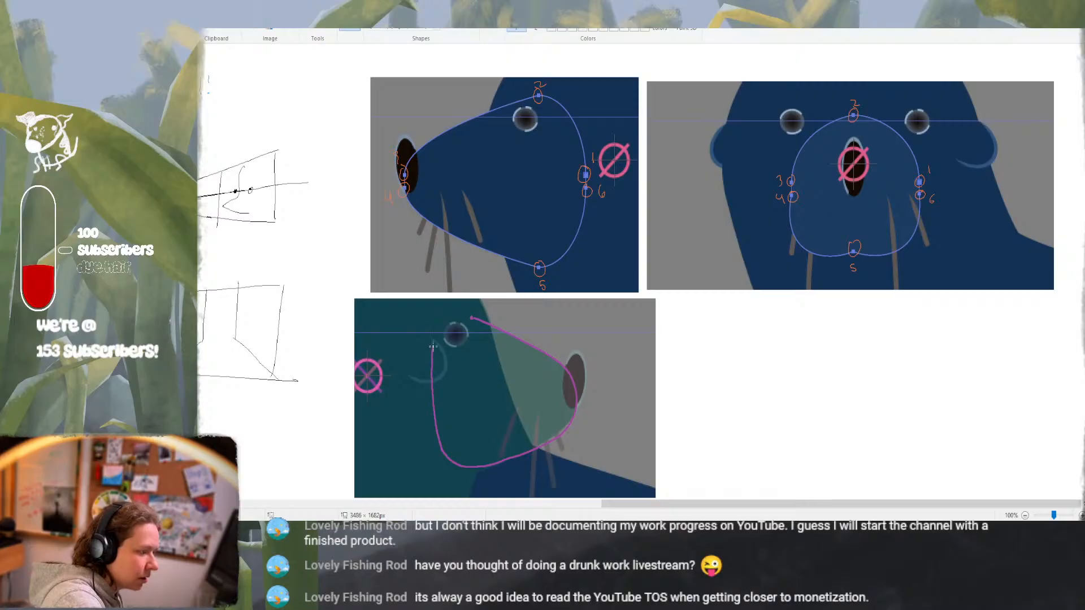
pyautogui.moveTo(431, 383); pyautogui.dragTo(445, 320)
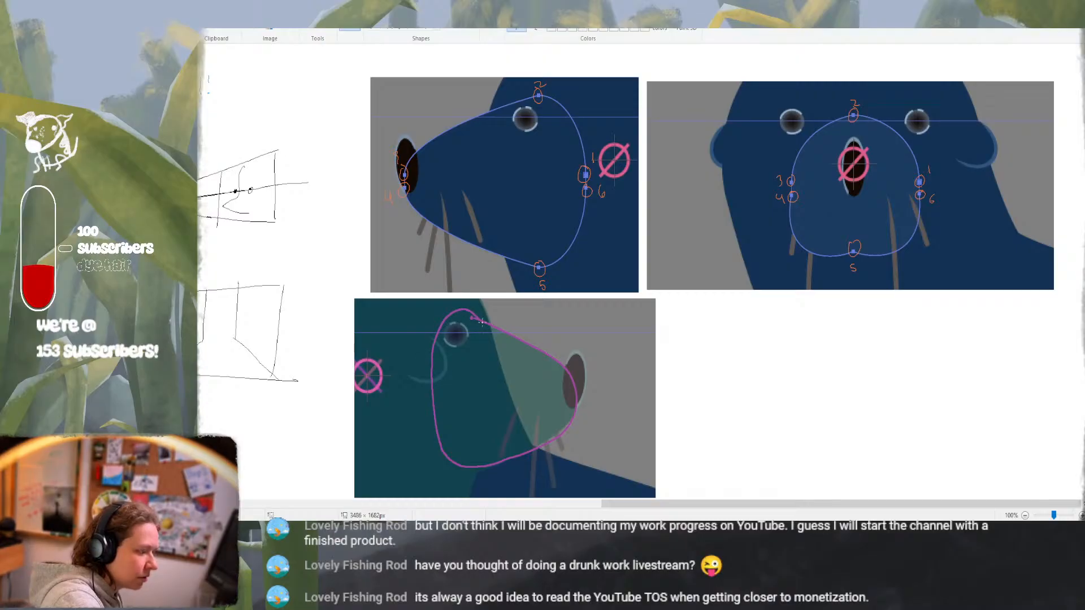
# Mark the traced outline's vertices with purple dots, redoing the upper and lower ones closer to the rear edge
pyautogui.moveTo(473, 318); pyautogui.dragTo(476, 314)
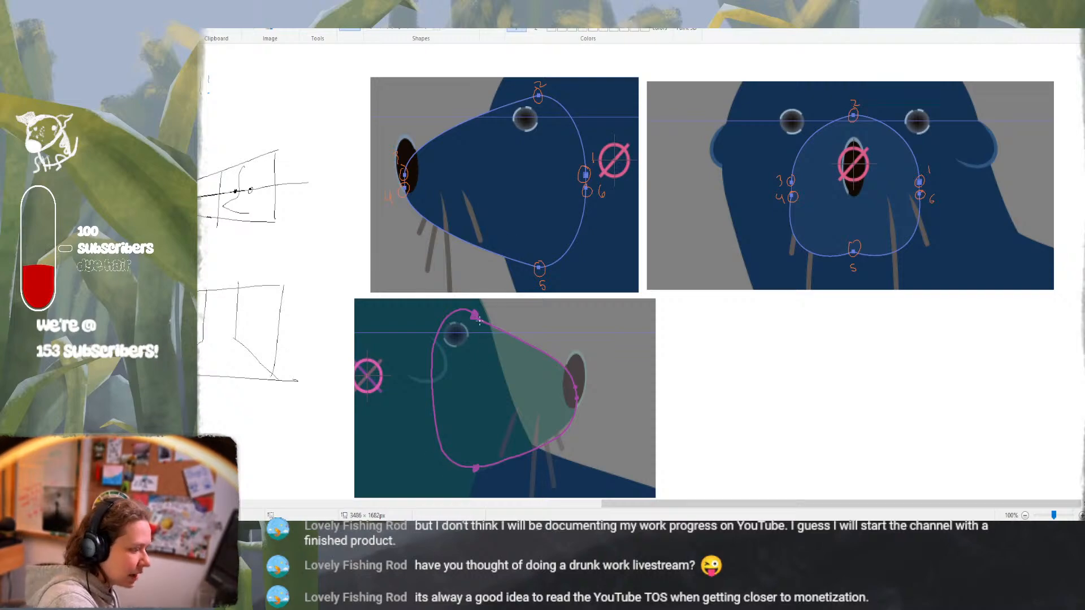
pyautogui.hotkey('ctrl', 'z')
pyautogui.hotkey('ctrl', 'z')
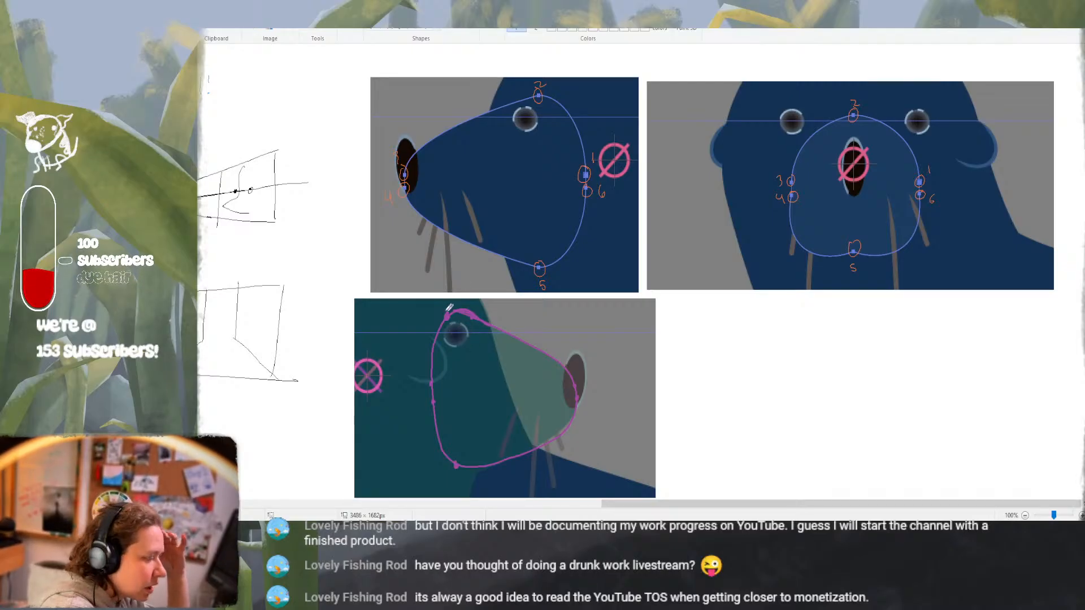
# Circle and number the traced outline's vertices in orange: 2 above, 1 and 6 at the nose, 5 below, 3 and 4 at the rear
pyautogui.moveTo(449, 309); pyautogui.dragTo(446, 309)
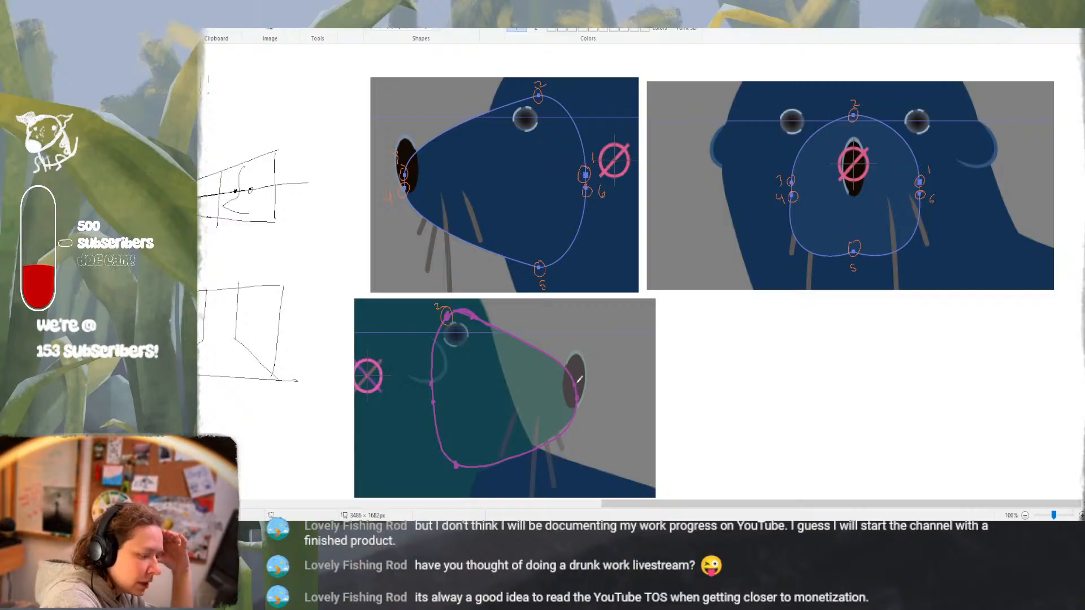
pyautogui.moveTo(580, 373); pyautogui.dragTo(590, 403)
pyautogui.moveTo(453, 461); pyautogui.dragTo(453, 461)
pyautogui.moveTo(468, 475); pyautogui.dragTo(465, 483)
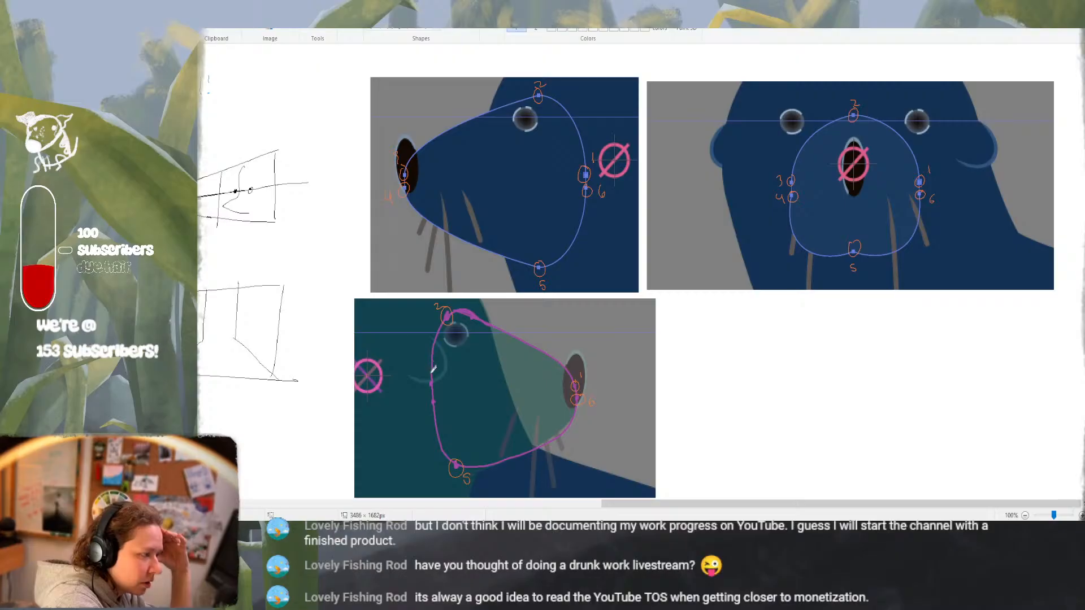
pyautogui.moveTo(414, 378); pyautogui.dragTo(416, 391)
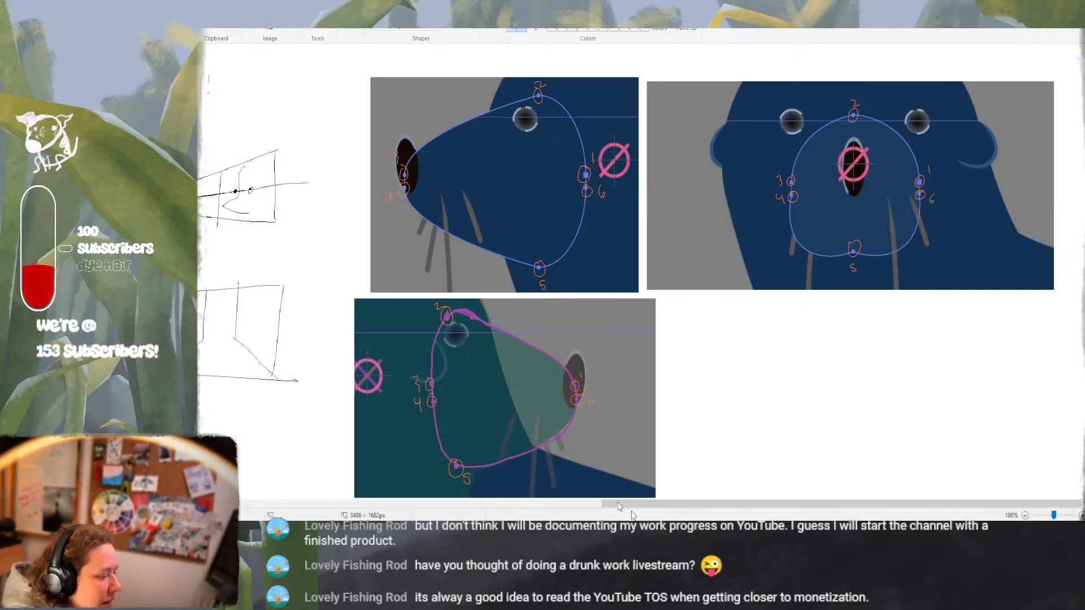
# Switch to After Effects and compare the Muzzle path at frames 1 and 2
pyautogui.moveTo(686, 531)
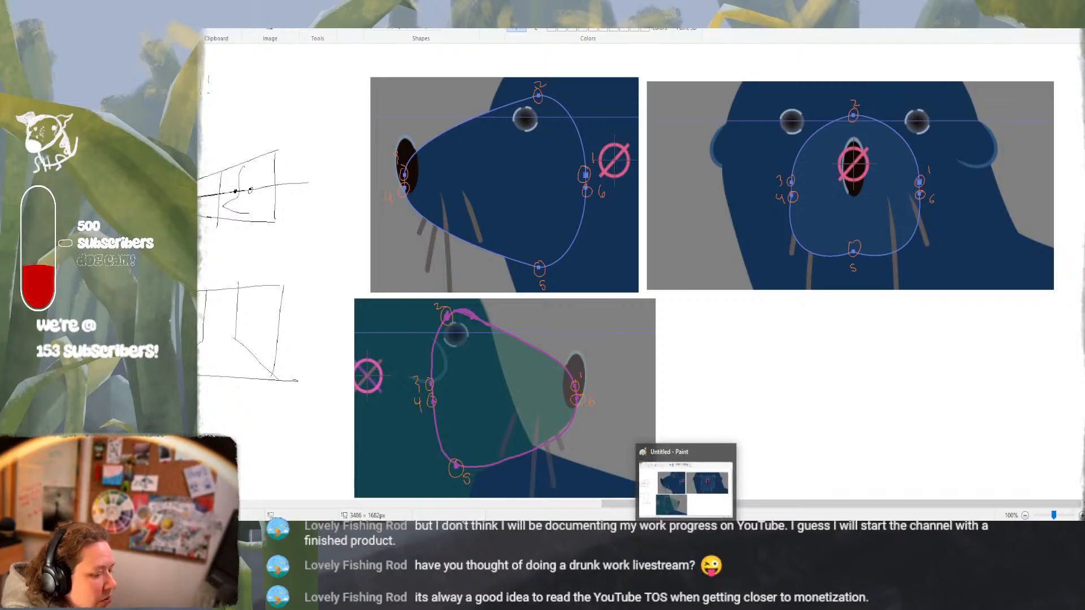
pyautogui.click(617, 531)
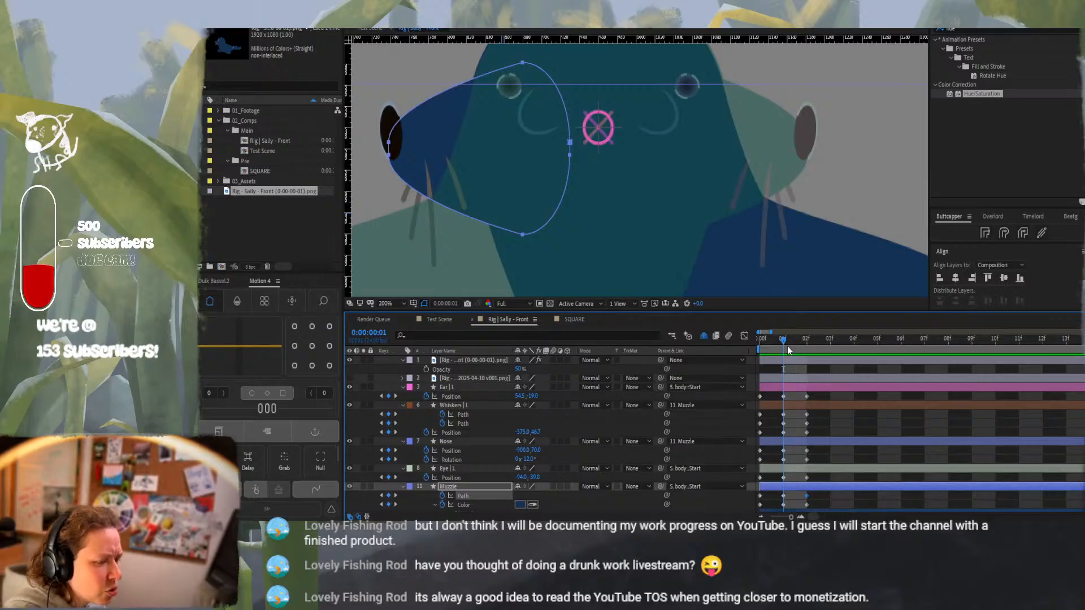
pyautogui.moveTo(788, 345); pyautogui.dragTo(809, 348)
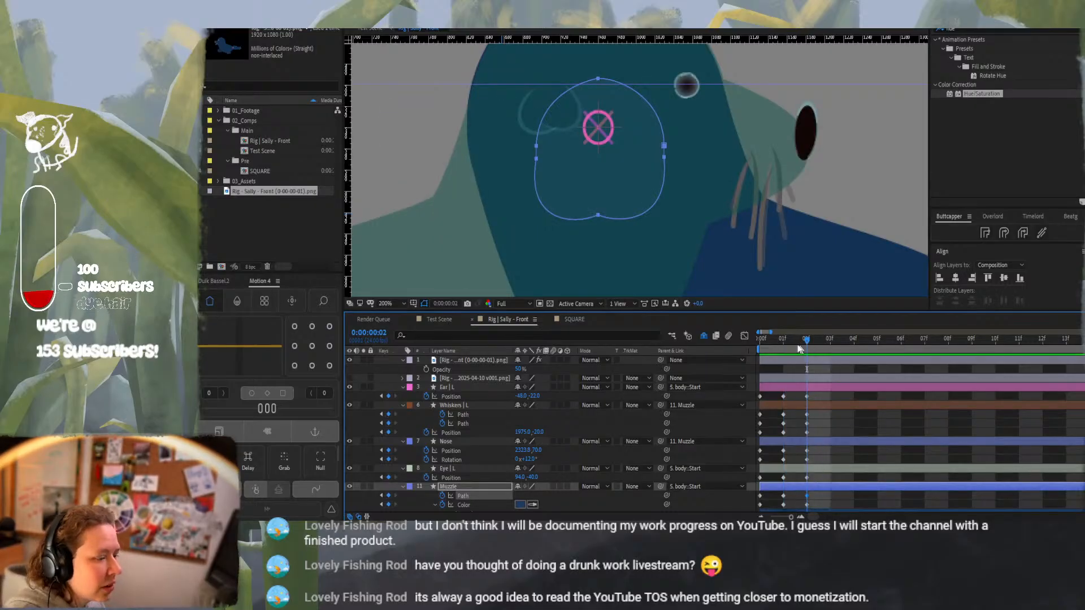
pyautogui.click(778, 338)
pyautogui.moveTo(777, 337)
pyautogui.mouseDown()
pyautogui.moveTo(761, 337)
pyautogui.moveTo(806, 350)
pyautogui.moveTo(755, 346)
pyautogui.moveTo(780, 354)
pyautogui.mouseUp()
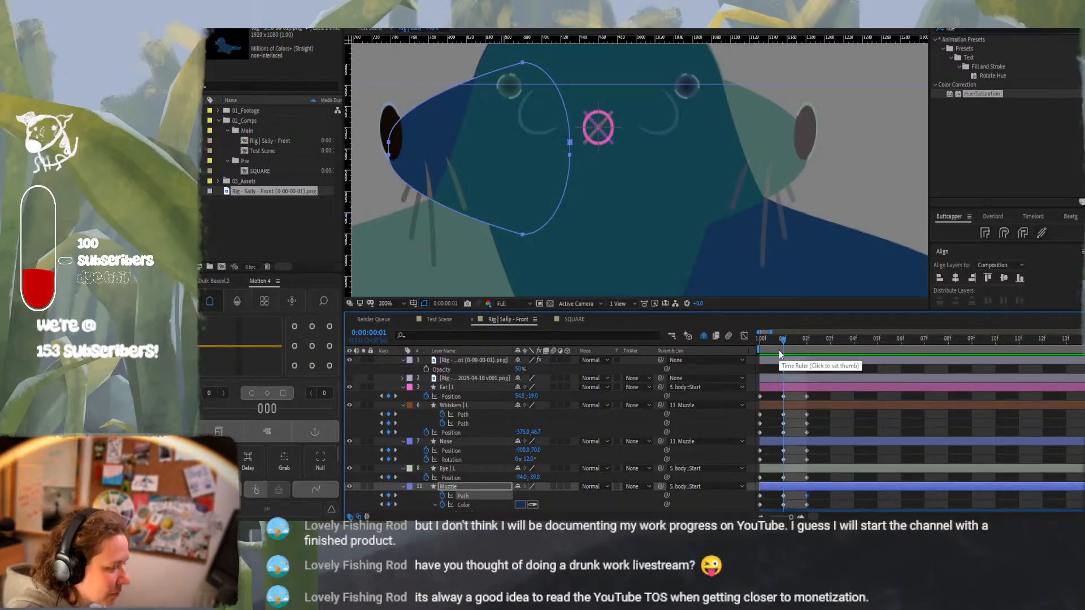
# Try to copy the left whiskers' frame 1 keyframes to frame 2, then undo the attempt
pyautogui.moveTo(792, 434); pyautogui.dragTo(778, 416)
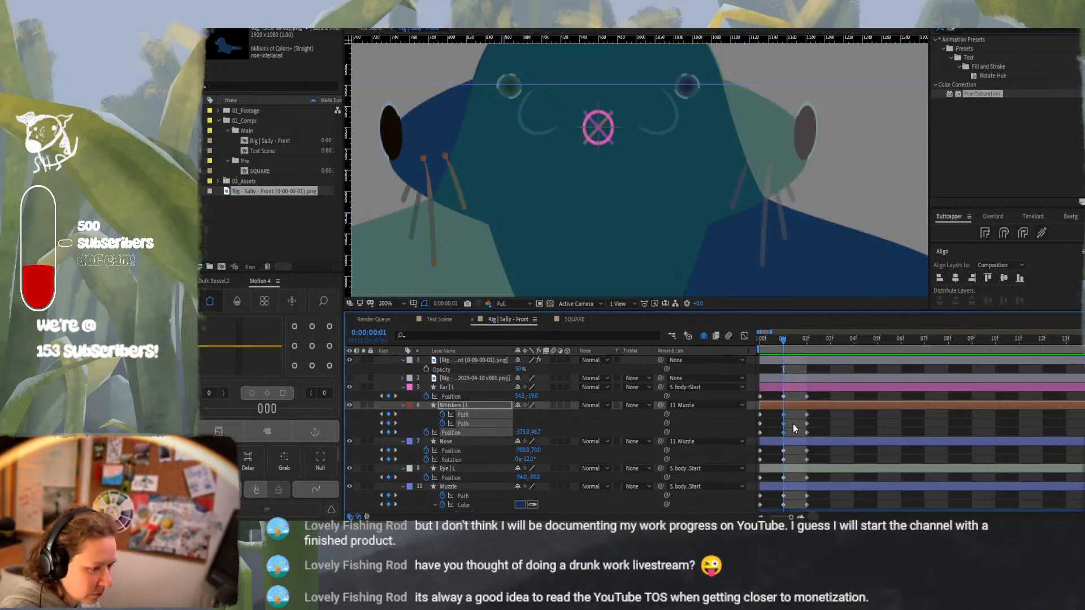
pyautogui.press('pagedown')
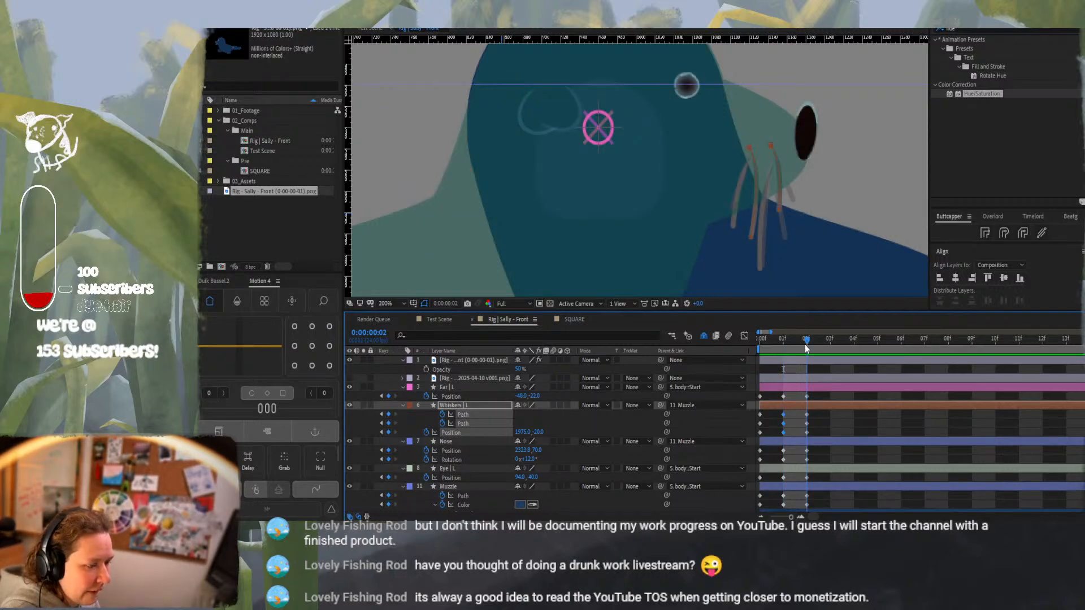
pyautogui.click(807, 415)
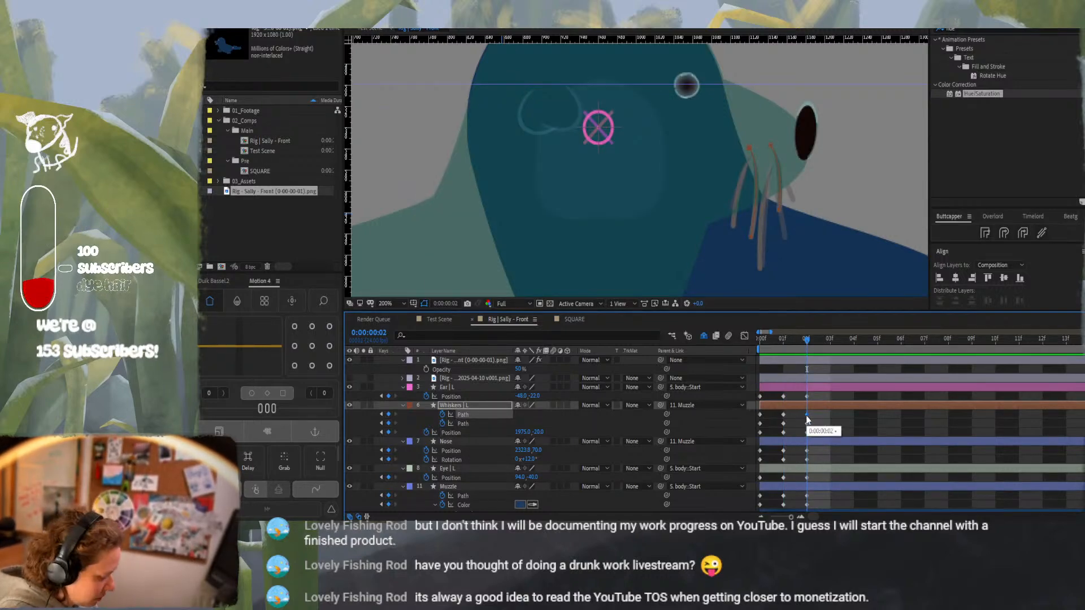
pyautogui.hotkey('ctrl', 'v')
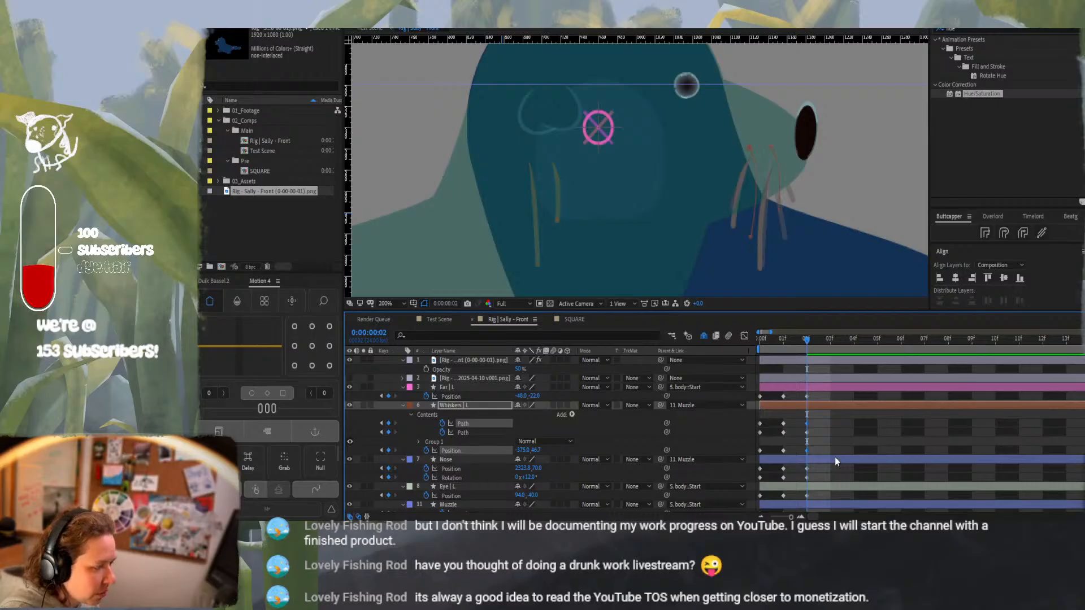
pyautogui.hotkey('ctrl', 'z')
pyautogui.keyDown('shift'); pyautogui.click(464, 433); pyautogui.keyUp('shift')
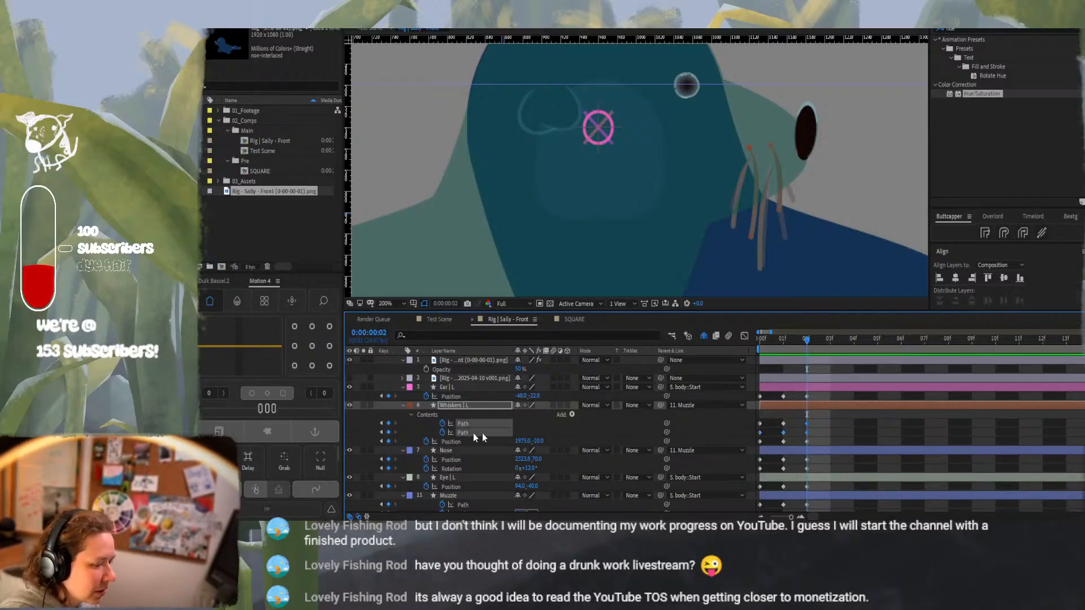
pyautogui.click(783, 432)
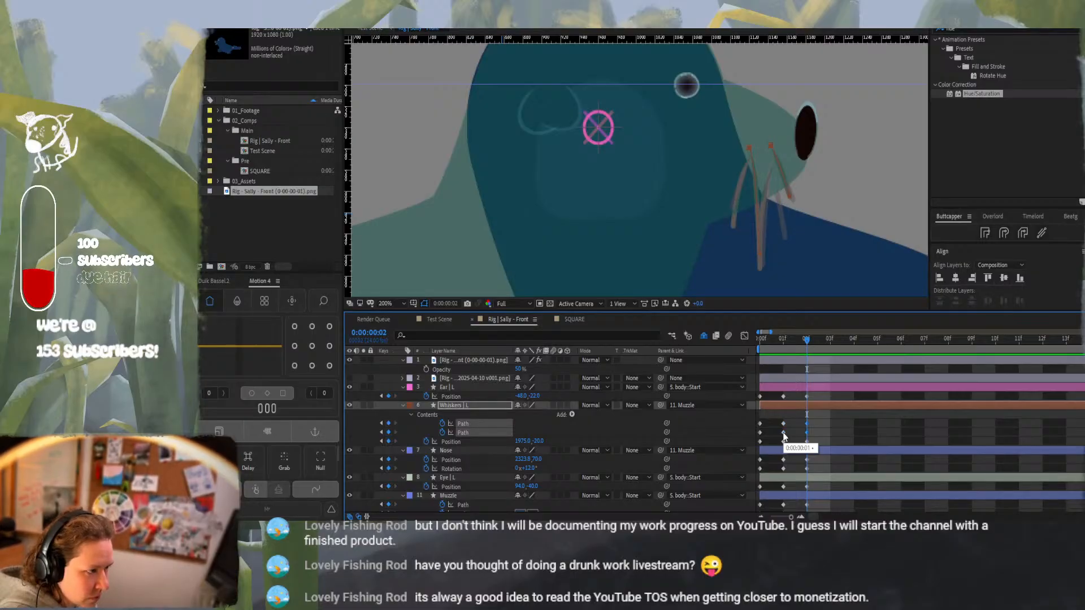
pyautogui.hotkey('ctrl', 'z')
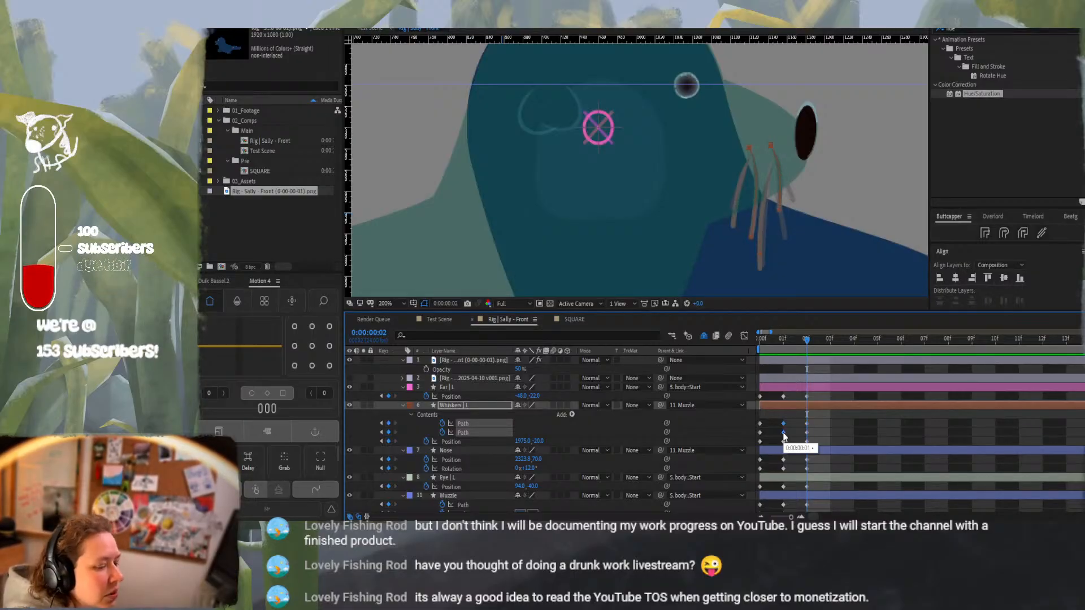
pyautogui.hotkey('ctrl', 'z')
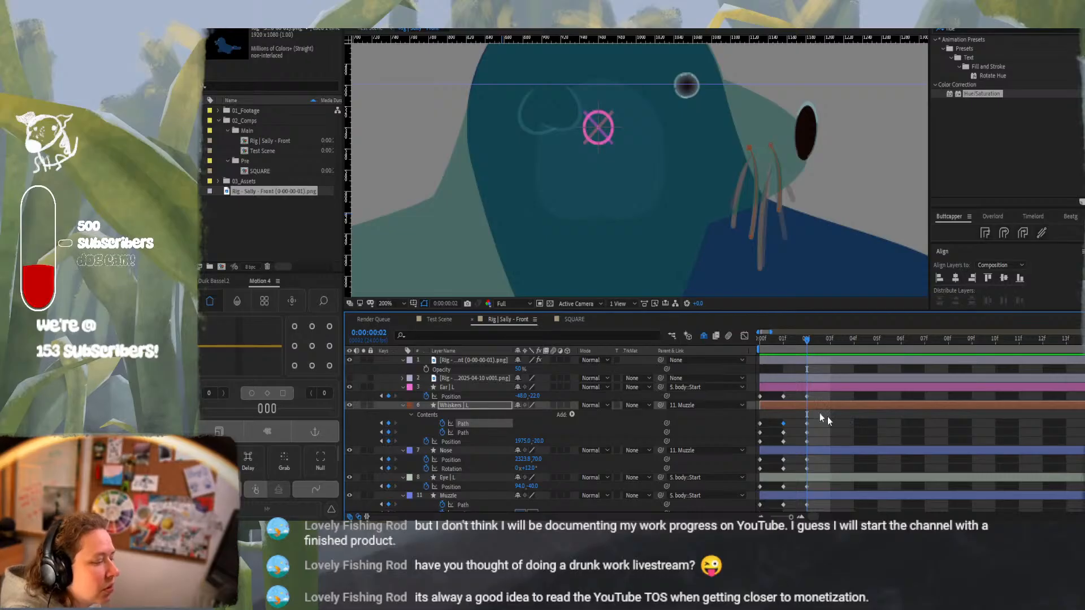
# Copy the Muzzle layer's Path keyframe from frame 1 and paste it at frame 2
pyautogui.scroll(-2, 507, 413)
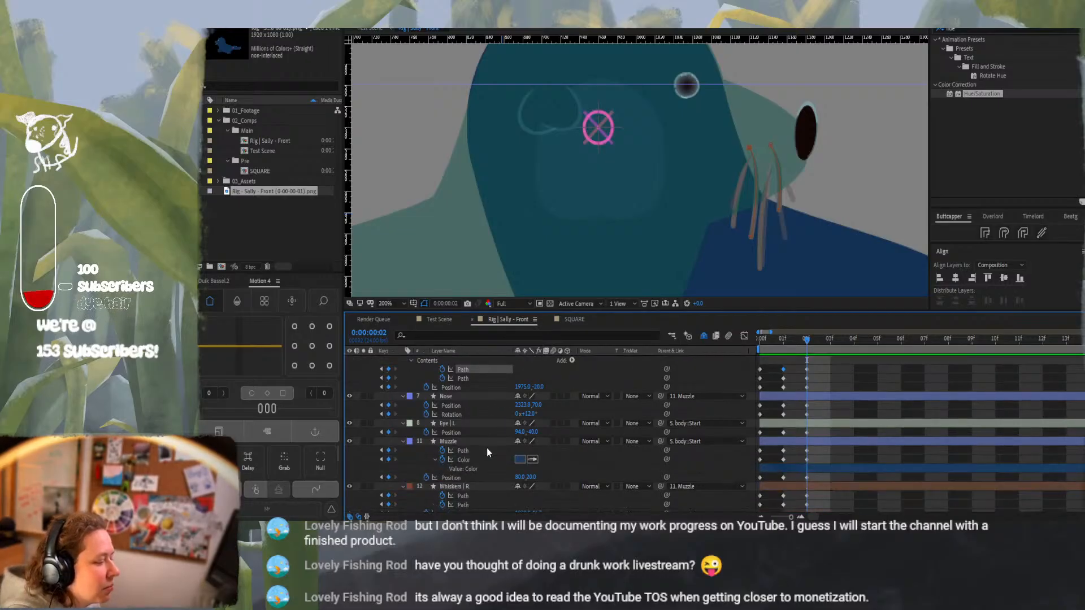
pyautogui.click(477, 441)
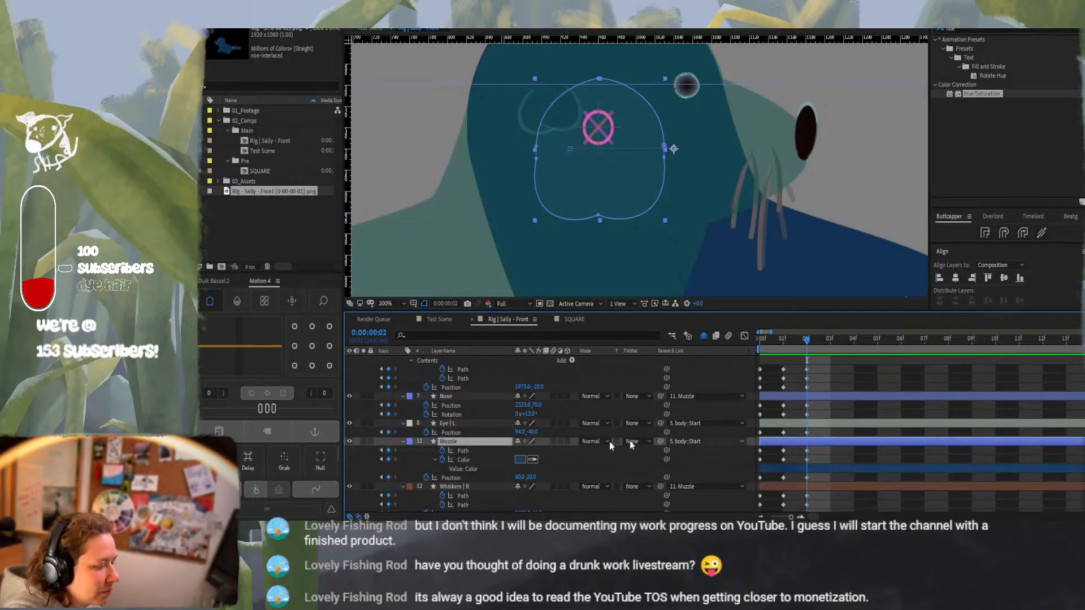
pyautogui.click(784, 450)
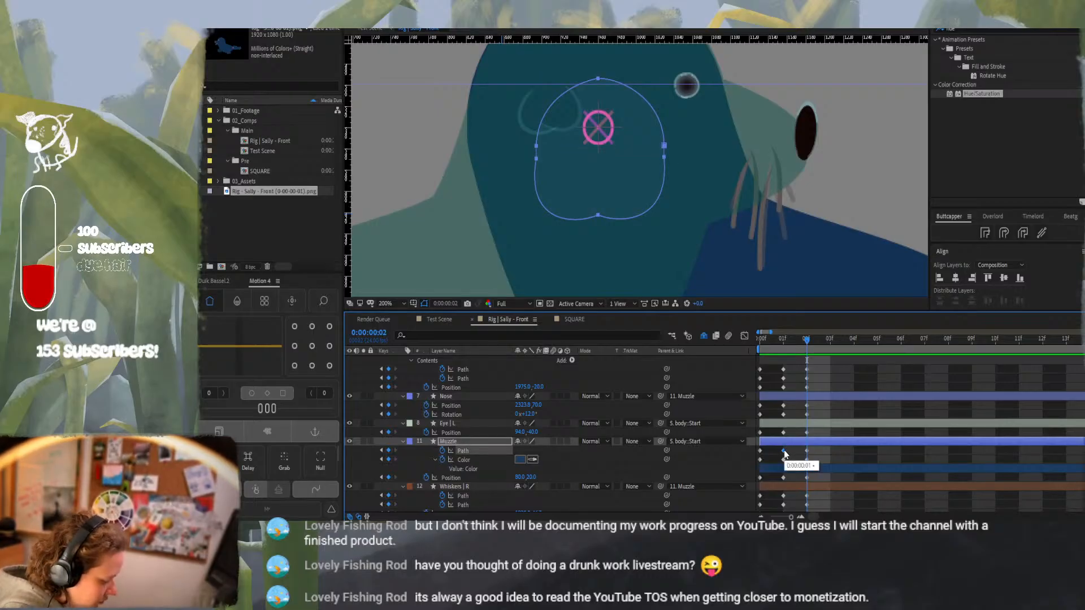
pyautogui.hotkey('ctrl', 'c')
pyautogui.hotkey('ctrl', 'v')
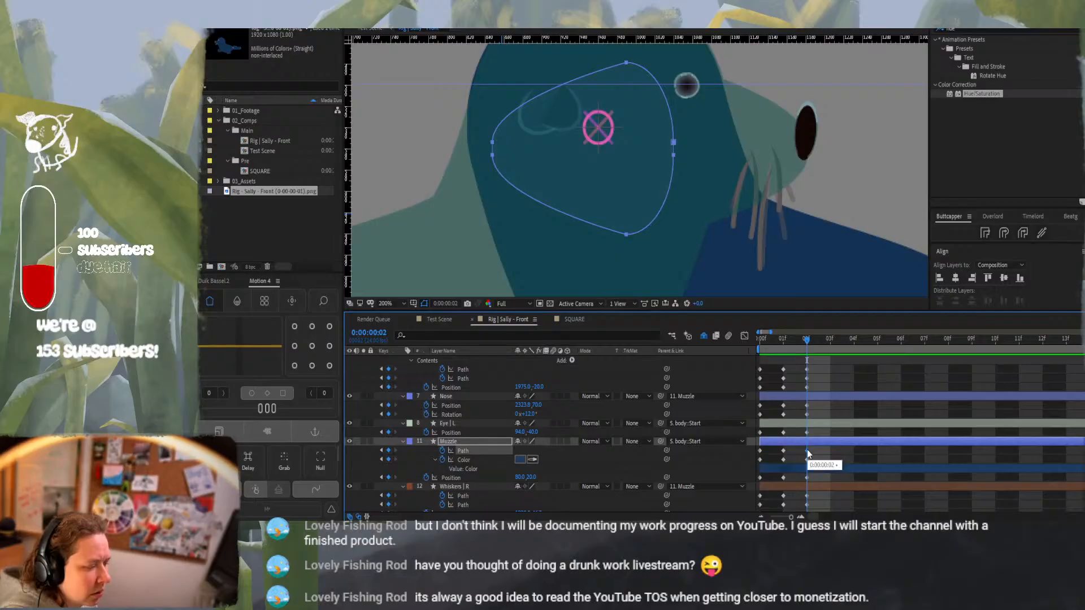
# Place guides along the muzzle path's rear, upper and lower extents at frame 2, and check the numbered captures in Paint
pyautogui.click(673, 143)
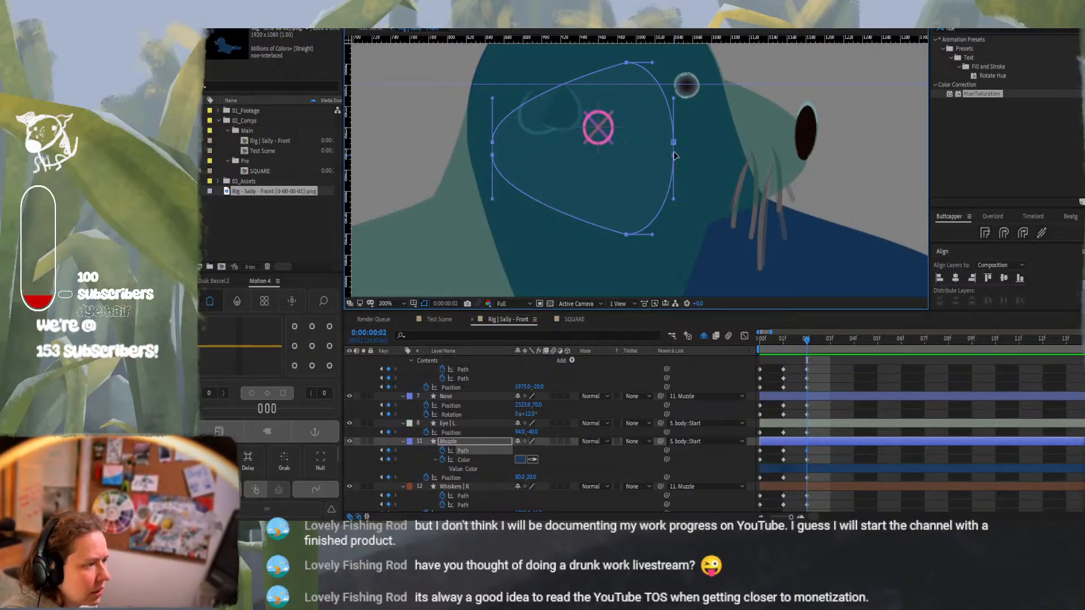
pyautogui.click(674, 143)
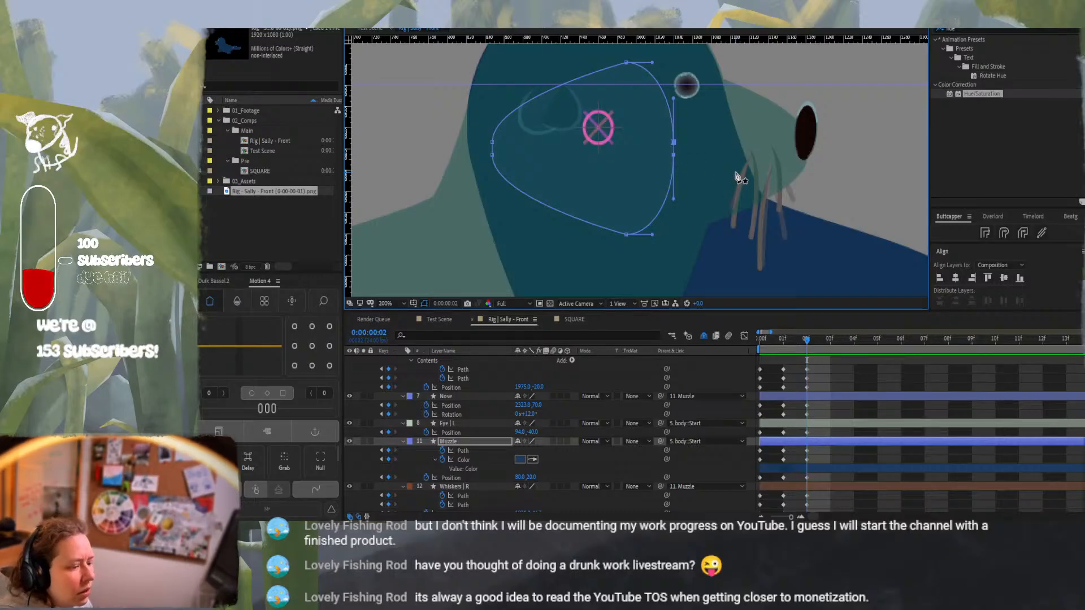
pyautogui.click(472, 443)
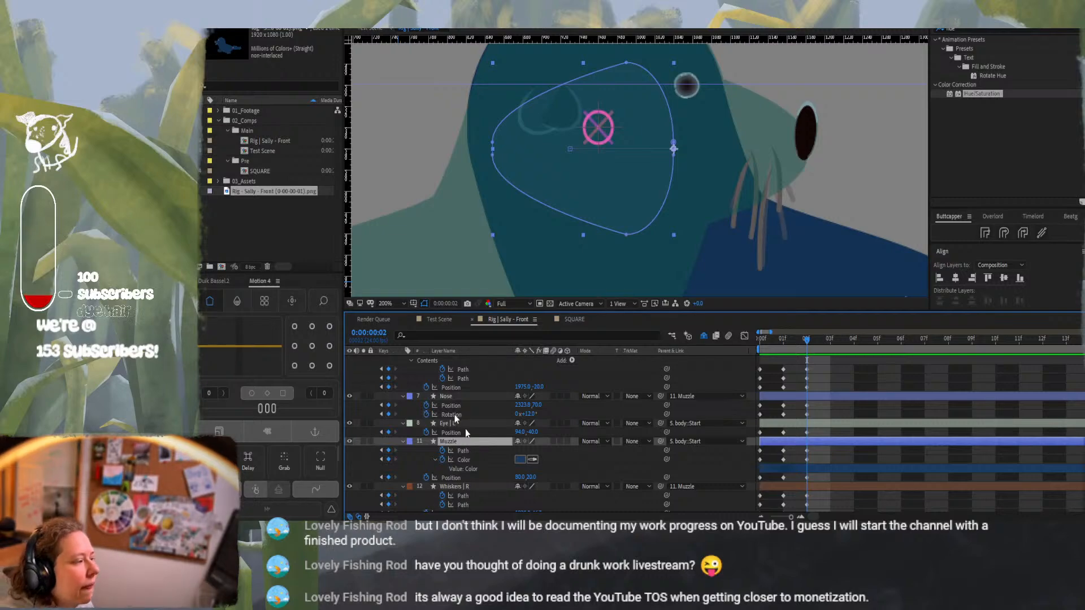
pyautogui.moveTo(347, 146); pyautogui.dragTo(672, 187)
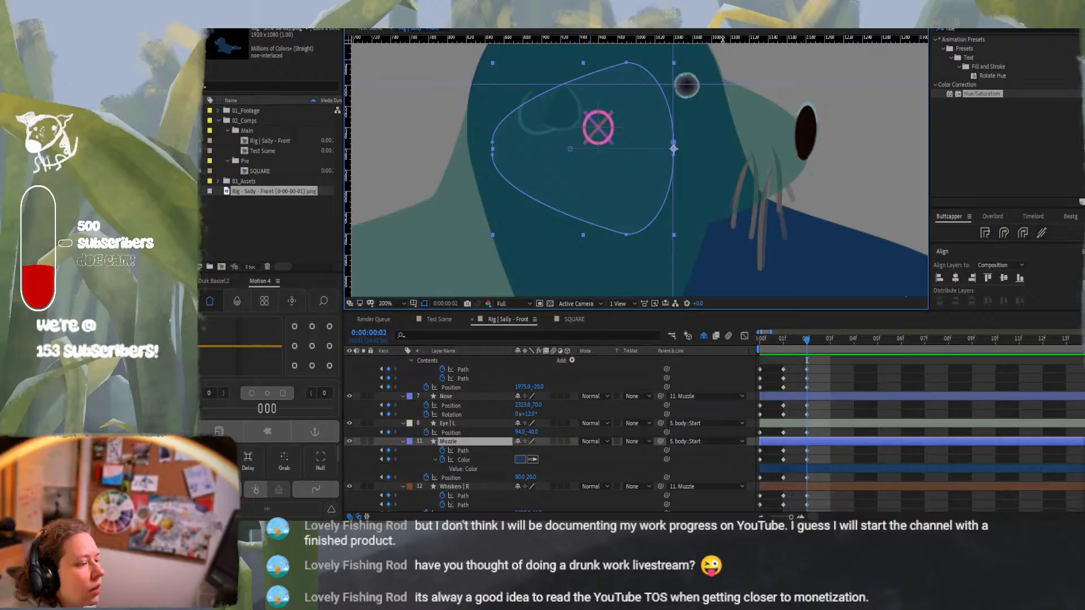
pyautogui.moveTo(719, 39); pyautogui.dragTo(720, 63)
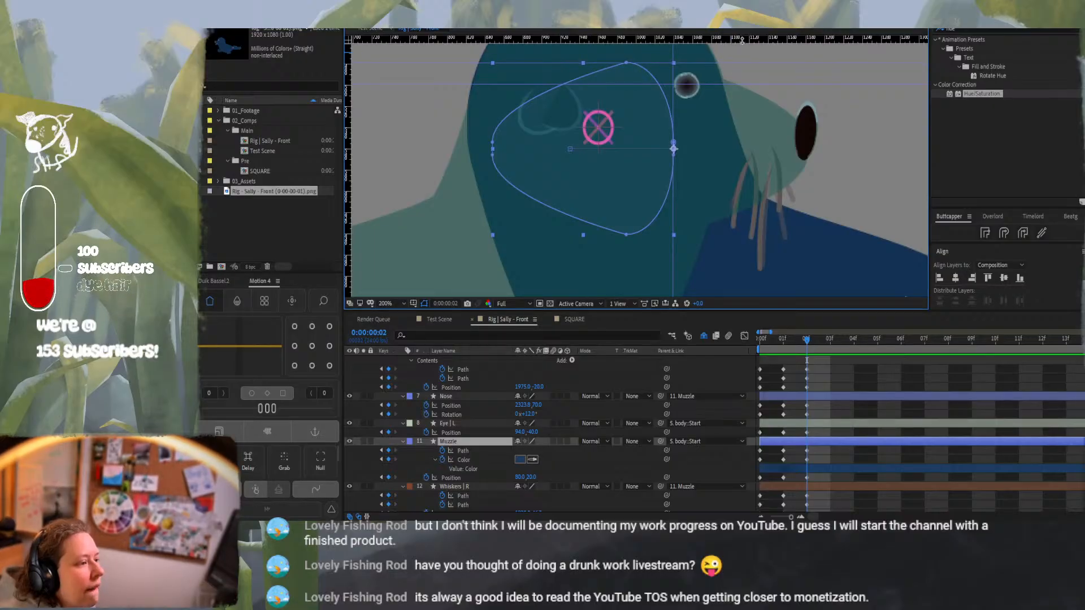
pyautogui.moveTo(742, 40); pyautogui.dragTo(738, 235)
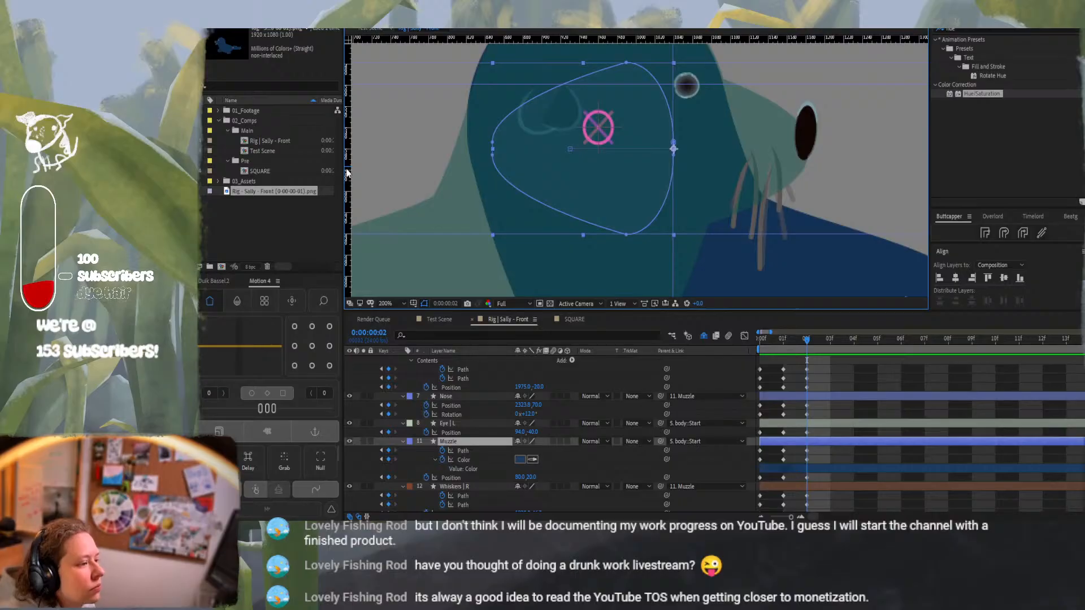
pyautogui.hotkey('alt', 'Tab')
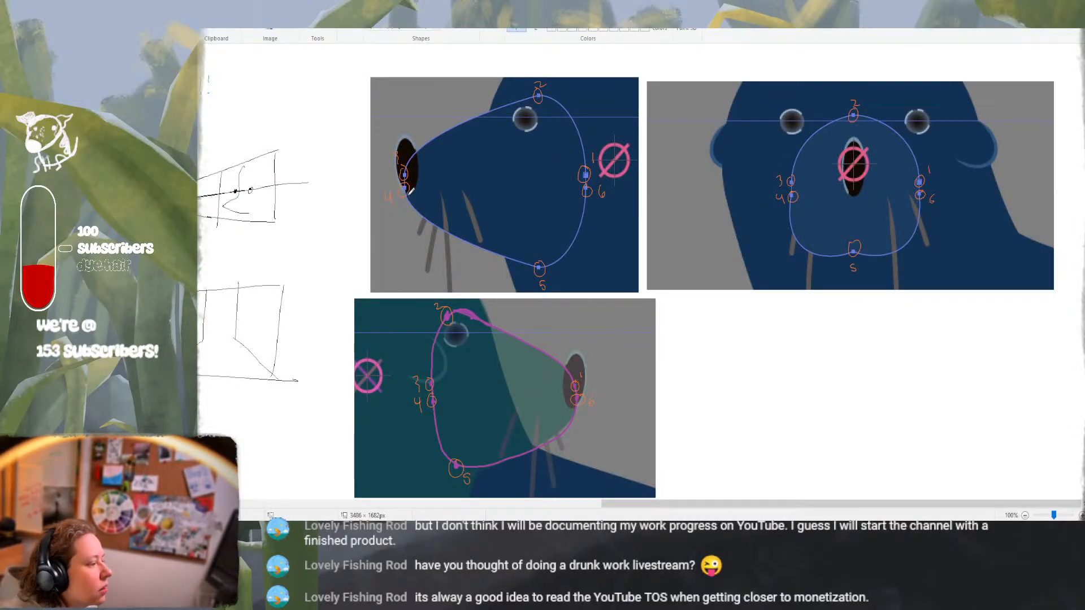
pyautogui.hotkey('alt', 'Tab')
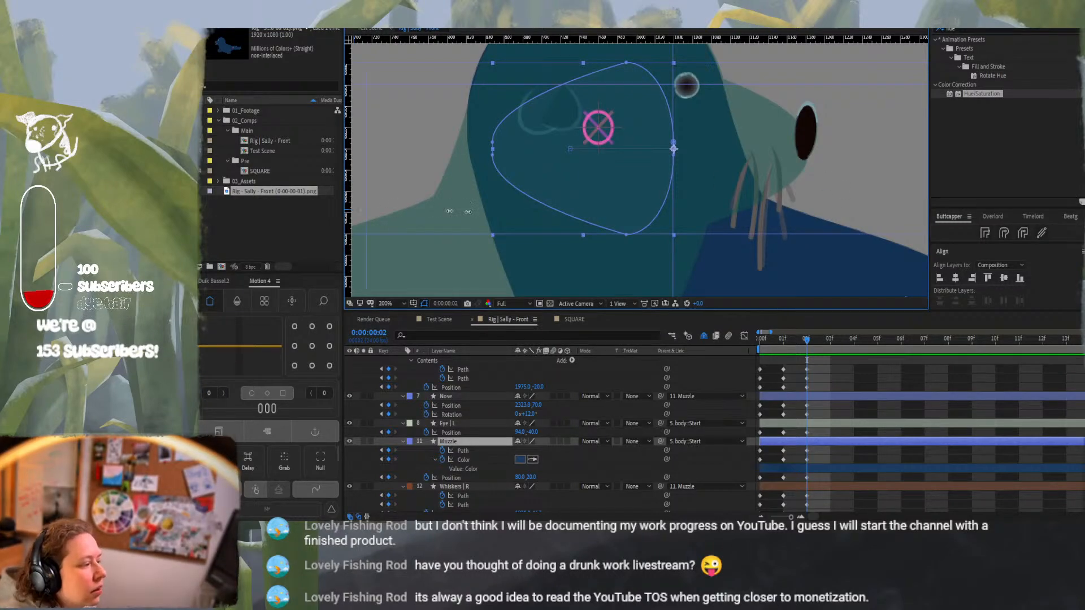
# Place a vertical guide at the nose, and move the Muzzle layer right to about X 271 so its narrow end meets the rear guide
pyautogui.moveTo(468, 212); pyautogui.dragTo(807, 210)
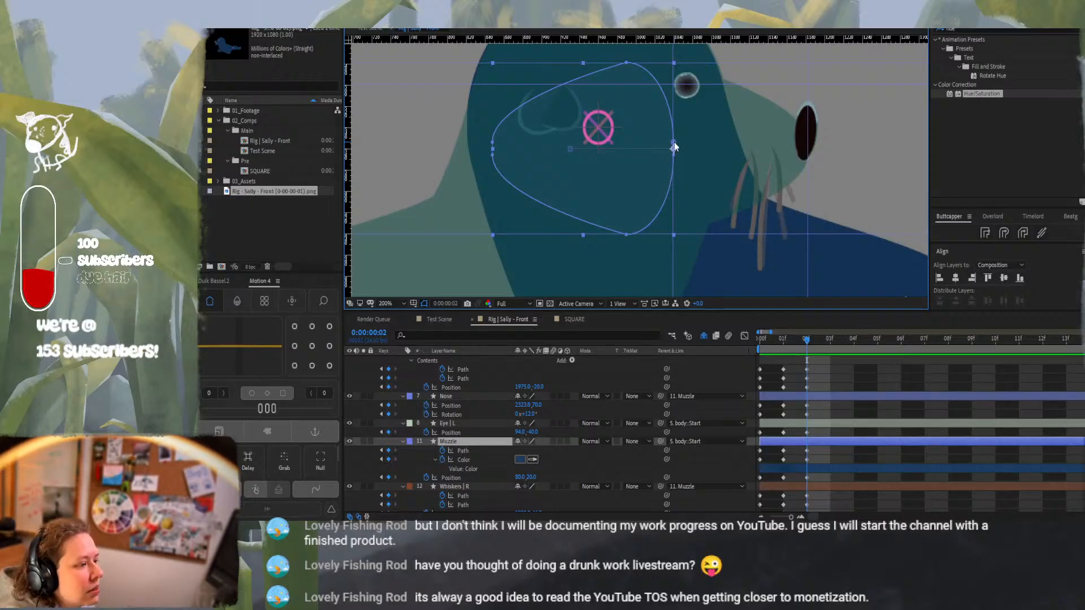
pyautogui.click(505, 445)
pyautogui.hotkey('shift', 'Right')
pyautogui.hotkey('shift', 'Right')
pyautogui.hotkey('shift', 'Right')
pyautogui.hotkey('shift', 'Right')
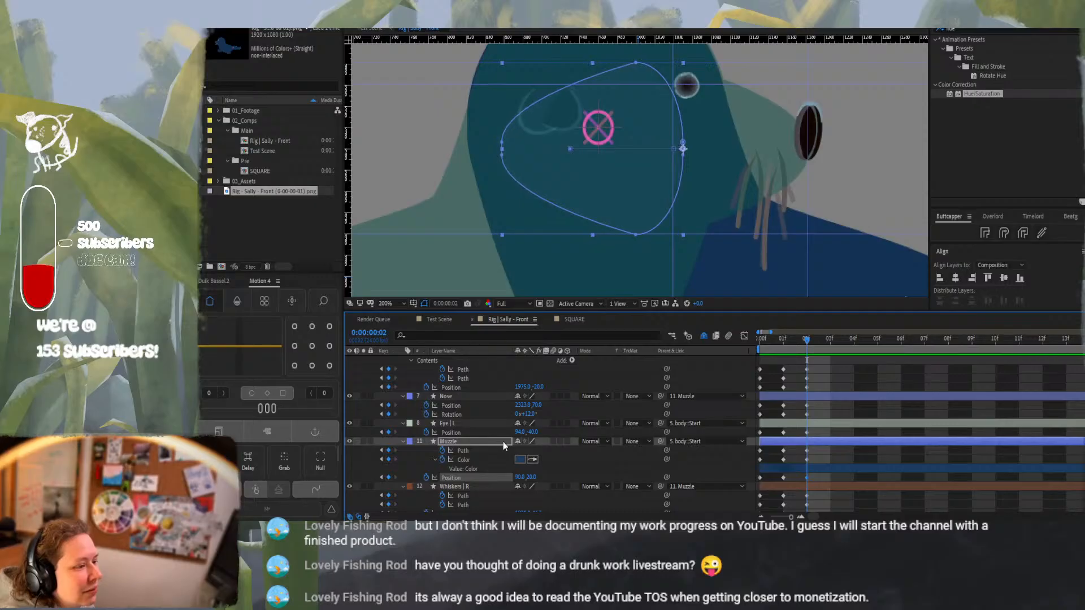
pyautogui.hotkey('shift', 'Right')
pyautogui.hotkey('shift', 'Right')
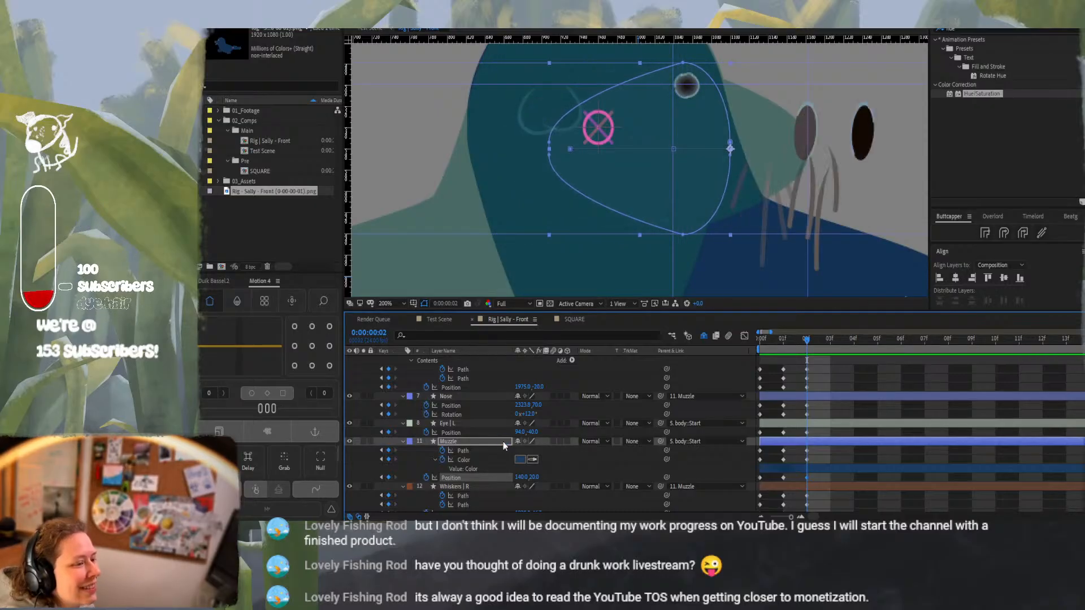
pyautogui.hotkey('shift', 'Right')
pyautogui.hotkey('shift', 'Right')
pyautogui.hotkey('shift', 'Right')
pyautogui.hotkey('shift', 'Right')
pyautogui.hotkey('shift', 'Right')
pyautogui.hotkey('shift', 'Right')
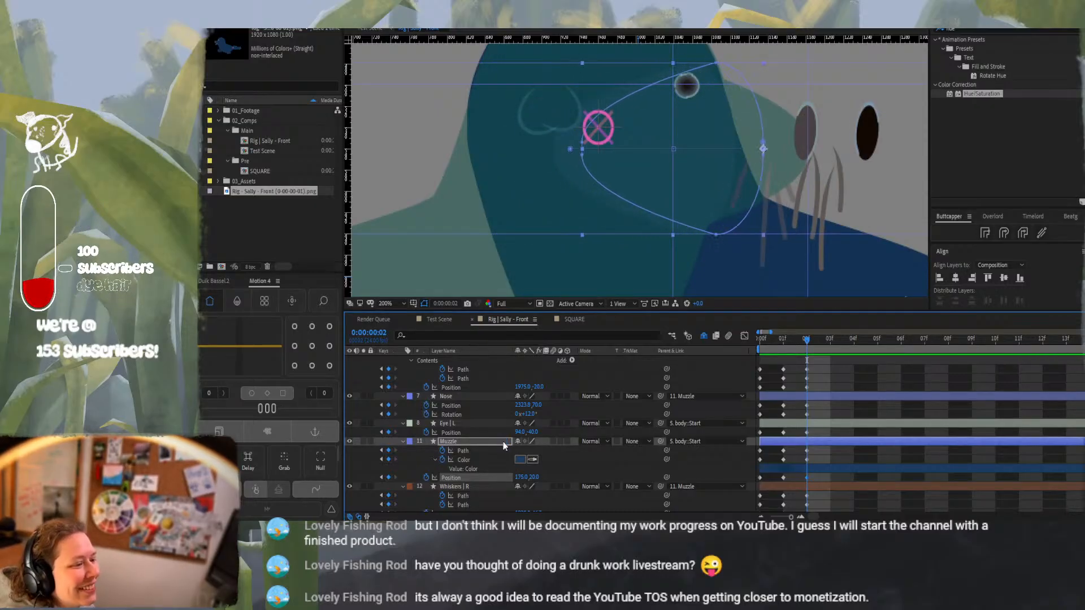
pyautogui.hotkey('shift', 'Right')
pyautogui.hotkey('shift', 'Right')
pyautogui.hotkey('shift', 'Right')
pyautogui.hotkey('shift', 'Right')
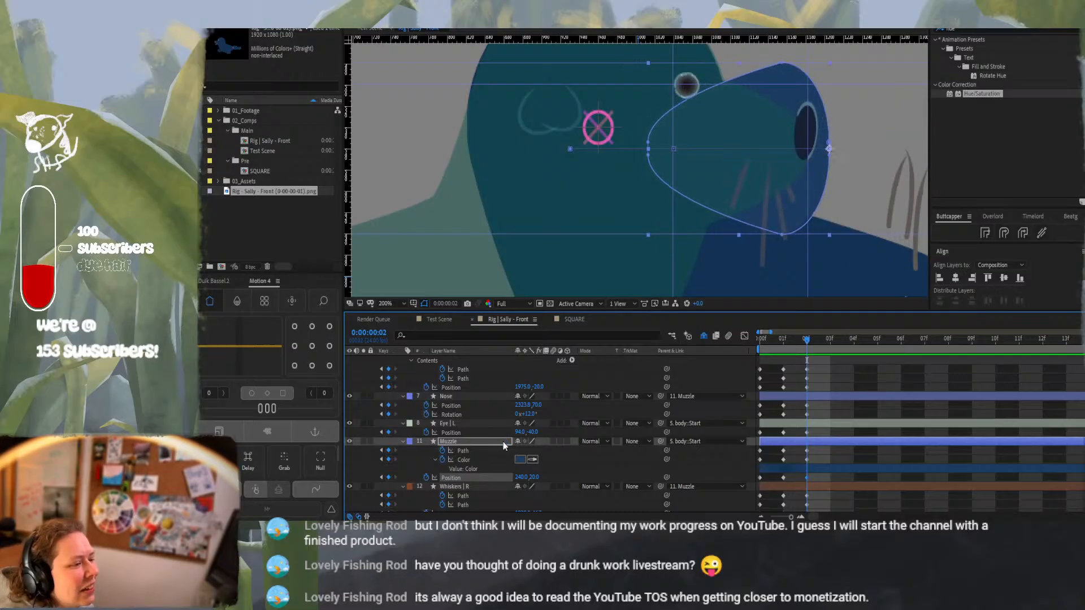
pyautogui.hotkey('shift', 'Right')
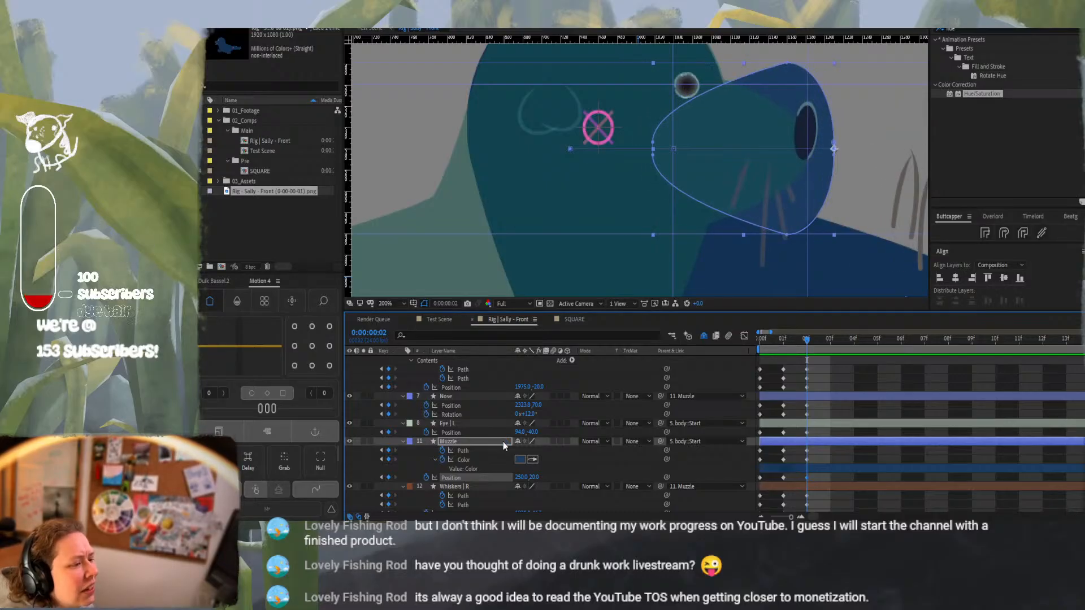
pyautogui.hotkey('shift', 'Right')
pyautogui.hotkey('shift', 'Right')
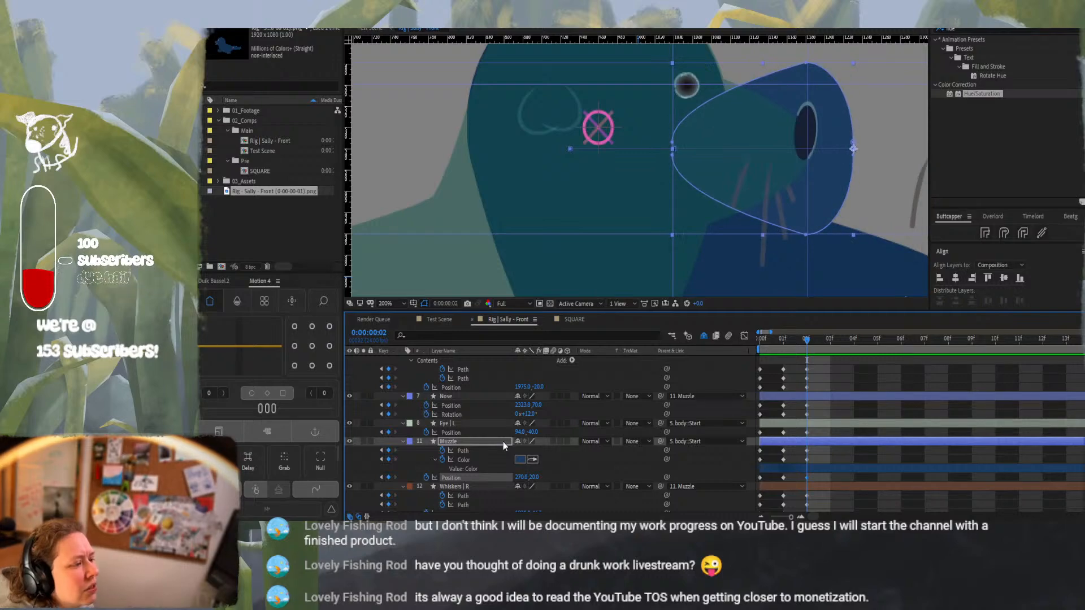
pyautogui.press('Right')
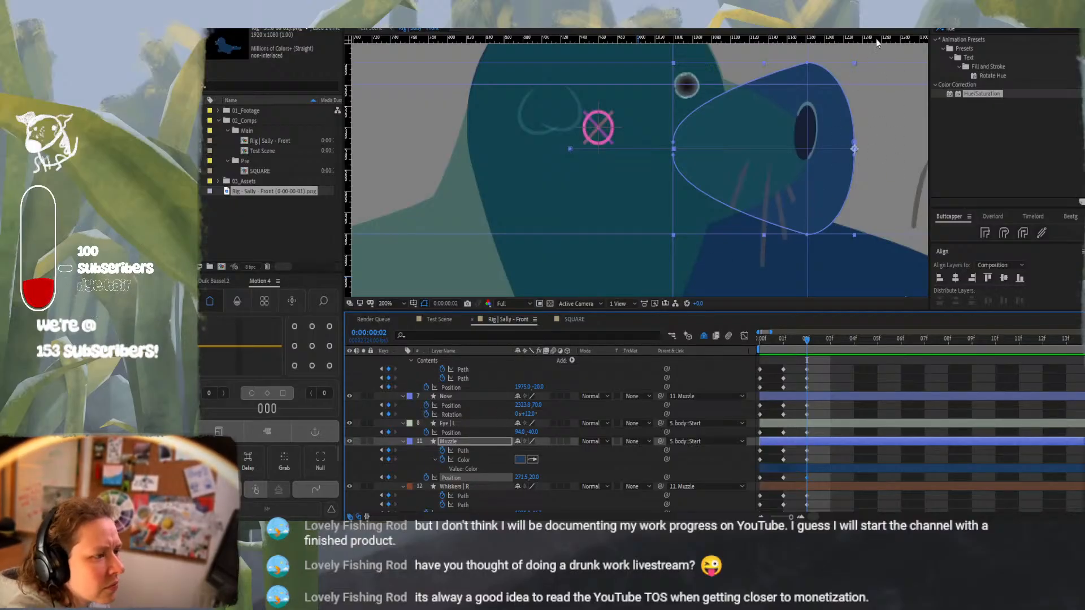
# Place two horizontal guides through the upper and lower vertices of the muzzle's side pairs, with the Muzzle path active
pyautogui.moveTo(876, 38); pyautogui.dragTo(875, 142)
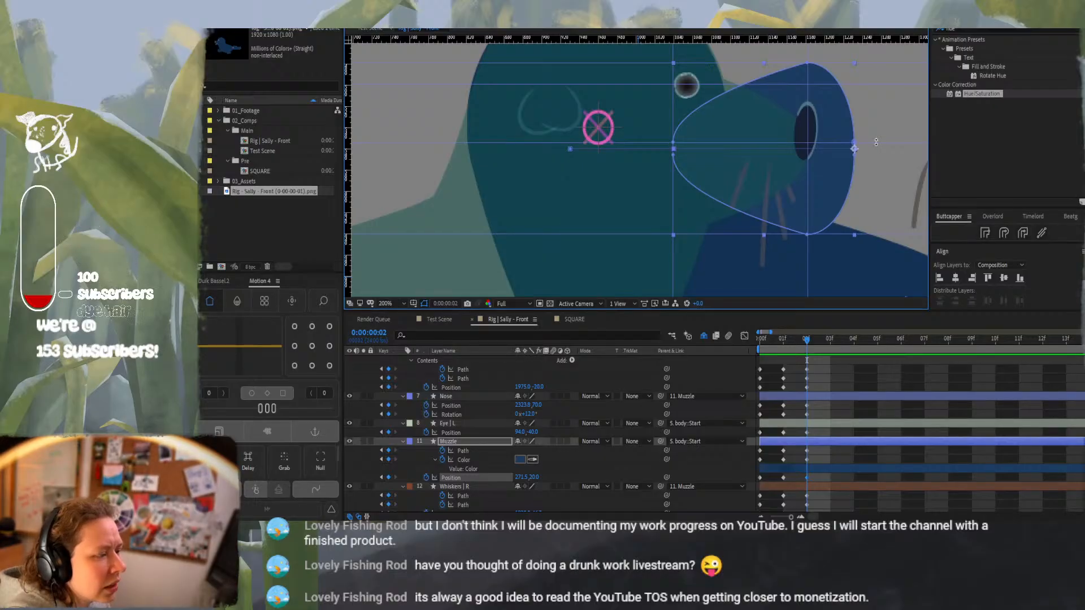
pyautogui.press('.')
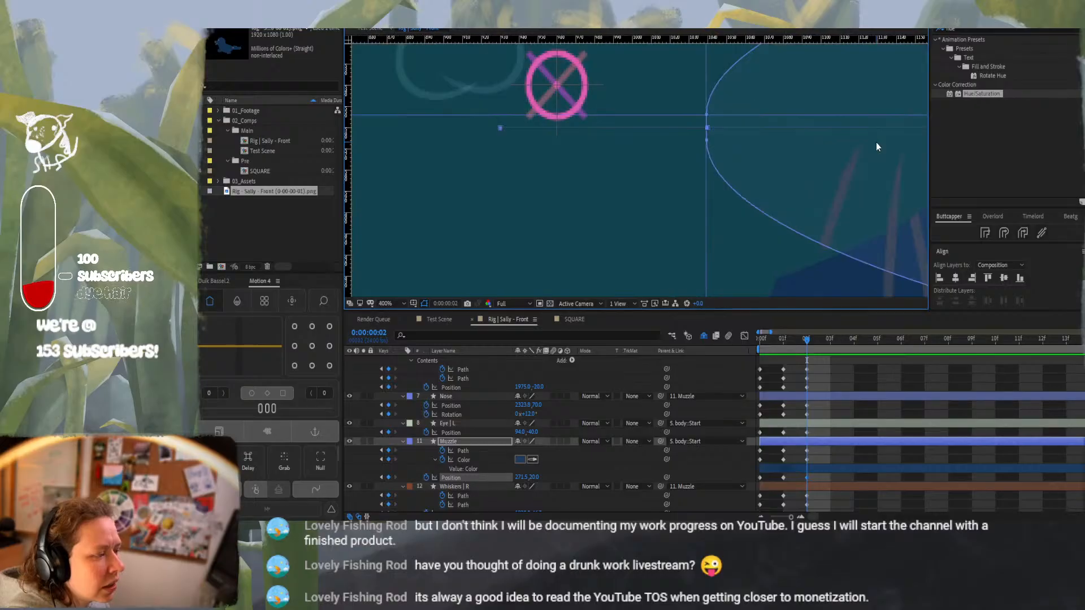
pyautogui.click(847, 378)
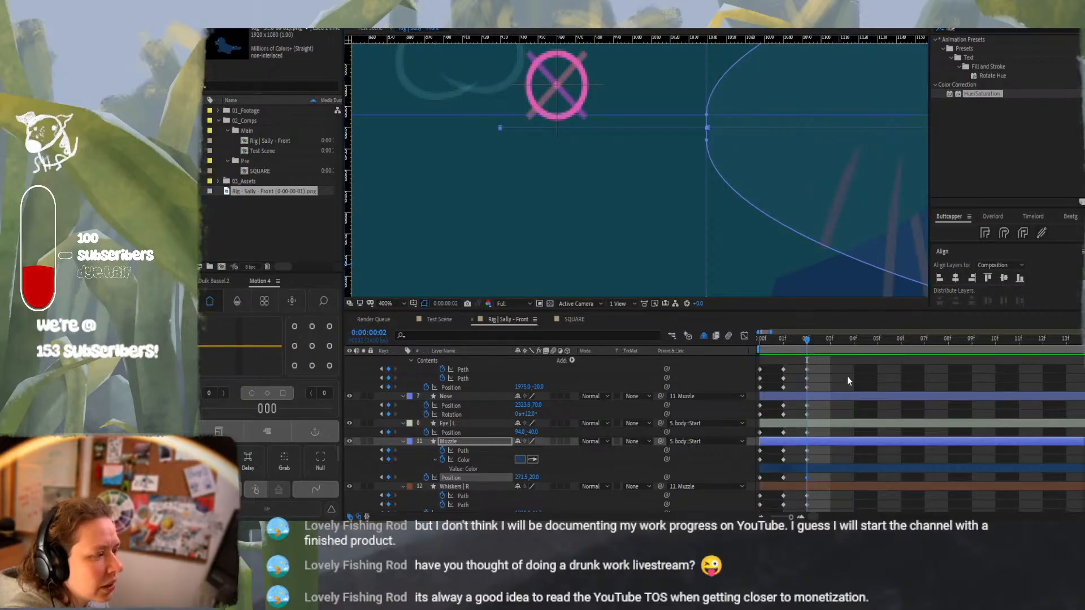
pyautogui.click(481, 444)
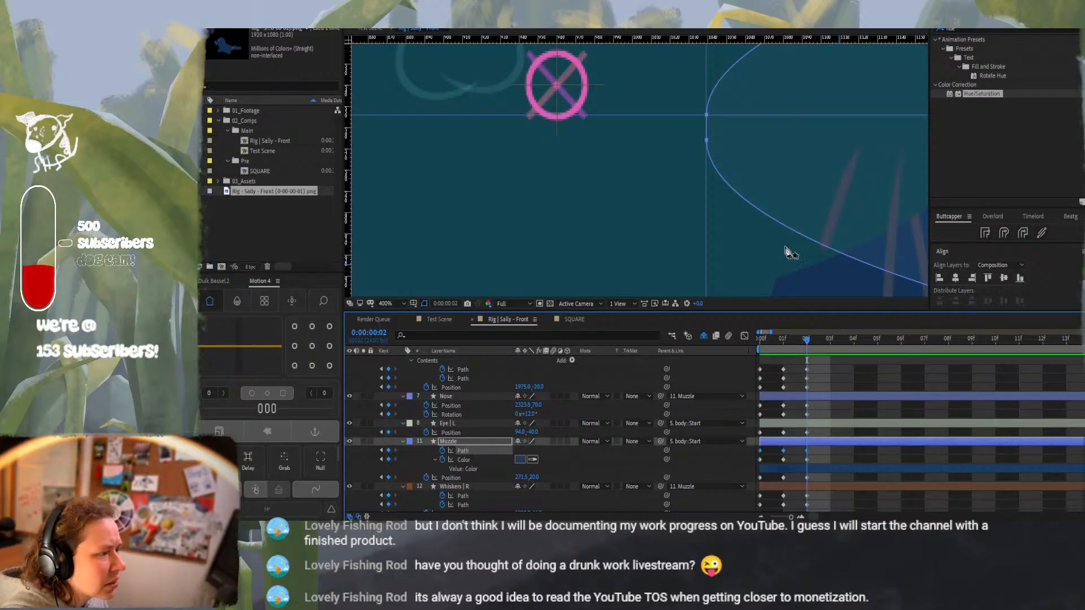
pyautogui.press(',')
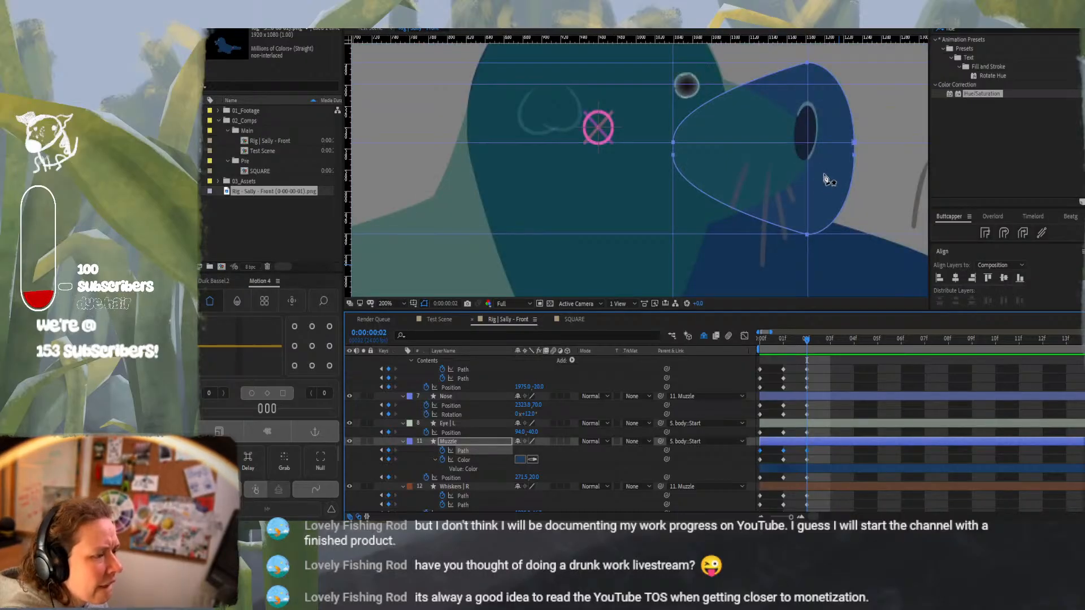
pyautogui.press('.')
pyautogui.press(',')
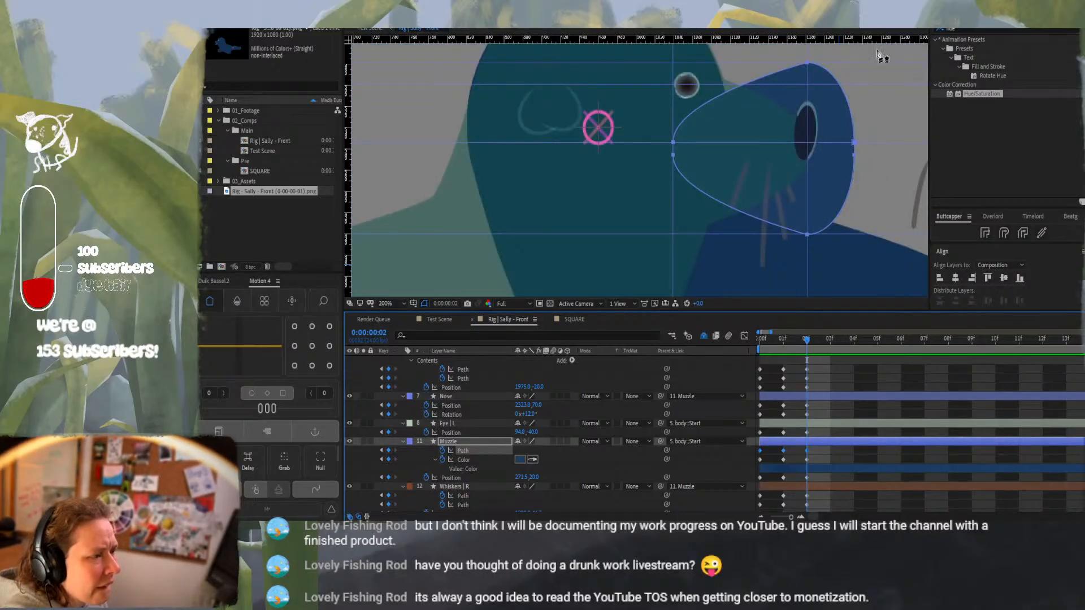
pyautogui.moveTo(879, 42); pyautogui.dragTo(878, 153)
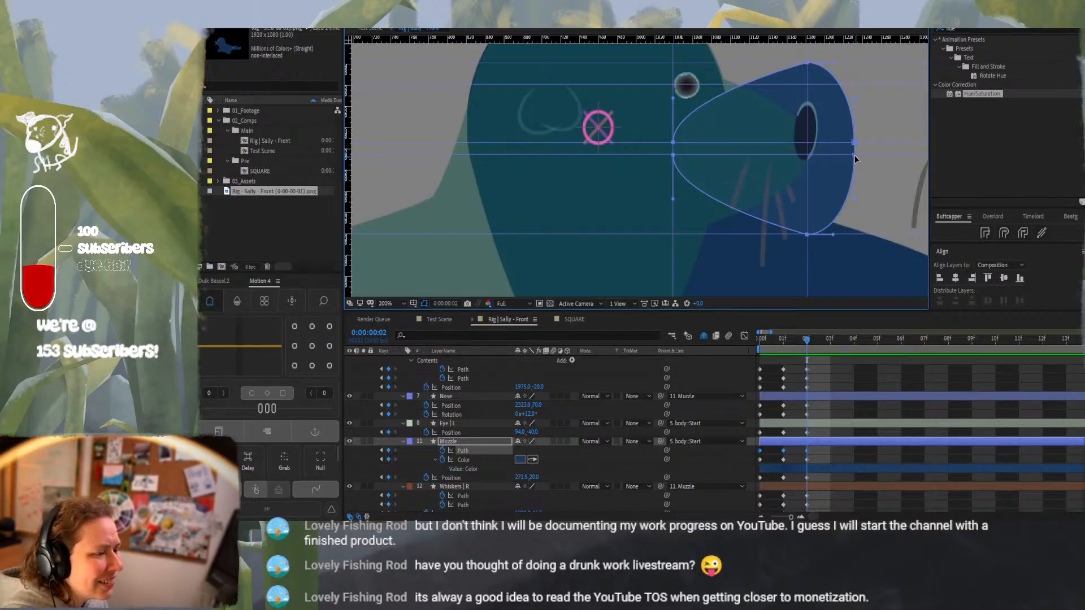
# Shift the muzzle's vertices 1 and 6 left onto the vertical guide at the nose
pyautogui.click(854, 154)
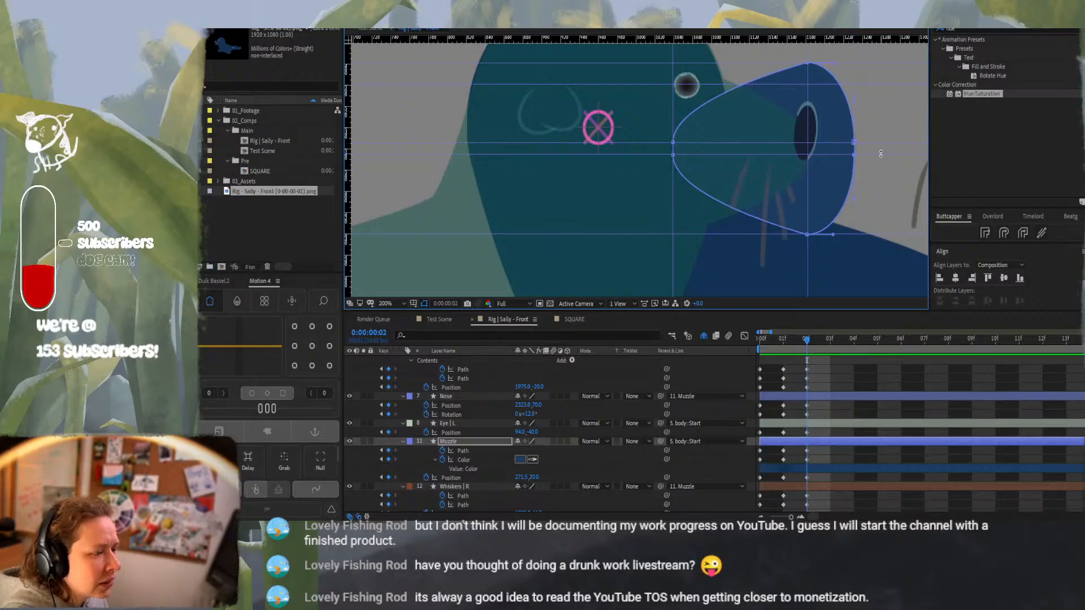
pyautogui.hotkey('shift', 'Left')
pyautogui.hotkey('shift', 'Left')
pyautogui.hotkey('shift', 'Left')
pyautogui.hotkey('shift', 'Left')
pyautogui.hotkey('shift', 'Left')
pyautogui.hotkey('shift', 'Left')
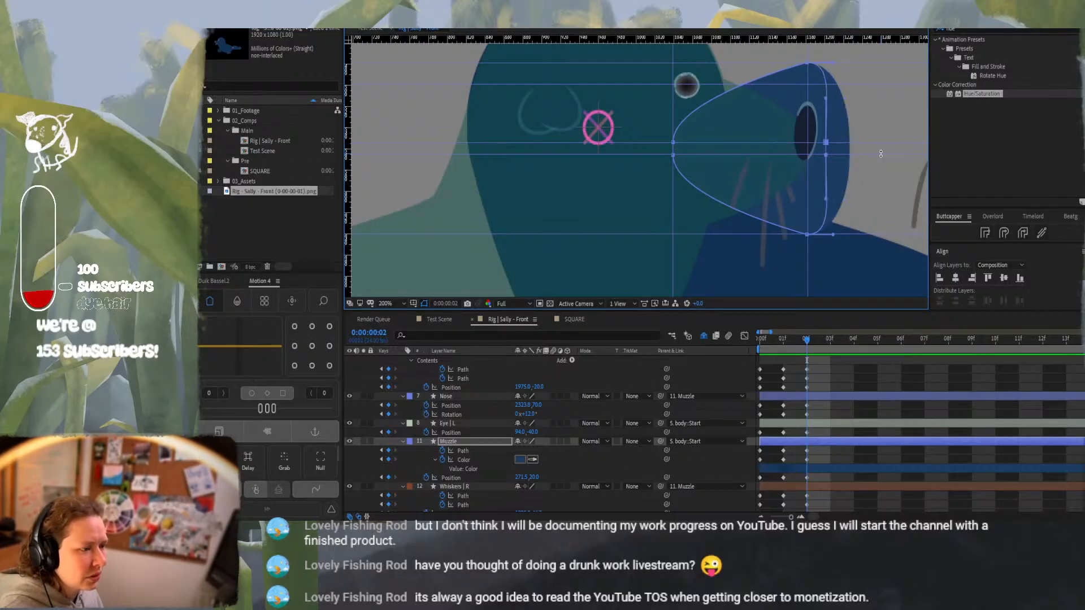
pyautogui.hotkey('shift', 'Left')
pyautogui.hotkey('shift', 'Left')
pyautogui.hotkey('shift', 'Left')
pyautogui.hotkey('shift', 'Left')
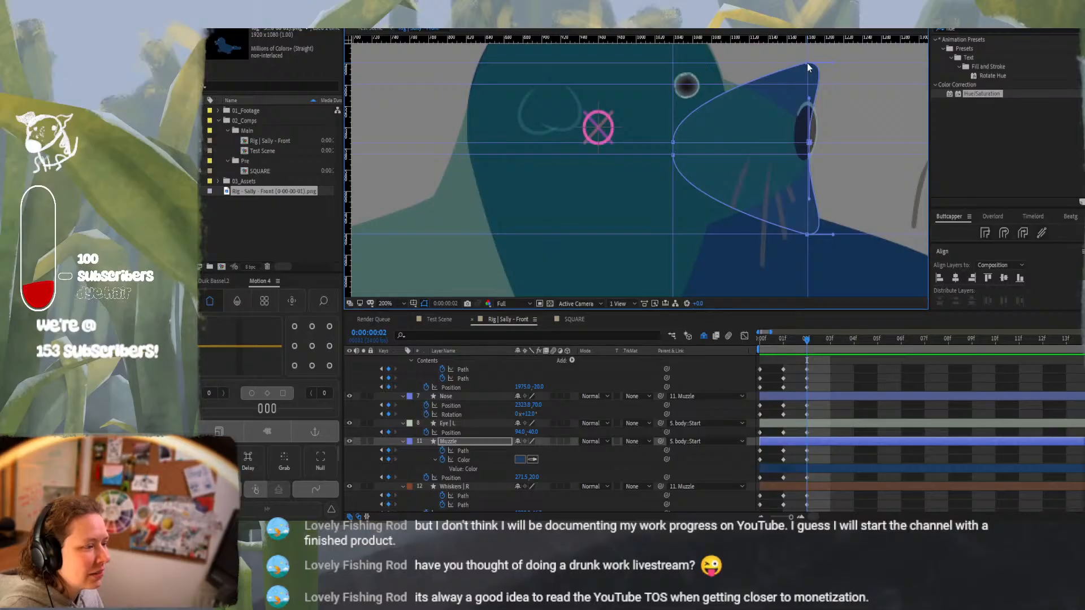
# Switch to Paint and examine the numbered captures to match the muzzle's vertices with the mirrored outline
pyautogui.hotkey('alt', 'Tab')
pyautogui.hotkey('alt', 'Tab')
pyautogui.hotkey('alt', 'Tab')
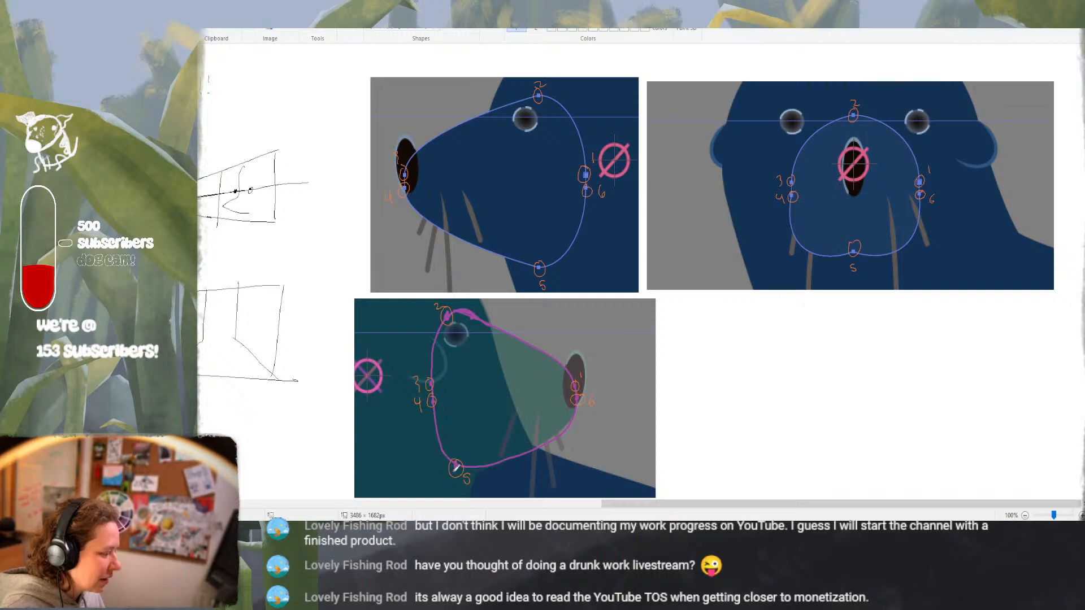
pyautogui.hotkey('alt', 'Tab')
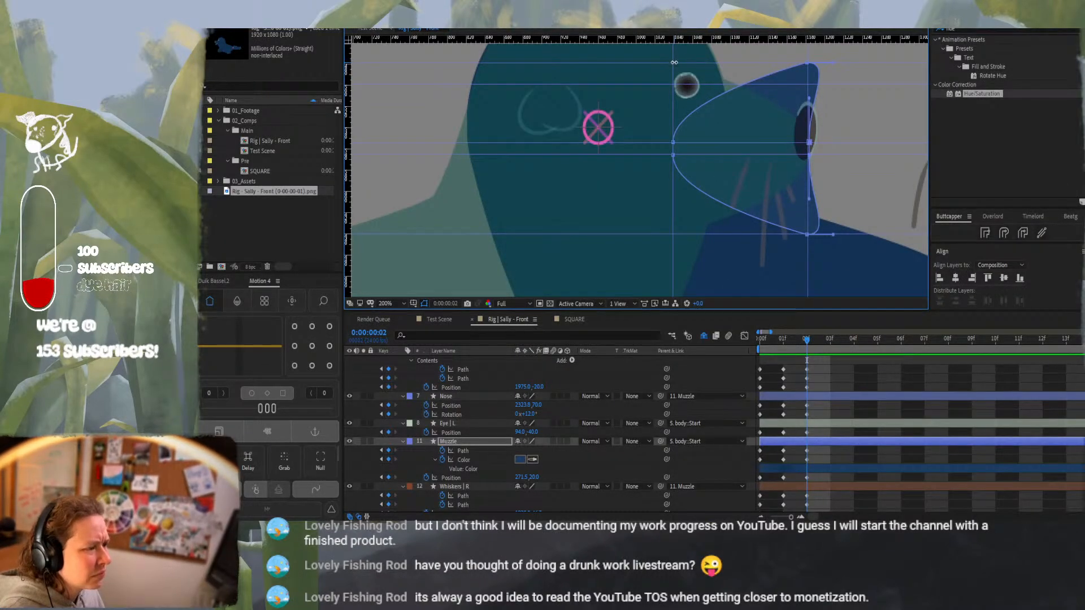
pyautogui.hotkey('alt', 'Tab')
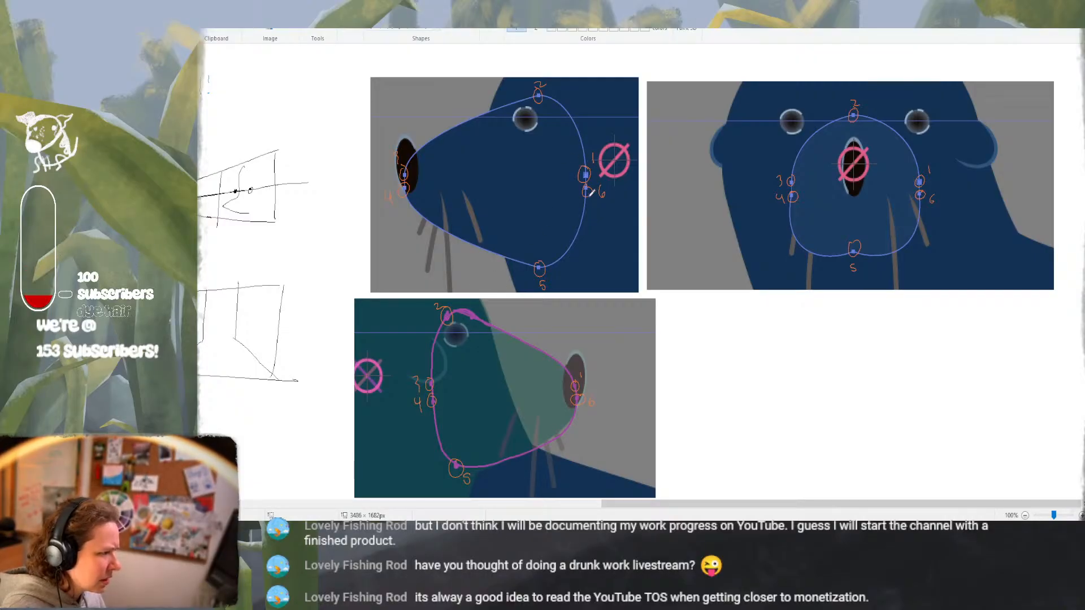
pyautogui.hotkey('alt', 'Tab')
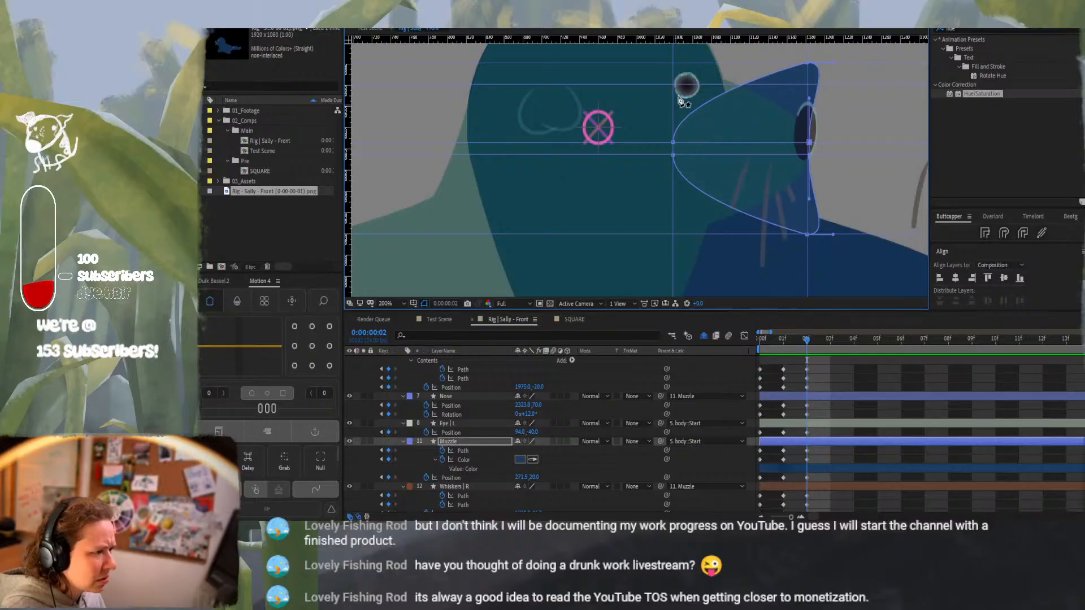
pyautogui.hotkey('alt', 'Tab')
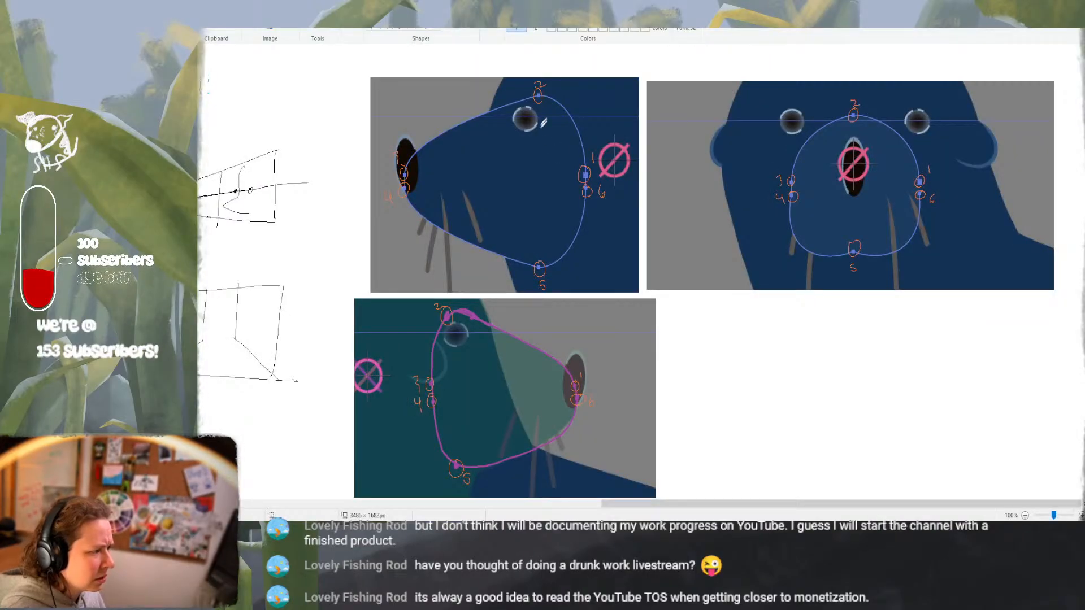
pyautogui.hotkey('alt', 'Tab')
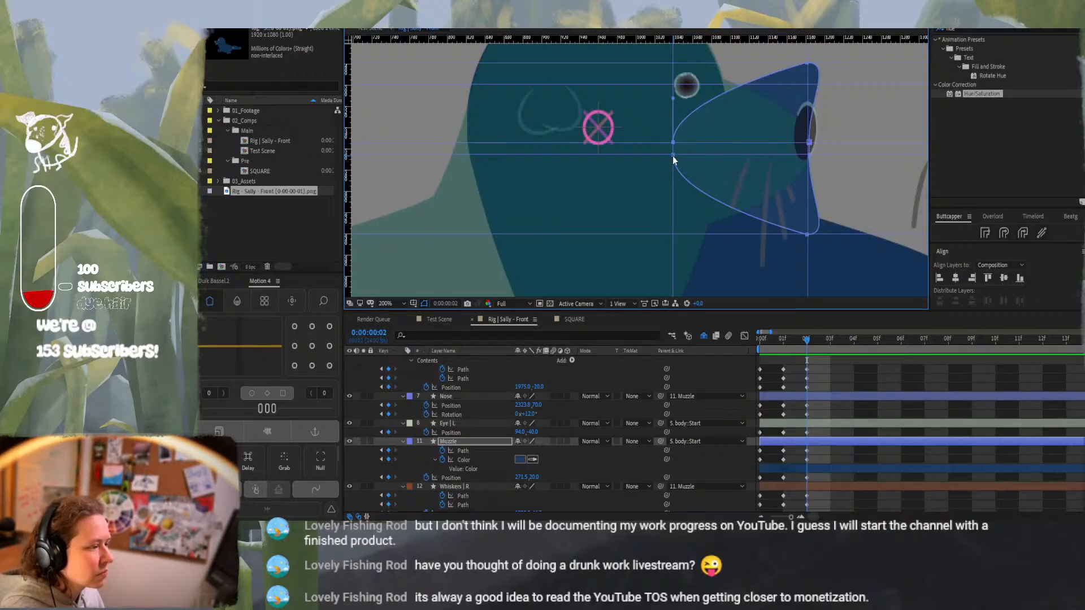
# Shift the muzzle's vertices 3 and 4 left, slightly past the rear vertical guide
pyautogui.keyDown('shift'); pyautogui.click(672, 157); pyautogui.keyUp('shift')
pyautogui.press('Left')
pyautogui.press('Left')
pyautogui.press('Left')
pyautogui.press('Left')
pyautogui.press('Left')
pyautogui.press('Left')
pyautogui.press('Left')
pyautogui.press('Left')
pyautogui.press('Left')
pyautogui.press('Left')
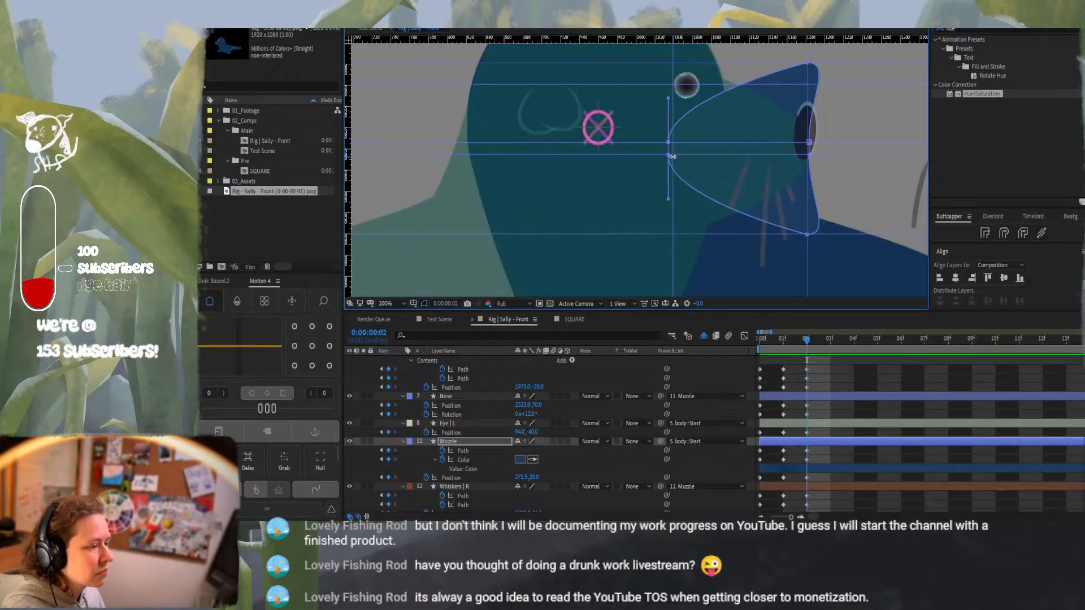
pyautogui.press('Left')
pyautogui.press('Left')
pyautogui.press('Left')
pyautogui.press('Left')
pyautogui.press('Left')
pyautogui.press('Left')
pyautogui.press('Left')
pyautogui.press('Left')
pyautogui.press('Left')
pyautogui.press('Left')
pyautogui.press('Left')
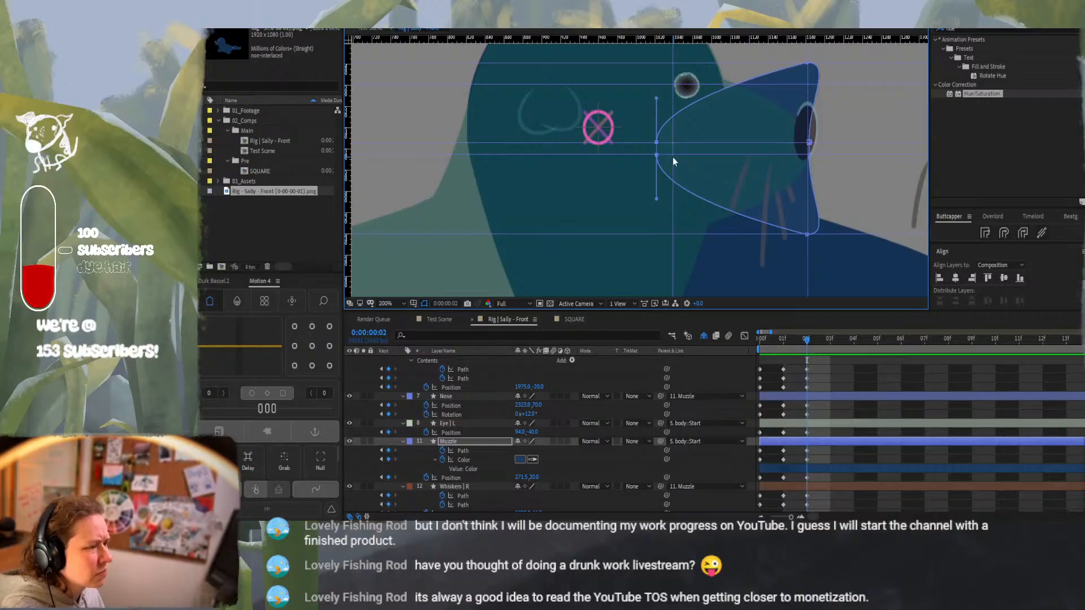
pyautogui.press('Left')
pyautogui.press('Left')
pyautogui.press('Left')
pyautogui.press('Left')
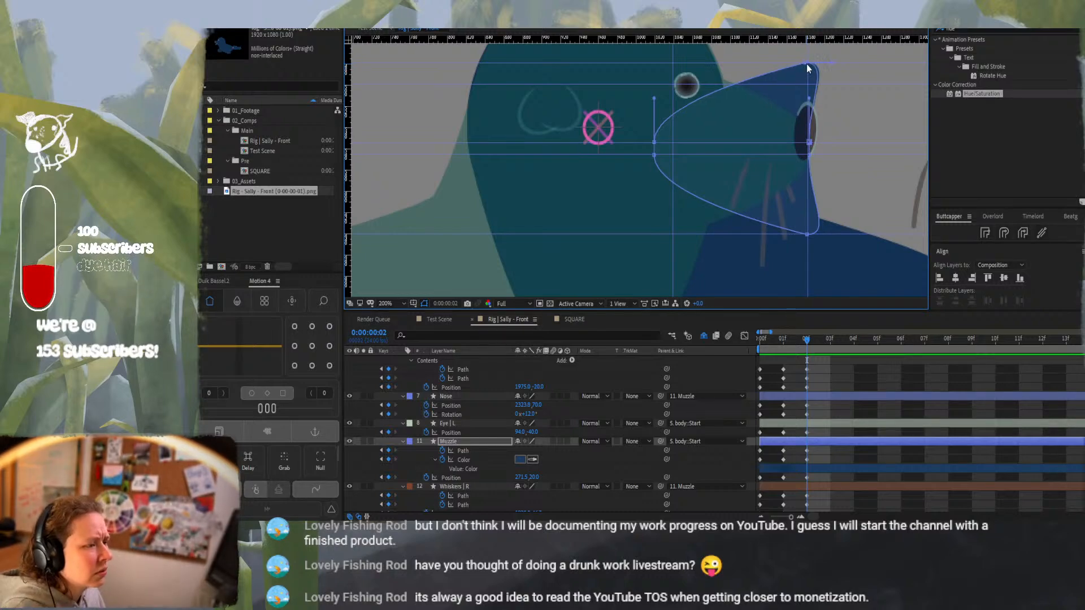
# Shift the muzzle's top vertex 2 left along the upper guide to its intersection with the rear vertical guide
pyautogui.hotkey('shift', 'Left')
pyautogui.hotkey('shift', 'Left')
pyautogui.hotkey('shift', 'Left')
pyautogui.hotkey('shift', 'Left')
pyautogui.hotkey('shift', 'Left')
pyautogui.hotkey('shift', 'Left')
pyautogui.hotkey('shift', 'Left')
pyautogui.hotkey('shift', 'Left')
pyautogui.hotkey('shift', 'Left')
pyautogui.hotkey('shift', 'Left')
pyautogui.hotkey('shift', 'Left')
pyautogui.hotkey('shift', 'Left')
pyautogui.hotkey('shift', 'Left')
pyautogui.hotkey('shift', 'Left')
pyautogui.hotkey('shift', 'Left')
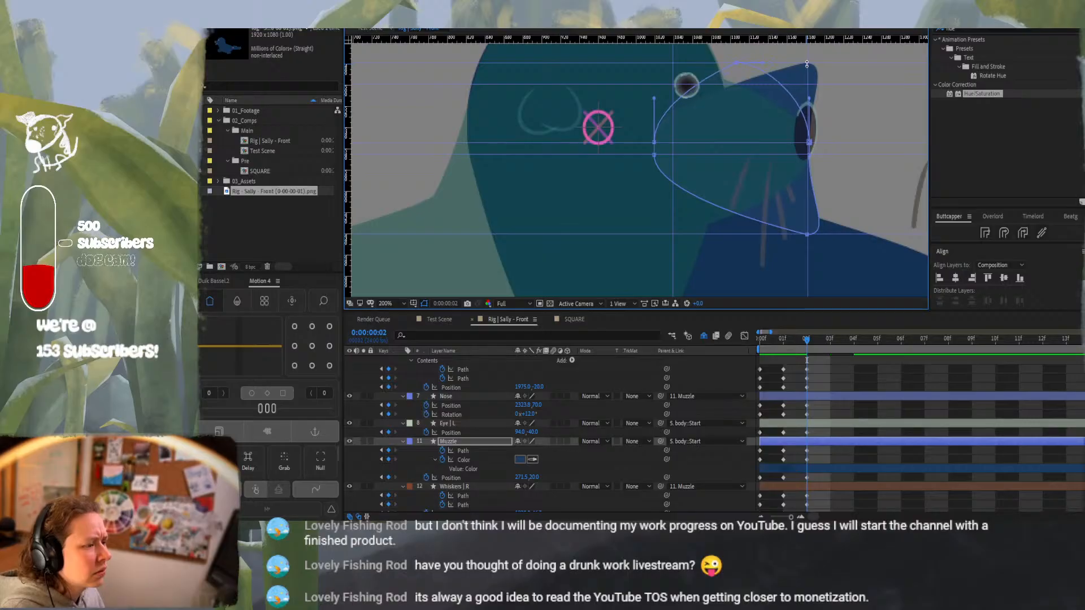
pyautogui.hotkey('shift', 'Left')
pyautogui.hotkey('shift', 'Left')
pyautogui.hotkey('shift', 'Left')
pyautogui.hotkey('shift', 'Left')
pyautogui.hotkey('shift', 'Left')
pyautogui.hotkey('shift', 'Left')
pyautogui.hotkey('shift', 'Left')
pyautogui.hotkey('shift', 'Left')
pyautogui.hotkey('shift', 'Left')
pyautogui.hotkey('shift', 'Left')
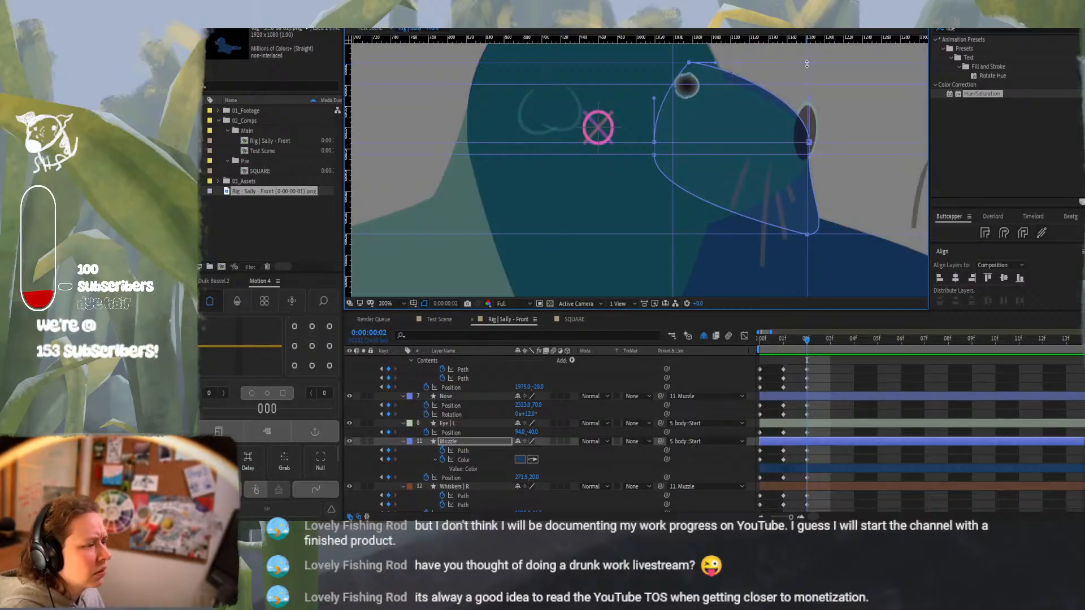
pyautogui.hotkey('shift', 'Left')
pyautogui.hotkey('shift', 'Left')
pyautogui.hotkey('shift', 'Left')
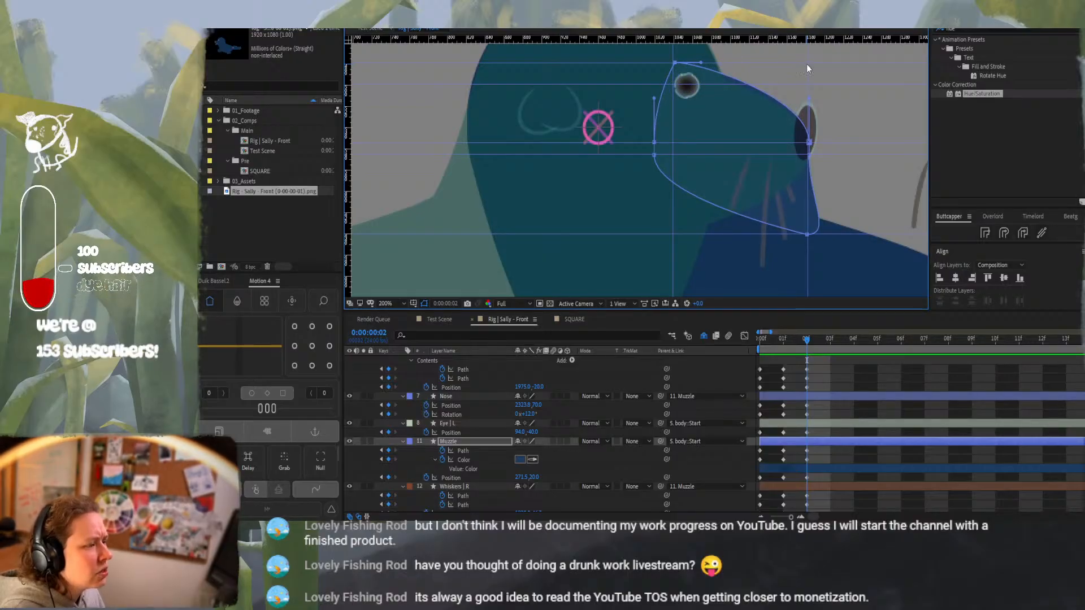
pyautogui.press('Left')
pyautogui.press('Left')
pyautogui.press('Left')
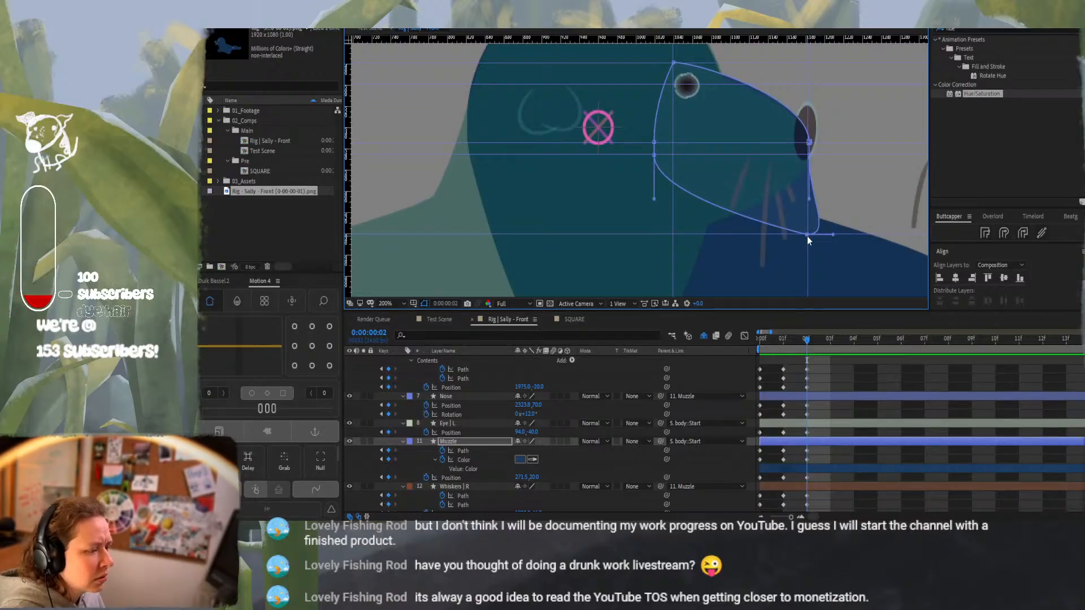
# Shift the muzzle's bottom vertex 5 left along the lower guide to the rear vertical guide, and check the numbered captures
pyautogui.hotkey('shift', 'Left')
pyautogui.hotkey('shift', 'Left')
pyautogui.hotkey('shift', 'Left')
pyautogui.hotkey('shift', 'Left')
pyautogui.hotkey('shift', 'Left')
pyautogui.hotkey('shift', 'Left')
pyautogui.hotkey('shift', 'Left')
pyautogui.hotkey('shift', 'Left')
pyautogui.hotkey('shift', 'Left')
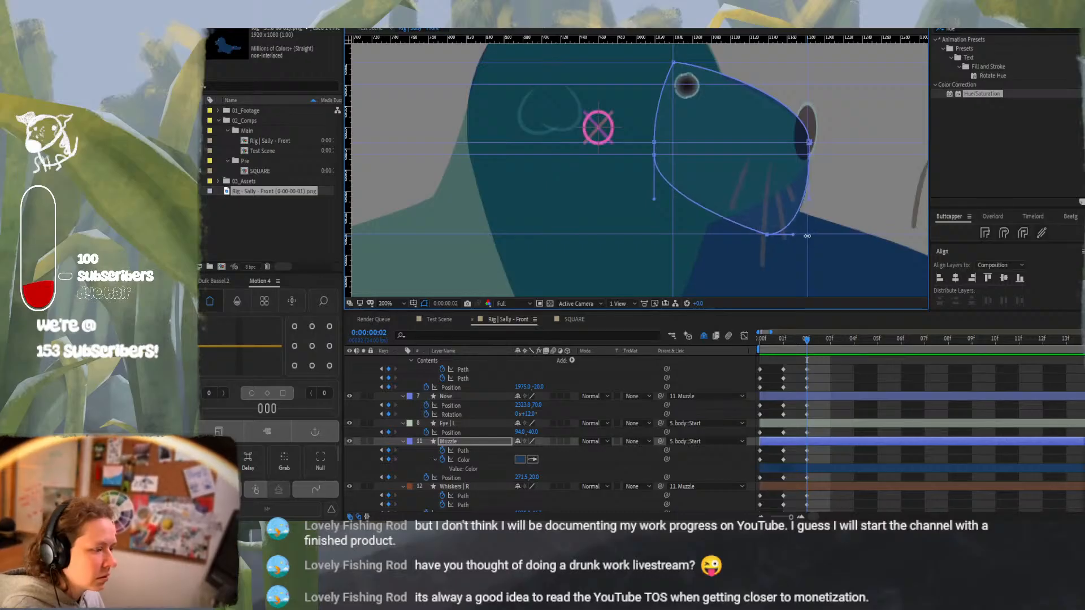
pyautogui.hotkey('shift', 'Left')
pyautogui.hotkey('shift', 'Left')
pyautogui.hotkey('shift', 'Left')
pyautogui.hotkey('shift', 'Left')
pyautogui.hotkey('shift', 'Left')
pyautogui.hotkey('shift', 'Left')
pyautogui.hotkey('shift', 'Left')
pyautogui.hotkey('shift', 'Left')
pyautogui.hotkey('shift', 'Left')
pyautogui.hotkey('shift', 'Left')
pyautogui.hotkey('shift', 'Left')
pyautogui.hotkey('shift', 'Left')
pyautogui.hotkey('shift', 'Left')
pyautogui.hotkey('shift', 'Left')
pyautogui.hotkey('shift', 'Left')
pyautogui.hotkey('shift', 'Left')
pyautogui.hotkey('shift', 'Left')
pyautogui.hotkey('shift', 'Left')
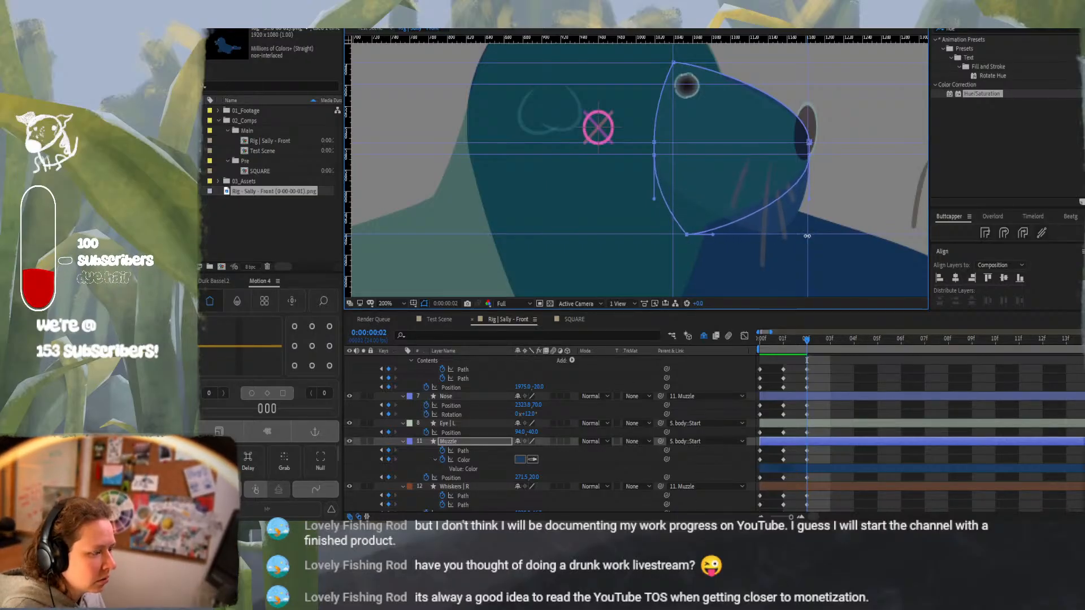
pyautogui.hotkey('shift', 'Left')
pyautogui.hotkey('shift', 'Left')
pyautogui.hotkey('shift', 'Left')
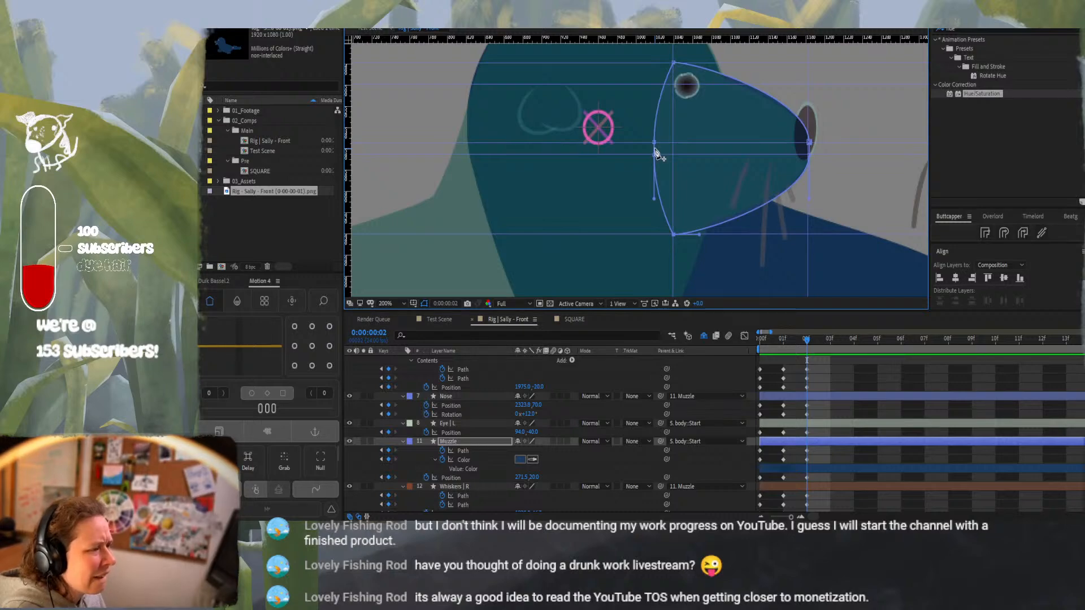
pyautogui.hotkey('alt', 'Tab')
pyautogui.hotkey('alt', 'Tab')
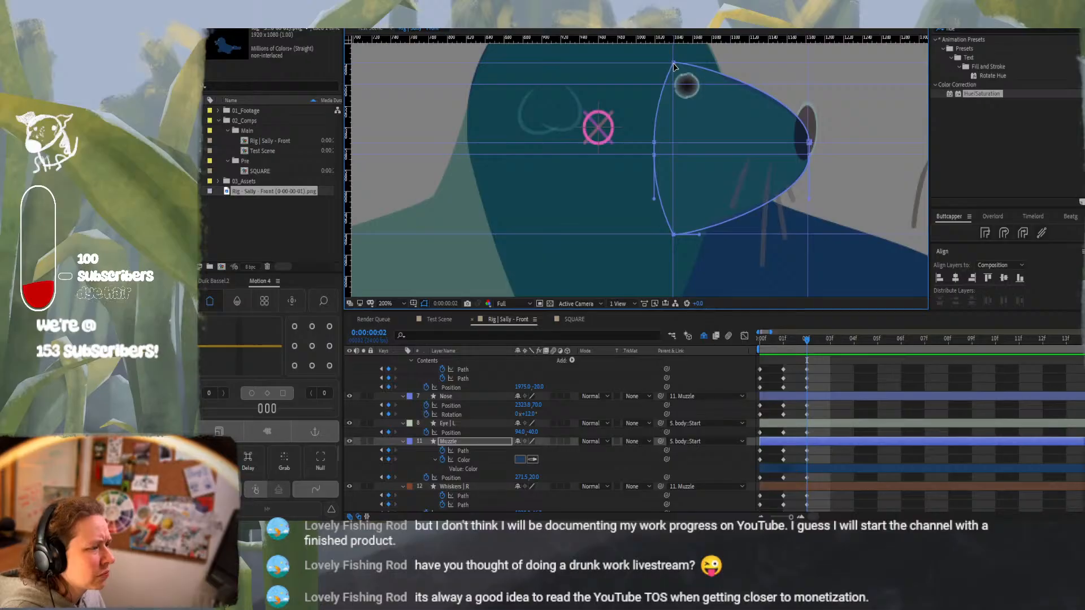
# Try smoothing the muzzle's top vertex 2 and tilting its curve handle, and undo the changes
pyautogui.click(673, 63)
pyautogui.keyDown('ctrl'); pyautogui.keyDown('alt'); pyautogui.click(673, 64); pyautogui.keyUp('alt'); pyautogui.keyUp('ctrl')
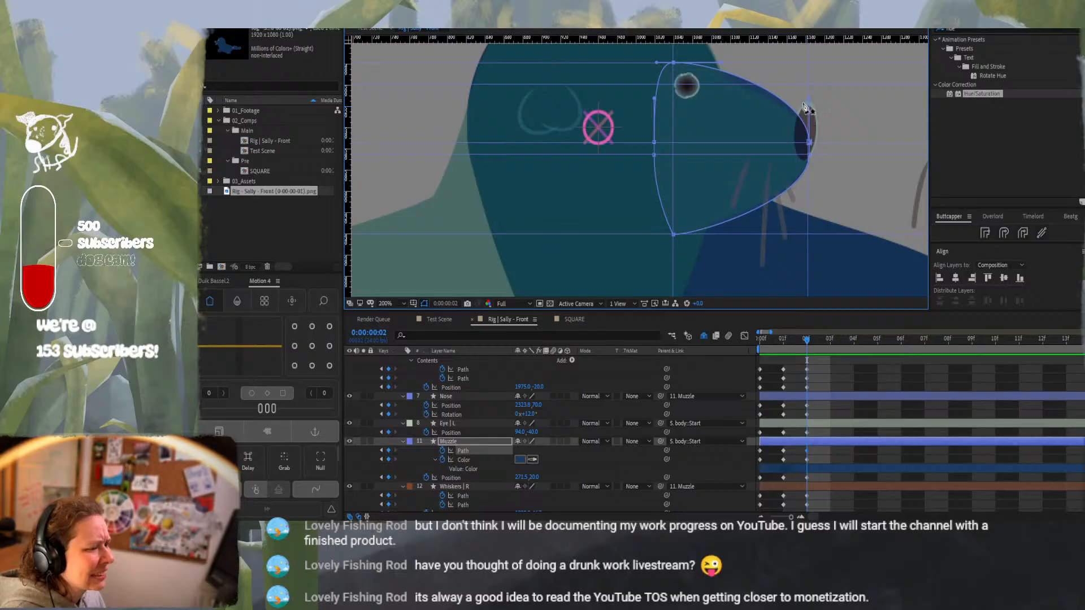
pyautogui.hotkey('alt', 'Tab')
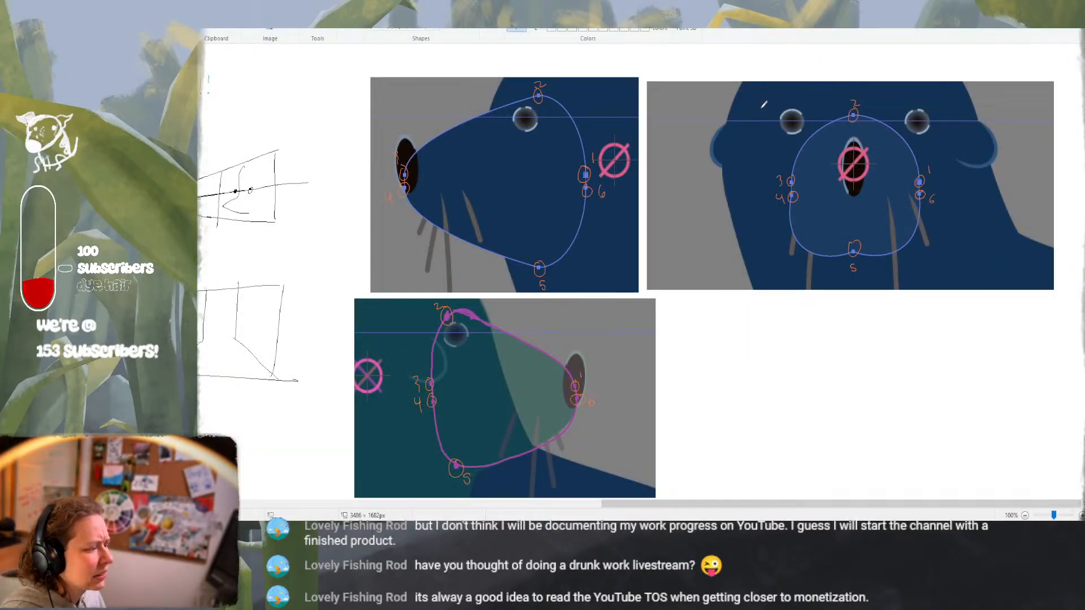
pyautogui.hotkey('alt', 'Tab')
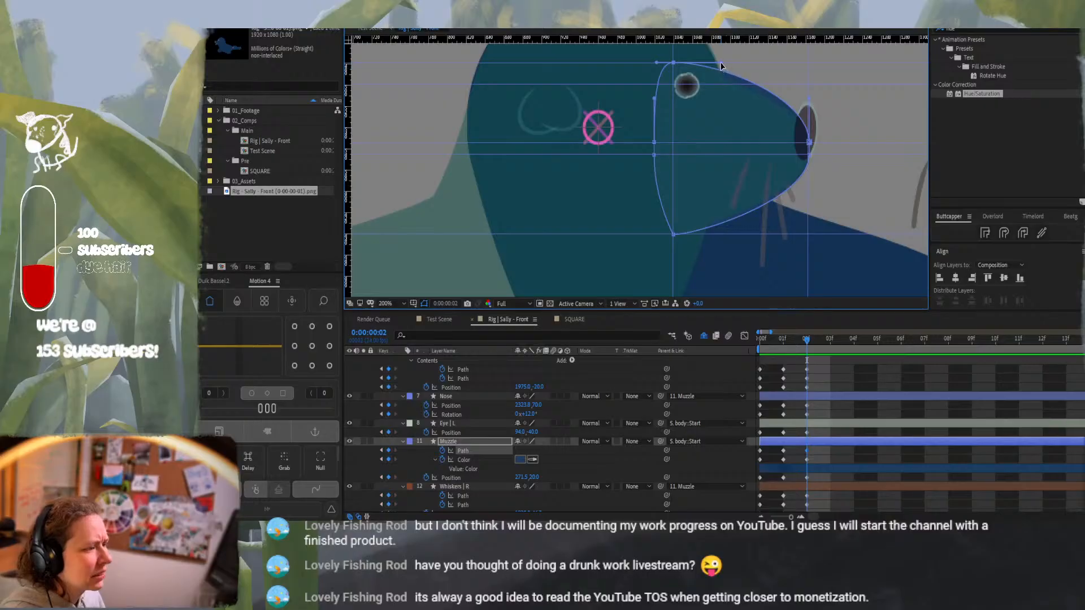
pyautogui.moveTo(726, 70); pyautogui.dragTo(720, 76)
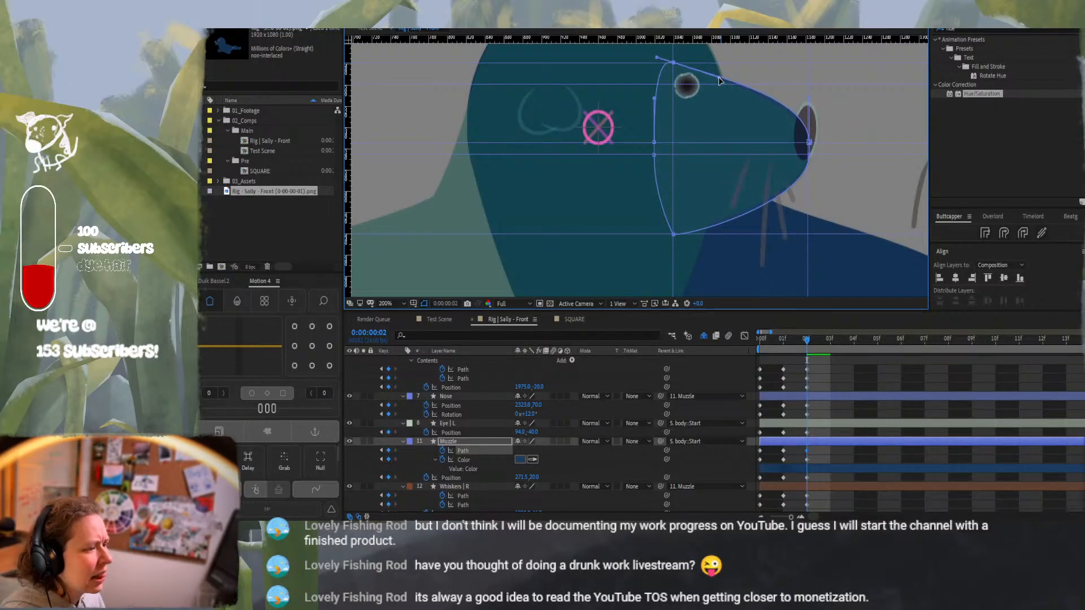
pyautogui.moveTo(719, 77); pyautogui.dragTo(724, 83)
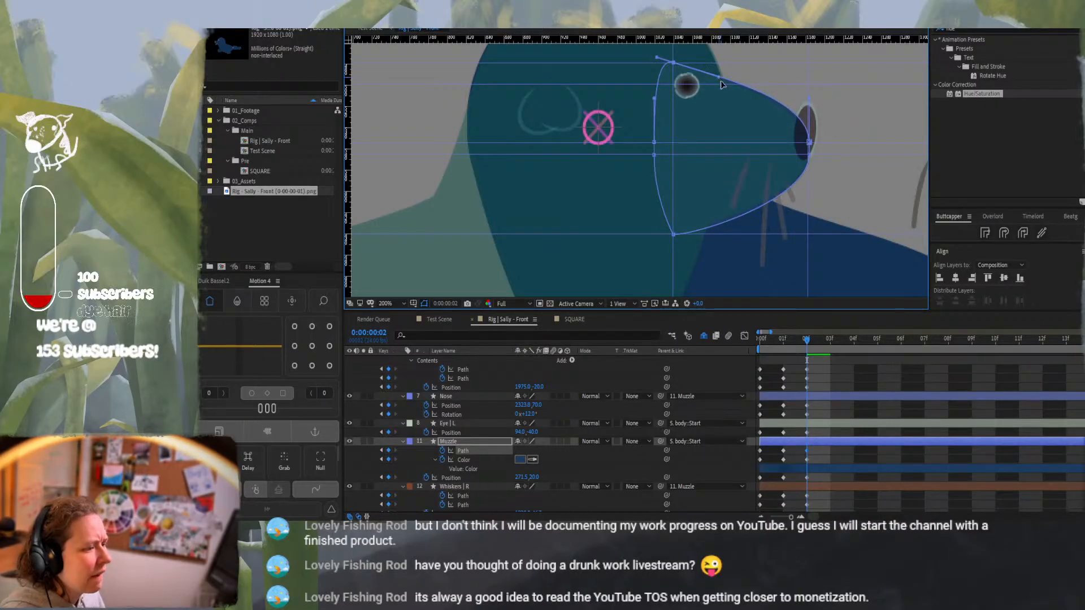
pyautogui.hotkey('ctrl', 'z')
pyautogui.hotkey('ctrl', 'z')
pyautogui.hotkey('ctrl', 'z')
pyautogui.hotkey('ctrl', 'z')
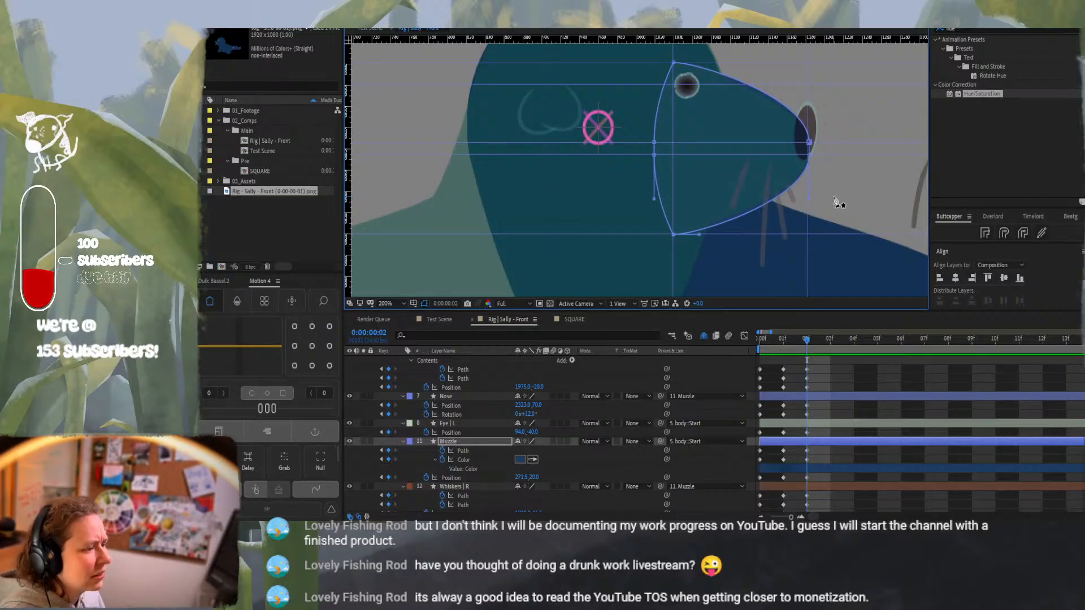
# Shift the muzzle's top vertex 2 left along the upper guide, slightly past the rear vertical guide
pyautogui.click(674, 66)
pyautogui.press('Left')
pyautogui.press('Left')
pyautogui.press('Left')
pyautogui.press('Left')
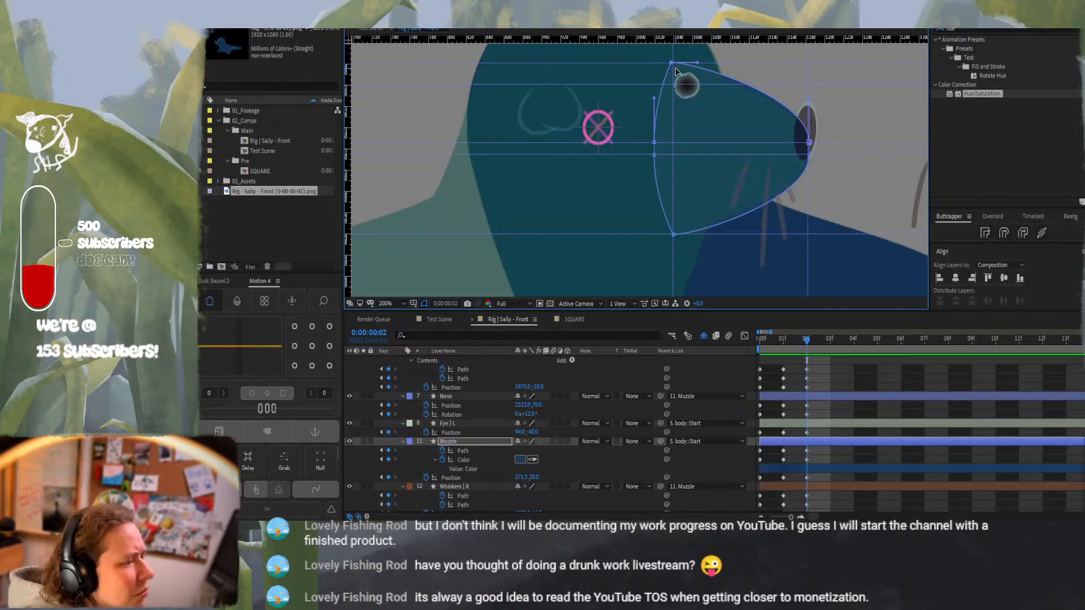
pyautogui.press('Left')
pyautogui.press('Left')
pyautogui.press('Left')
pyautogui.press('Left')
pyautogui.press('Left')
pyautogui.press('Left')
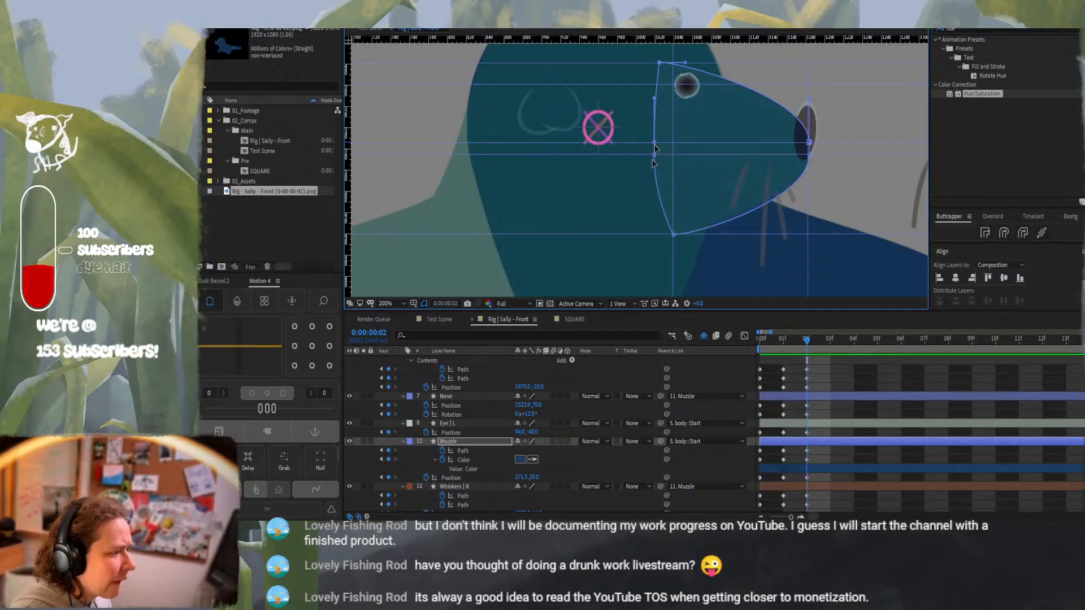
# Check the numbered captures in Paint and shift the muzzle's rear vertices 3 and 4 further left, well behind the top vertex
pyautogui.hotkey('alt', 'Tab')
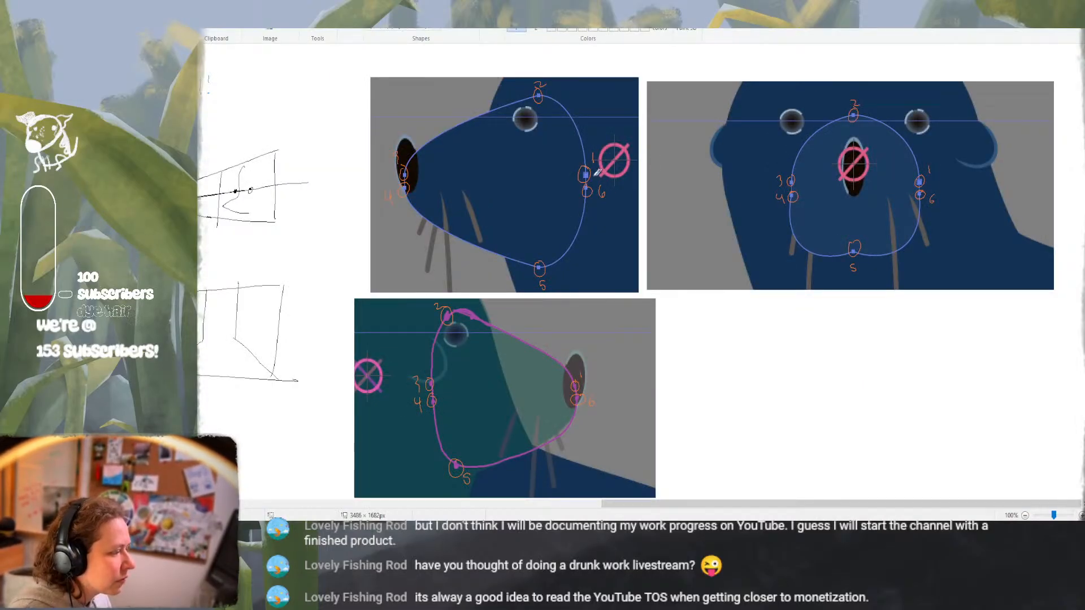
pyautogui.hotkey('alt', 'Tab')
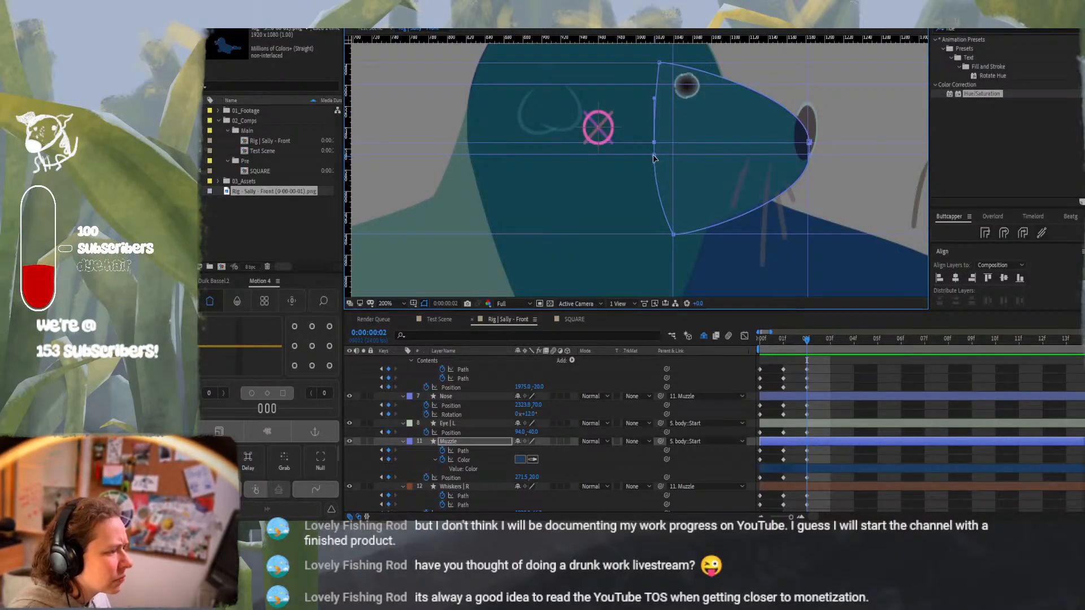
pyautogui.hotkey('shift', 'Left')
pyautogui.hotkey('shift', 'Left')
pyautogui.hotkey('shift', 'Left')
pyautogui.hotkey('shift', 'Left')
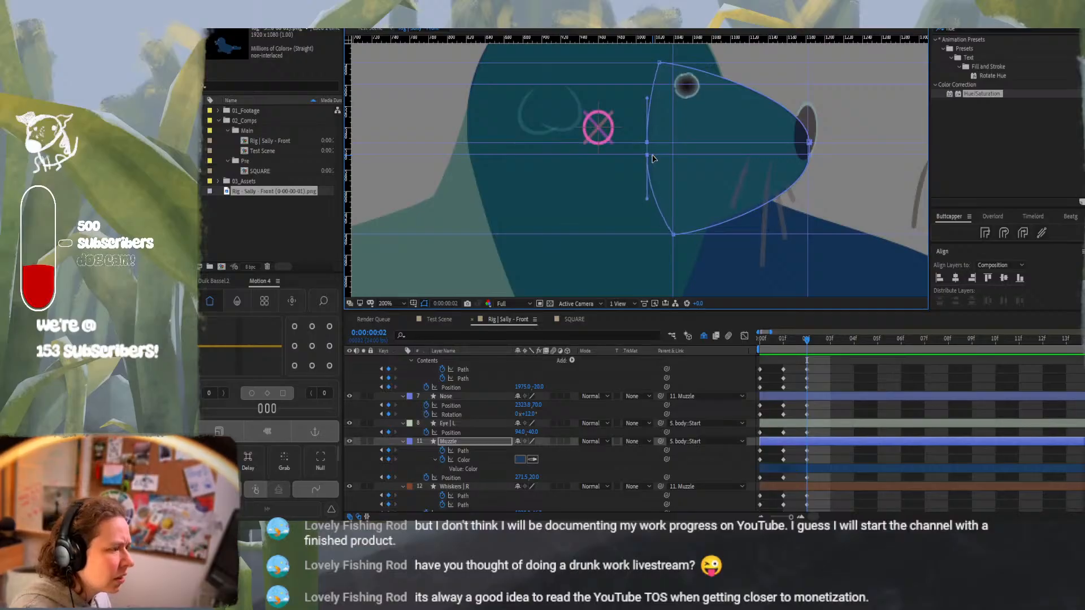
pyautogui.hotkey('shift', 'Left')
pyautogui.hotkey('shift', 'Left')
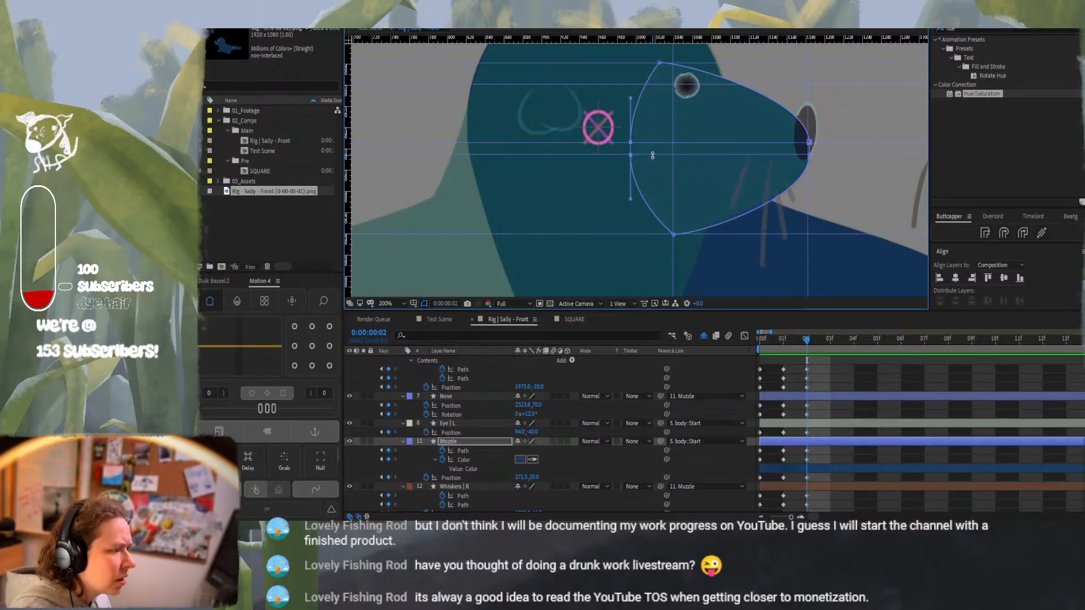
pyautogui.hotkey('alt', 'Tab')
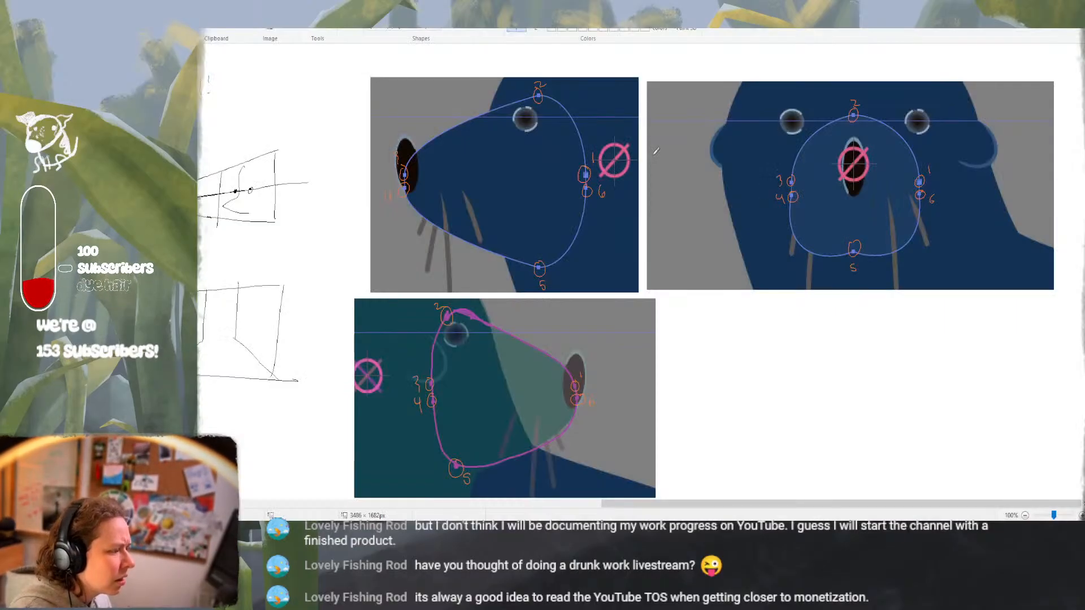
pyautogui.hotkey('alt', 'Tab')
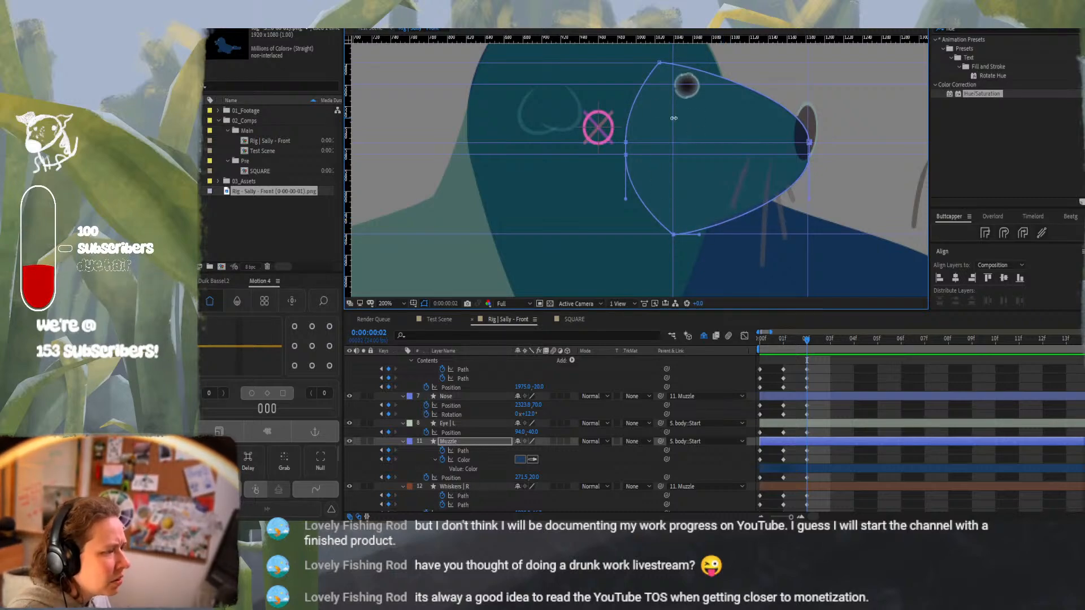
# Realign the rear vertical guide with the muzzle's top vertex 2 and shift the bottom vertex 5 left onto that guide
pyautogui.moveTo(674, 118); pyautogui.dragTo(658, 112)
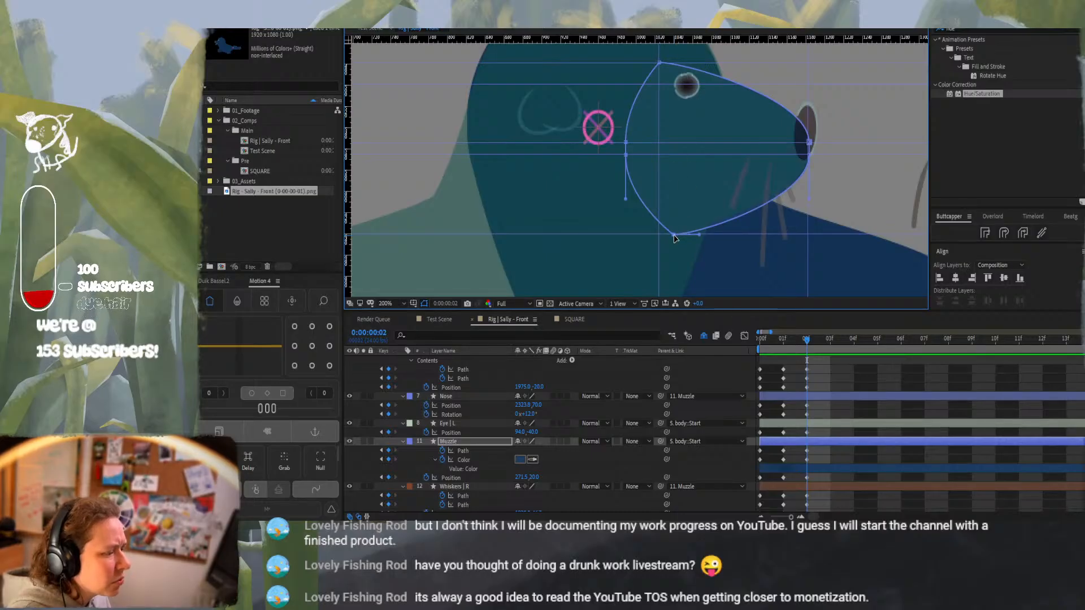
pyautogui.hotkey('shift', 'Left')
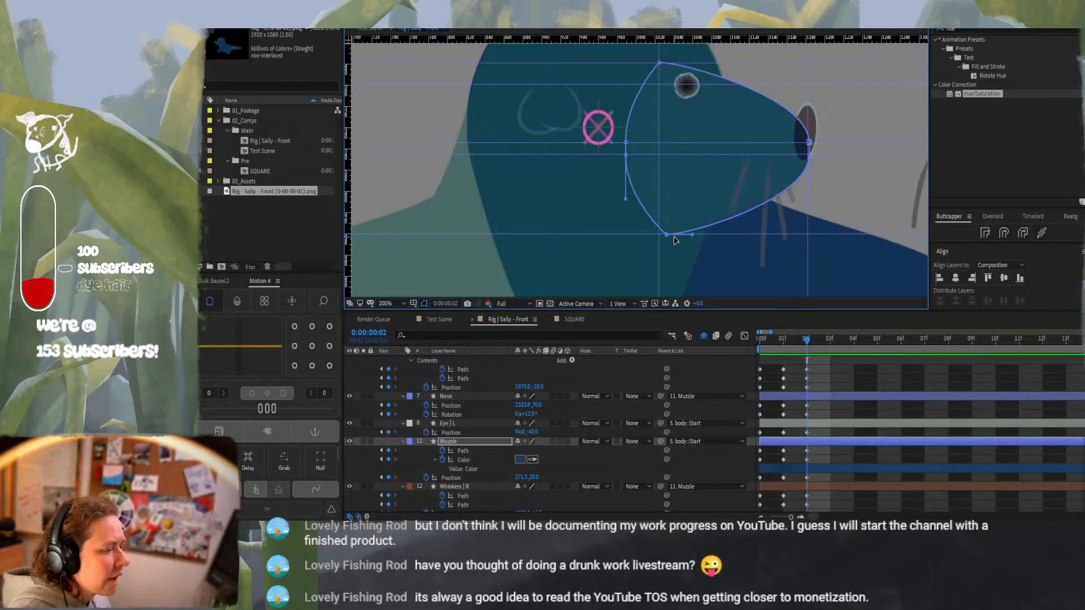
pyautogui.hotkey('shift', 'Left')
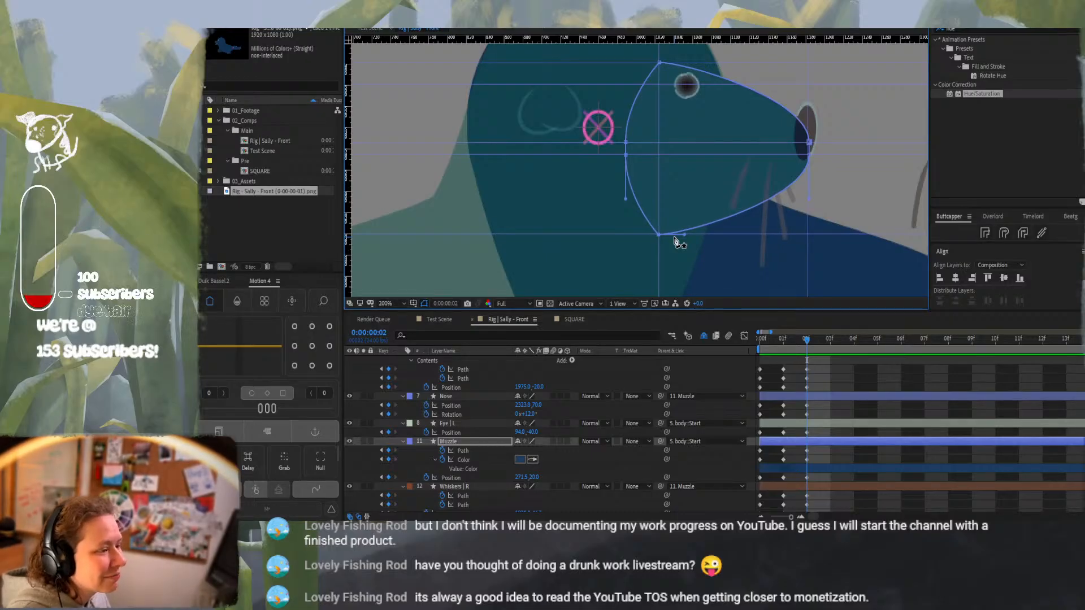
pyautogui.click(660, 64)
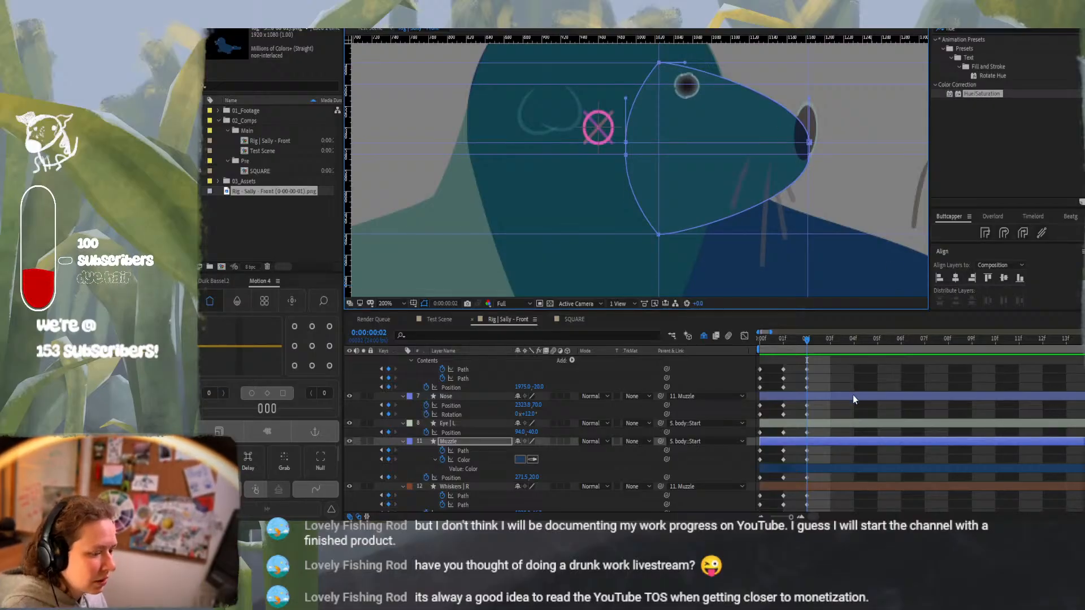
# Shift the Whiskers L, Nose and Whiskers R layers left together onto the mirrored reference nose, with Whiskers R at X position 10
pyautogui.press('F2')
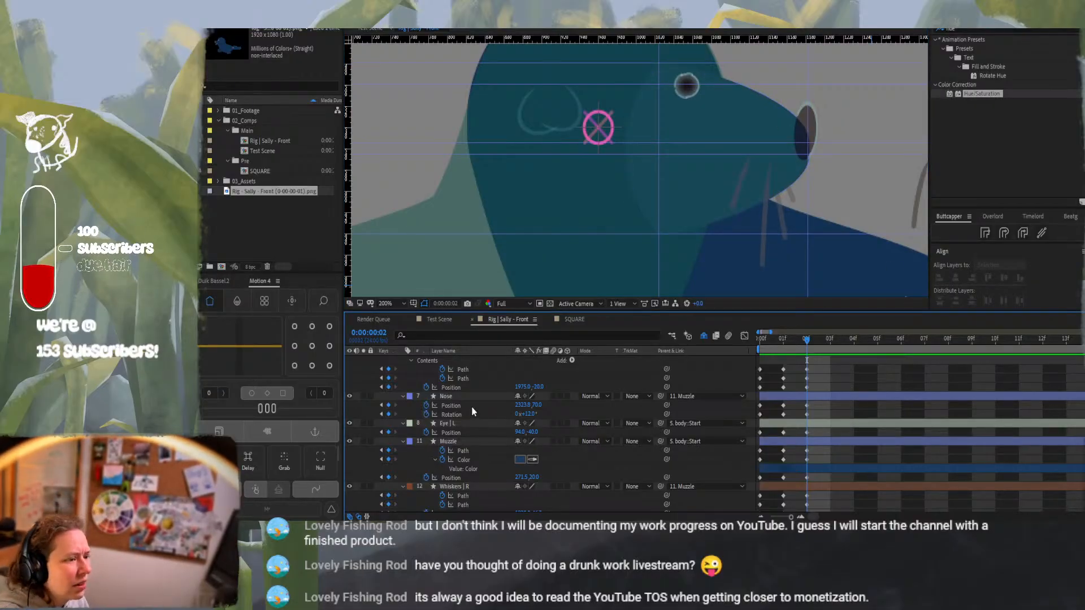
pyautogui.press(',')
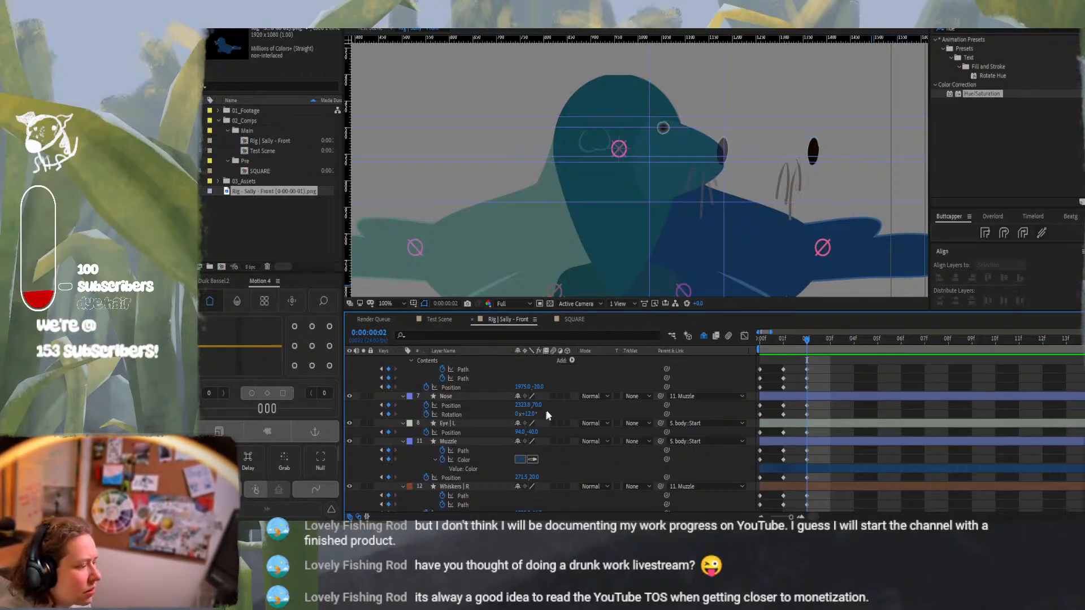
pyautogui.scroll(2, 500, 436)
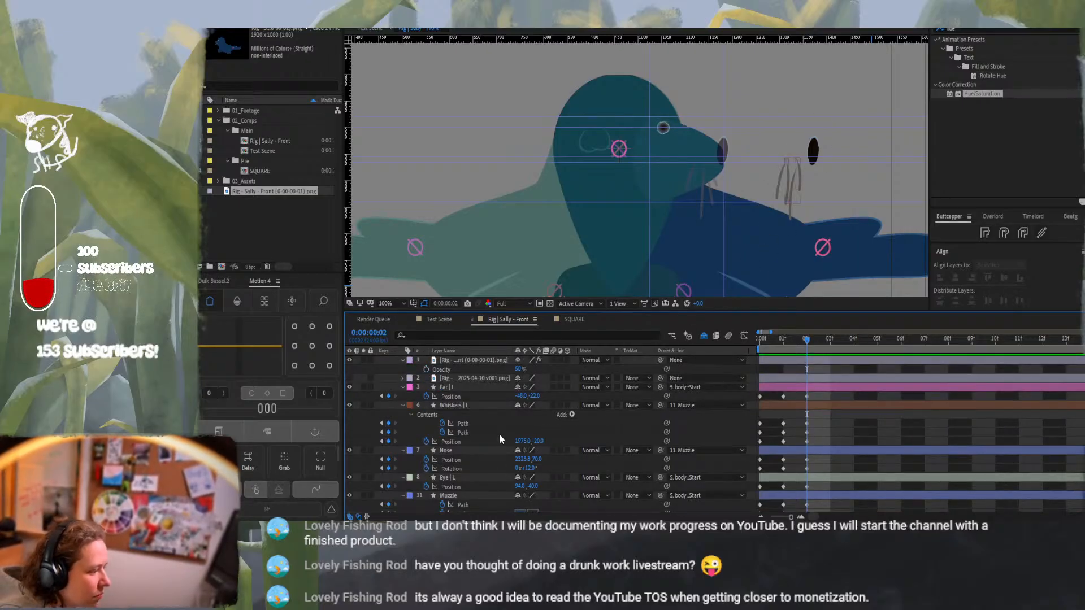
pyautogui.click(470, 402)
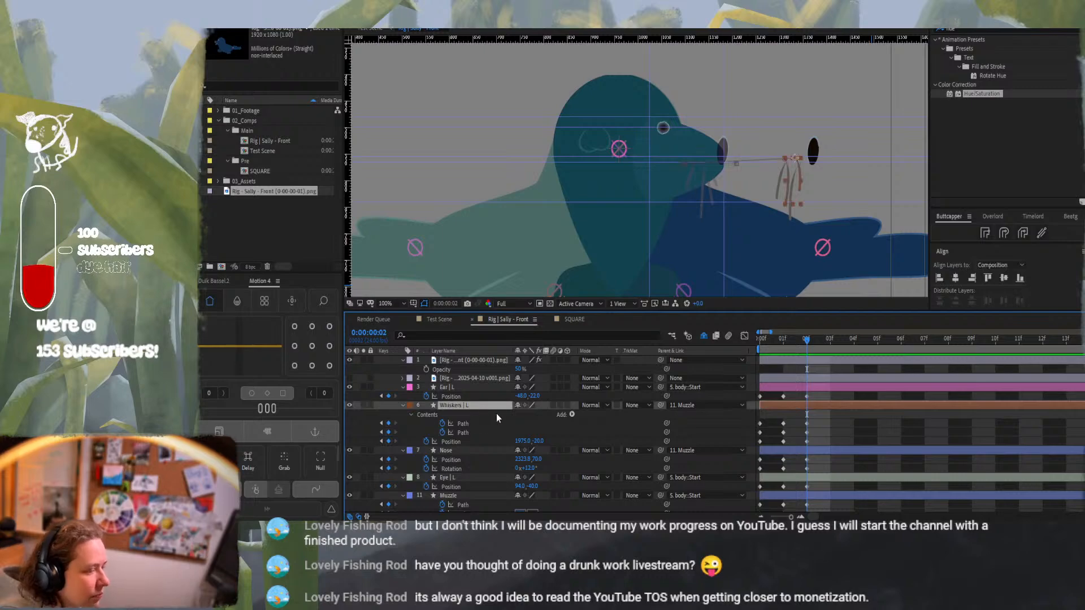
pyautogui.click(480, 449)
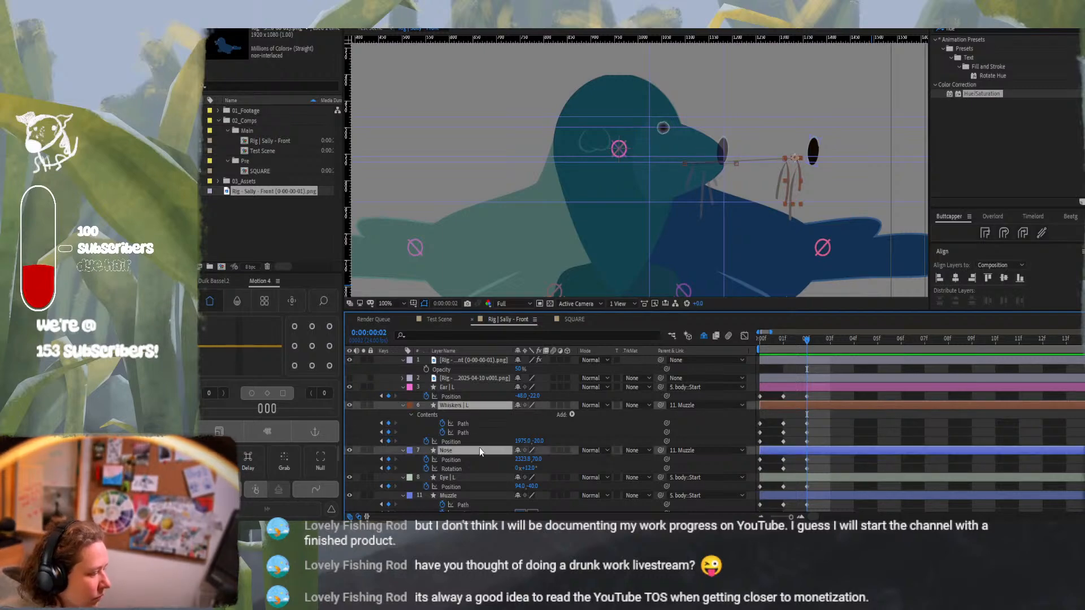
pyautogui.scroll(-3, 480, 448)
pyautogui.click(481, 459)
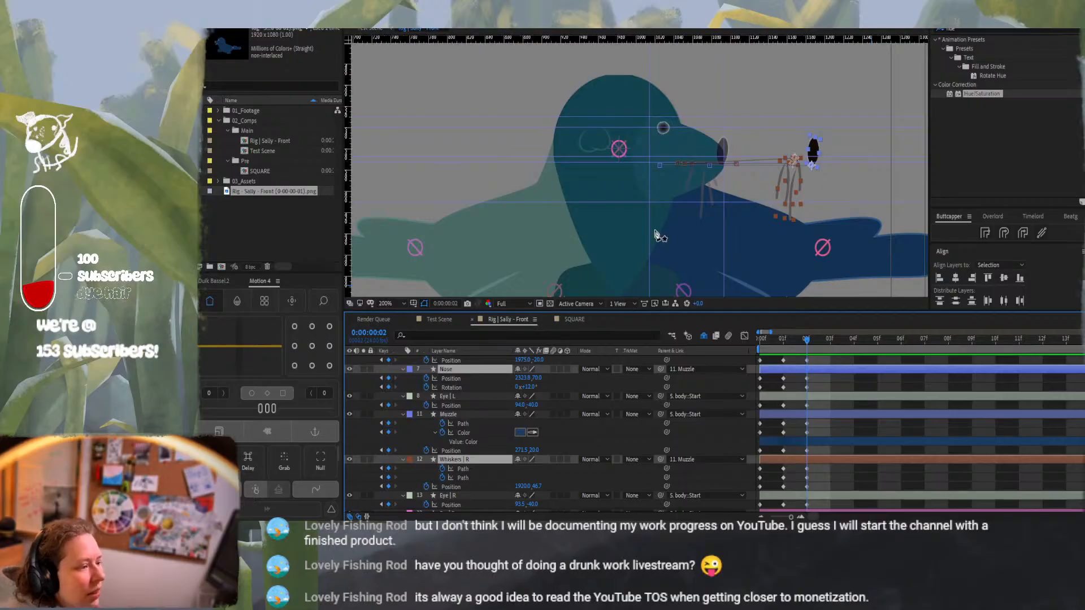
pyautogui.scroll(2, 654, 235)
pyautogui.hotkey('shift', 'Left')
pyautogui.hotkey('shift', 'Left')
pyautogui.hotkey('shift', 'Left')
pyautogui.hotkey('shift', 'Left')
pyautogui.hotkey('shift', 'Left')
pyautogui.hotkey('shift', 'Left')
pyautogui.hotkey('shift', 'Left')
pyautogui.hotkey('shift', 'Left')
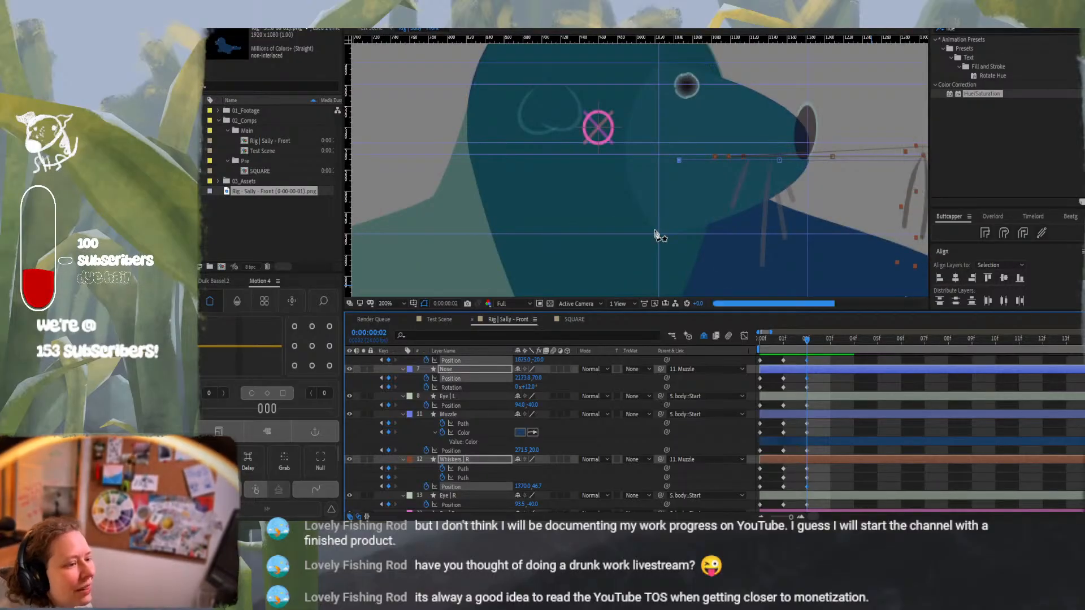
pyautogui.hotkey('shift', 'Left')
pyautogui.hotkey('shift', 'Left')
pyautogui.hotkey('shift', 'Left')
pyautogui.hotkey('shift', 'Left')
pyautogui.hotkey('shift', 'Left')
pyautogui.hotkey('shift', 'Left')
pyautogui.hotkey('shift', 'Left')
pyautogui.hotkey('shift', 'Left')
pyautogui.hotkey('shift', 'Left')
pyautogui.hotkey('shift', 'Left')
pyautogui.hotkey('shift', 'Left')
pyautogui.hotkey('shift', 'Left')
pyautogui.hotkey('shift', 'Left')
pyautogui.hotkey('shift', 'Left')
pyautogui.hotkey('shift', 'Left')
pyautogui.hotkey('shift', 'Left')
pyautogui.hotkey('shift', 'Left')
pyautogui.hotkey('shift', 'Left')
pyautogui.hotkey('shift', 'Left')
pyautogui.hotkey('shift', 'Left')
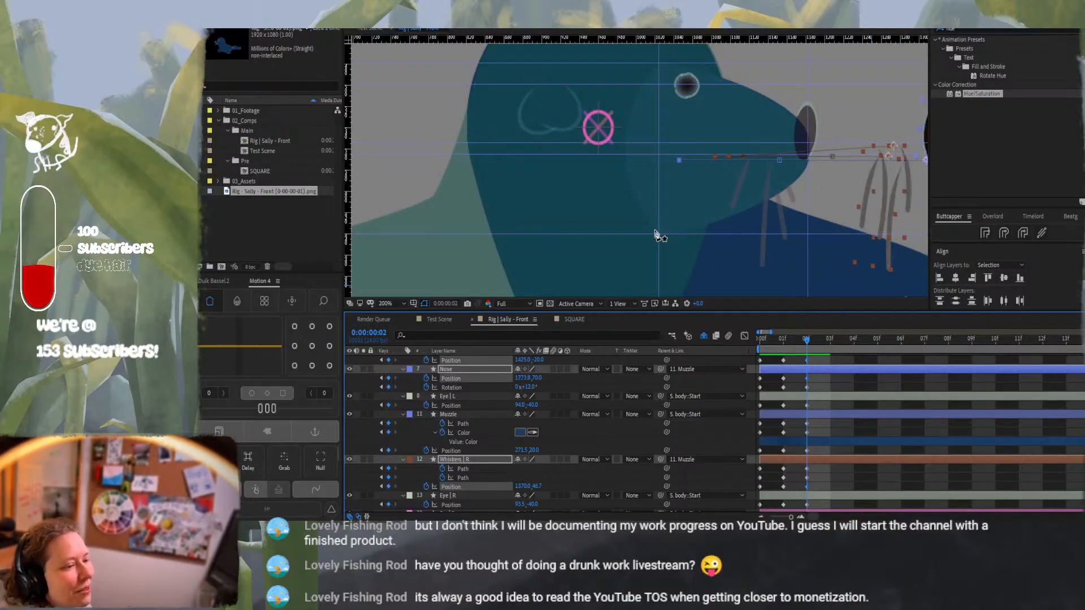
pyautogui.hotkey('shift', 'Left')
pyautogui.hotkey('shift', 'Left')
pyautogui.hotkey('shift', 'Left')
pyautogui.hotkey('shift', 'Left')
pyautogui.hotkey('shift', 'Left')
pyautogui.hotkey('shift', 'Left')
pyautogui.hotkey('shift', 'Left')
pyautogui.hotkey('shift', 'Left')
pyautogui.hotkey('shift', 'Left')
pyautogui.hotkey('shift', 'Left')
pyautogui.hotkey('shift', 'Left')
pyautogui.hotkey('shift', 'Left')
pyautogui.hotkey('shift', 'Left')
pyautogui.hotkey('shift', 'Left')
pyautogui.hotkey('shift', 'Left')
pyautogui.hotkey('shift', 'Left')
pyautogui.hotkey('shift', 'Left')
pyautogui.hotkey('shift', 'Left')
pyautogui.hotkey('shift', 'Left')
pyautogui.hotkey('shift', 'Left')
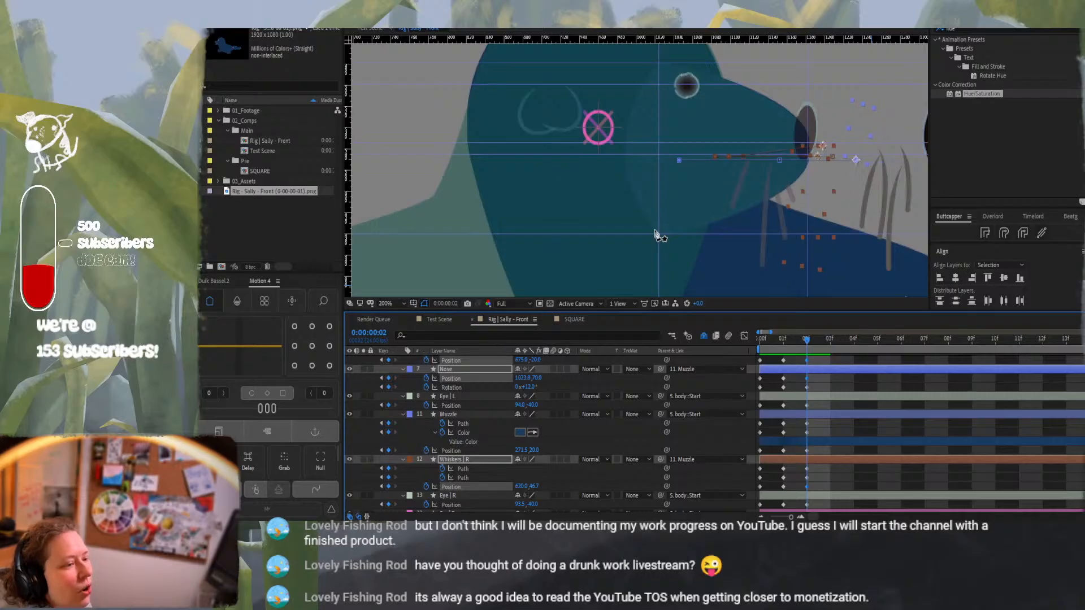
pyautogui.hotkey('shift', 'Left')
pyautogui.hotkey('shift', 'Left')
pyautogui.hotkey('shift', 'Left')
pyautogui.hotkey('shift', 'Left')
pyautogui.hotkey('shift', 'Left')
pyautogui.hotkey('shift', 'Left')
pyautogui.hotkey('shift', 'Left')
pyautogui.hotkey('shift', 'Left')
pyautogui.hotkey('shift', 'Left')
pyautogui.hotkey('shift', 'Left')
pyautogui.hotkey('shift', 'Left')
pyautogui.hotkey('shift', 'Left')
pyautogui.hotkey('shift', 'Left')
pyautogui.hotkey('shift', 'Left')
pyautogui.hotkey('shift', 'Left')
pyautogui.hotkey('shift', 'Left')
pyautogui.hotkey('shift', 'Left')
pyautogui.hotkey('shift', 'Left')
pyautogui.hotkey('shift', 'Left')
pyautogui.hotkey('shift', 'Left')
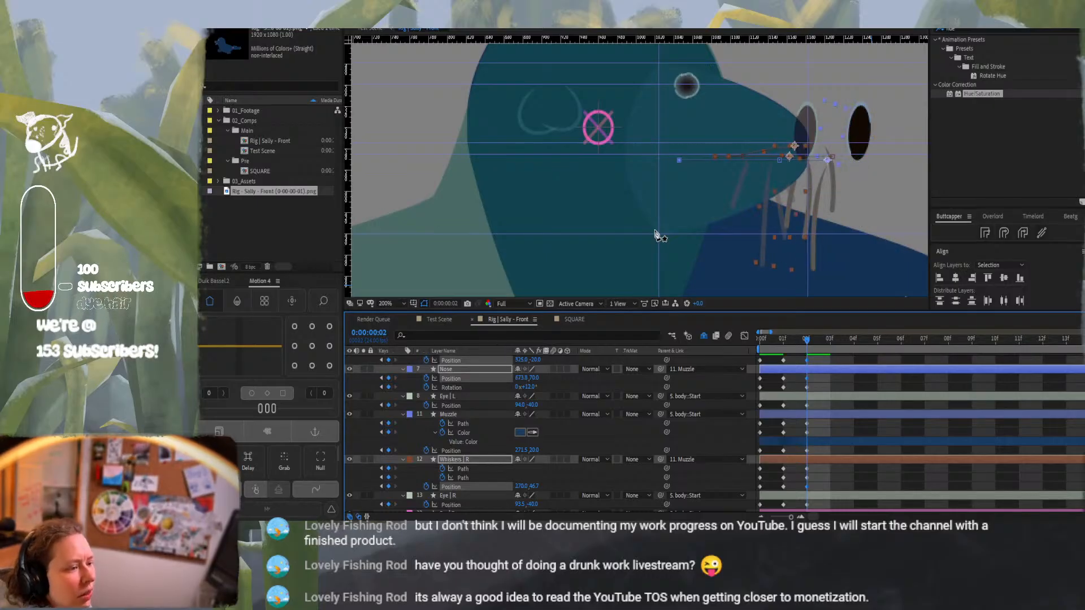
pyautogui.hotkey('shift', 'Left')
pyautogui.hotkey('shift', 'Left')
pyautogui.hotkey('shift', 'Left')
pyautogui.hotkey('shift', 'Left')
pyautogui.hotkey('shift', 'Left')
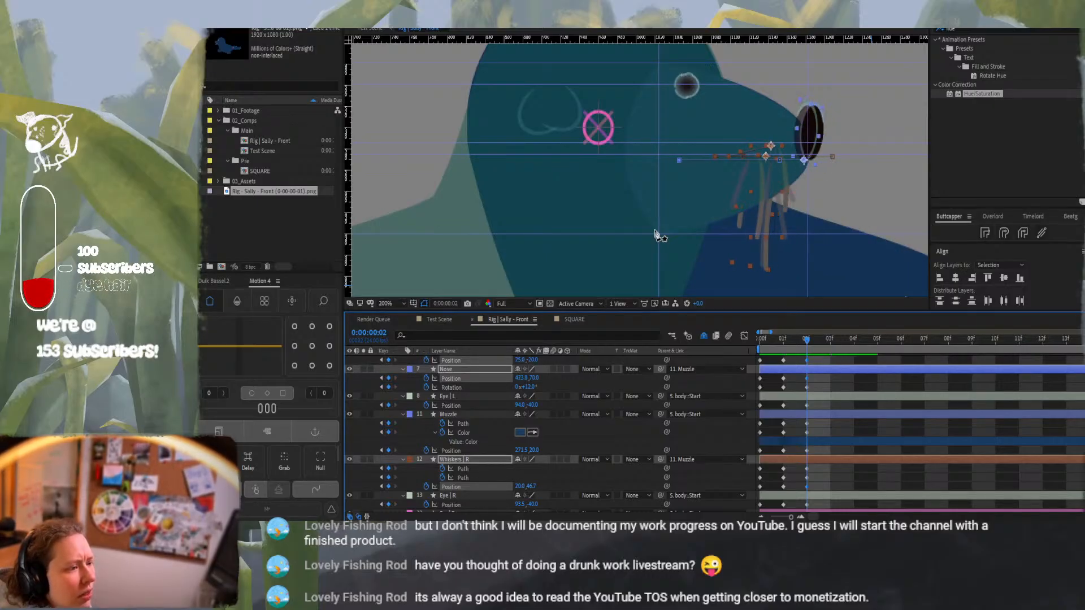
pyautogui.hotkey('shift', 'Left')
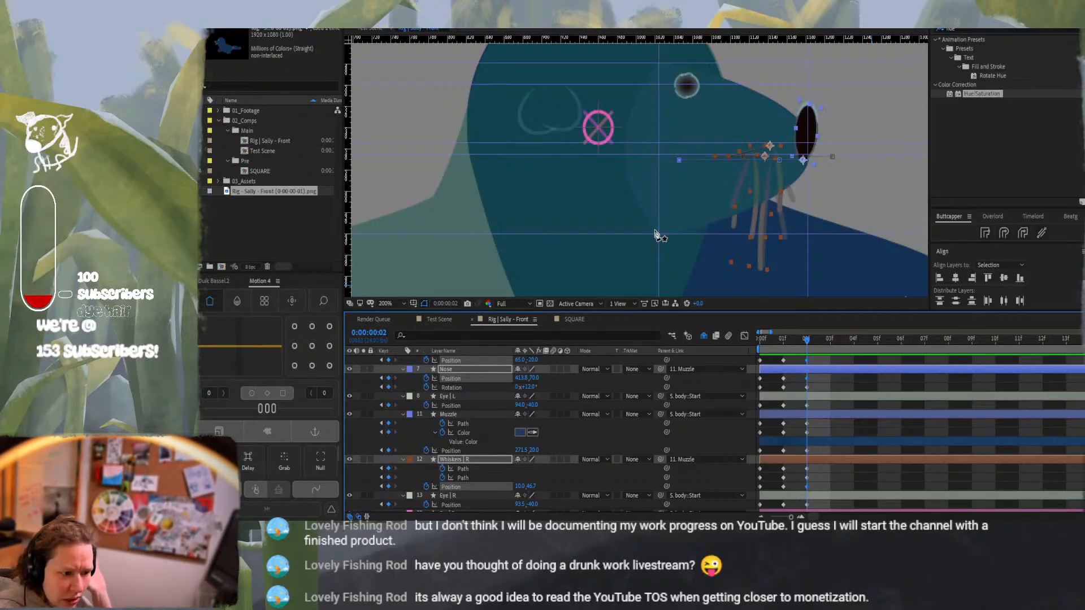
pyautogui.scroll(-4, 655, 235)
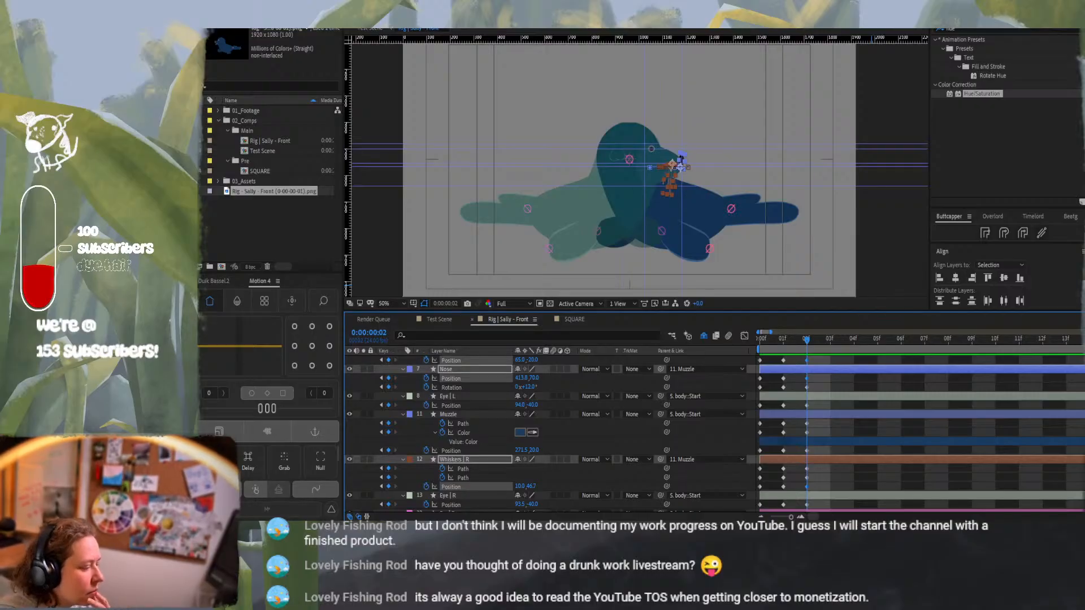
# Switch to the Into the Fog base in Airtable, examine the Tasks timeline, and return to After Effects
pyautogui.moveTo(431, 531)
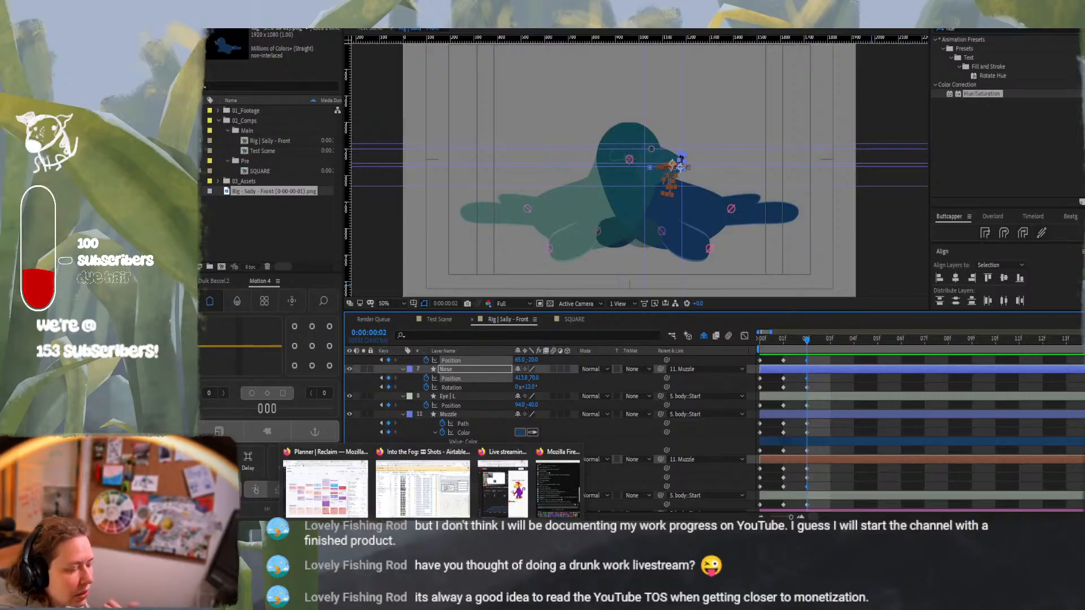
pyautogui.click(436, 505)
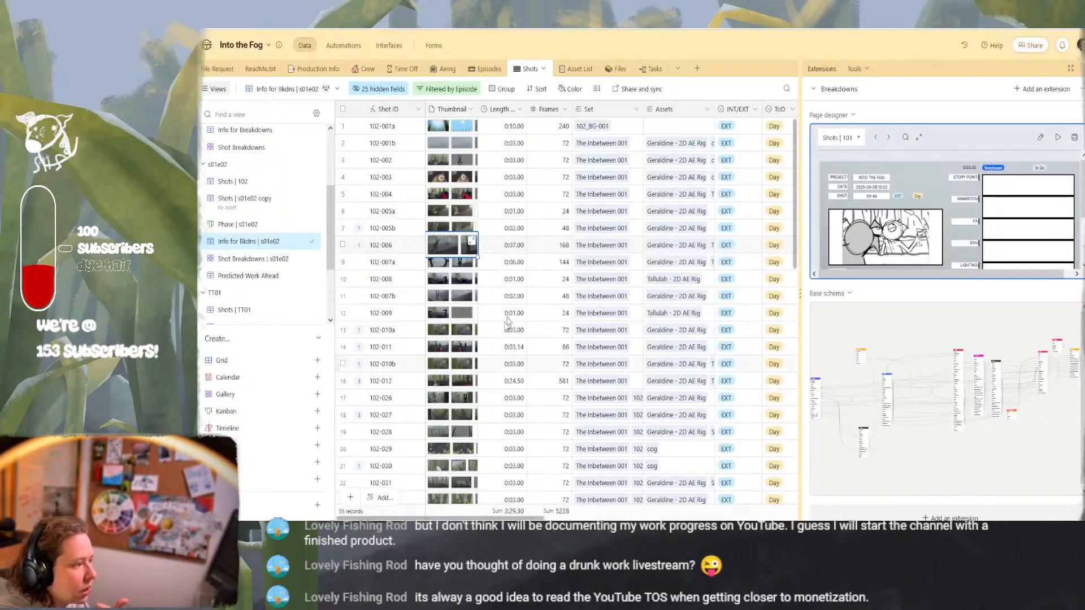
pyautogui.click(646, 70)
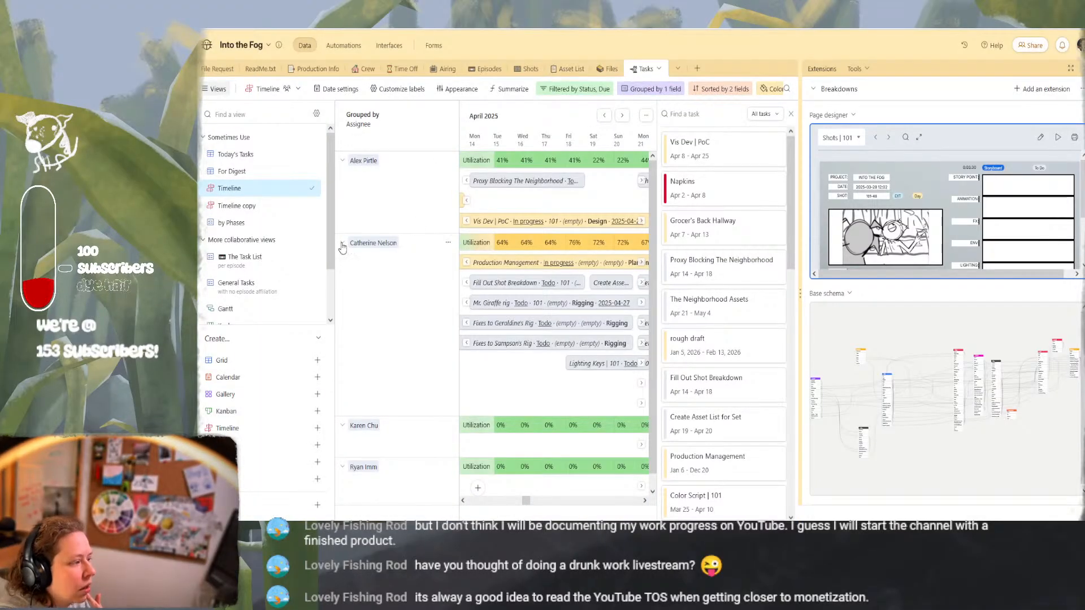
pyautogui.hotkey('alt', 'Tab')
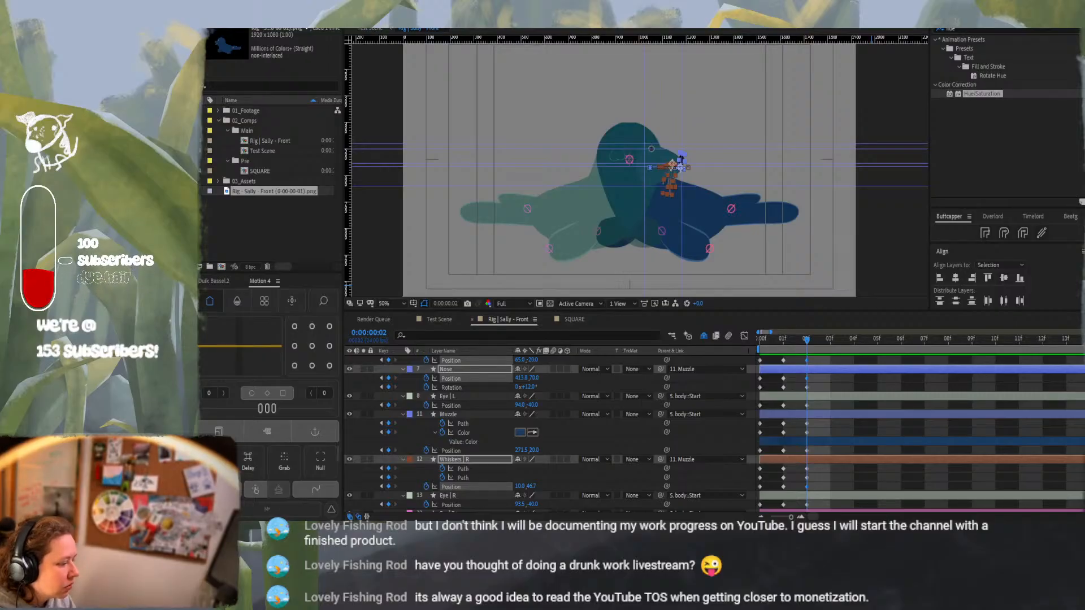
pyautogui.moveTo(519, 500)
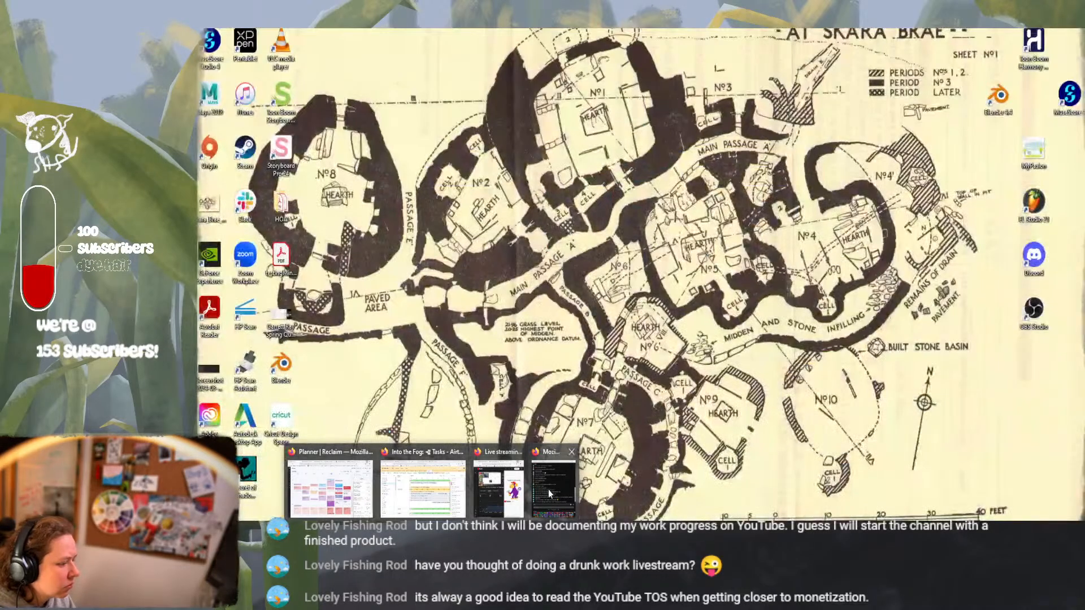
pyautogui.click(548, 489)
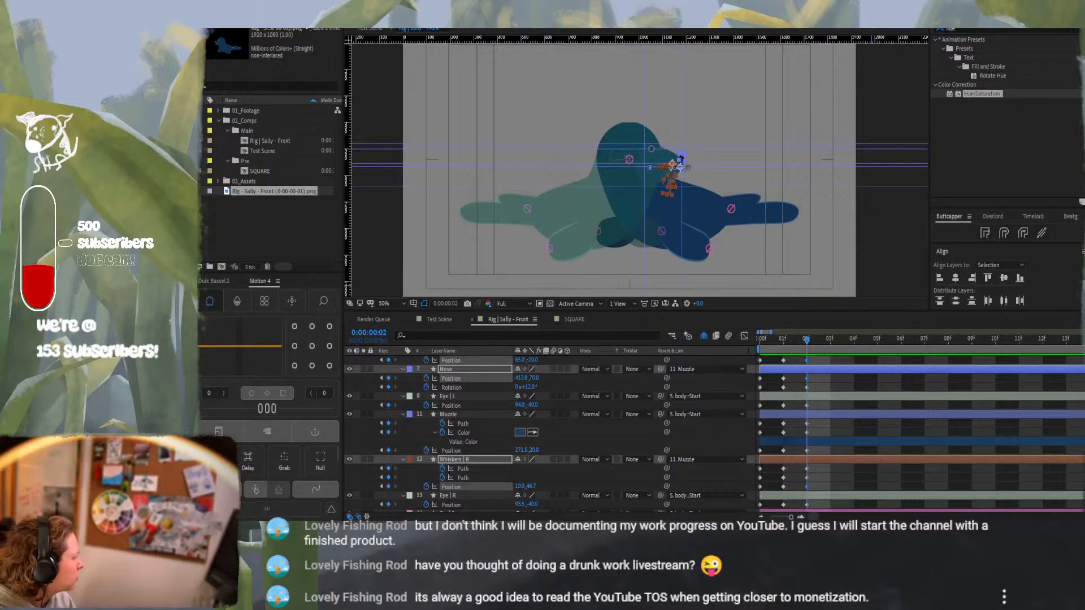
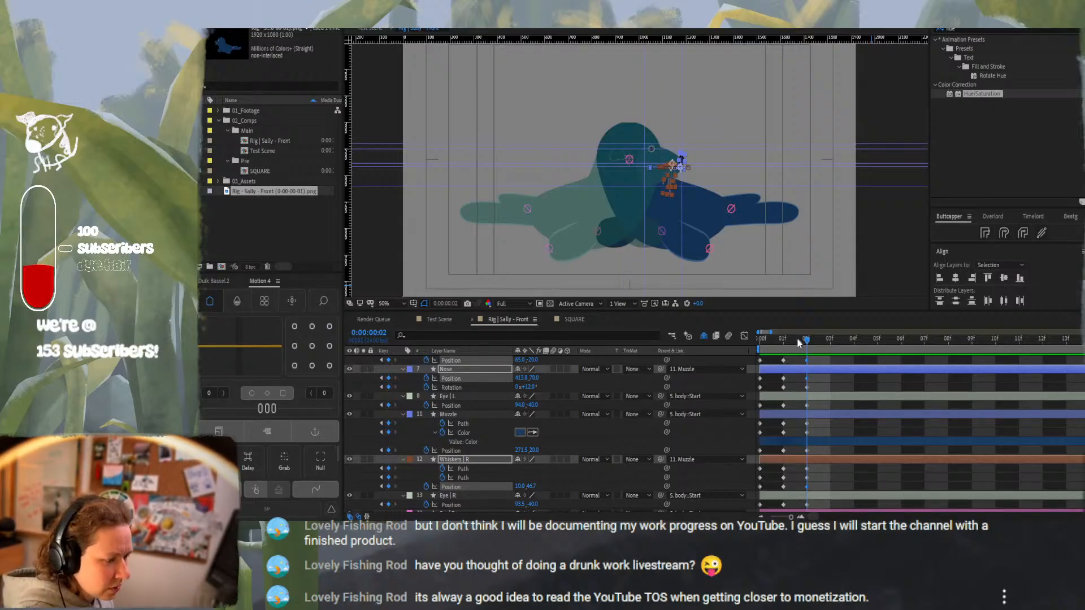
# Compare the rig with the mirrored reference across frames 0 to 2, and hide the reference image layer
pyautogui.click(761, 342)
pyautogui.moveTo(742, 350); pyautogui.dragTo(812, 358)
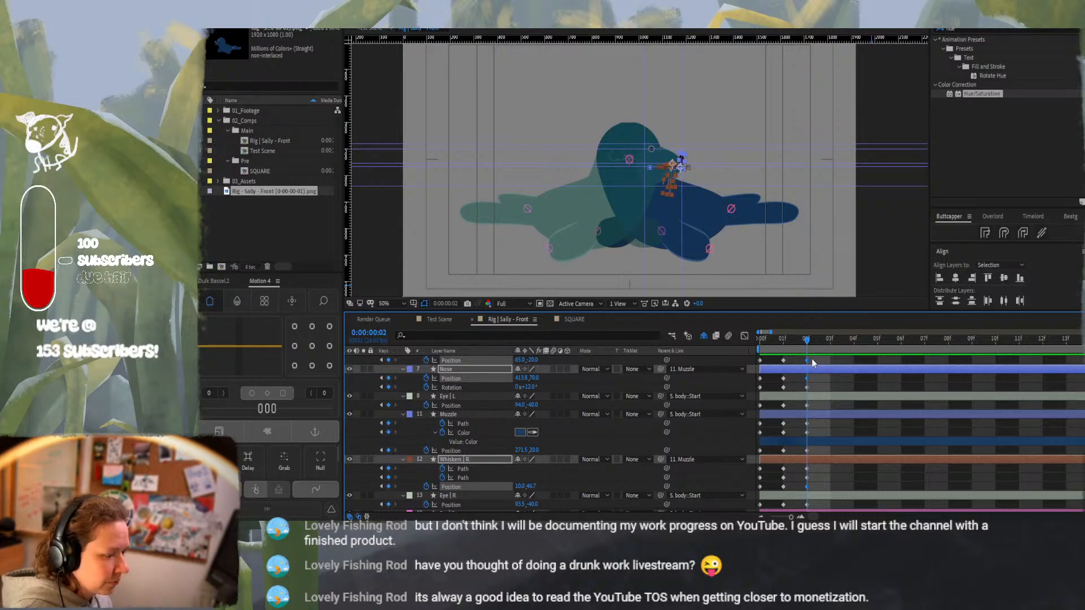
pyautogui.scroll(3, 475, 390)
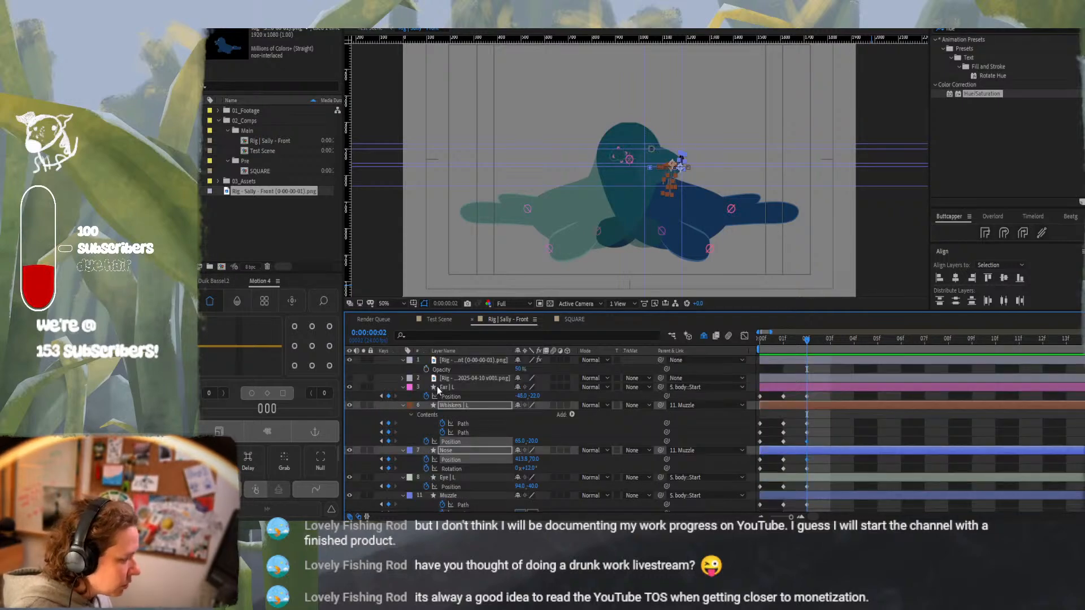
pyautogui.click(349, 360)
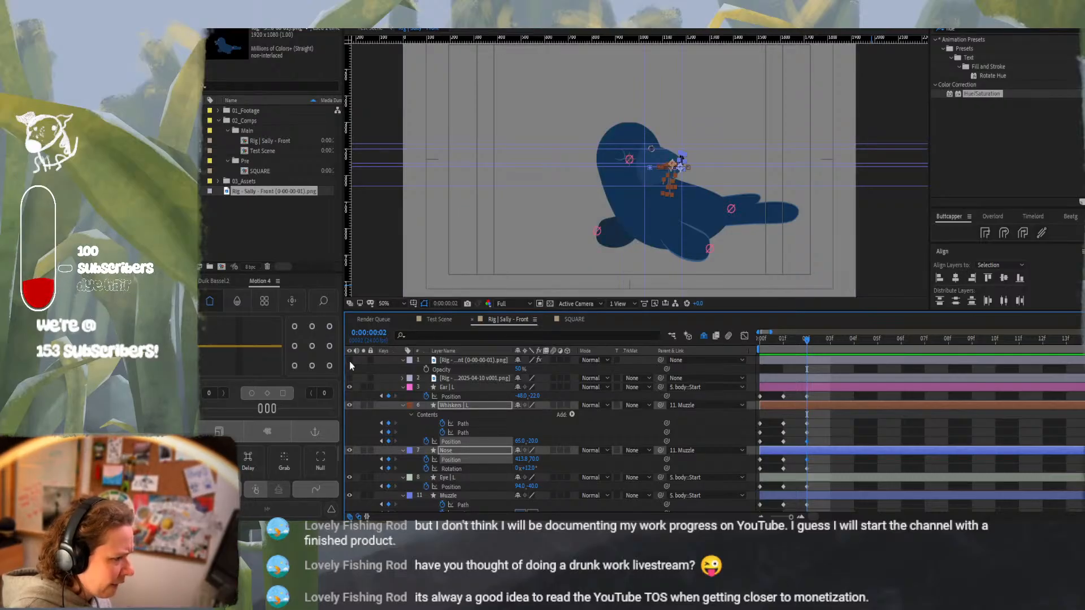
pyautogui.press('.')
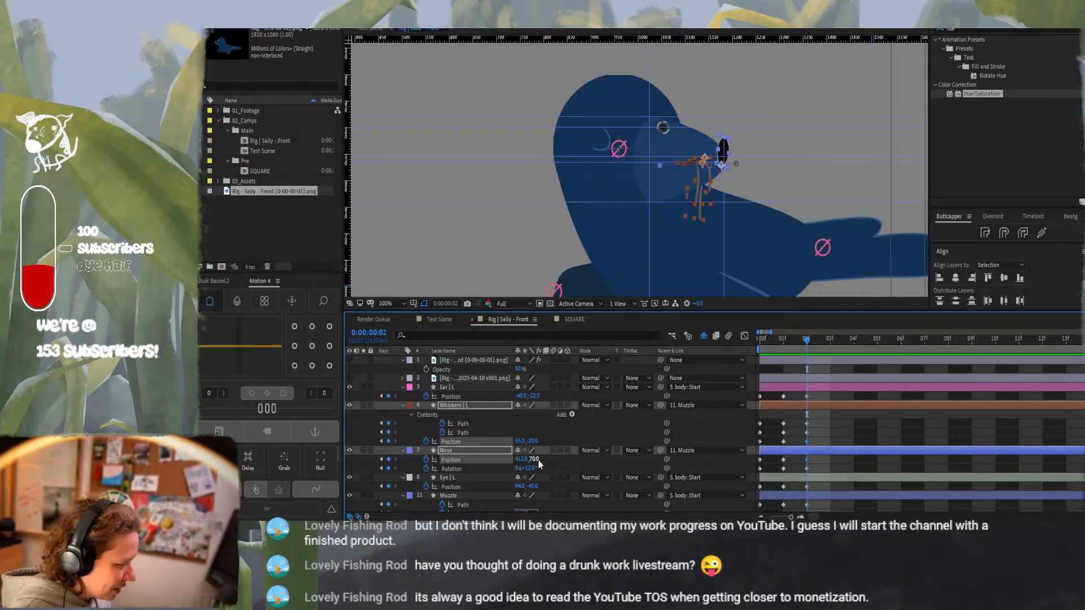
# Match the Muzzle layer's color at frame 2 to the seal's body by sampling the body blue in the composition
pyautogui.scroll(-1, 523, 496)
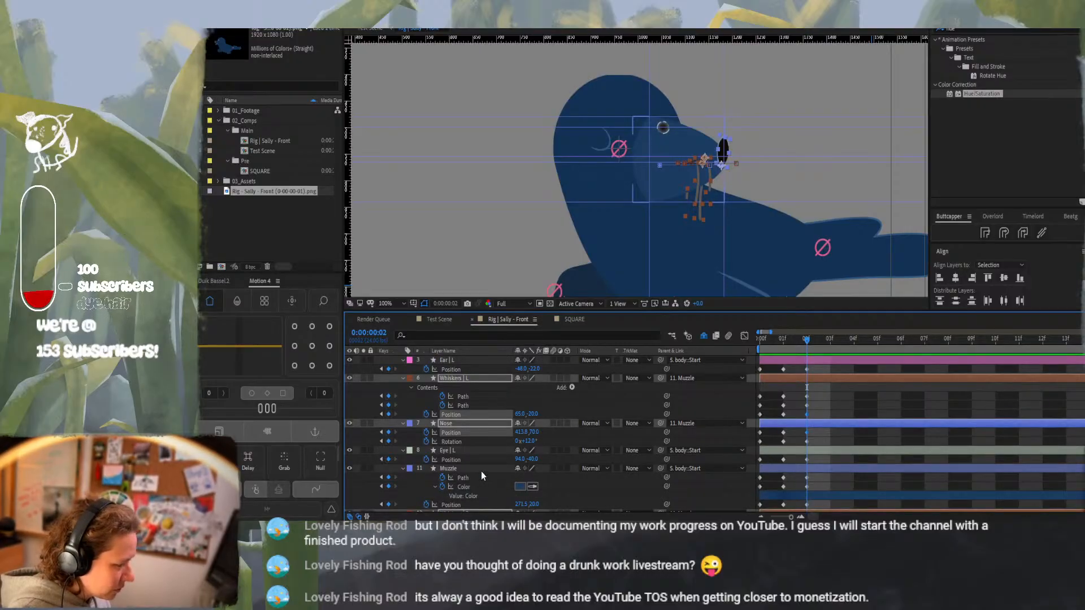
pyautogui.click(533, 487)
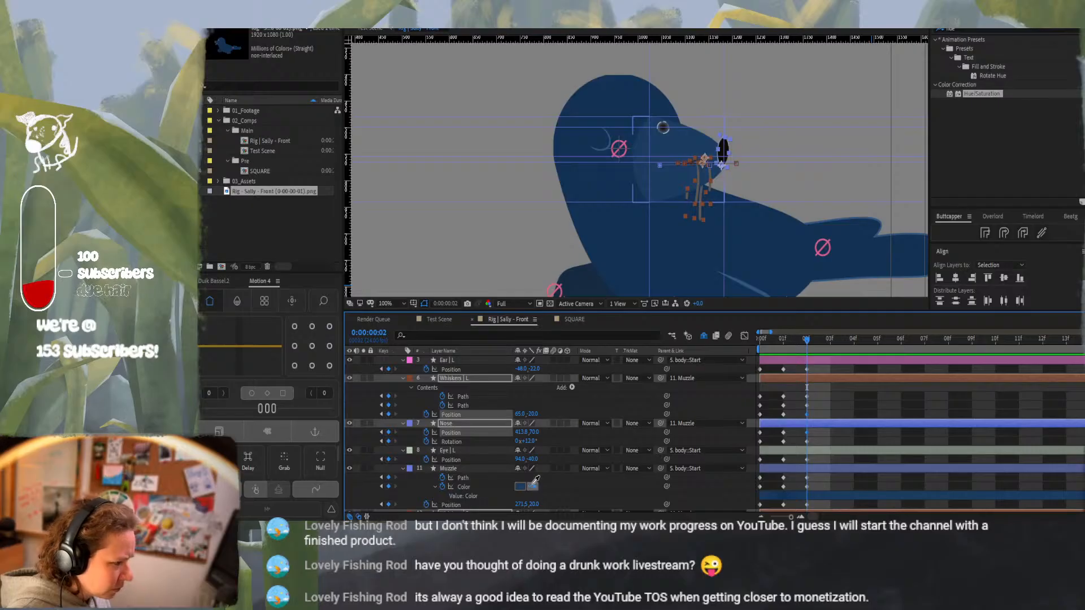
pyautogui.click(698, 253)
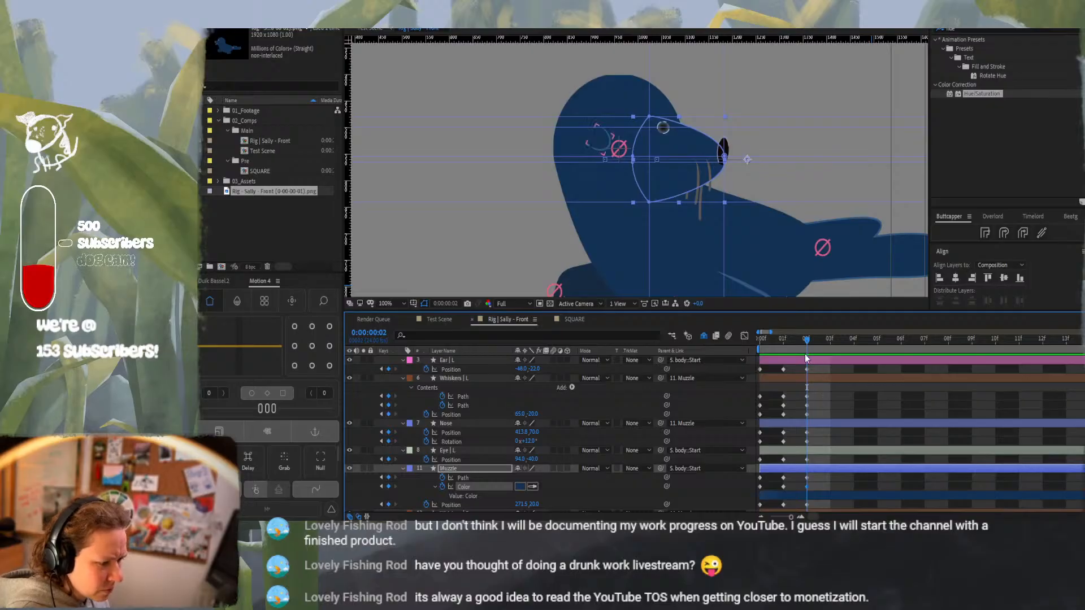
# Go to frame 0, hide the rulers and guides in the composition view, and deselect the Muzzle layer
pyautogui.moveTo(785, 342); pyautogui.dragTo(759, 341)
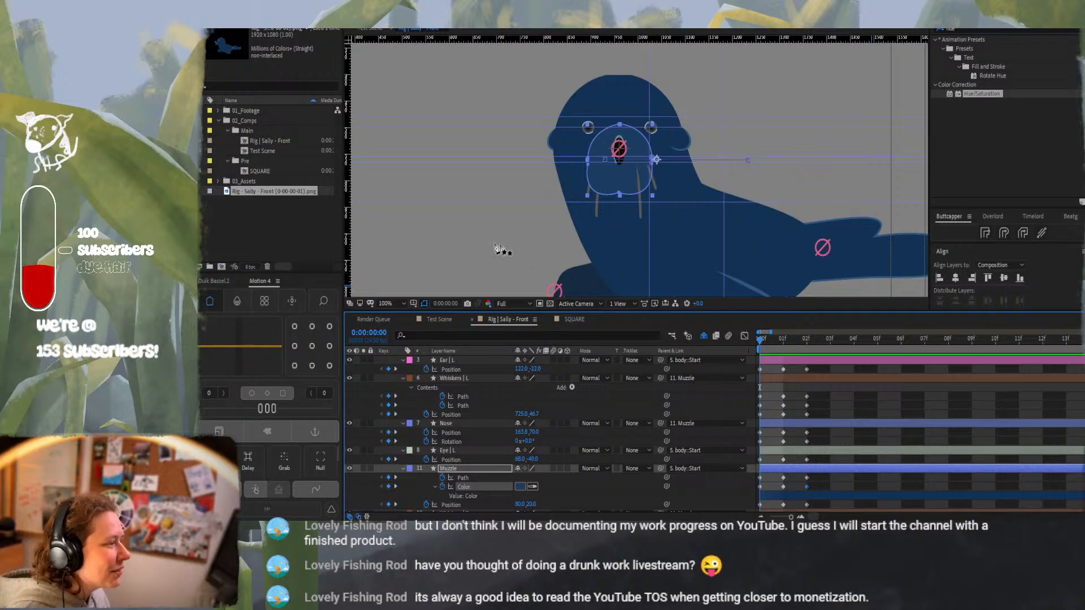
pyautogui.click(414, 304)
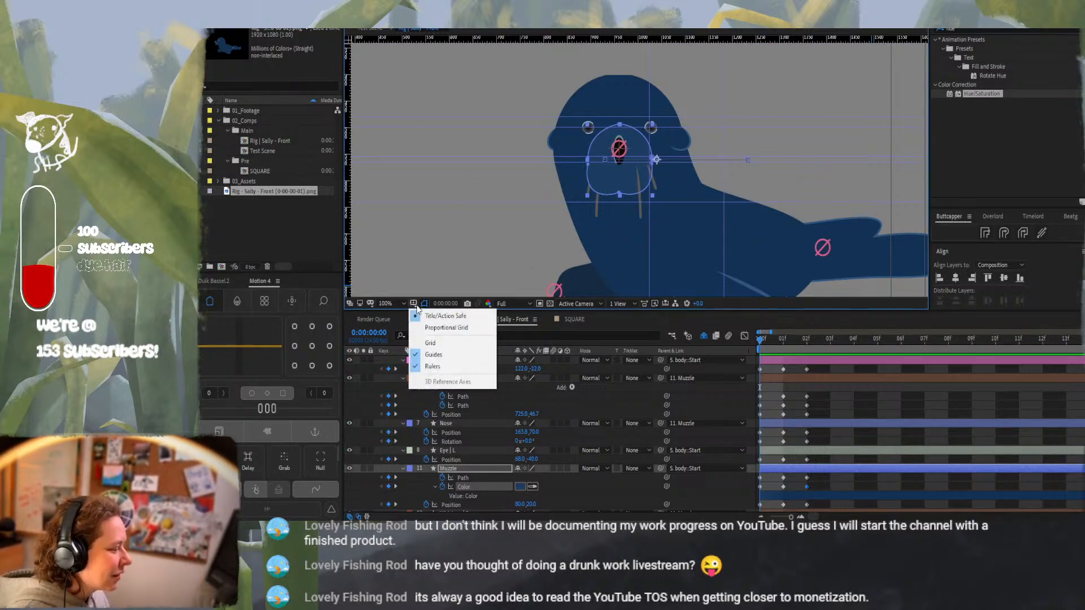
pyautogui.click(424, 366)
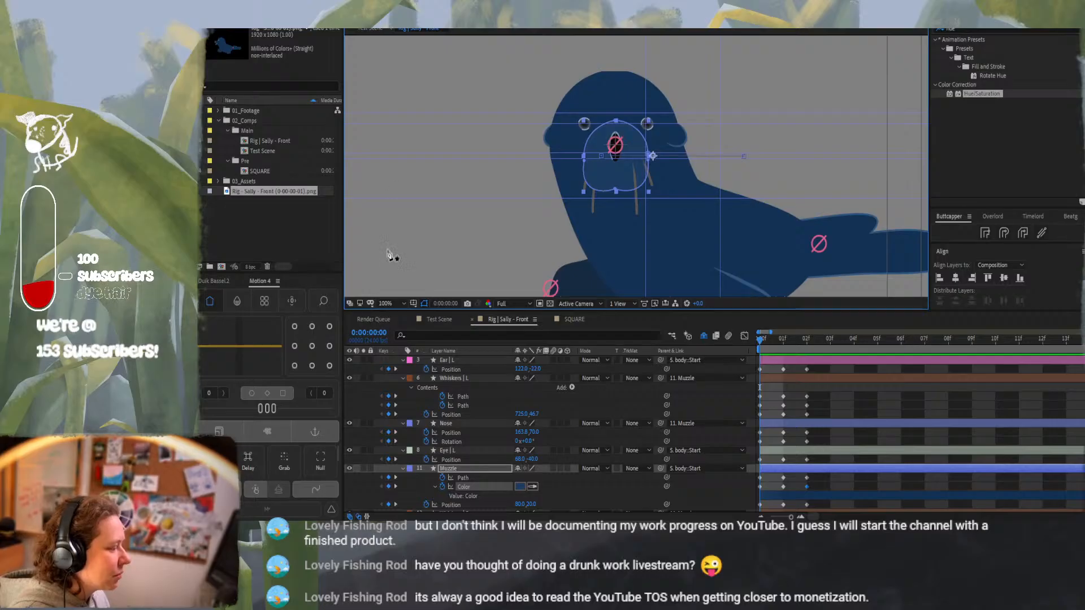
pyautogui.click(414, 304)
pyautogui.click(432, 354)
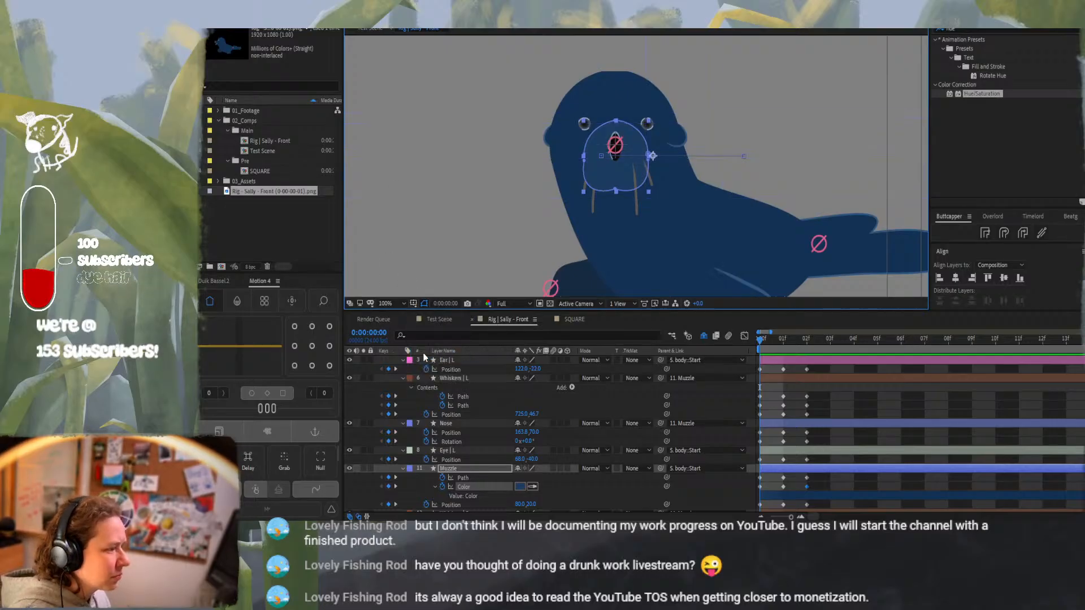
pyautogui.click(839, 403)
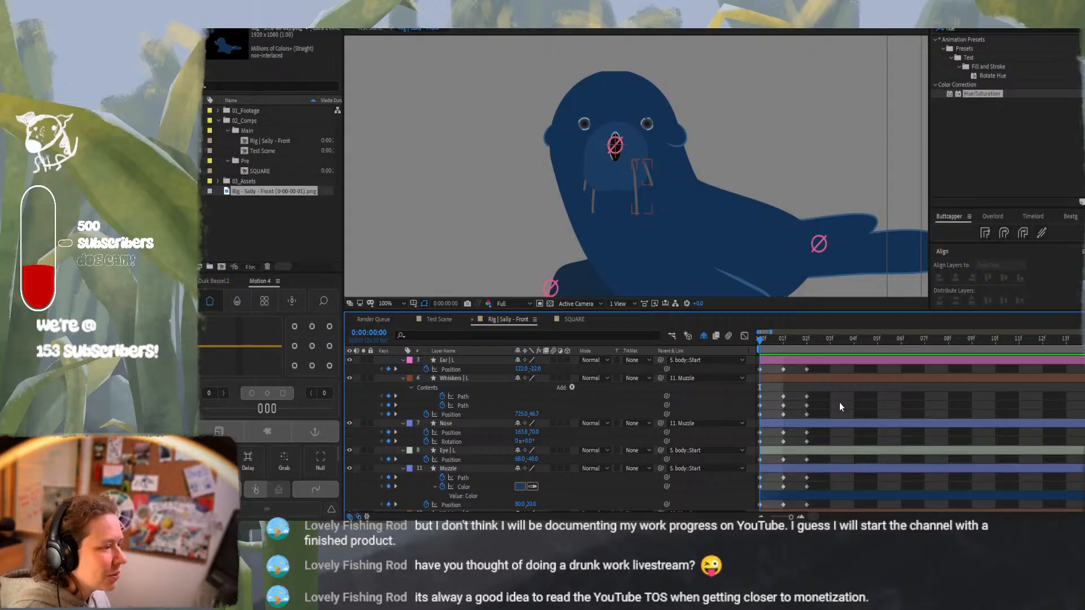
# Examine the front, left-facing and right-facing head poses by scrubbing between frames 0 and 3
pyautogui.click(783, 340)
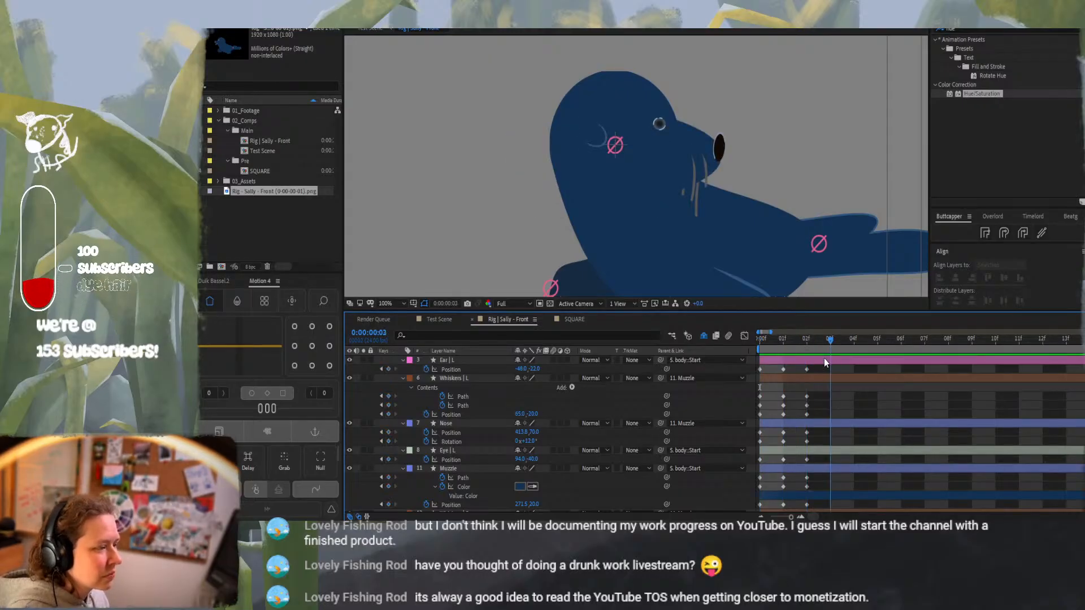
pyautogui.click(752, 346)
pyautogui.moveTo(752, 341); pyautogui.dragTo(808, 348)
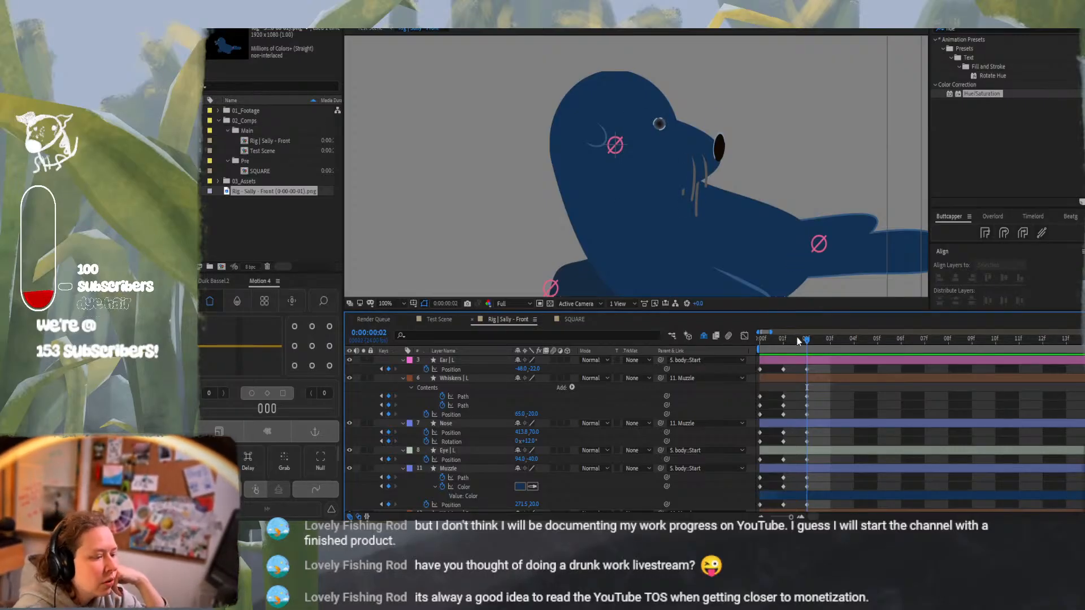
pyautogui.moveTo(797, 336); pyautogui.dragTo(759, 354)
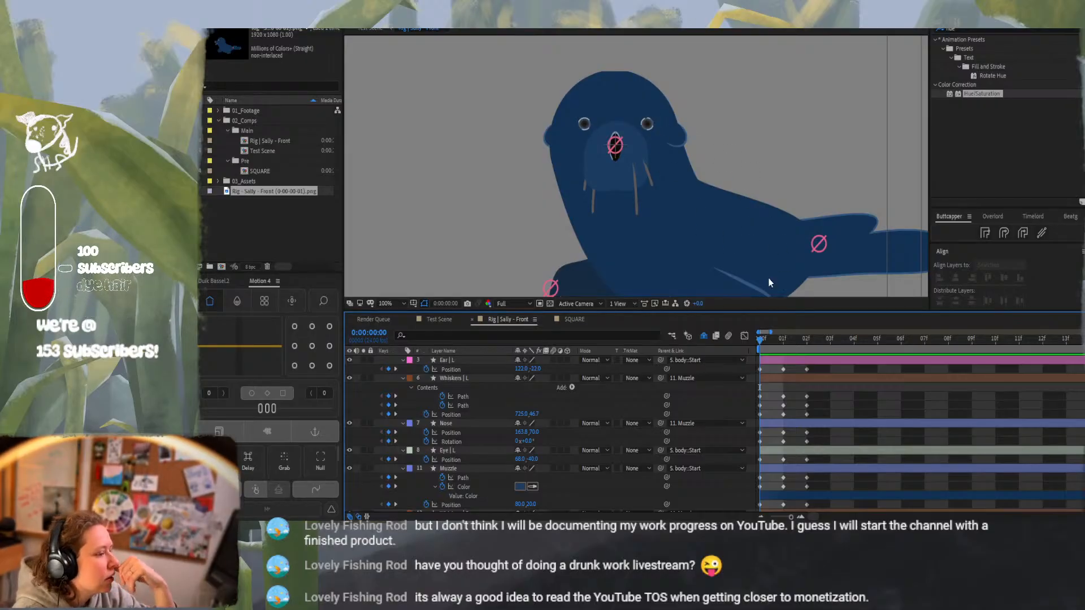
pyautogui.click(790, 350)
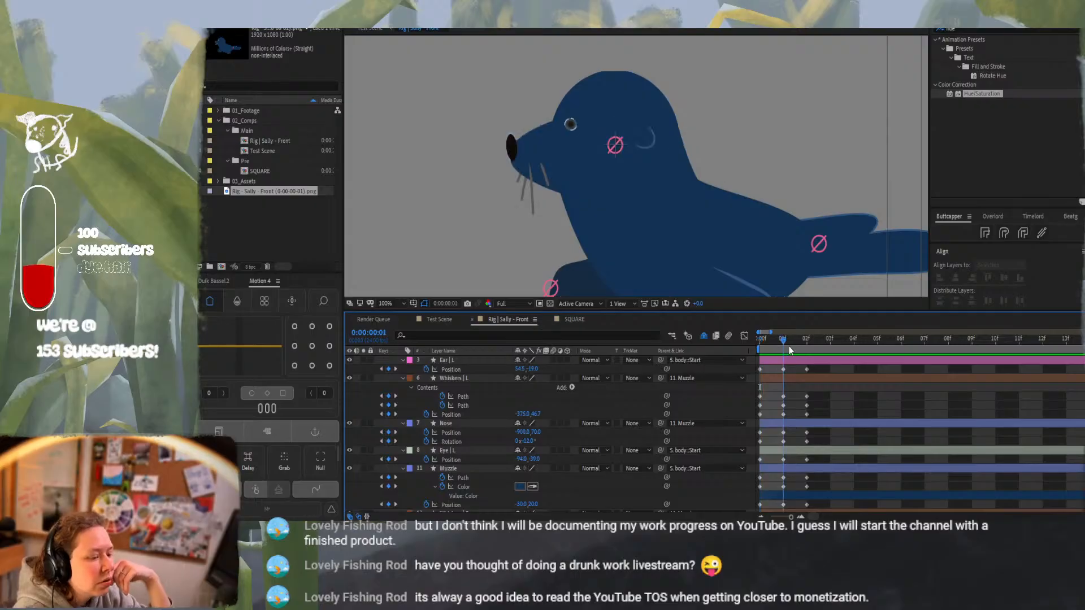
pyautogui.moveTo(788, 346); pyautogui.dragTo(821, 358)
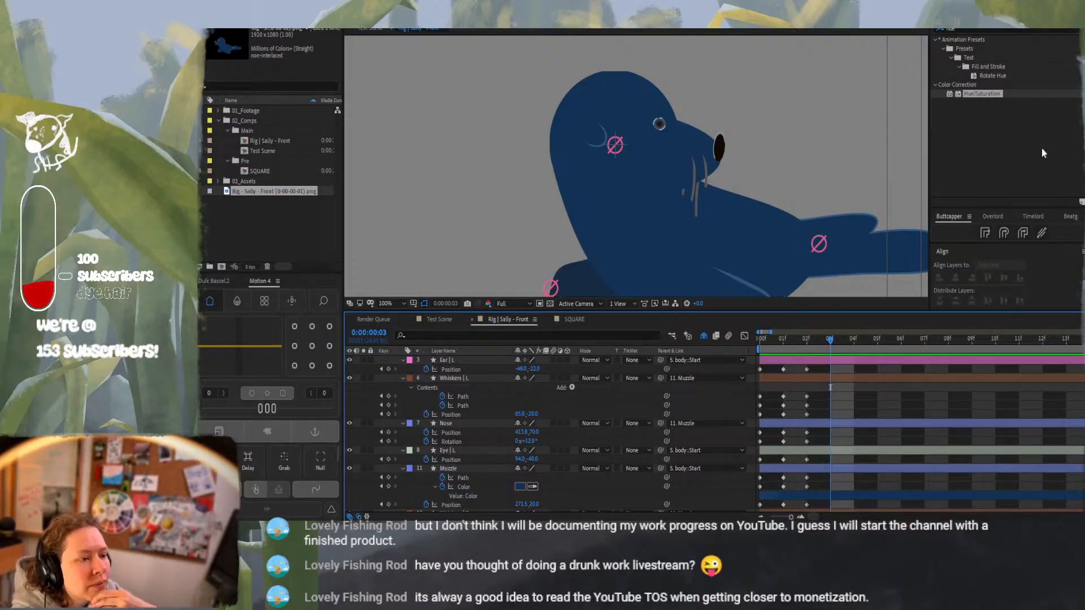
pyautogui.click(483, 405)
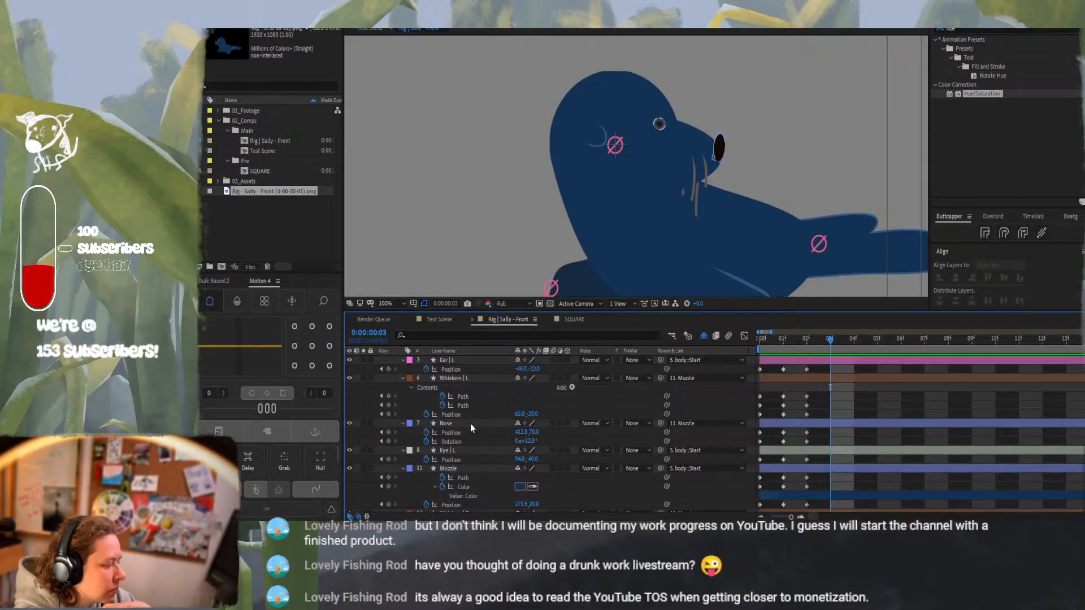
# Duplicate the Muzzle layer at frame 1 and remove the copy's Path, Color and Position keyframes
pyautogui.click(785, 342)
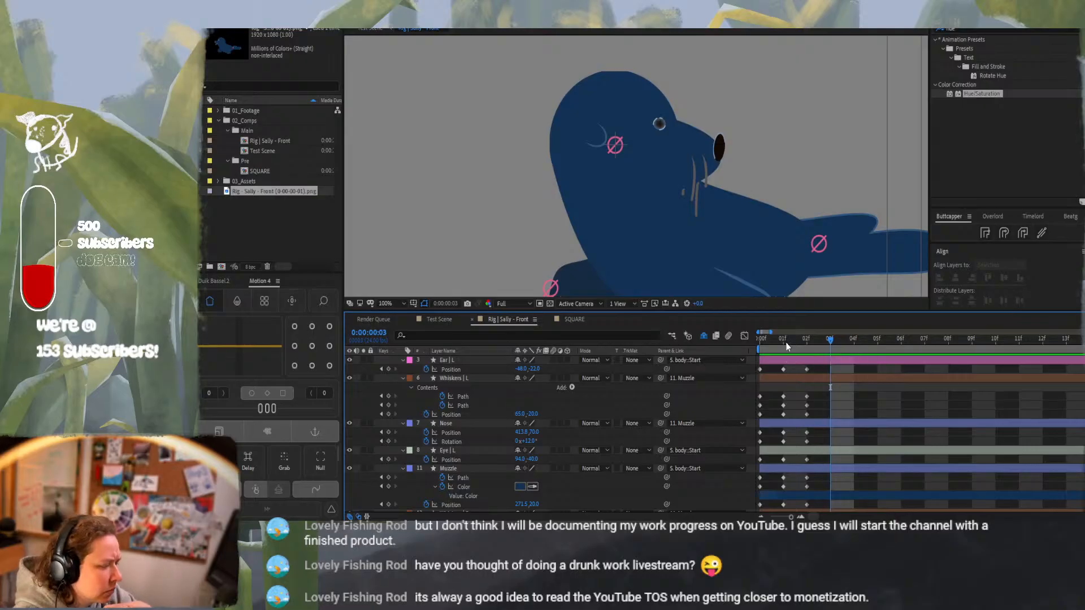
pyautogui.click(480, 469)
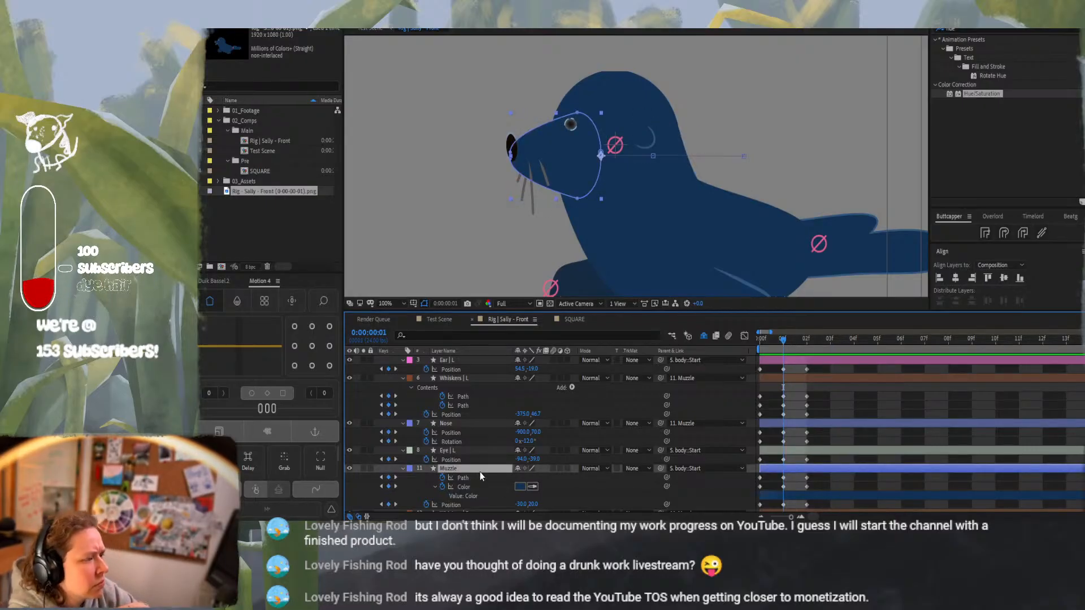
pyautogui.hotkey('ctrl', 'd')
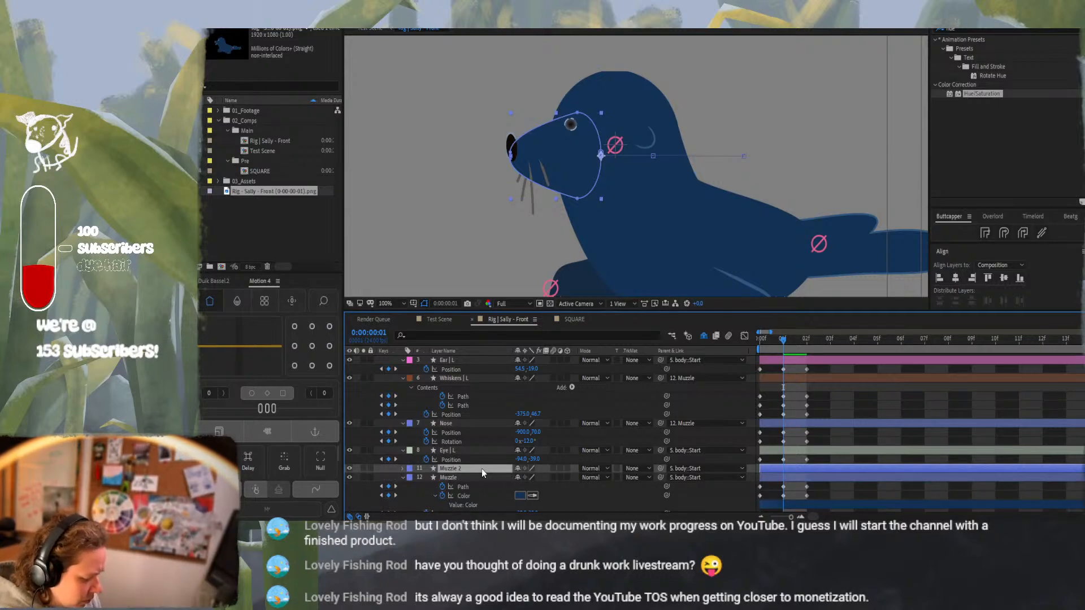
pyautogui.press('u')
pyautogui.click(443, 478)
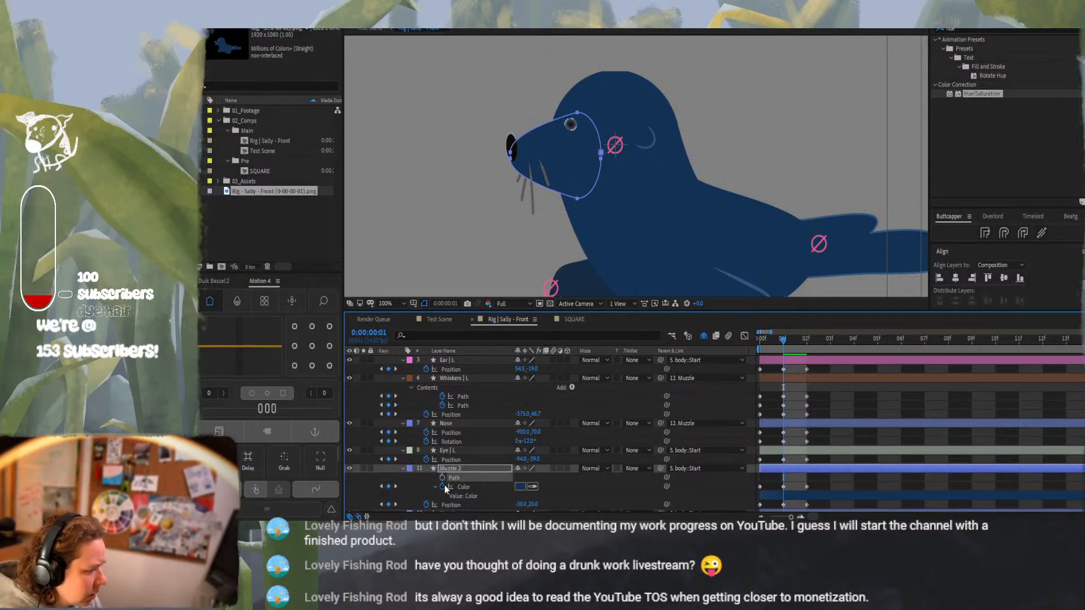
pyautogui.click(442, 486)
pyautogui.click(426, 496)
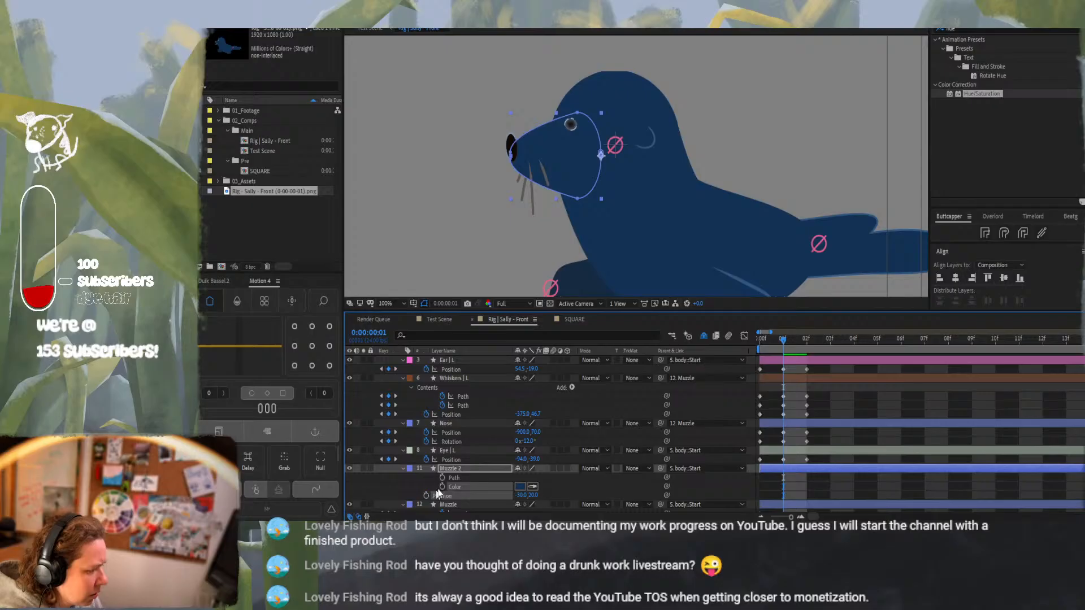
# Set the duplicated muzzle's fill color to bright blue 087CFC
pyautogui.click(520, 486)
pyautogui.moveTo(349, 207); pyautogui.dragTo(374, 135)
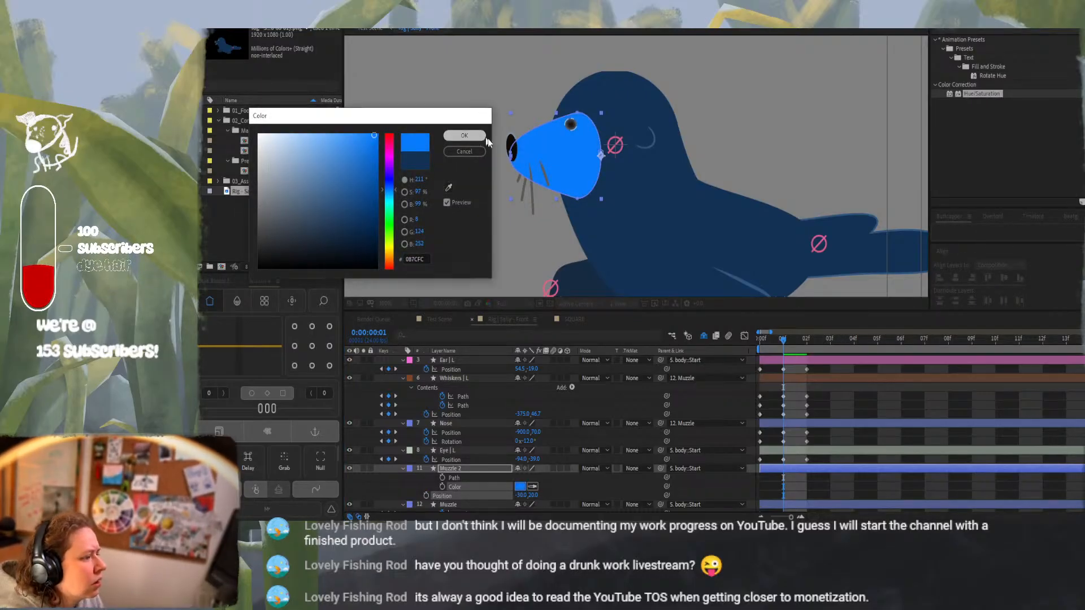
pyautogui.click(464, 135)
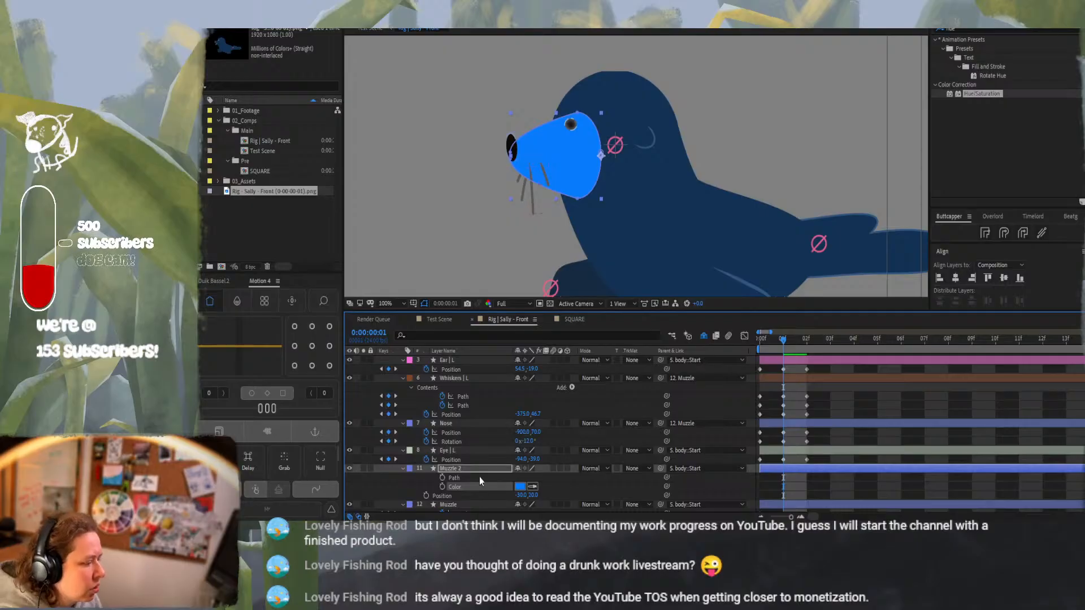
# Rotate the duplicated muzzle to 90° and center it horizontally and vertically in the composition
pyautogui.press('r')
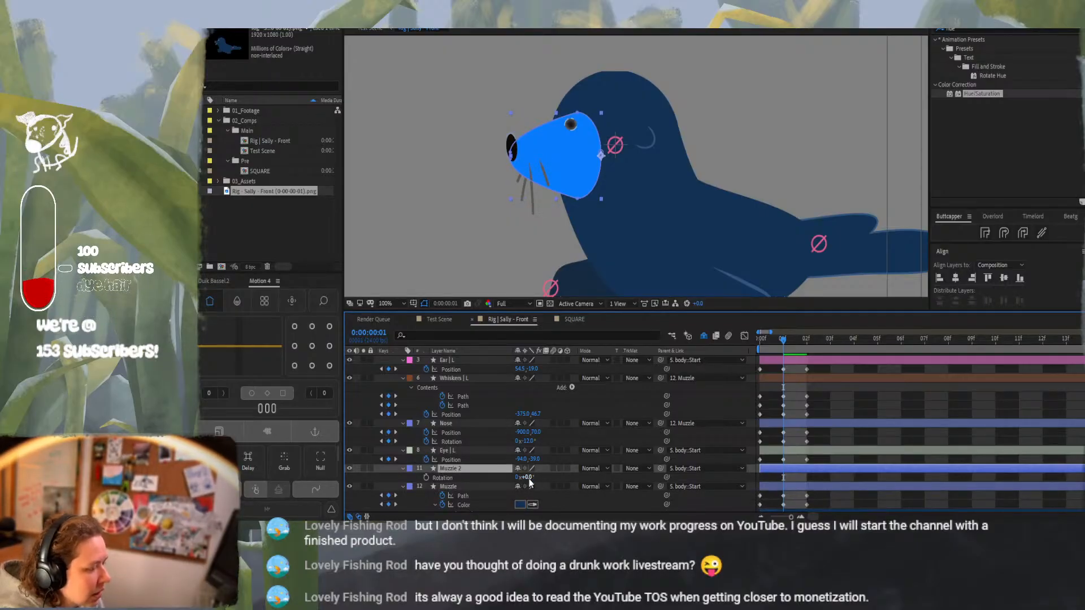
pyautogui.write('90')
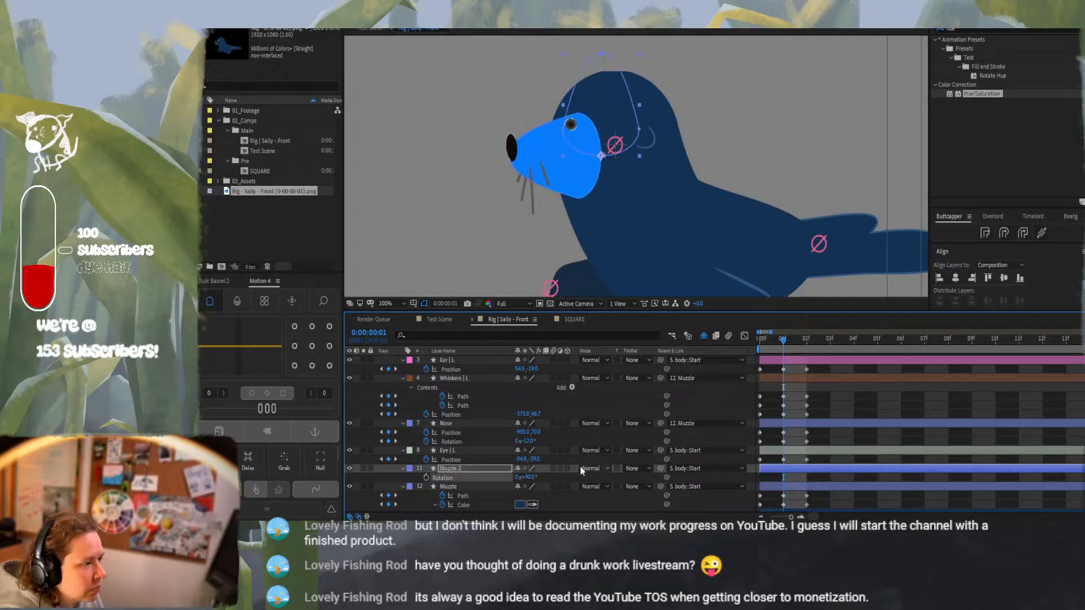
pyautogui.press('Return')
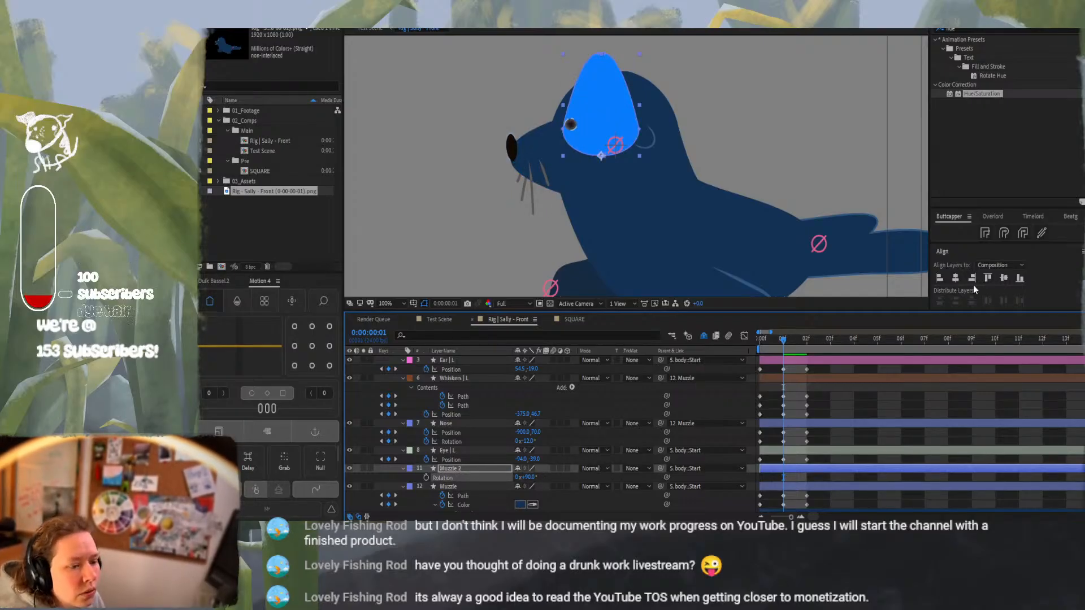
pyautogui.click(1003, 278)
pyautogui.click(955, 279)
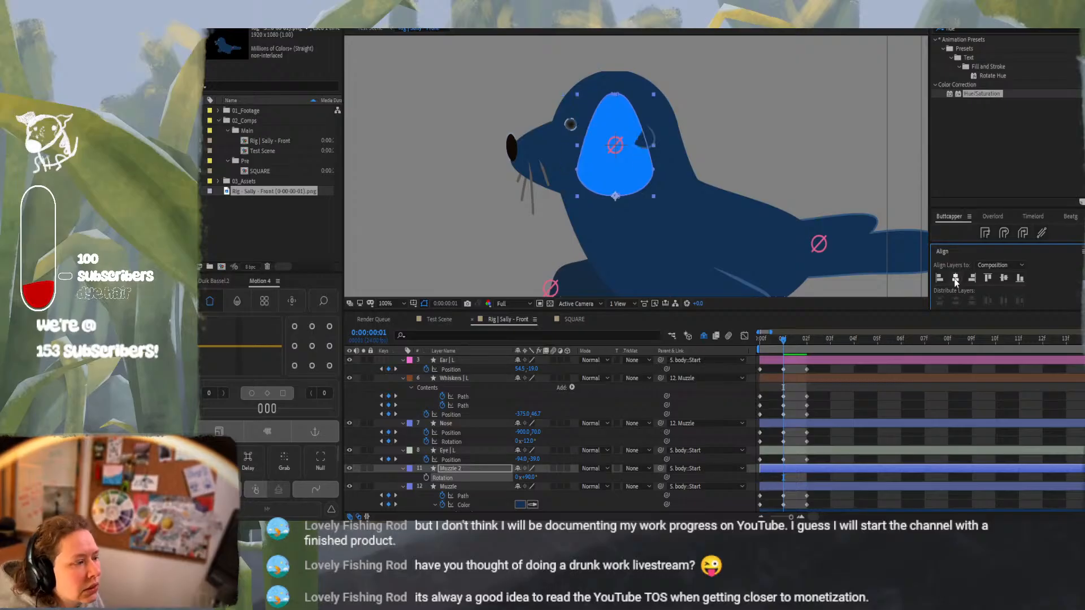
# Nudge the rotated bright blue shape up onto the top of the seal's head and slightly left
pyautogui.hotkey('shift', 'Up')
pyautogui.hotkey('shift', 'Up')
pyautogui.hotkey('shift', 'Up')
pyautogui.hotkey('shift', 'Up')
pyautogui.hotkey('shift', 'Up')
pyautogui.hotkey('shift', 'Up')
pyautogui.hotkey('shift', 'Up')
pyautogui.hotkey('shift', 'Up')
pyautogui.hotkey('shift', 'Up')
pyautogui.hotkey('shift', 'Up')
pyautogui.hotkey('shift', 'Up')
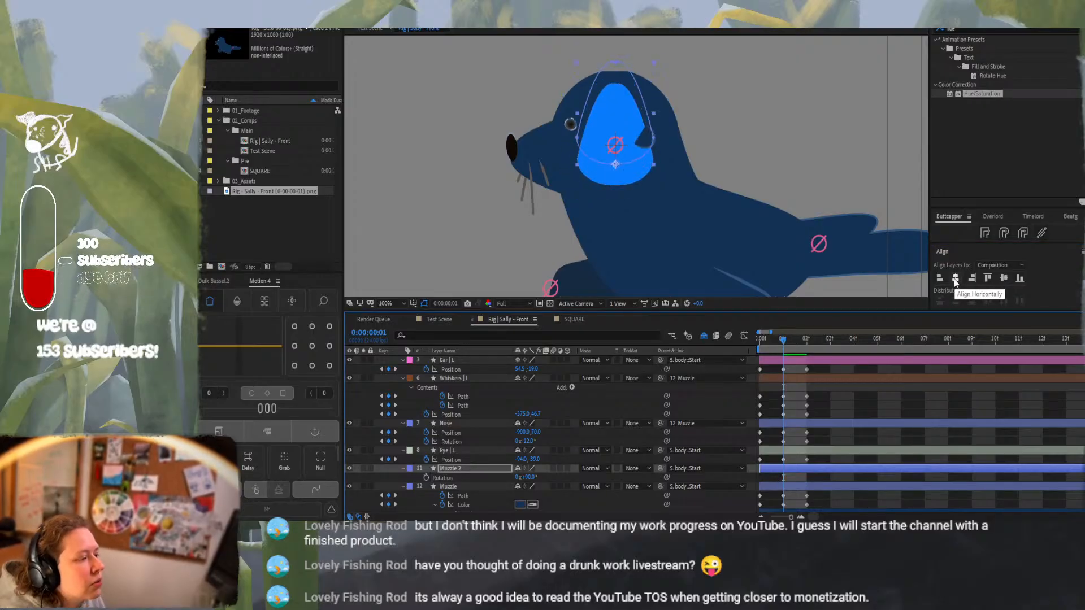
pyautogui.hotkey('shift', 'Up')
pyautogui.hotkey('shift', 'Up')
pyautogui.hotkey('shift', 'Up')
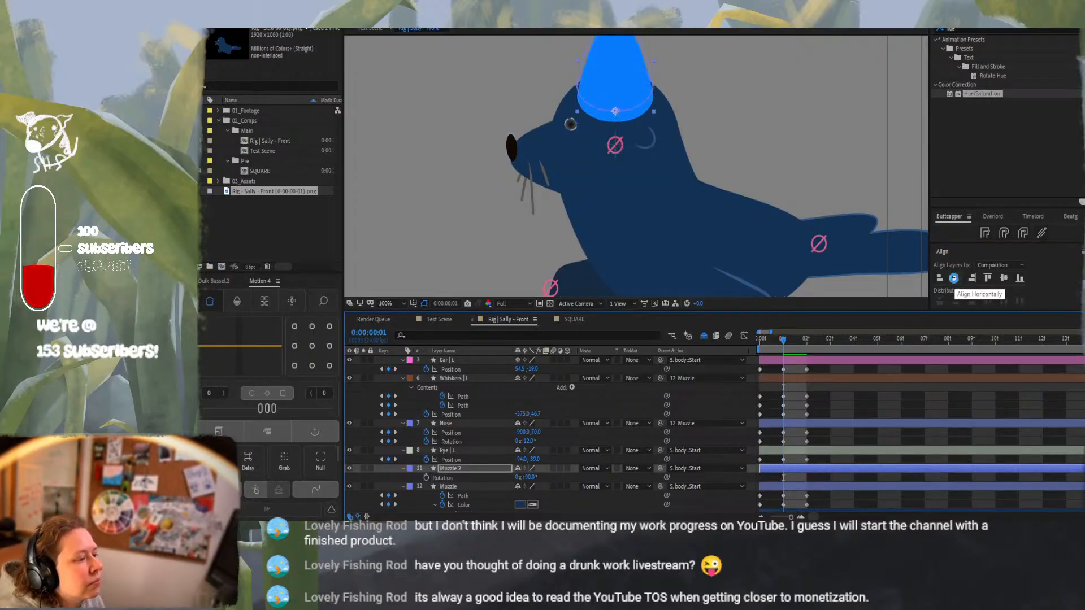
pyautogui.hotkey('shift', 'Left')
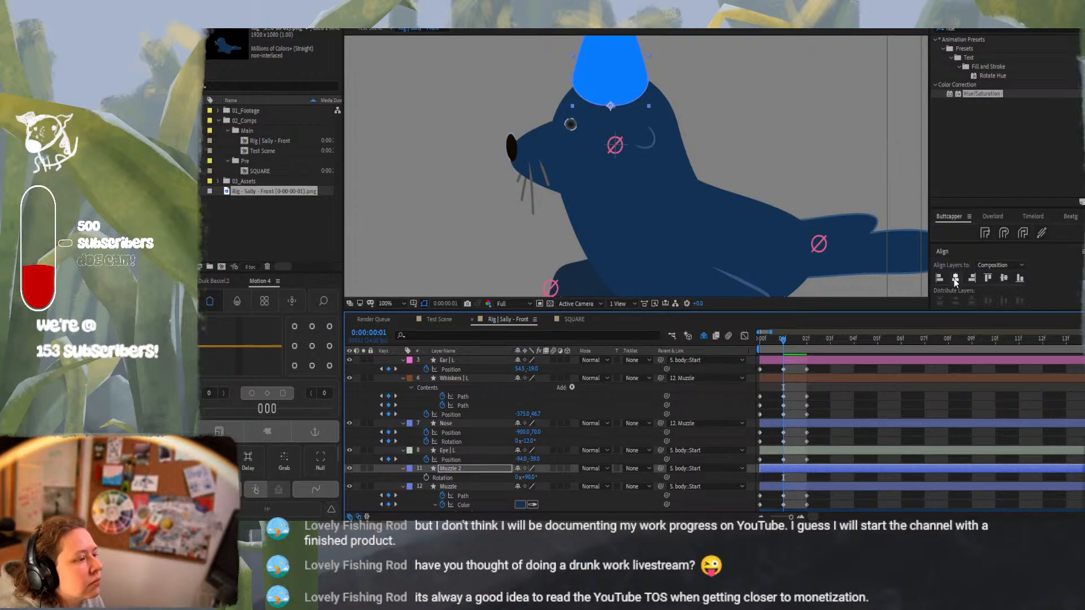
# Nudge the bright blue shape slightly right and down on the head, and move its Muzzle 2 layer directly below Muzzle
pyautogui.hotkey('shift', 'Right')
pyautogui.hotkey('shift', 'Down')
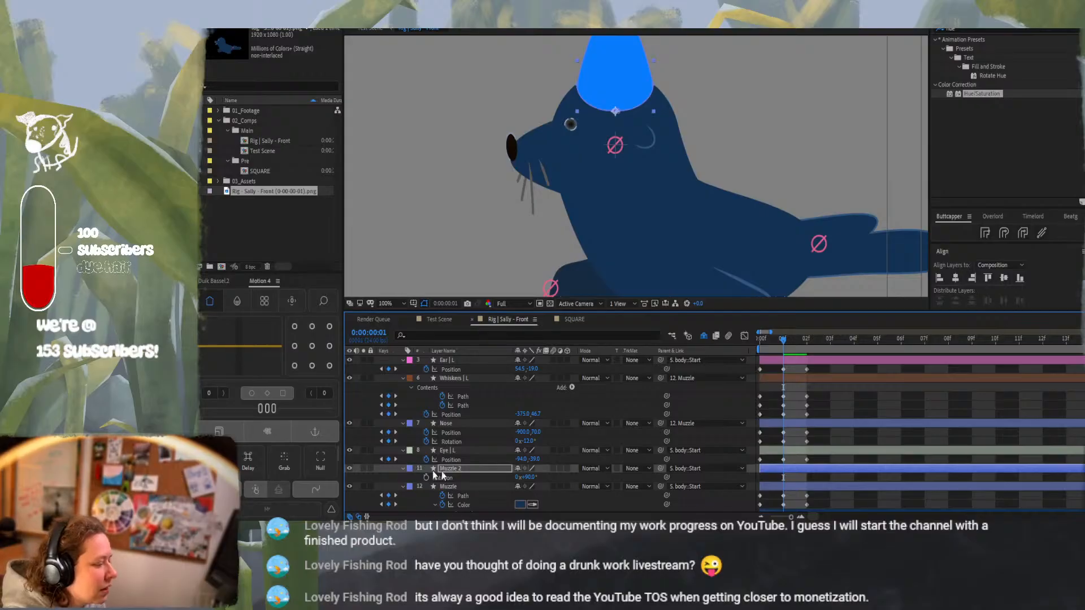
pyautogui.click(483, 471)
pyautogui.scroll(-1, 480, 506)
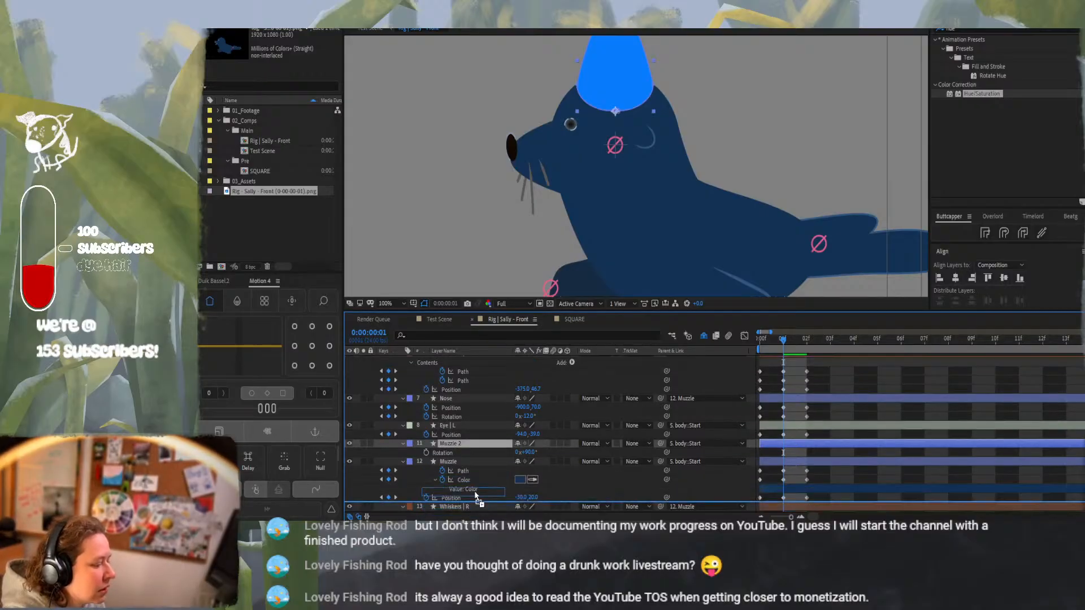
pyautogui.scroll(-1, 474, 508)
pyautogui.moveTo(472, 492); pyautogui.dragTo(473, 489)
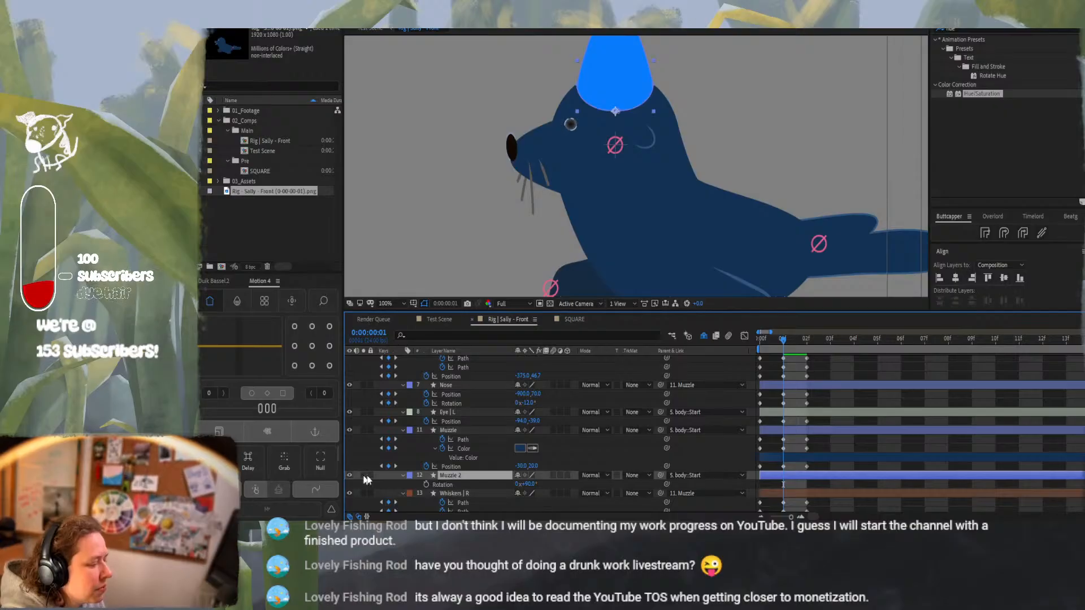
# Make the Muzzle 2 layer a guide layer and hide it
pyautogui.rightClick(453, 475)
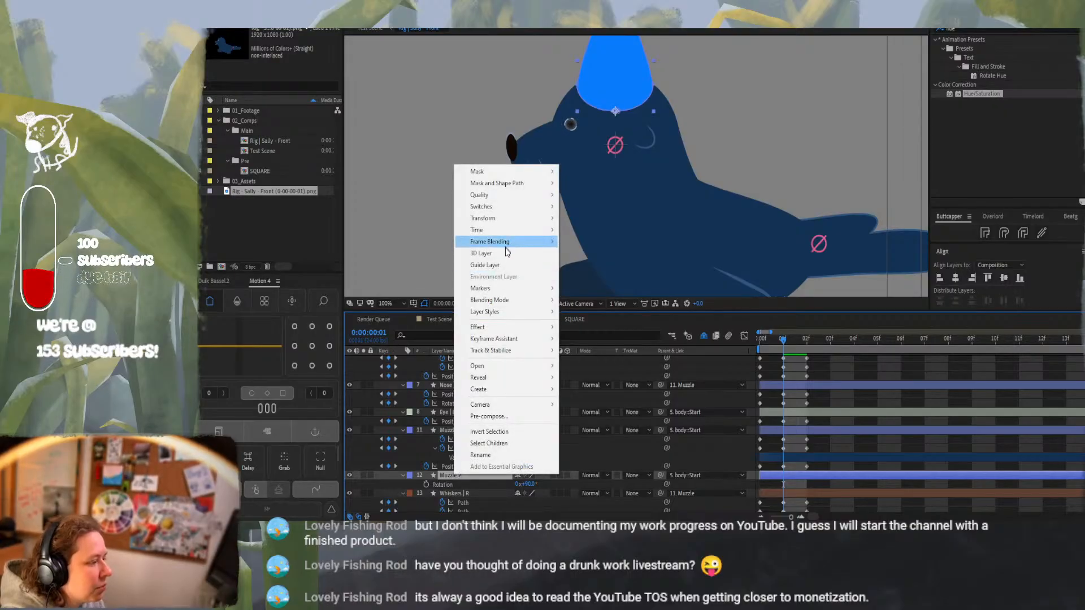
pyautogui.click(491, 265)
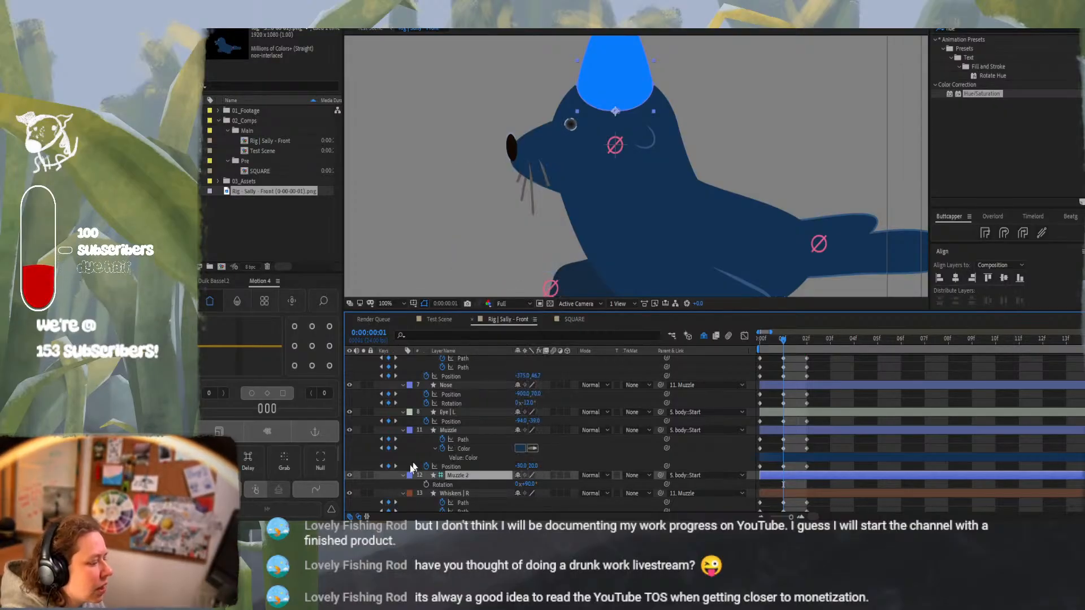
pyautogui.click(350, 475)
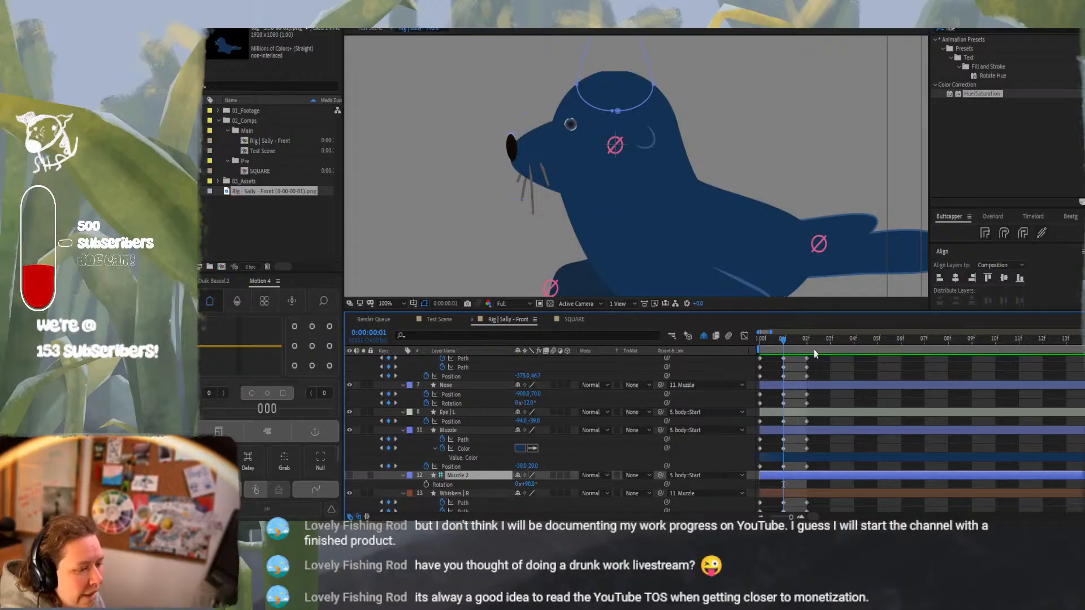
# Select all the unlocked rig layers at frame 3 and try to create a joystick from them
pyautogui.scroll(-3, 835, 496)
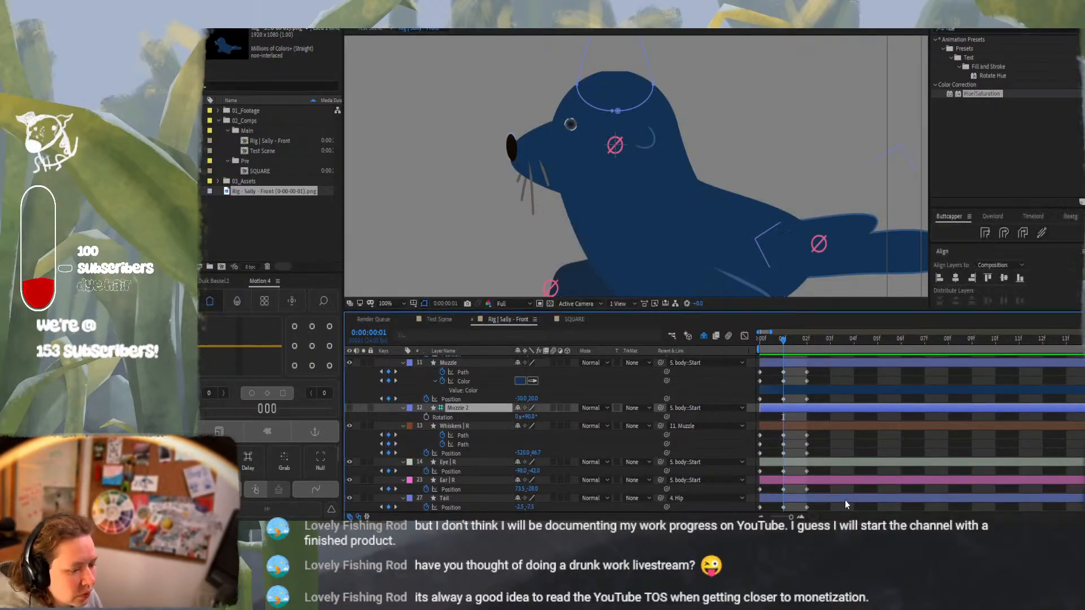
pyautogui.click(845, 499)
pyautogui.scroll(6, 843, 464)
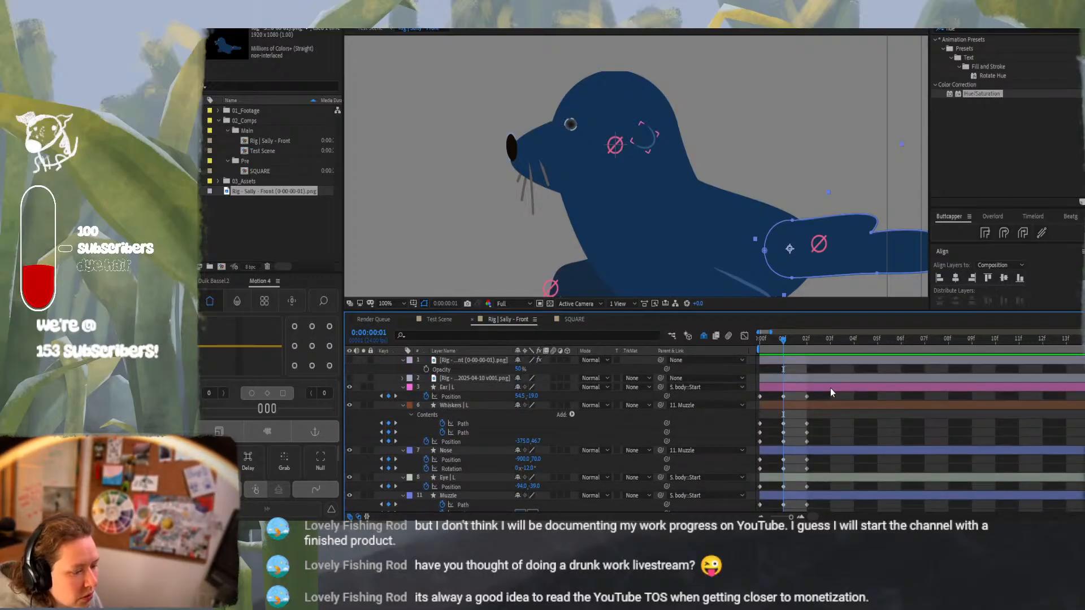
pyautogui.hotkey('ctrl', 'a')
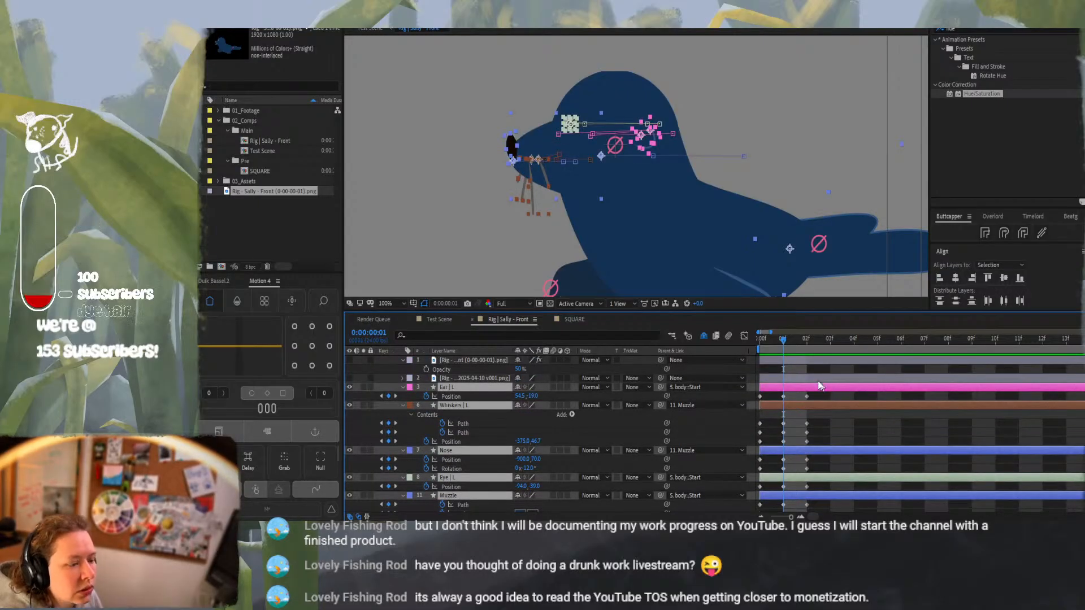
pyautogui.moveTo(799, 341); pyautogui.dragTo(833, 339)
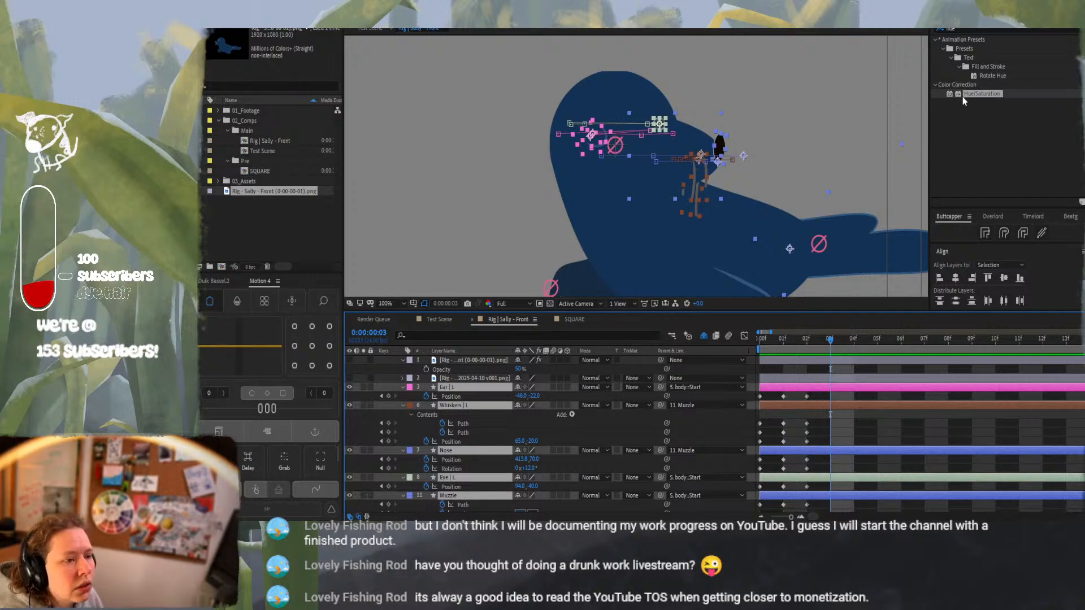
pyautogui.click(993, 28)
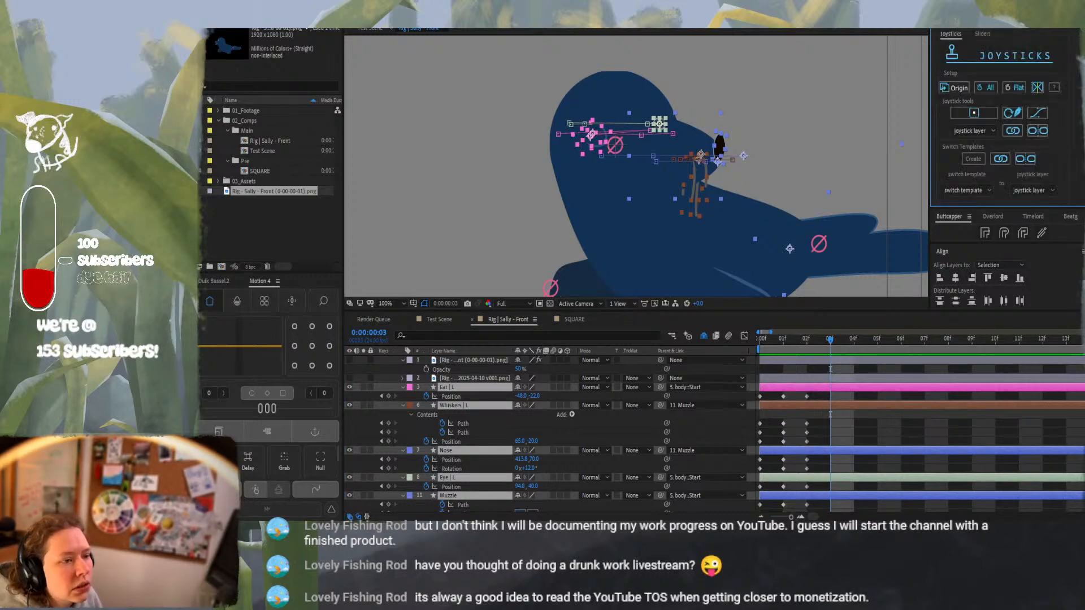
pyautogui.click(976, 113)
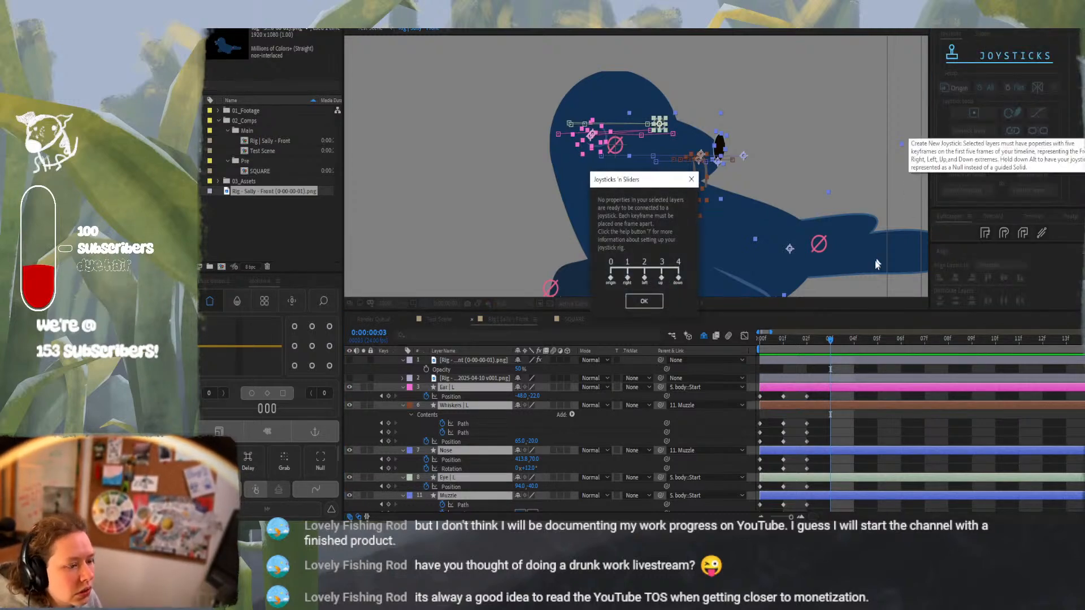
pyautogui.click(690, 182)
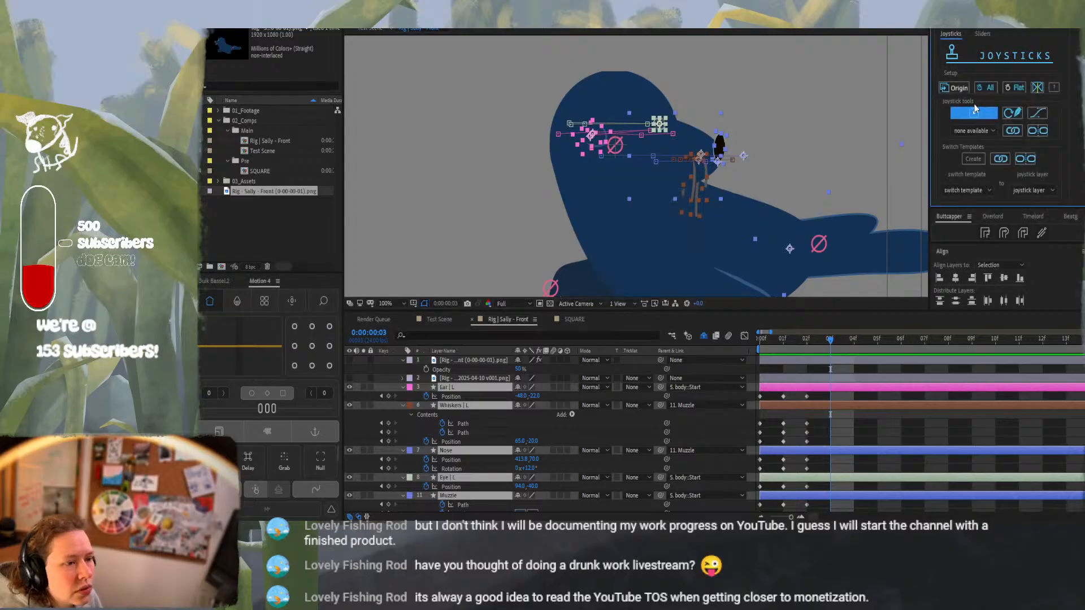
# Add the Joysticks origin pose as keyframes at frames 3 and 4 for the selected rig layers
pyautogui.click(952, 88)
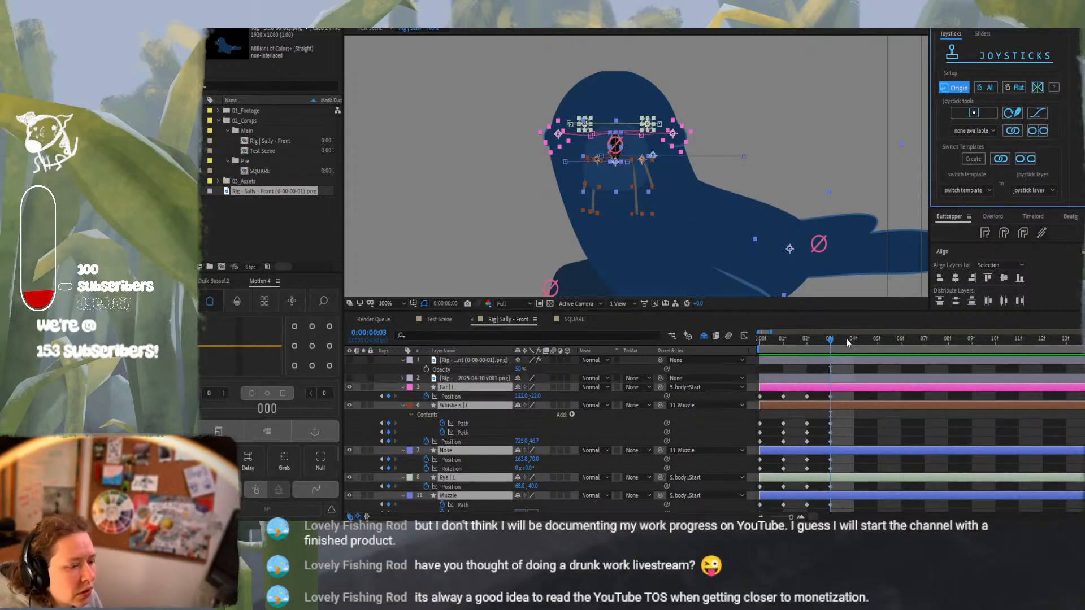
pyautogui.click(853, 339)
pyautogui.click(958, 89)
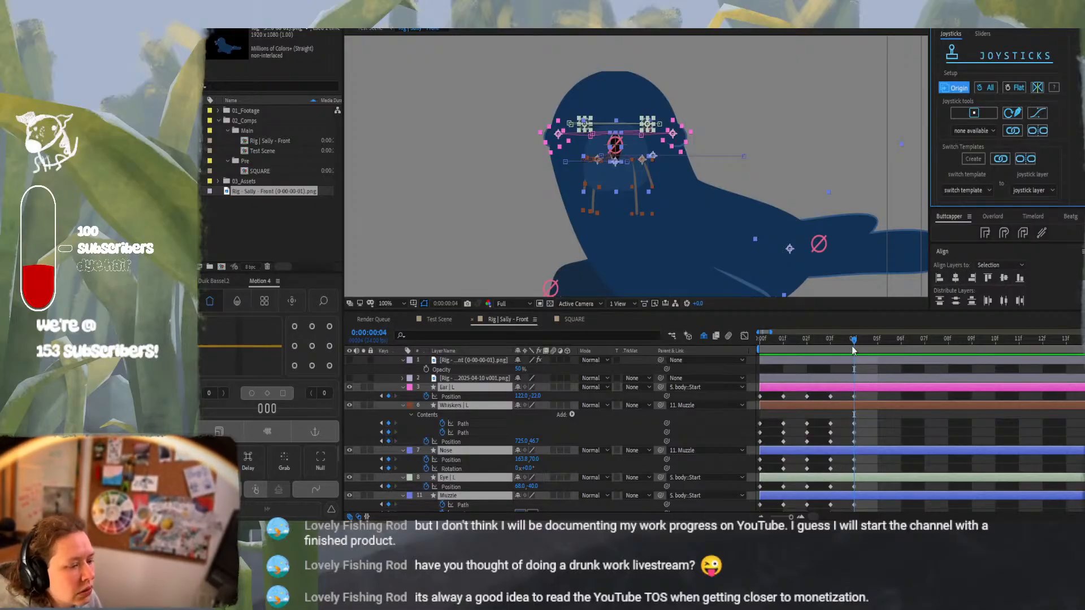
# Shift the Muzzle layer vertically to Y position 0 at frame 3 and 50 at frame 4
pyautogui.click(831, 339)
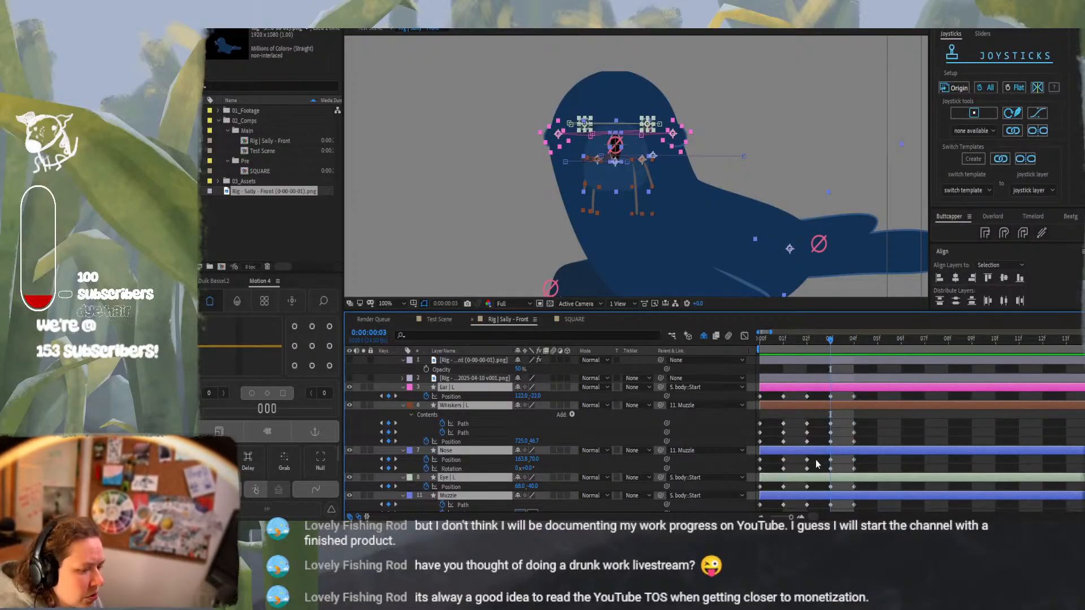
pyautogui.scroll(-1, 856, 443)
pyautogui.click(868, 486)
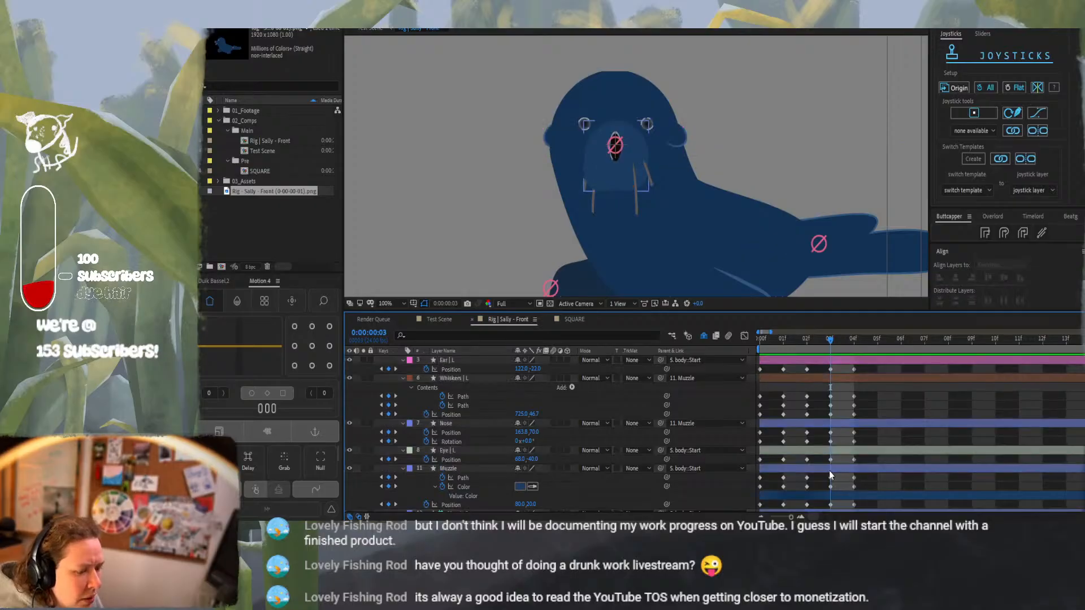
pyautogui.click(829, 470)
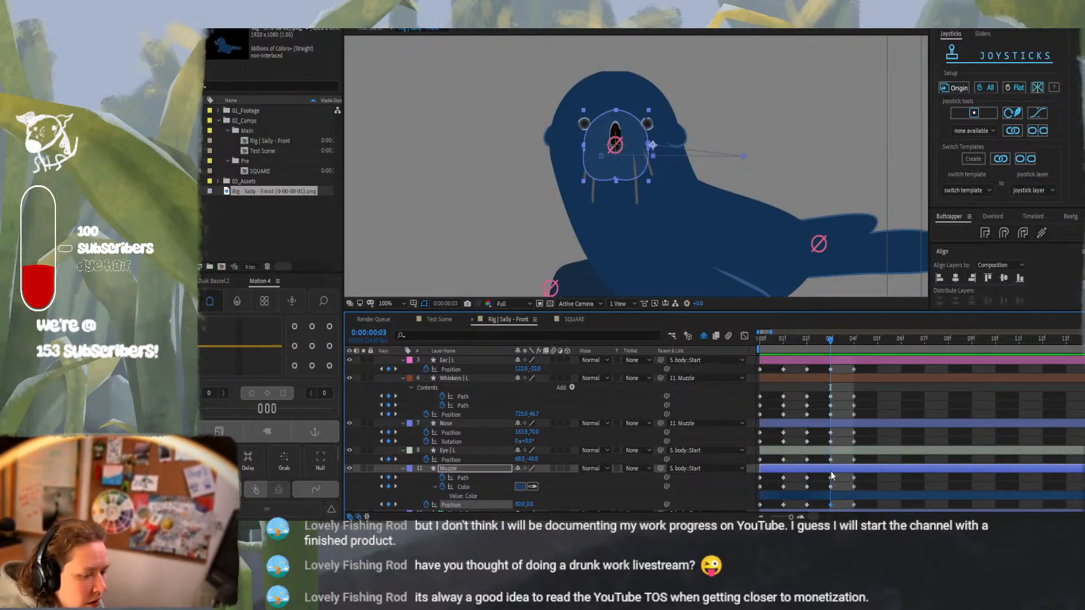
pyautogui.click(855, 349)
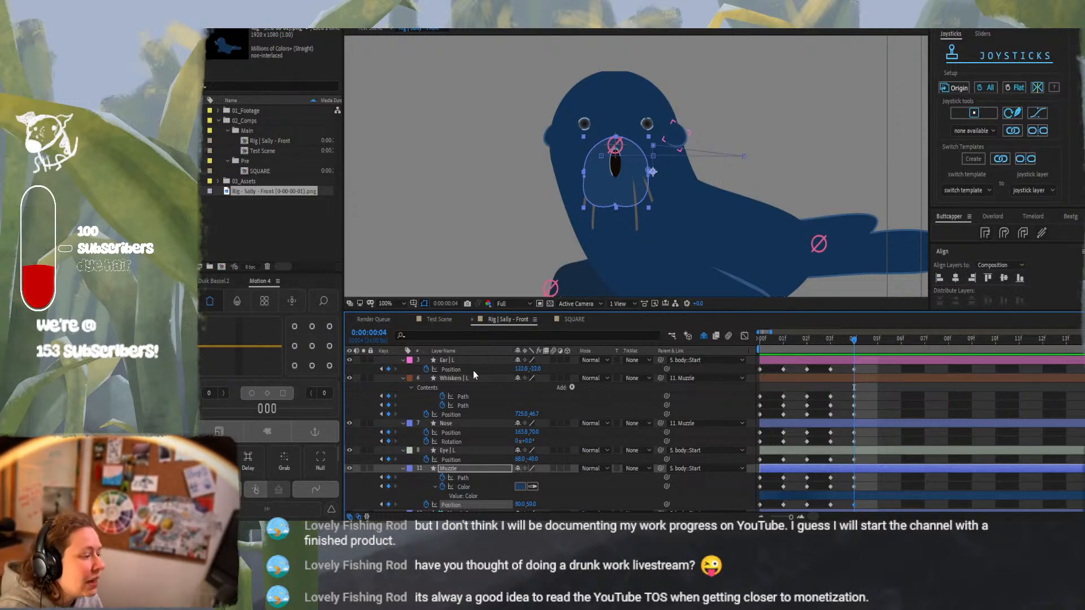
# Nudge both ear layers together slightly down at frame 3 and 10 px up at frame 4
pyautogui.click(487, 362)
pyautogui.scroll(-3, 488, 459)
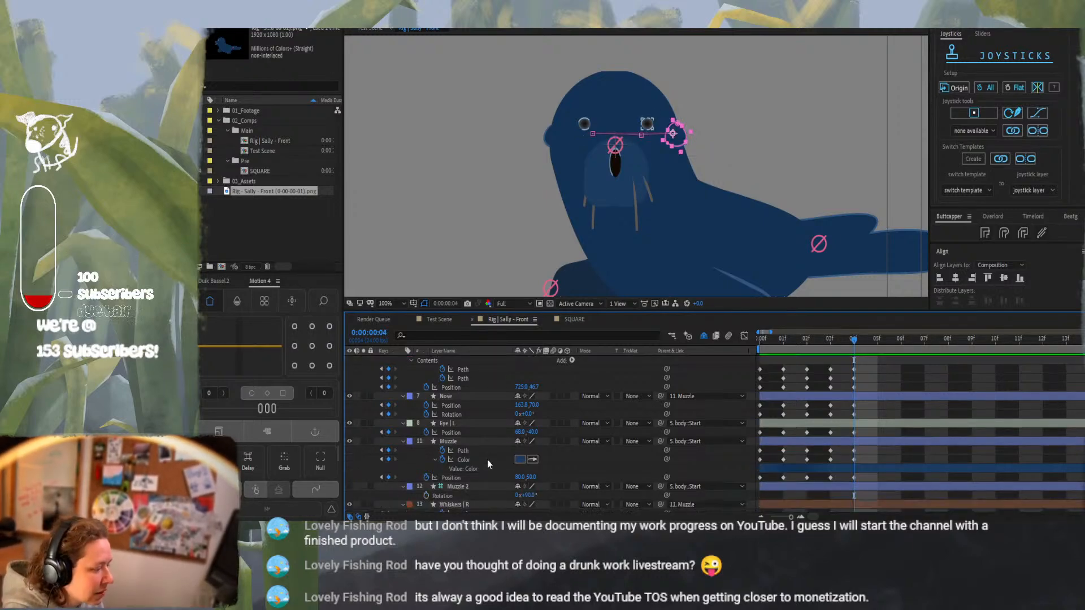
pyautogui.scroll(-1, 487, 460)
pyautogui.keyDown('ctrl'); pyautogui.click(452, 480); pyautogui.keyUp('ctrl')
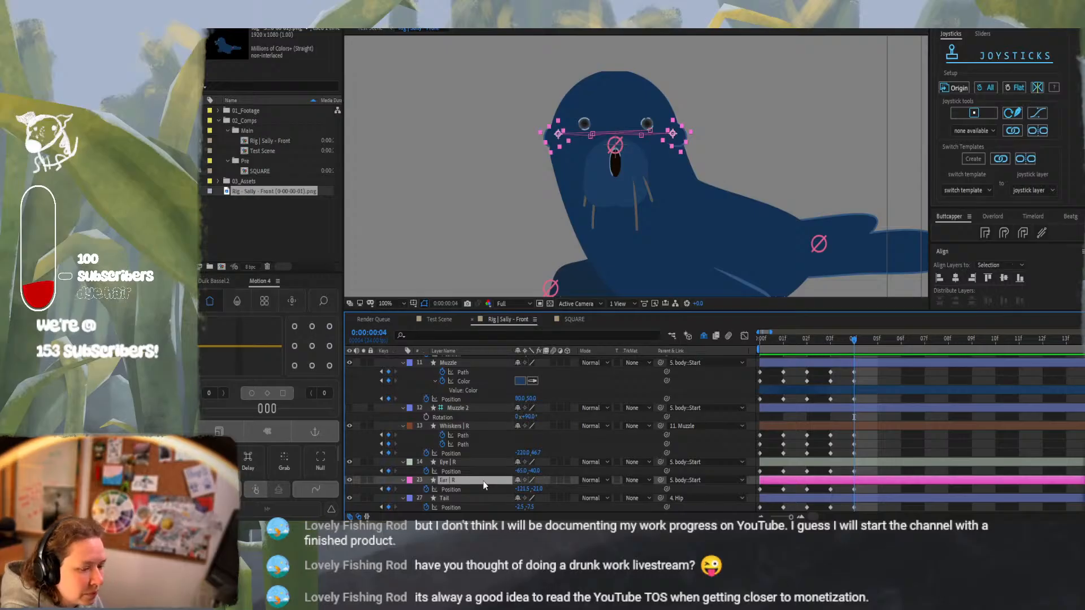
pyautogui.click(829, 341)
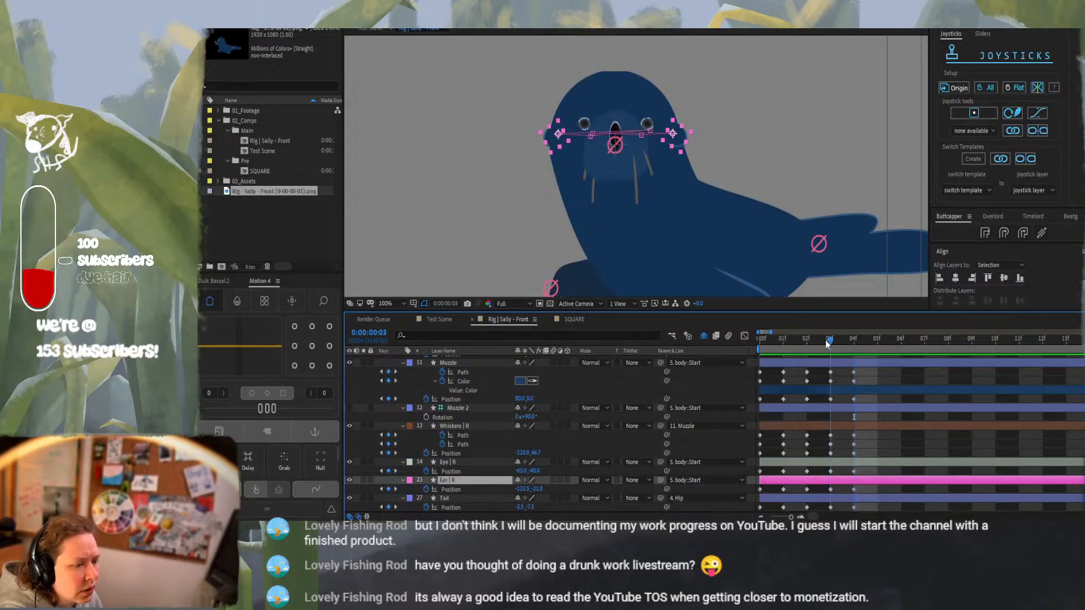
pyautogui.hotkey('shift', 'Down')
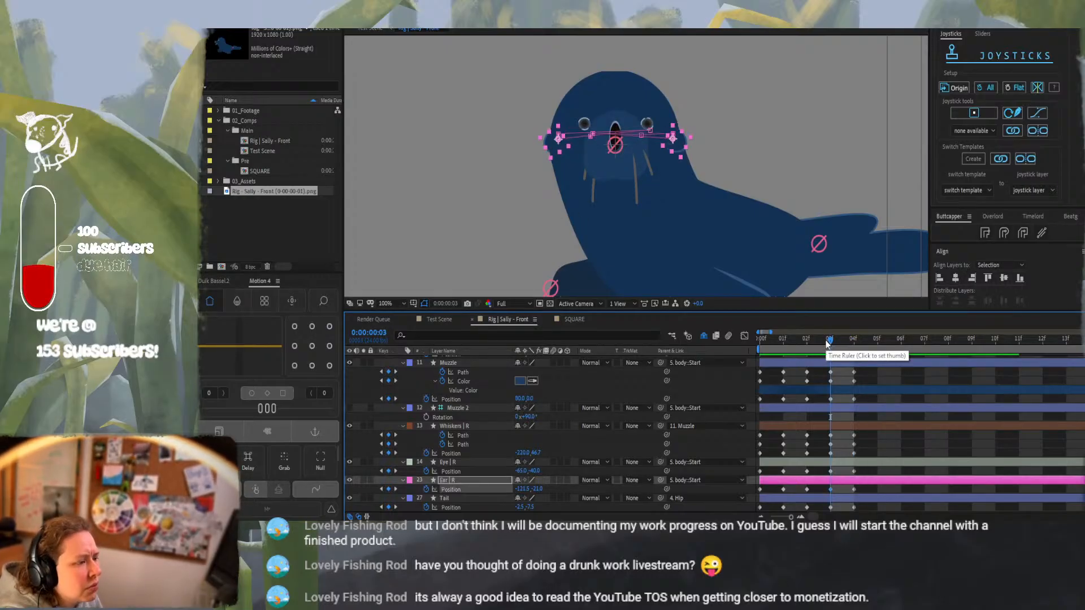
pyautogui.hotkey('shift', 'Down')
pyautogui.click(855, 339)
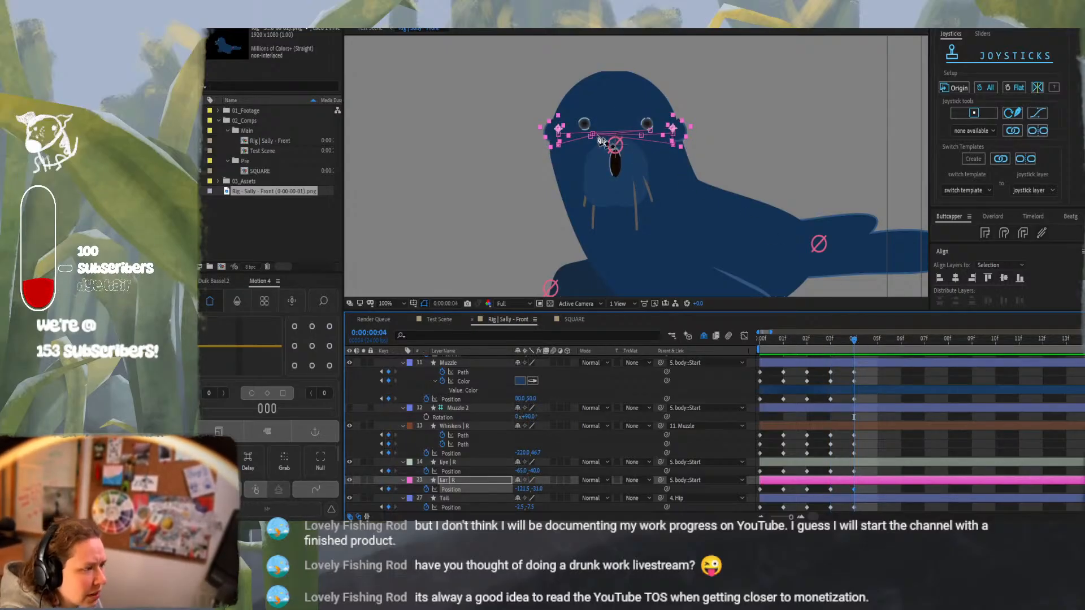
# Select the pose keyframes of all the rig layers and start a new joystick controller for them named Head_CTRL
pyautogui.scroll(2, 465, 426)
pyautogui.scroll(4, 465, 427)
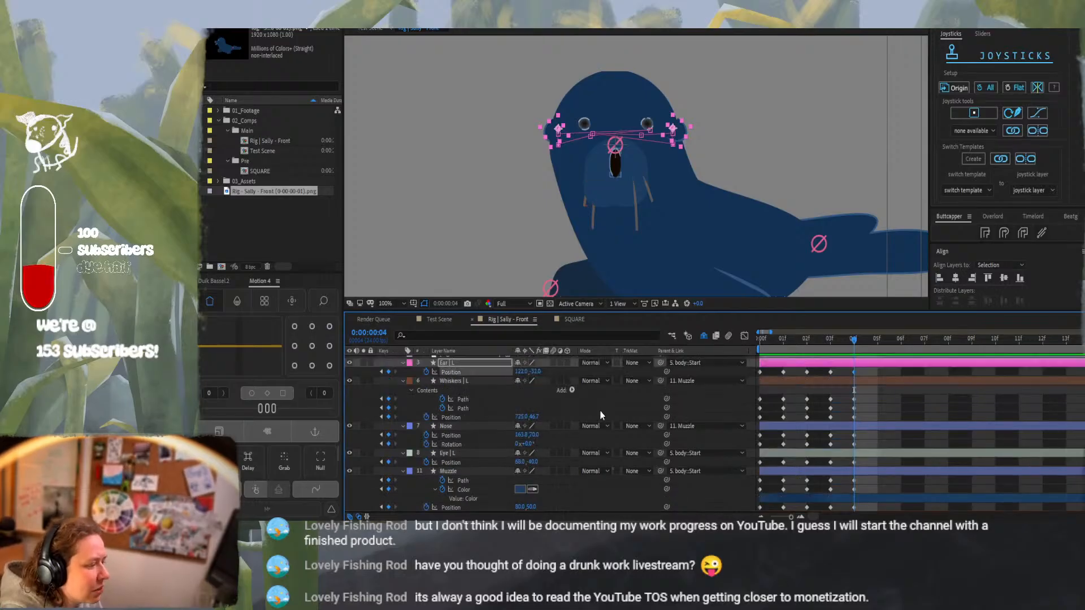
pyautogui.scroll(-2, 826, 373)
pyautogui.scroll(2, 826, 372)
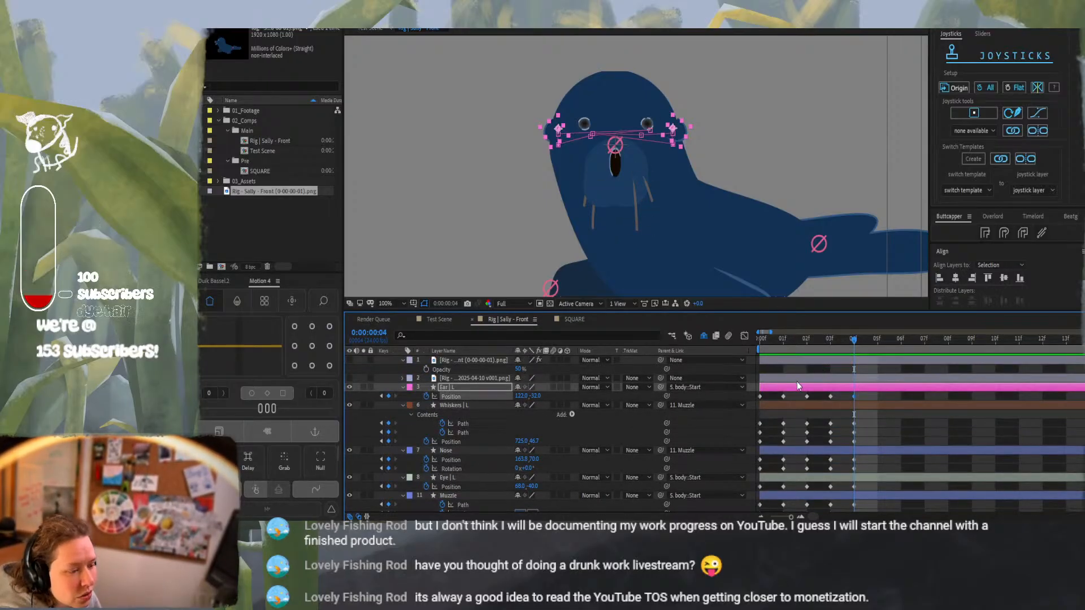
pyautogui.scroll(-2, 797, 382)
pyautogui.scroll(2, 794, 381)
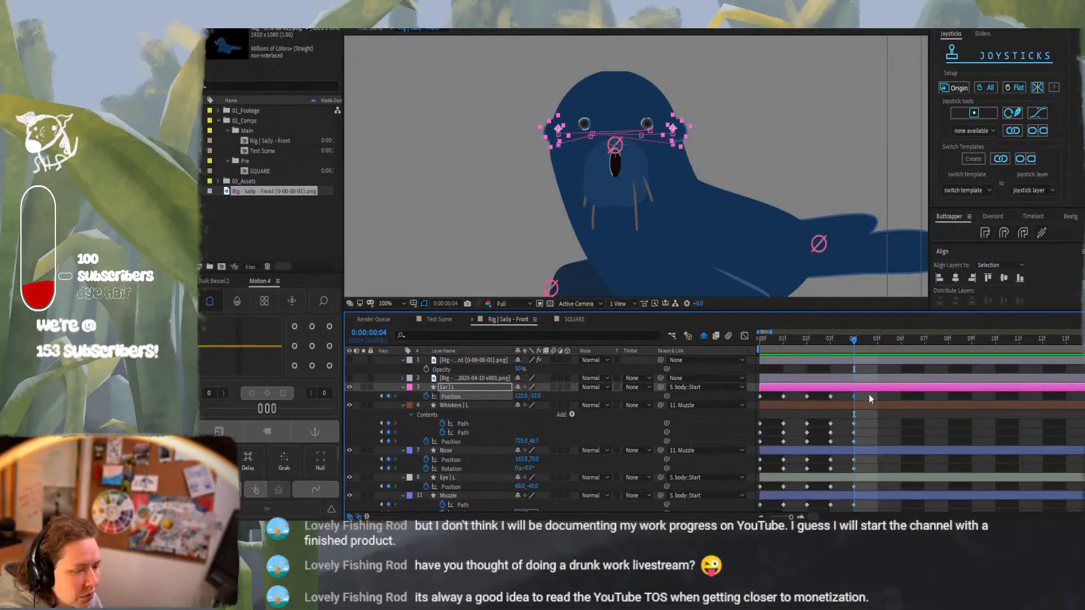
pyautogui.moveTo(869, 394); pyautogui.dragTo(757, 512)
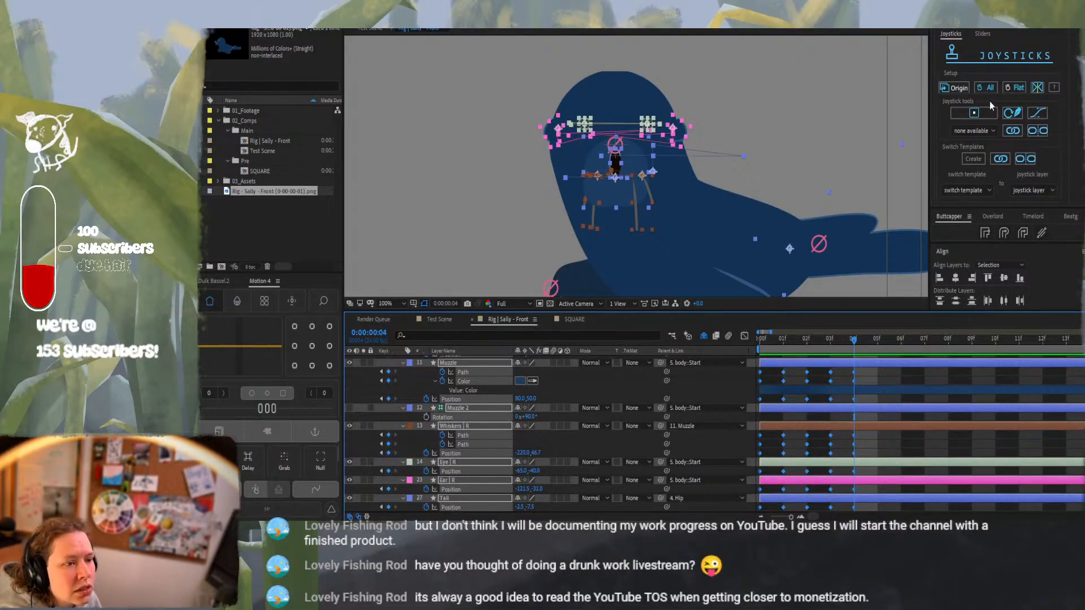
pyautogui.click(974, 113)
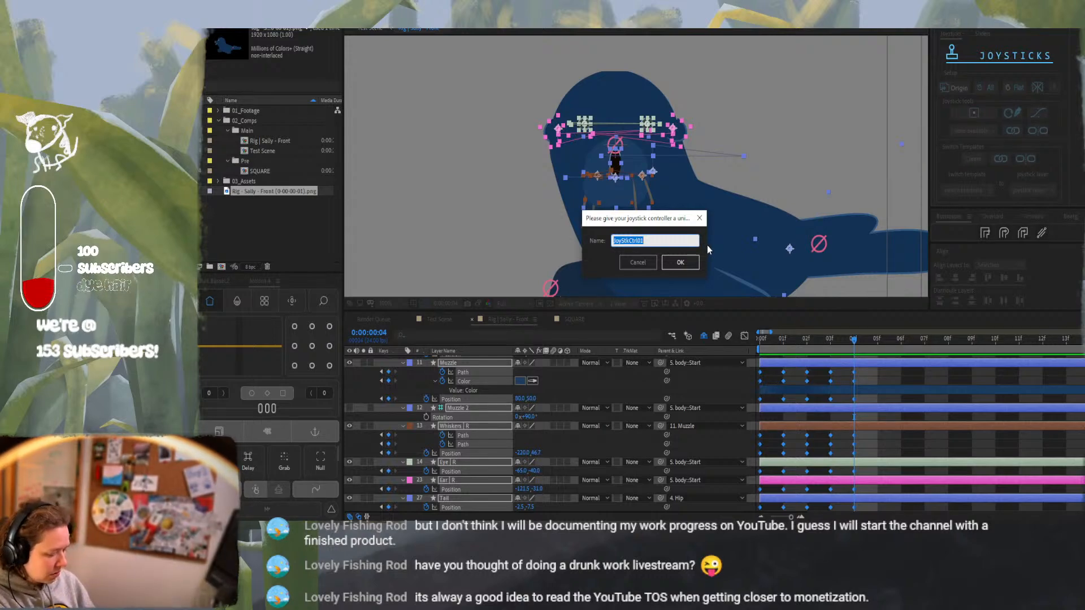
pyautogui.write('Head')
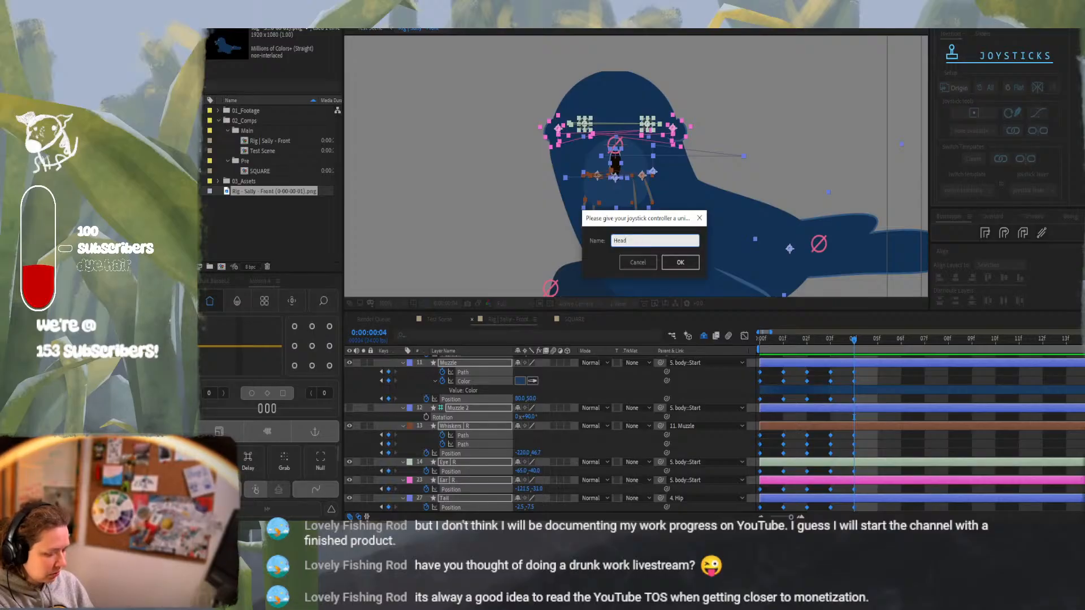
pyautogui.write('_CT')
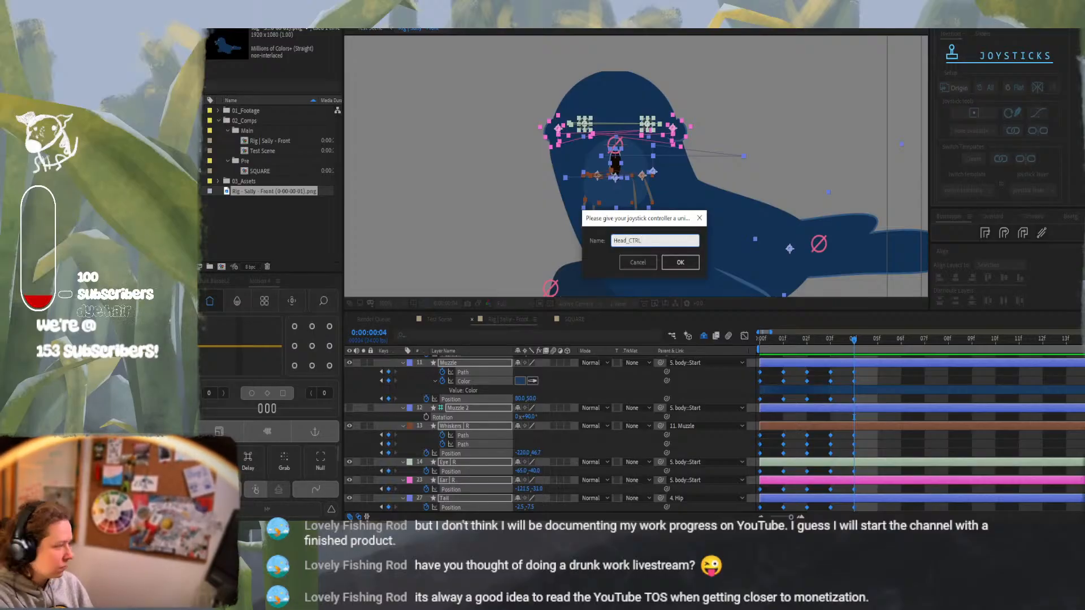
pyautogui.write('RL')
pyautogui.hotkey('alt', 'Tab')
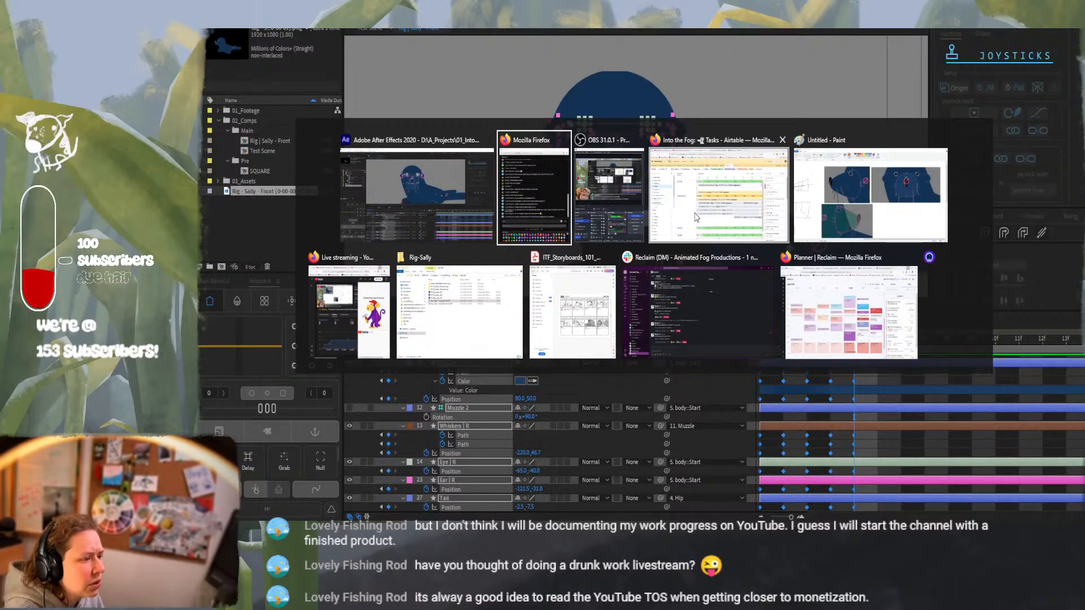
pyautogui.press('Escape')
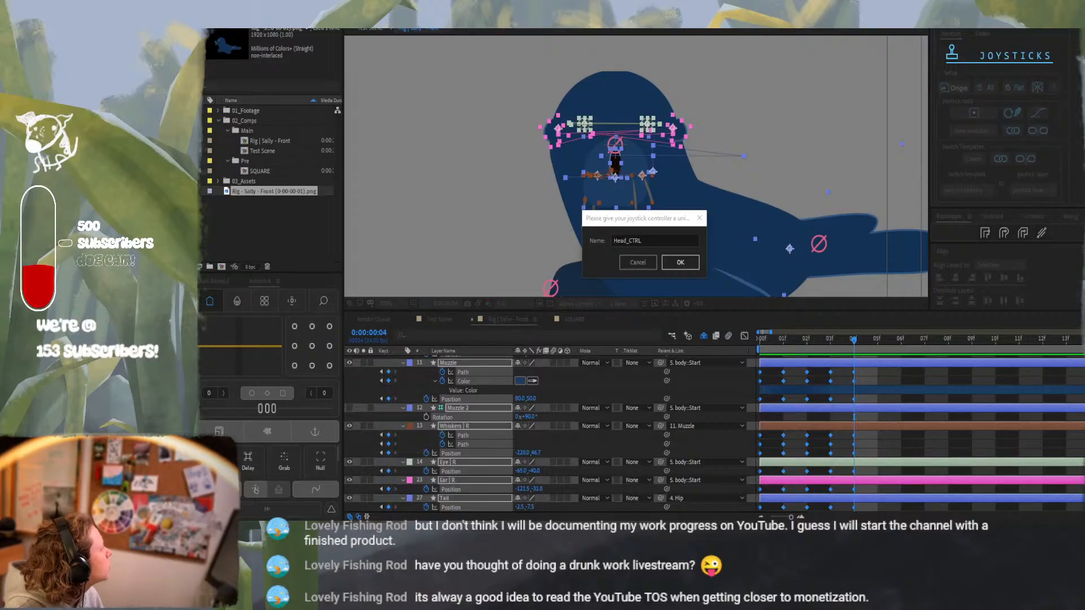
pyautogui.hotkey('alt', 'Tab')
pyautogui.press('Tab')
pyautogui.press('Tab')
pyautogui.press('Tab')
pyautogui.press('Tab')
pyautogui.press('Tab')
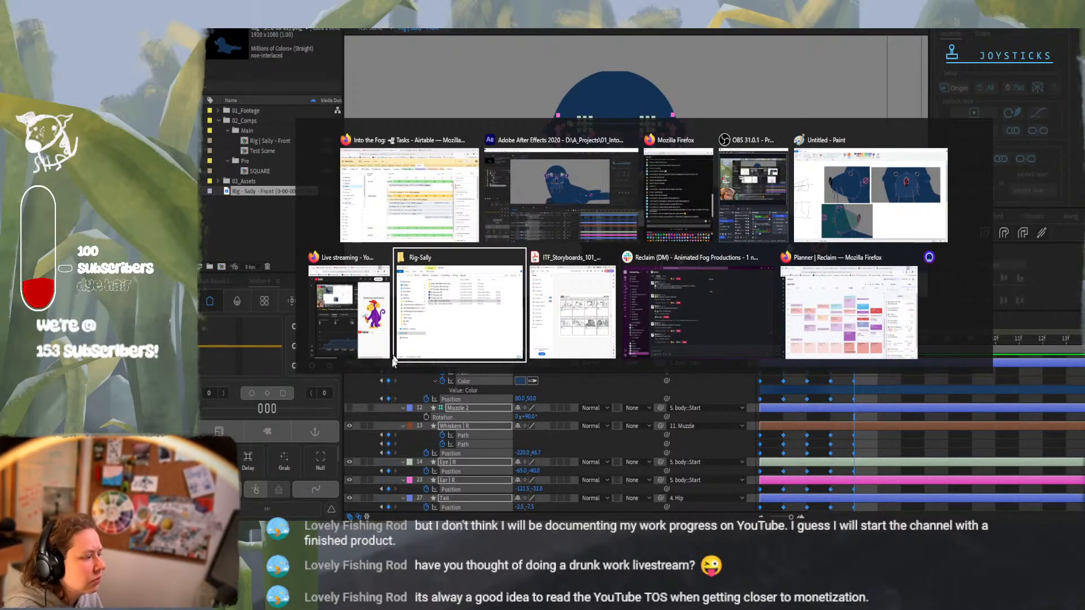
pyautogui.press('Escape')
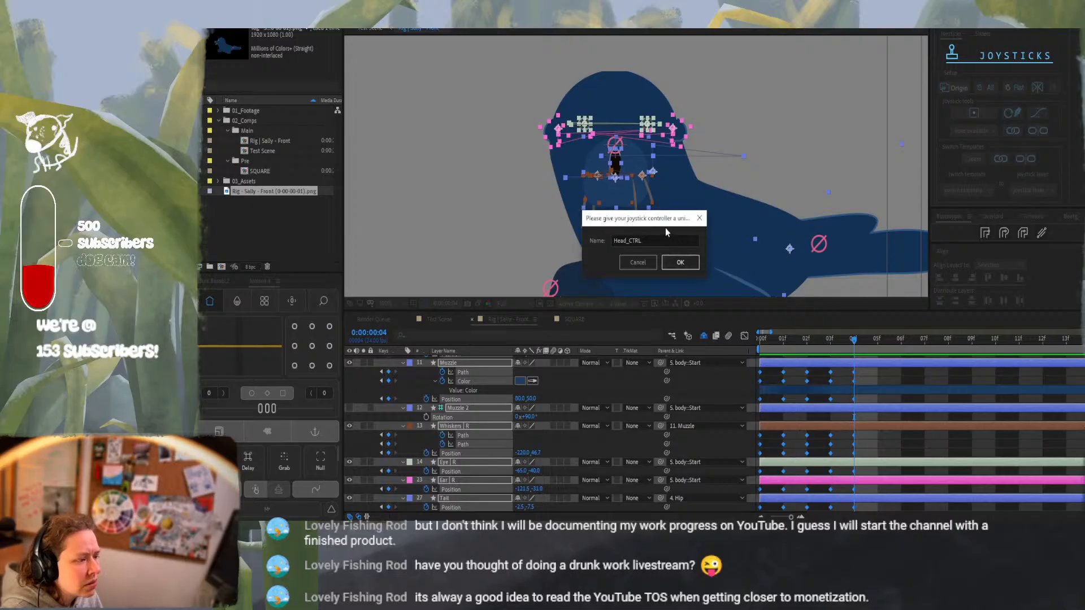
# Create the Head_CTRL joystick controller and move its Head_CTRL Origin layer horizontally into the empty area left of the seal
pyautogui.click(686, 267)
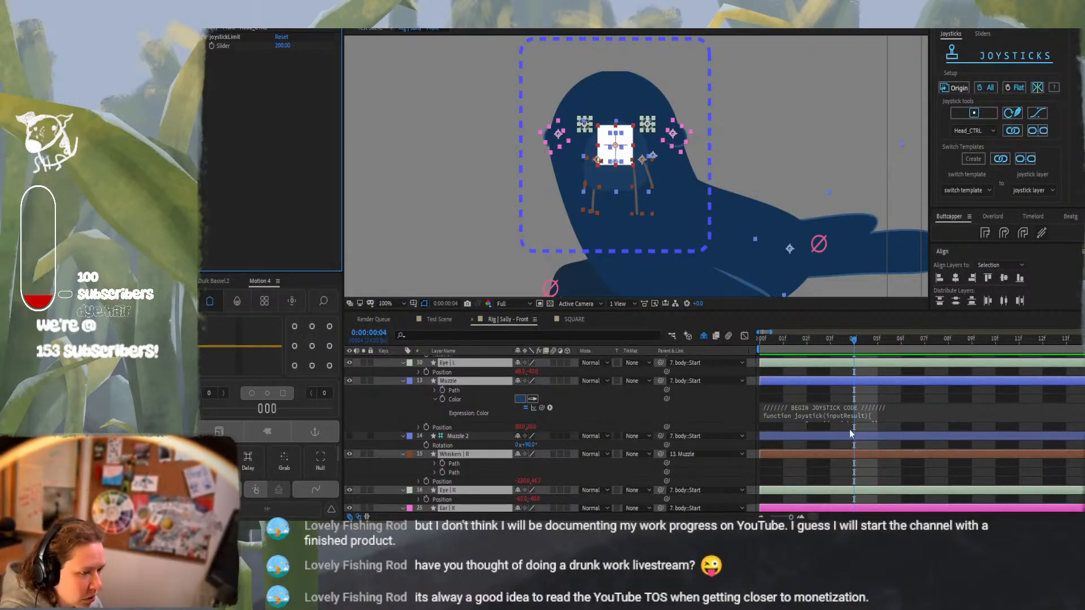
pyautogui.scroll(5, 845, 413)
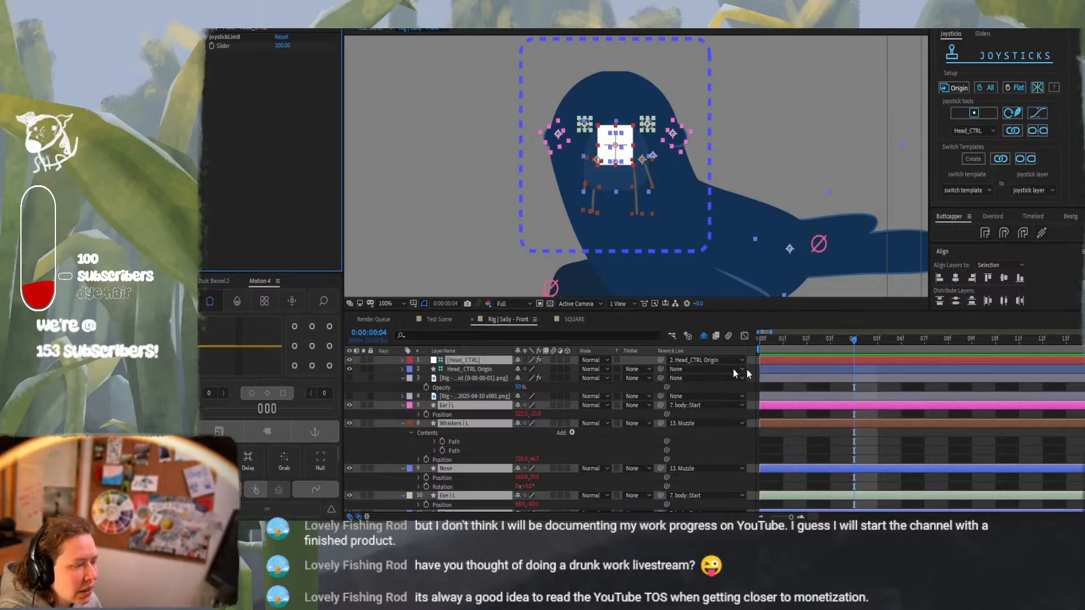
pyautogui.click(468, 370)
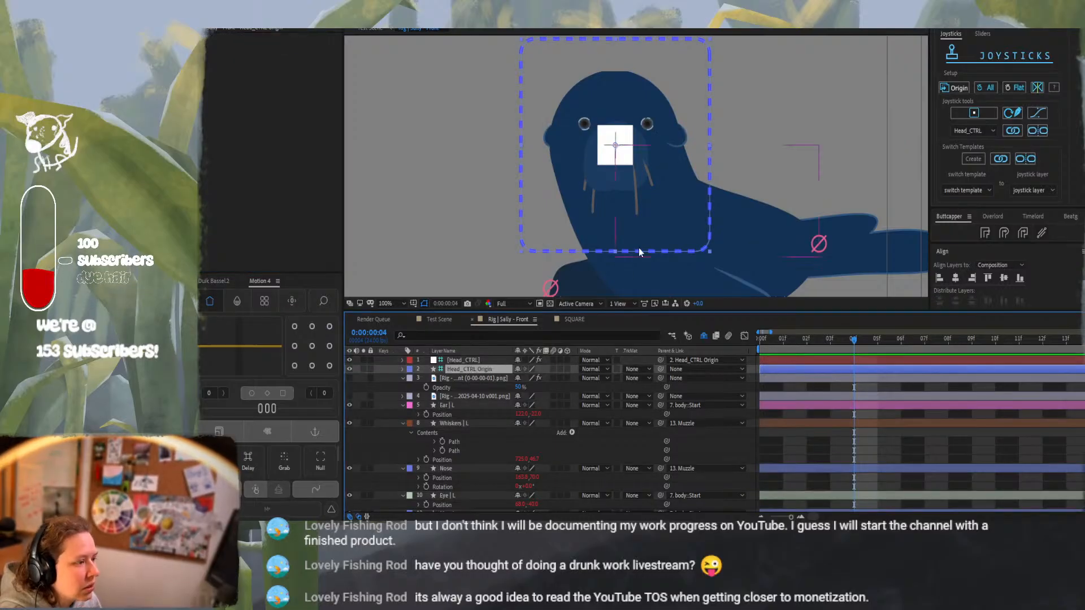
pyautogui.press(',')
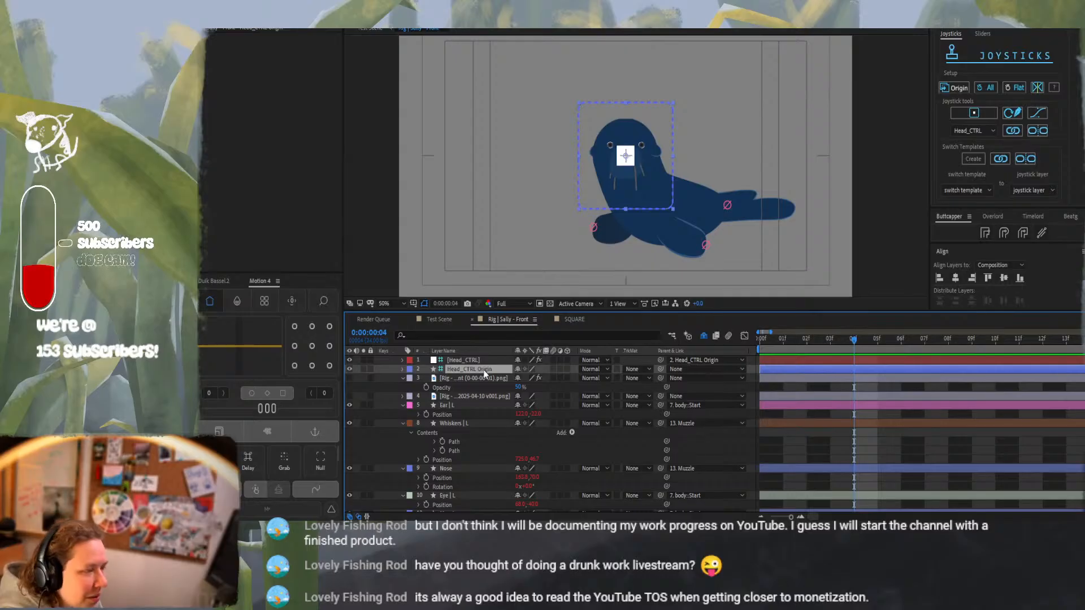
pyautogui.hotkey('shift', 'Left')
pyautogui.hotkey('shift', 'Left')
pyautogui.hotkey('shift', 'Left')
pyautogui.hotkey('shift', 'Left')
pyautogui.hotkey('shift', 'Left')
pyautogui.hotkey('shift', 'Left')
pyautogui.hotkey('shift', 'Left')
pyautogui.hotkey('shift', 'Left')
pyautogui.hotkey('shift', 'Left')
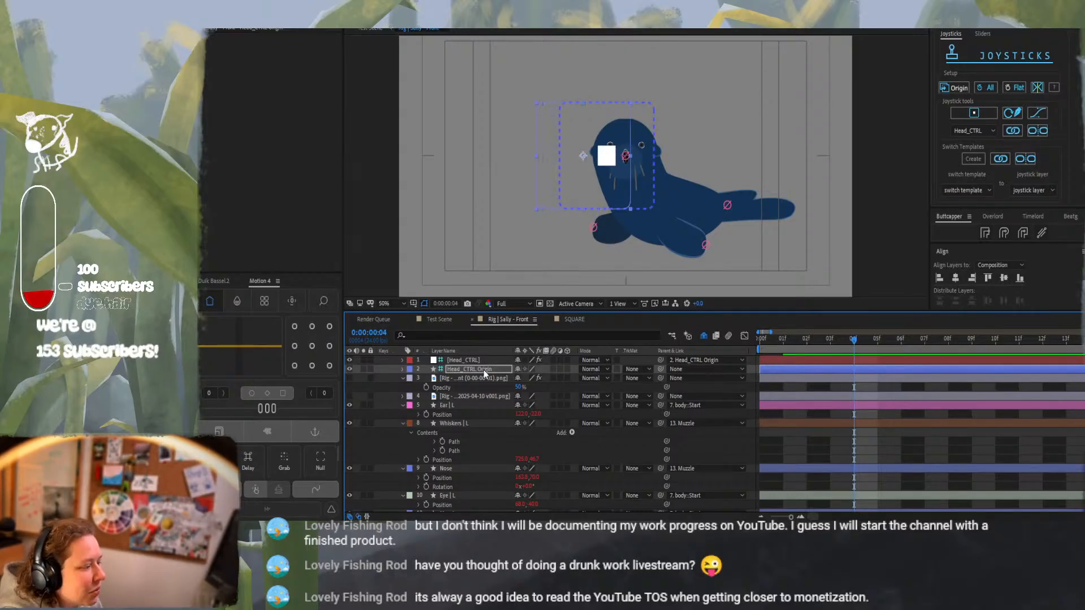
pyautogui.hotkey('shift', 'Left')
pyautogui.hotkey('shift', 'Left')
pyautogui.hotkey('shift', 'Left')
pyautogui.hotkey('shift', 'Left')
pyautogui.hotkey('shift', 'Left')
pyautogui.hotkey('shift', 'Left')
pyautogui.hotkey('shift', 'Left')
pyautogui.hotkey('shift', 'Left')
pyautogui.hotkey('shift', 'Left')
pyautogui.hotkey('shift', 'Left')
pyautogui.hotkey('shift', 'Left')
pyautogui.hotkey('shift', 'Left')
pyautogui.hotkey('shift', 'Left')
pyautogui.hotkey('shift', 'Left')
pyautogui.hotkey('shift', 'Left')
pyautogui.hotkey('shift', 'Left')
pyautogui.hotkey('shift', 'Left')
pyautogui.hotkey('shift', 'Left')
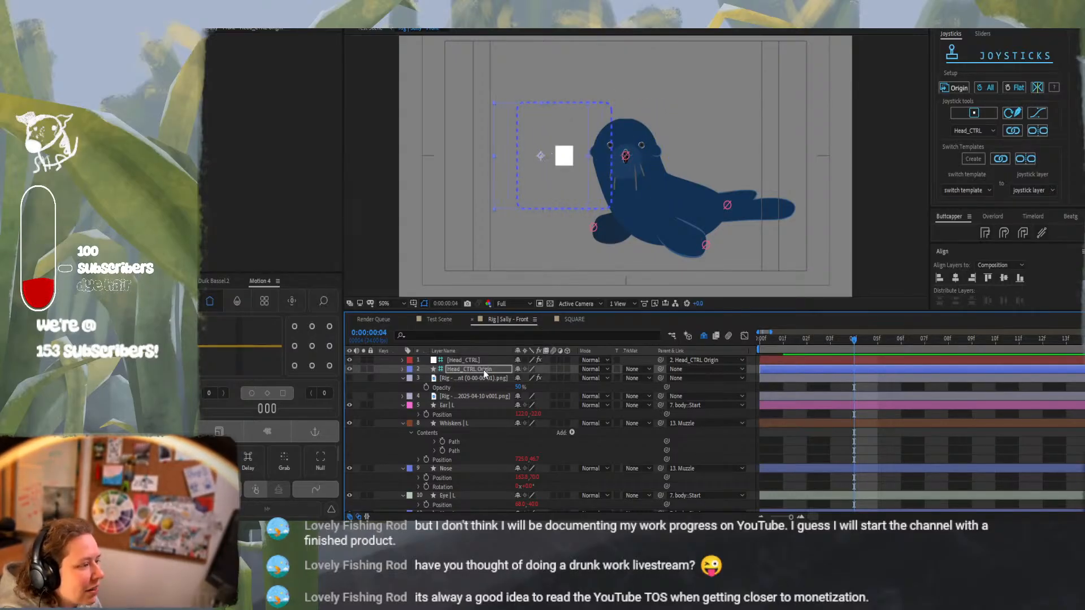
pyautogui.hotkey('shift', 'Left')
pyautogui.hotkey('shift', 'Left')
pyautogui.hotkey('shift', 'Left')
pyautogui.hotkey('shift', 'Left')
pyautogui.hotkey('shift', 'Left')
pyautogui.hotkey('shift', 'Left')
pyautogui.hotkey('shift', 'Left')
pyautogui.hotkey('shift', 'Left')
pyautogui.hotkey('shift', 'Left')
pyautogui.hotkey('shift', 'Left')
pyautogui.hotkey('shift', 'Left')
pyautogui.hotkey('shift', 'Left')
pyautogui.hotkey('shift', 'Left')
pyautogui.hotkey('shift', 'Left')
pyautogui.hotkey('shift', 'Left')
pyautogui.hotkey('shift', 'Left')
pyautogui.hotkey('shift', 'Left')
pyautogui.hotkey('shift', 'Left')
pyautogui.hotkey('shift', 'Left')
pyautogui.hotkey('shift', 'Left')
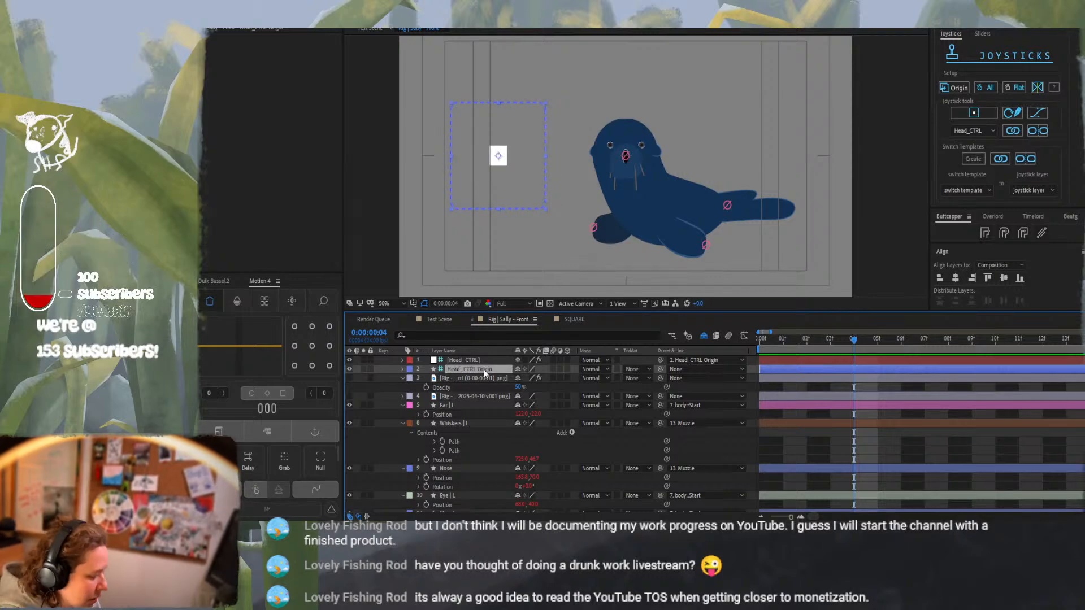
# Scale the Head_CTRL Origin layer to 66% and lock it
pyautogui.press('s')
pyautogui.click(530, 378)
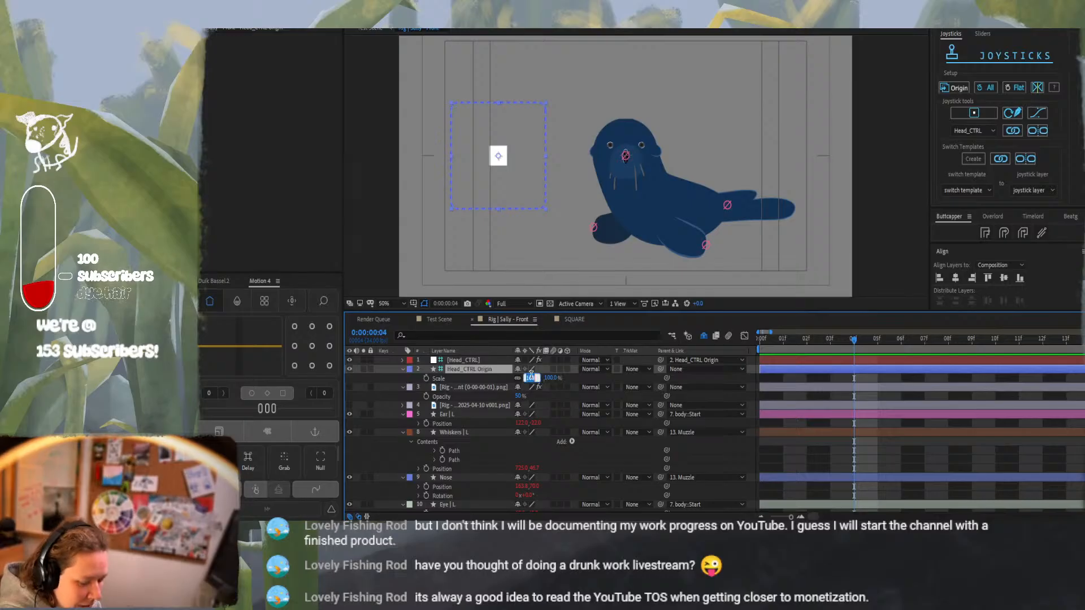
pyautogui.write('66')
pyautogui.press('Return')
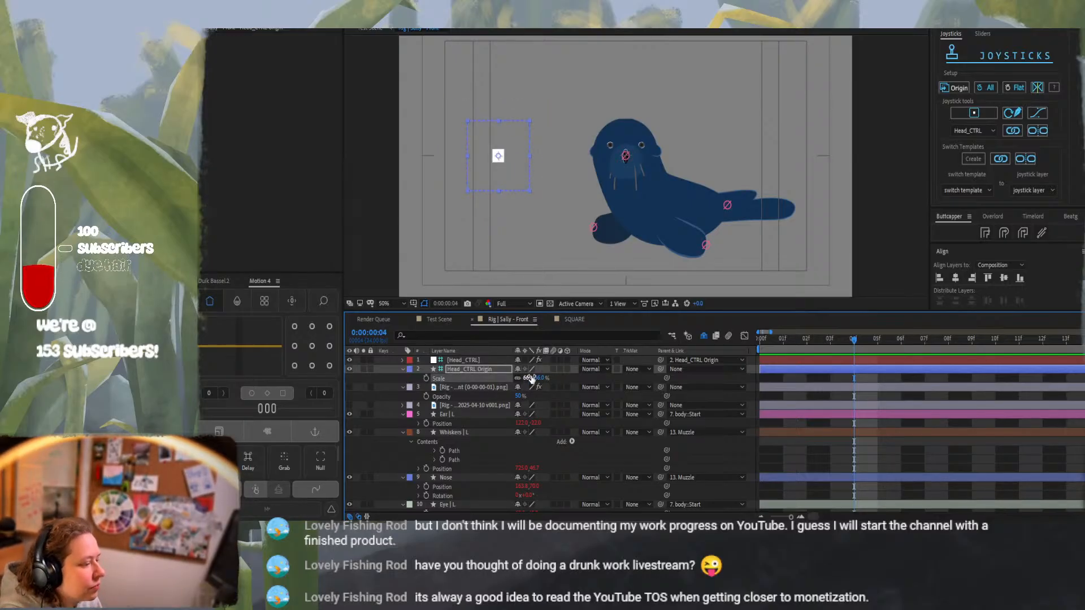
pyautogui.click(401, 369)
pyautogui.click(371, 368)
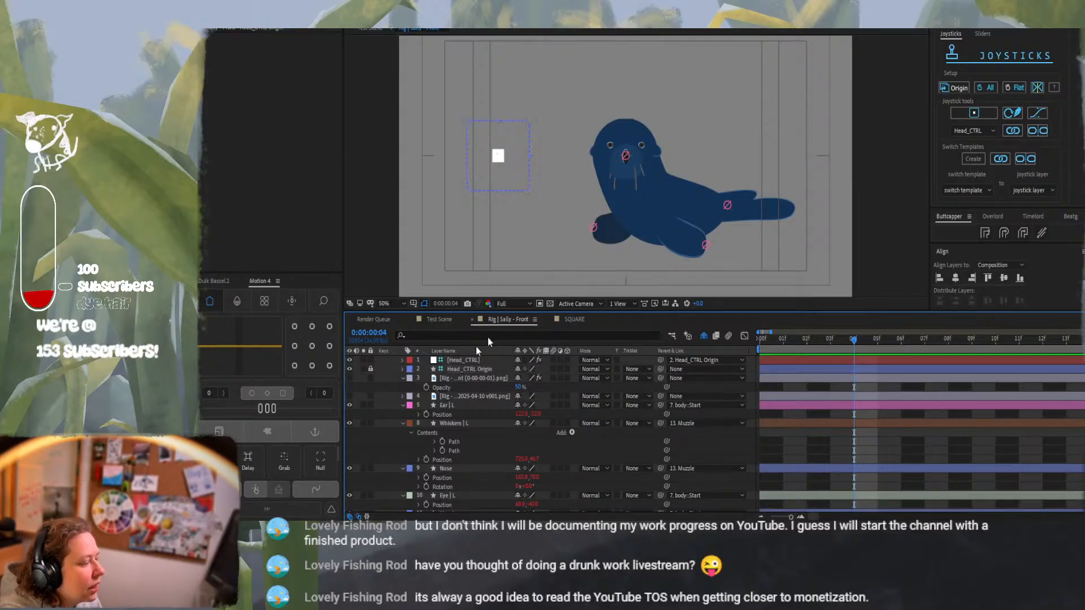
# Test the head rig by moving the Head_CTRL joystick around inside its frame, and undo the last move
pyautogui.click(502, 157)
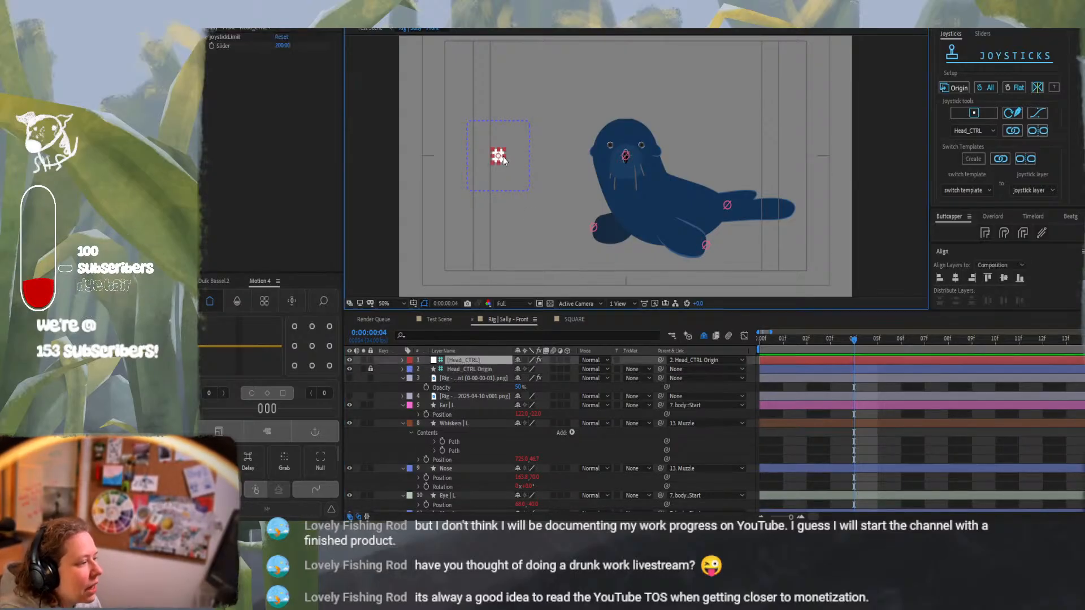
pyautogui.press('.')
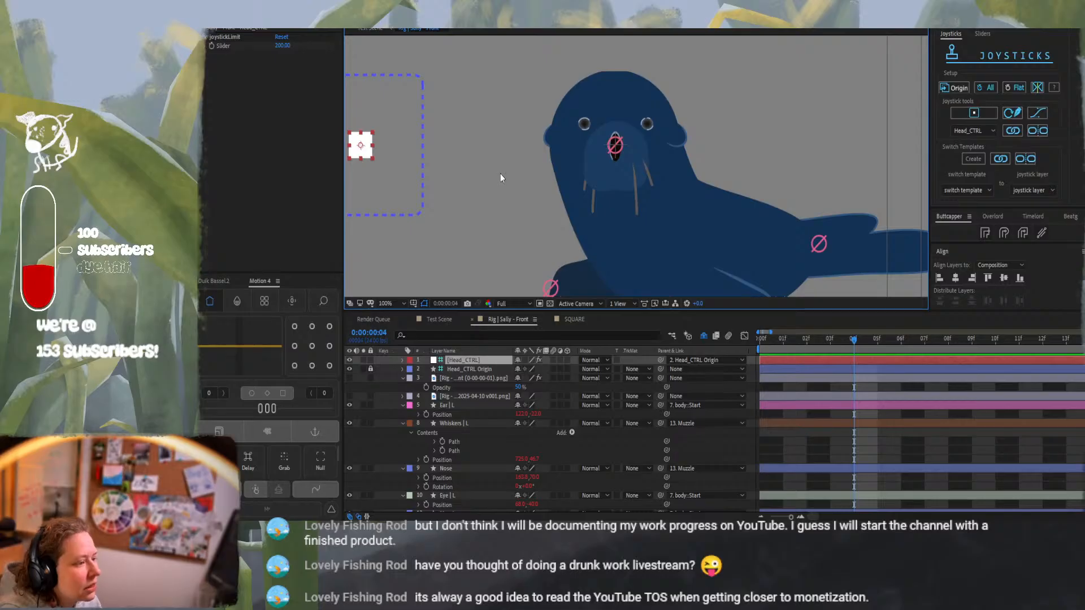
pyautogui.press(',')
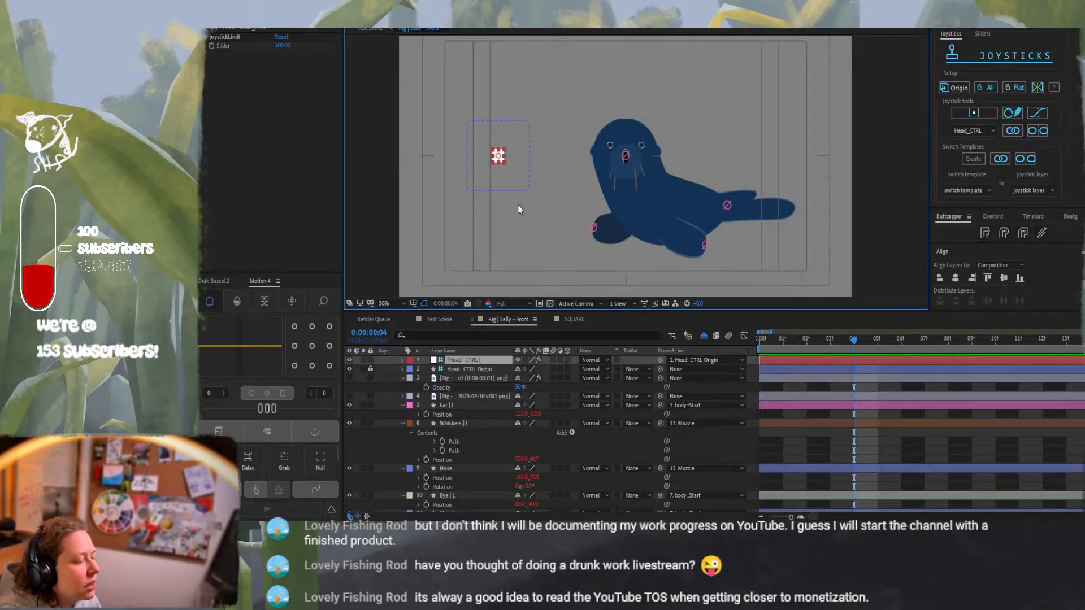
pyautogui.moveTo(518, 206); pyautogui.dragTo(550, 201)
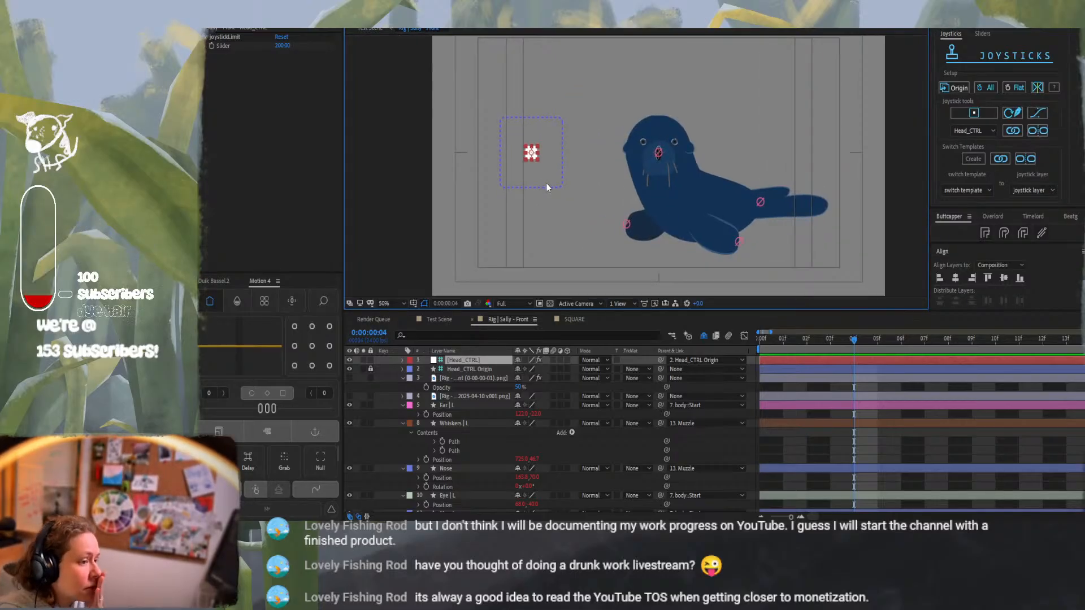
pyautogui.press('.')
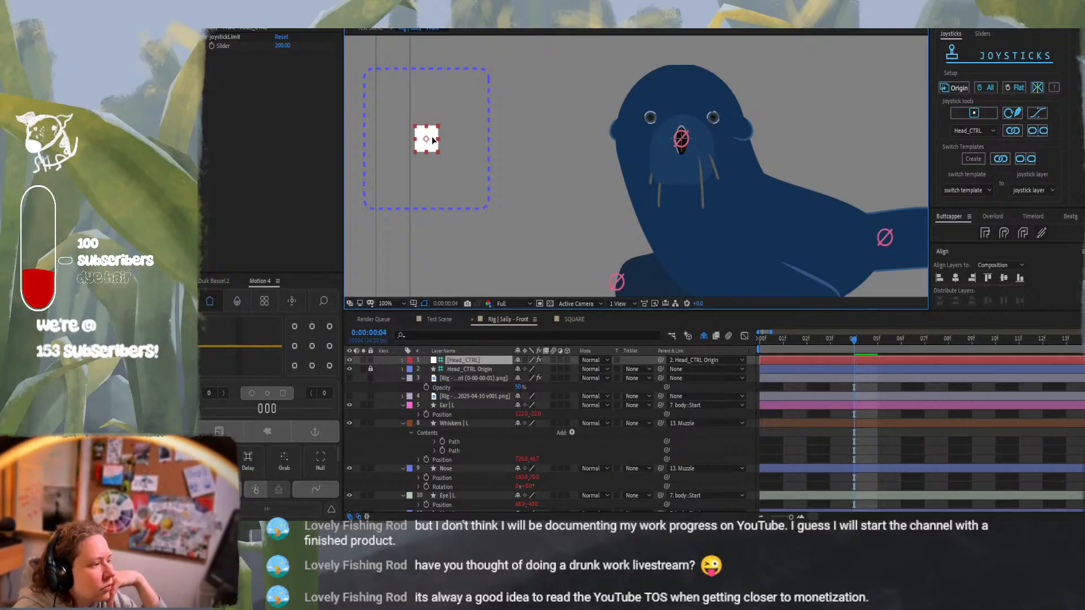
pyautogui.moveTo(436, 143); pyautogui.dragTo(397, 132)
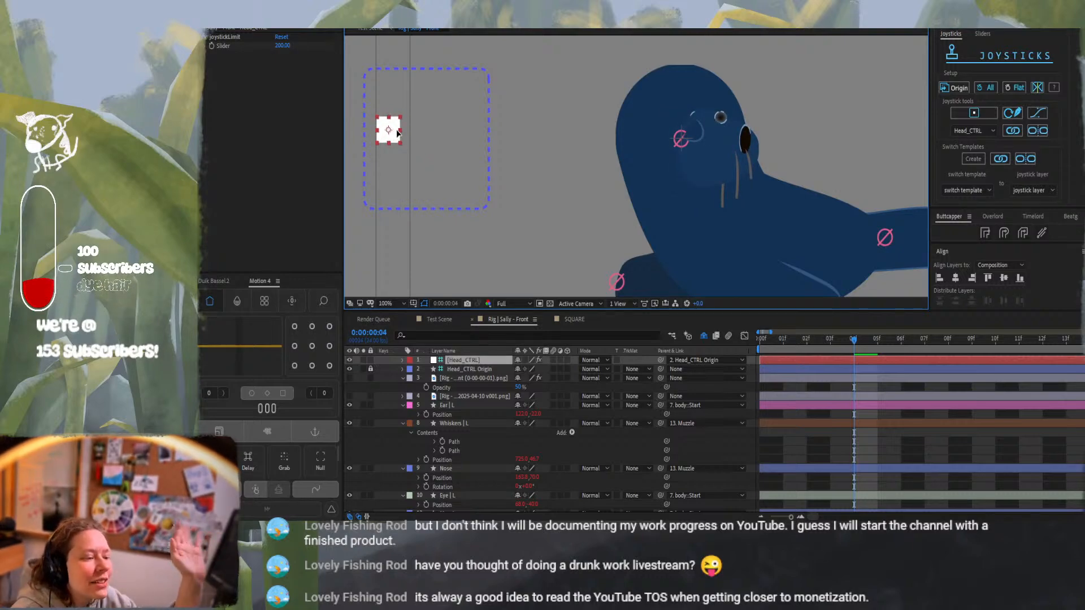
pyautogui.moveTo(397, 132)
pyautogui.mouseDown()
pyautogui.moveTo(415, 127)
pyautogui.moveTo(356, 133)
pyautogui.moveTo(423, 111)
pyautogui.moveTo(497, 116)
pyautogui.moveTo(417, 124)
pyautogui.mouseUp()
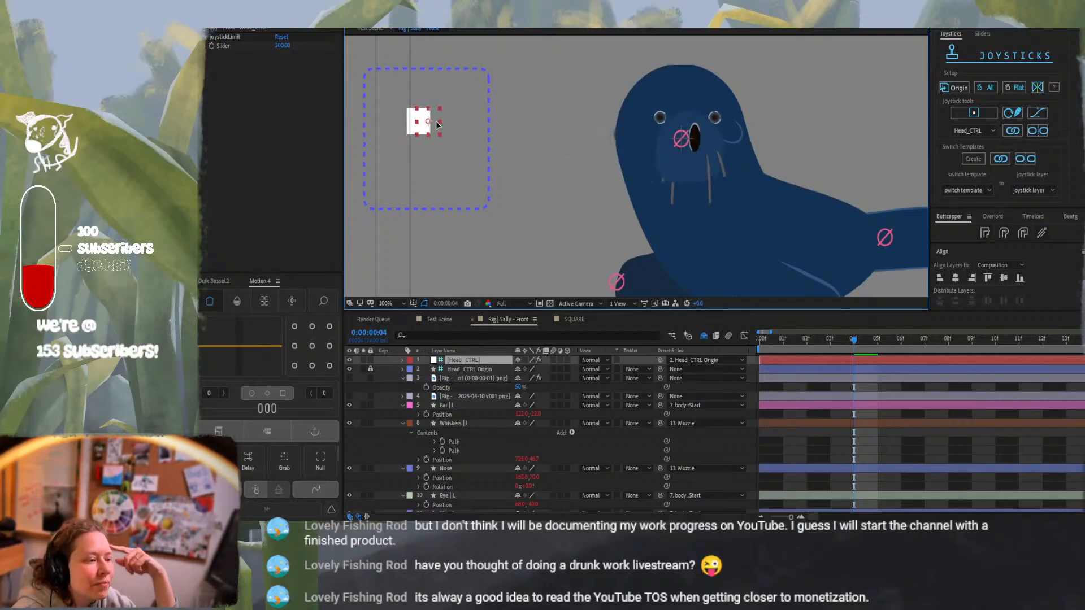
pyautogui.moveTo(424, 125); pyautogui.dragTo(419, 124)
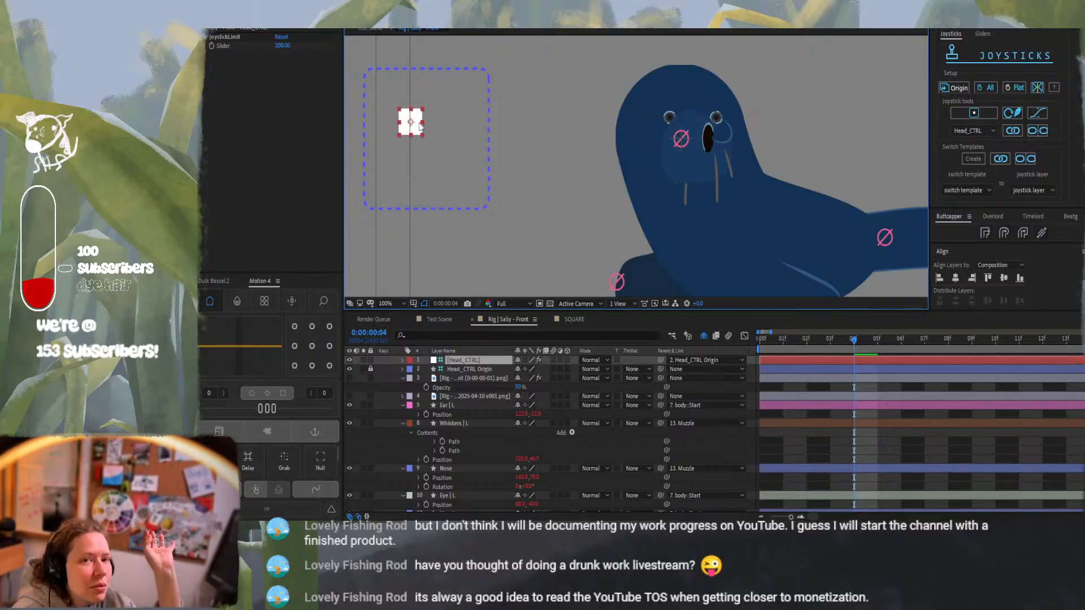
pyautogui.moveTo(419, 124); pyautogui.dragTo(419, 124)
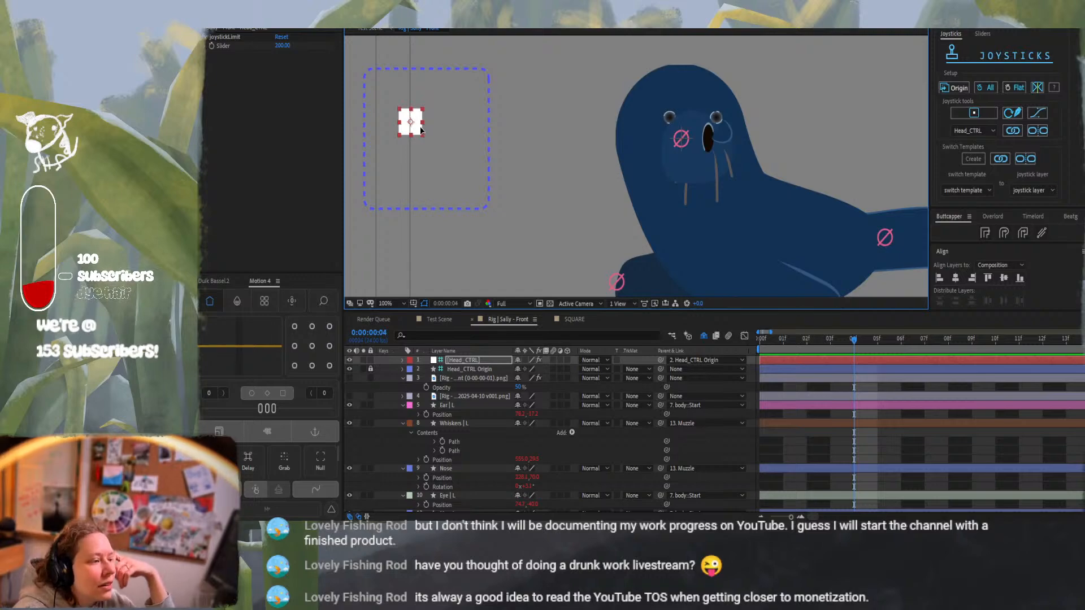
pyautogui.moveTo(411, 123); pyautogui.dragTo(462, 173)
pyautogui.moveTo(459, 130); pyautogui.dragTo(437, 144)
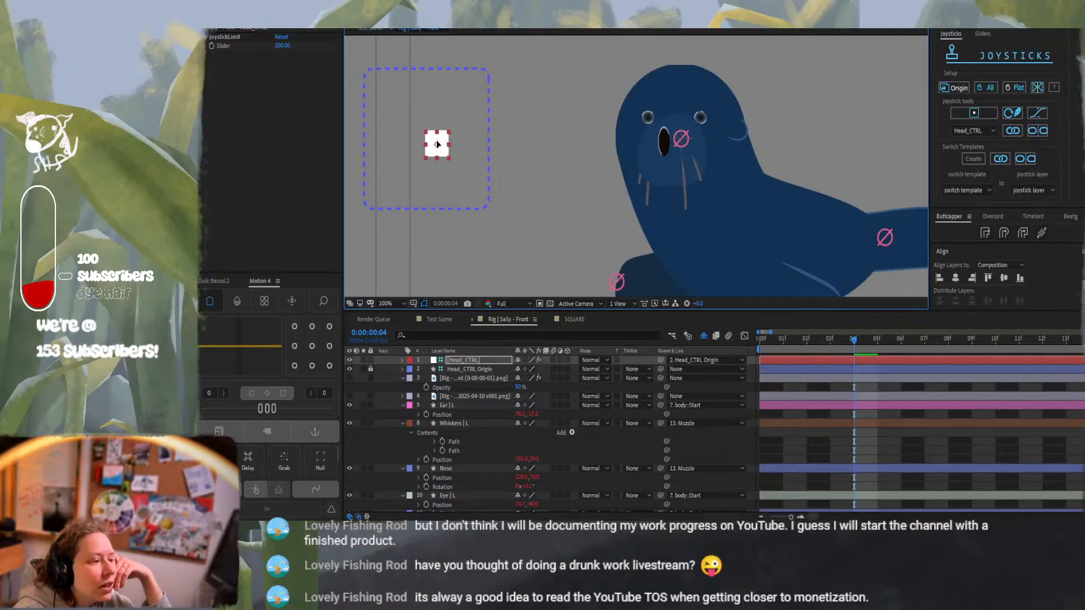
pyautogui.hotkey('ctrl', 'z')
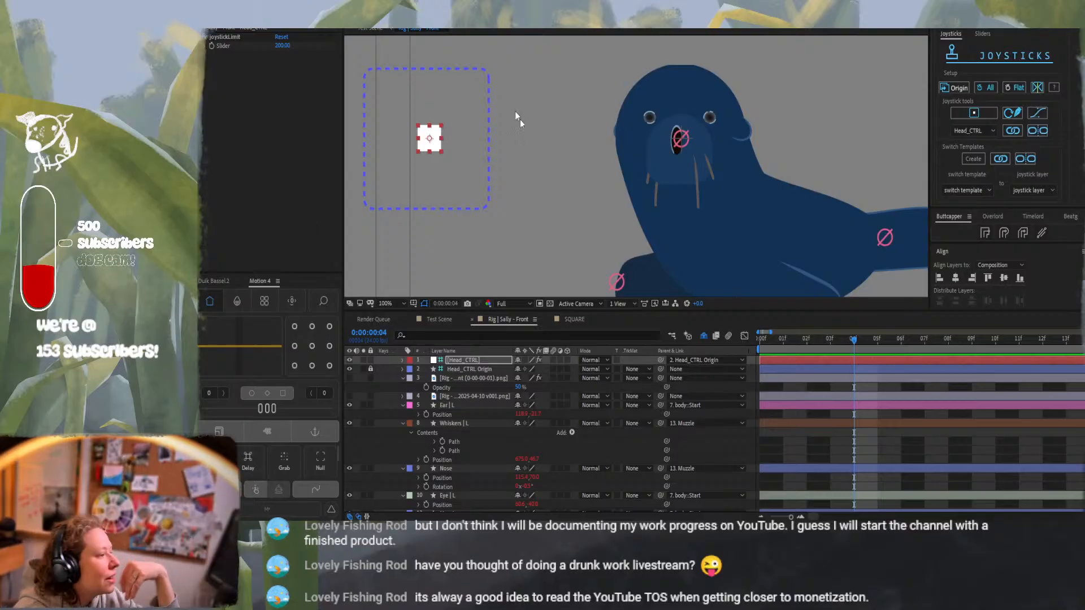
# Save the project
pyautogui.hotkey('alt', 'Tab')
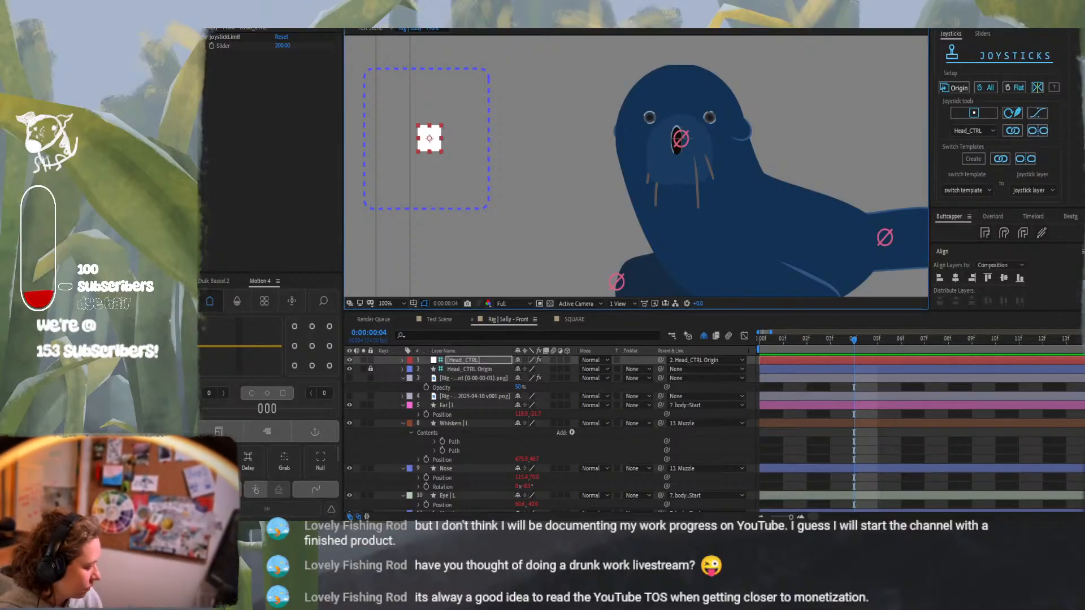
pyautogui.hotkey('ctrl', 's')
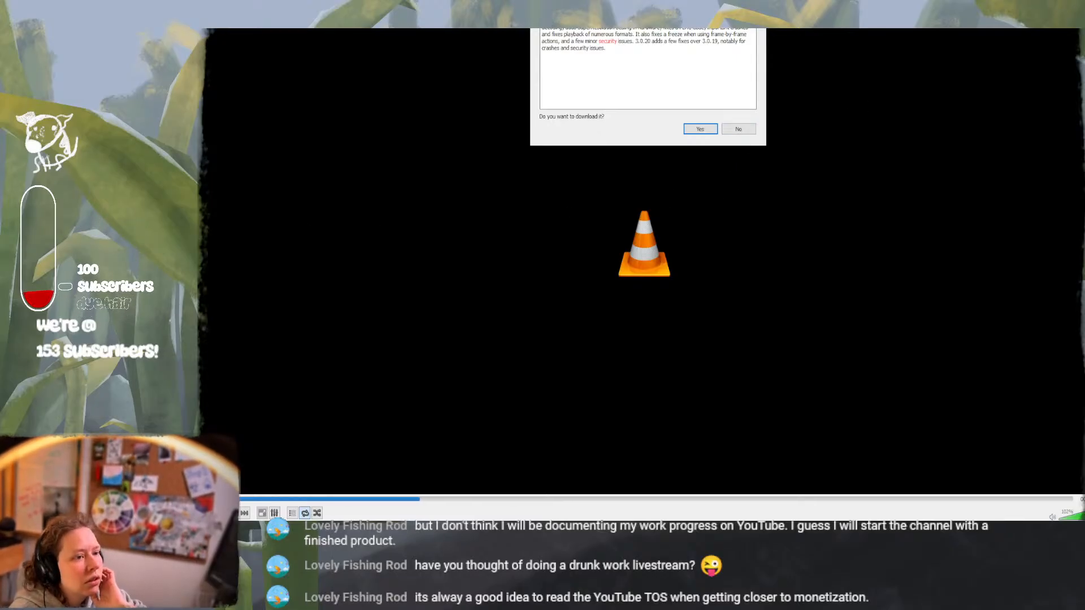
# Switch to VLC media player, replay the shot of the purple character at the microphone, and return to After Effects
pyautogui.hotkey('alt', 'Tab')
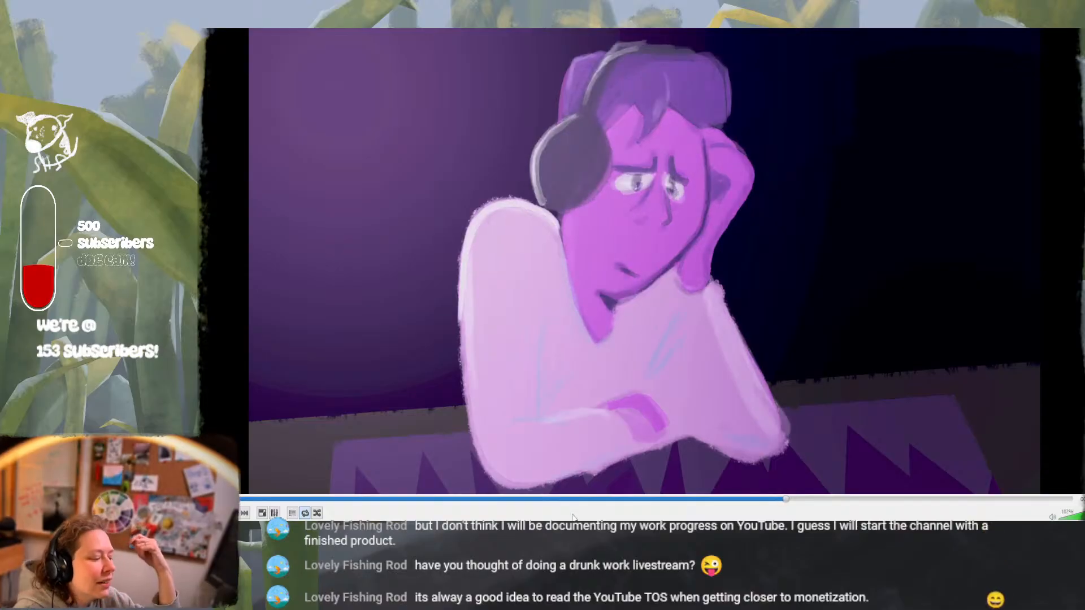
pyautogui.click(568, 500)
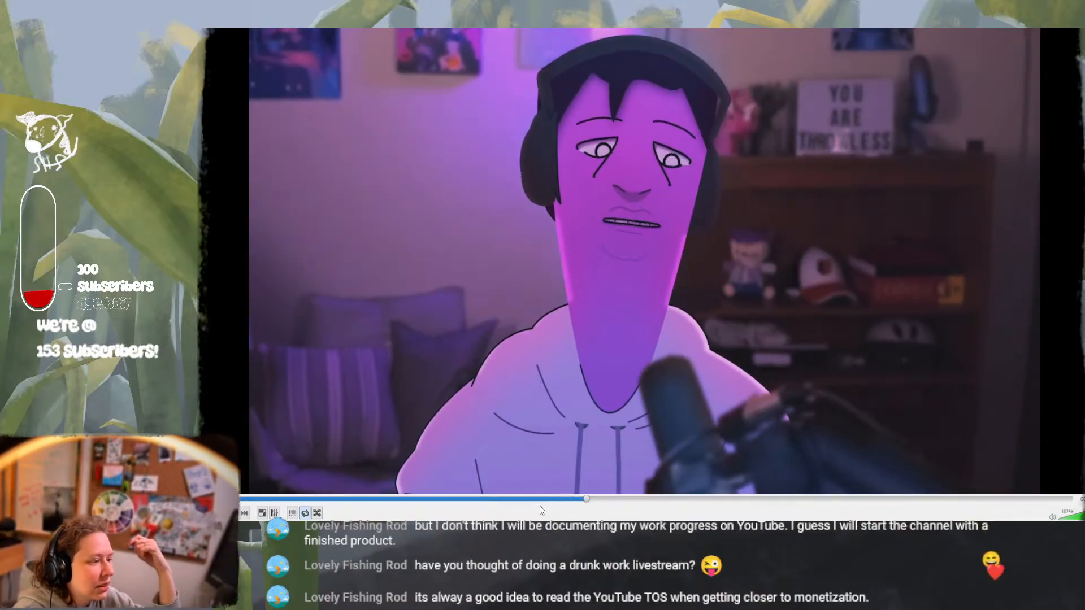
pyautogui.click(542, 501)
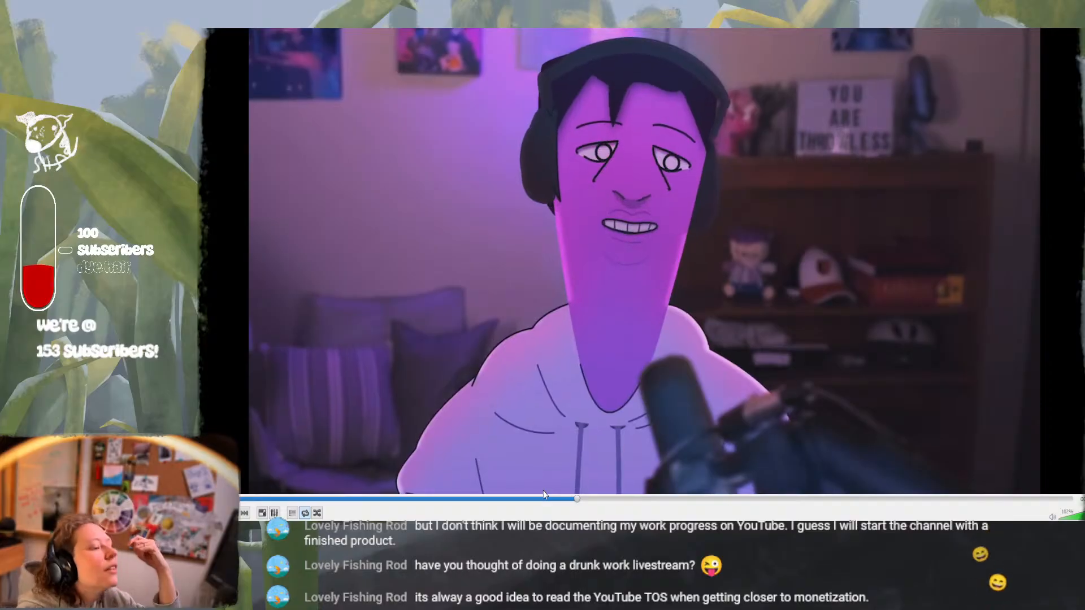
pyautogui.hotkey('alt', 'Tab')
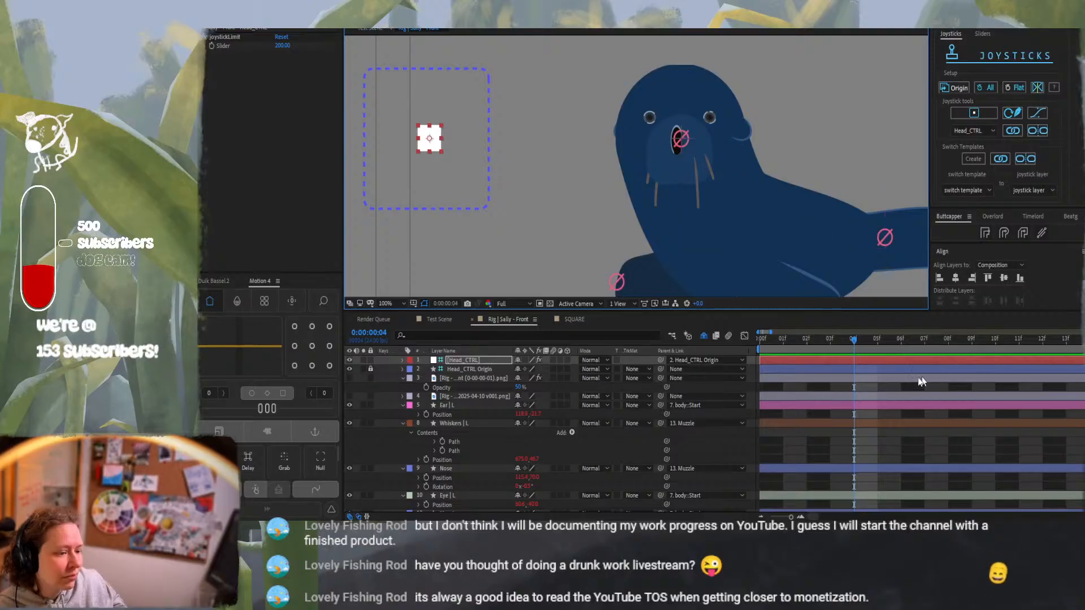
# Play the timeline from frame 0 and move the Head_CTRL joystick sideways and back to check the seal's head turn
pyautogui.click(829, 338)
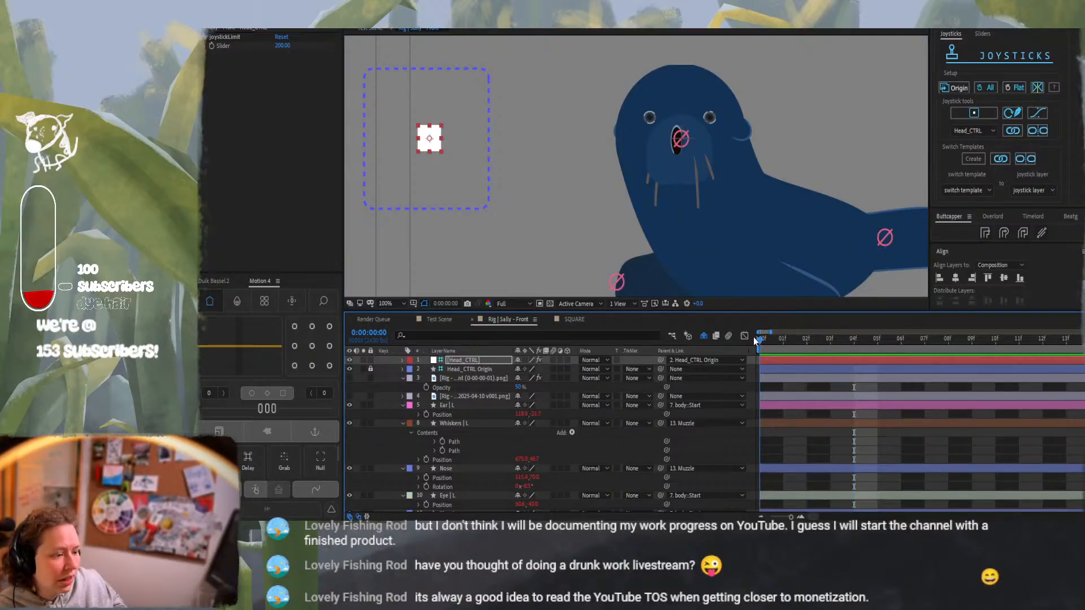
pyautogui.press('space')
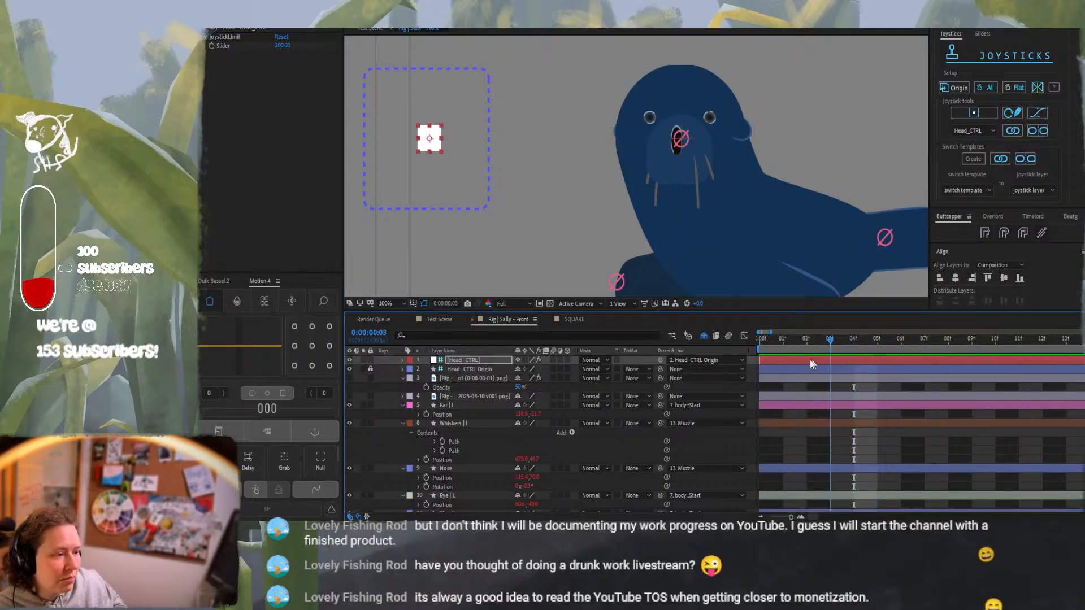
pyautogui.moveTo(436, 143); pyautogui.dragTo(477, 140)
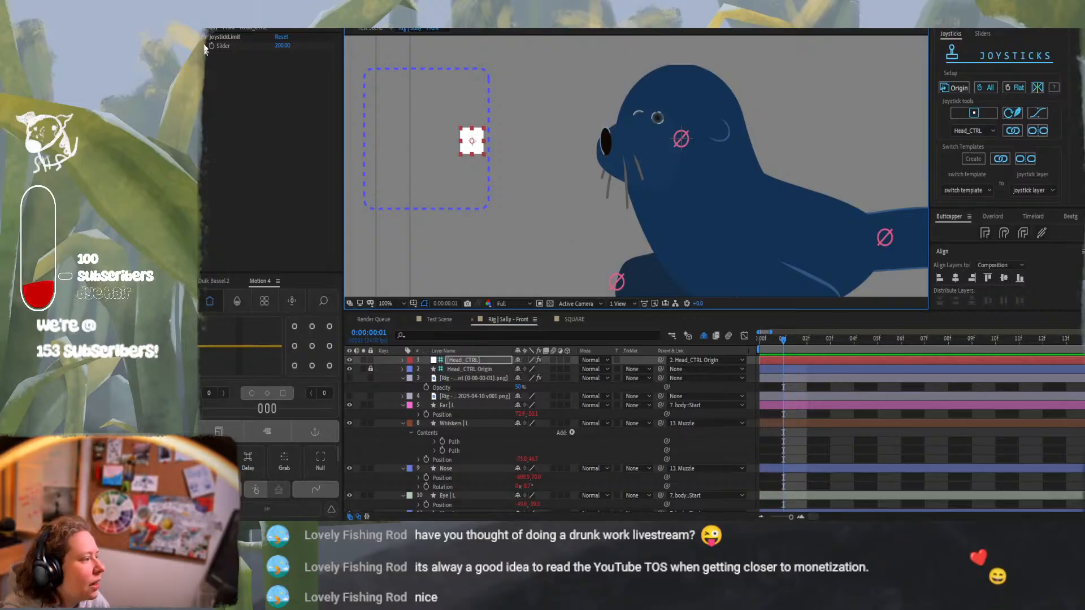
pyautogui.click(232, 29)
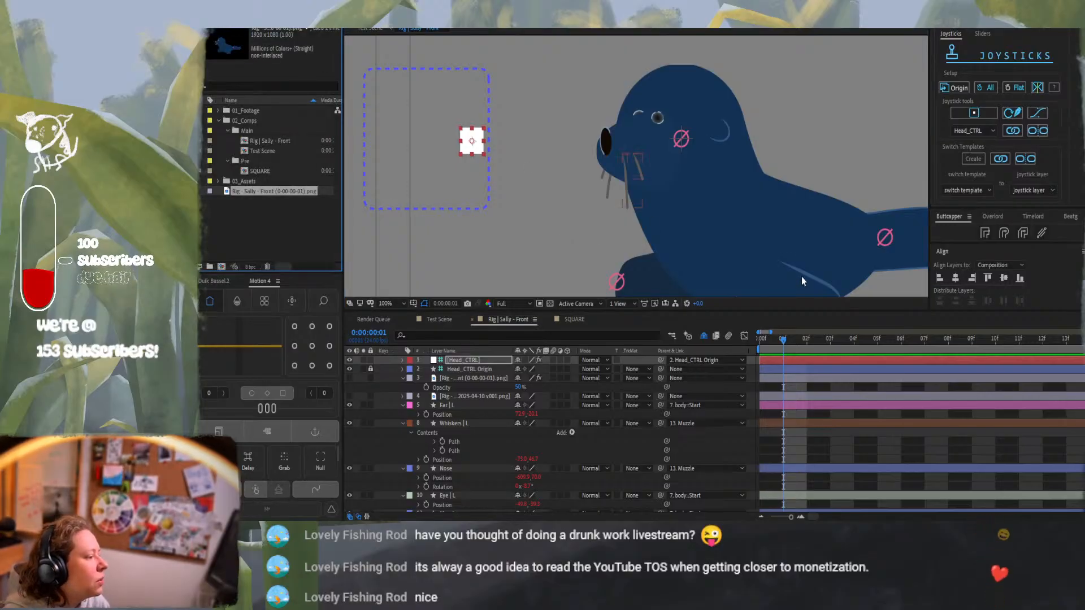
pyautogui.click(317, 236)
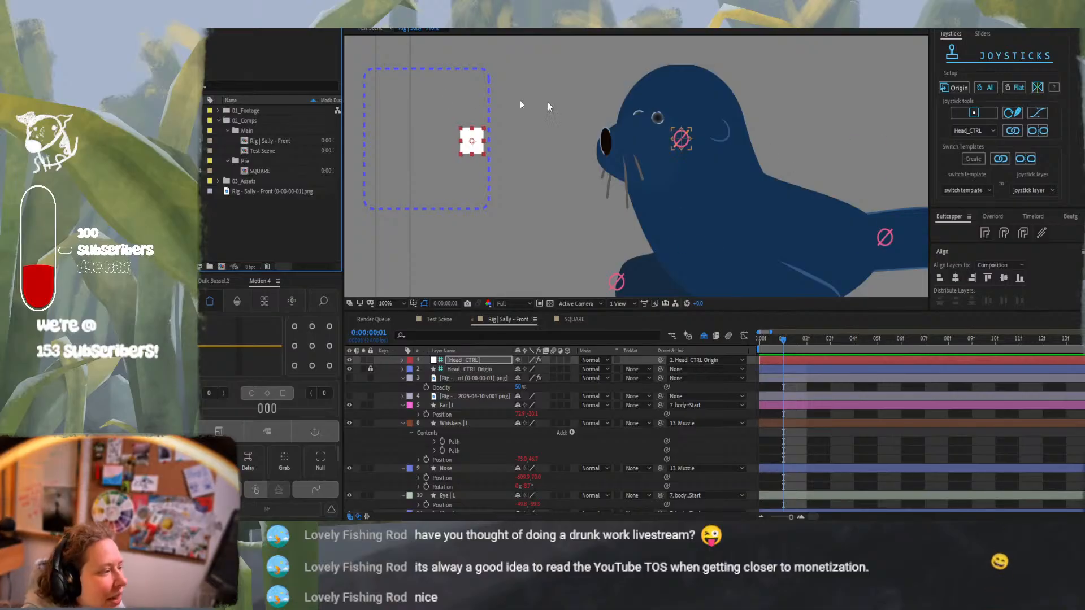
pyautogui.moveTo(465, 132); pyautogui.dragTo(435, 136)
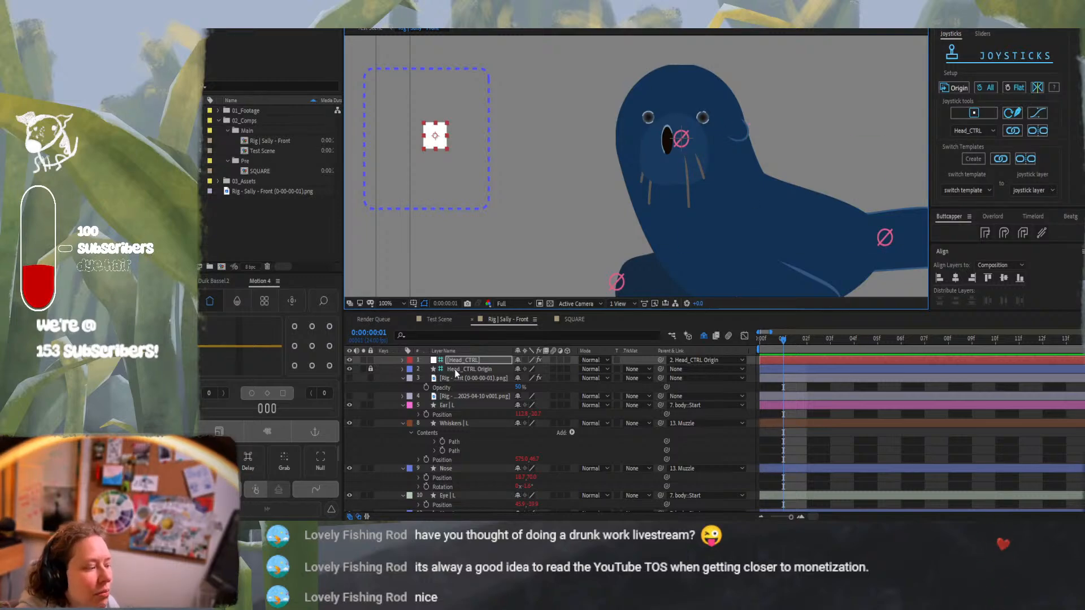
pyautogui.click(469, 423)
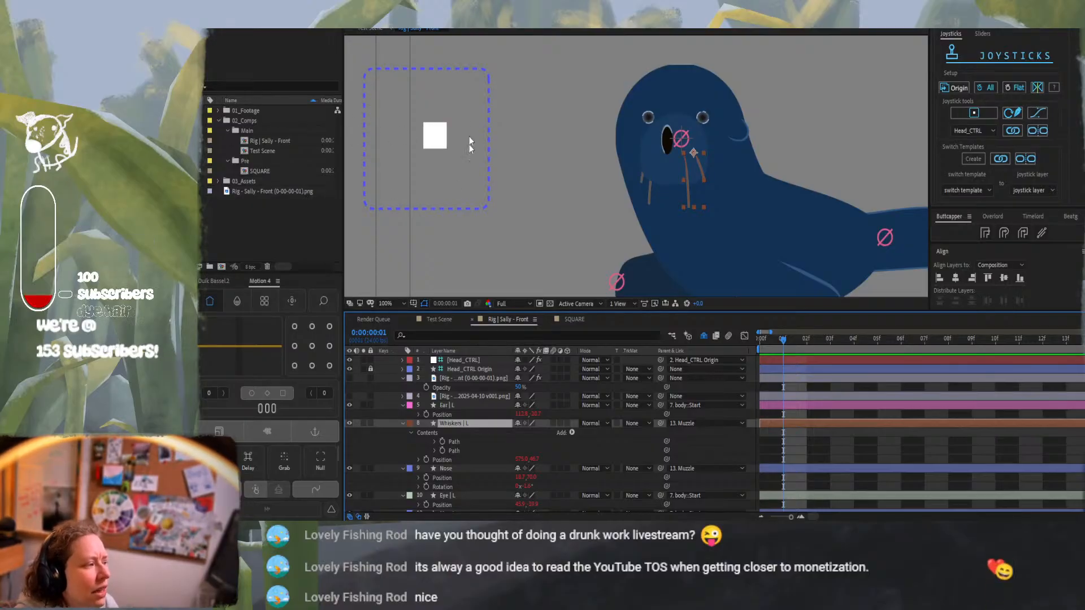
pyautogui.click(436, 140)
pyautogui.moveTo(405, 142); pyautogui.dragTo(459, 146)
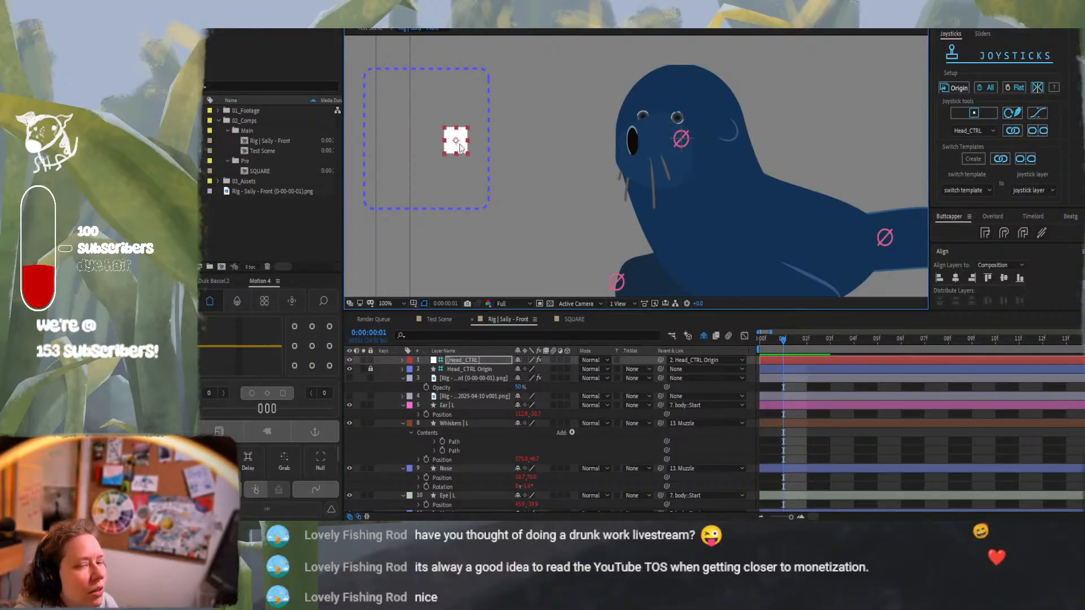
pyautogui.moveTo(459, 148)
pyautogui.mouseDown()
pyautogui.moveTo(408, 134)
pyautogui.moveTo(443, 134)
pyautogui.mouseUp()
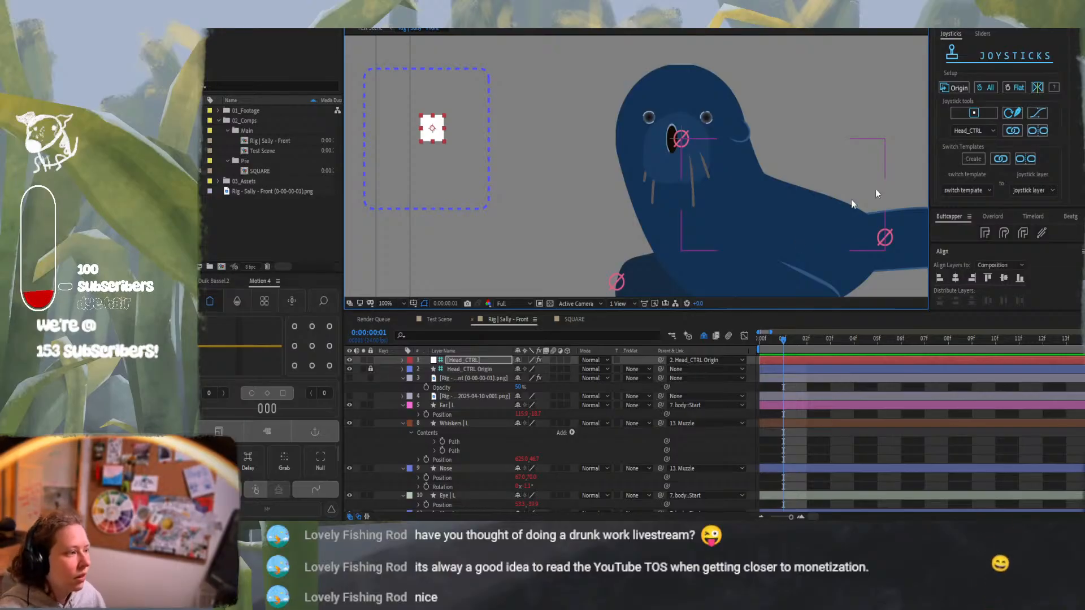
pyautogui.press(',')
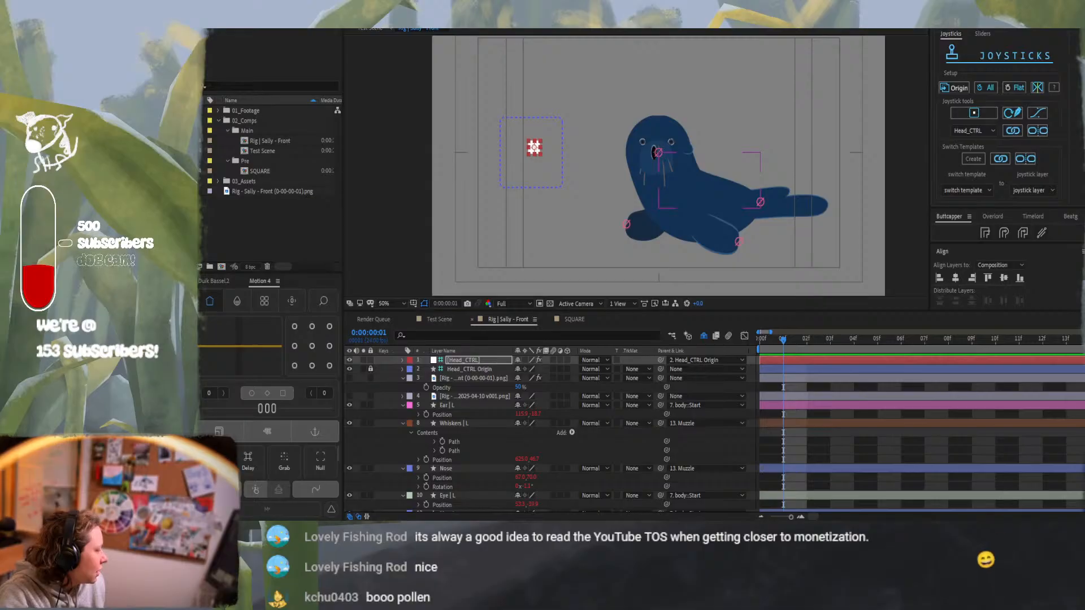
pyautogui.press('super+d')
pyautogui.press('super+d')
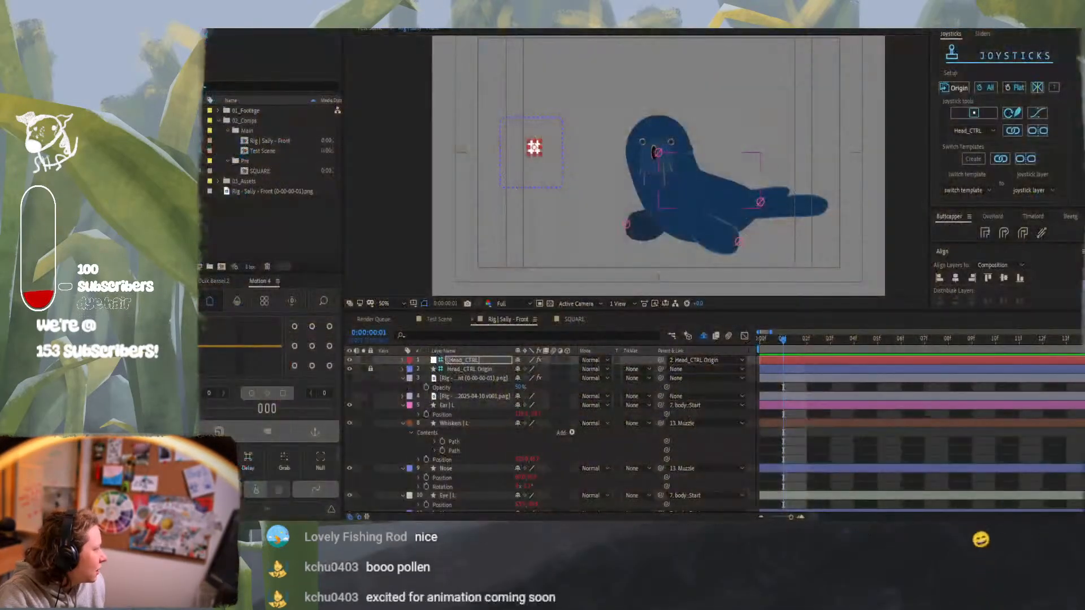